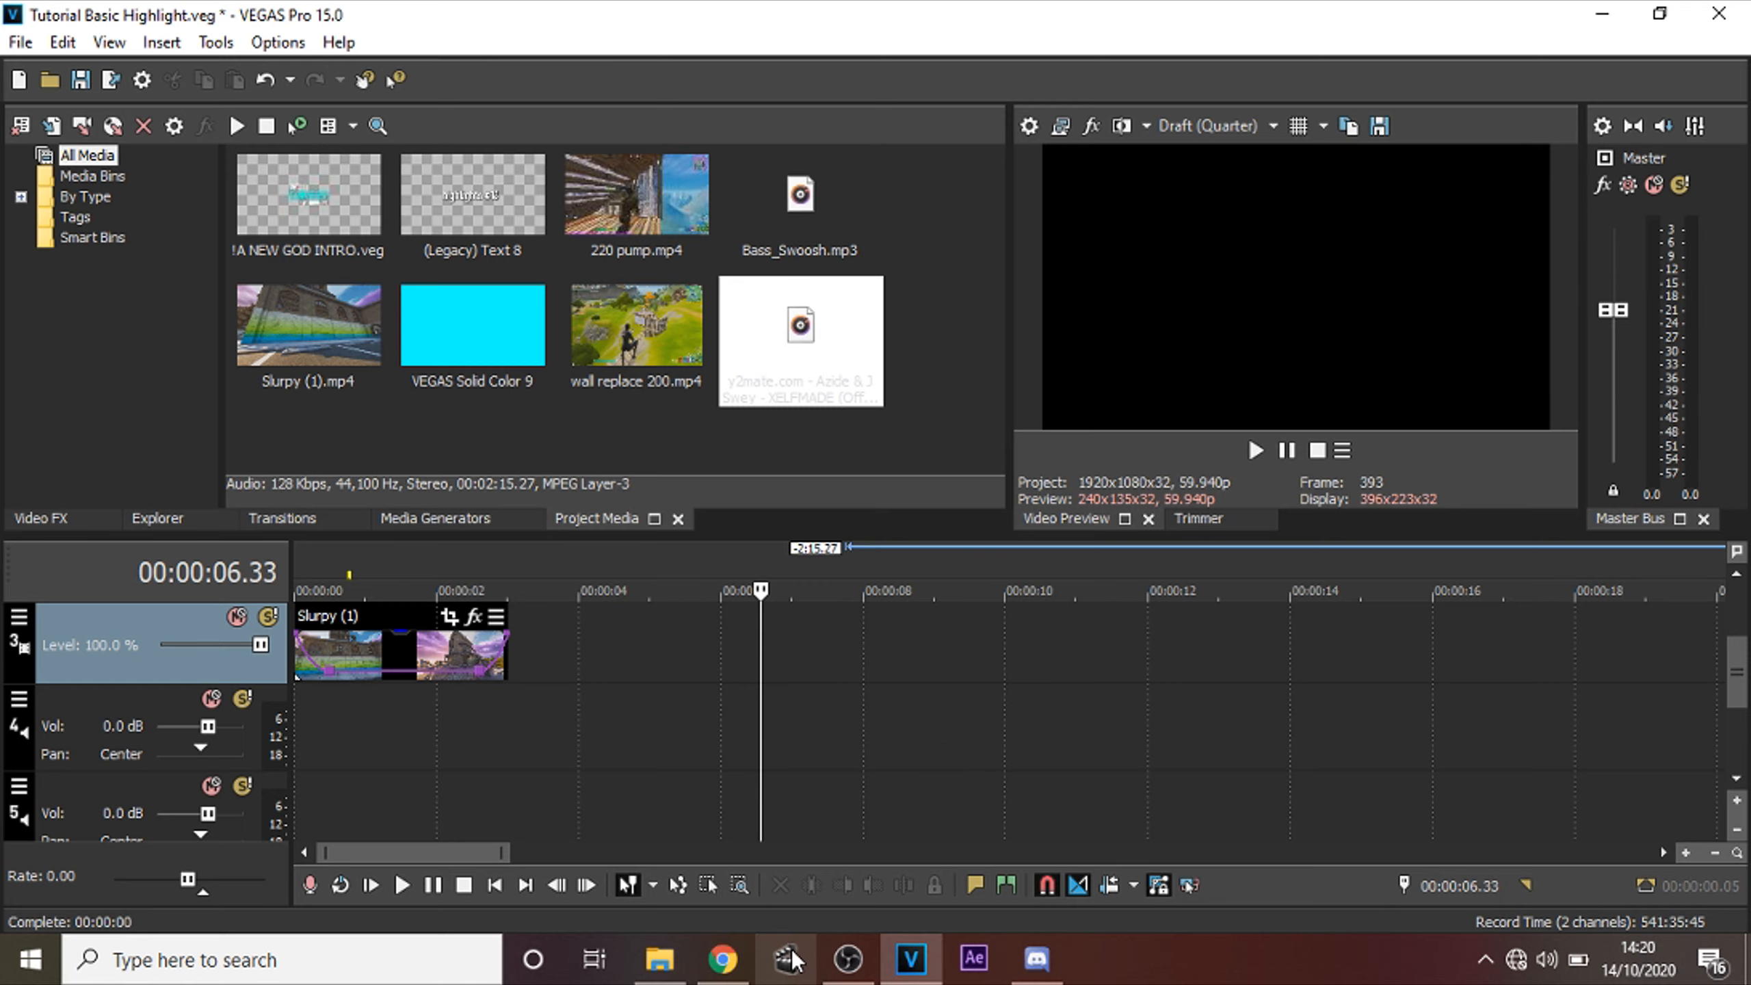
click(1733, 579)
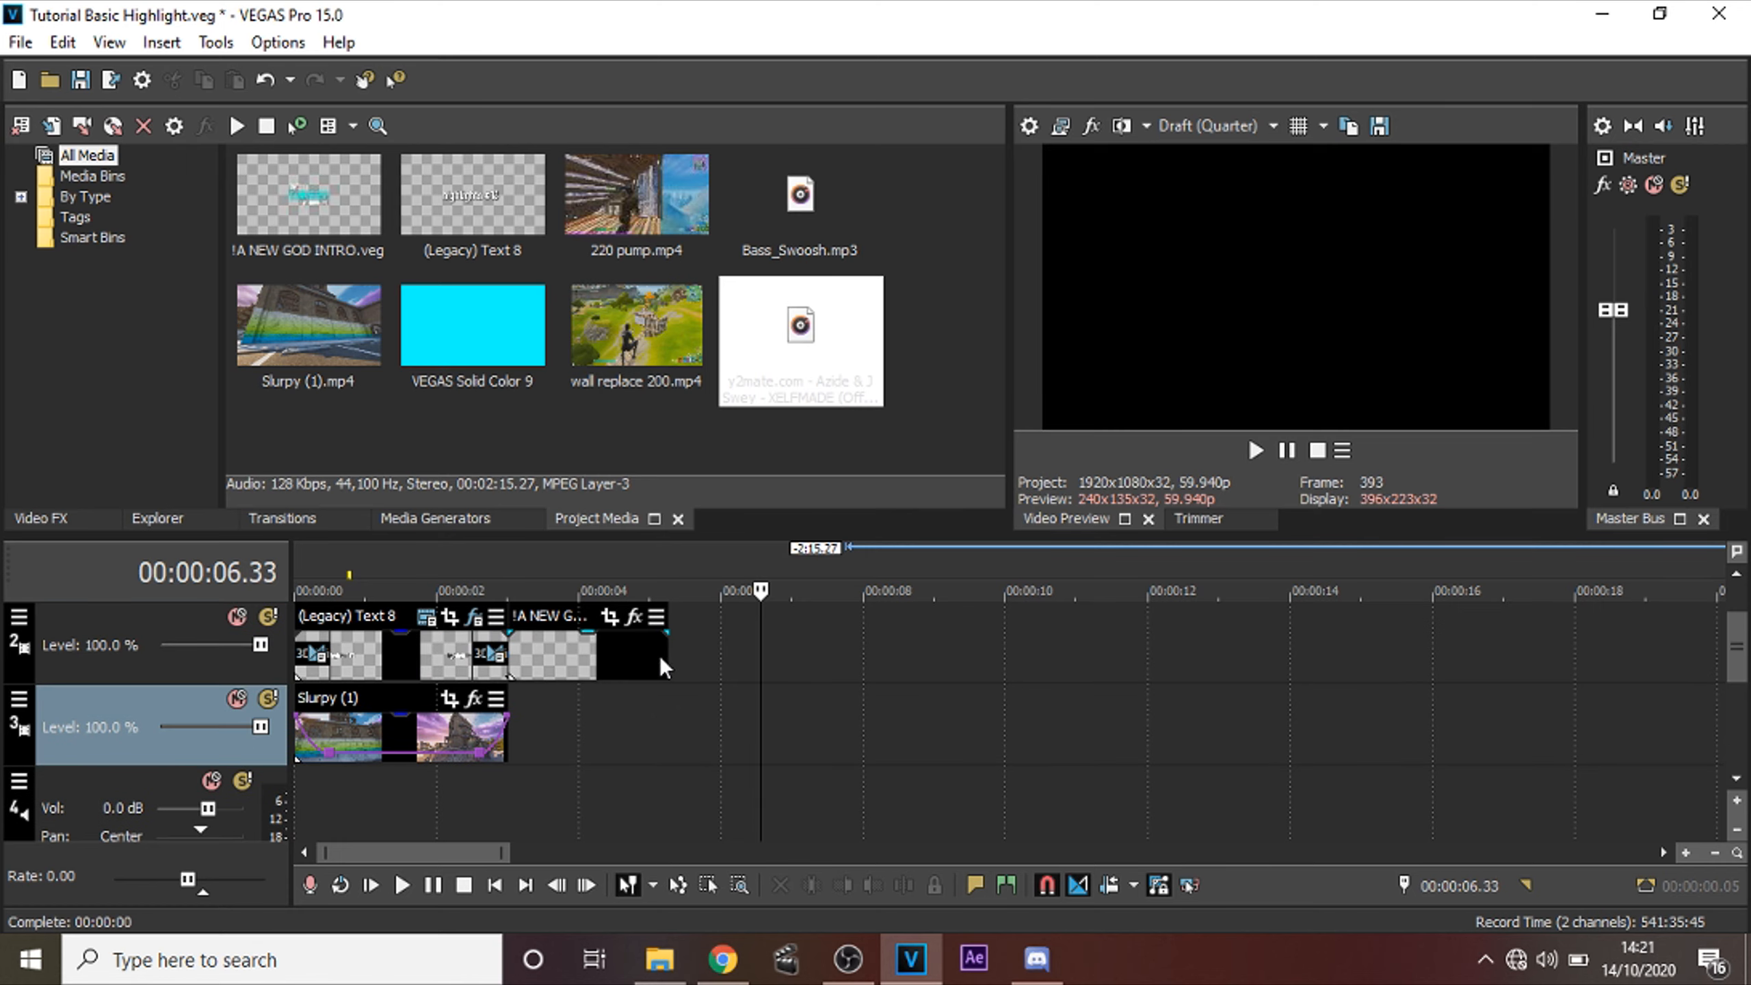
click(619, 665)
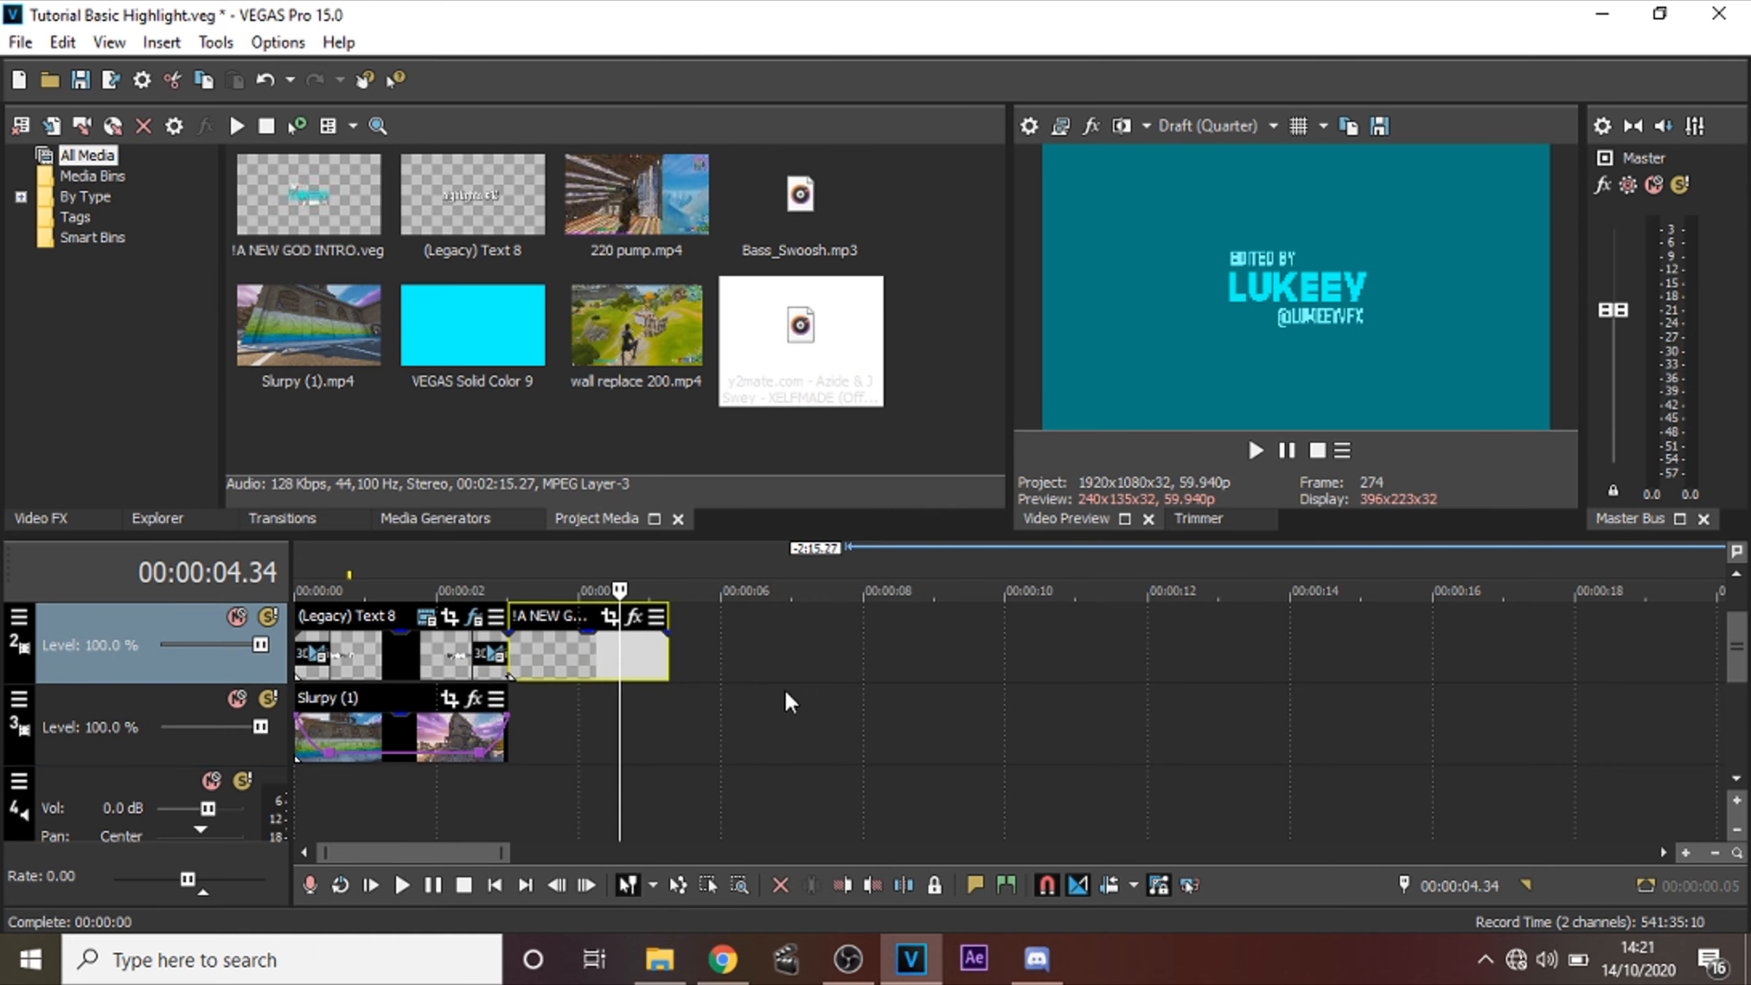
click(785, 691)
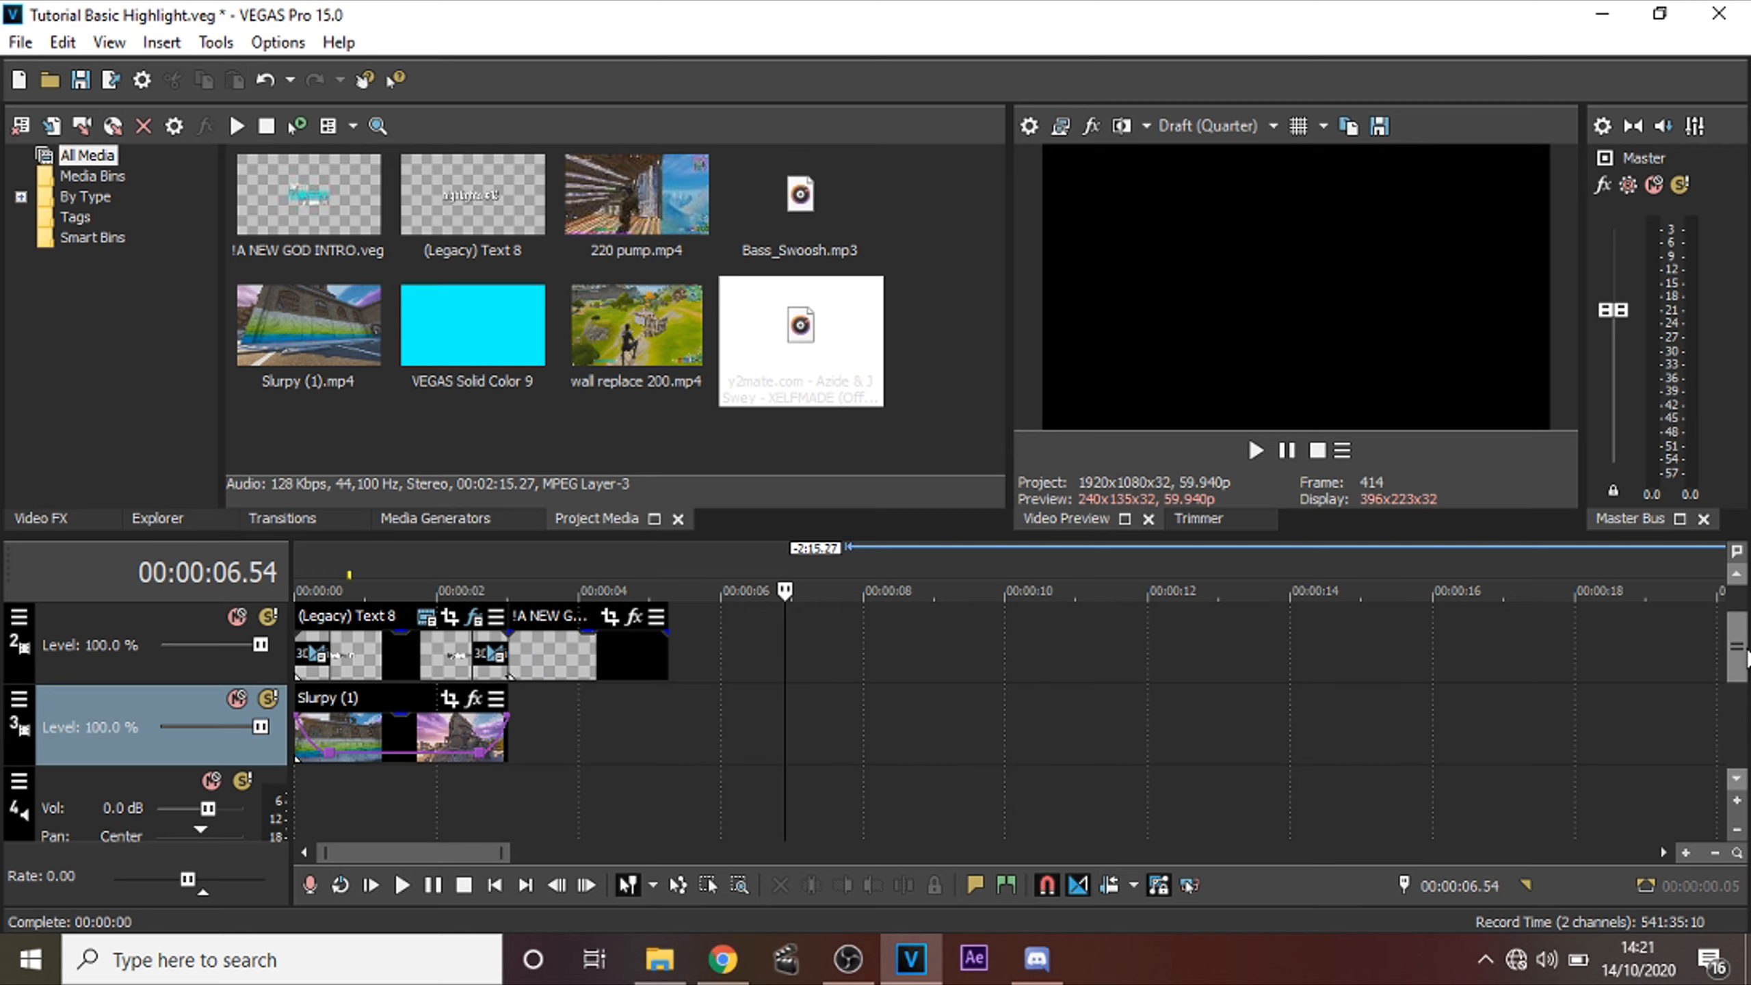
Step: Add the XELFMADE song to audio track 5, starting near the beginning of the timeline
click(1737, 783)
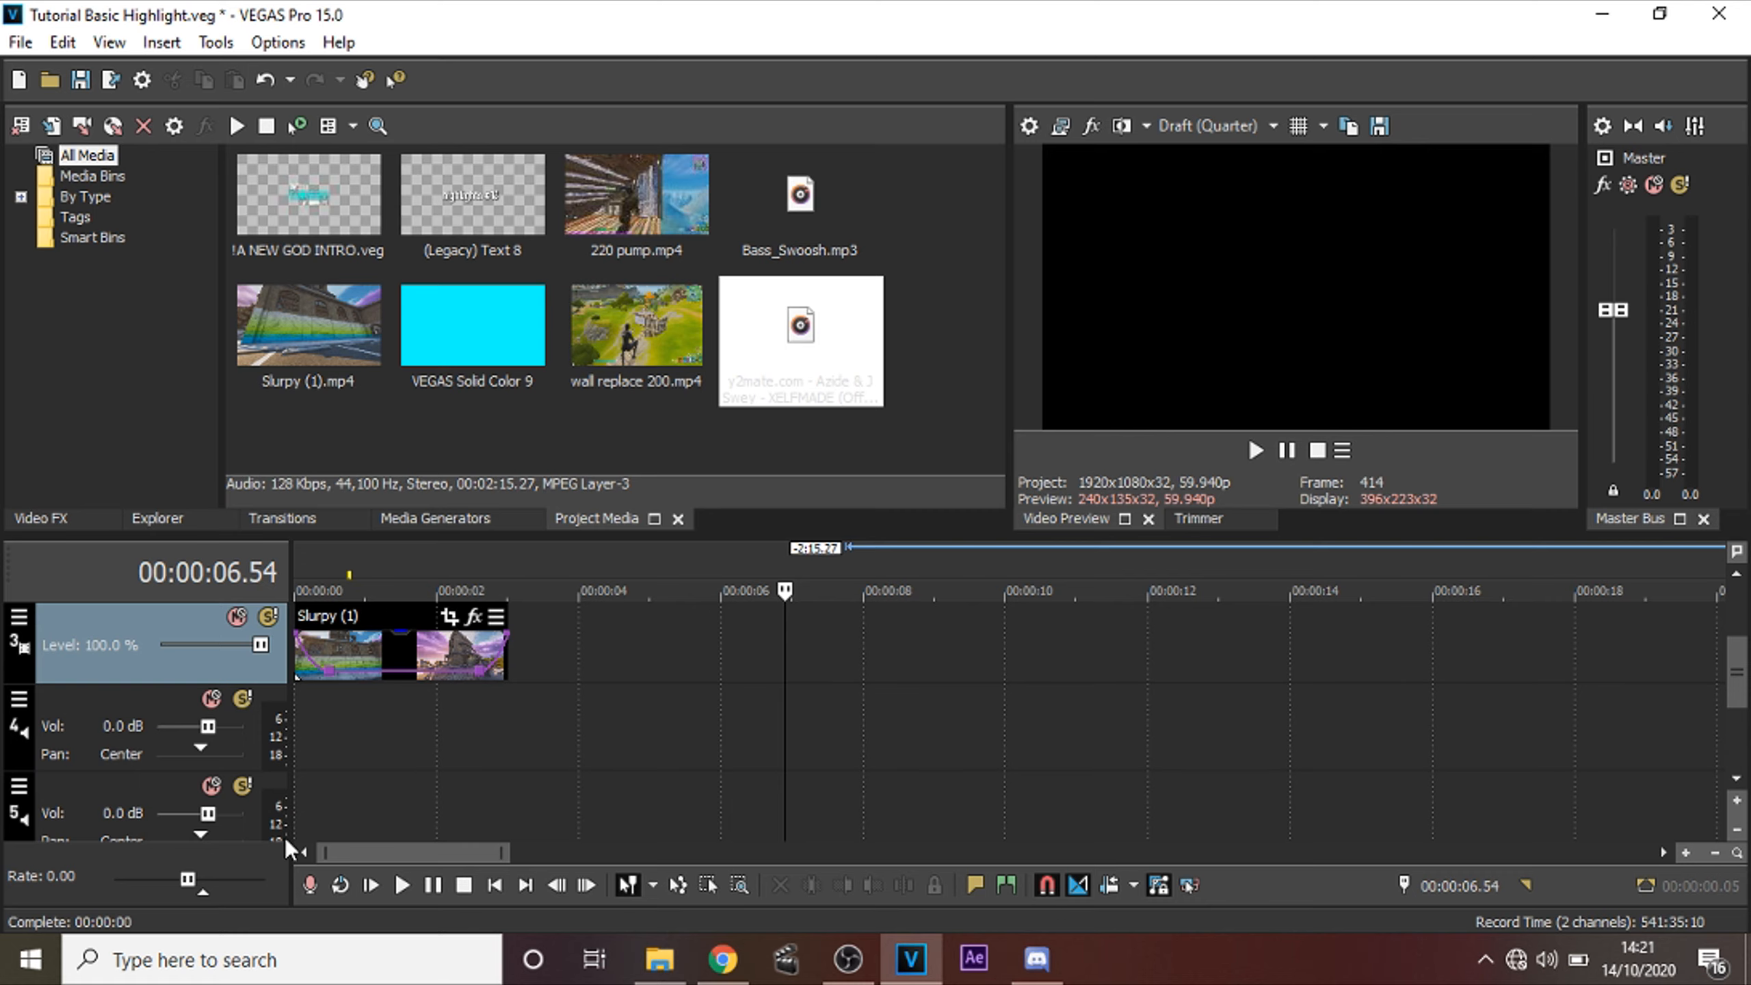
drag(787, 403, 748, 804)
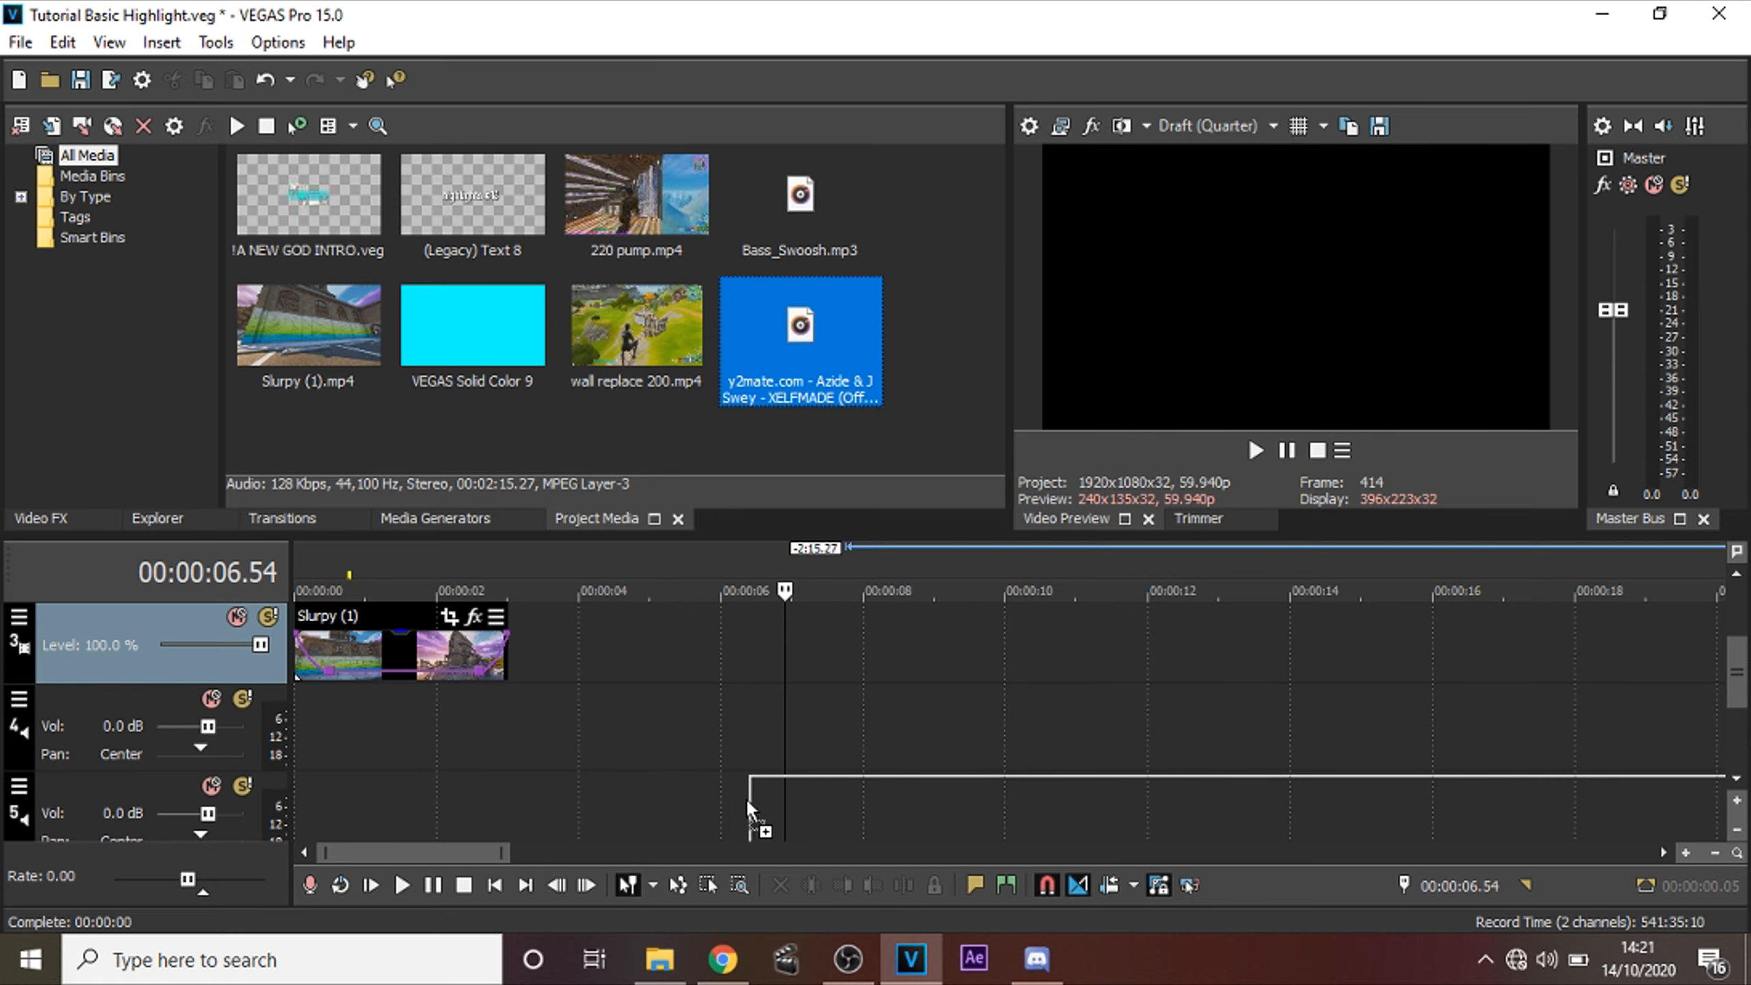
drag(413, 827, 377, 824)
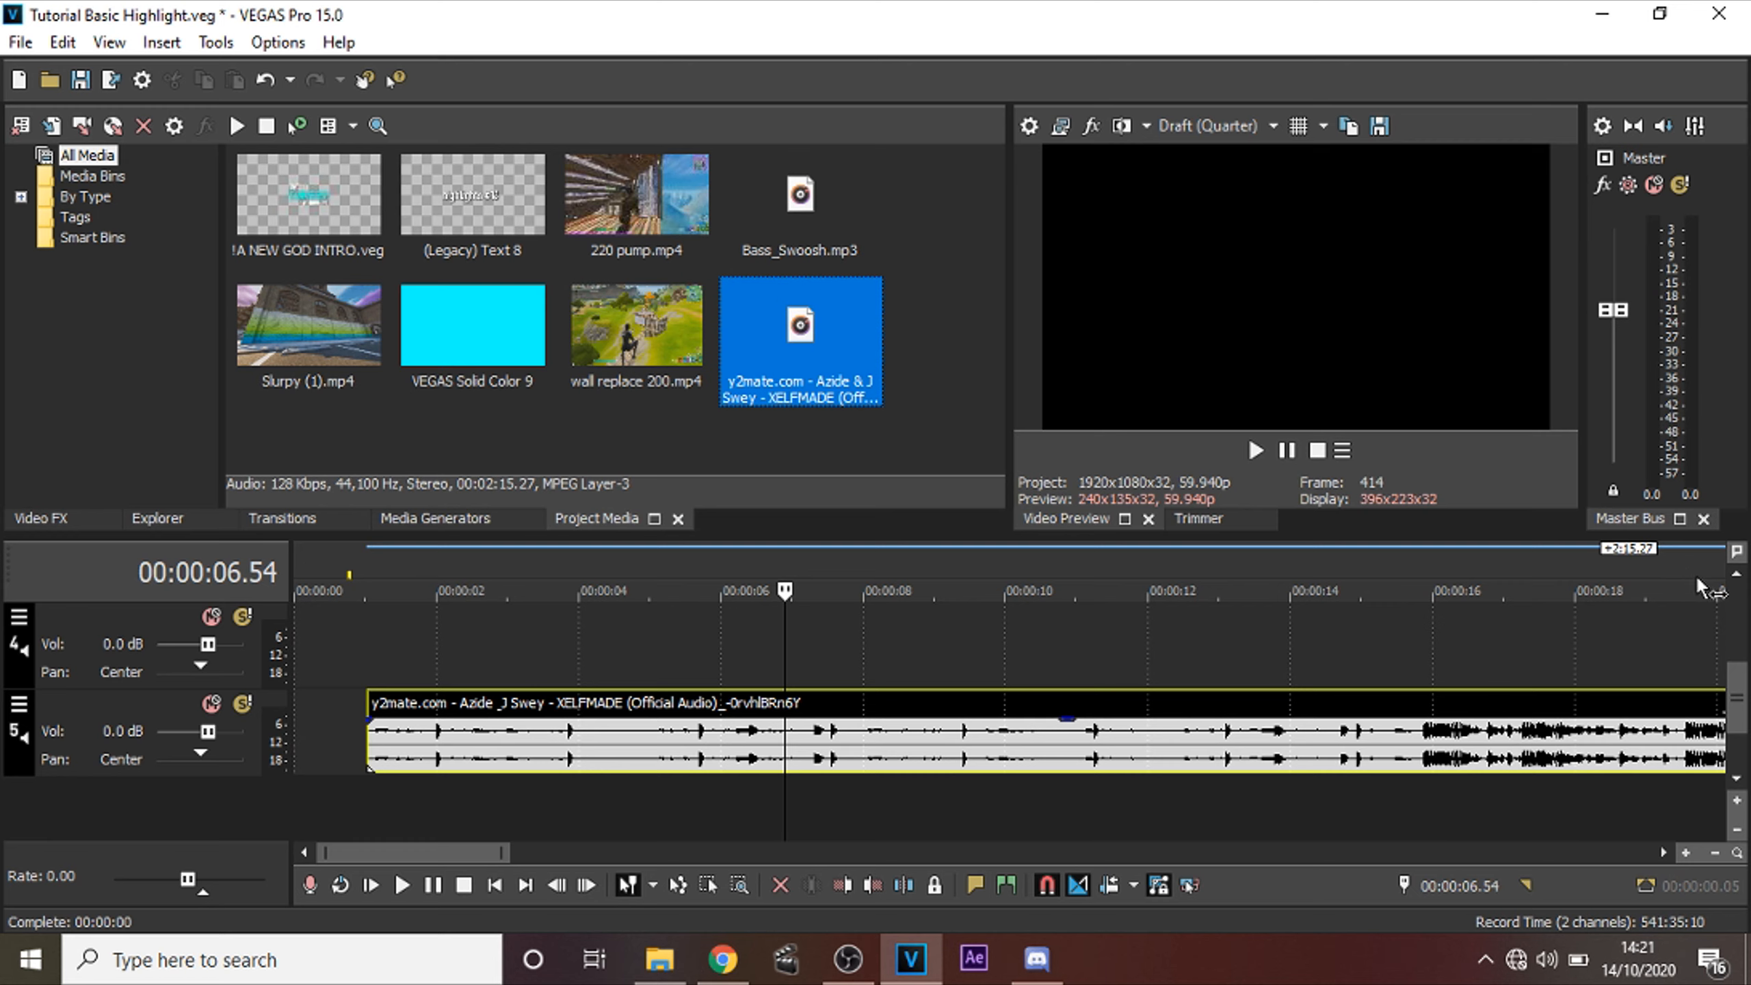
Step: Place the 220 pump.mp4 clip on video track 3, a little after the Slurpy (1) clip
click(1736, 581)
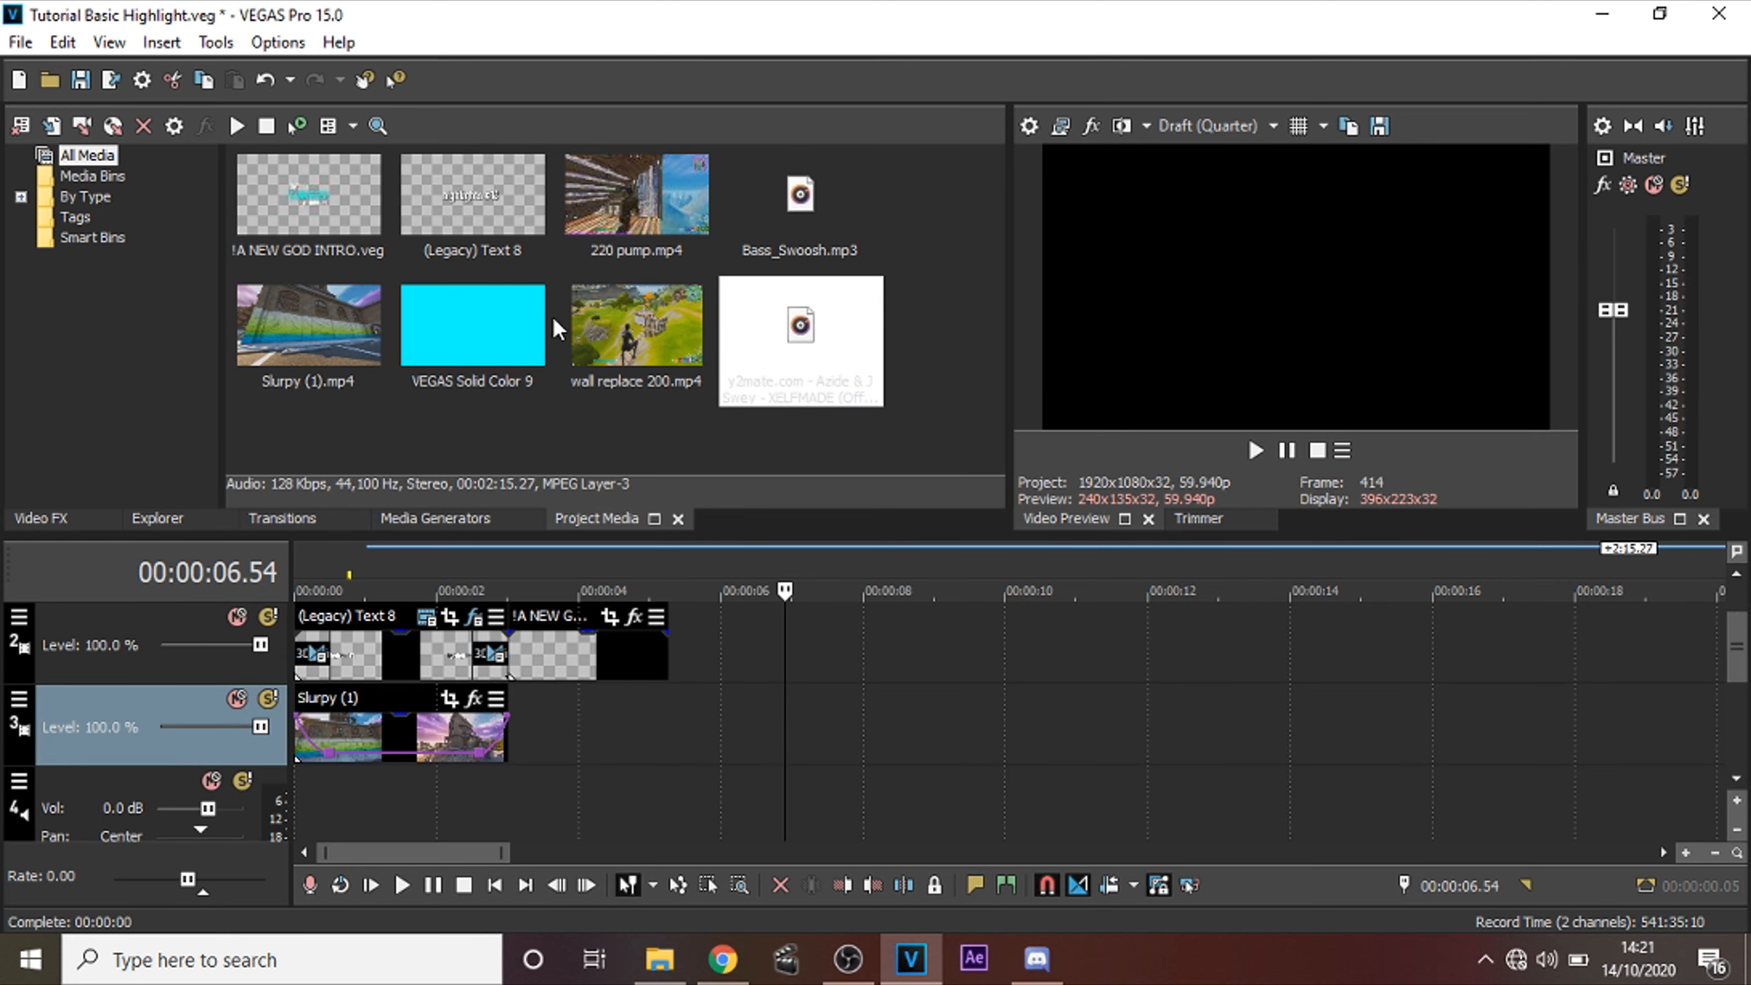
drag(622, 186, 592, 752)
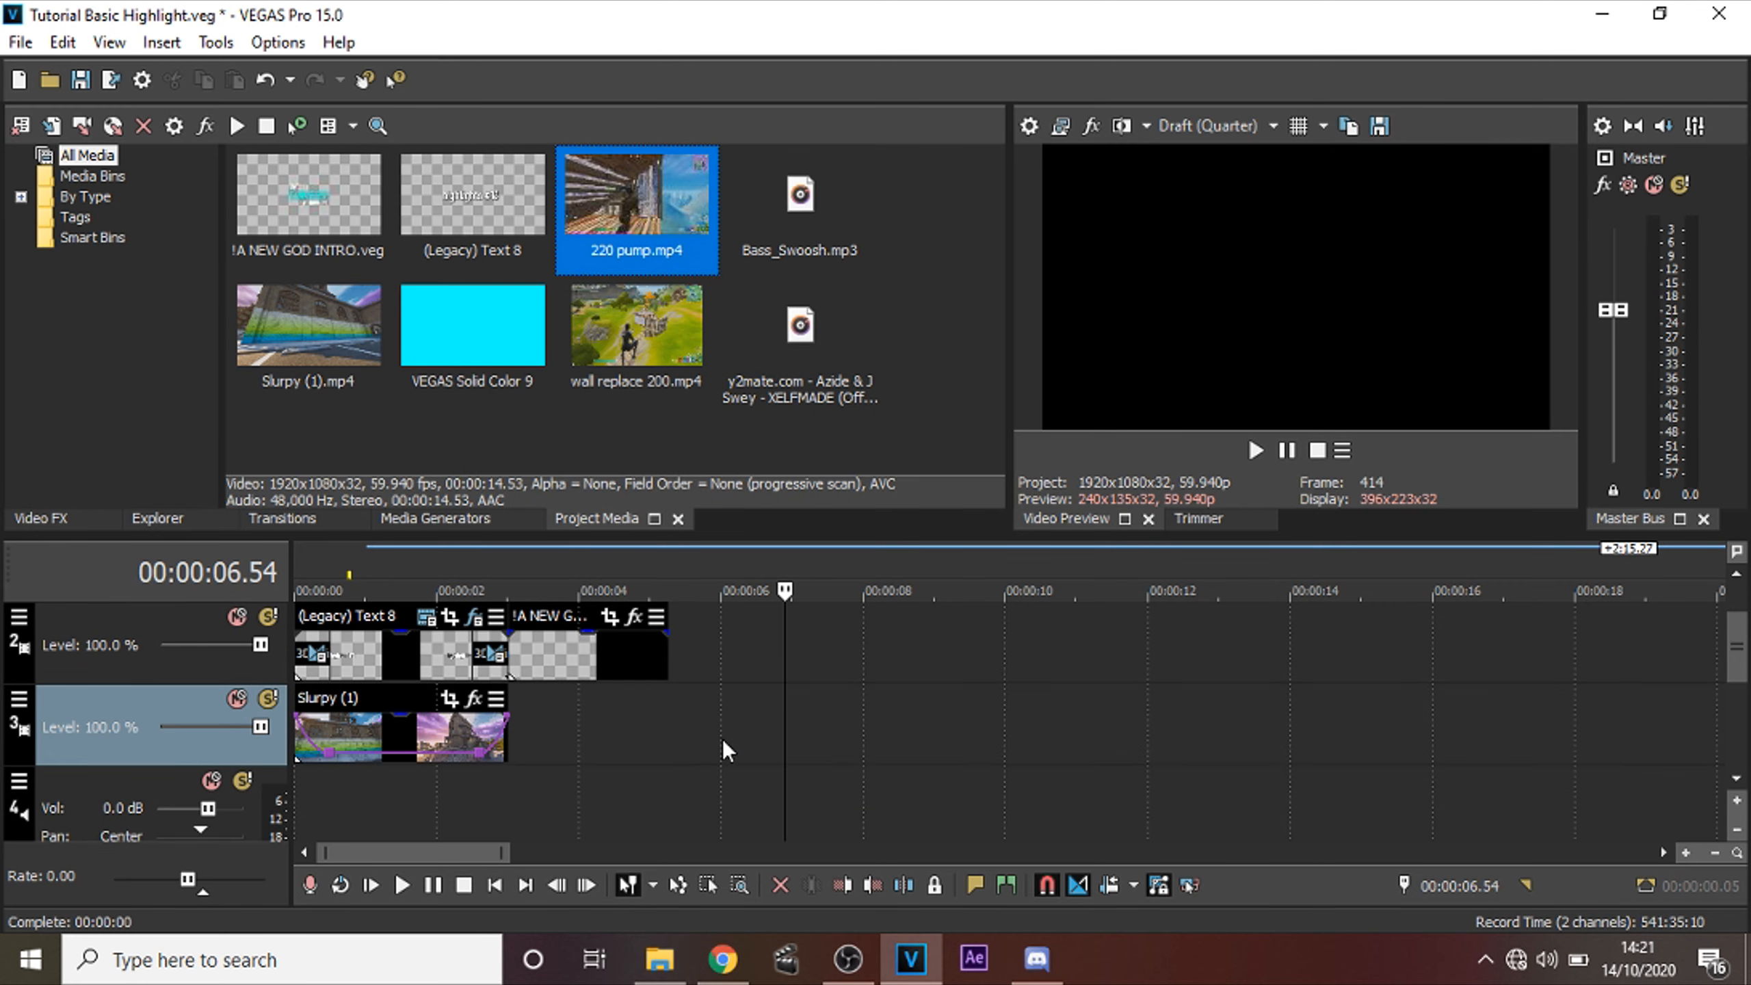
click(905, 737)
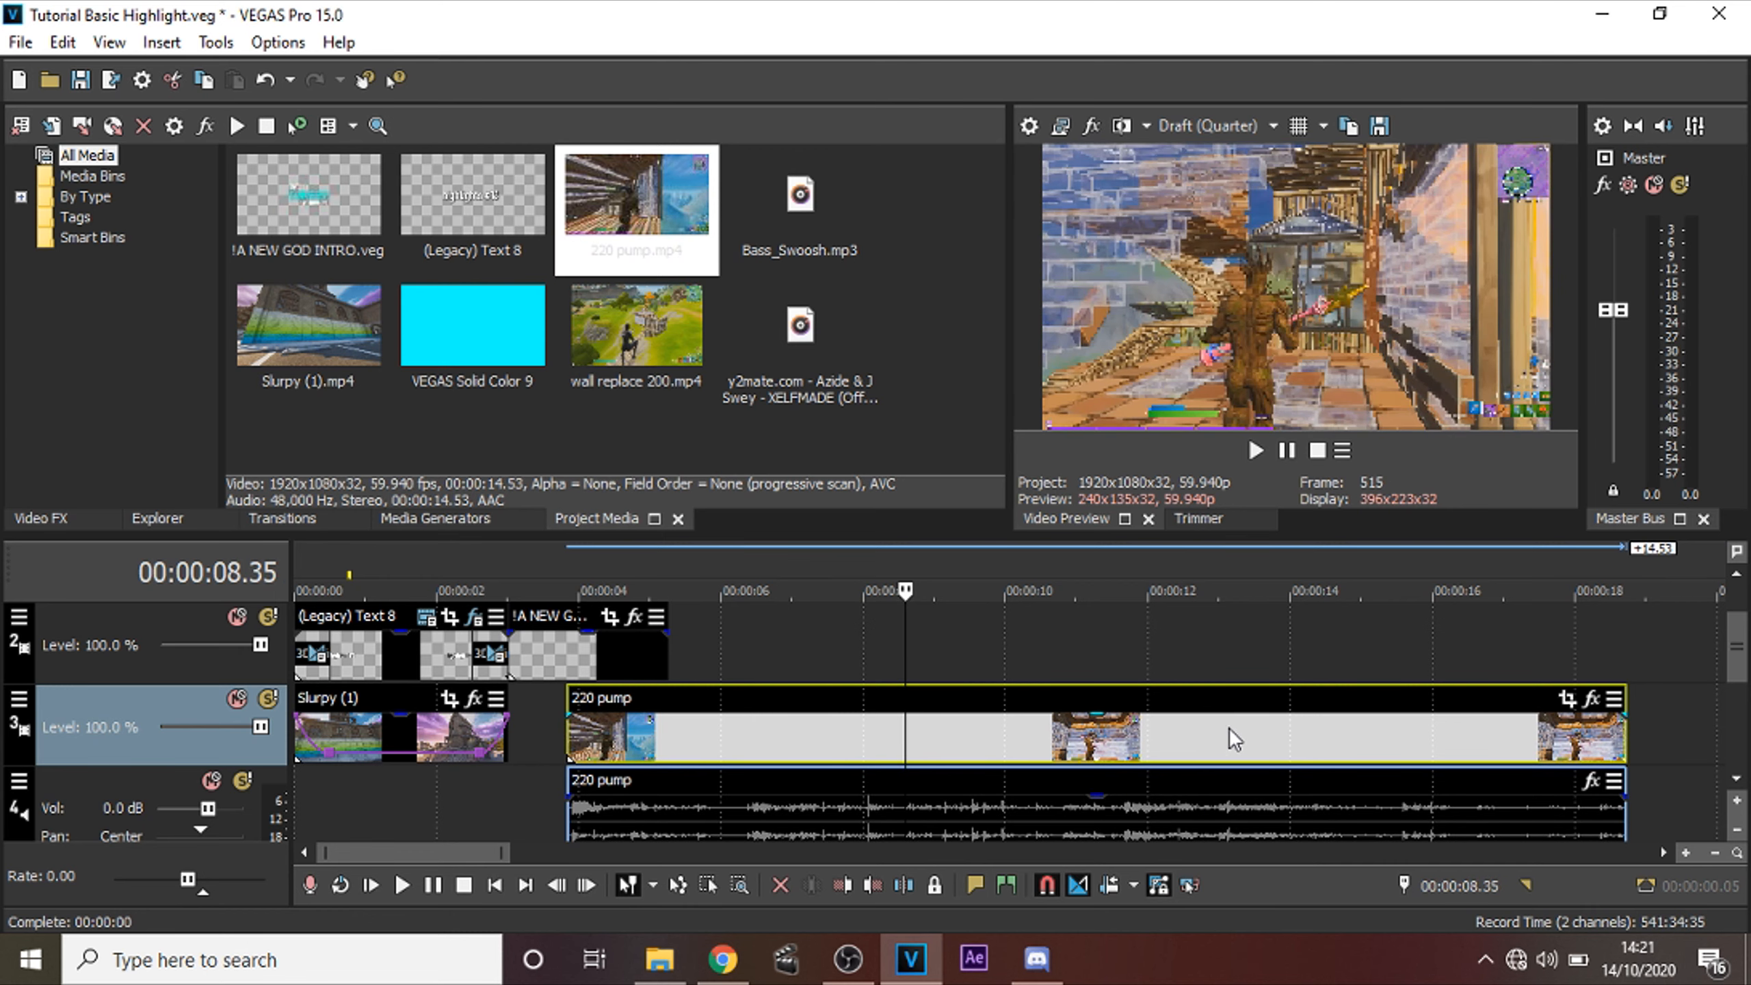
Step: Find the start of the wanted action, split the 220 pump clip at 00:00:11.56 and delete the part before the cut
click(1254, 722)
click(1422, 735)
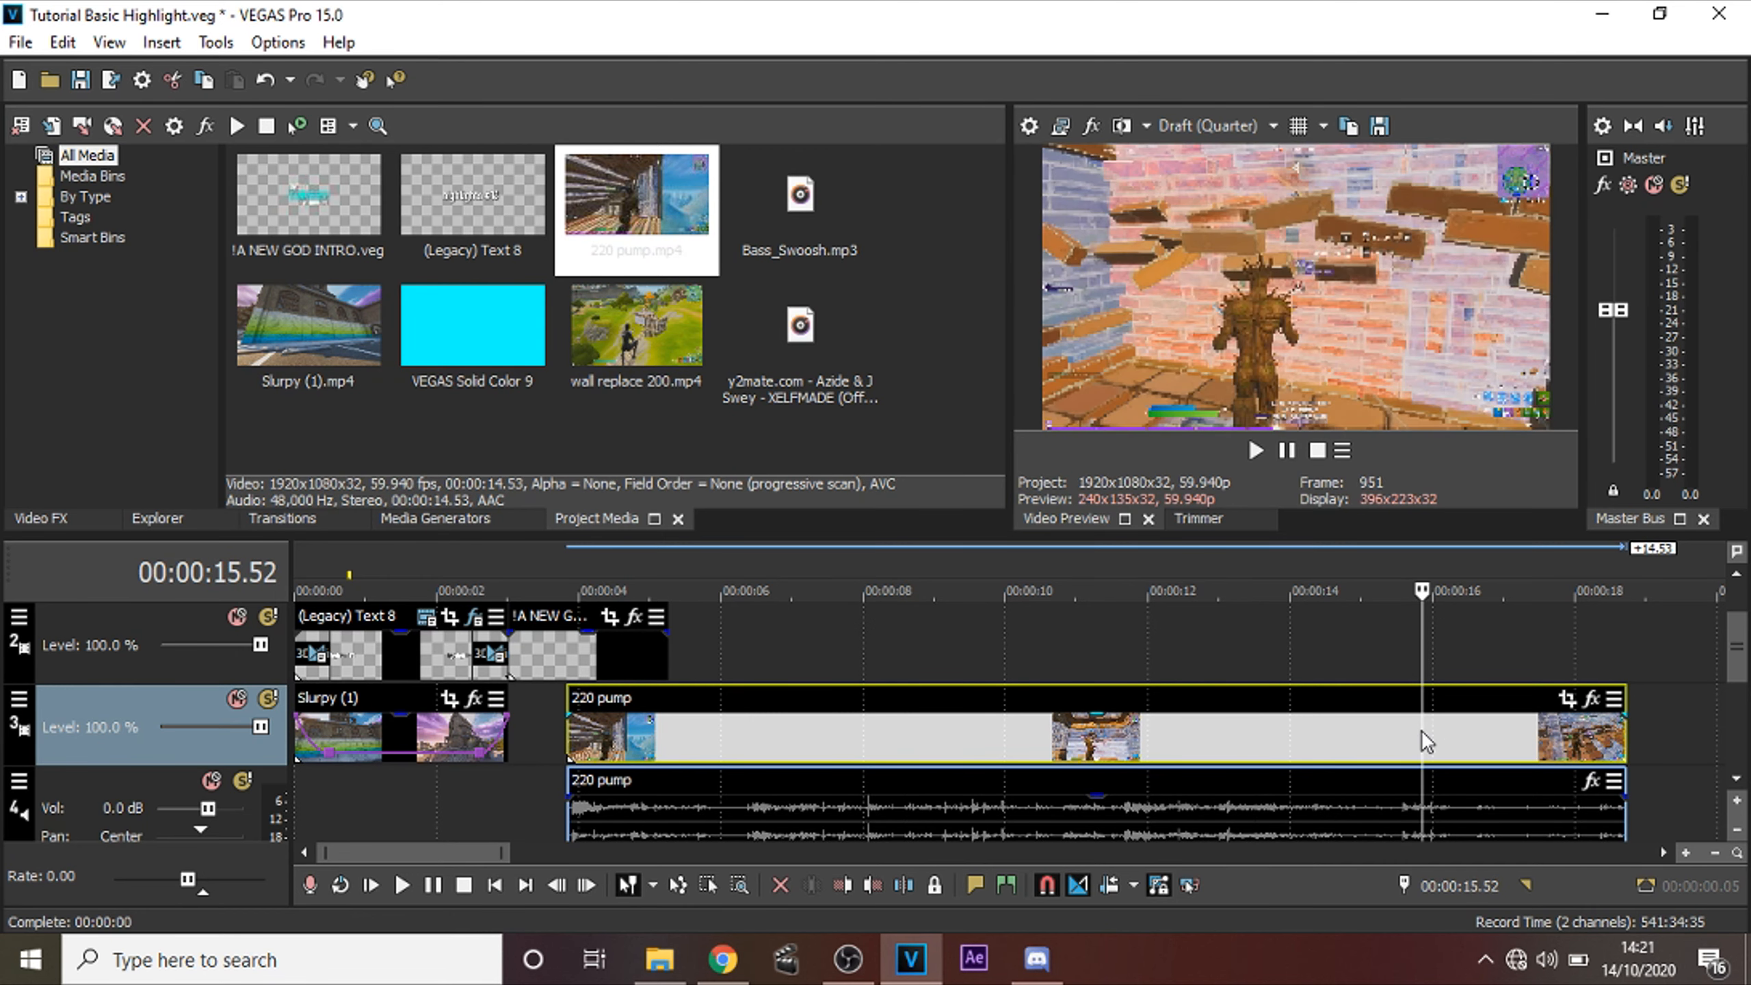
click(1395, 736)
click(1420, 738)
click(1384, 745)
click(1305, 758)
click(1245, 755)
click(1208, 760)
click(1142, 765)
key(s)
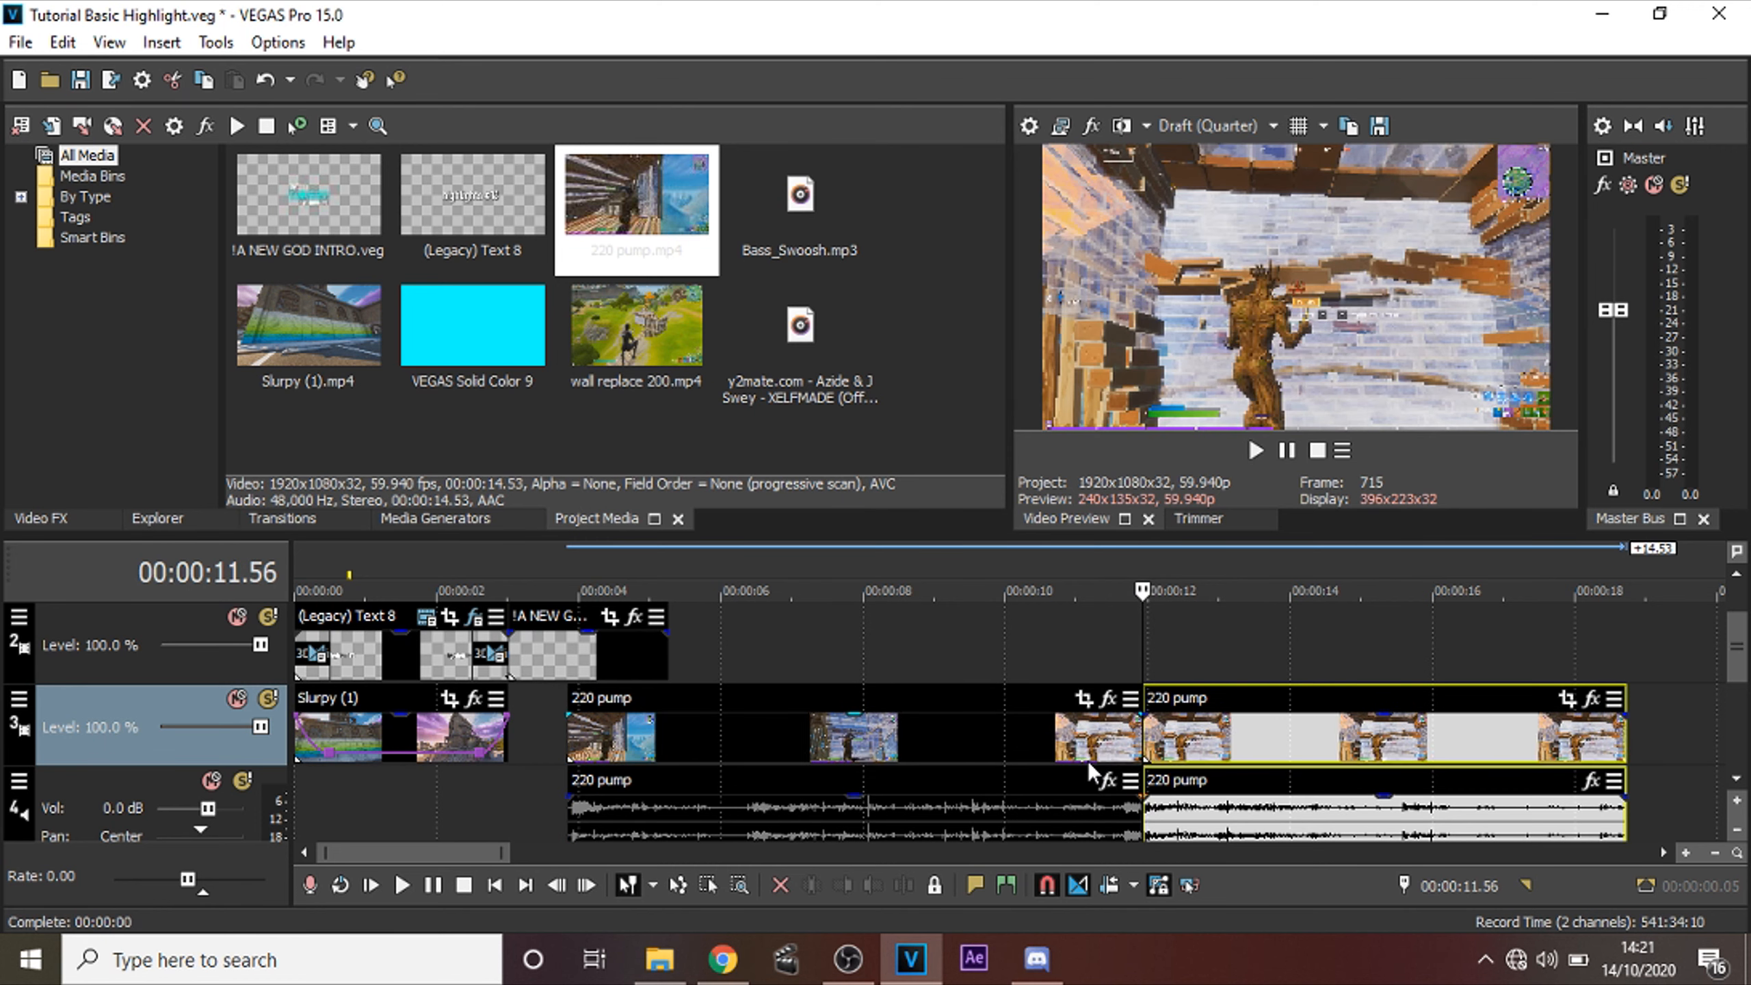
click(1095, 759)
key(Delete)
Step: Move the remaining 220 pump clip earlier so it starts at about 00:00:07
drag(1204, 741, 865, 759)
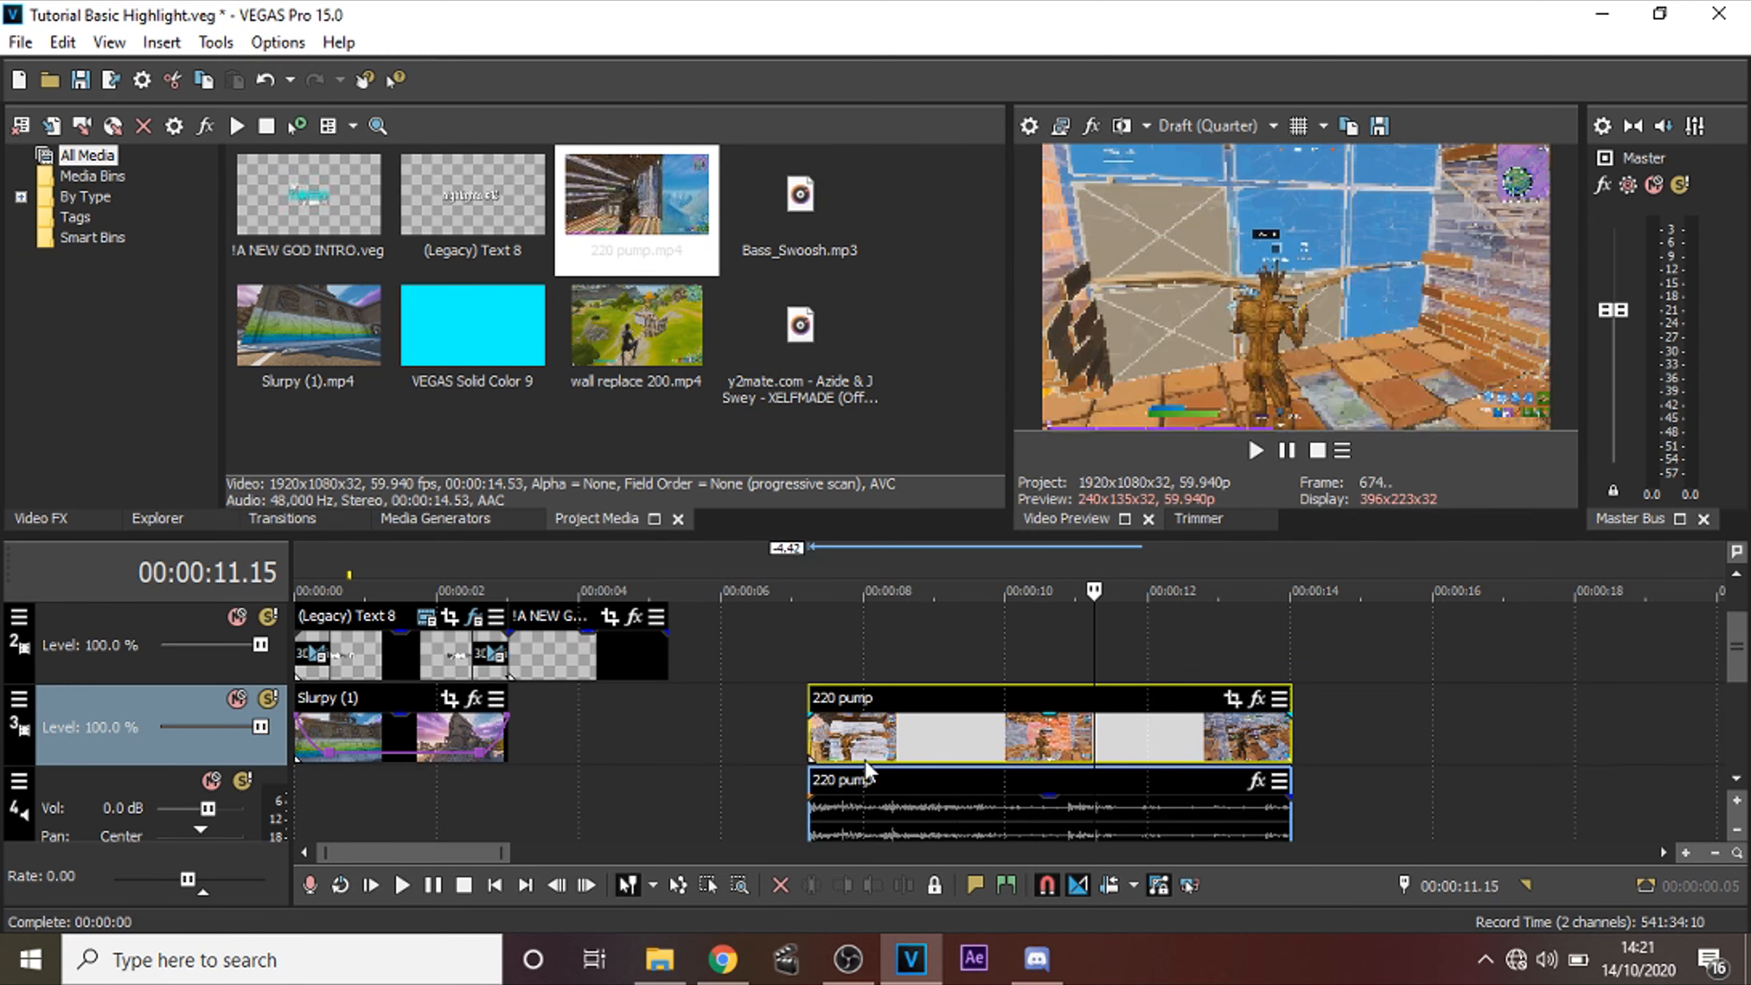
click(853, 756)
scroll(854, 756, up, 3)
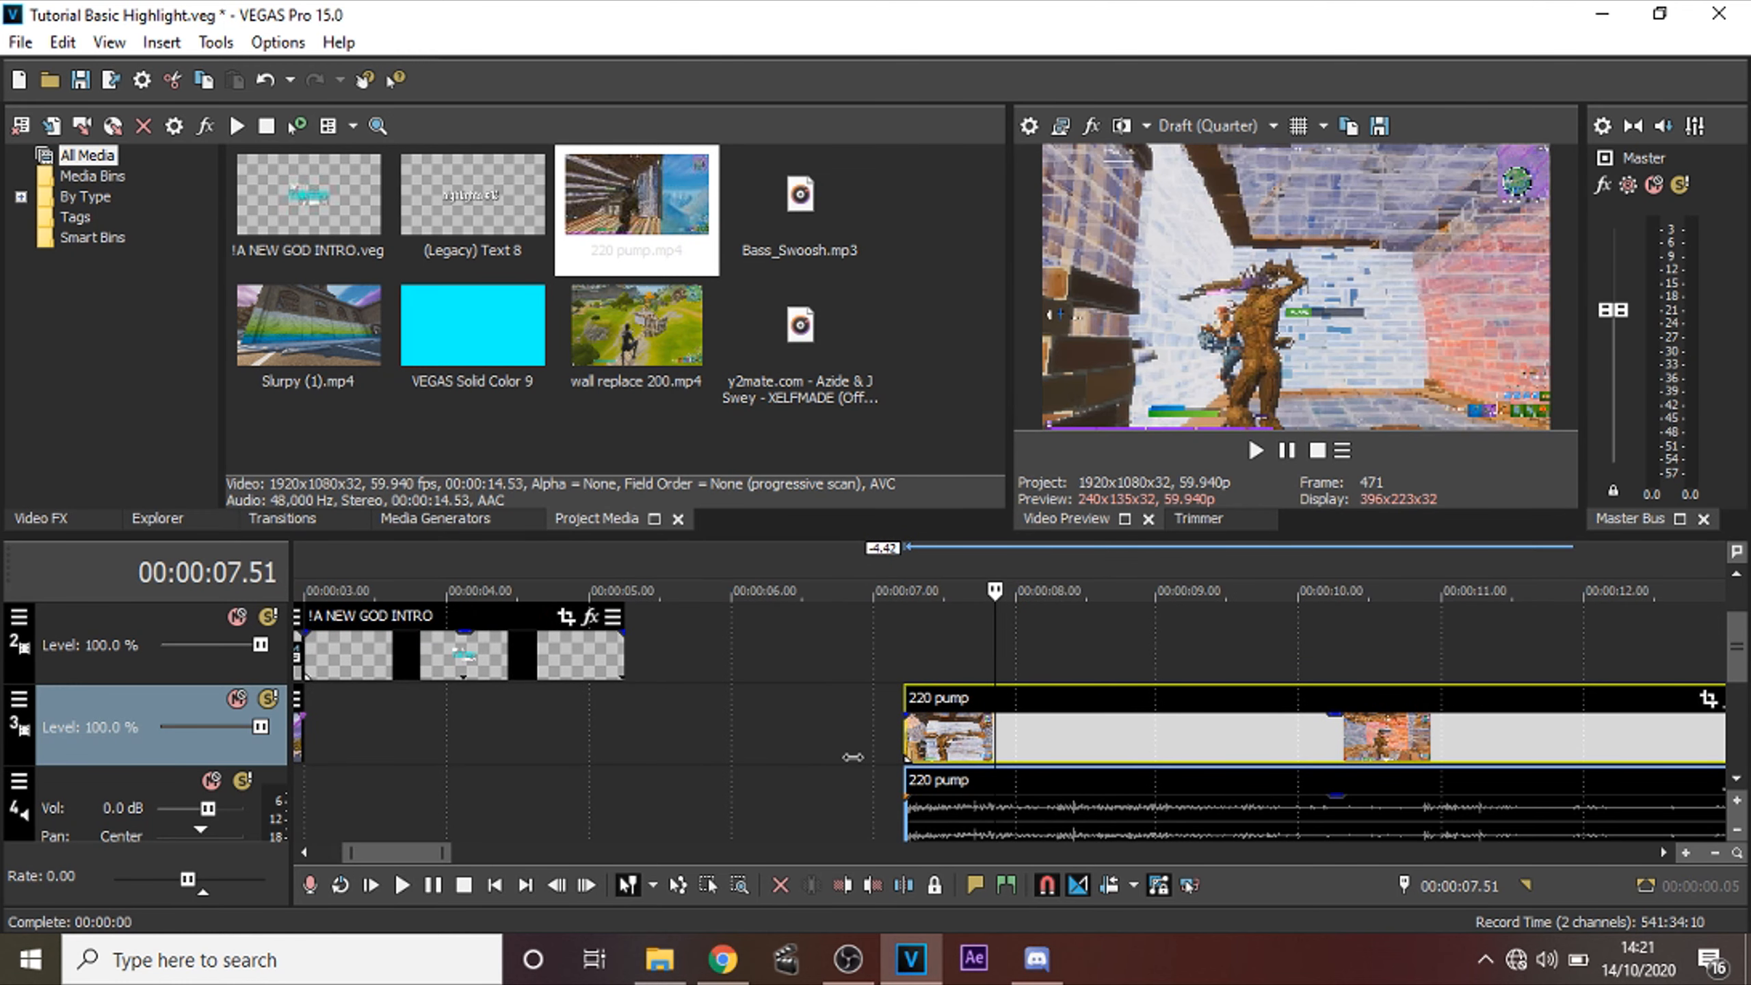
scroll(862, 762, up, 1)
scroll(859, 745, up, 1)
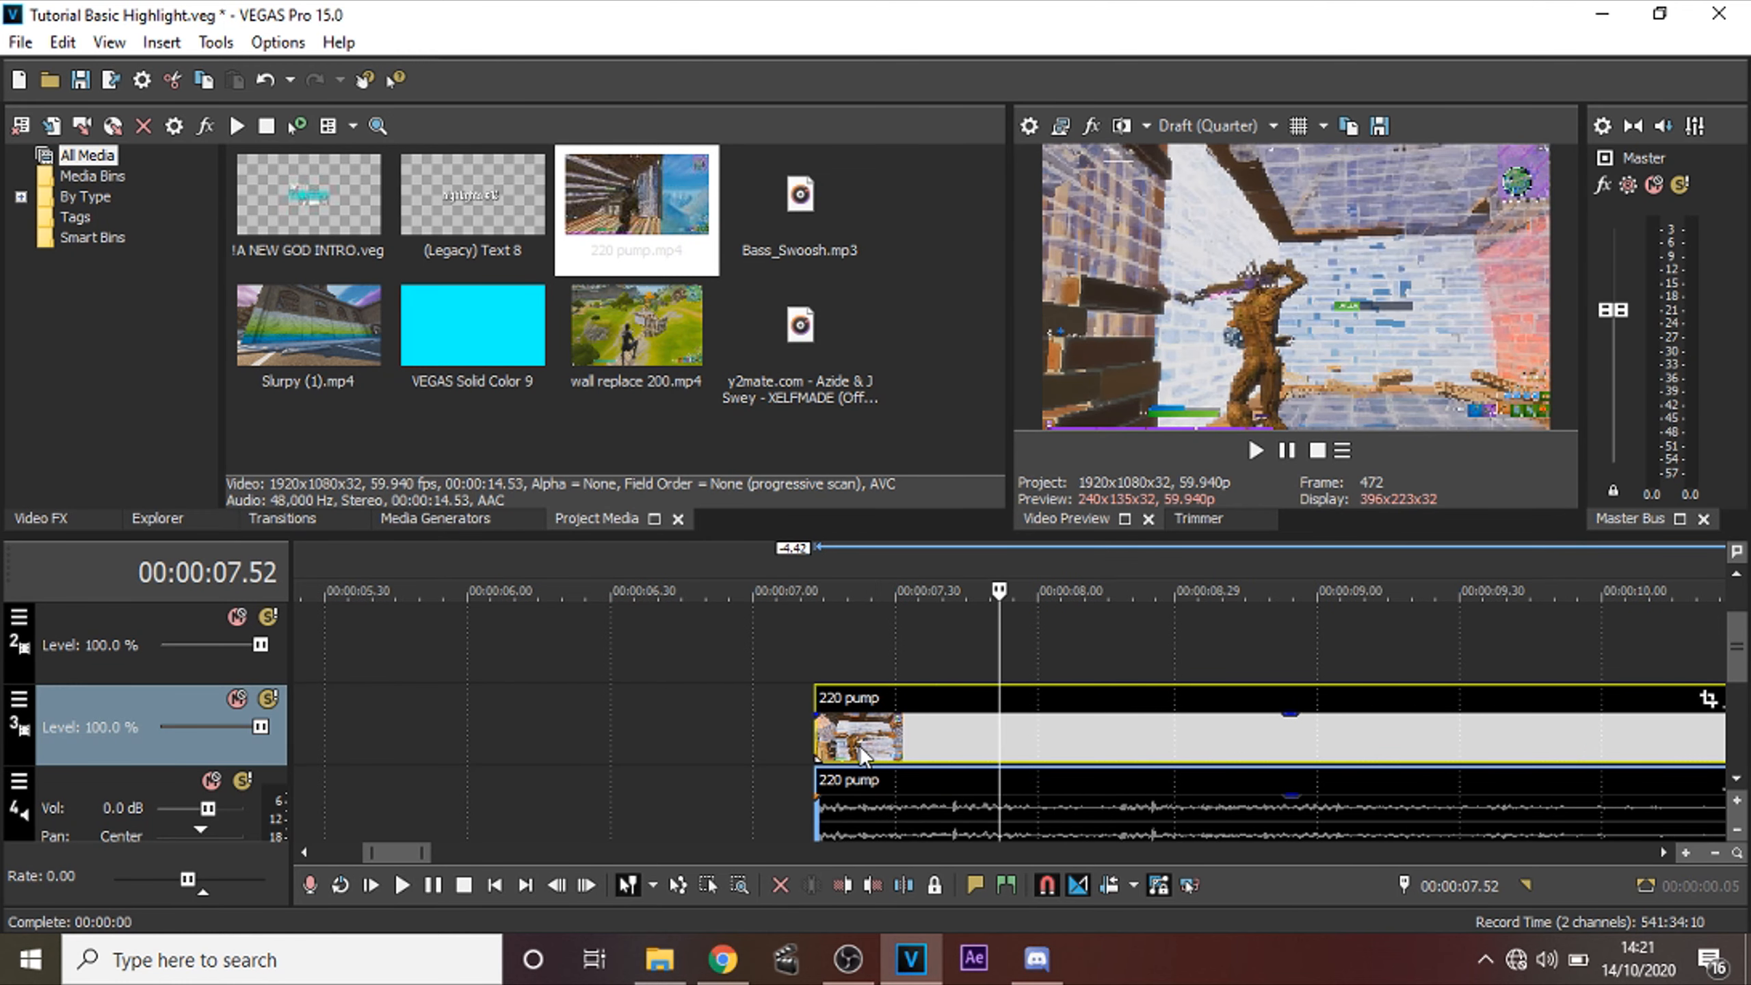
Step: Step frame by frame through the start of the 220 pump clip to locate the moment the shot hits
key(Left)
key(Right)
key(Left)
key(Right)
key(Right)
key(Right)
key(Right)
key(Right)
key(Right)
key(Right)
key(Right)
key(Right)
key(Right)
key(Right)
key(Right)
key(Right)
key(Right)
key(Right)
key(Right)
key(Right)
key(Right)
key(Right)
key(Right)
key(Right)
key(Right)
key(Right)
key(Right)
key(Right)
key(Right)
key(Right)
key(Right)
key(Right)
key(Left)
key(Right)
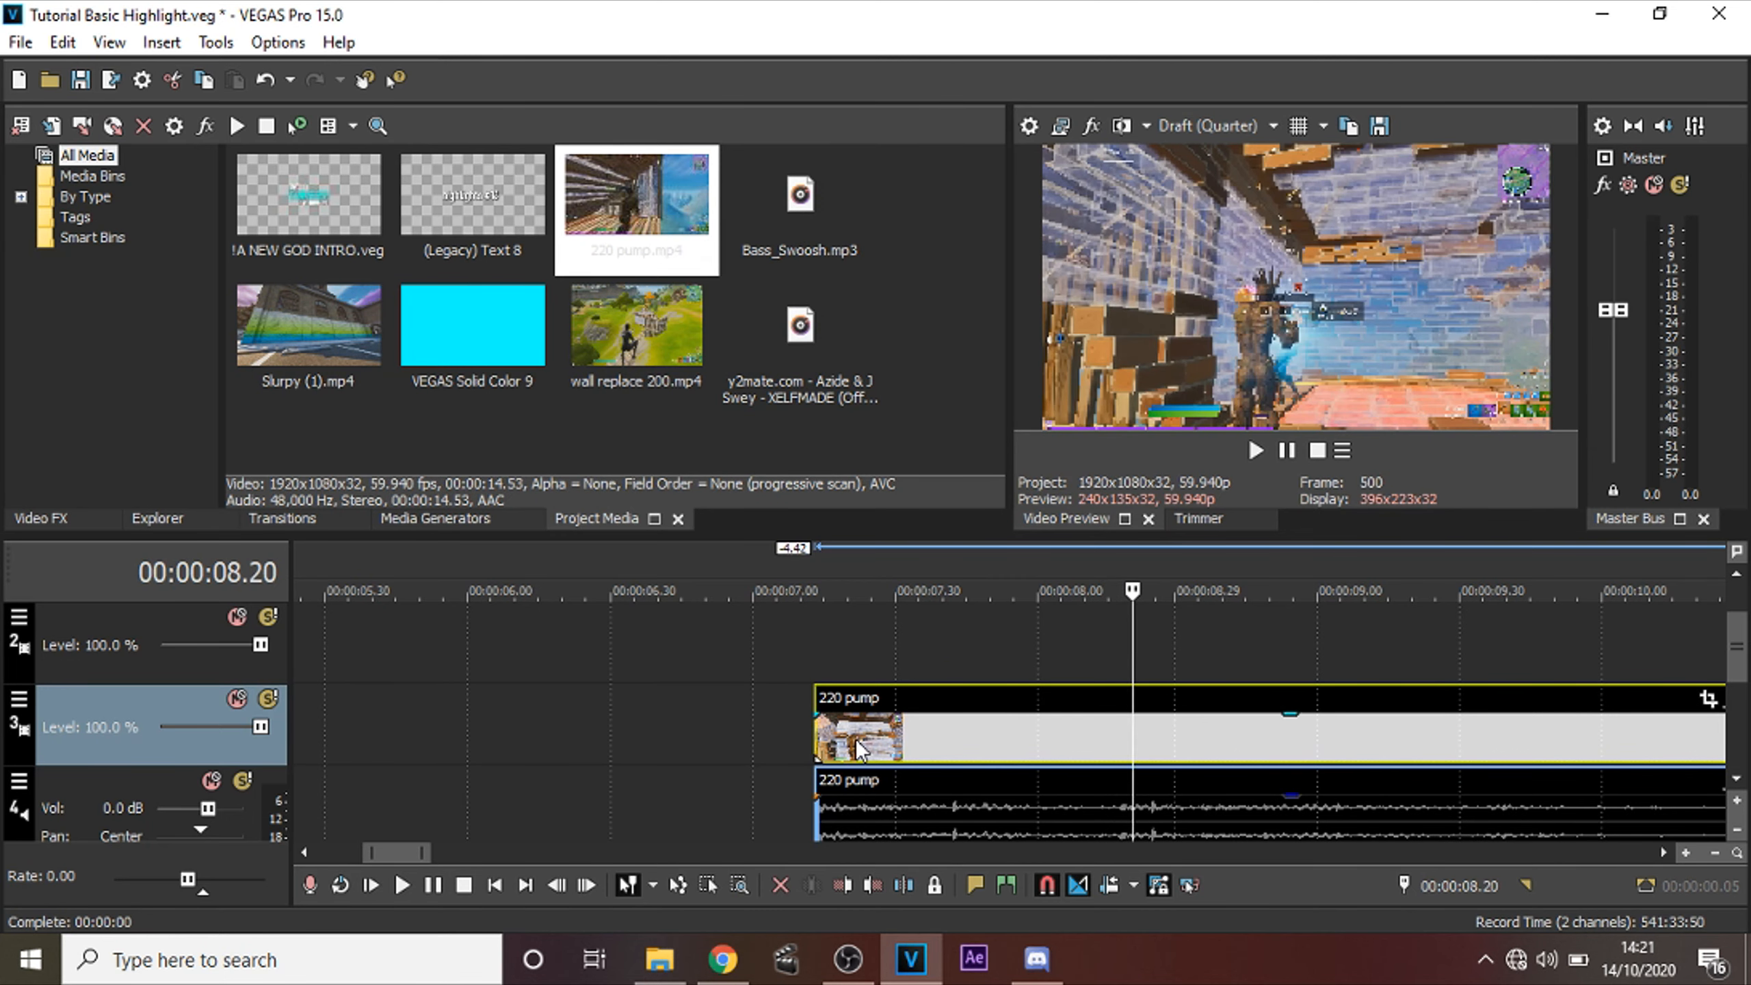
Step: Shift the 220 pump clip earlier and extend its start to meet the end of Slurpy (1) at 00:00:03.00
mouse_move(817, 731)
mouse_down()
mouse_move(1133, 732)
mouse_move(489, 755)
mouse_move(339, 728)
mouse_move(257, 745)
mouse_move(805, 728)
mouse_up()
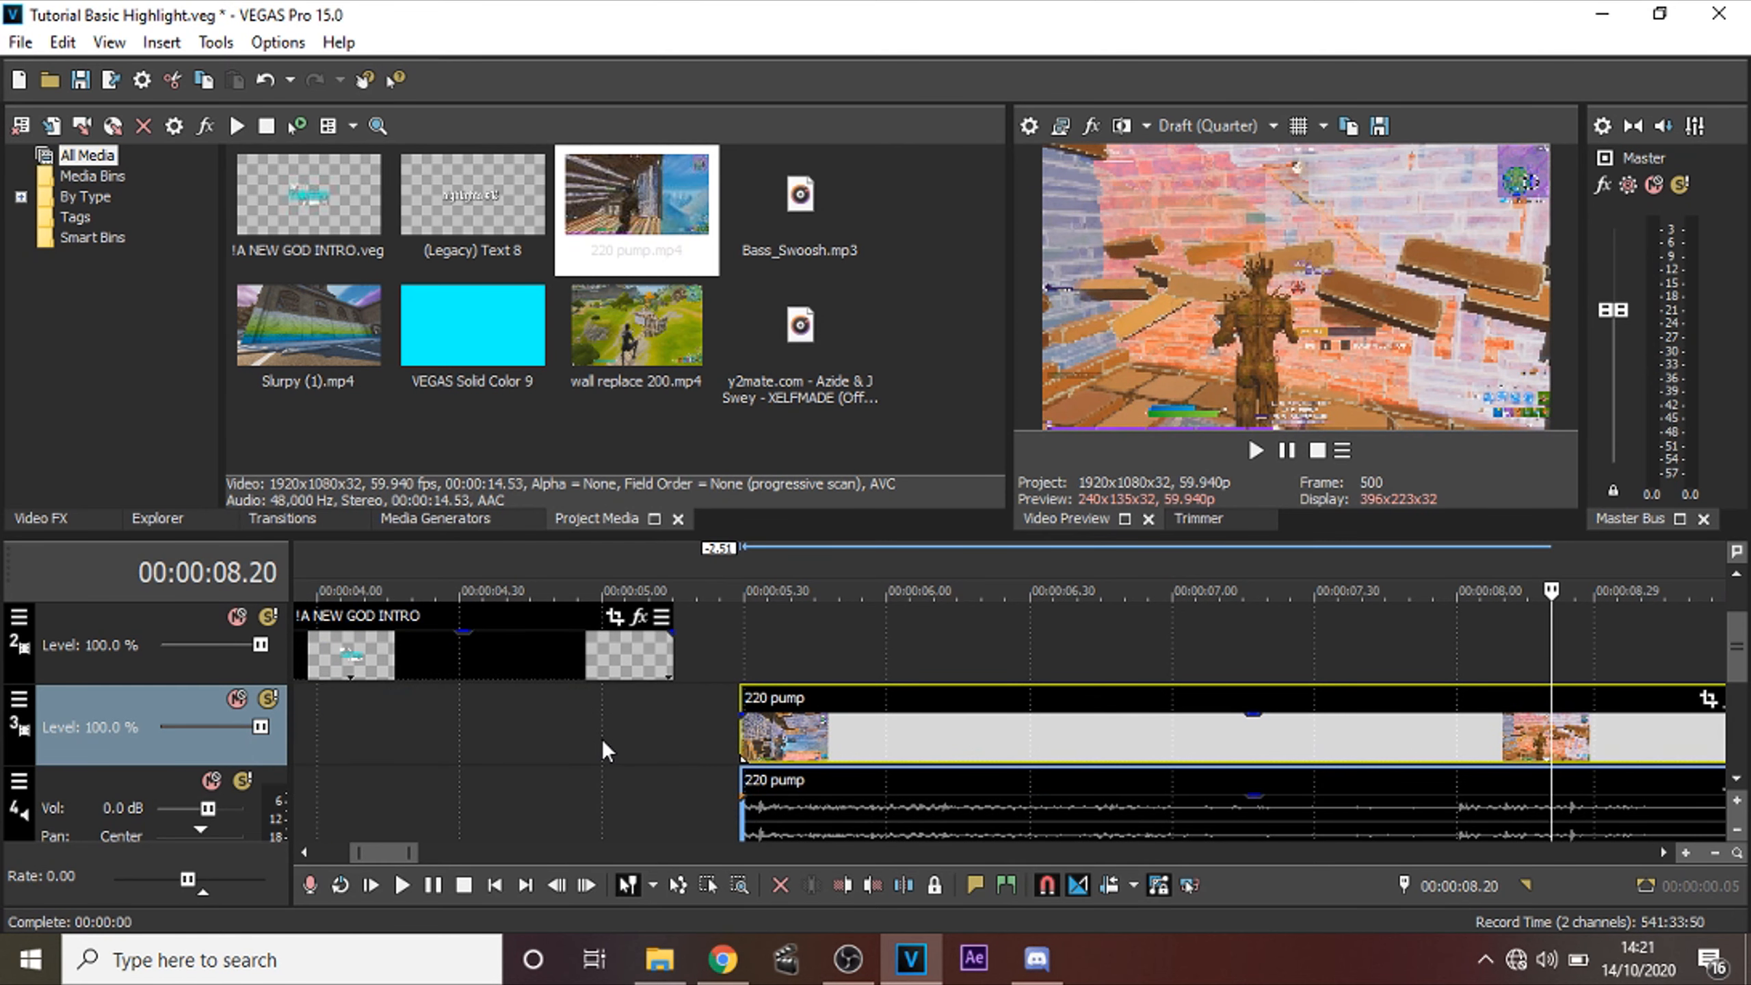
scroll(602, 739, down, 2)
drag(421, 853, 413, 855)
drag(667, 742, 408, 762)
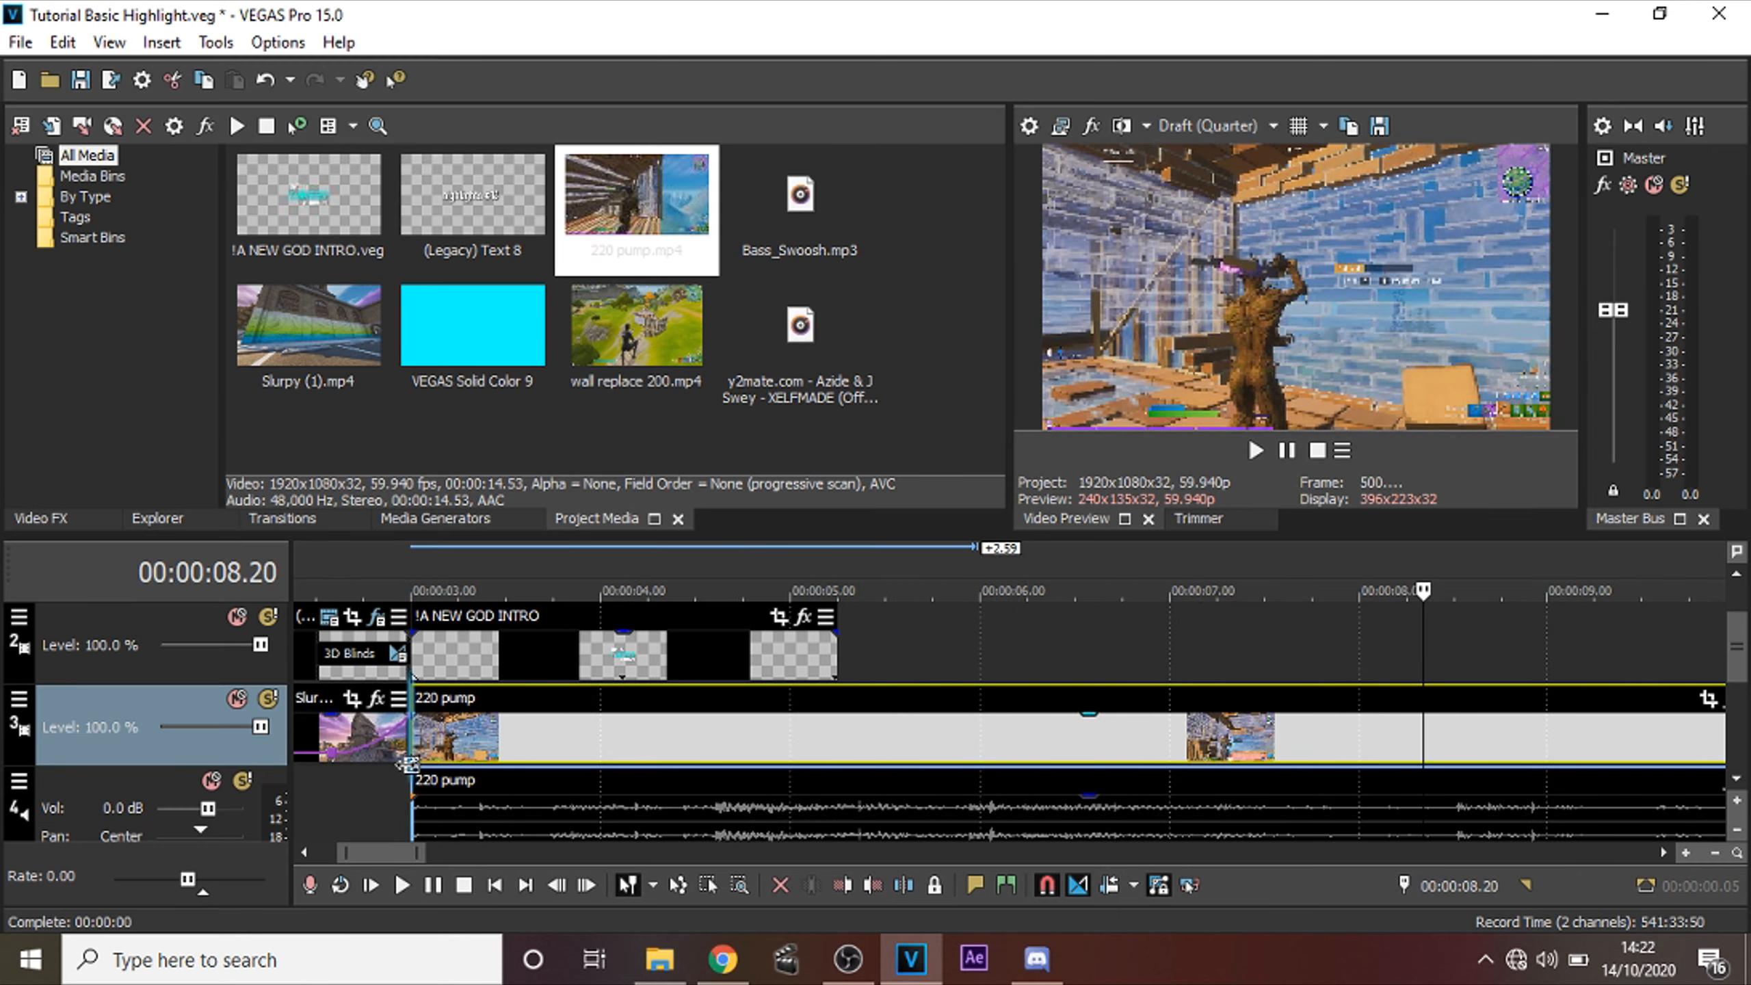
Step: Play the intro over the gameplay, then shift the 220 pump clip about 1.5 s later and extend its start back to Slurpy (1)
click(430, 670)
key(space)
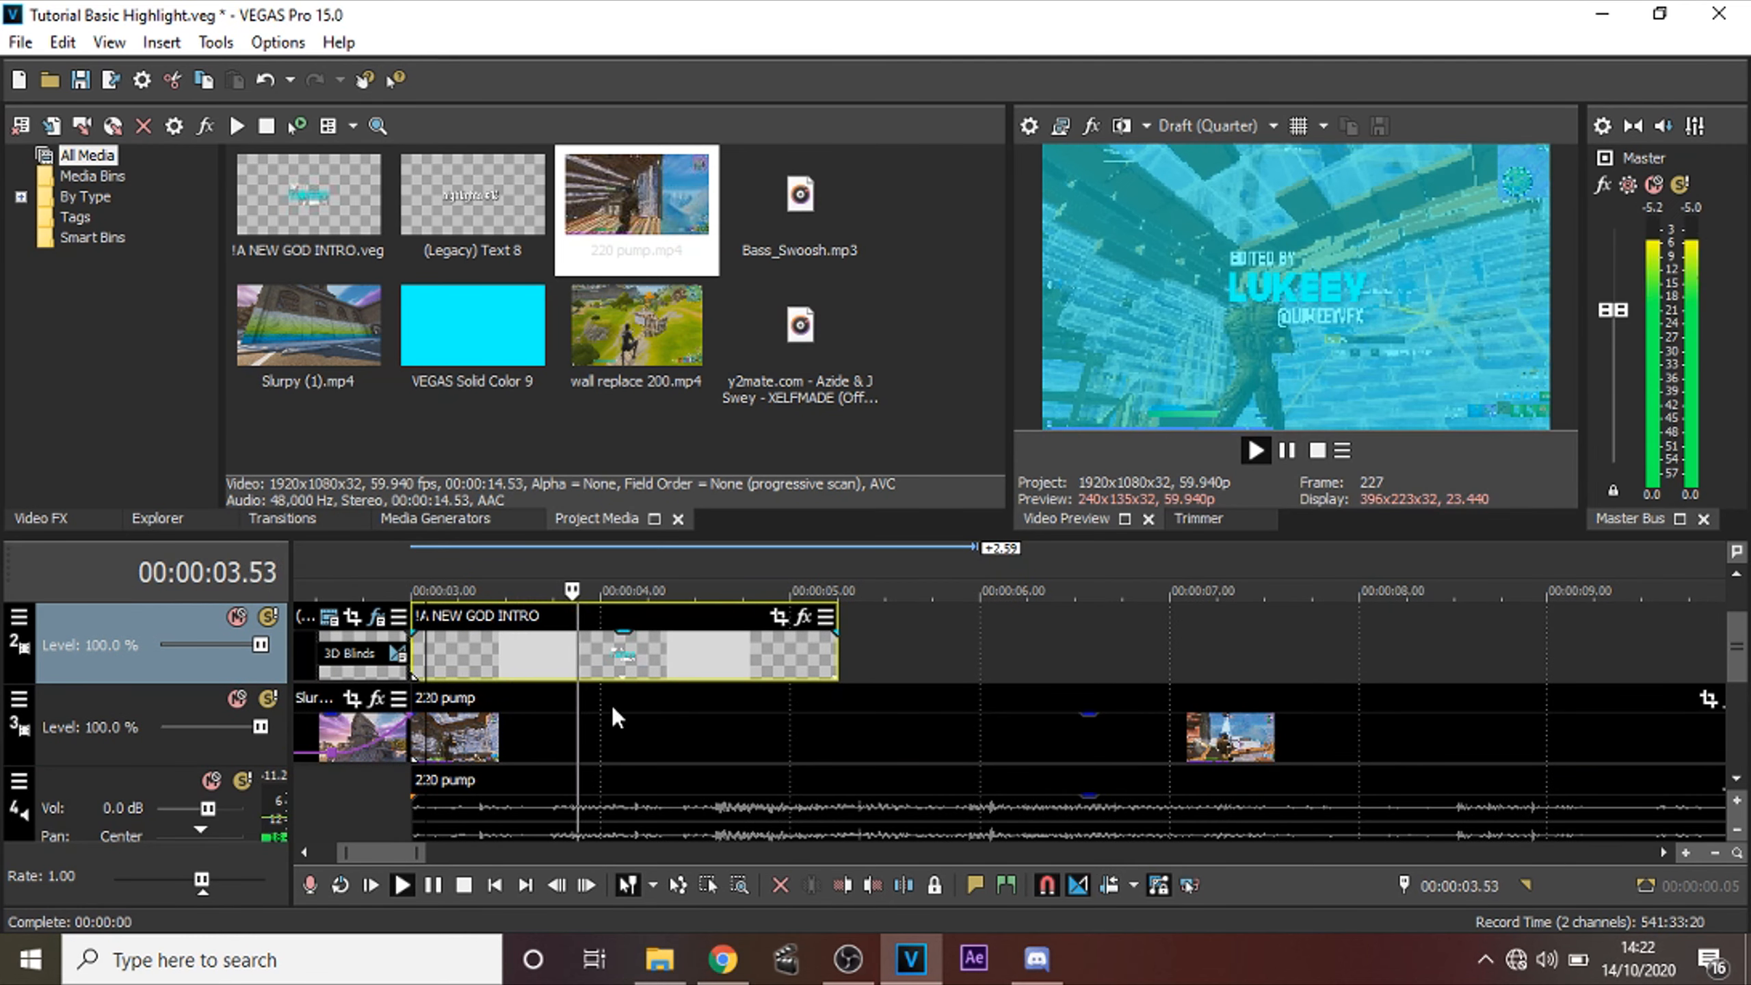
scroll(848, 675, down, 3)
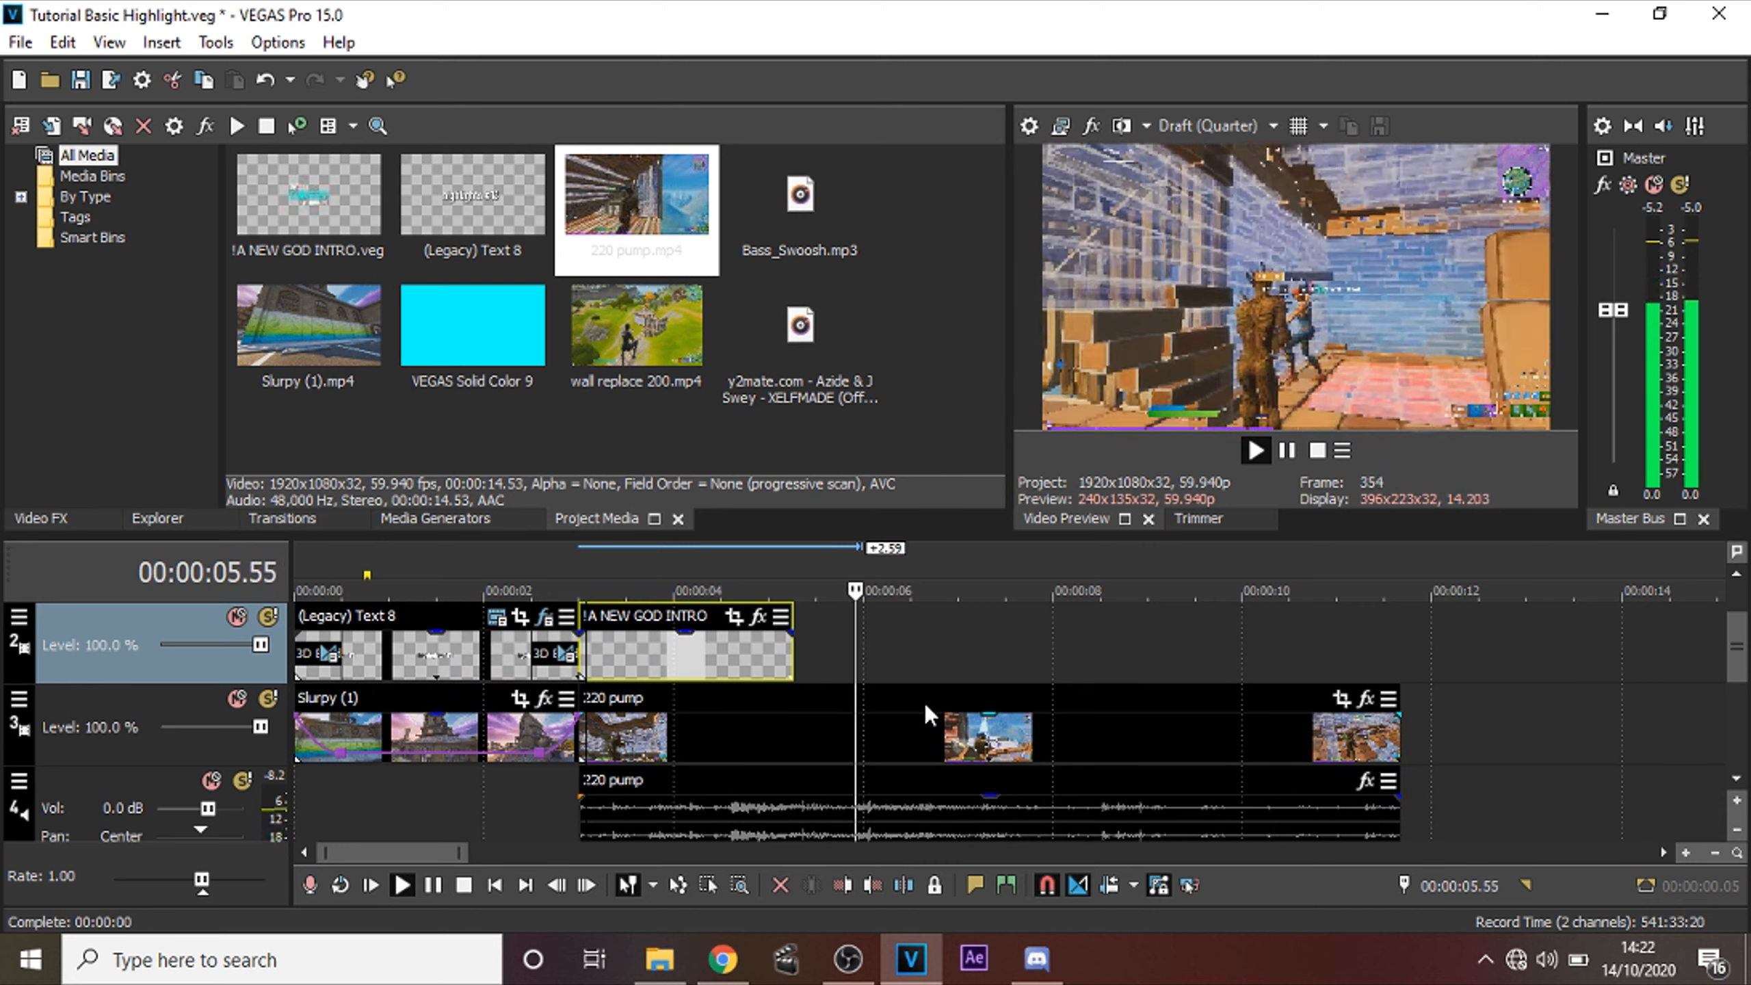
key(space)
drag(775, 742, 920, 744)
drag(723, 747, 578, 761)
Step: Find the frame where the shot hits in the 220 pump clip and place a timeline marker there at 00:00:07.30
click(1026, 742)
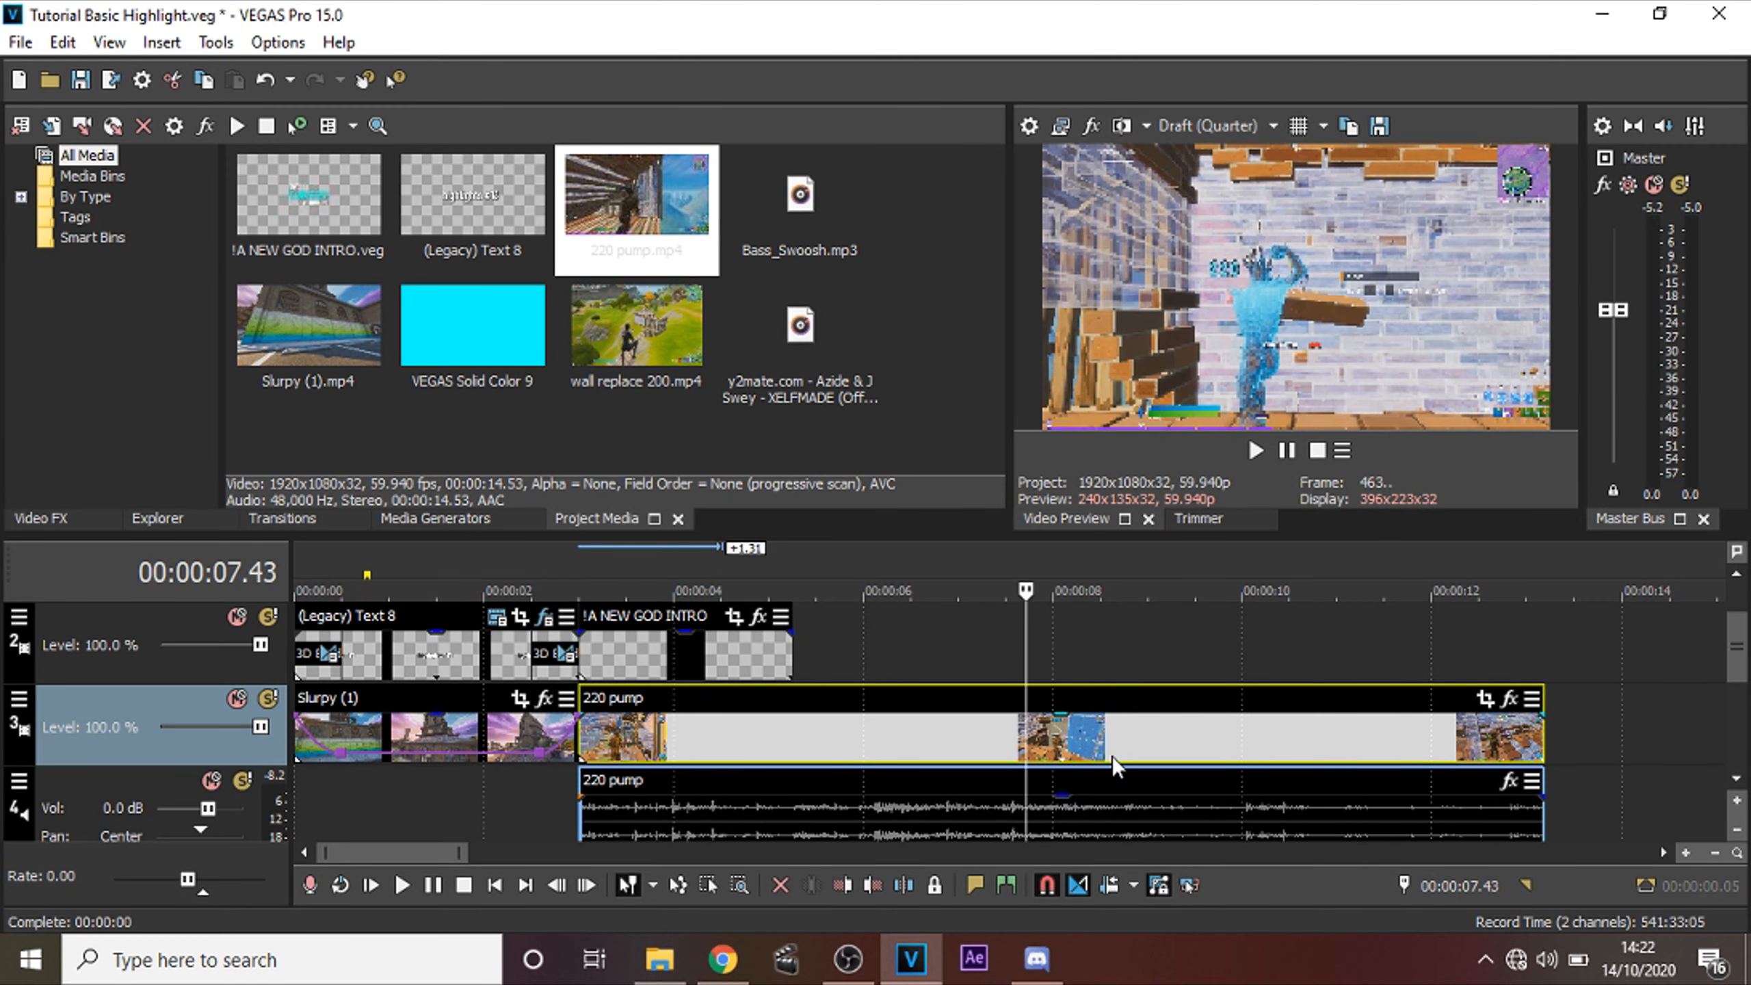
click(1008, 748)
click(952, 747)
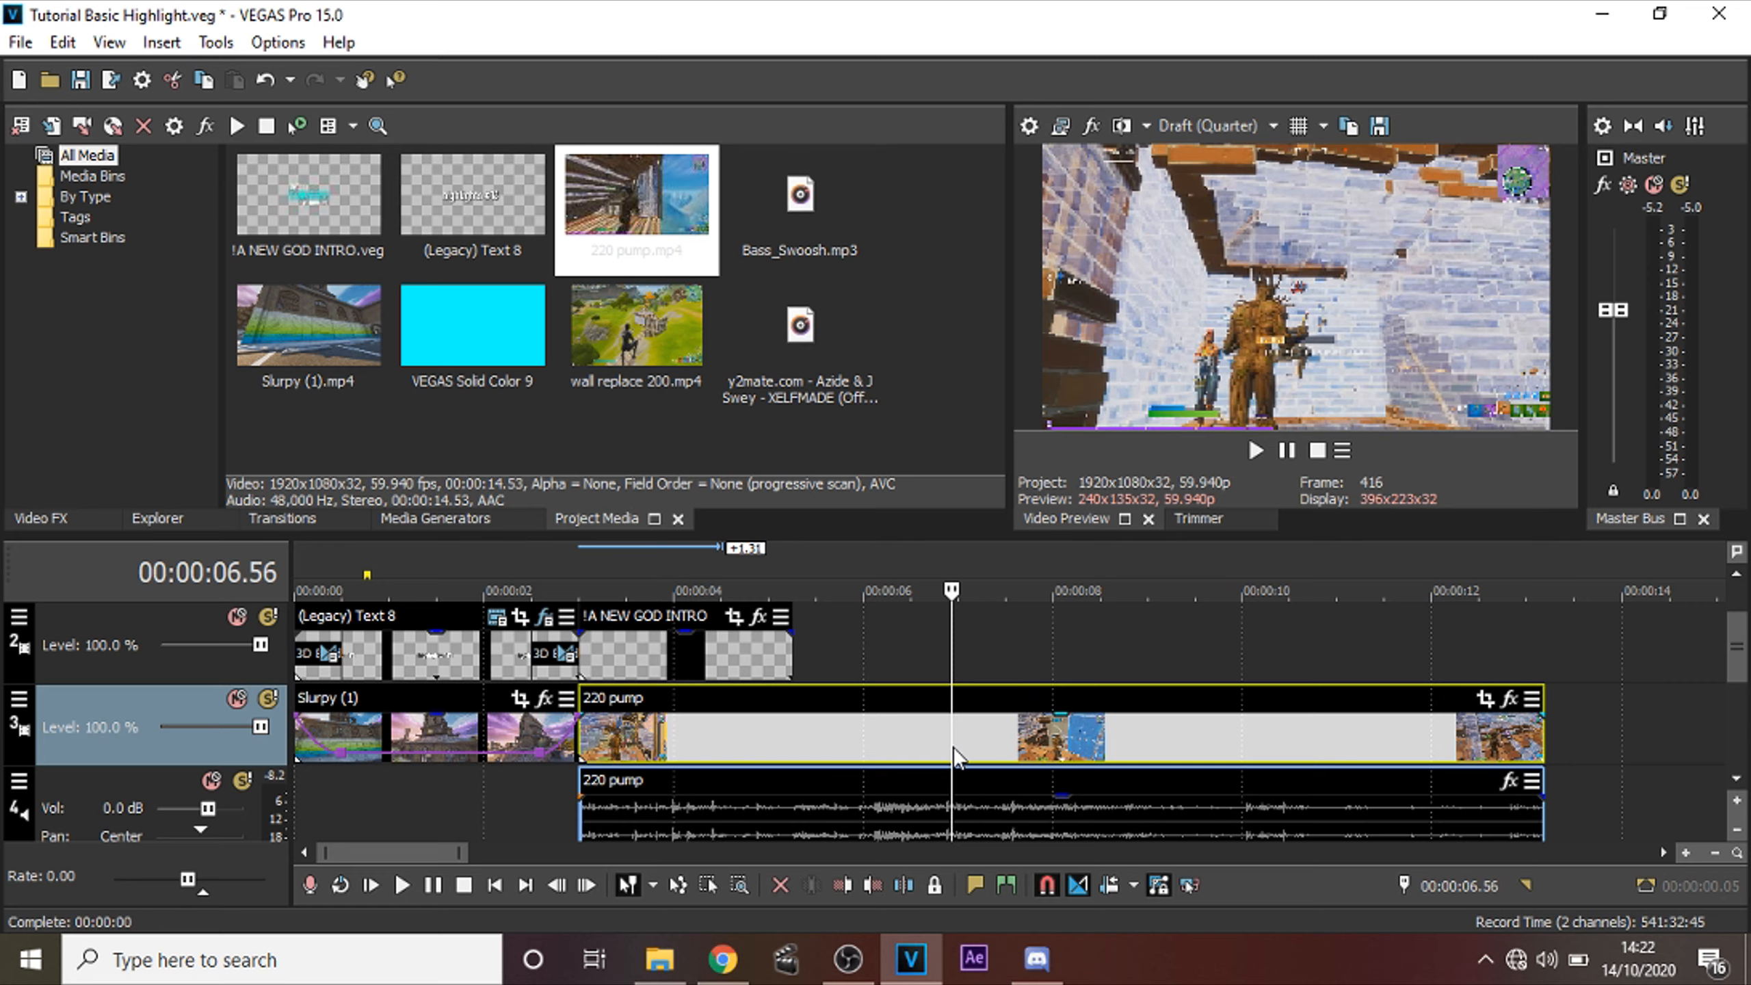
scroll(952, 747, up, 4)
key(space)
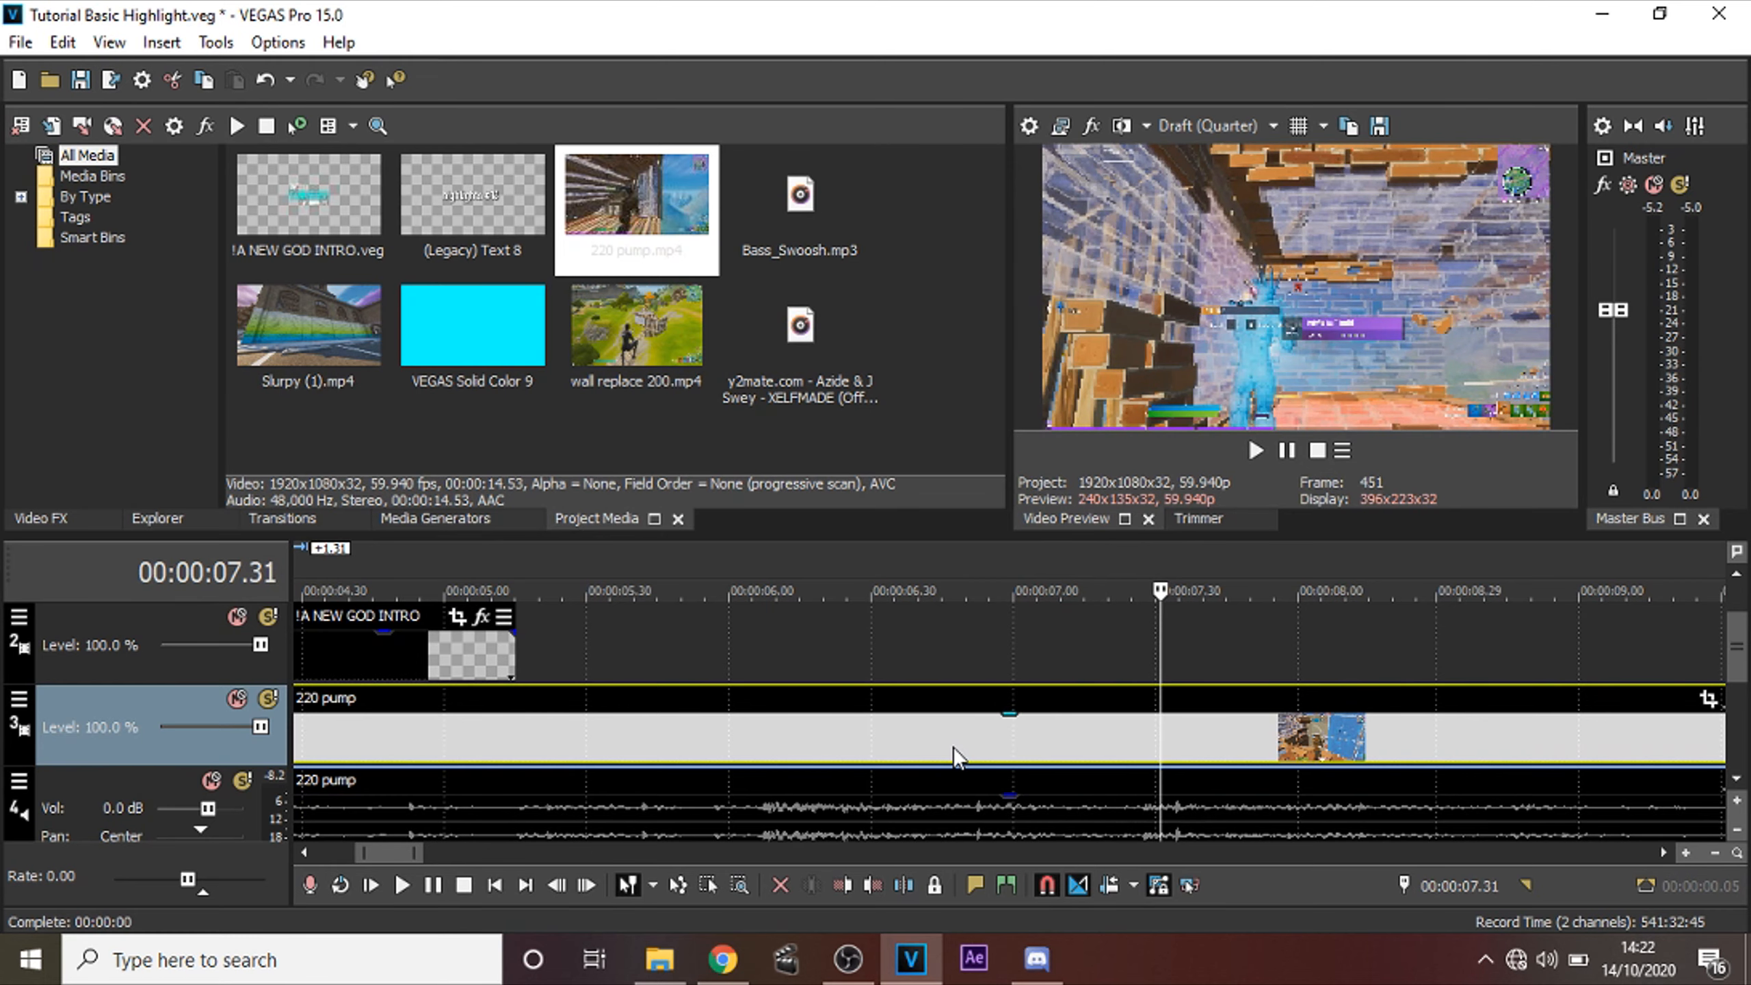
scroll(952, 747, up, 1)
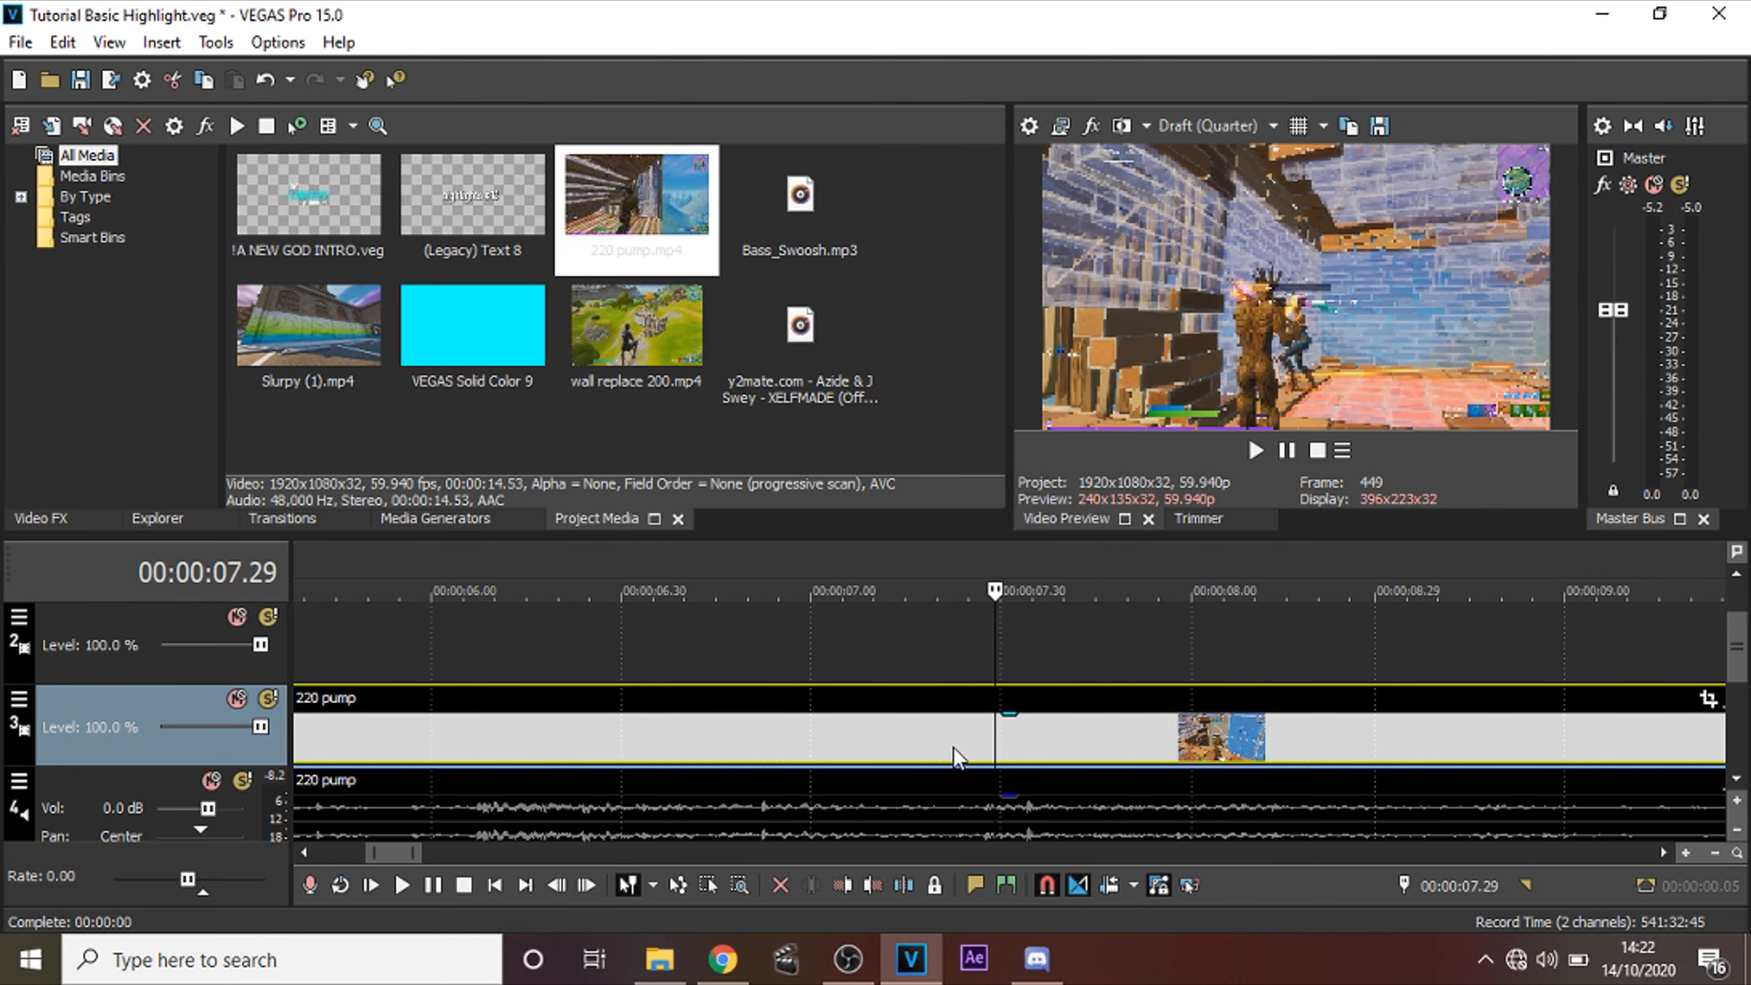
key(m)
Step: Split the 220 pump clip about one second after the marker and delete the part behind the cut
scroll(952, 747, down, 3)
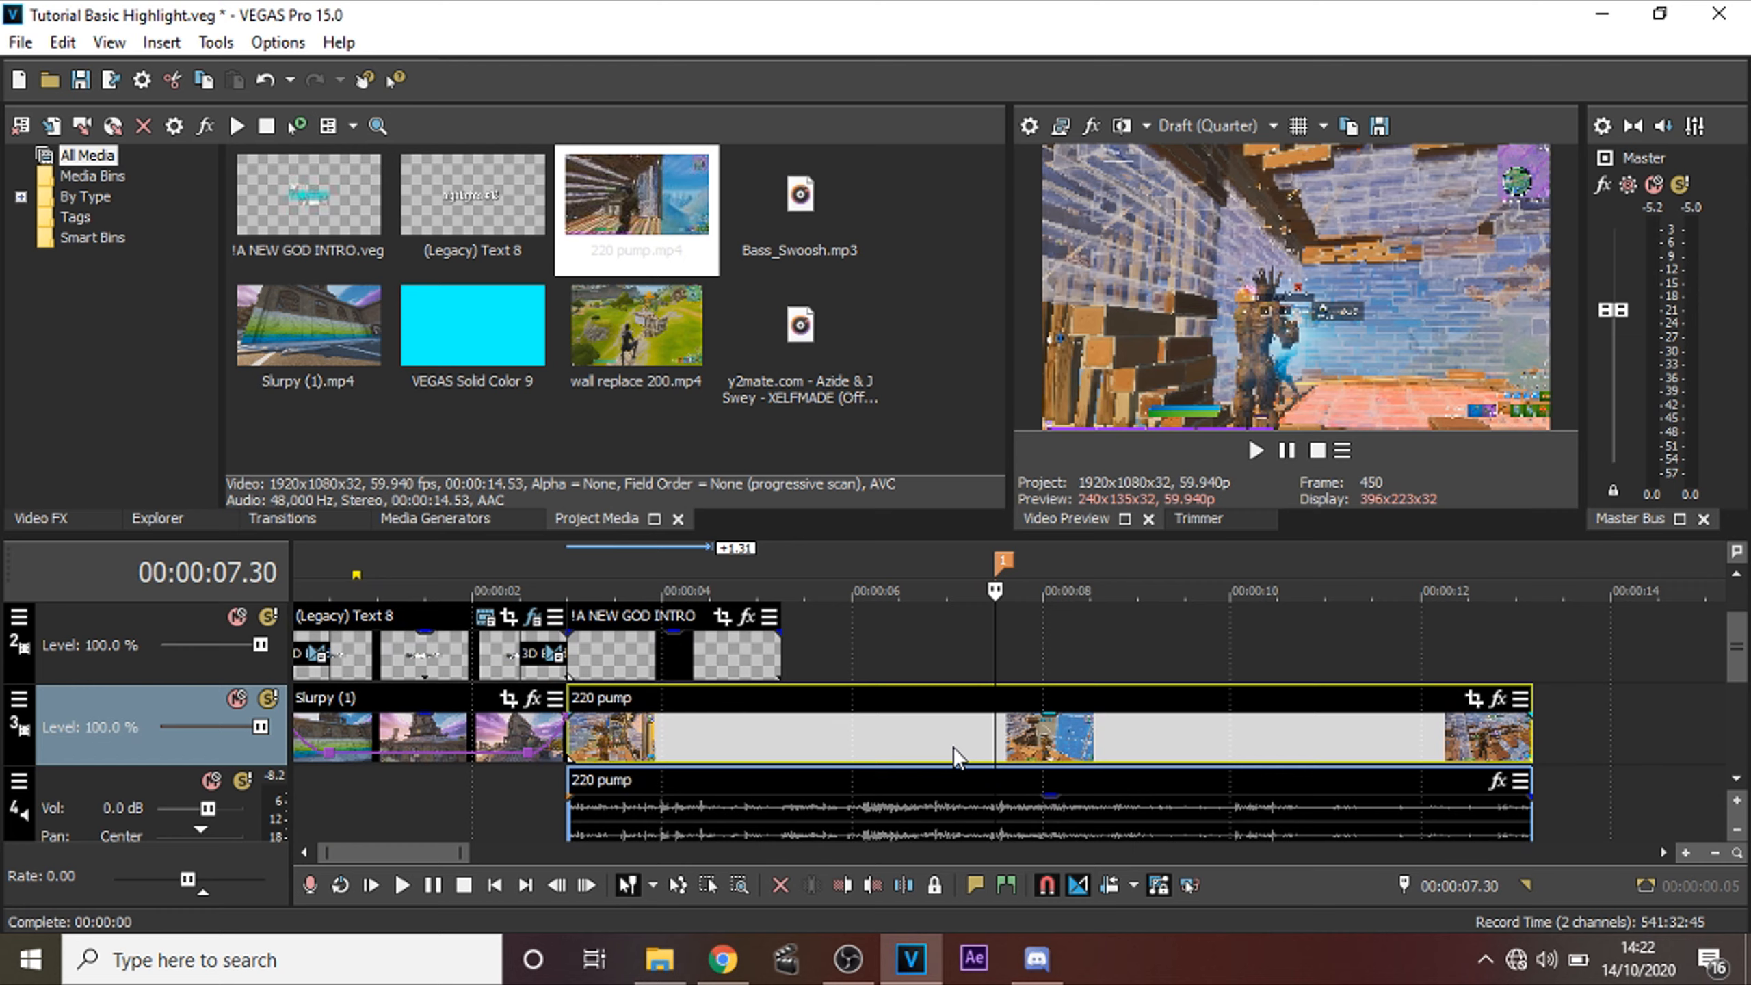
key(space)
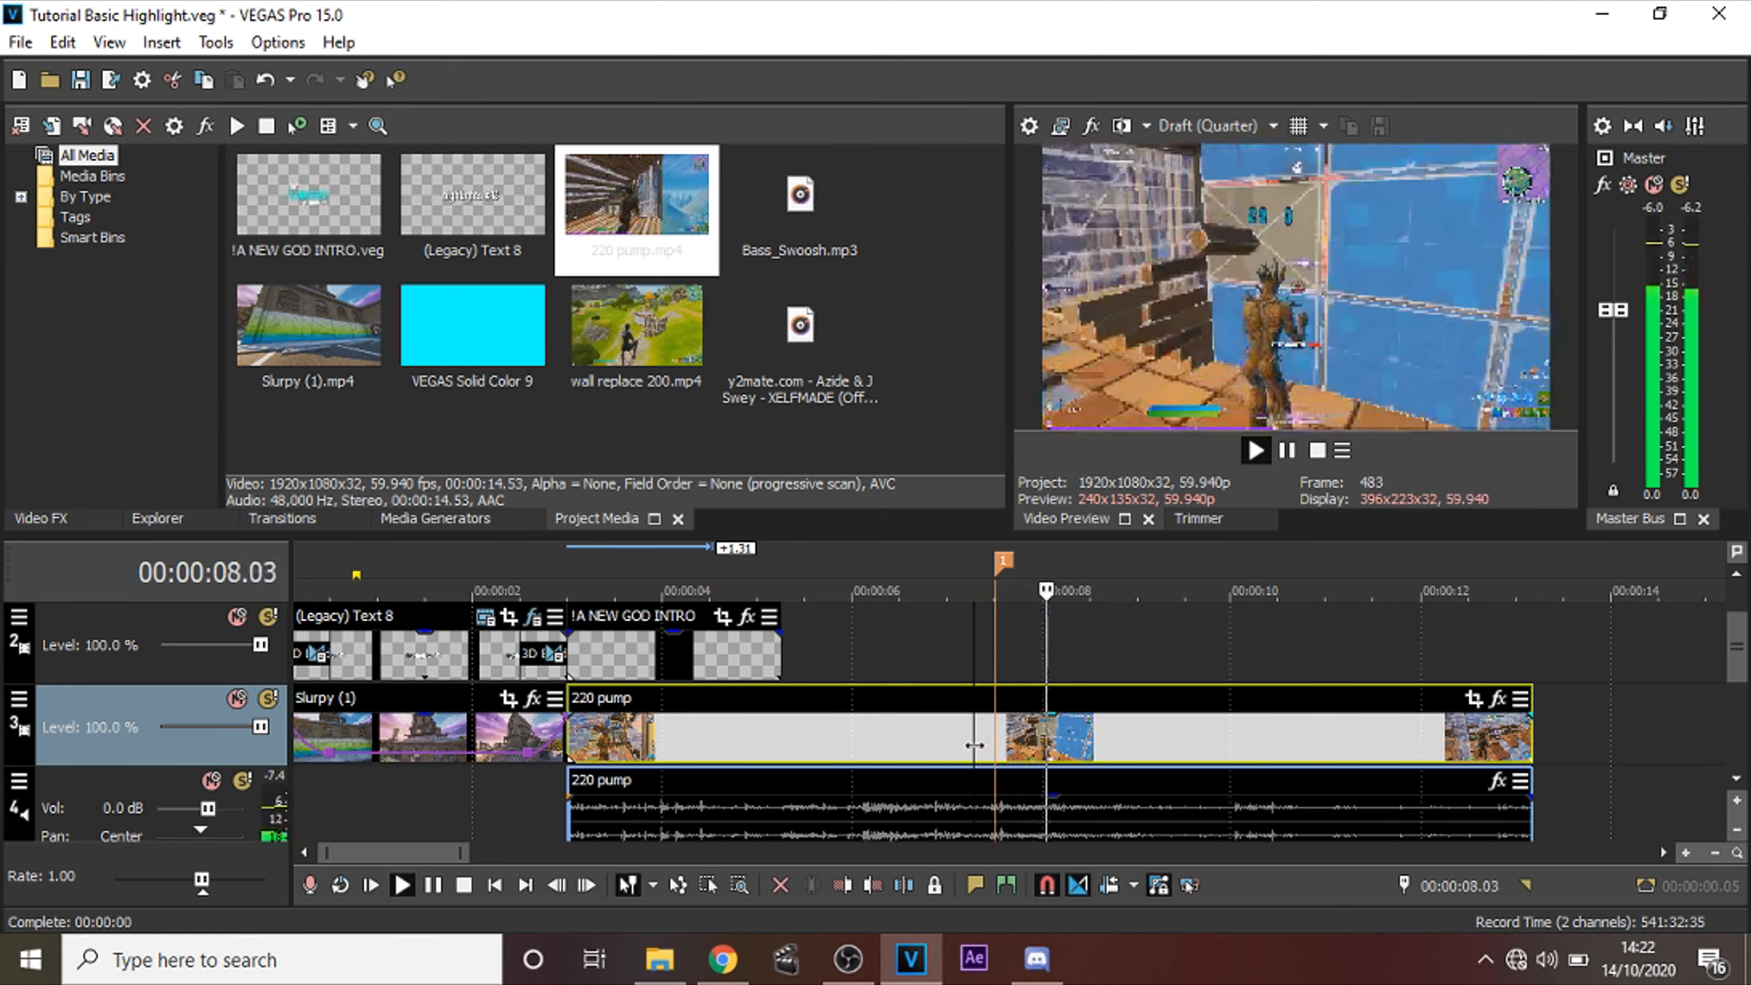
key(s)
key(space)
click(1006, 747)
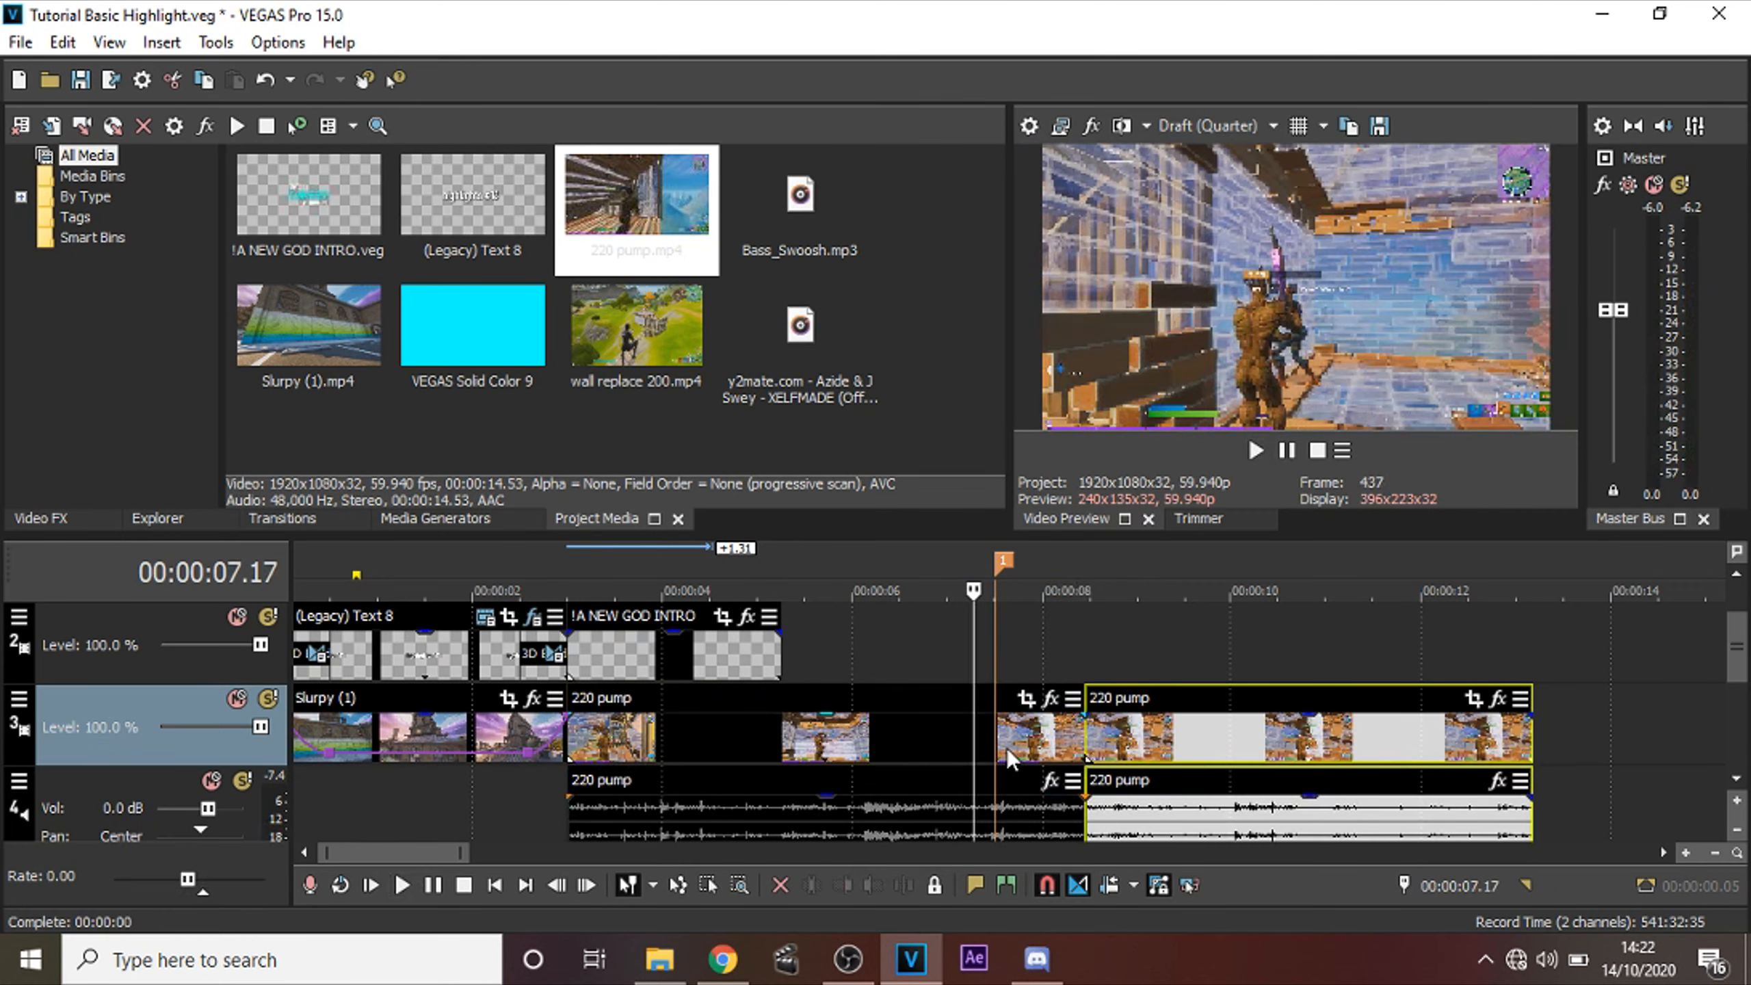
key(space)
key(space)
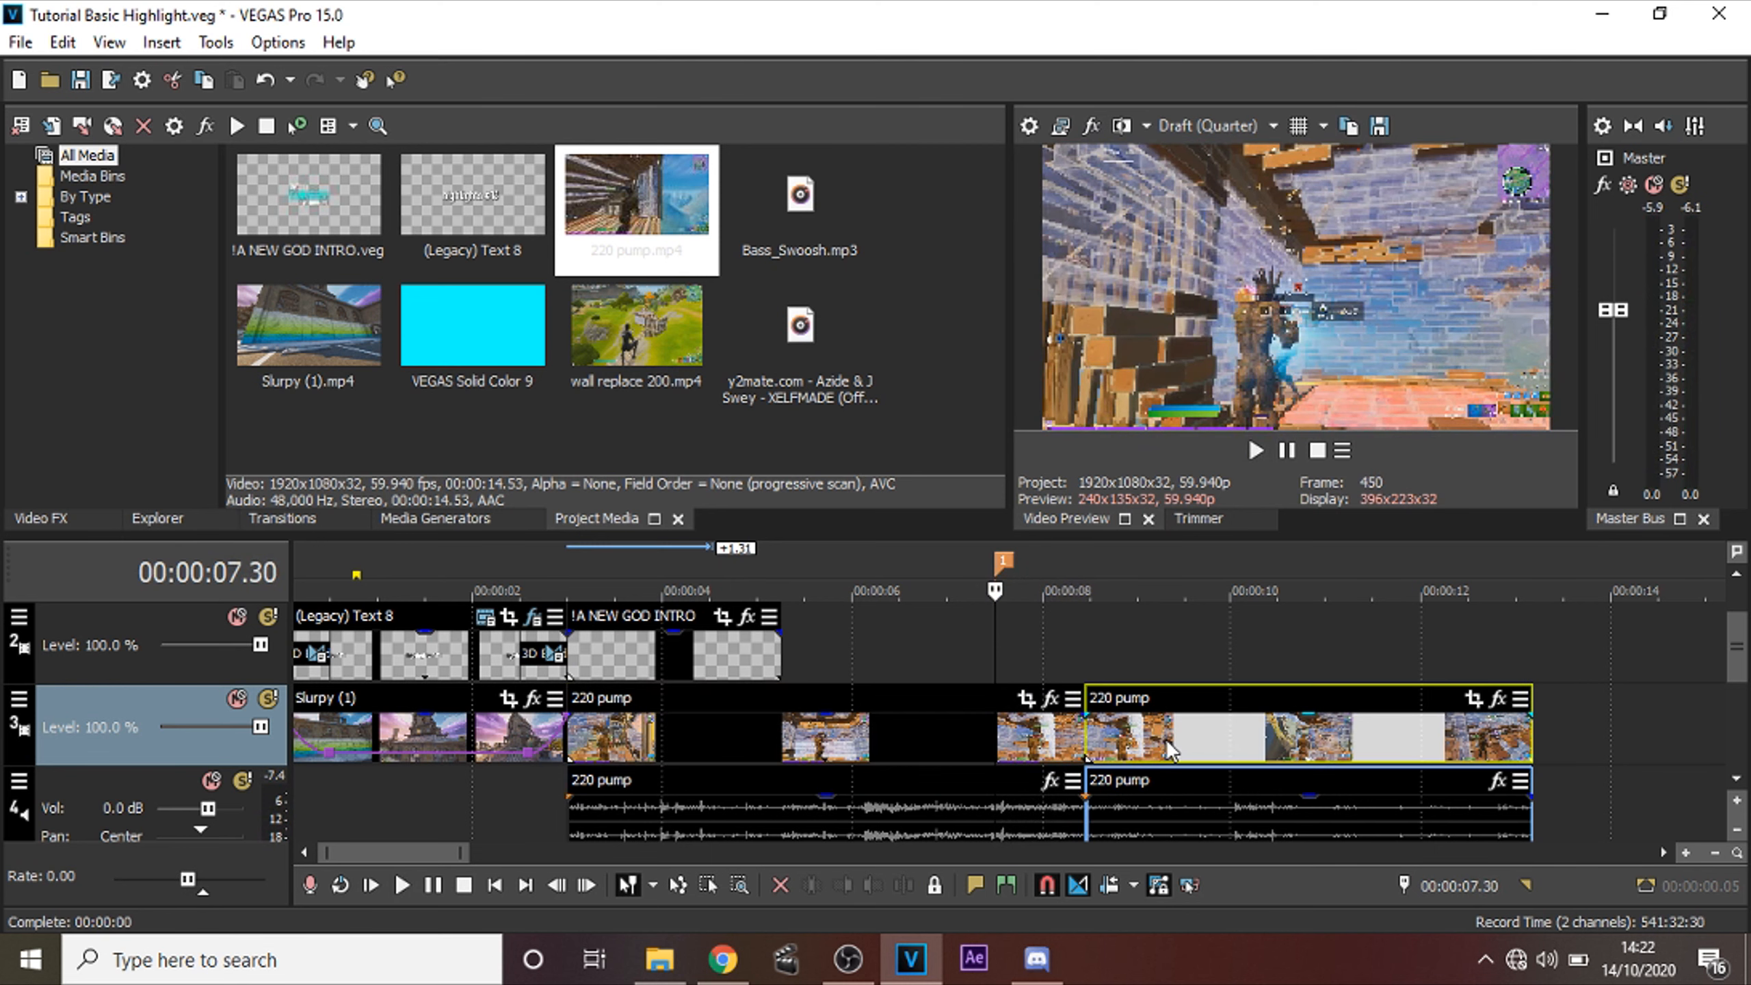
click(1165, 744)
key(Delete)
Step: Locate the beat drop in the song, move the song slightly earlier and trim its start to shortly before the drop
click(1735, 779)
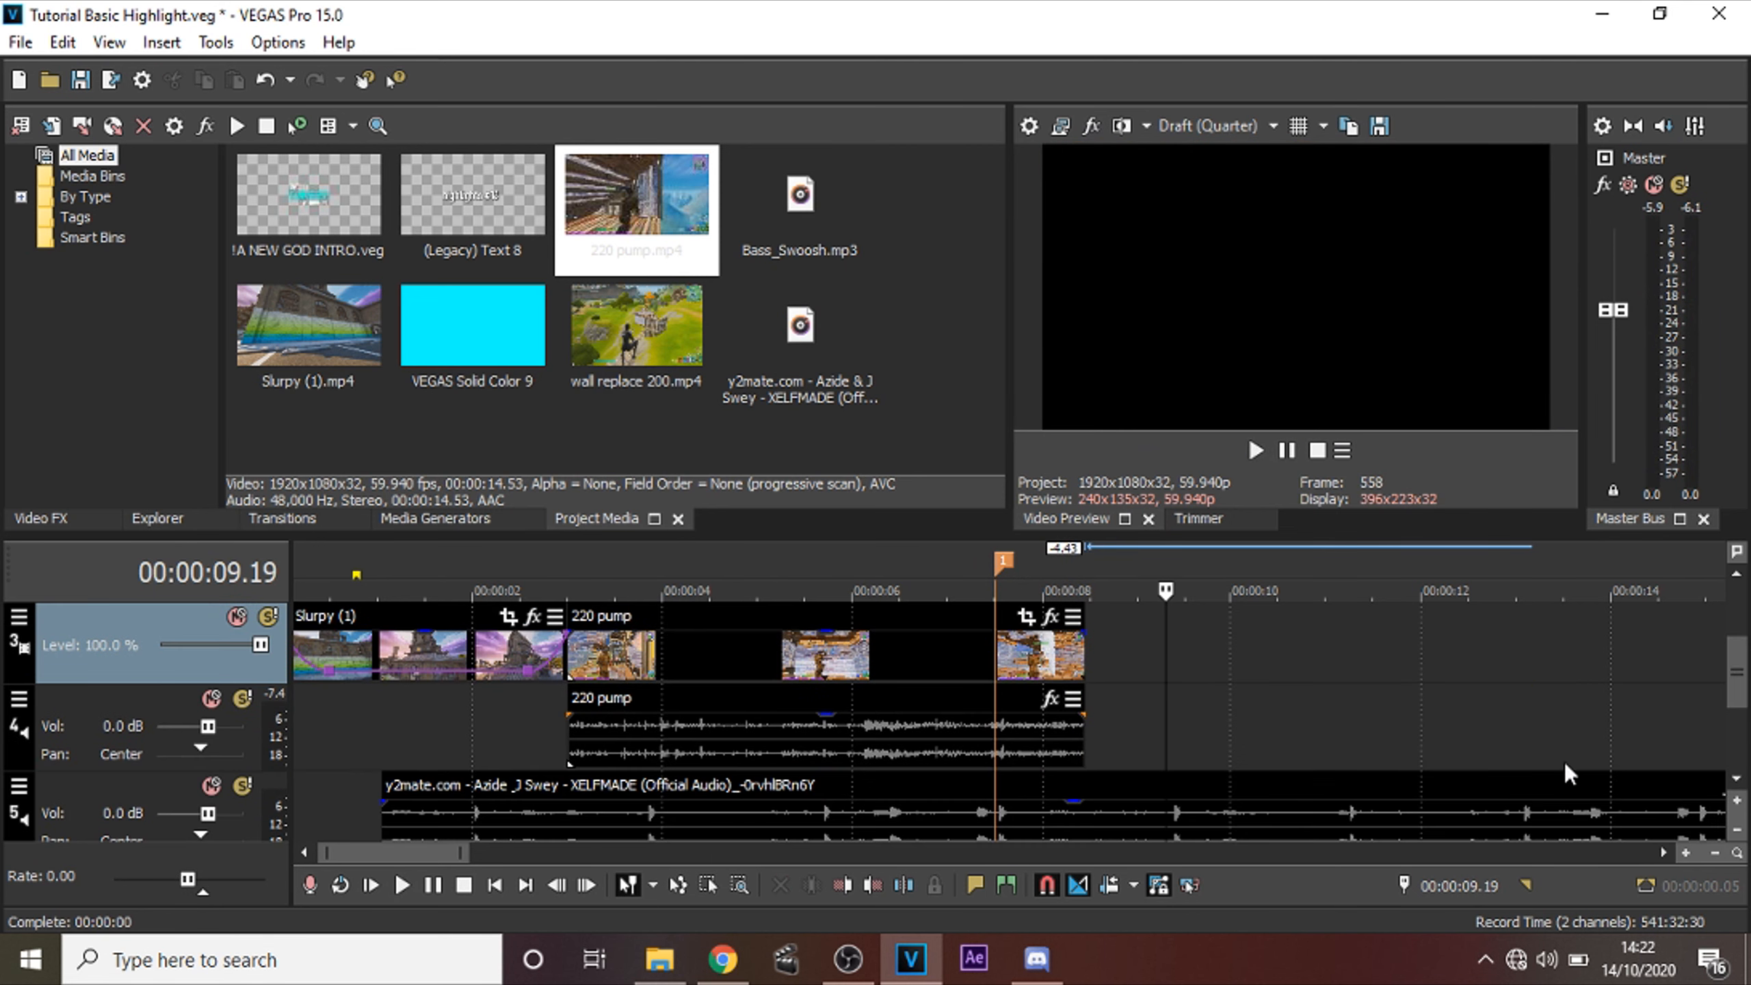
scroll(1125, 821, down, 6)
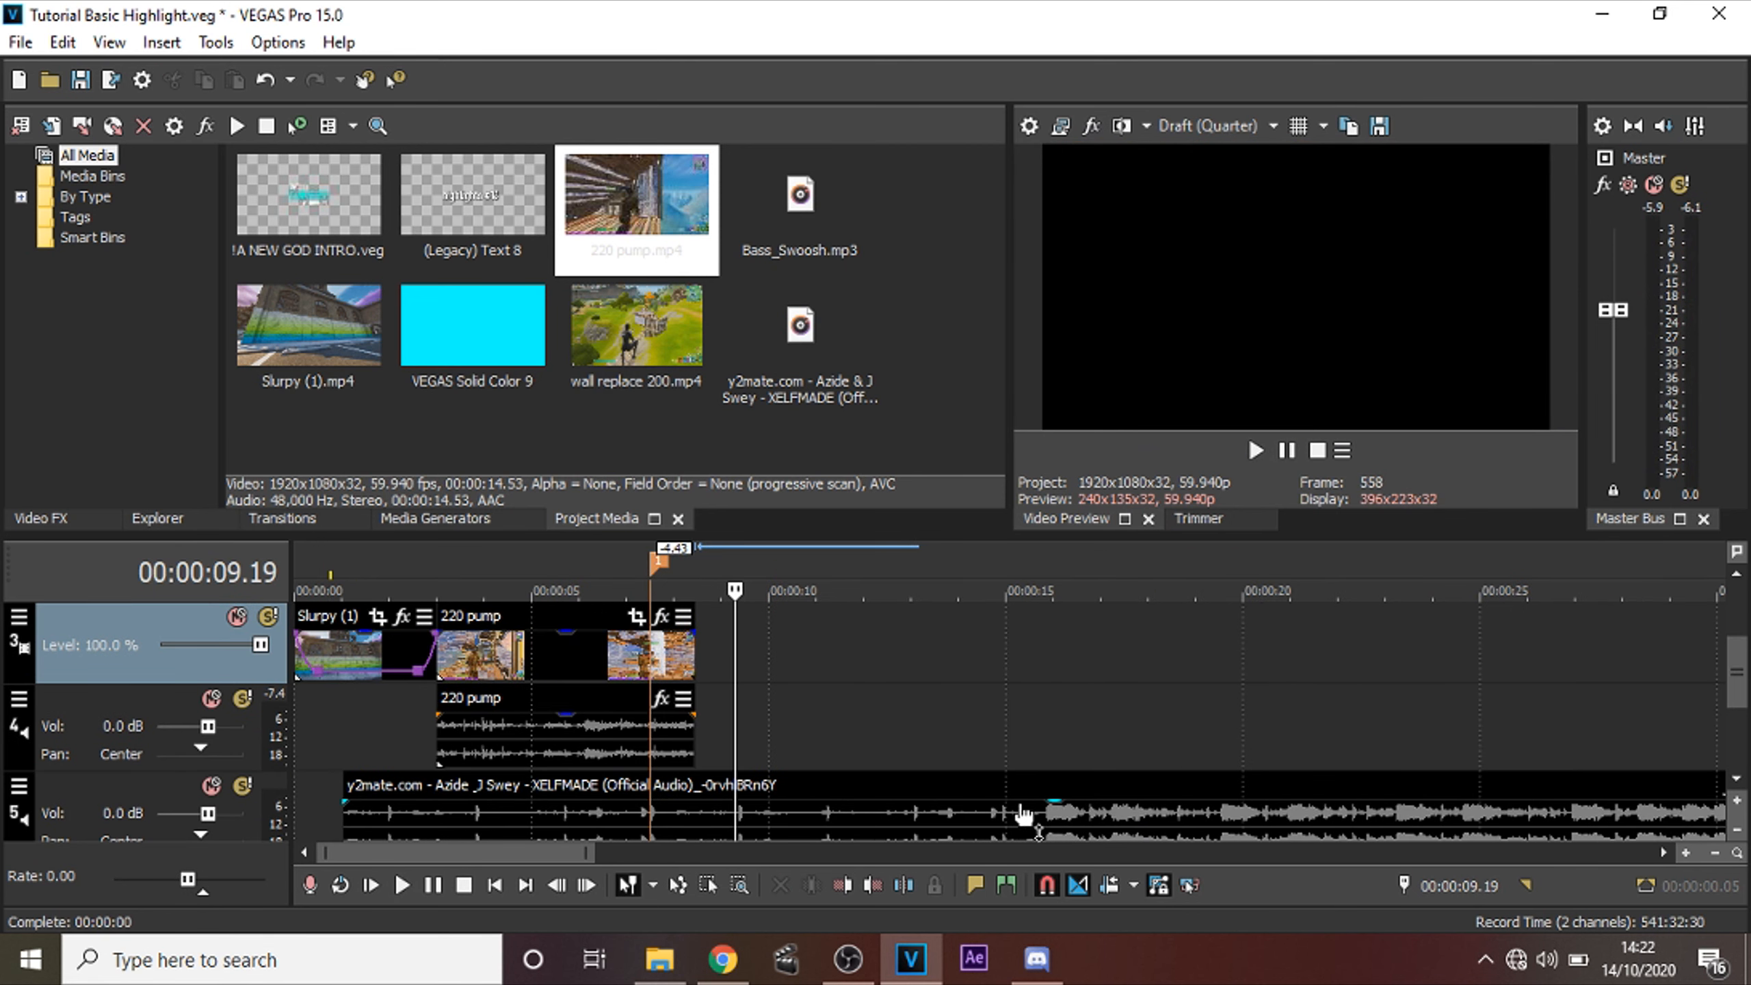
click(1029, 813)
key(space)
key(space)
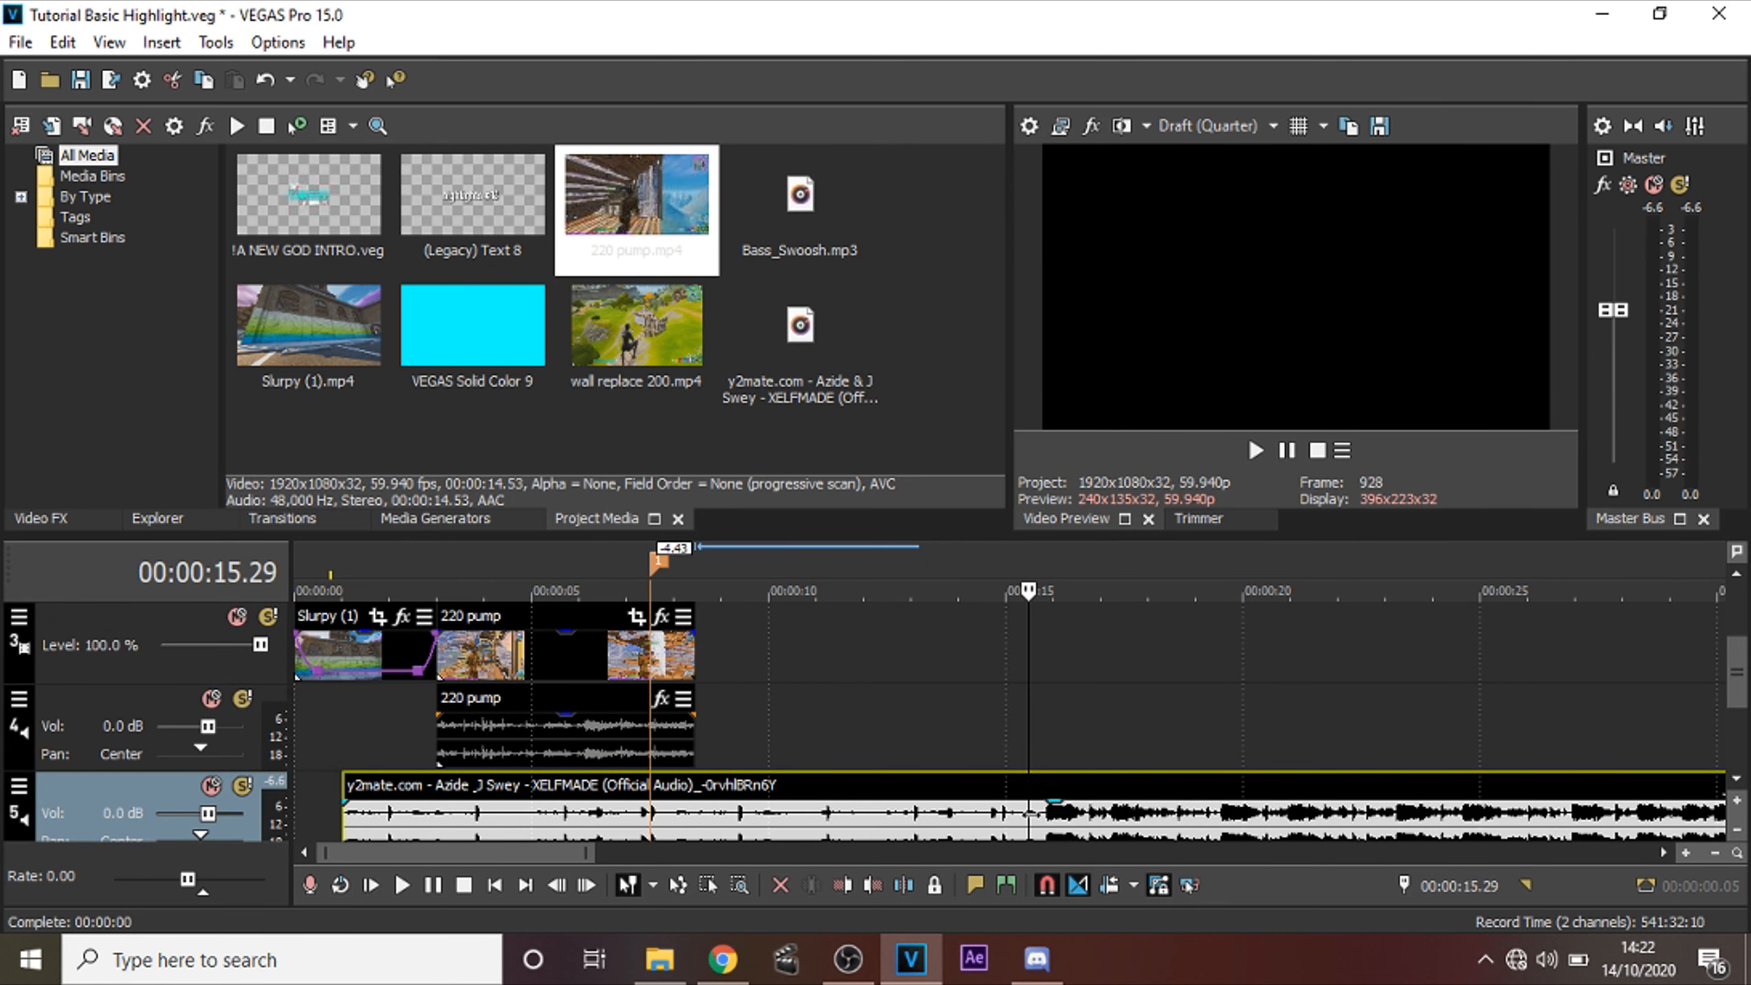
drag(1034, 815, 895, 822)
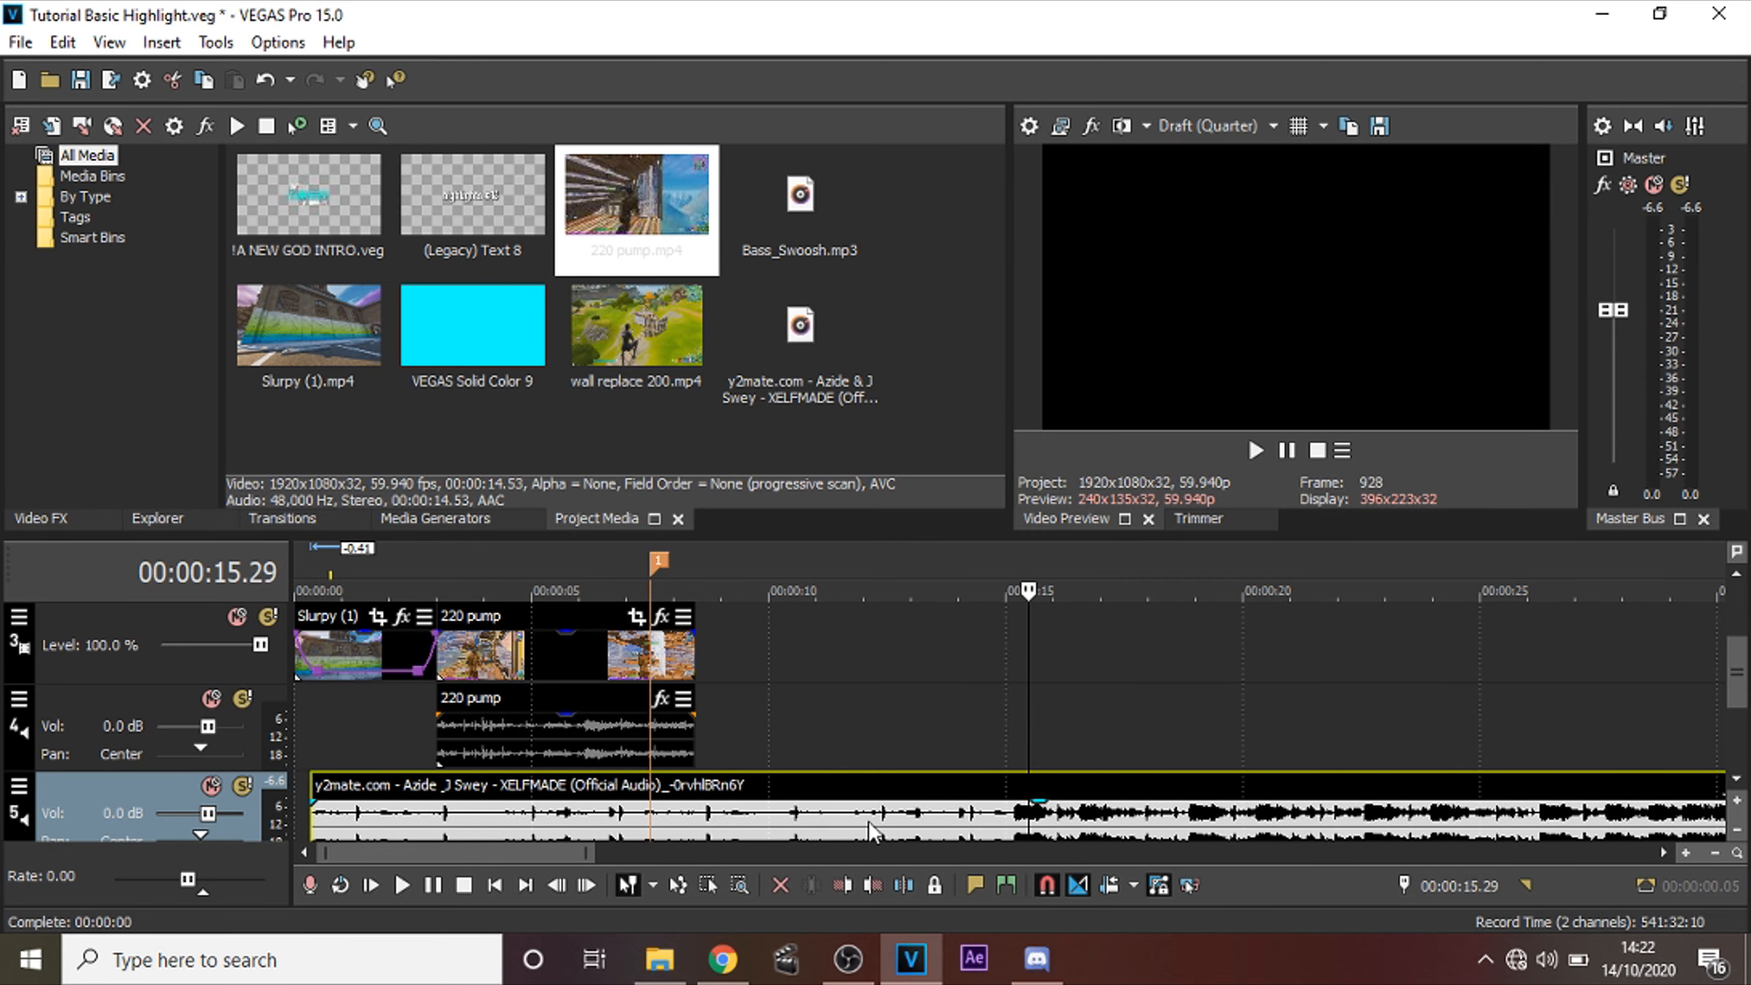
drag(314, 828, 660, 827)
Step: Move the trimmed song so that its beat drop lines up with the marker at 00:00:07.30
click(716, 837)
click(661, 827)
scroll(660, 821, up, 2)
scroll(661, 821, up, 2)
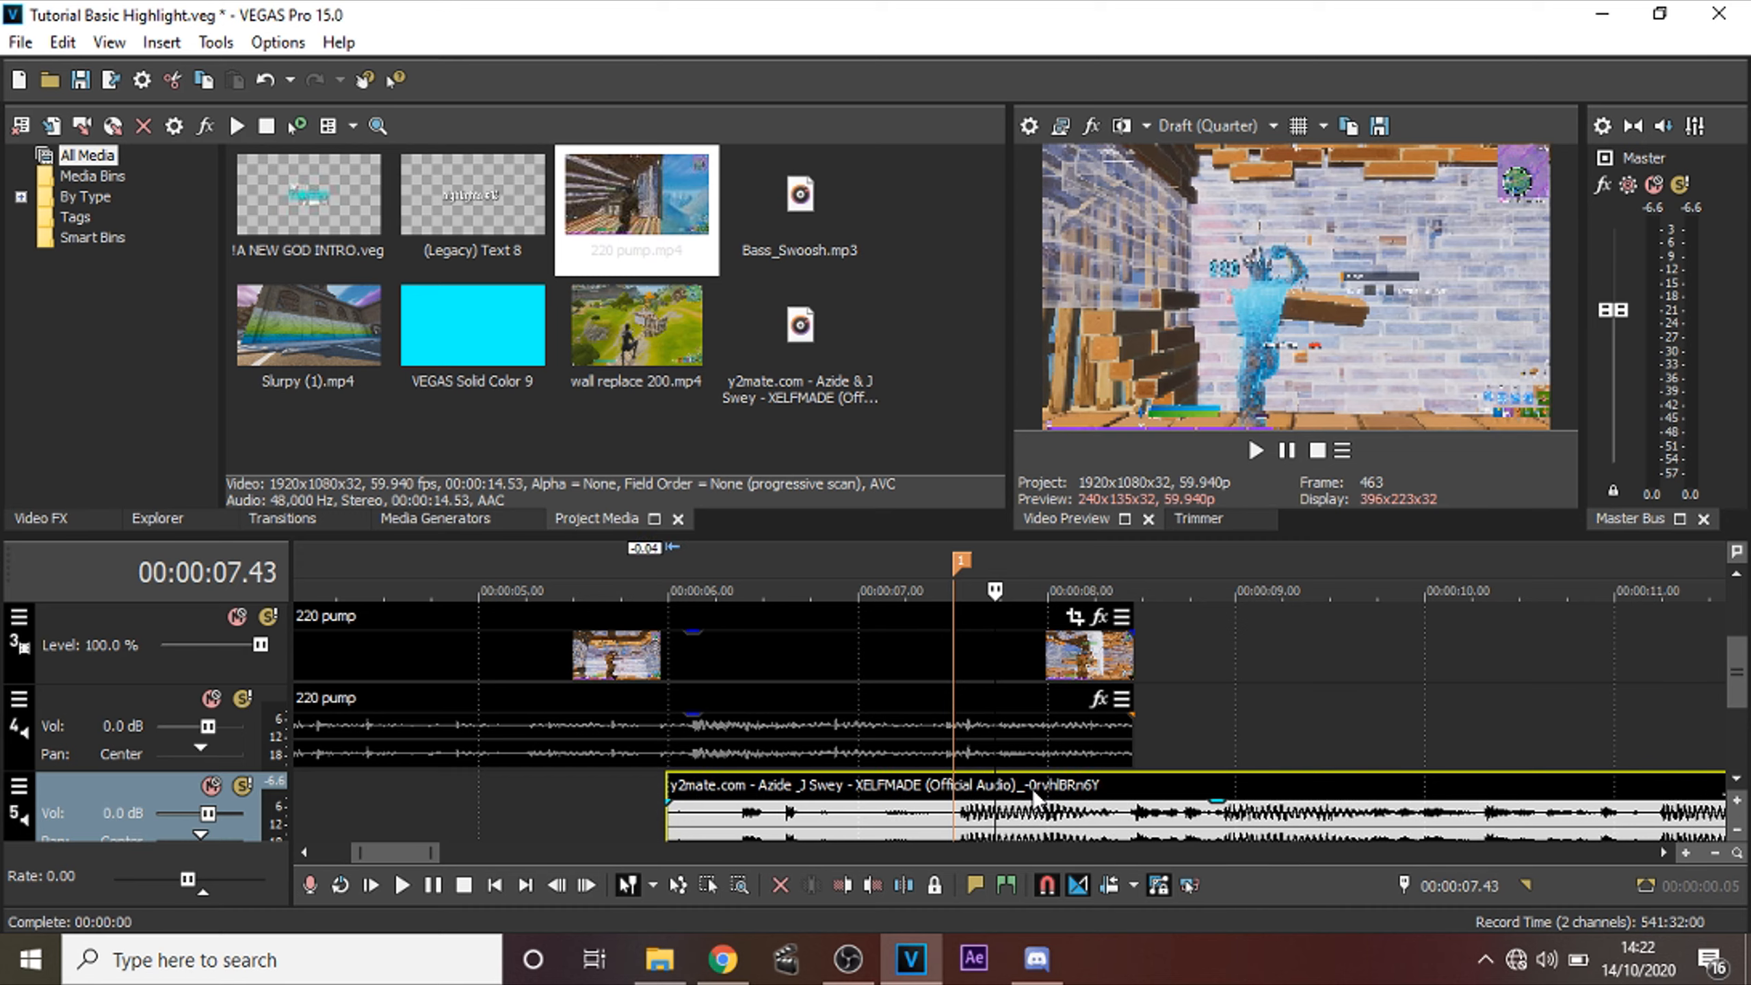
drag(1031, 789, 1011, 790)
scroll(982, 803, down, 1)
scroll(984, 806, down, 2)
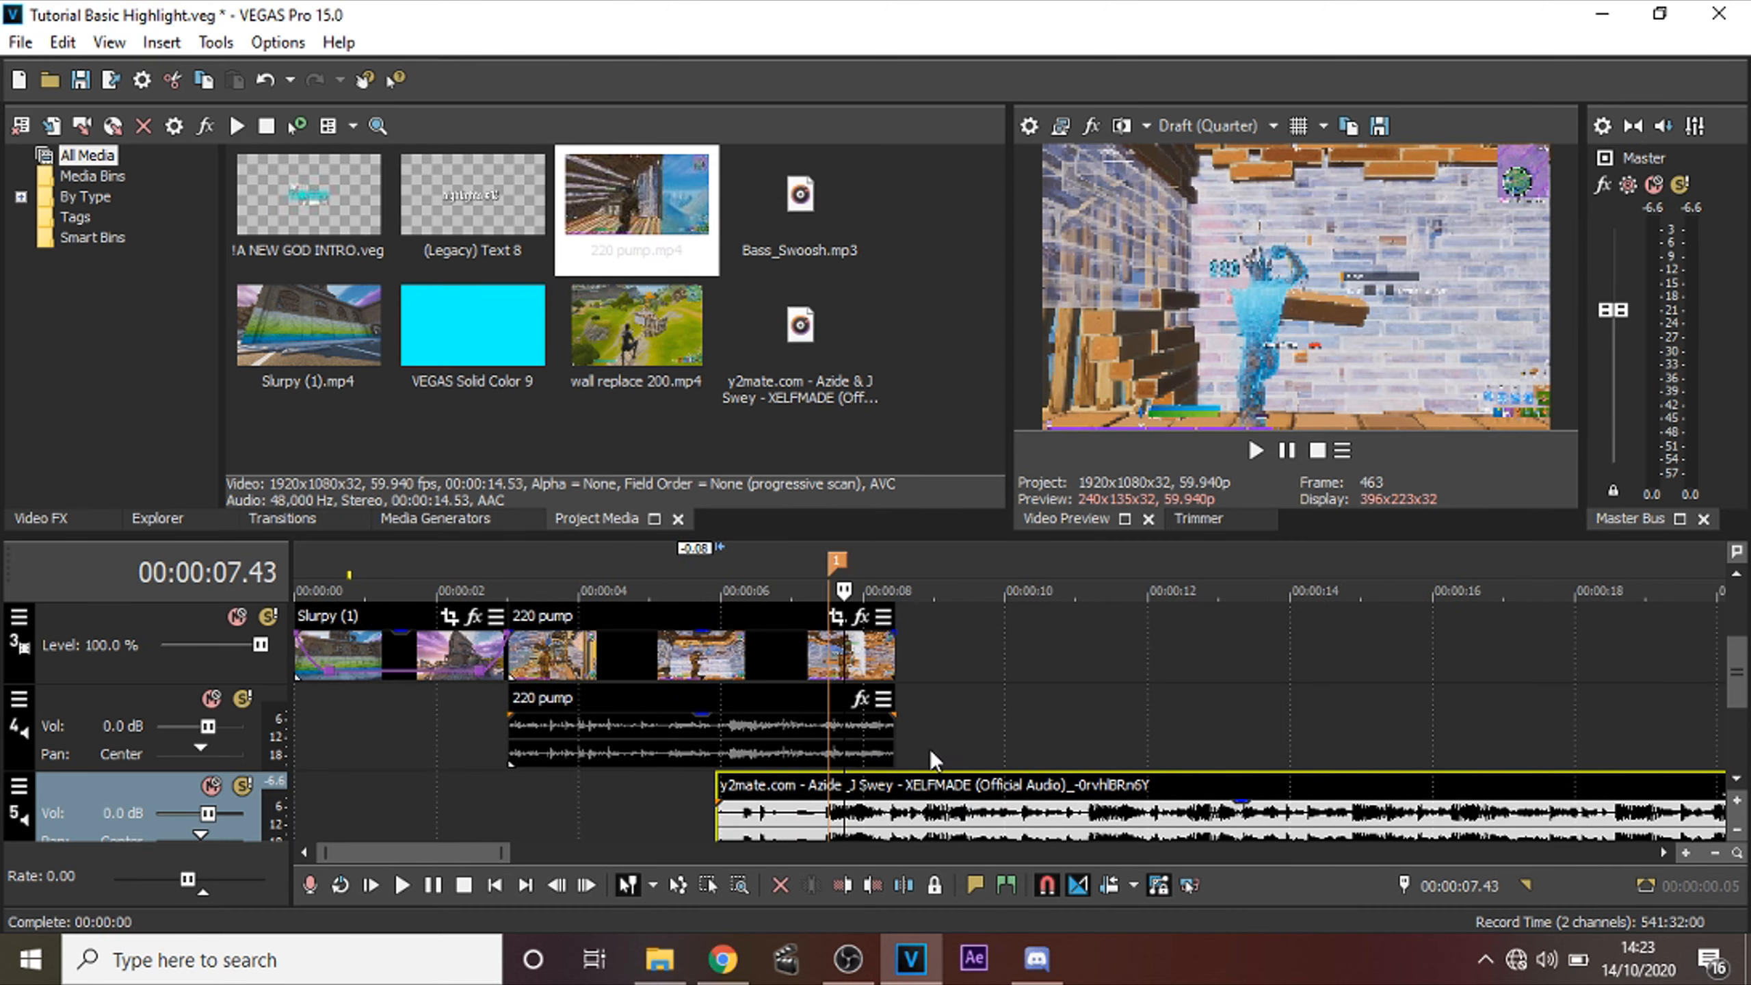
Step: Play the clip around the marker to check the sync, and extend the song's start back to the beginning of the timeline
click(810, 665)
key(space)
key(space)
key(space)
key(space)
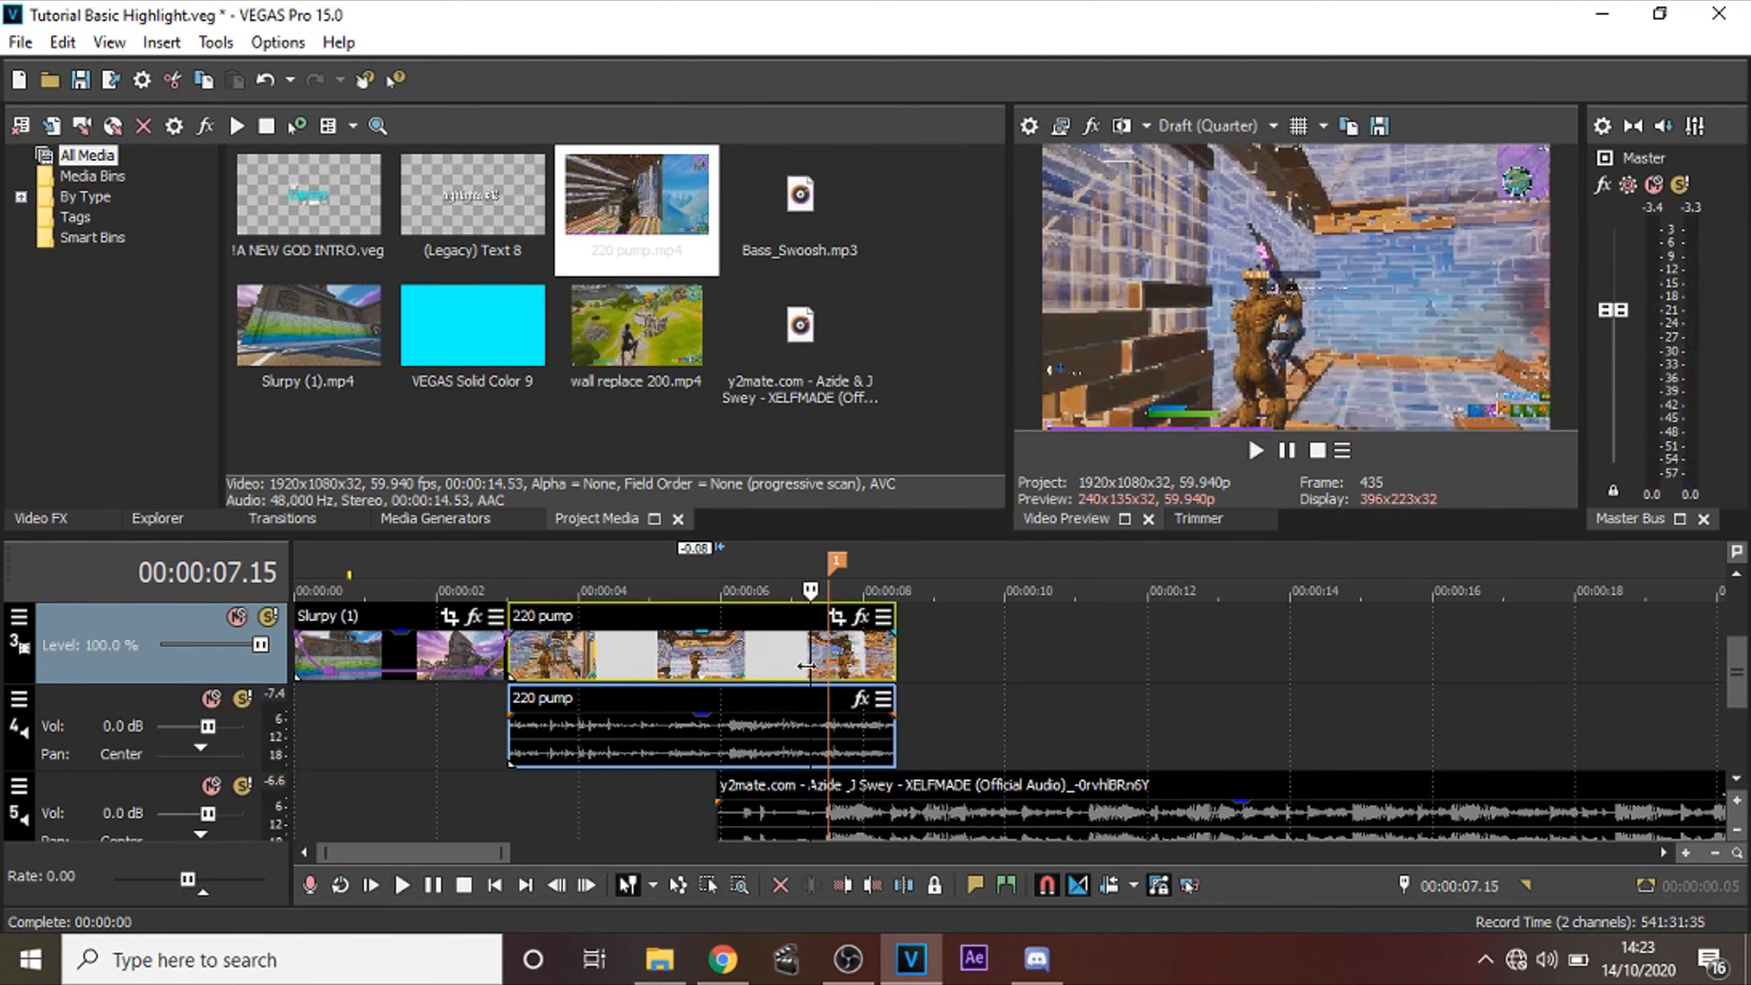
drag(718, 813, 8, 854)
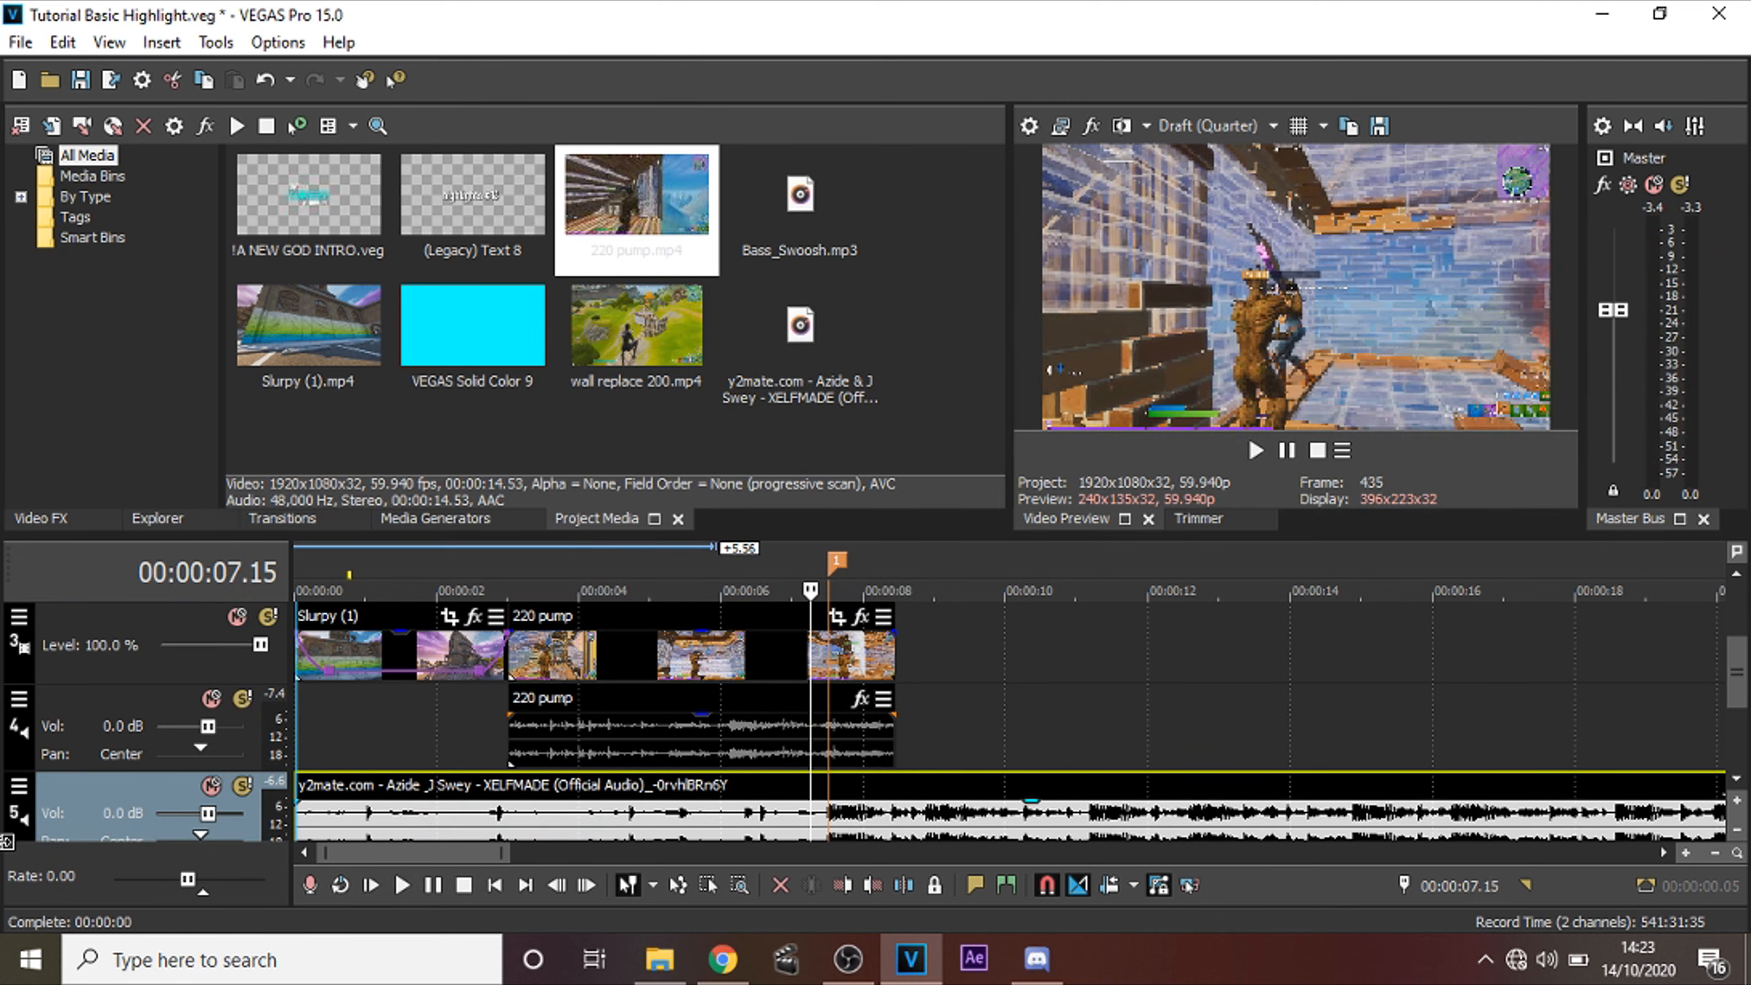
Step: Fade the song in from its start up to the beginning of the 220 pump clip
drag(292, 803, 508, 826)
Step: Add a velocity envelope to the 220 pump video clip and place a point on it at the 00:00:07.30 marker
click(829, 665)
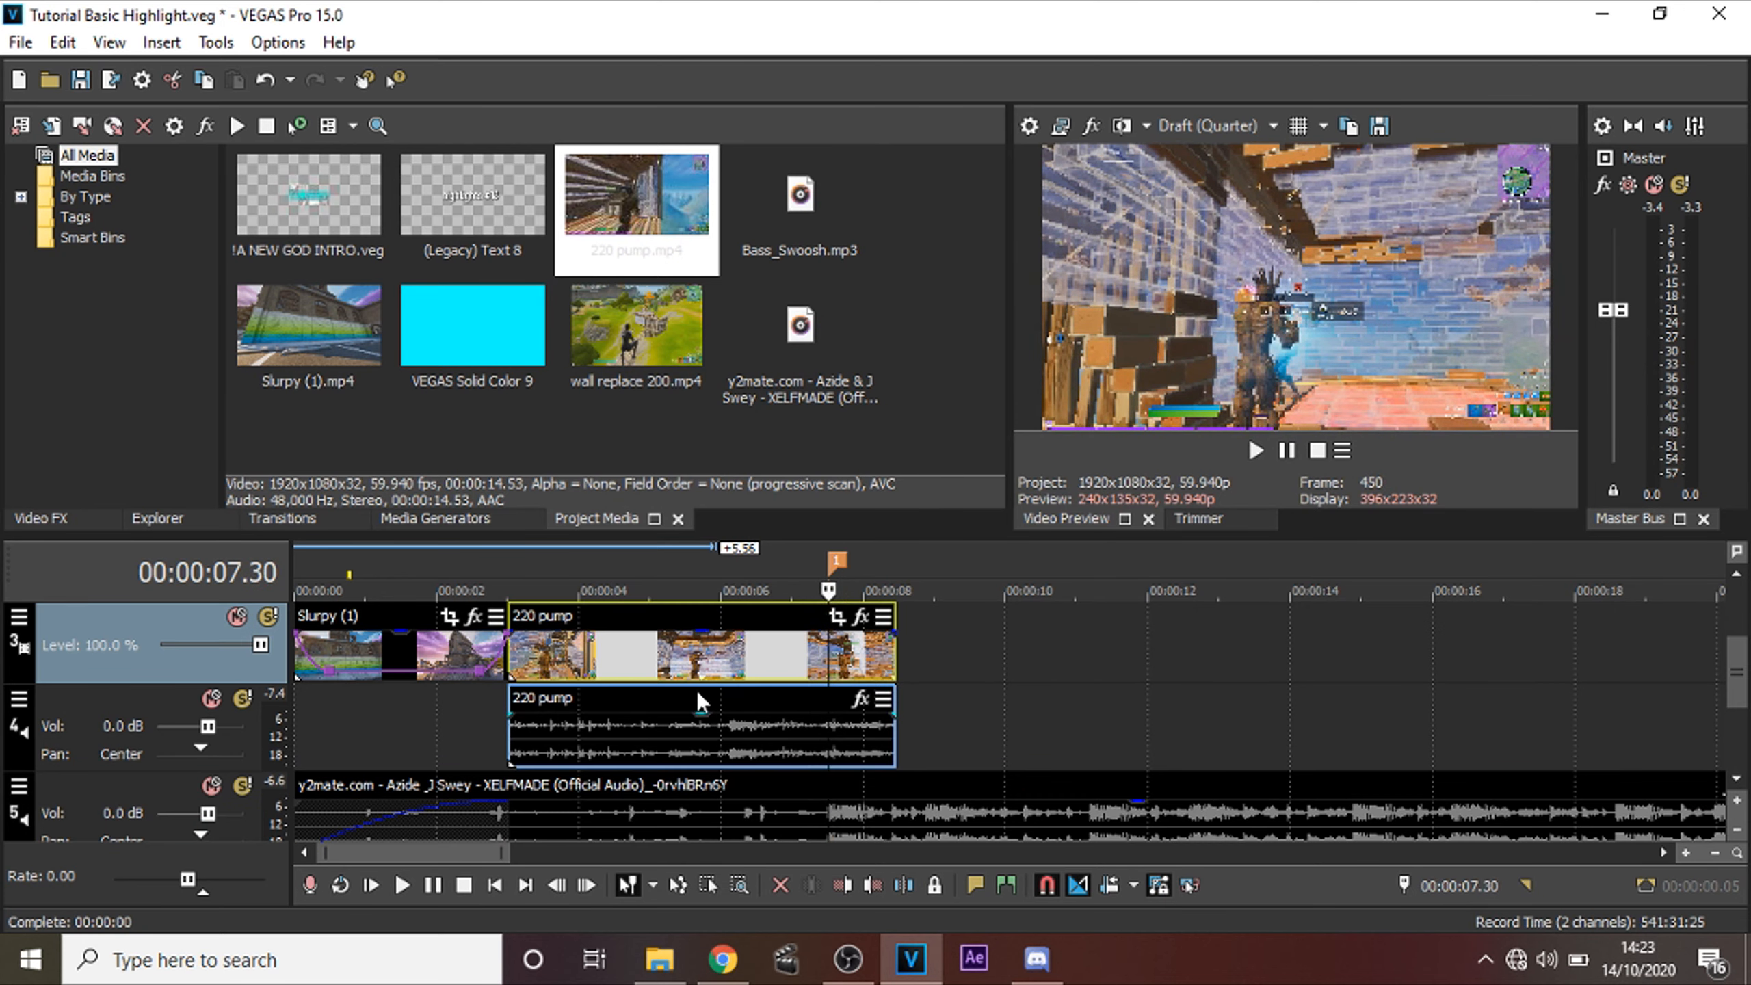
scroll(794, 673, up, 3)
scroll(985, 677, up, 4)
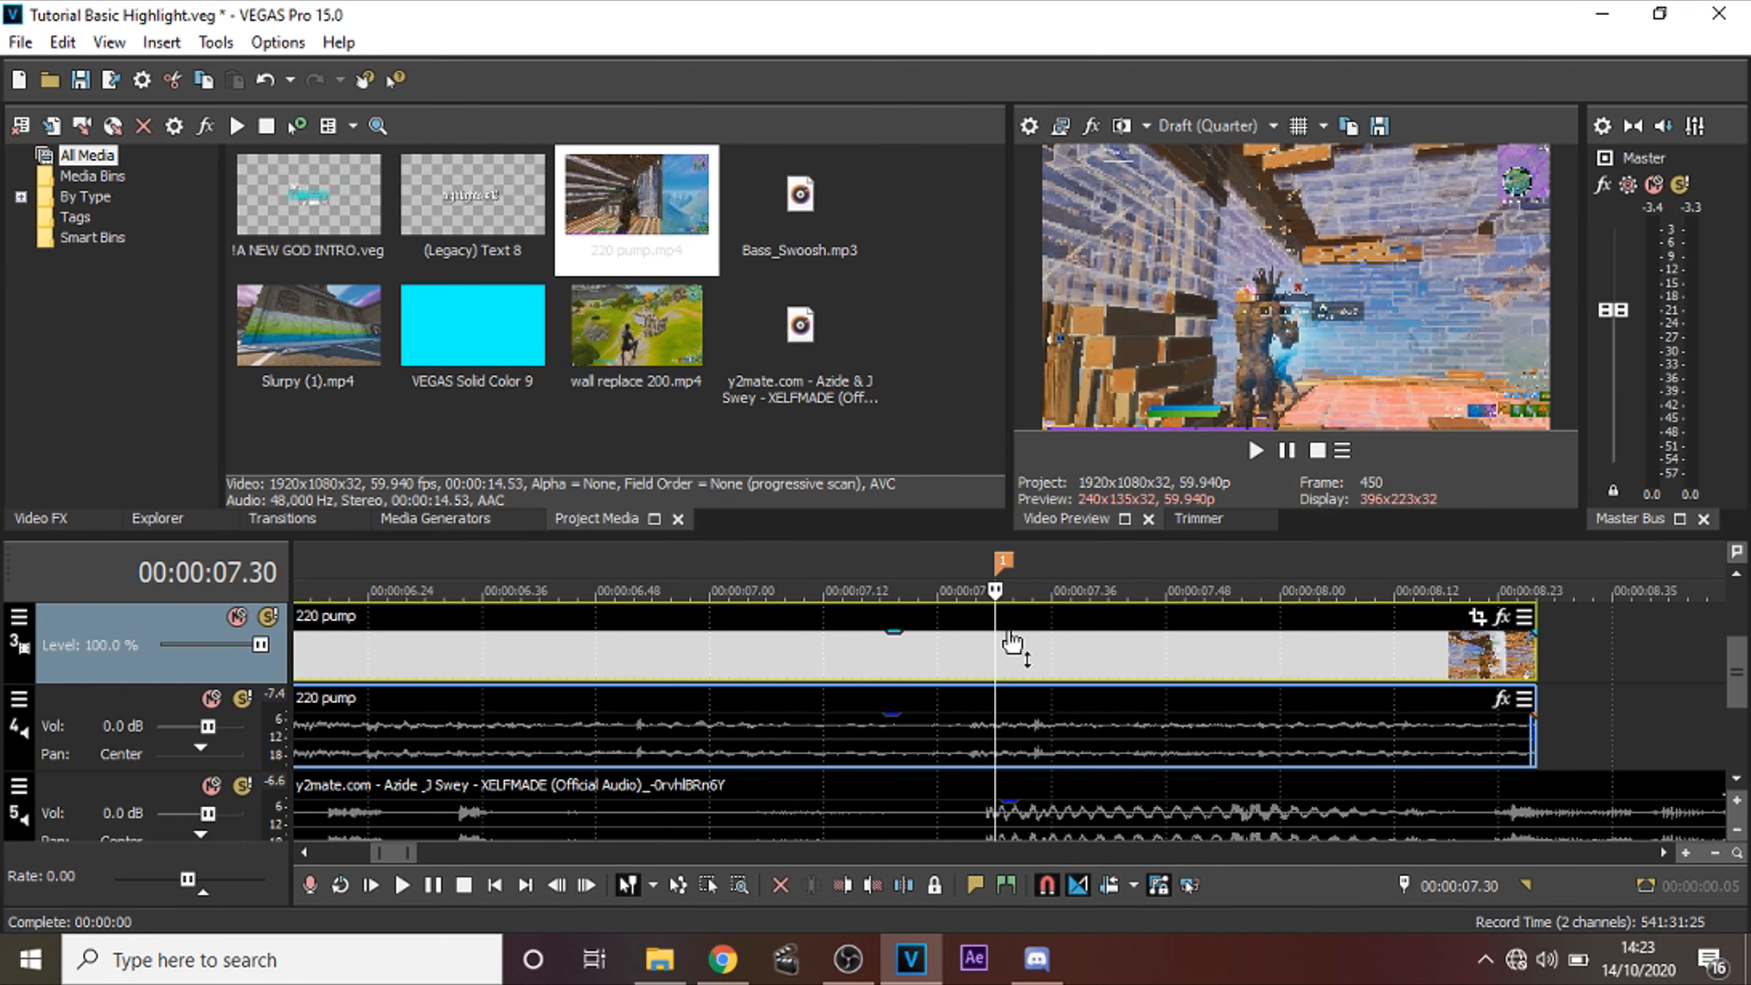
right_click(995, 667)
mouse_move(1213, 668)
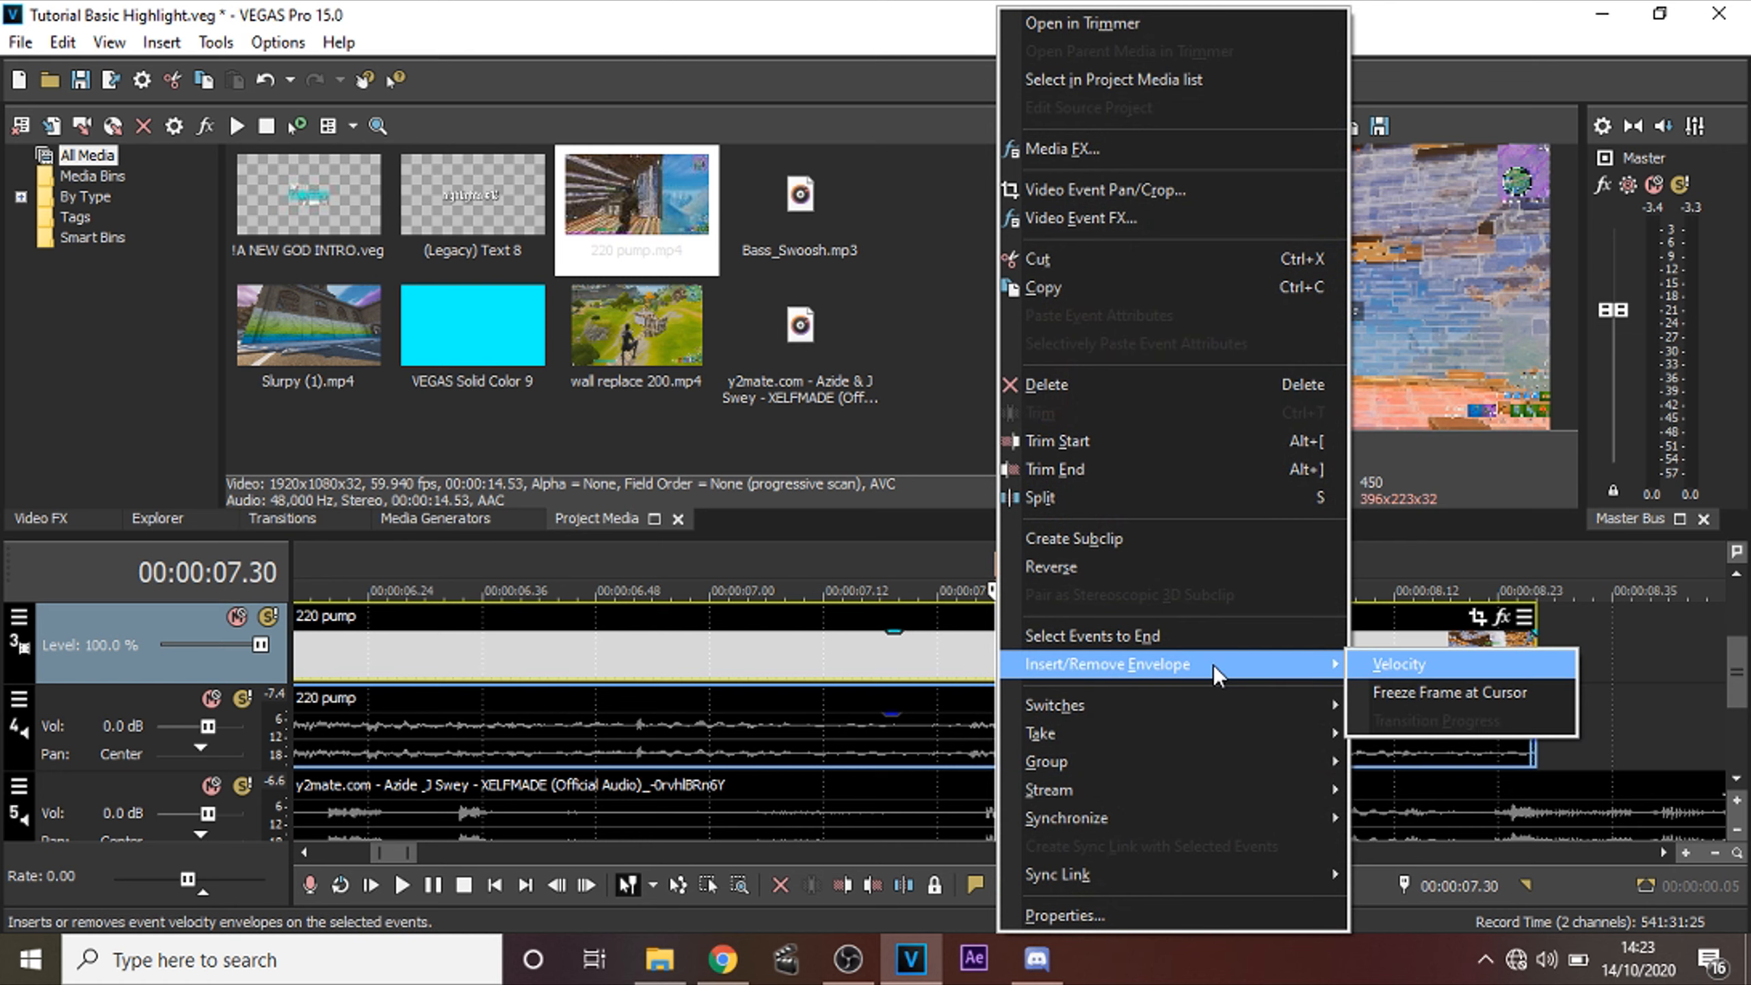
click(1399, 663)
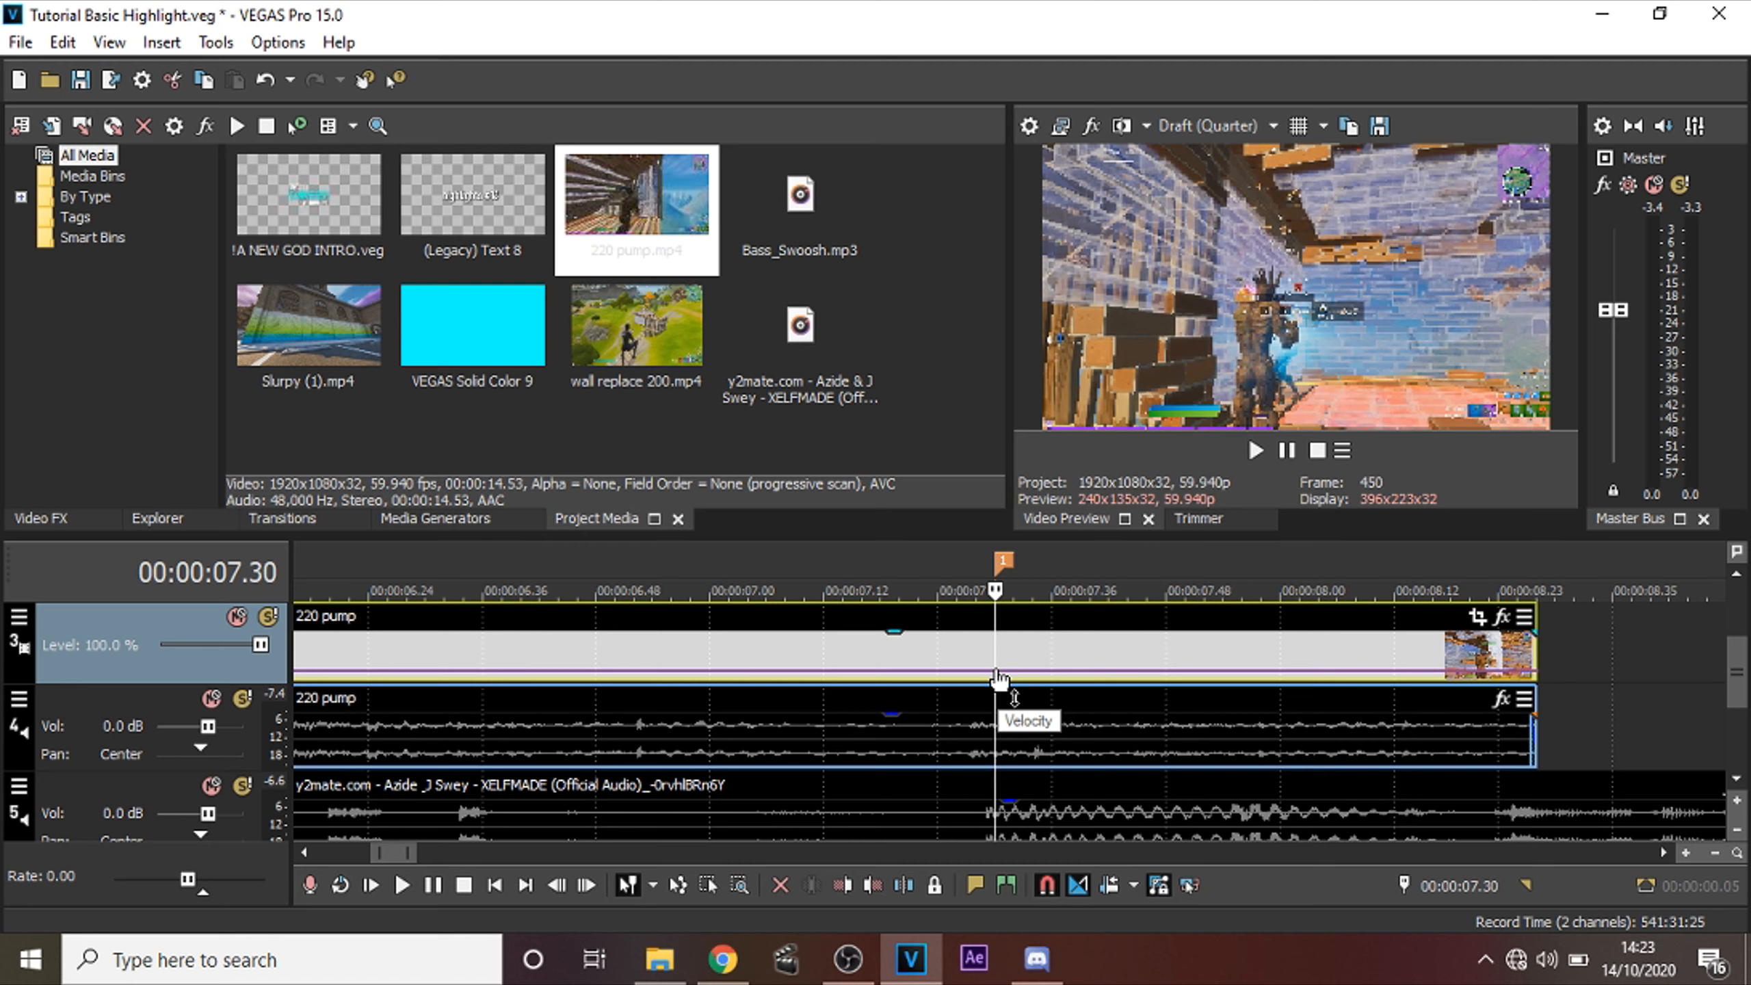
right_click(996, 671)
click(1056, 380)
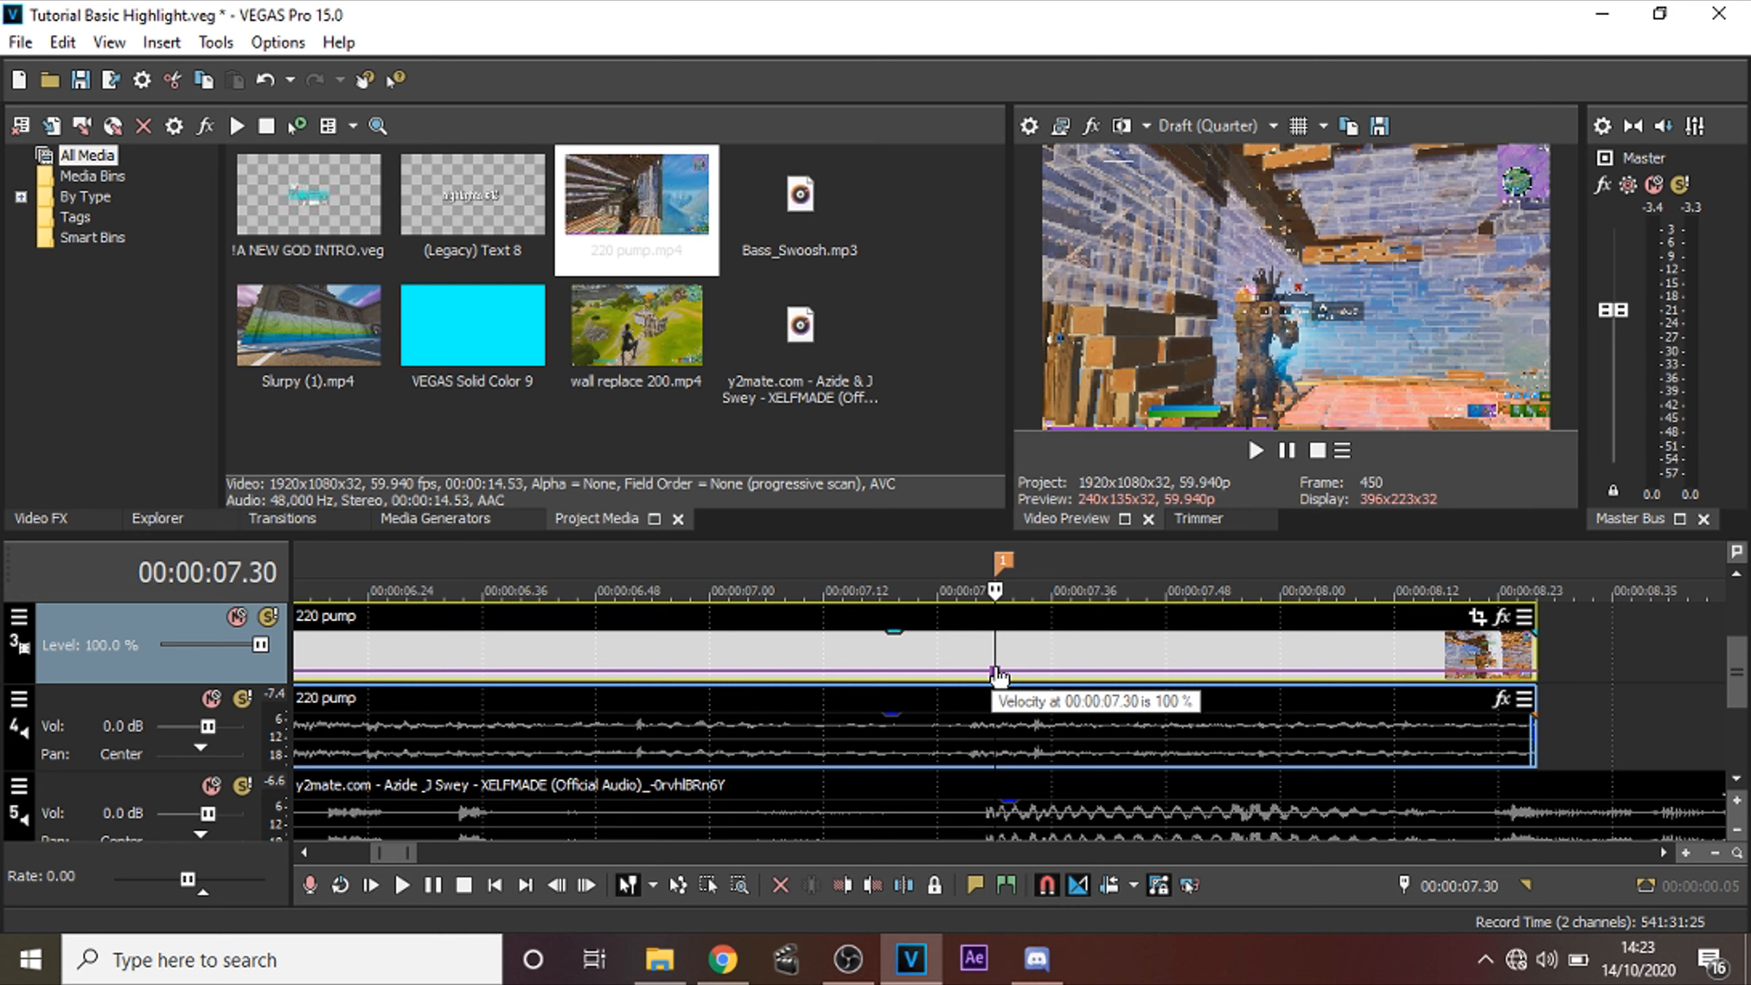
Step: Add a second velocity point five frames before the marker, at 00:00:07.25
key(Left)
key(Left)
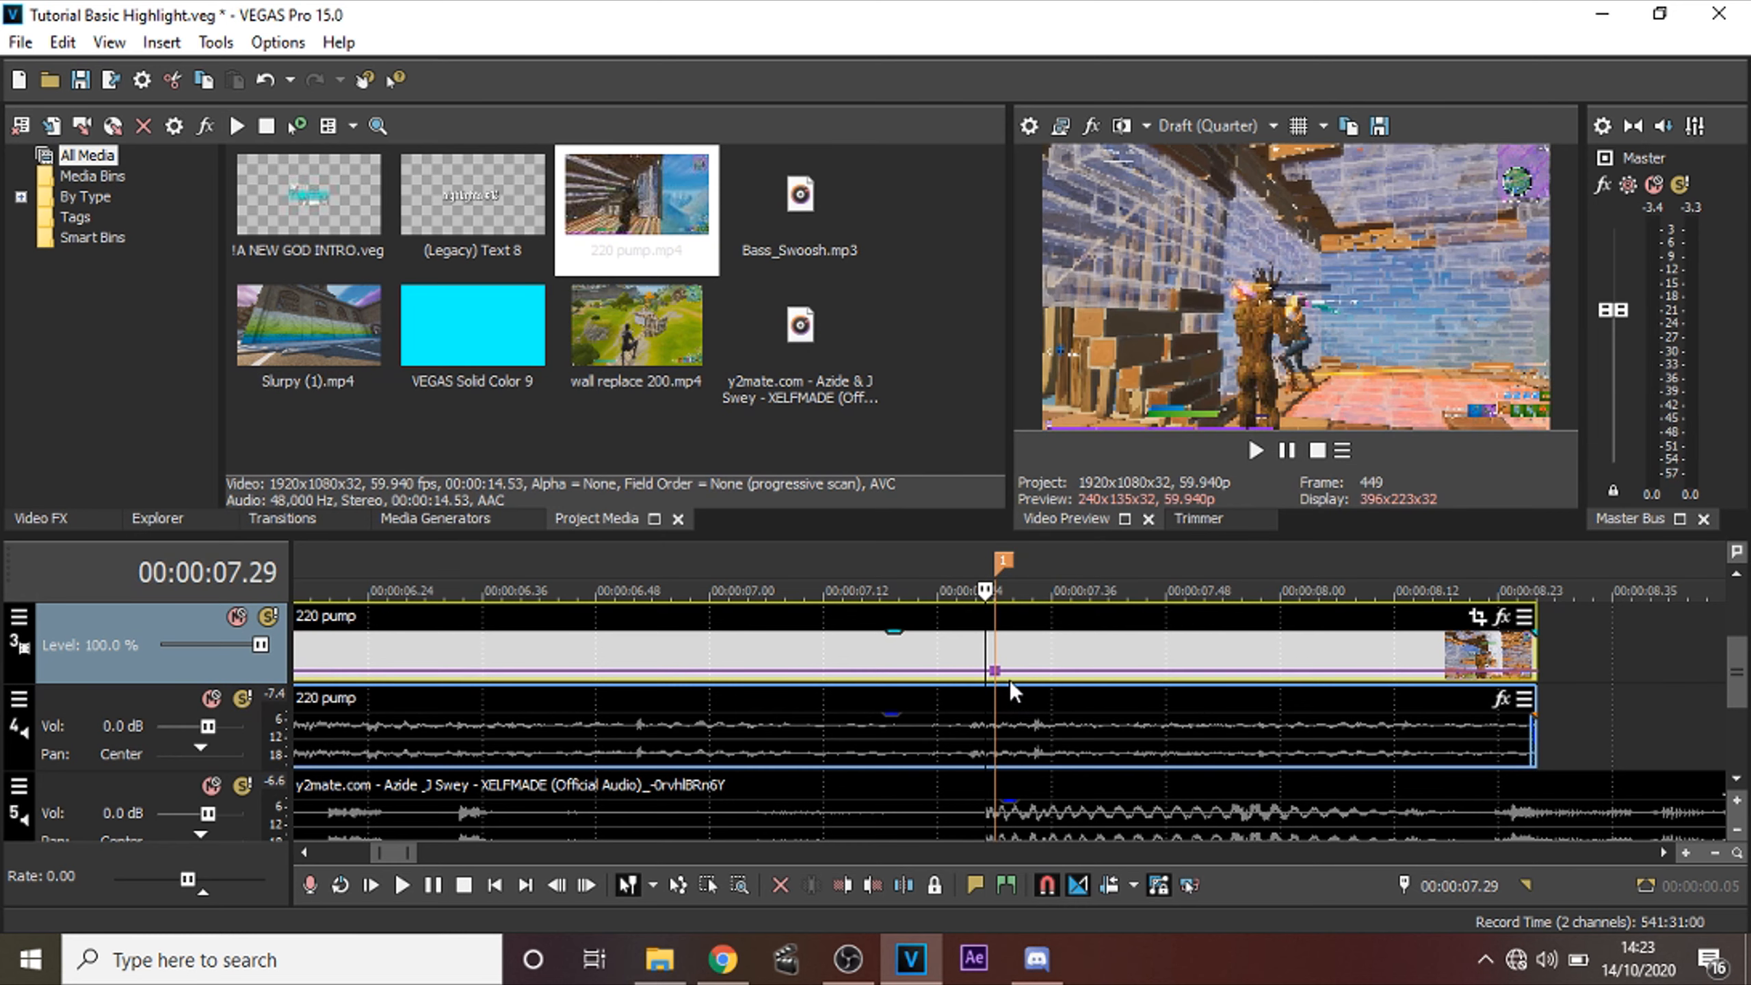
key(Left)
key(Left)
key(Left)
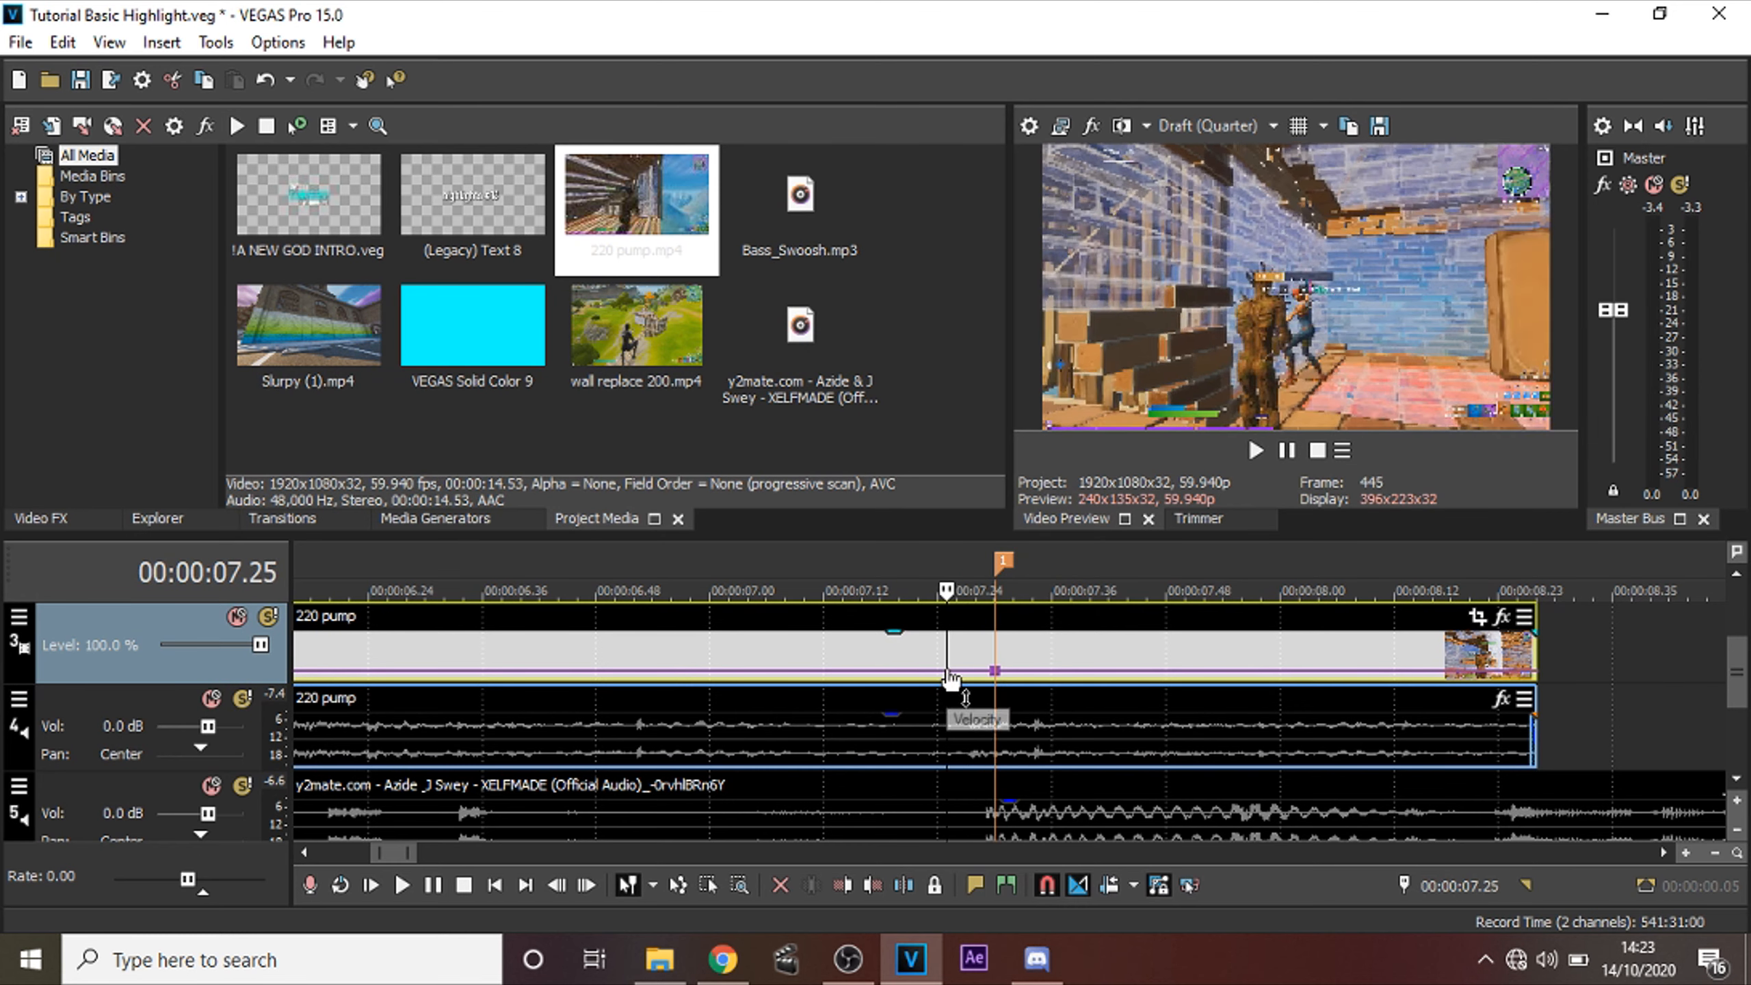
double_click(947, 671)
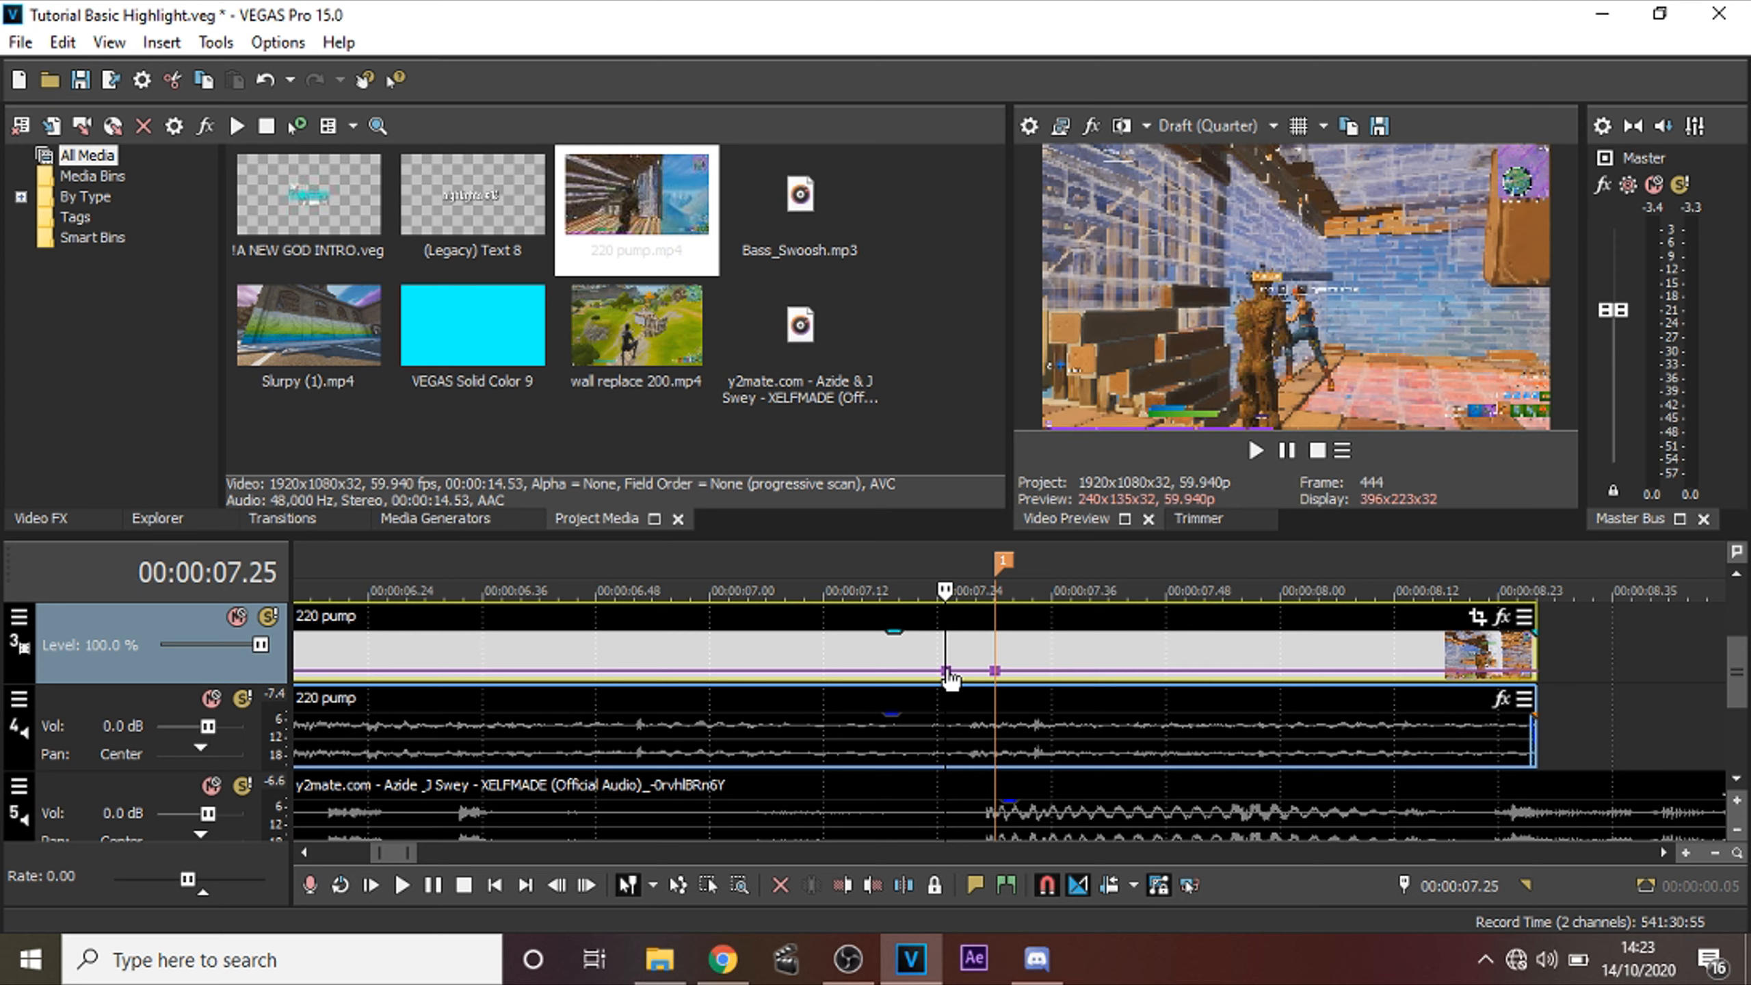
Step: Add a velocity point five frames after the marker, at 00:00:07.35, and set it to 50% forward velocity
click(996, 676)
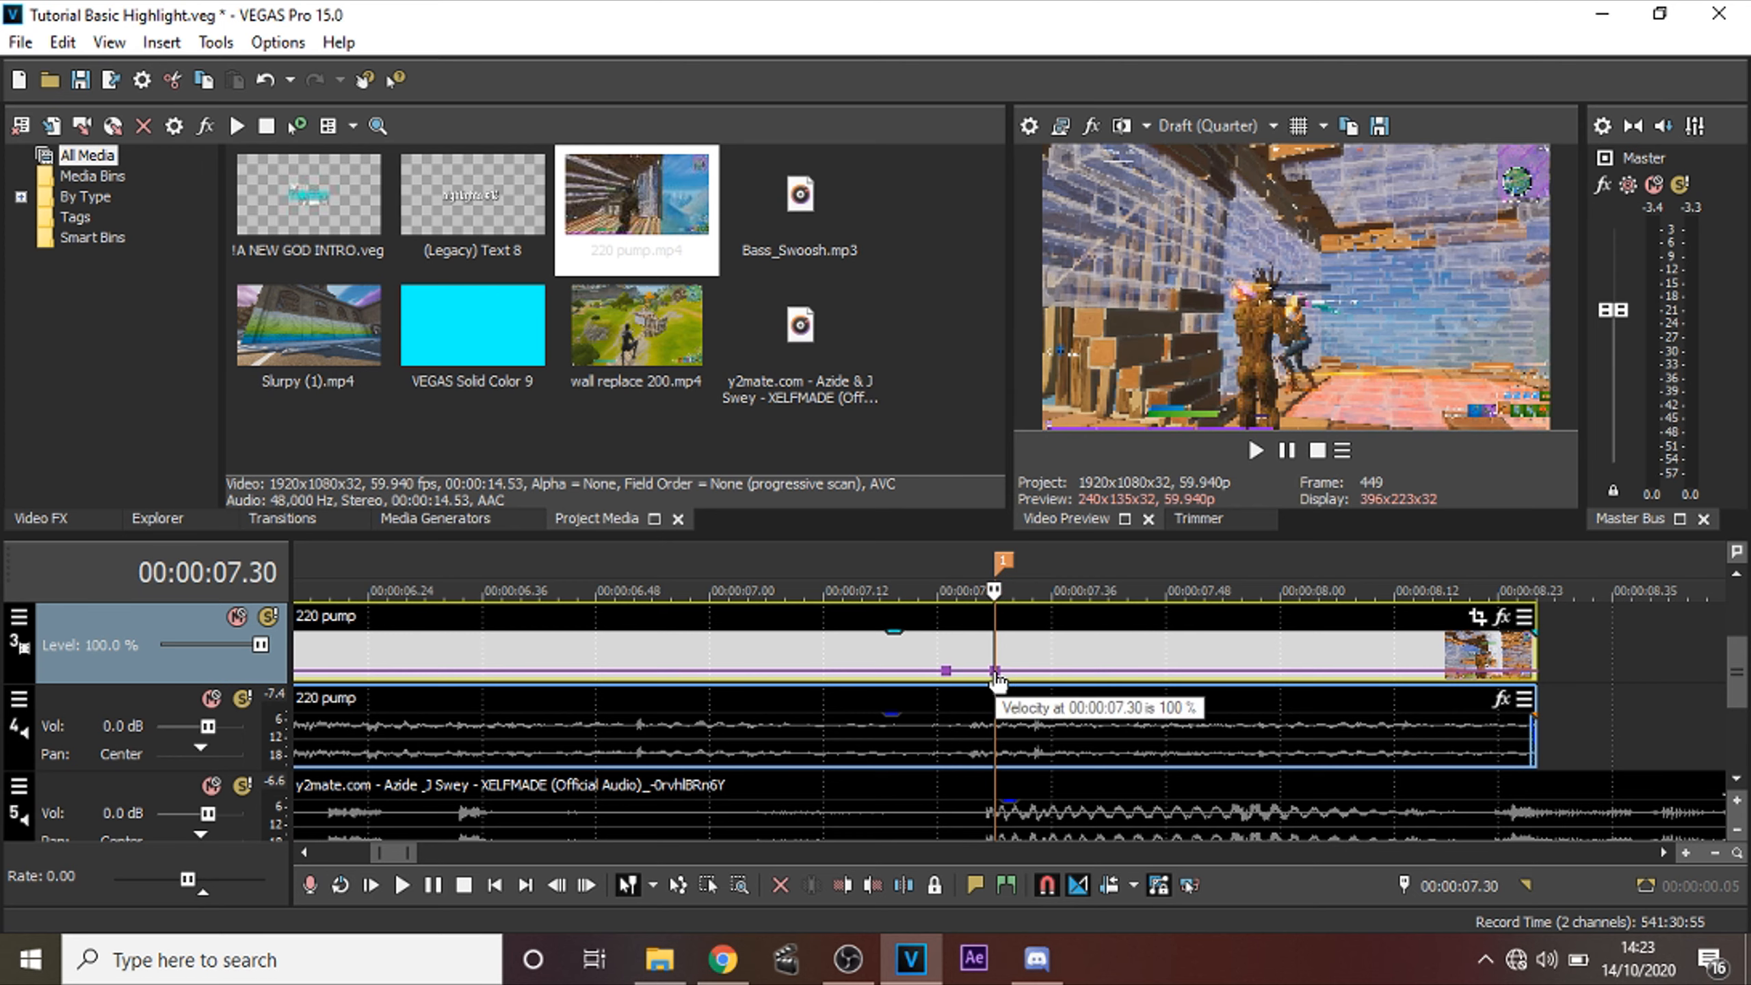
key(Right)
key(Right)
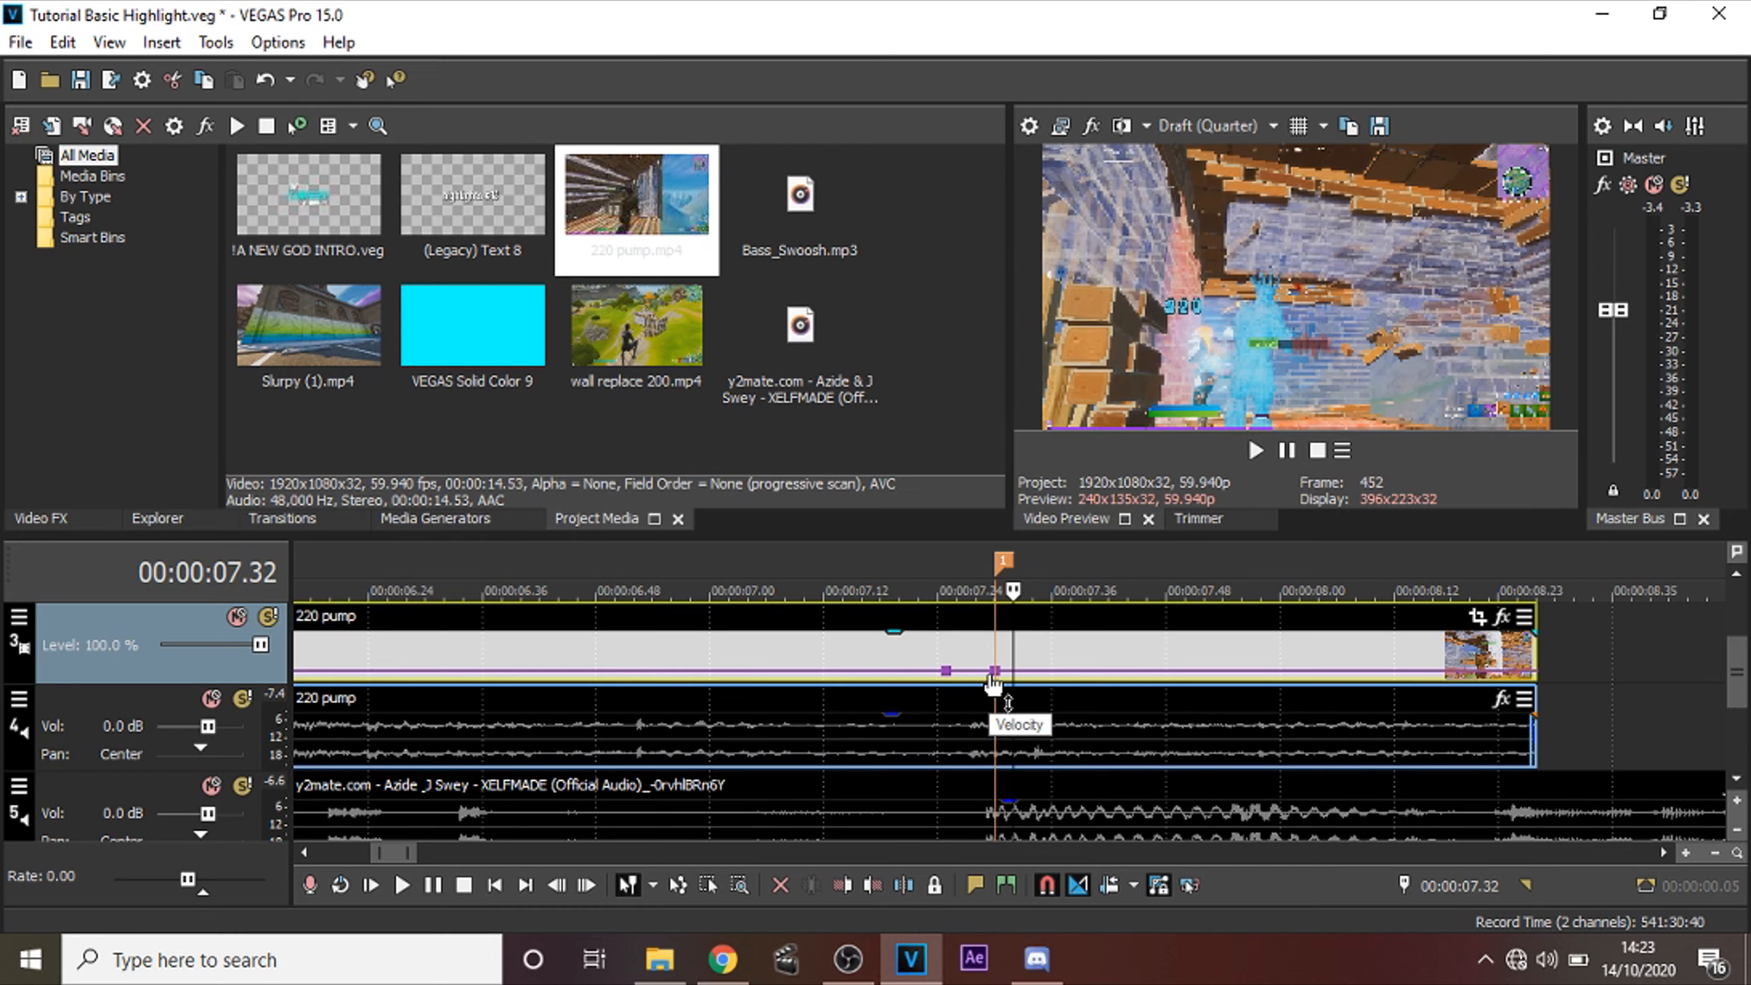
key(Left)
scroll(991, 683, down, 1)
key(Left)
scroll(990, 683, up, 3)
key(Left)
key(Right)
key(Right)
key(Right)
key(Right)
key(Right)
key(Right)
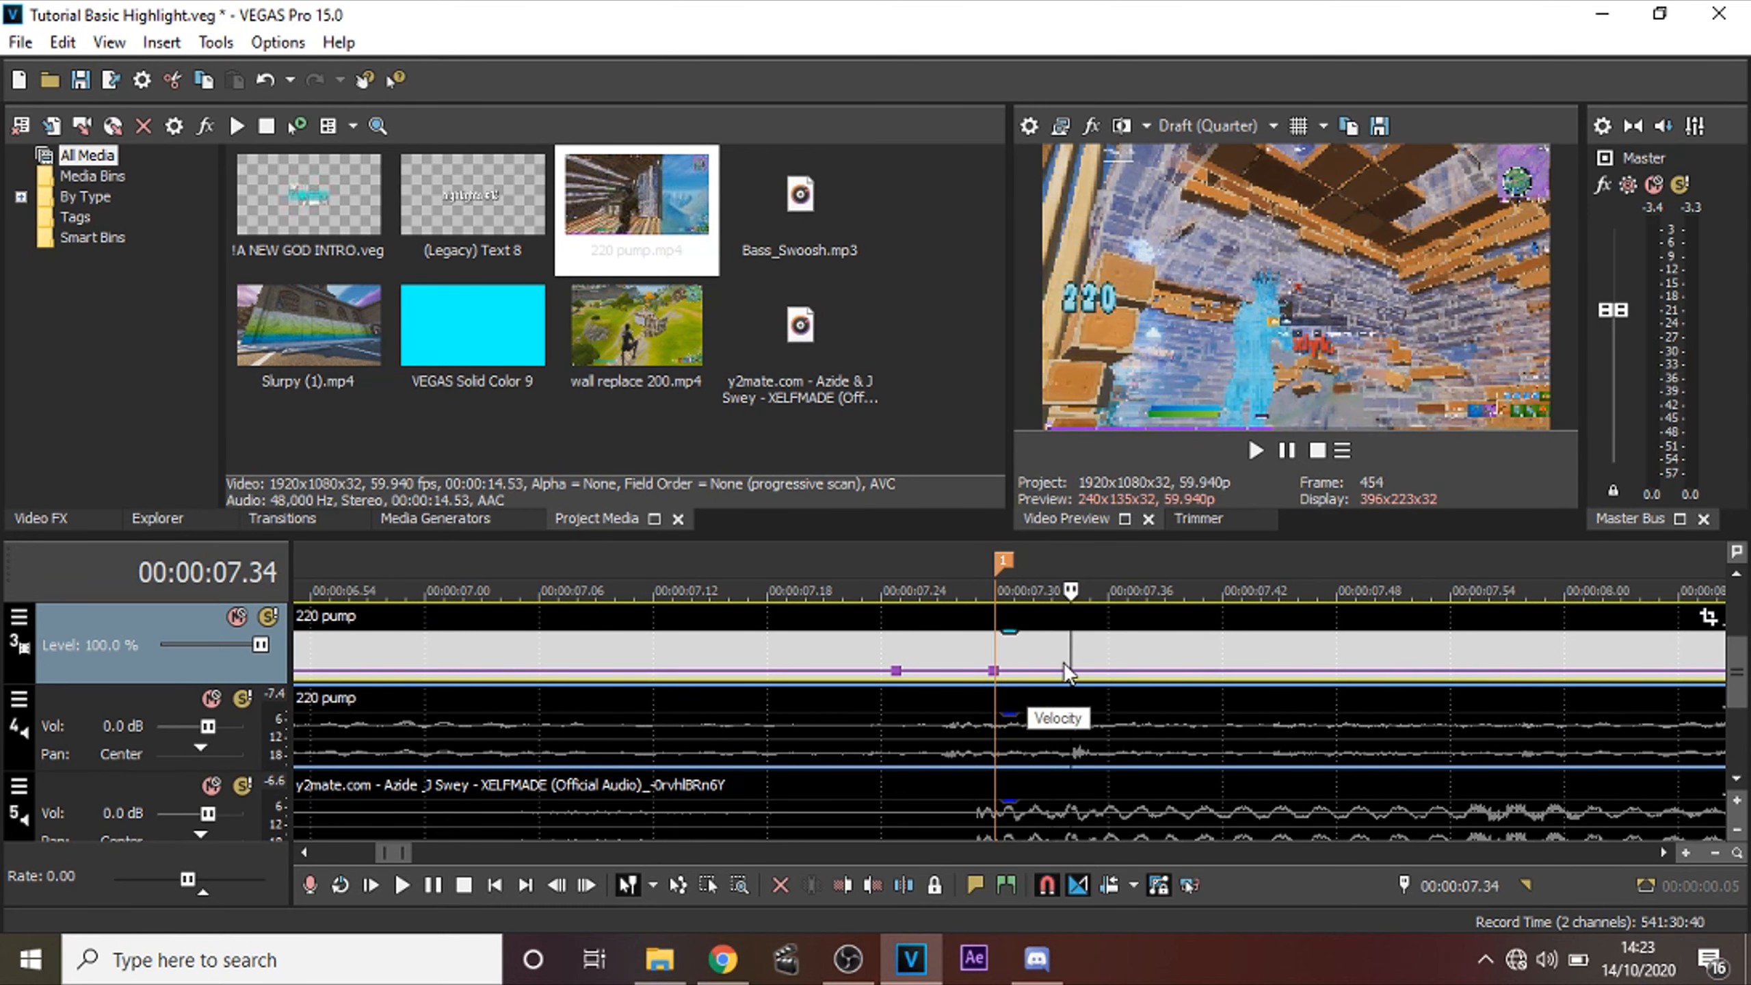
double_click(1089, 671)
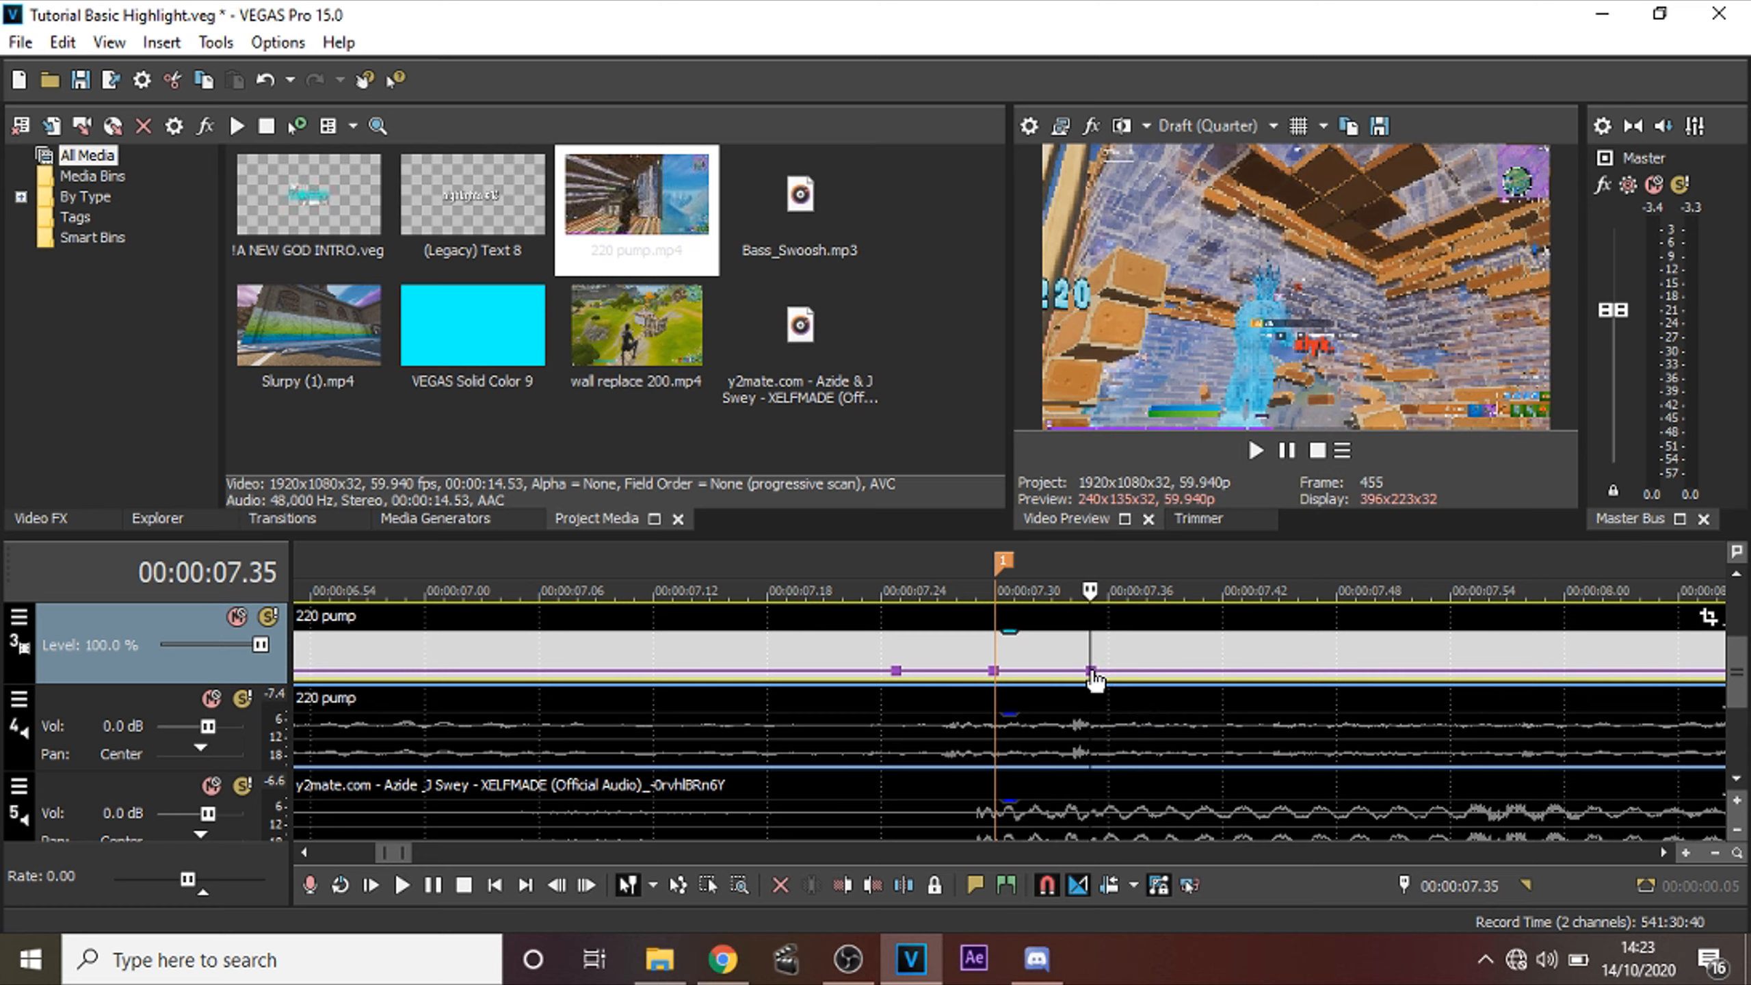
right_click(1090, 671)
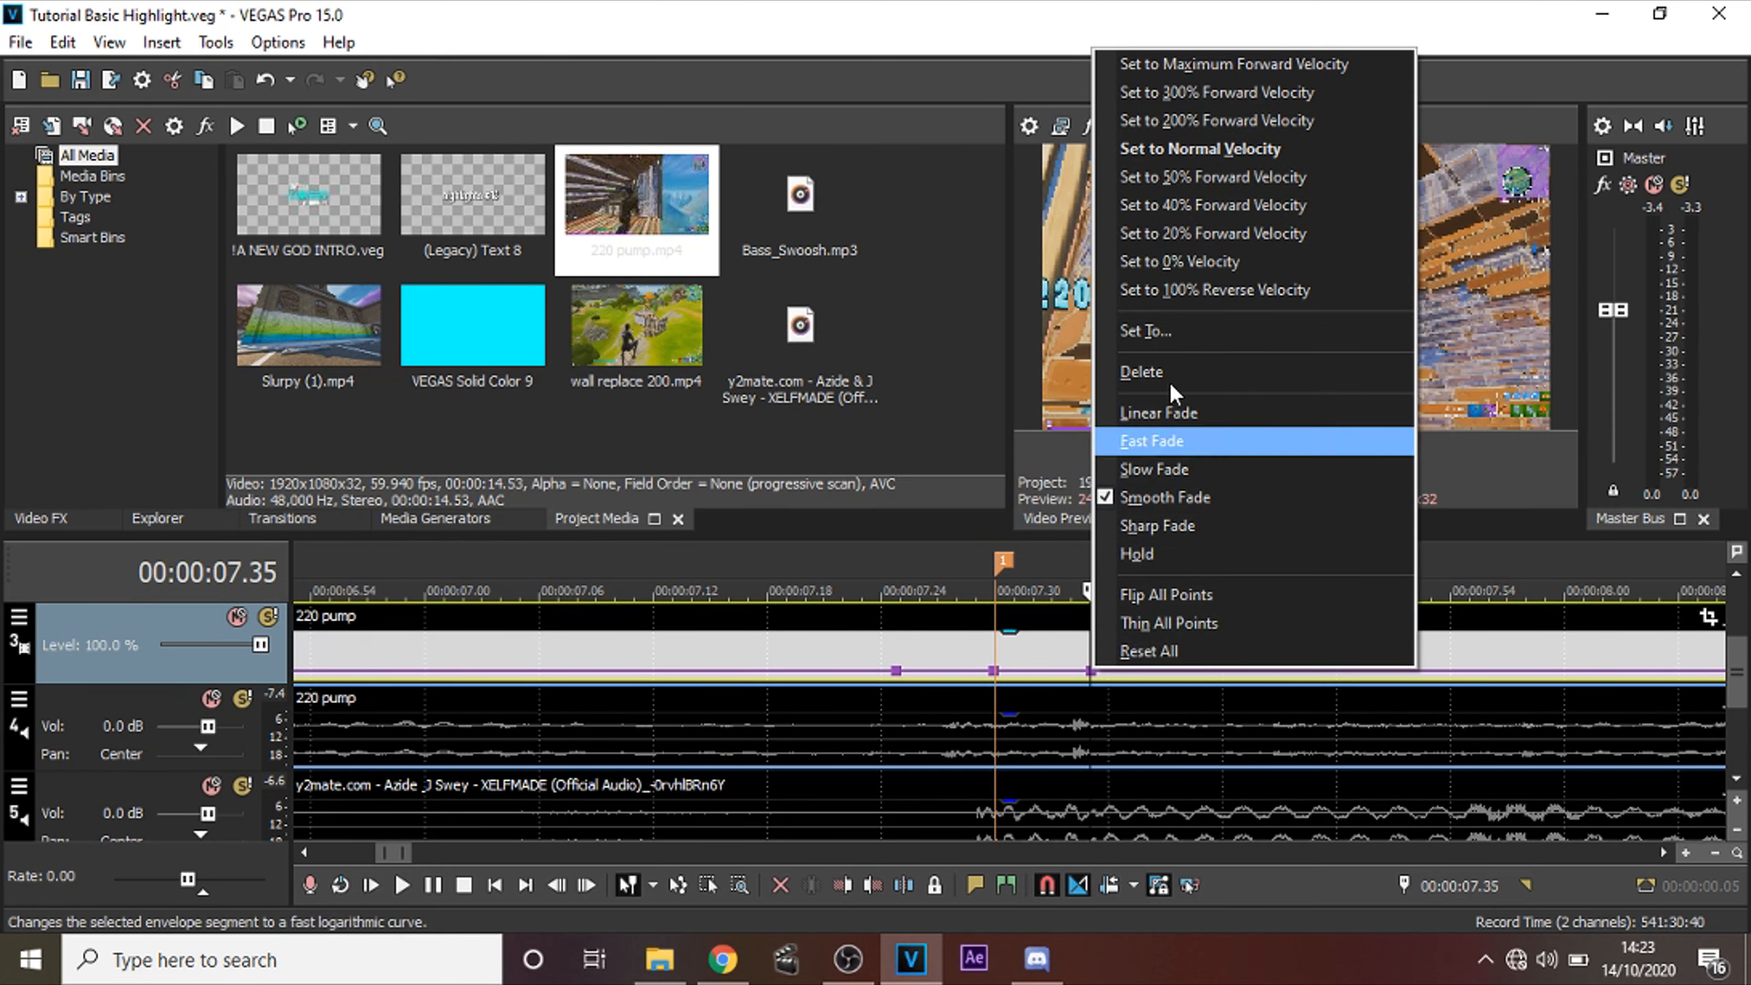
click(1187, 178)
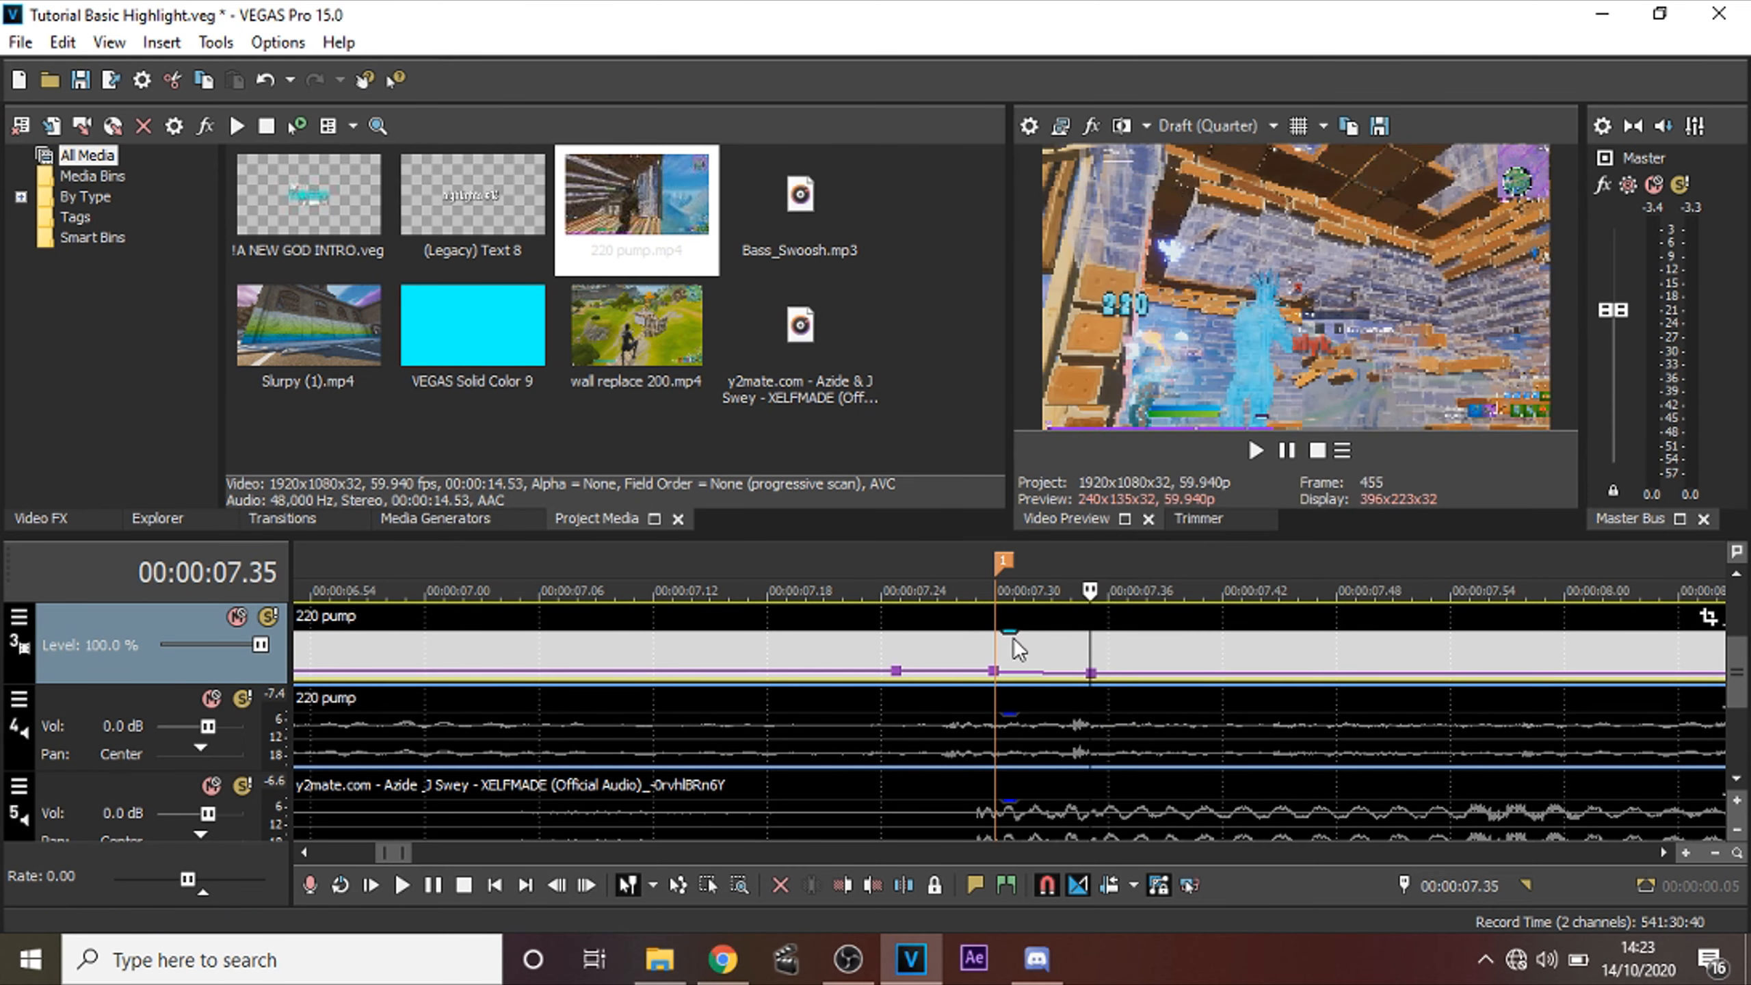
Step: Open the velocity options of the envelope point at the 00:00:07.30 marker
click(995, 671)
right_click(994, 669)
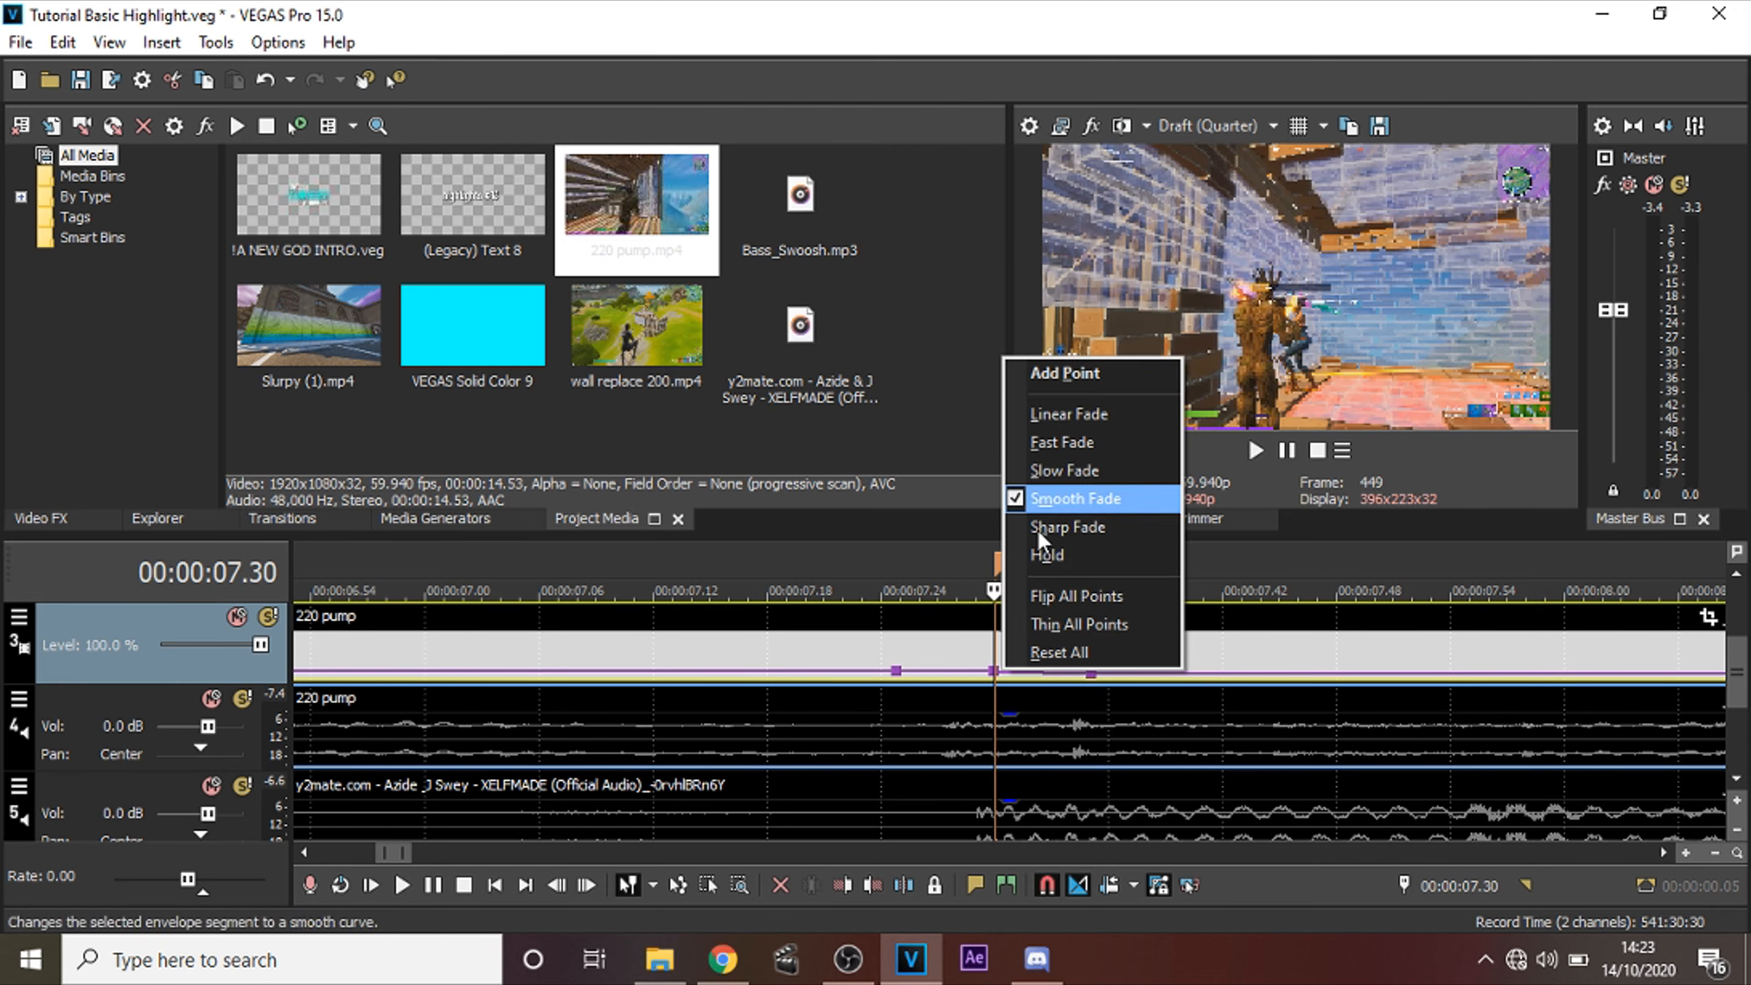
right_click(993, 667)
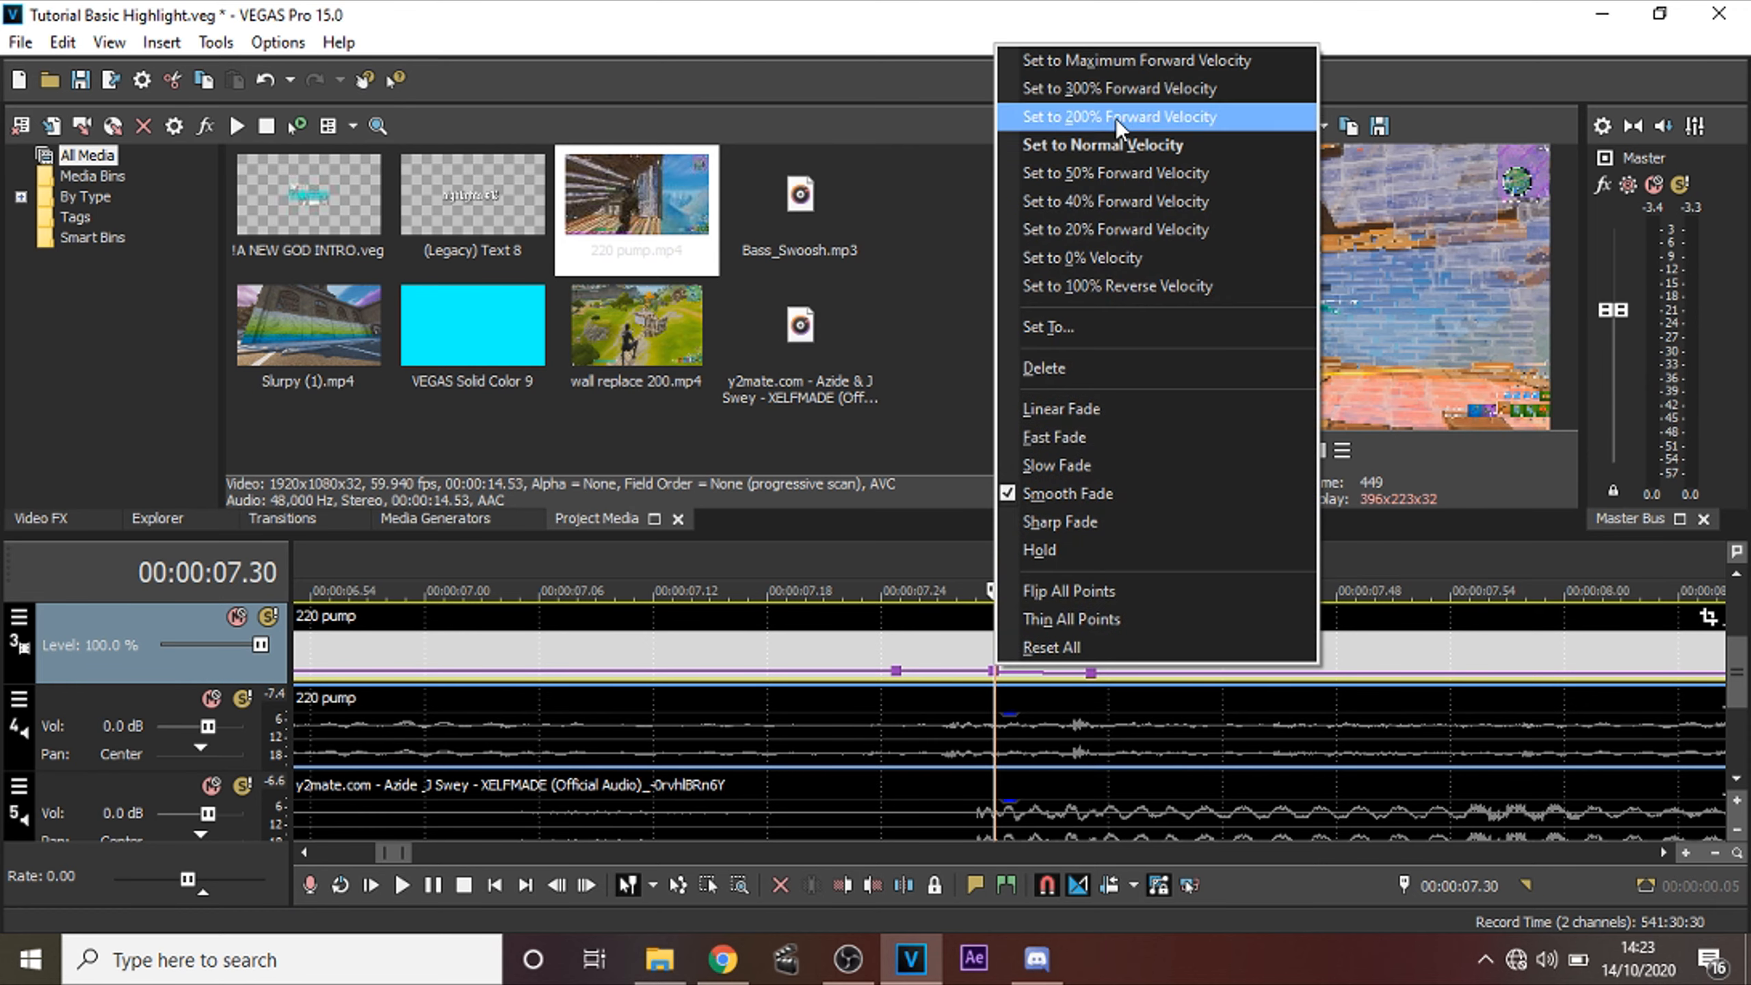
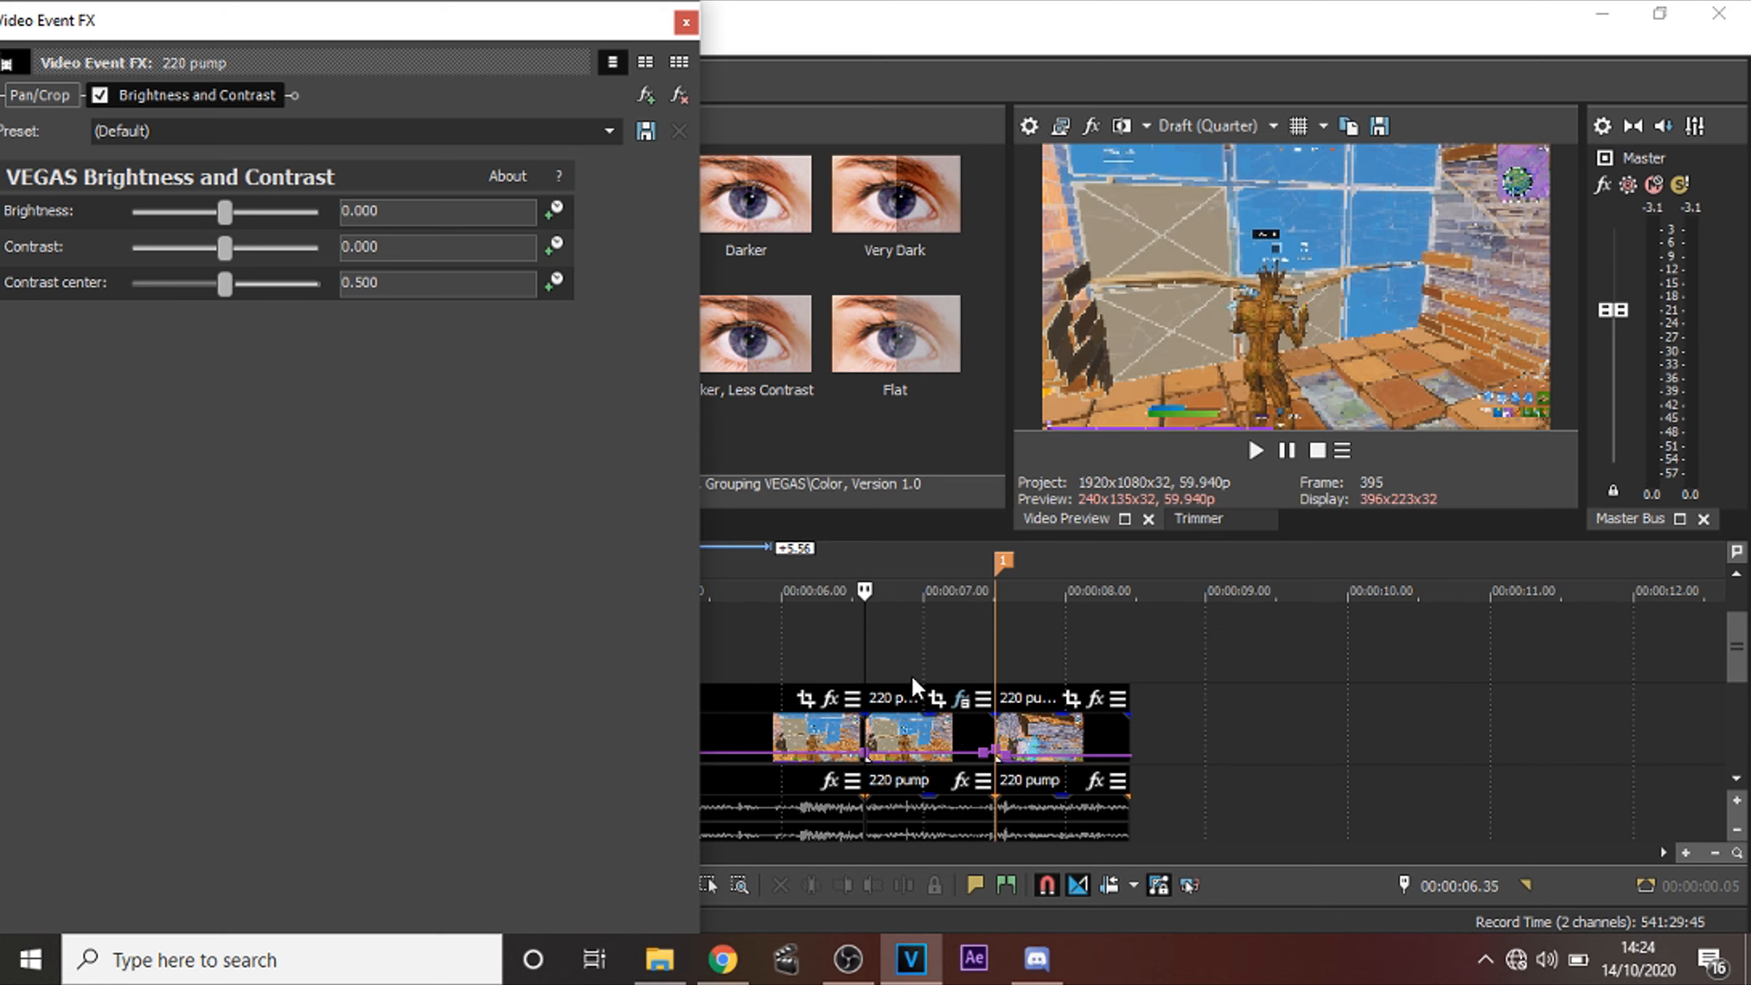
Step: Animate the Brightness of the 220 pump clip before the marker, with a keyframe of -0.238 at the clip's end
click(549, 216)
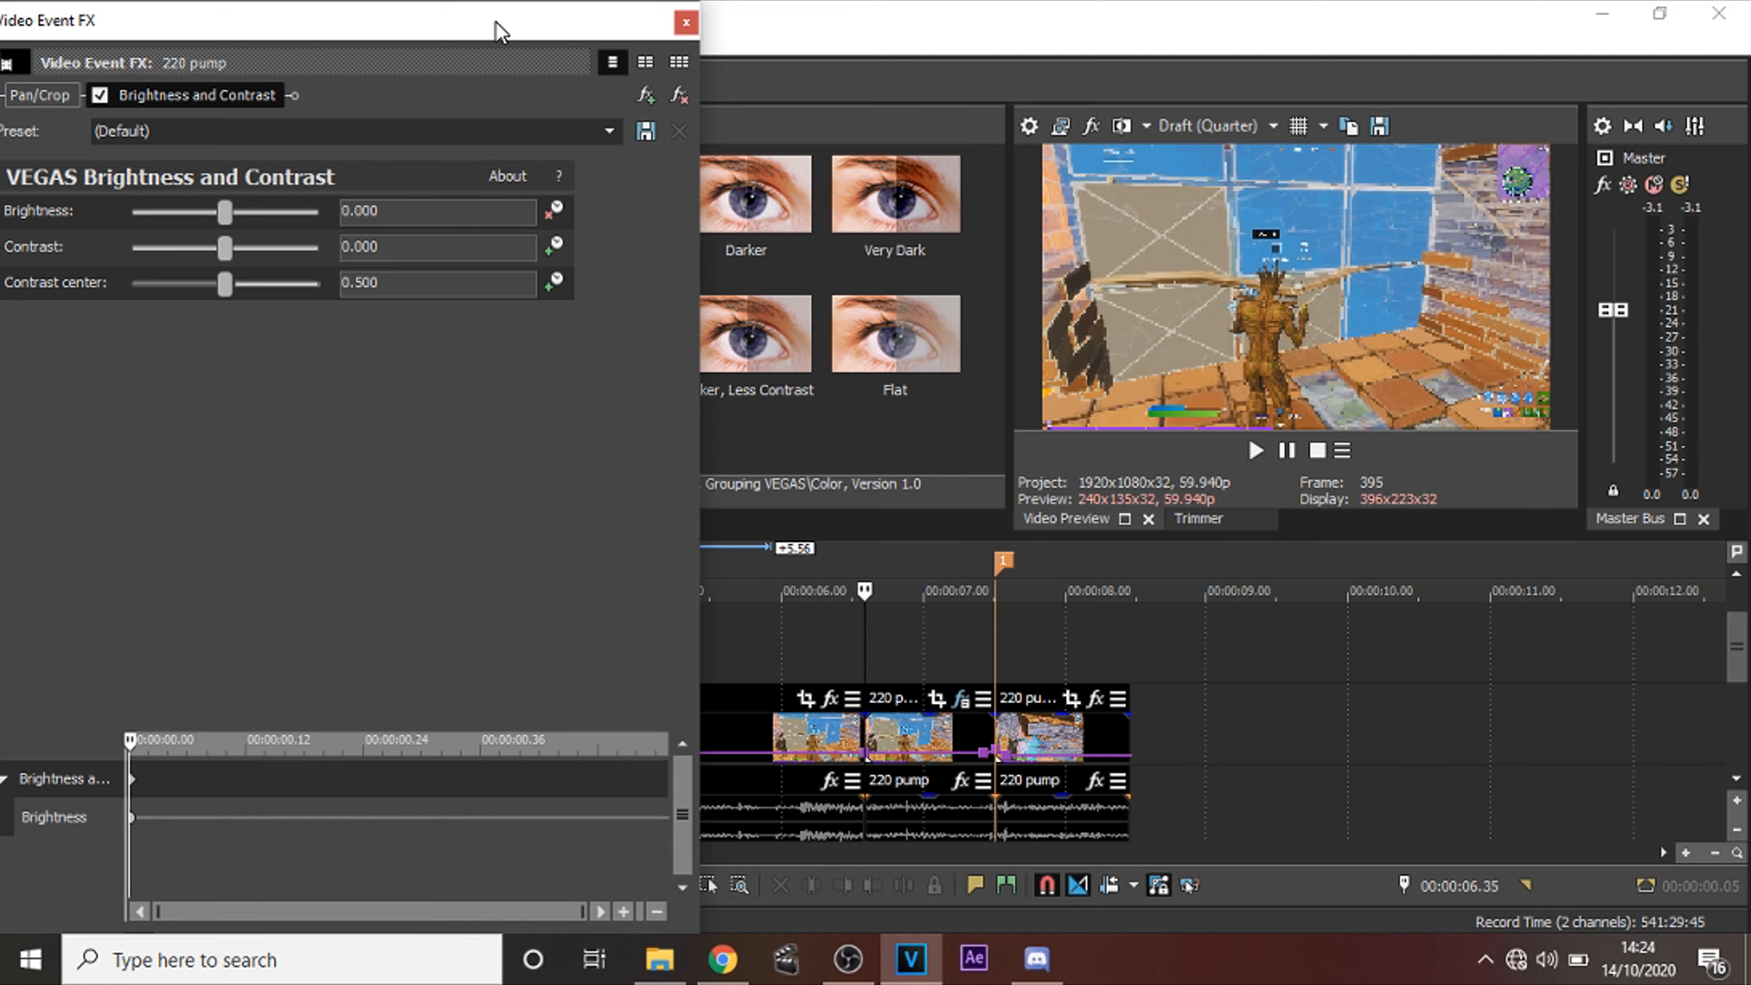
drag(490, 25, 515, 26)
drag(163, 752, 753, 773)
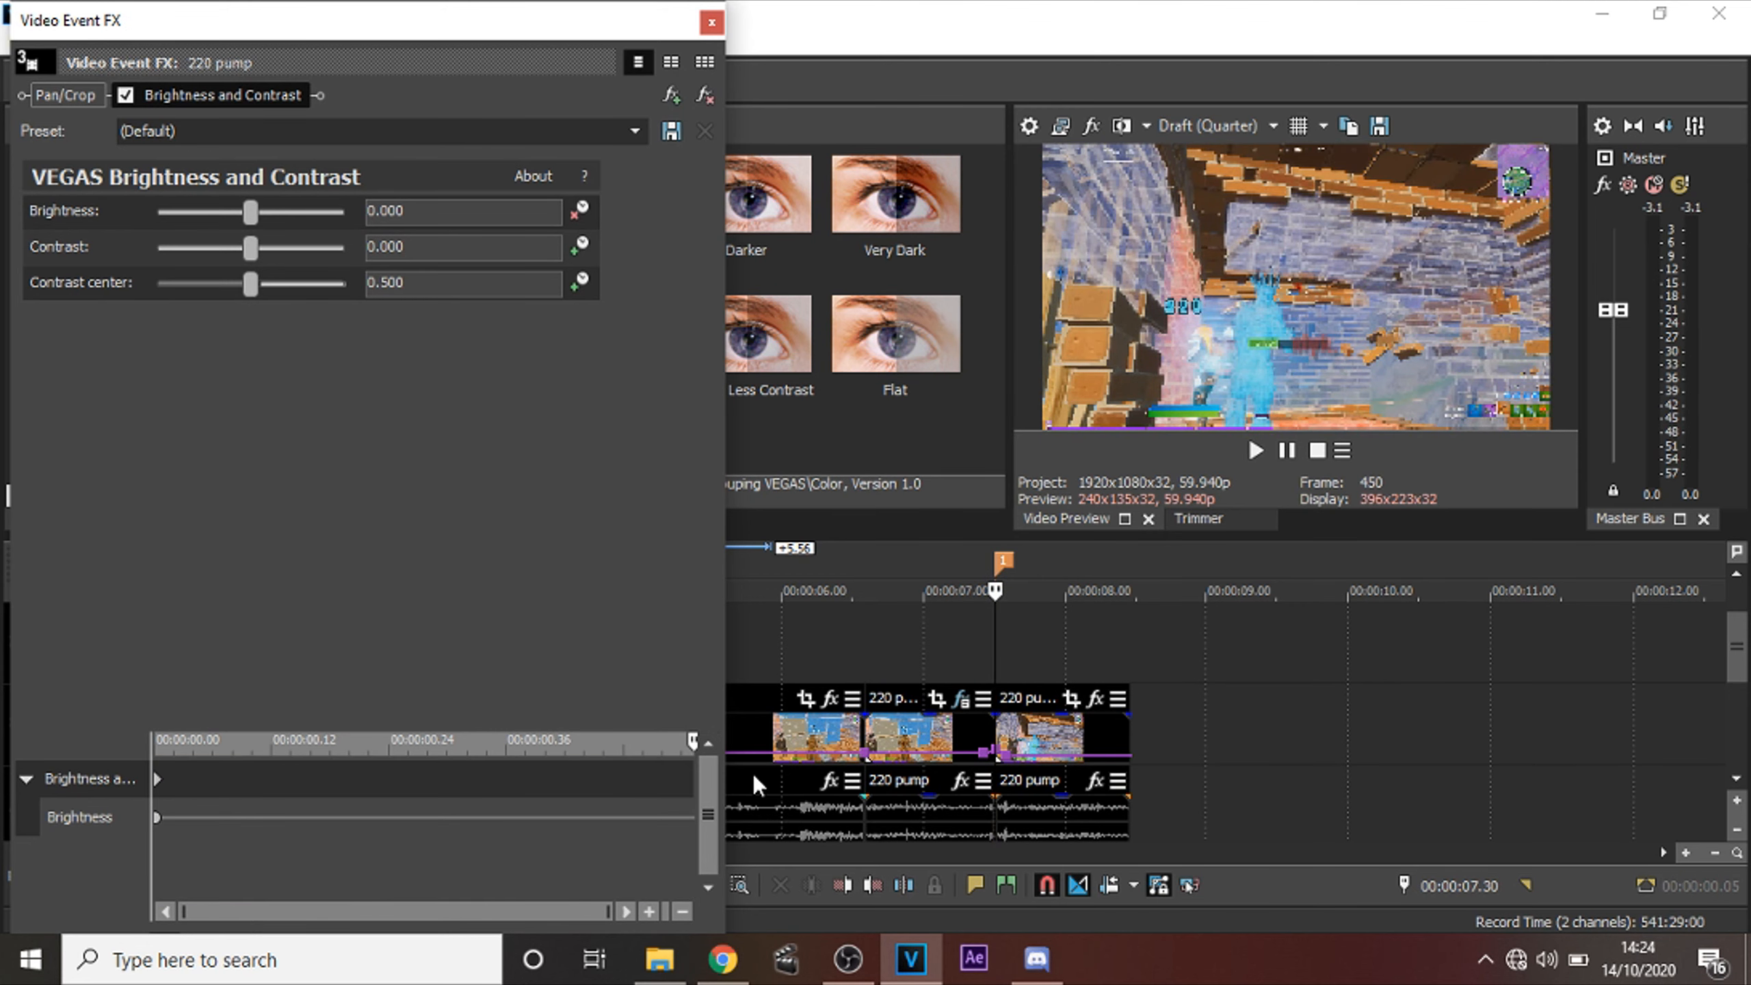
drag(254, 216, 233, 219)
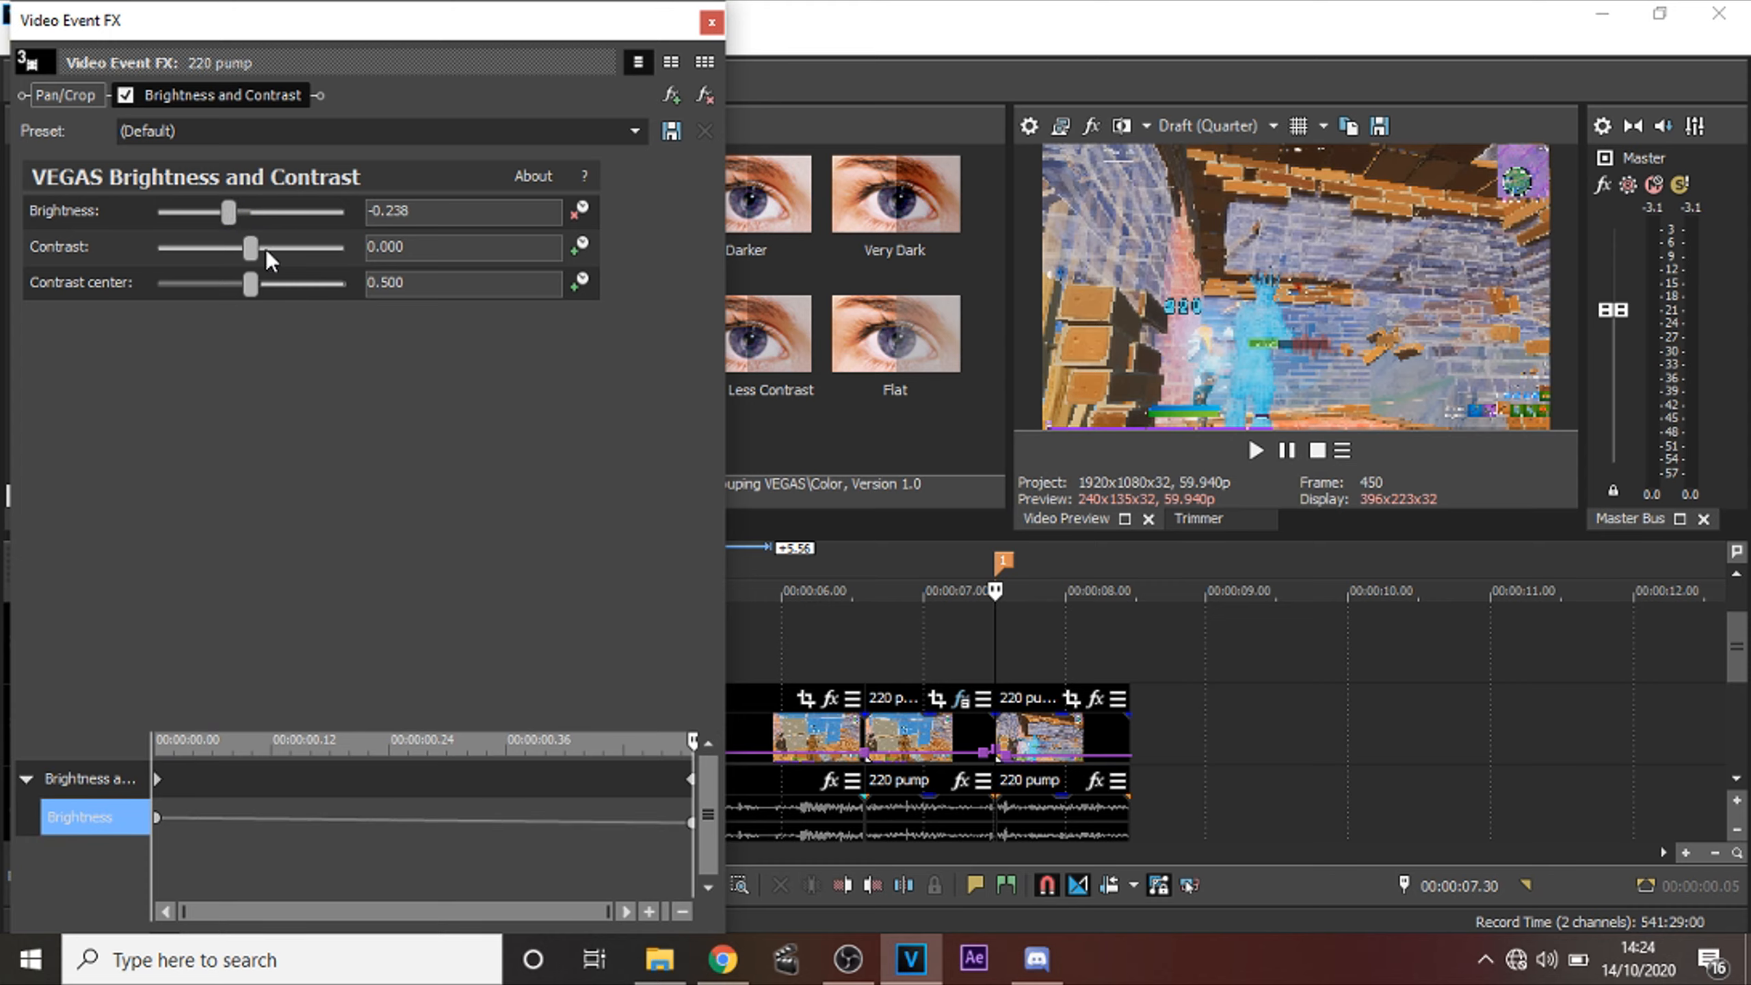
Step: Play back the darkening clip leading into the marker to check the brightness fade, and close its effect settings
click(853, 644)
key(space)
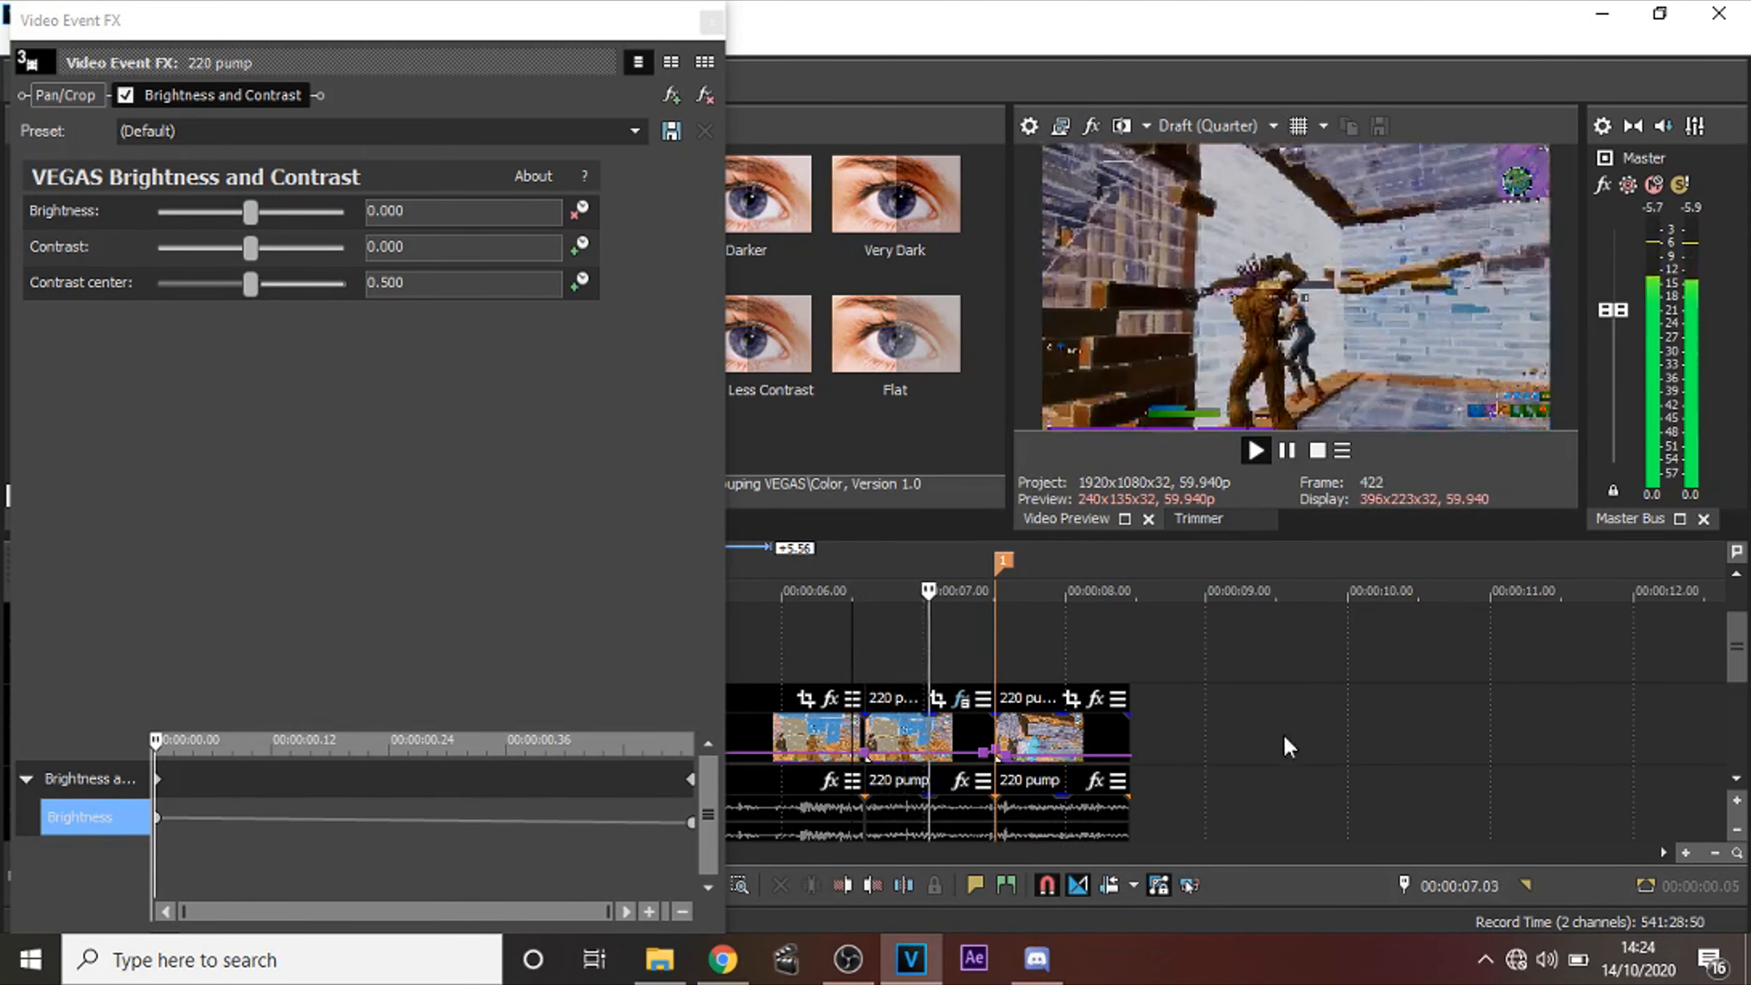
key(space)
click(984, 732)
key(space)
key(space)
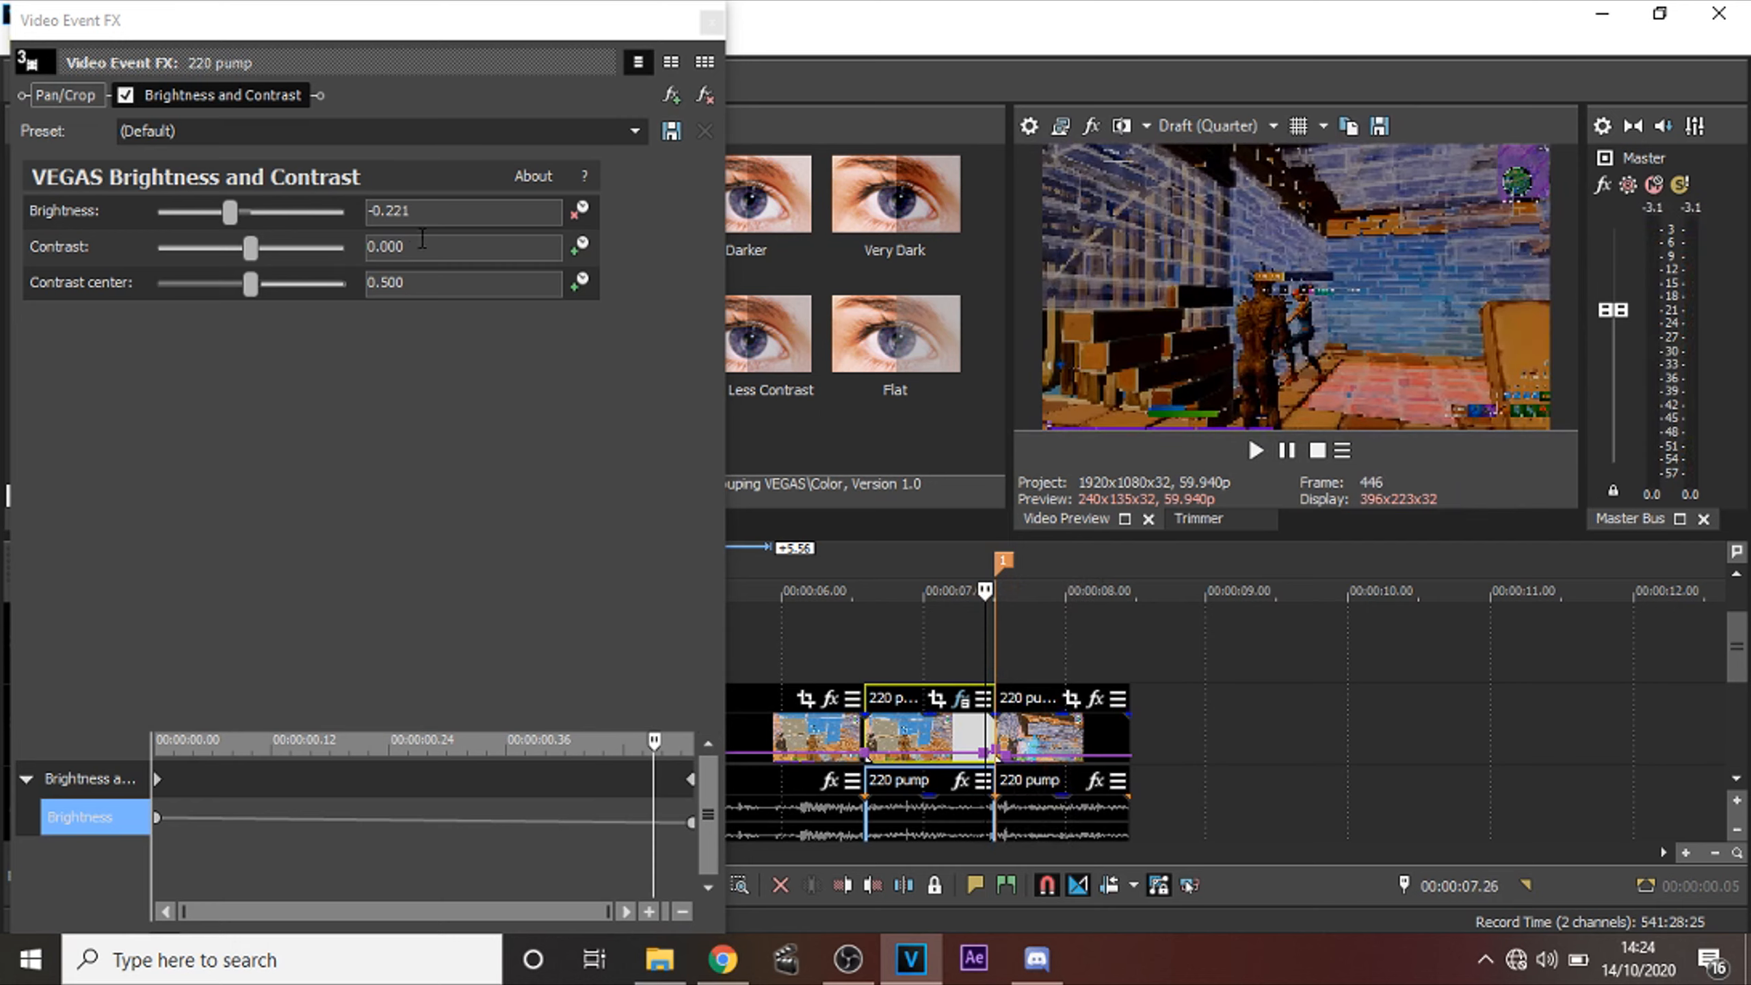
click(835, 672)
key(space)
key(space)
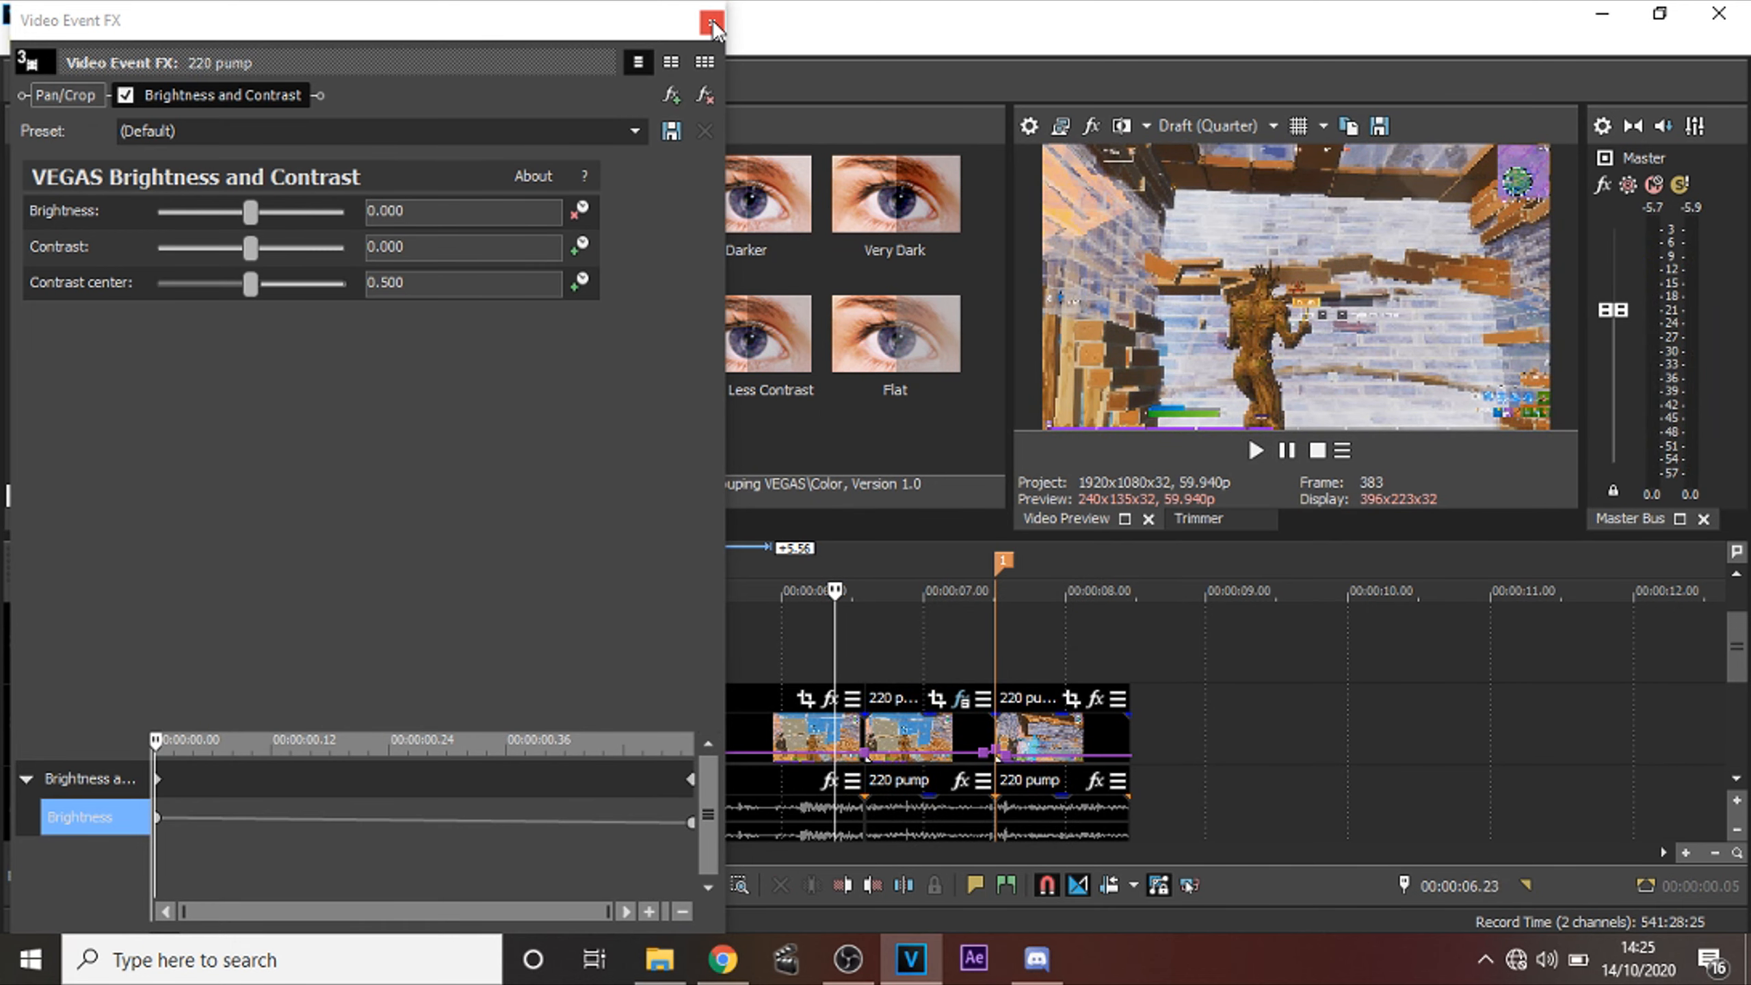
click(711, 20)
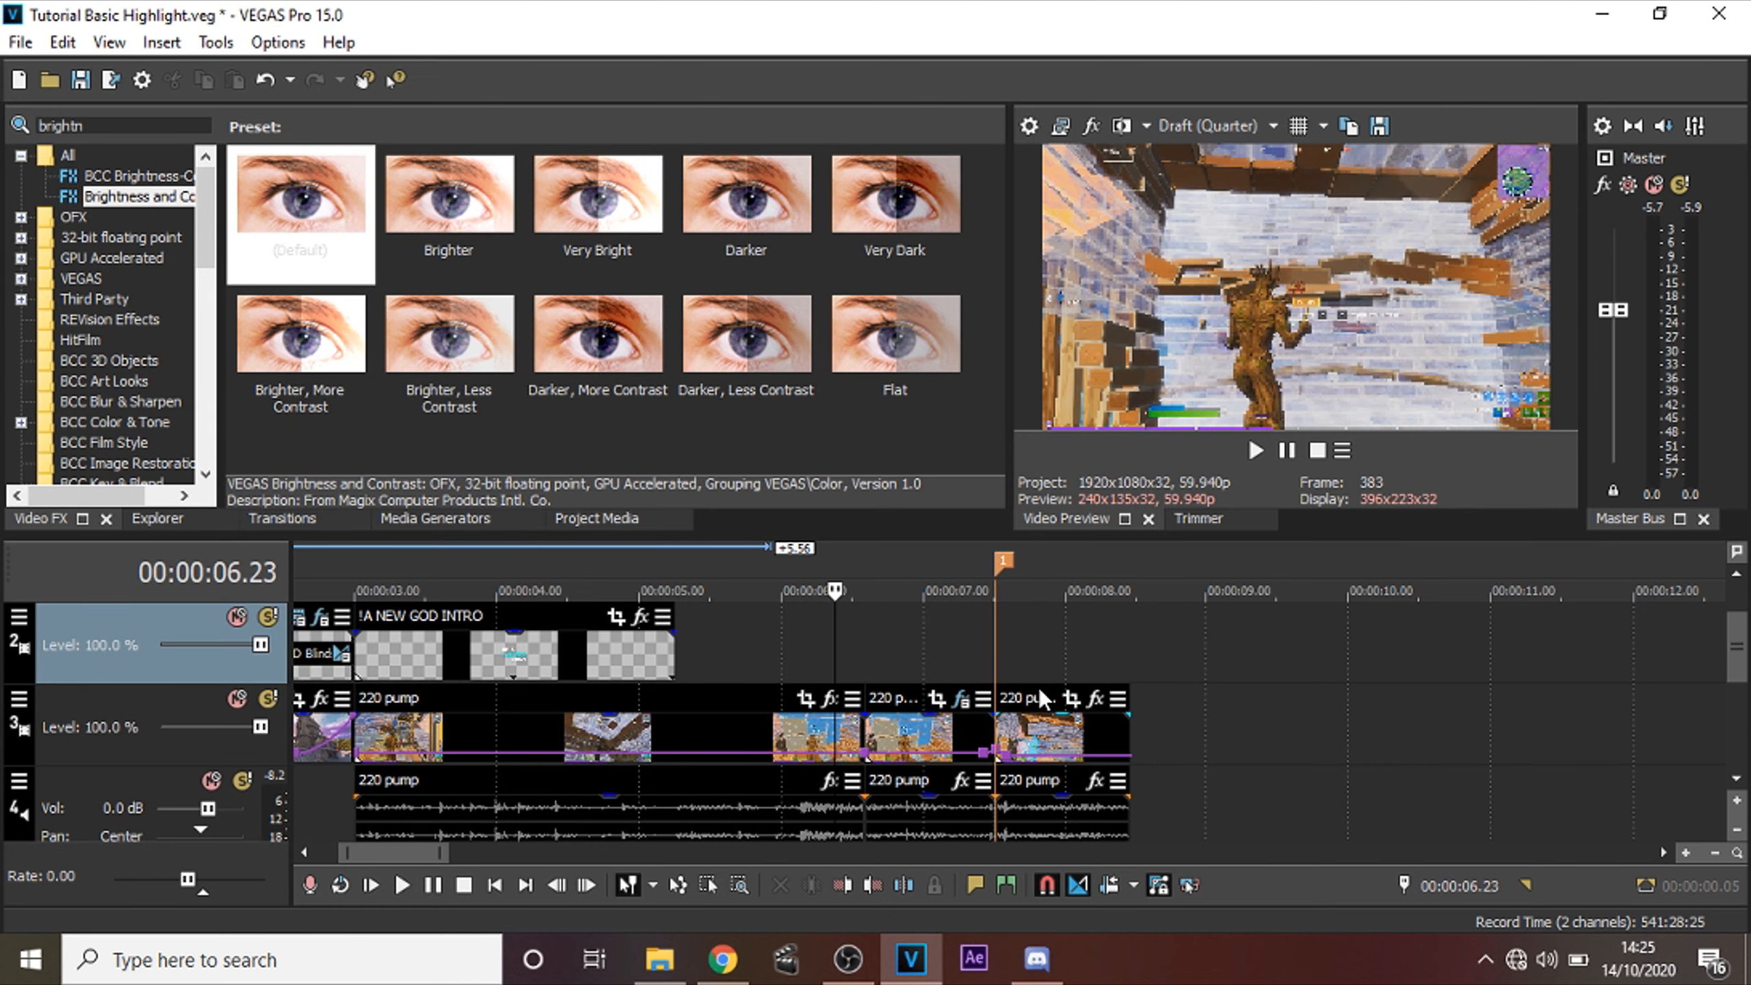
Step: Find the shake effects and apply S_Shake with the highlight preset to the 220 pump clip after the marker
click(1059, 738)
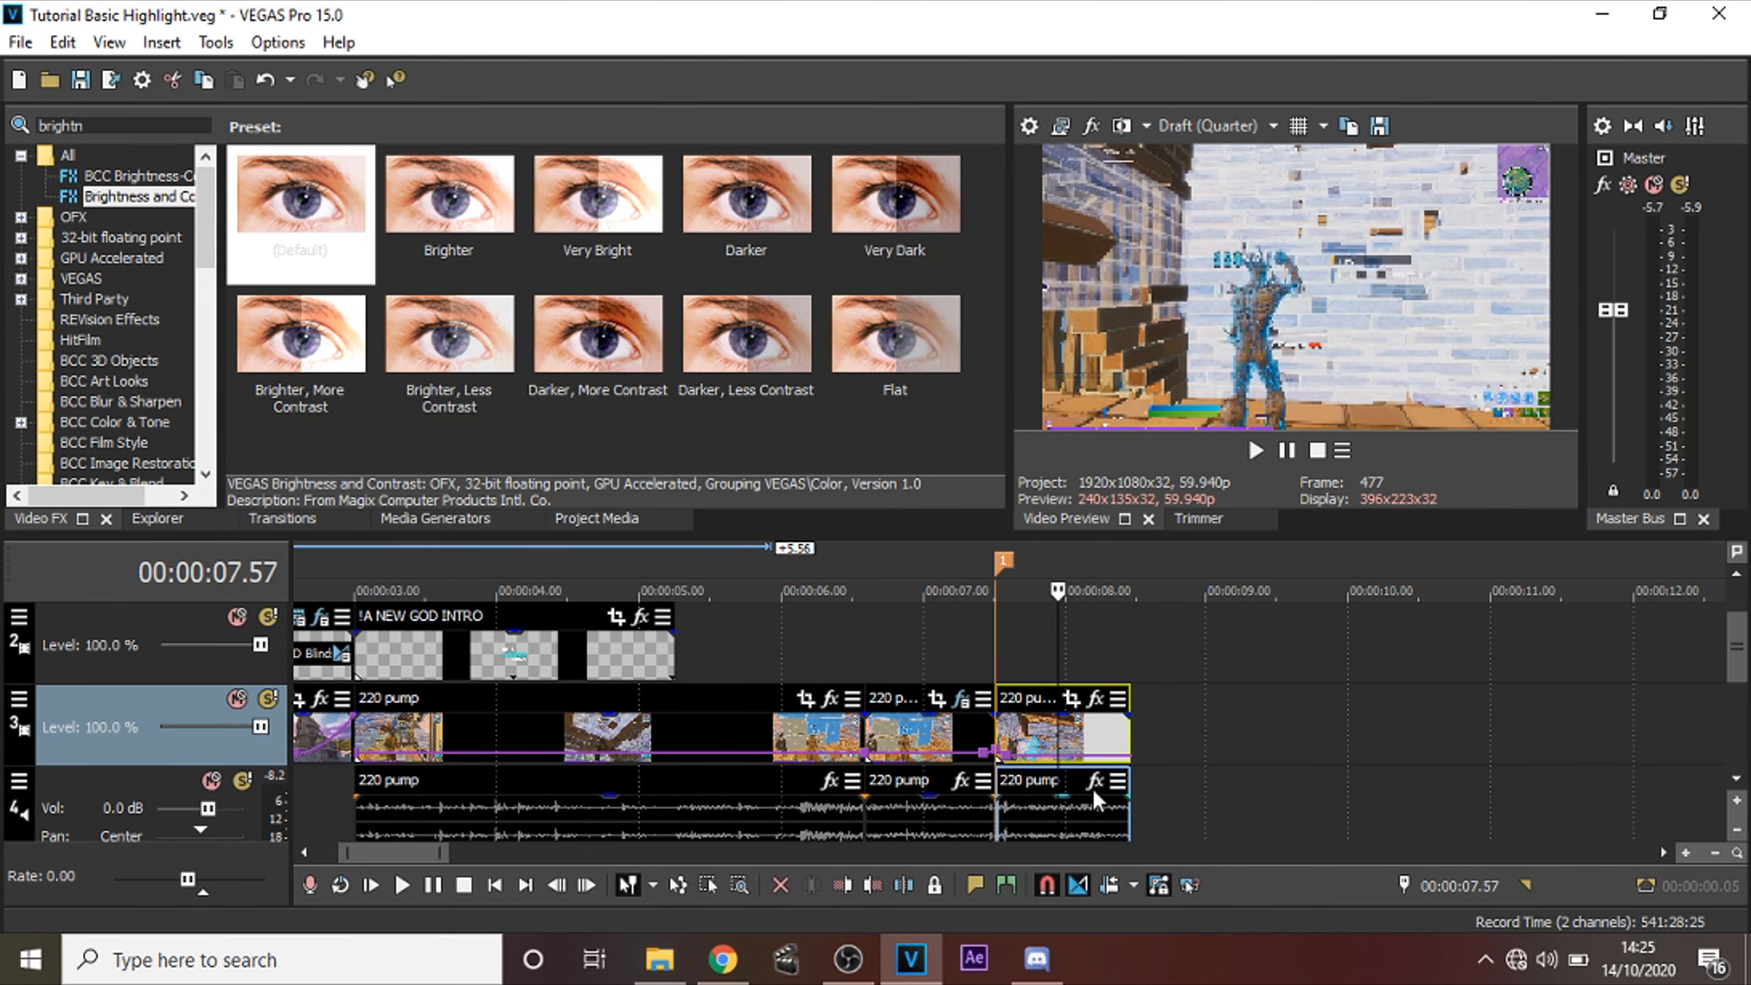
scroll(1103, 800, up, 3)
click(129, 126)
key(ctrl+a)
text(shake)
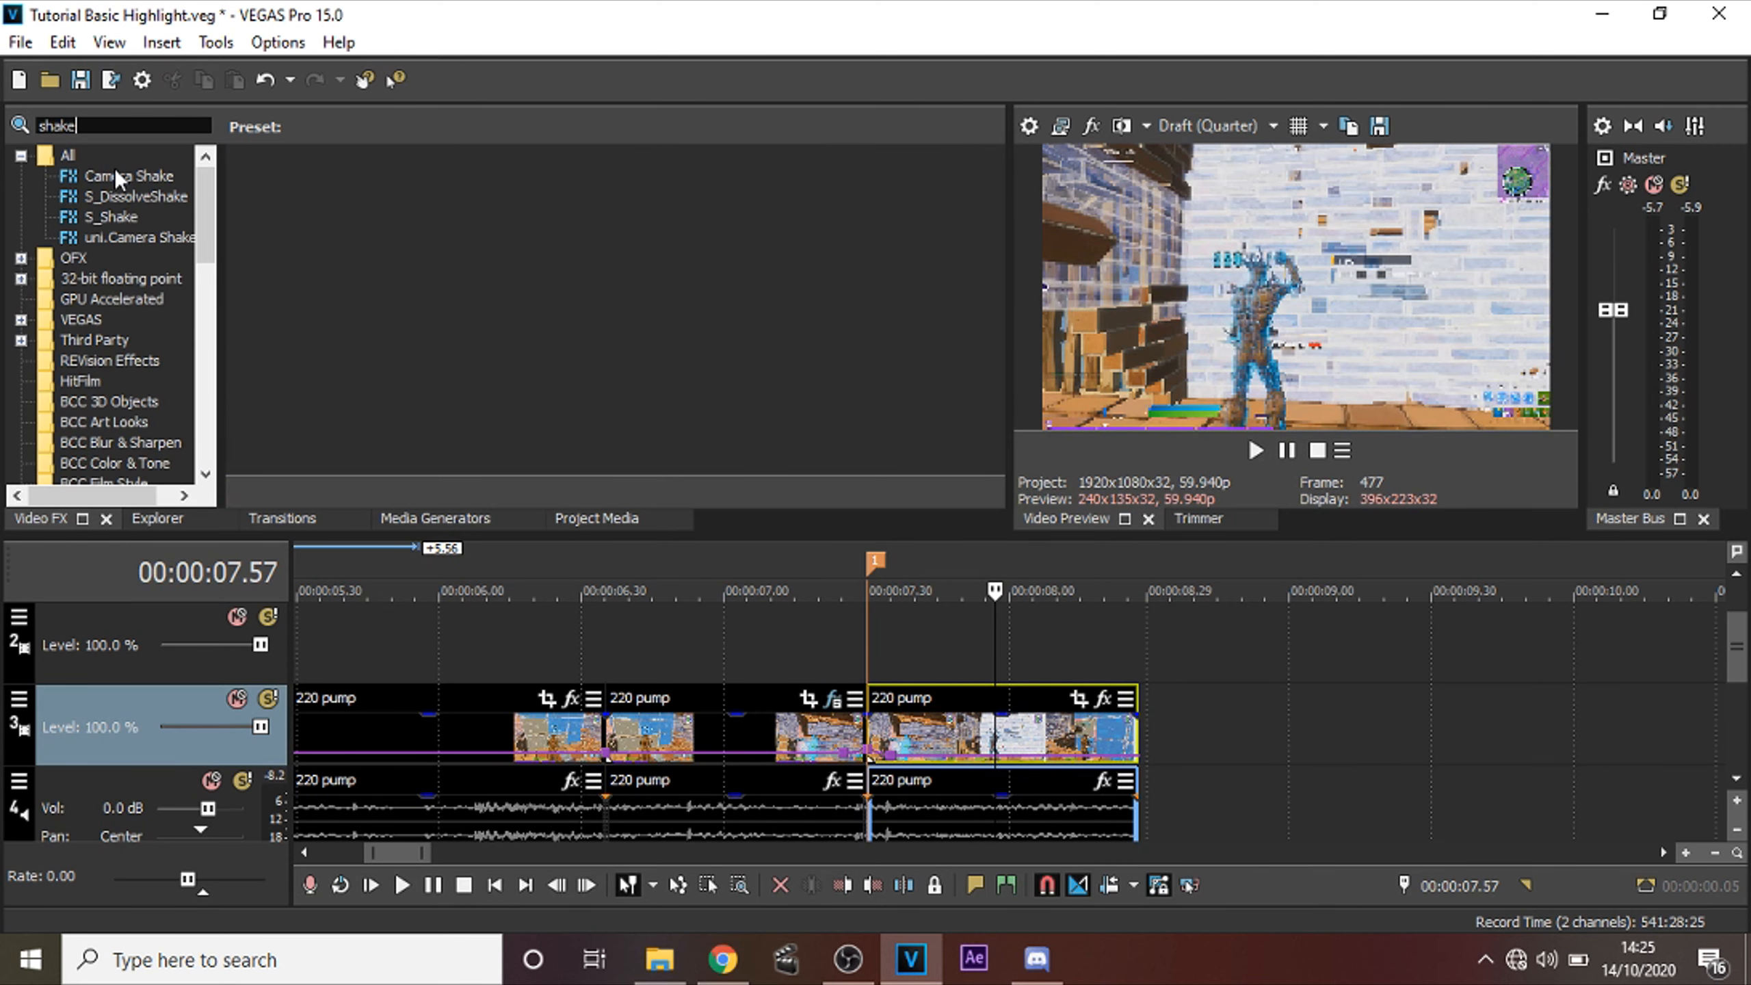
click(115, 216)
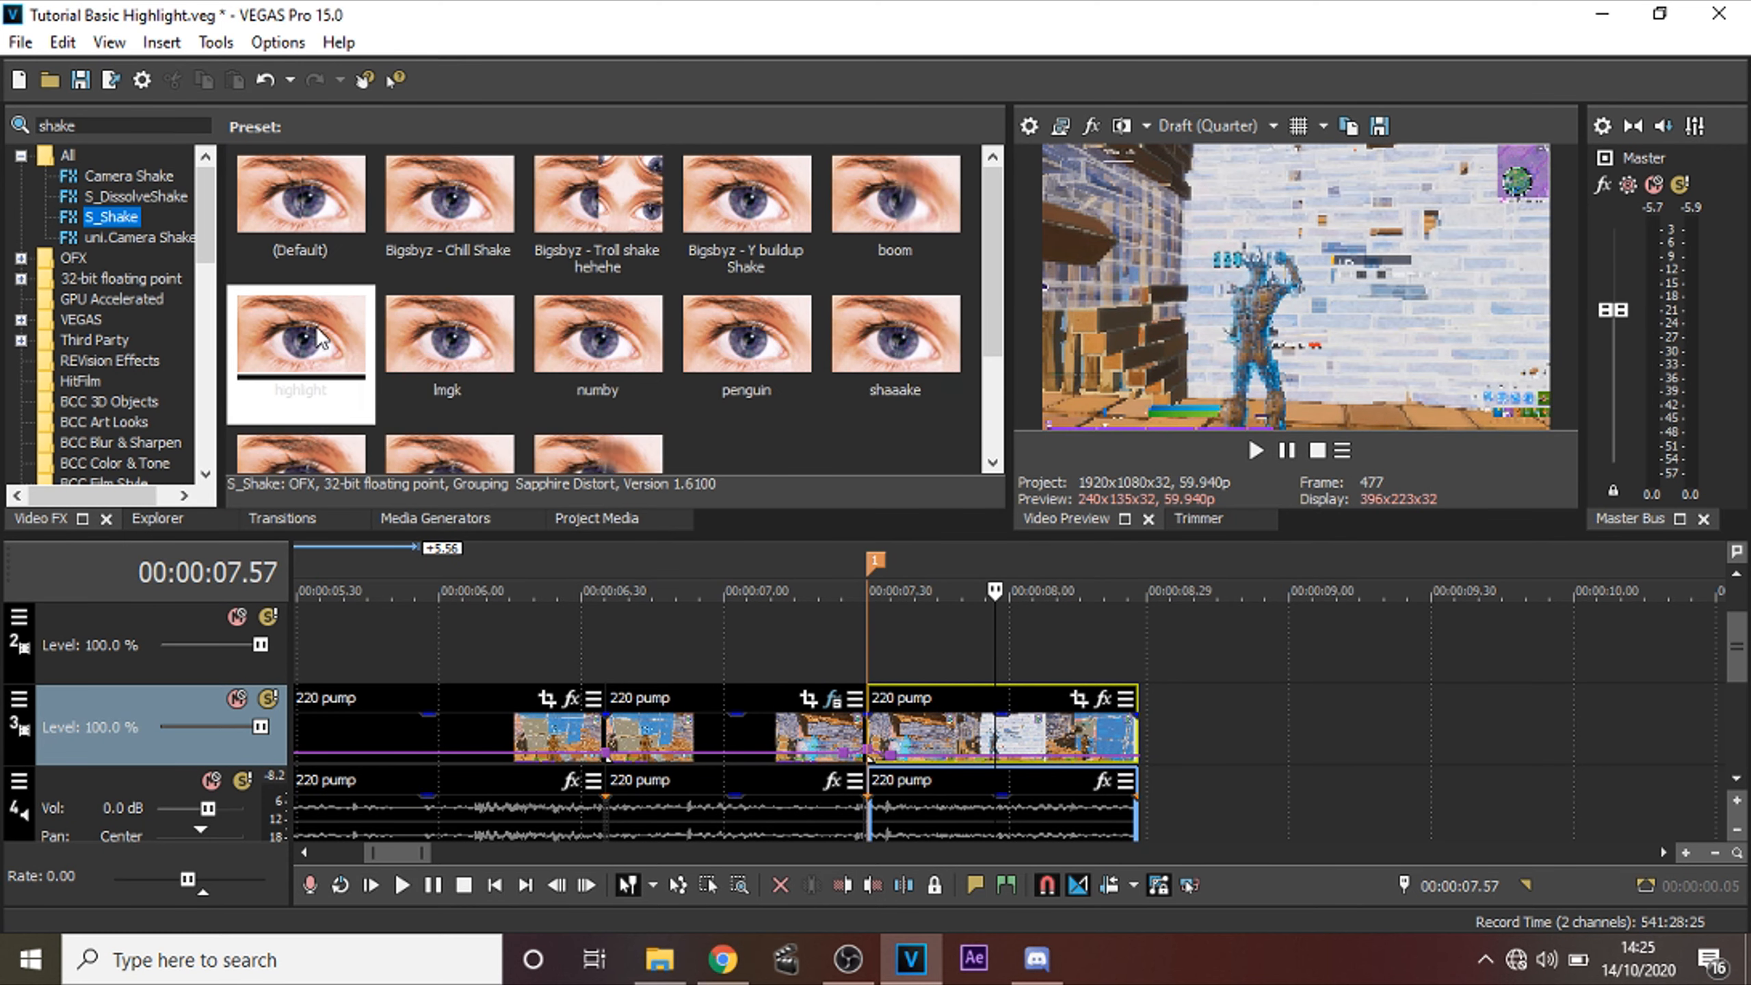
scroll(321, 338, down, 1)
drag(298, 235, 955, 734)
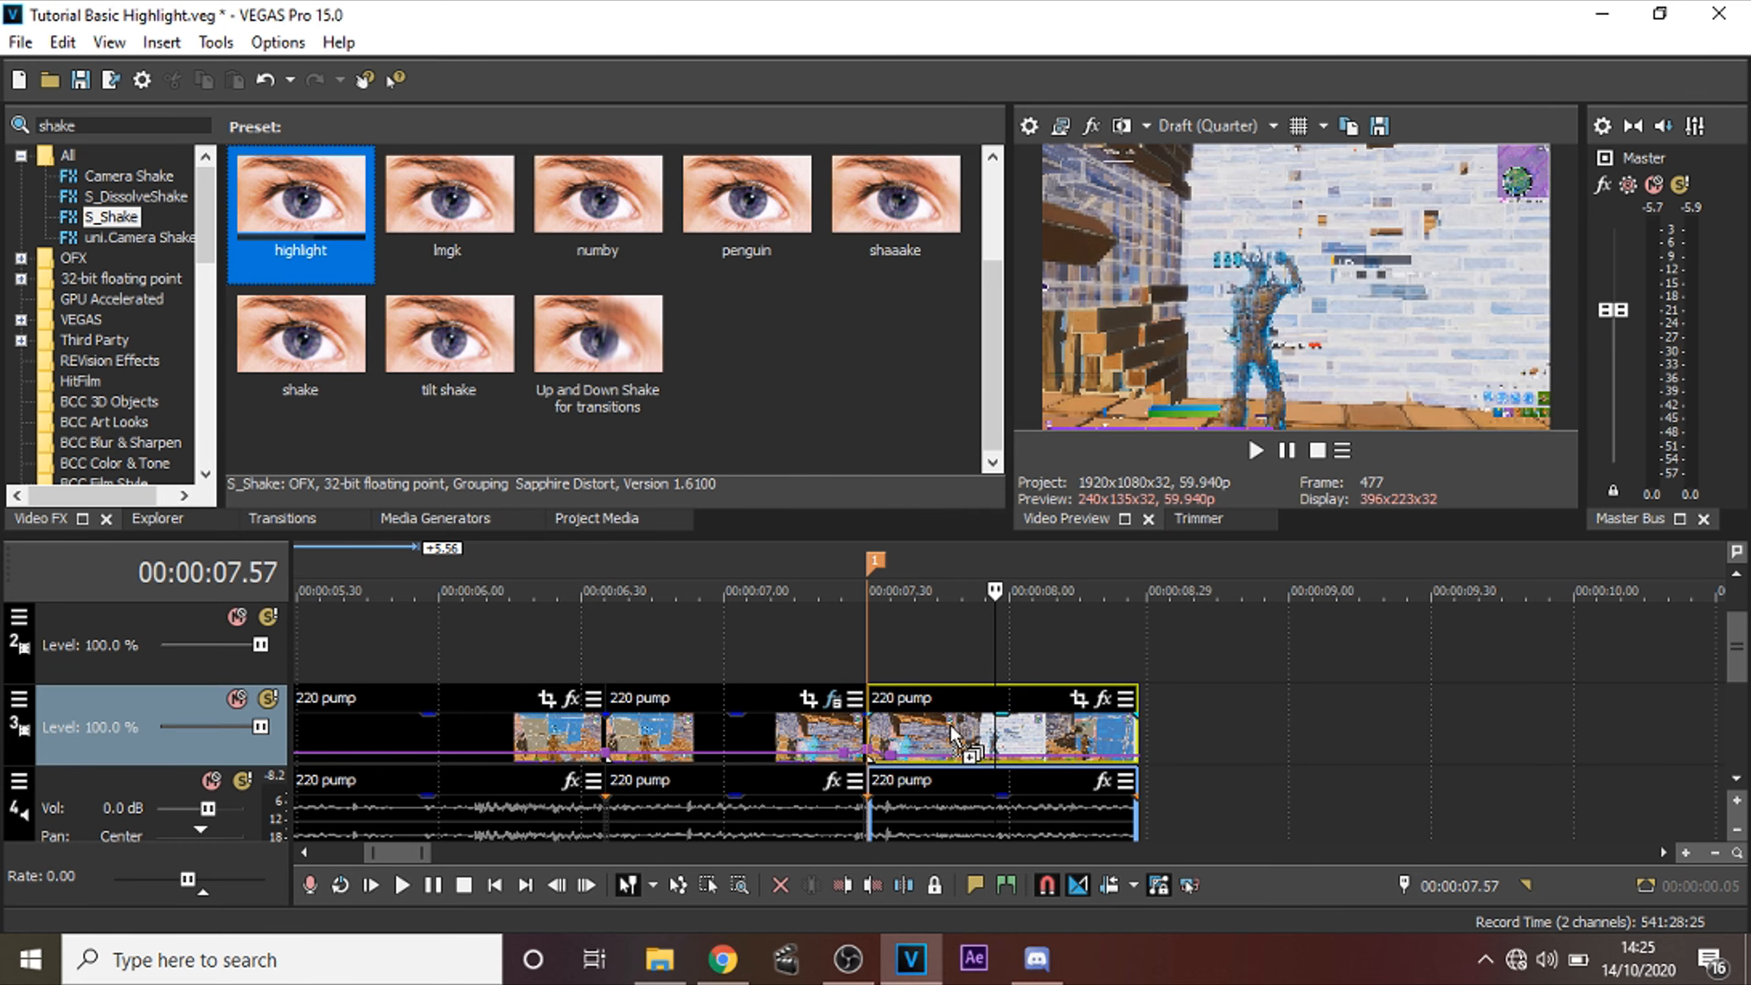
drag(682, 667, 907, 705)
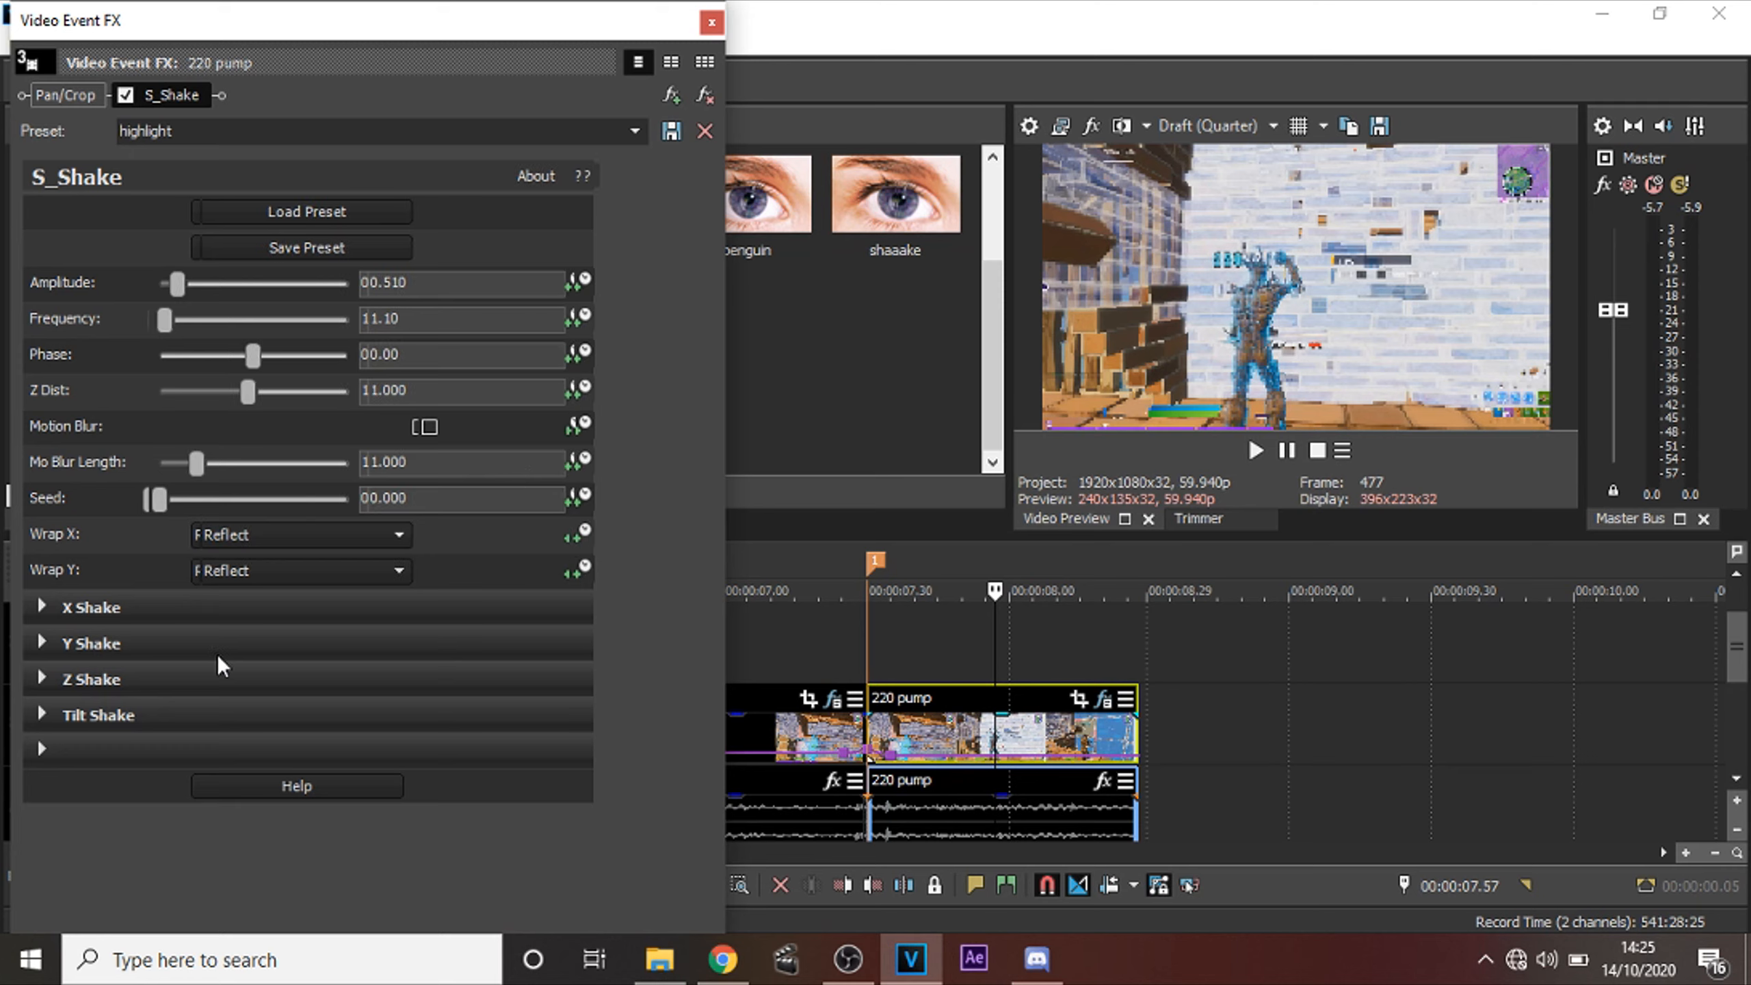
Step: Expand the X, Y, Z and Tilt Shake groups of S_Shake and review their amplitude and frequency values
click(283, 610)
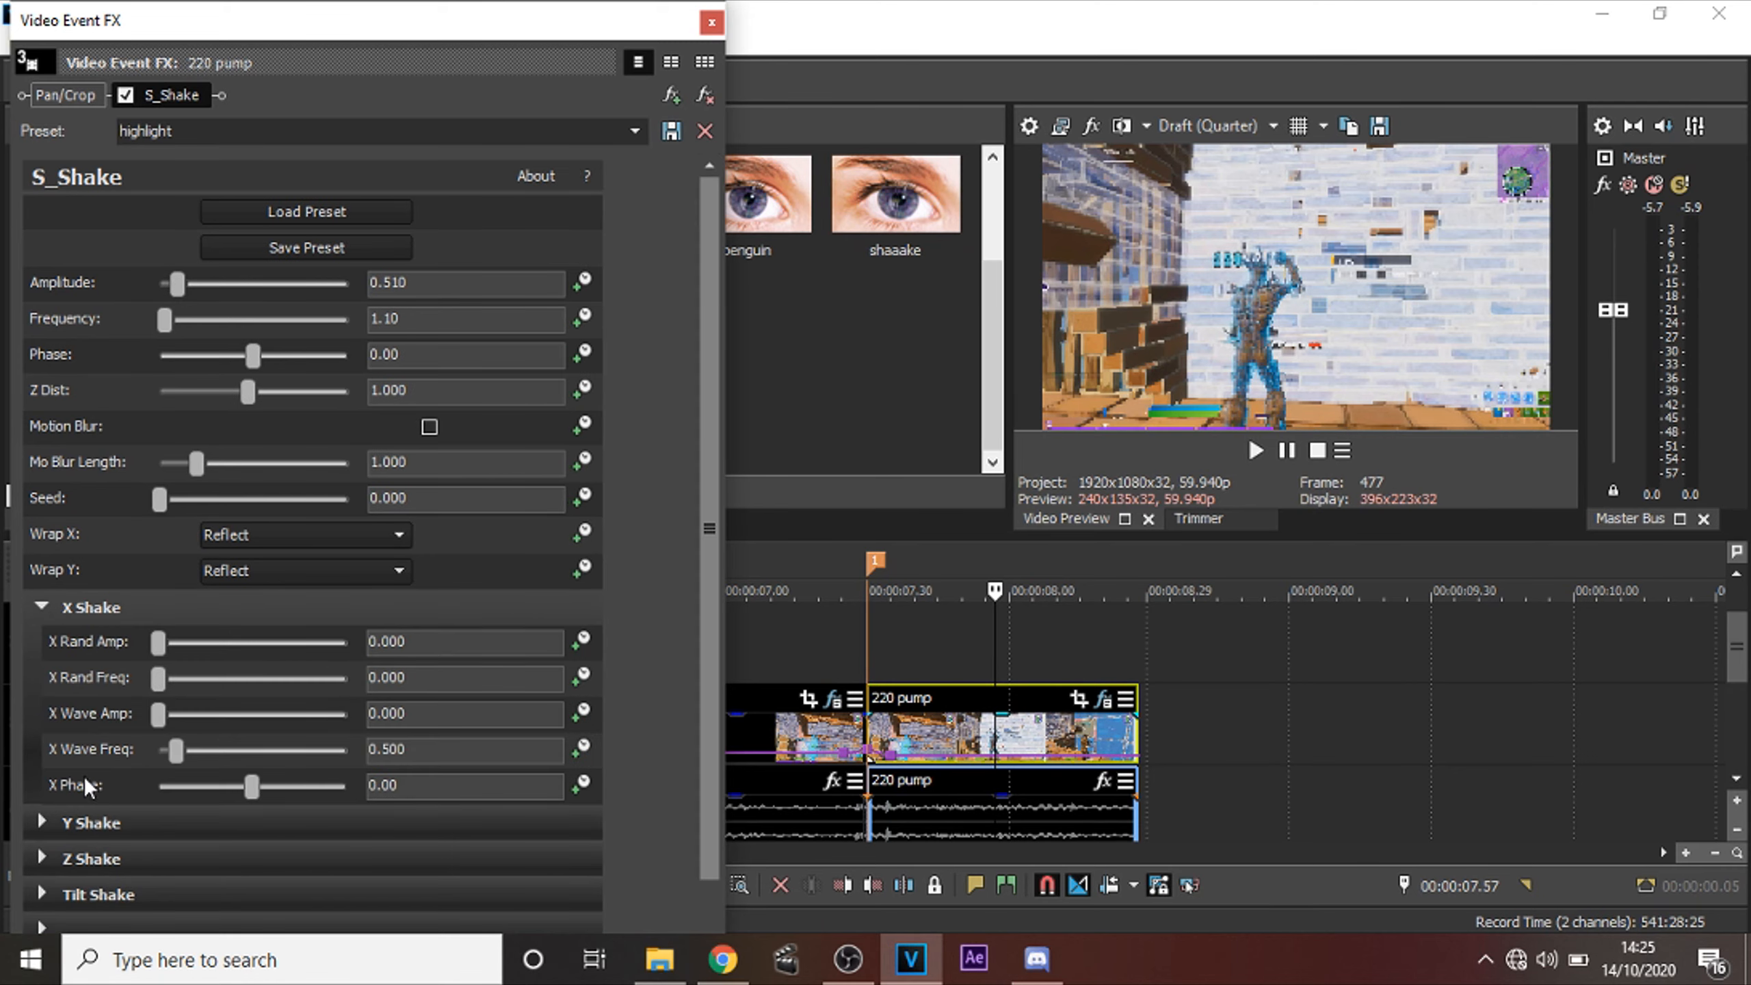
click(156, 821)
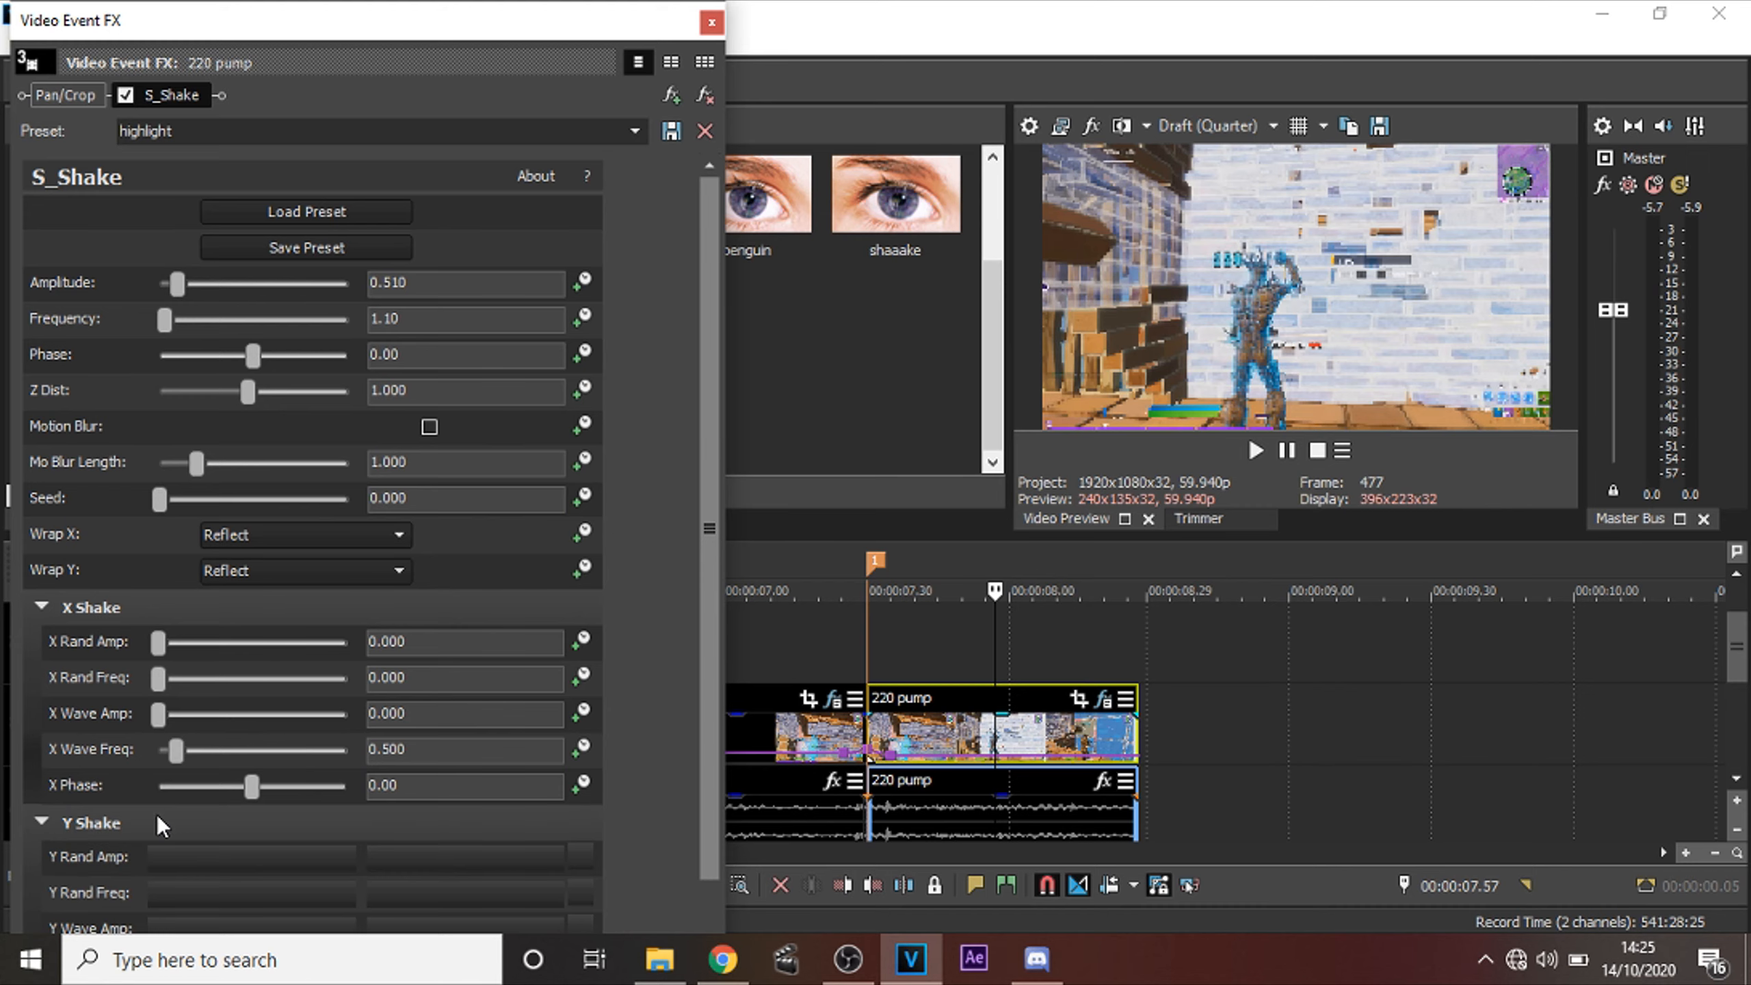
scroll(294, 803, down, 3)
scroll(206, 783, down, 1)
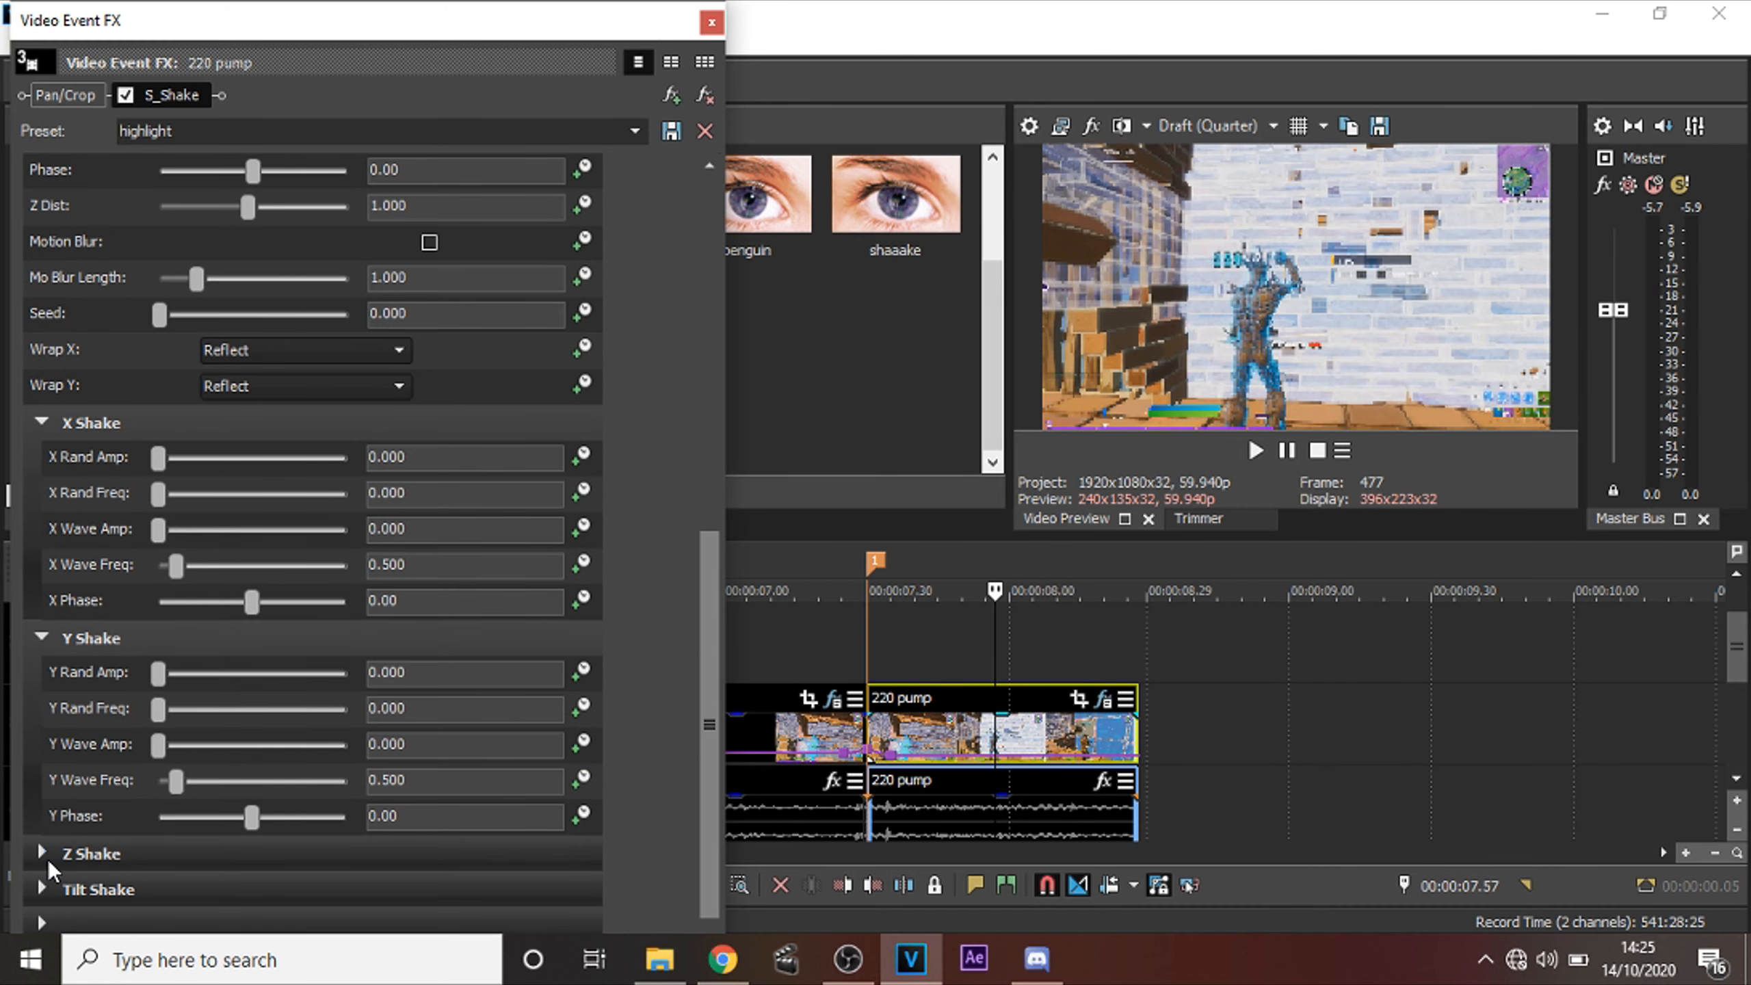
click(172, 853)
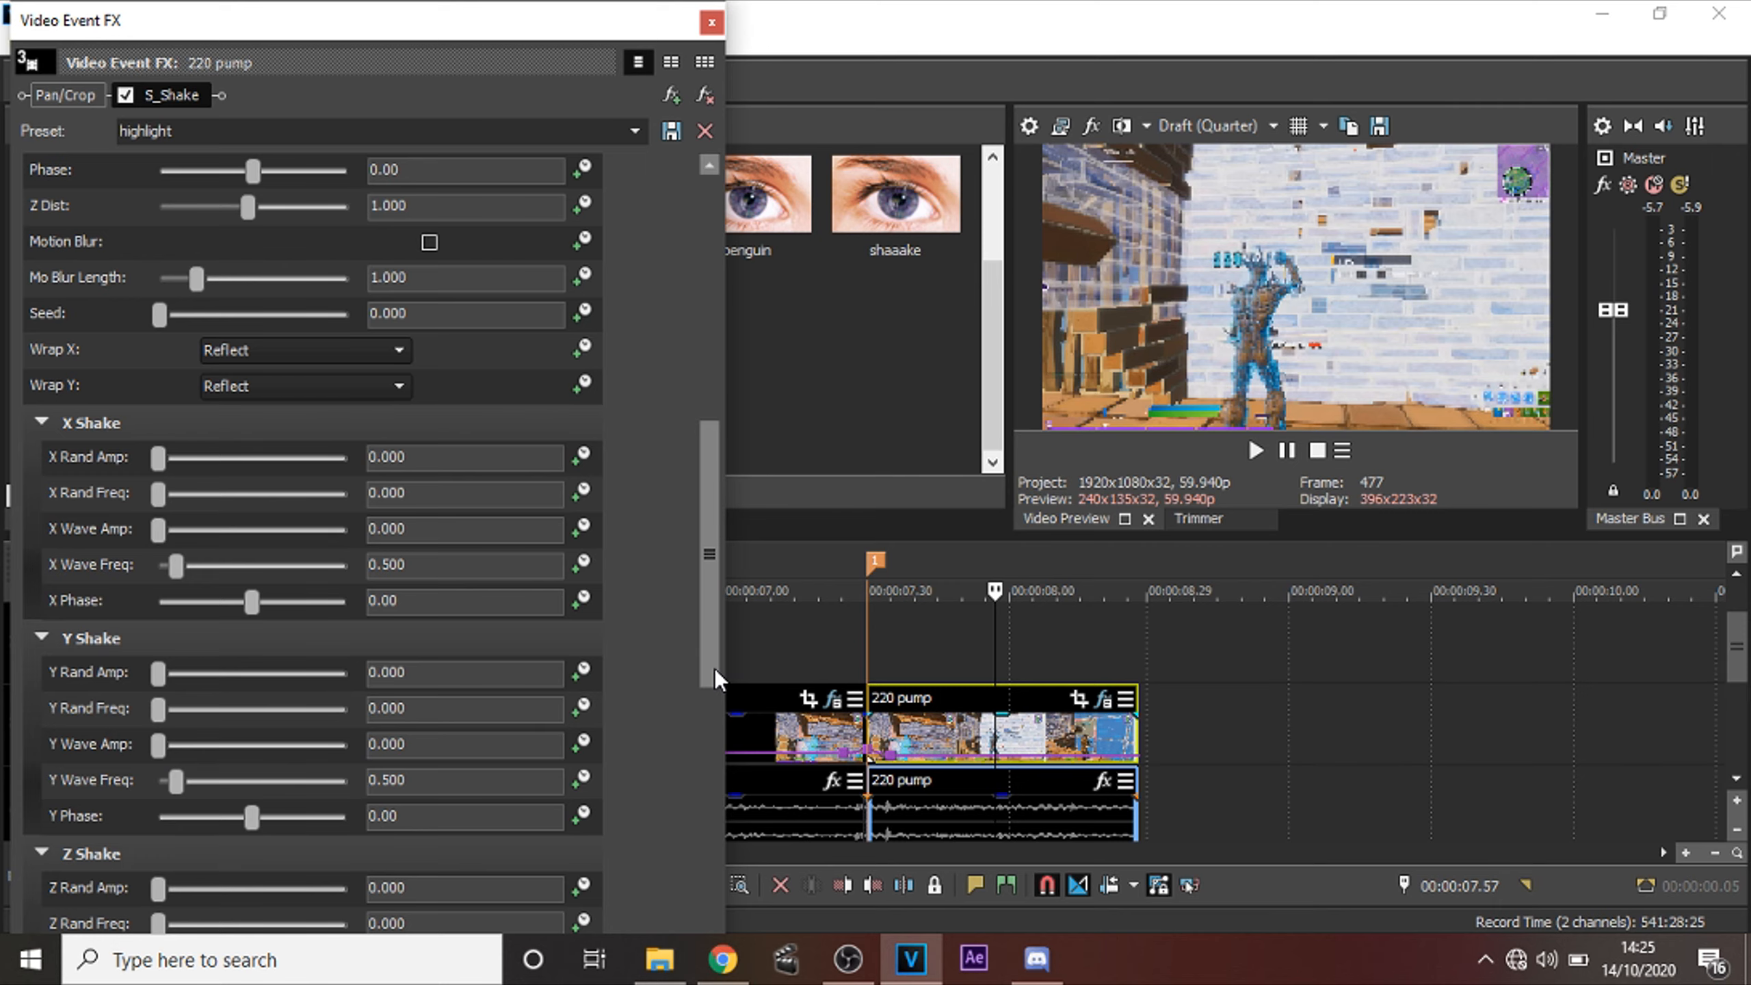
scroll(471, 712, down, 2)
scroll(207, 759, down, 1)
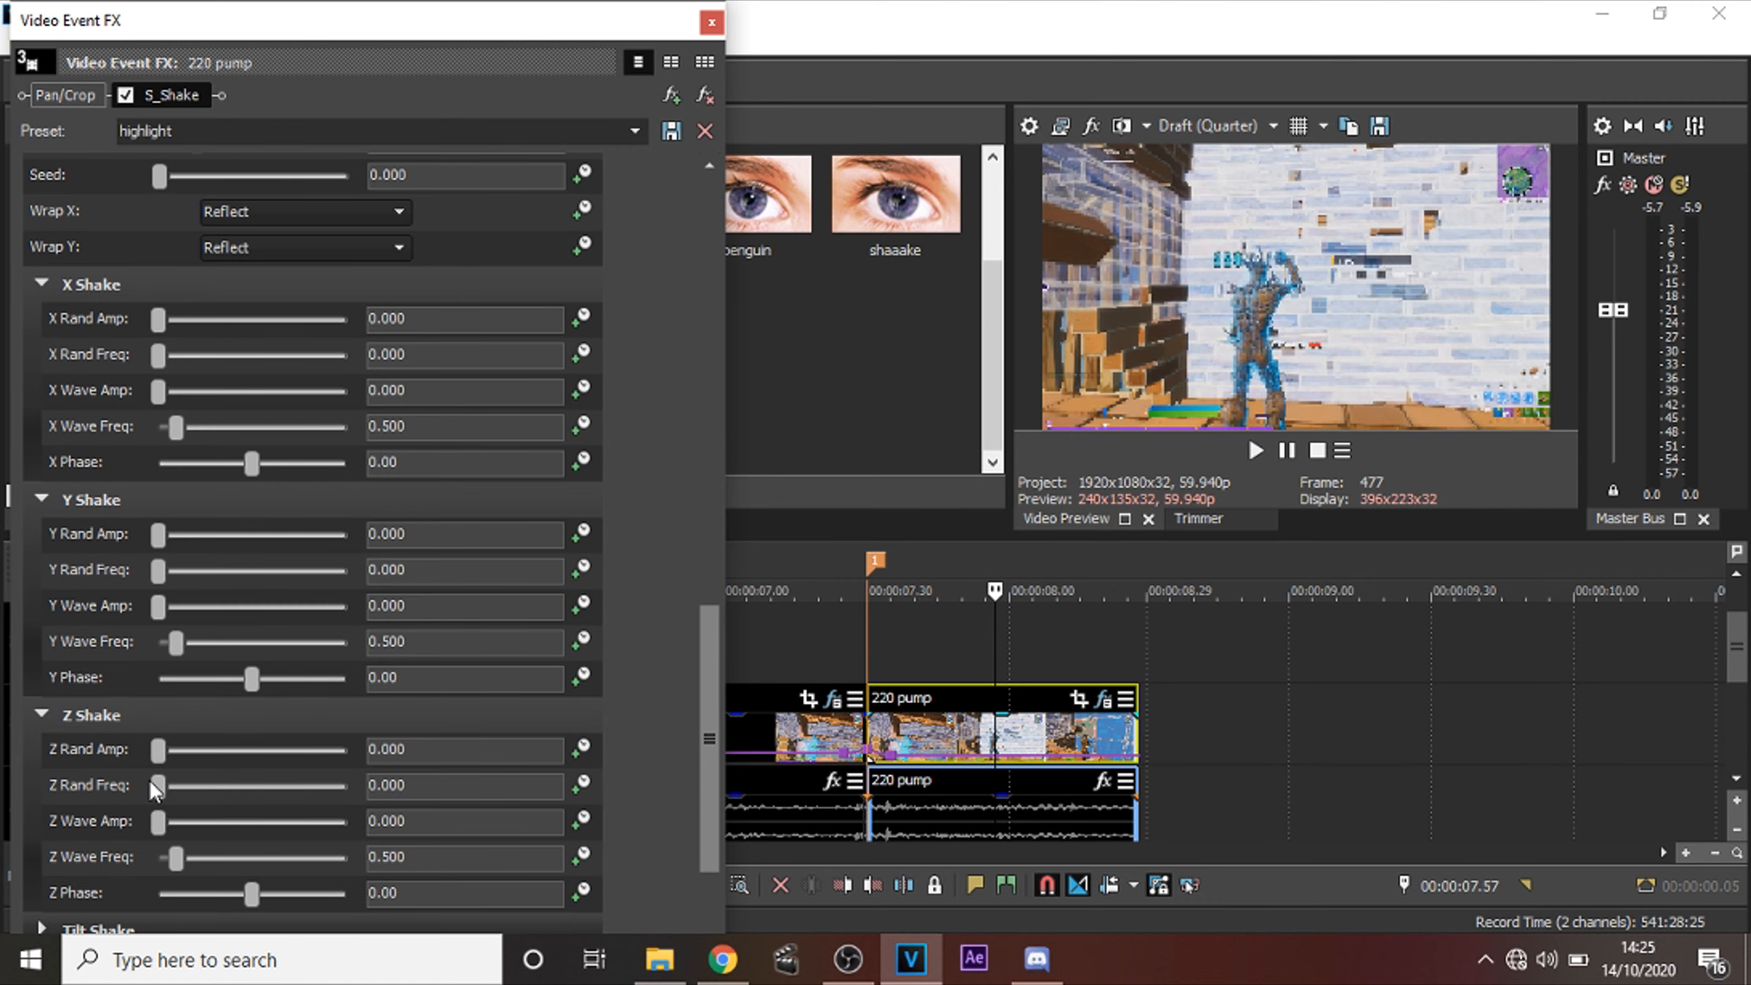
click(42, 930)
click(706, 750)
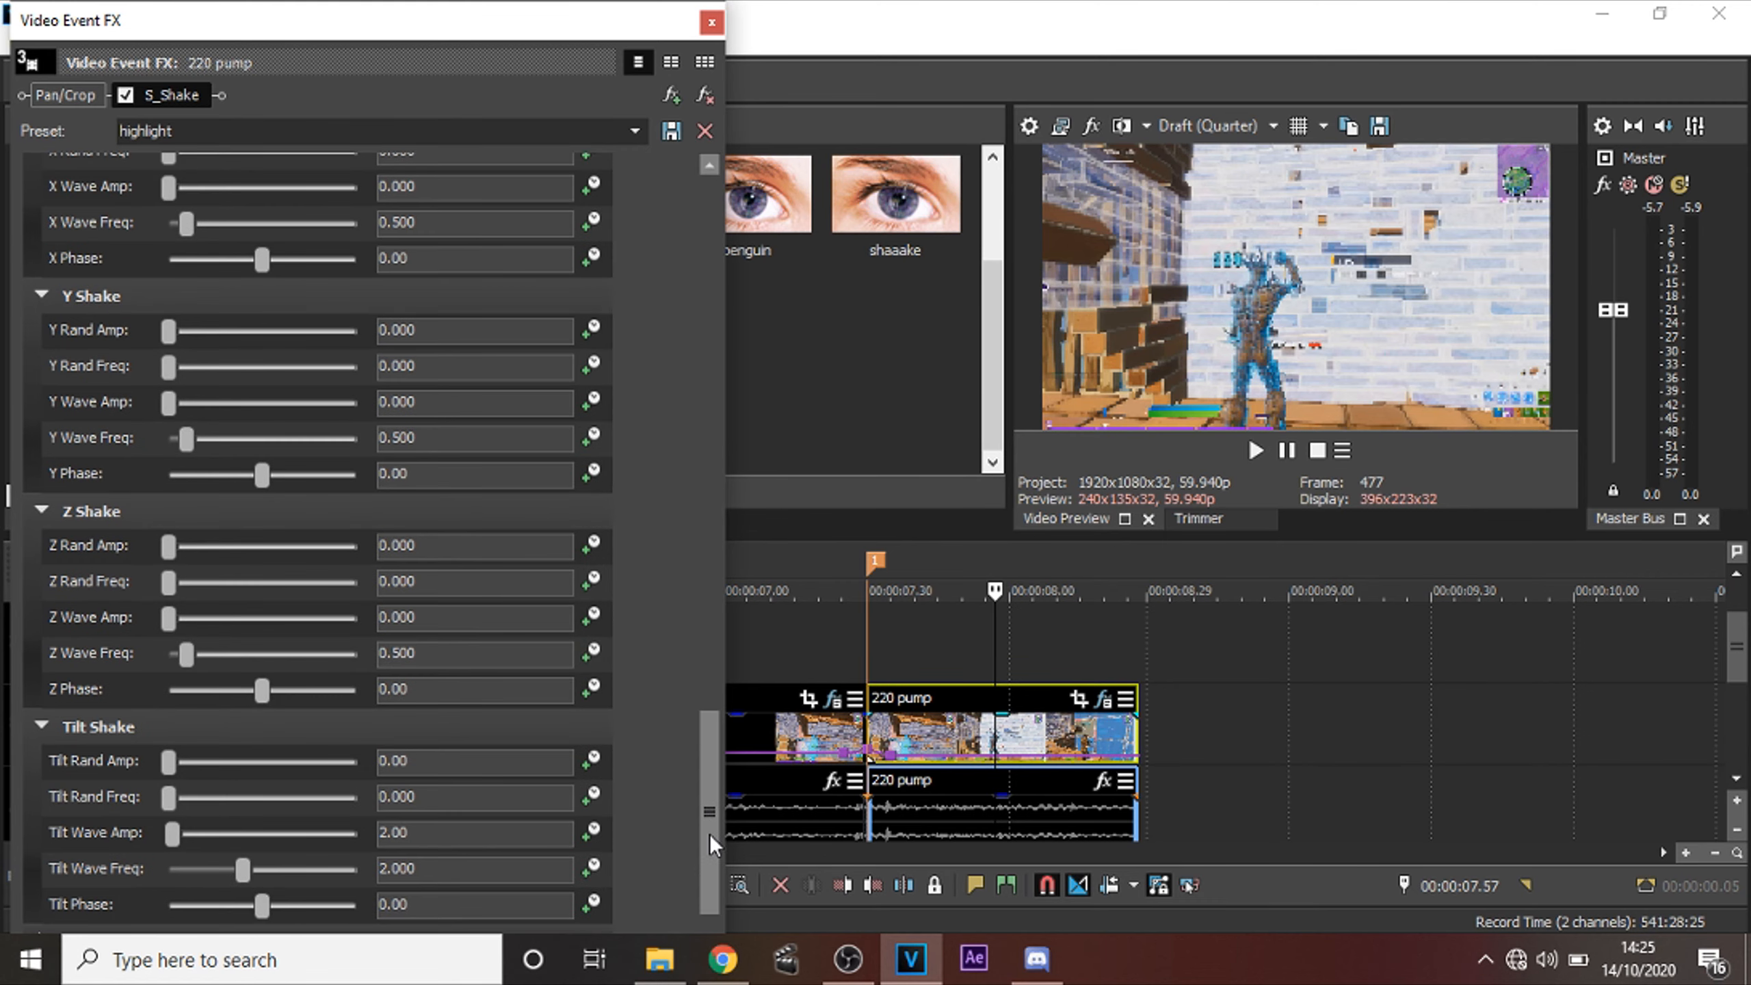
drag(708, 858, 555, 249)
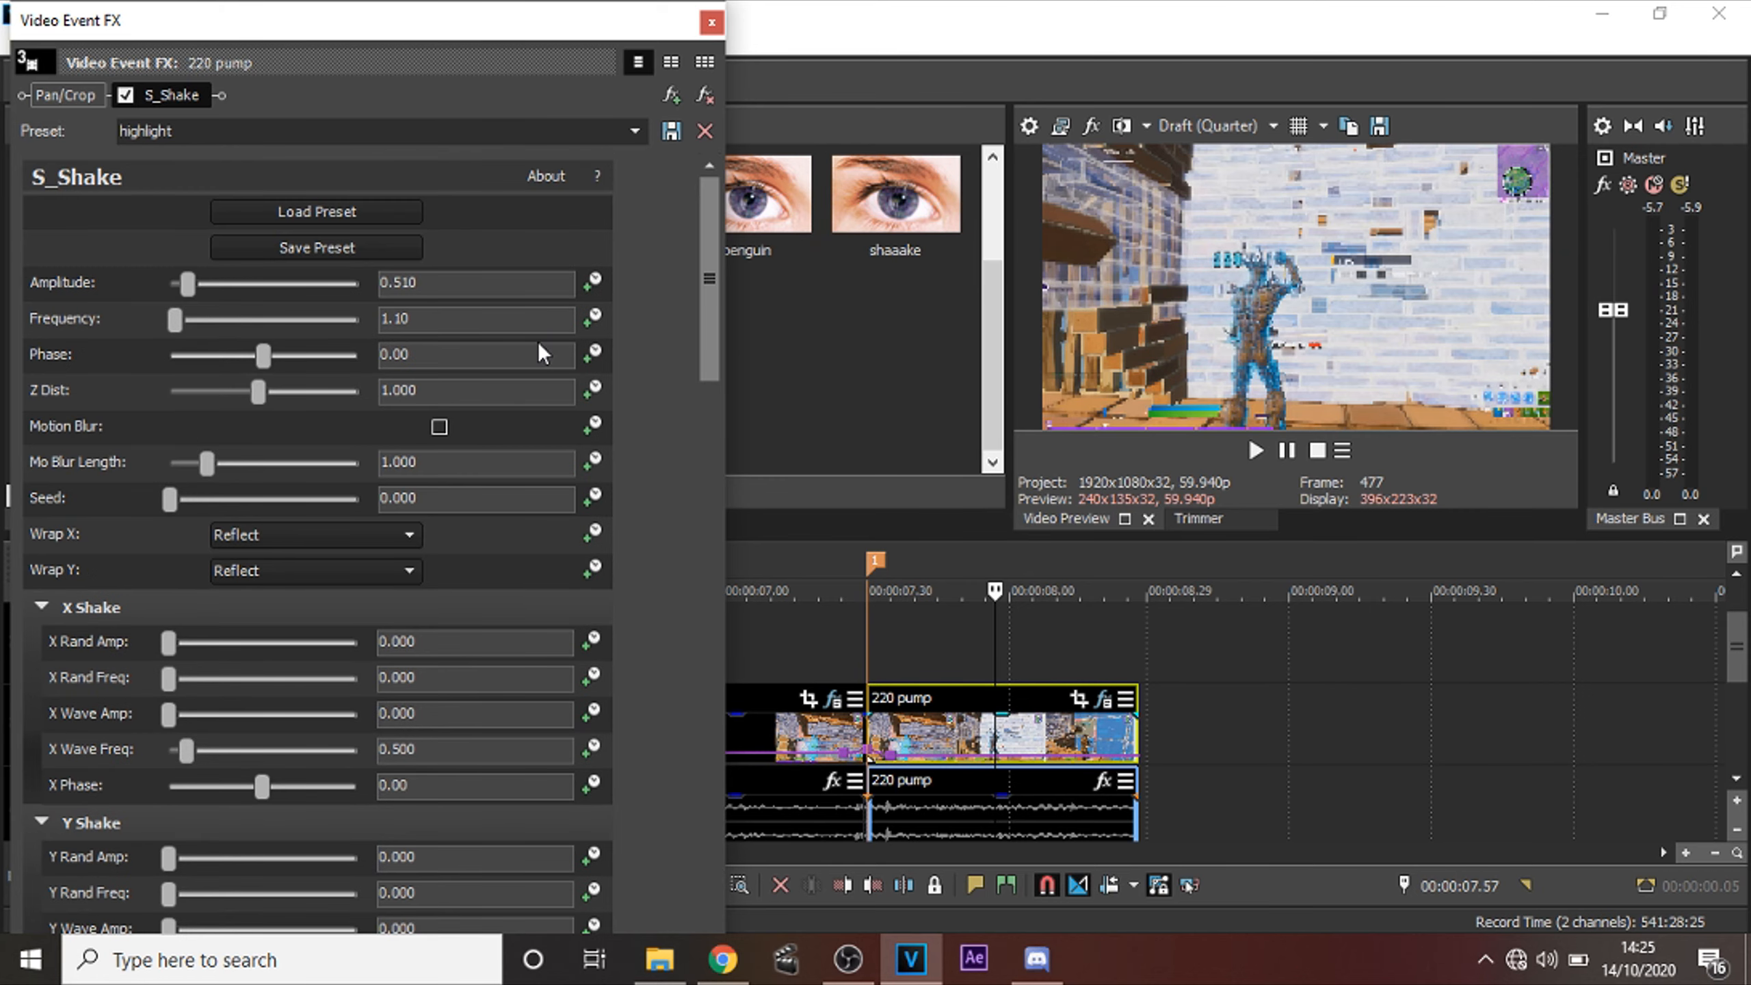
Step: Animate the S_Shake Amplitude, adding a keyframe of 0.000 at 00:00:07.59, and close the effect settings
click(604, 280)
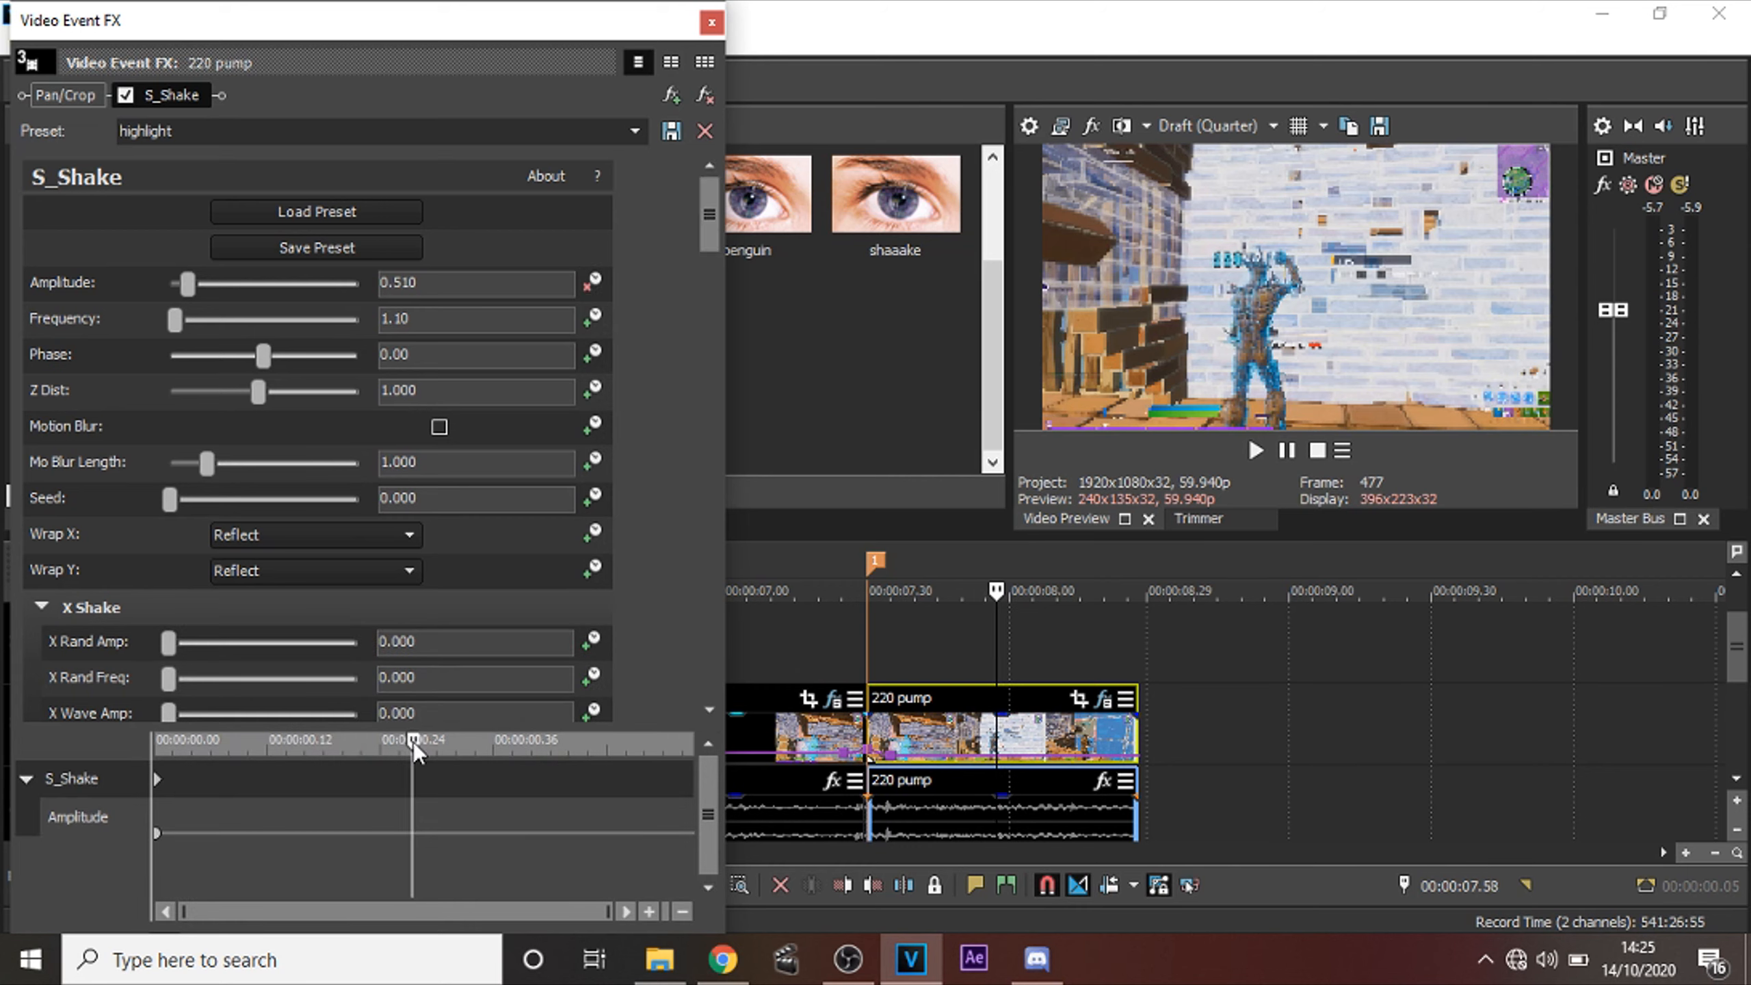
drag(413, 742, 430, 744)
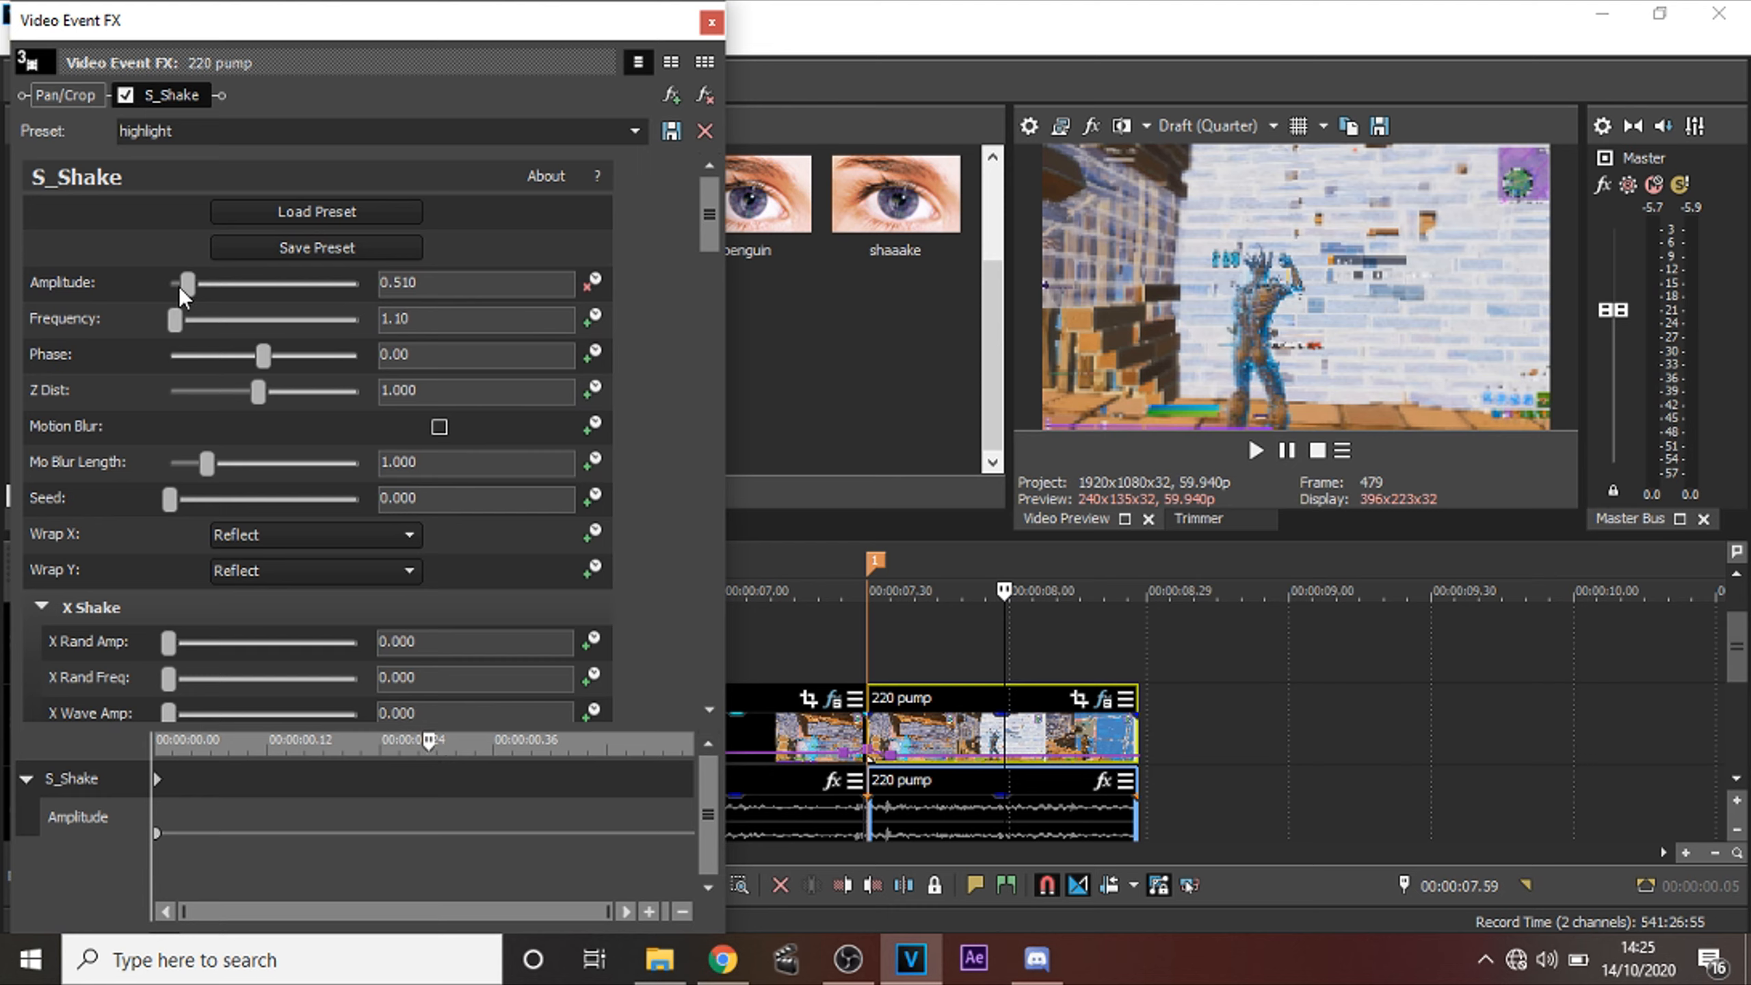
drag(183, 286, 63, 276)
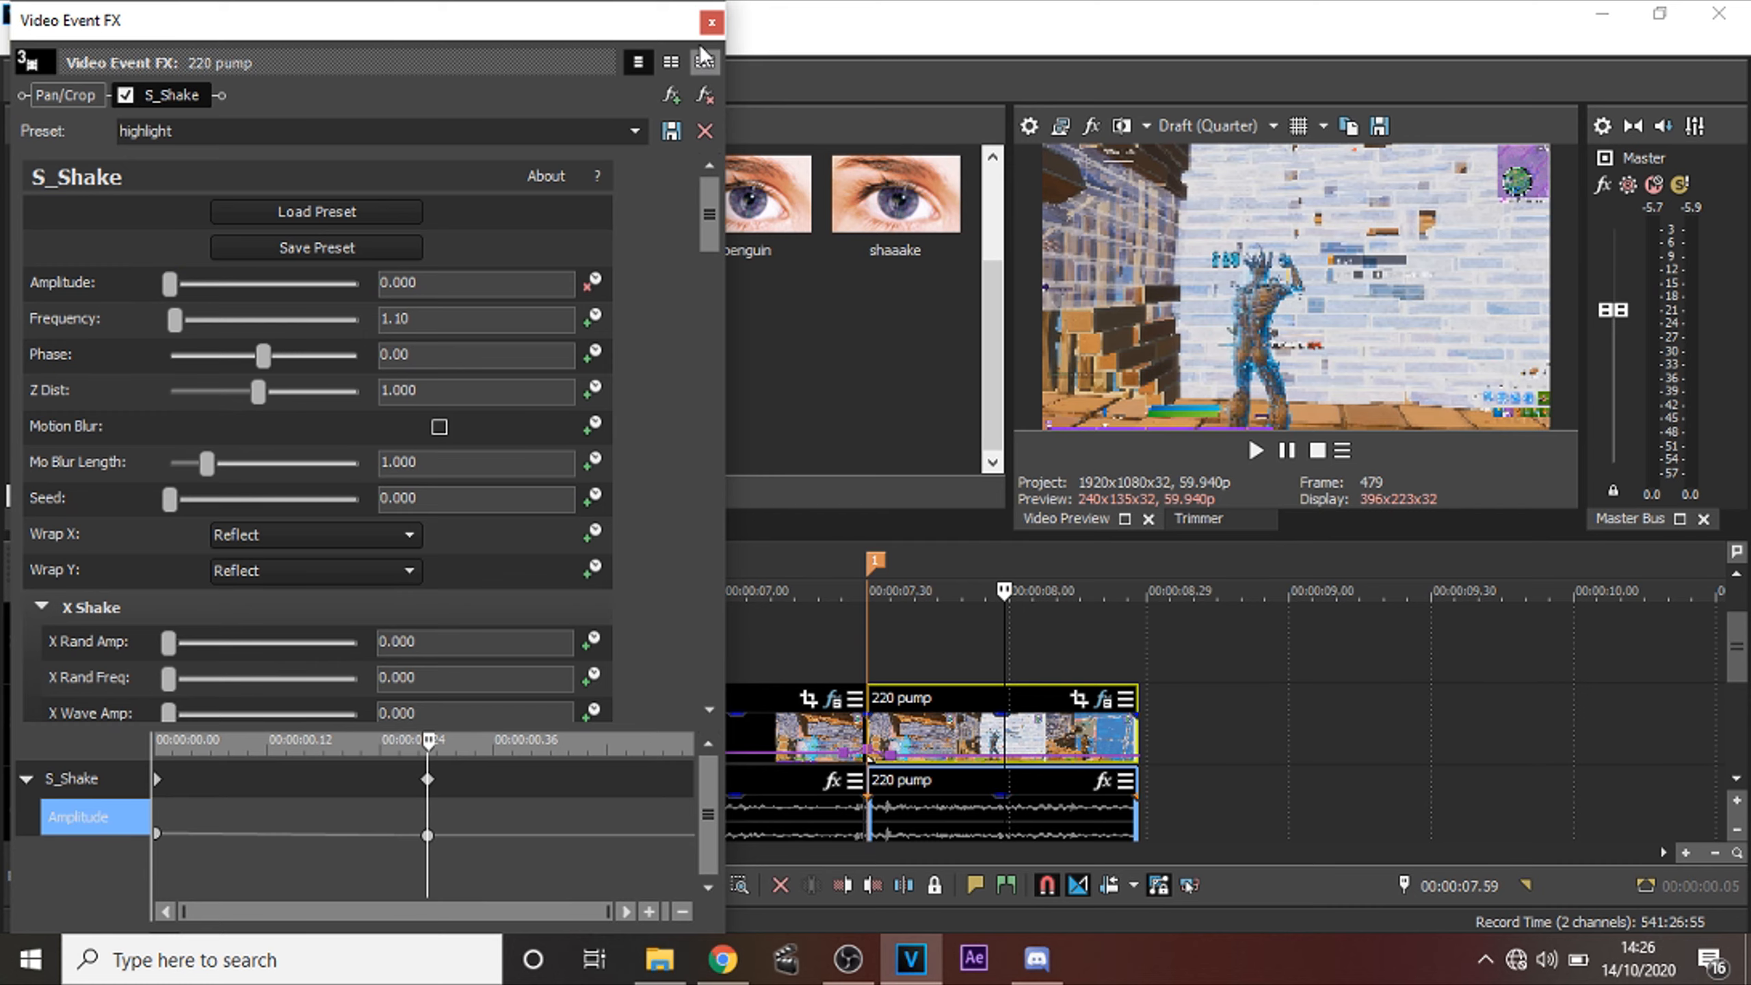
click(711, 22)
Step: Play back the section from 00:00:07.21 across the marker to check the shake
click(822, 644)
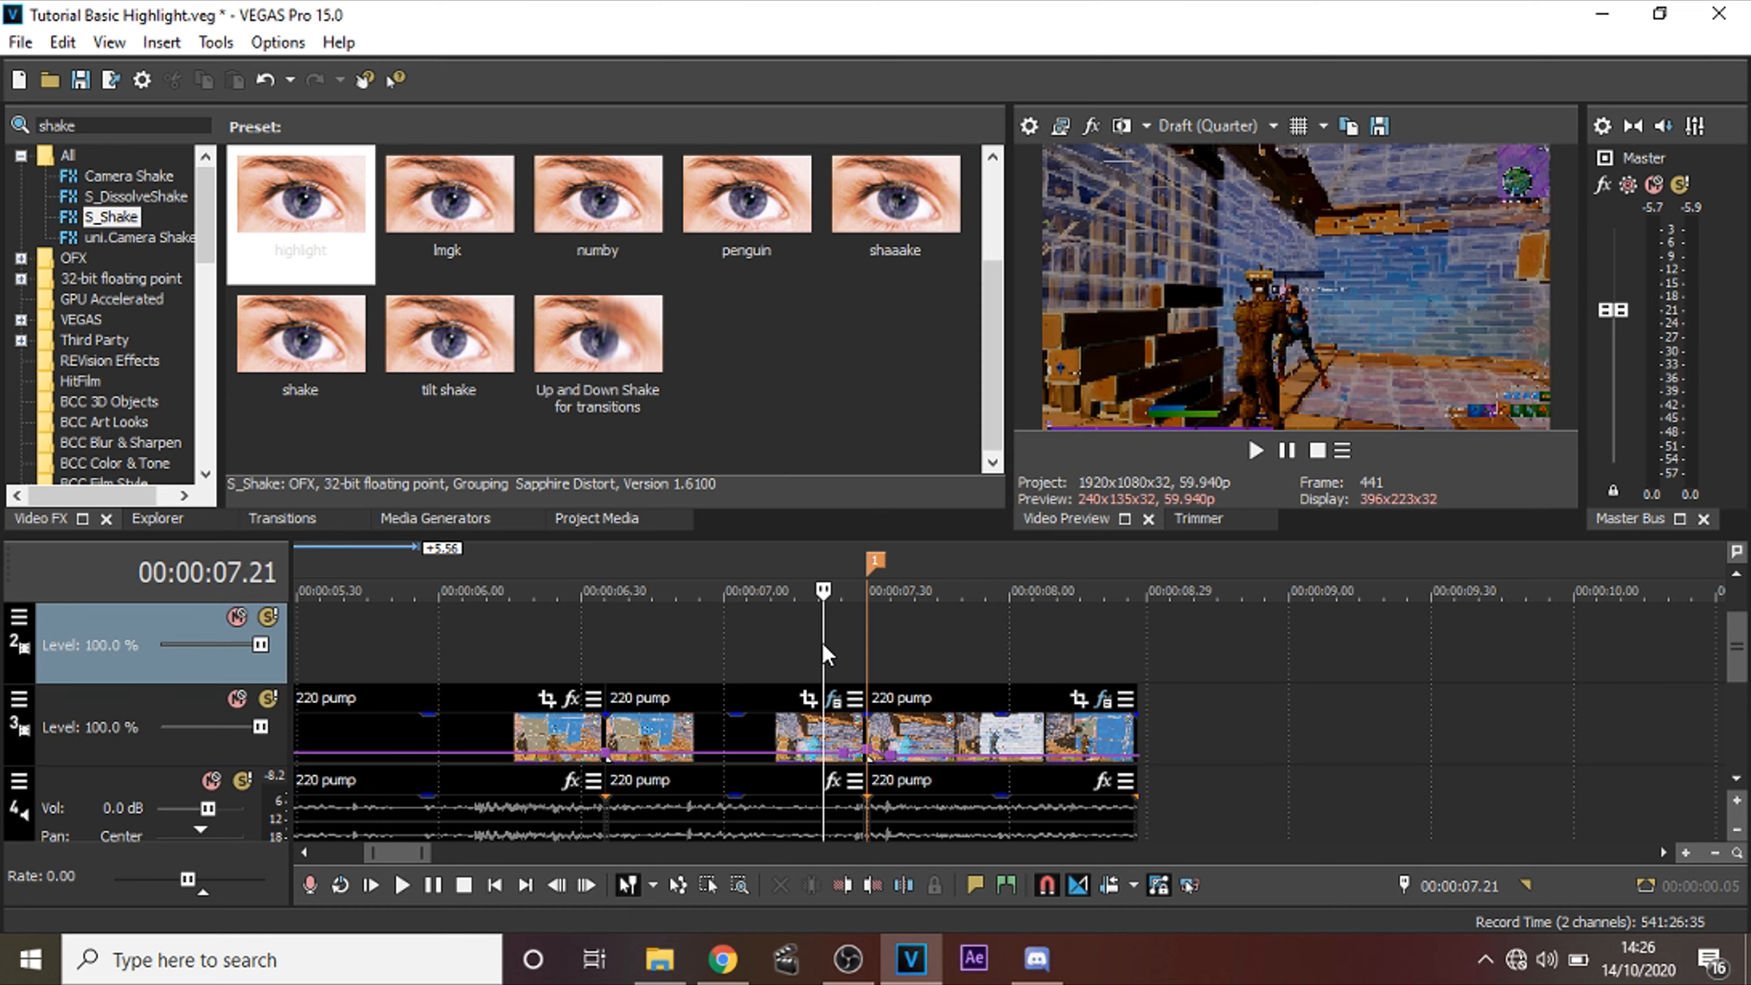
key(space)
key(space)
key(space)
key(space)
key(space)
key(space)
Step: Find the flicker effects and apply S_Flicker with the default preset to the 220 pump clip after the marker
drag(91, 126, 6, 113)
text(flci)
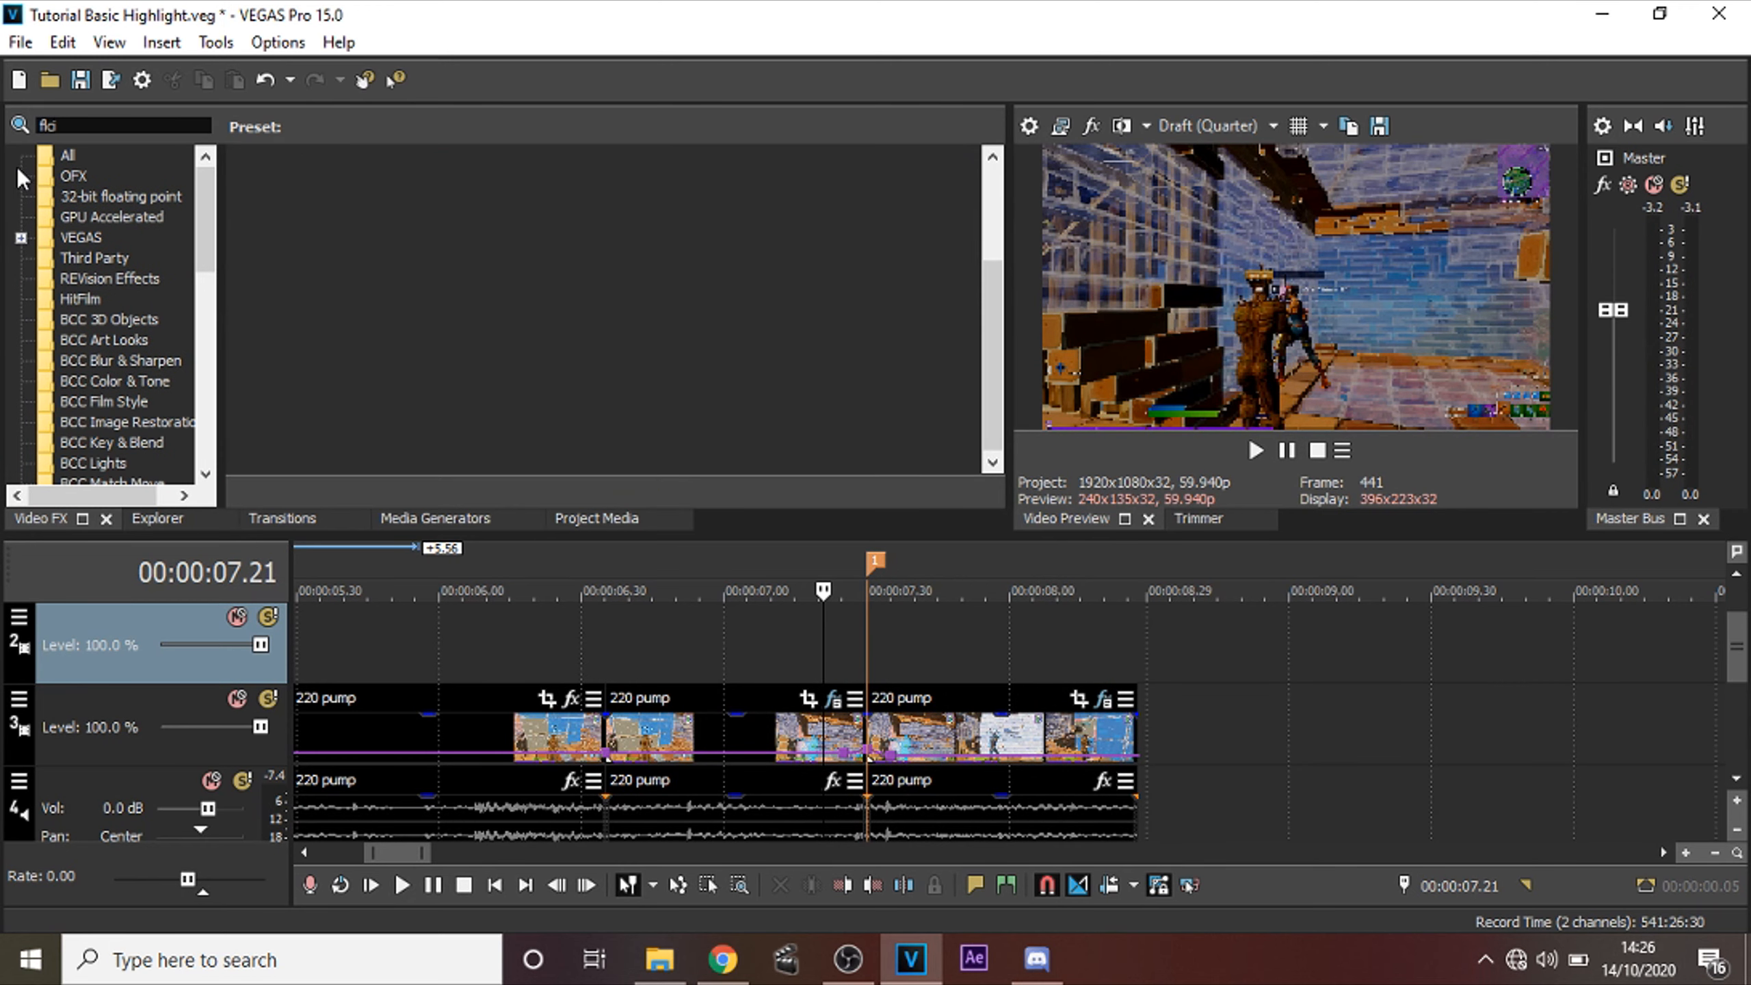
text(cker)
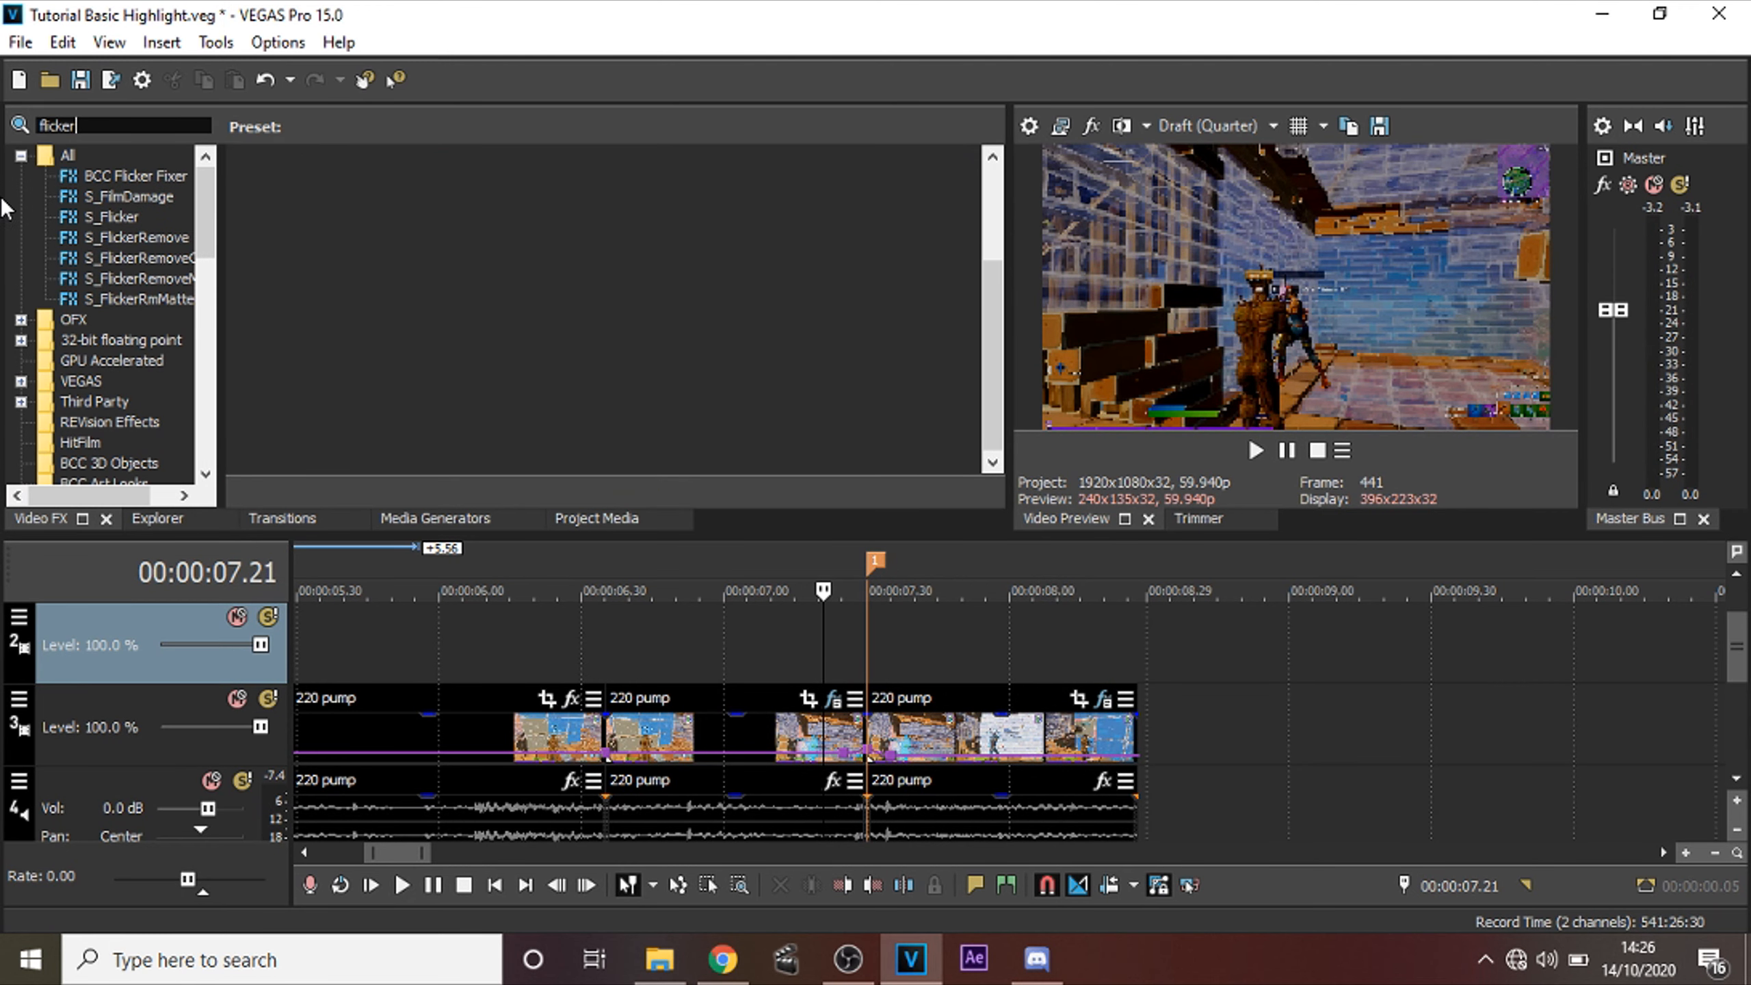
click(115, 211)
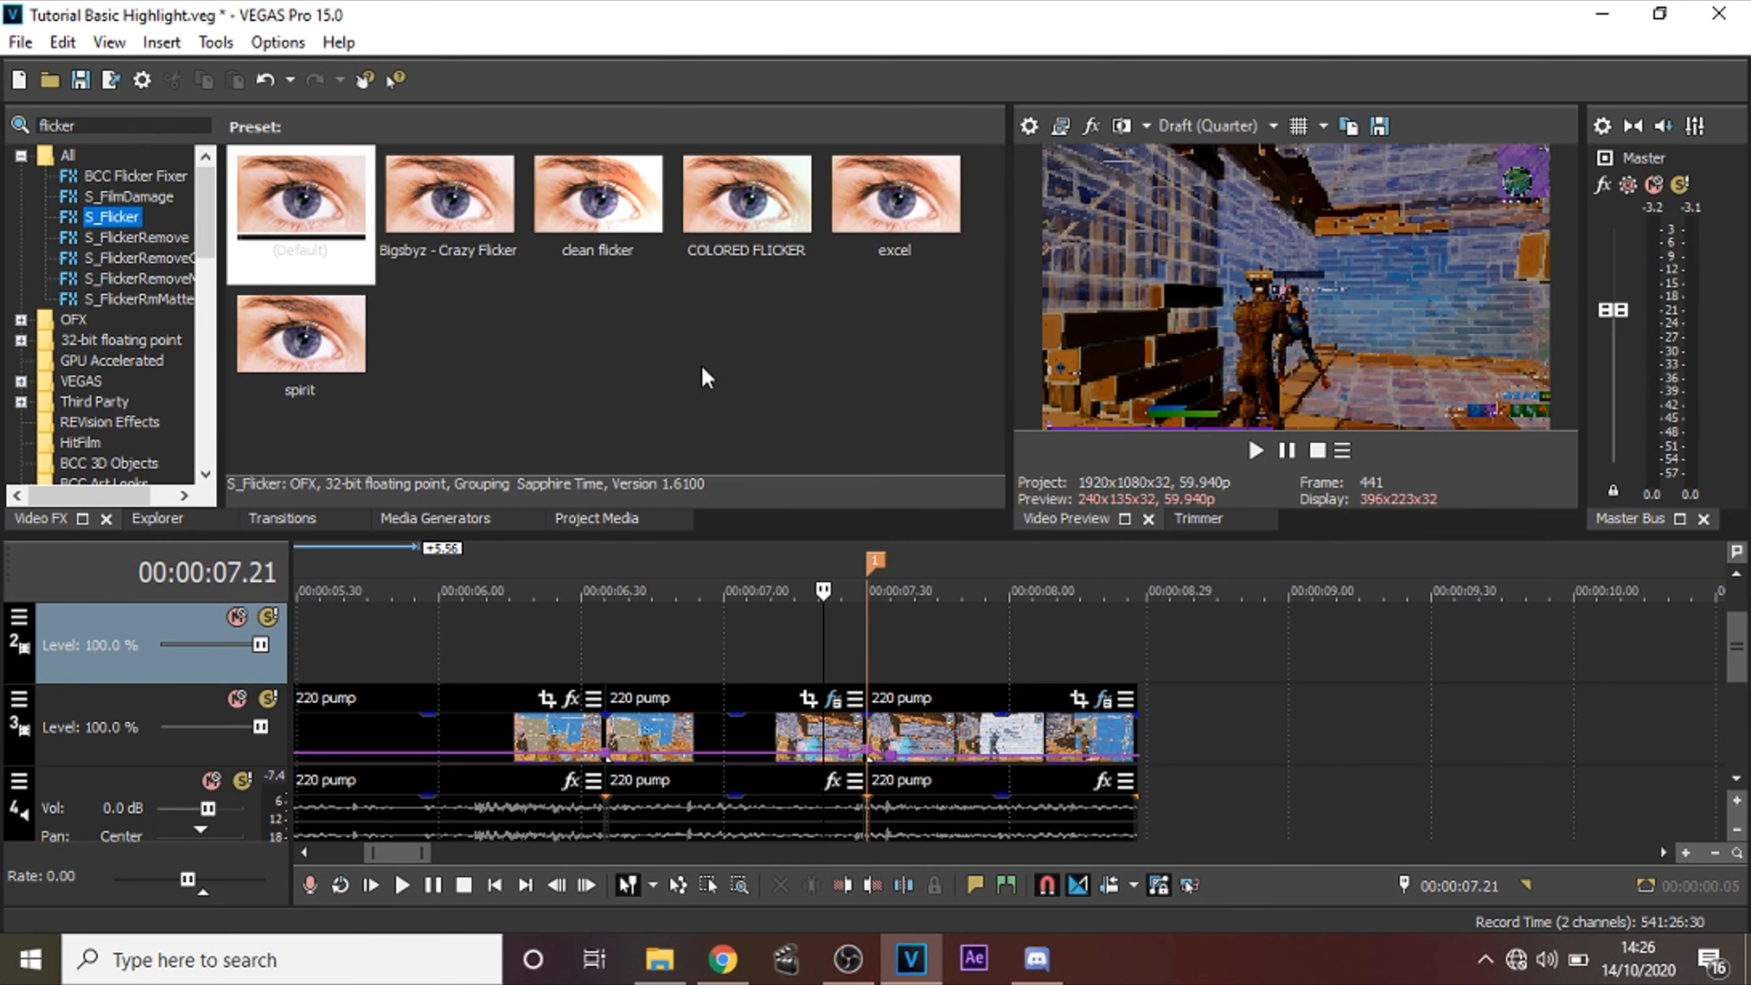
drag(329, 247, 899, 724)
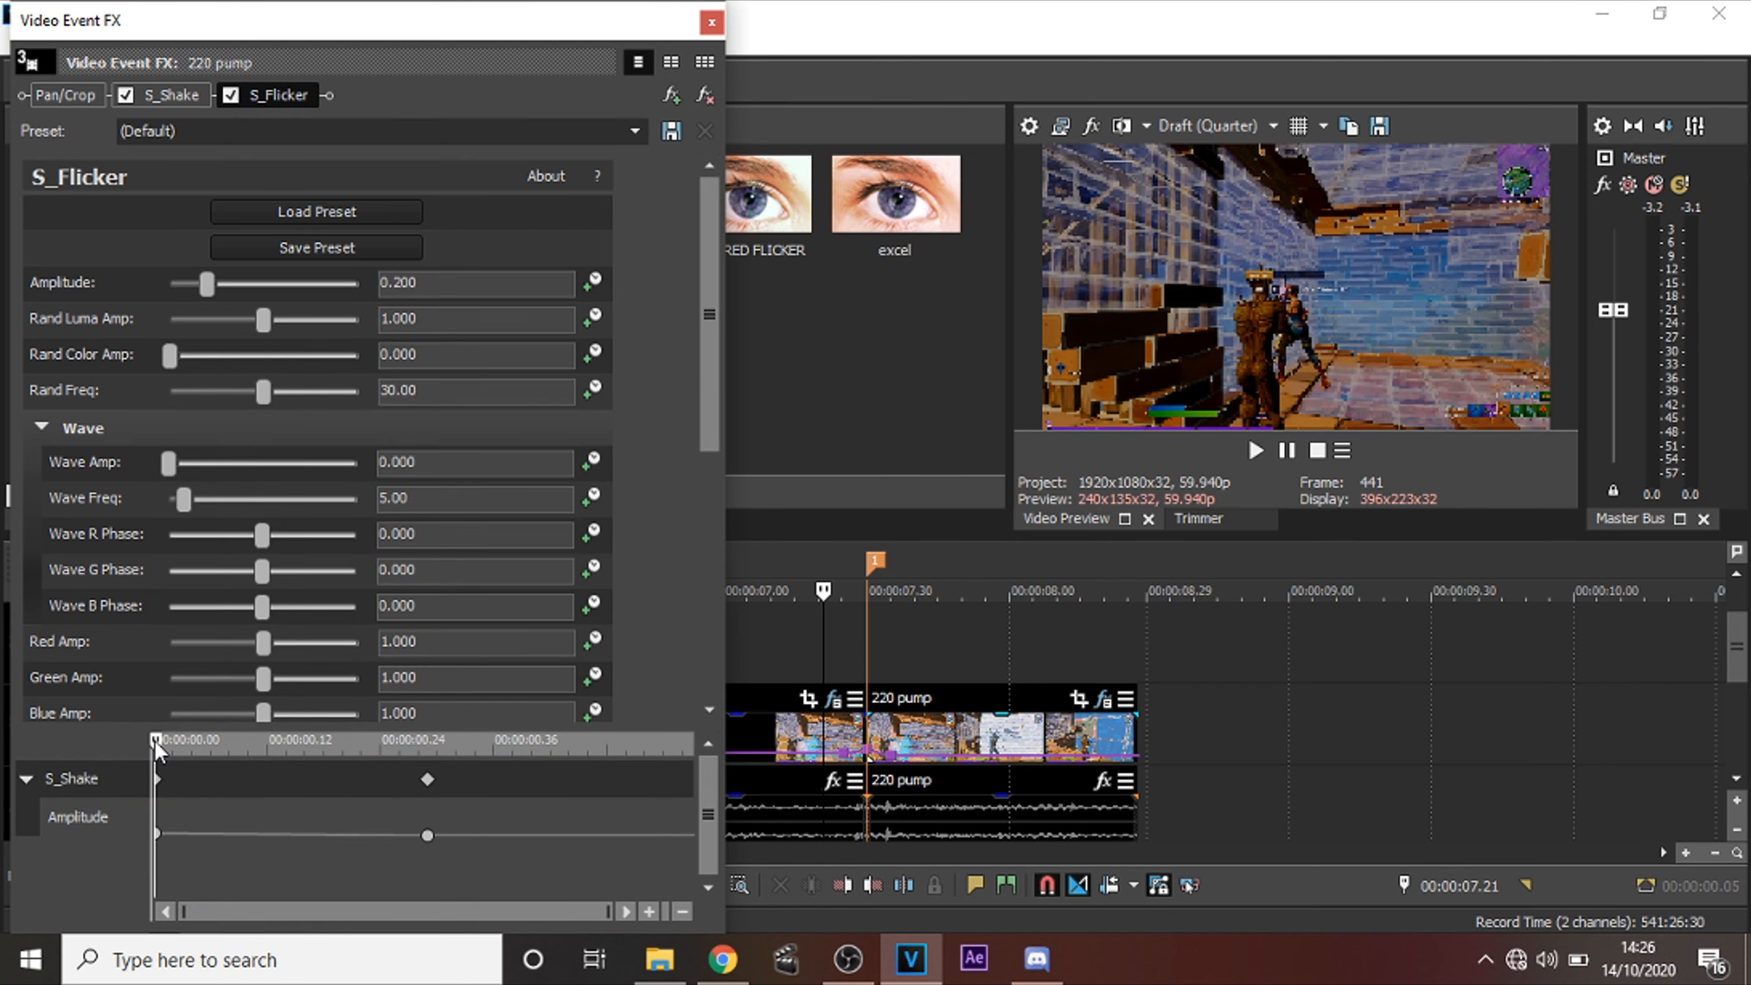
Step: Animate the S_Flicker Amplitude from the clip's start down to its minimum at 00:00:07.59, and close the effect settings
drag(157, 750, 22, 740)
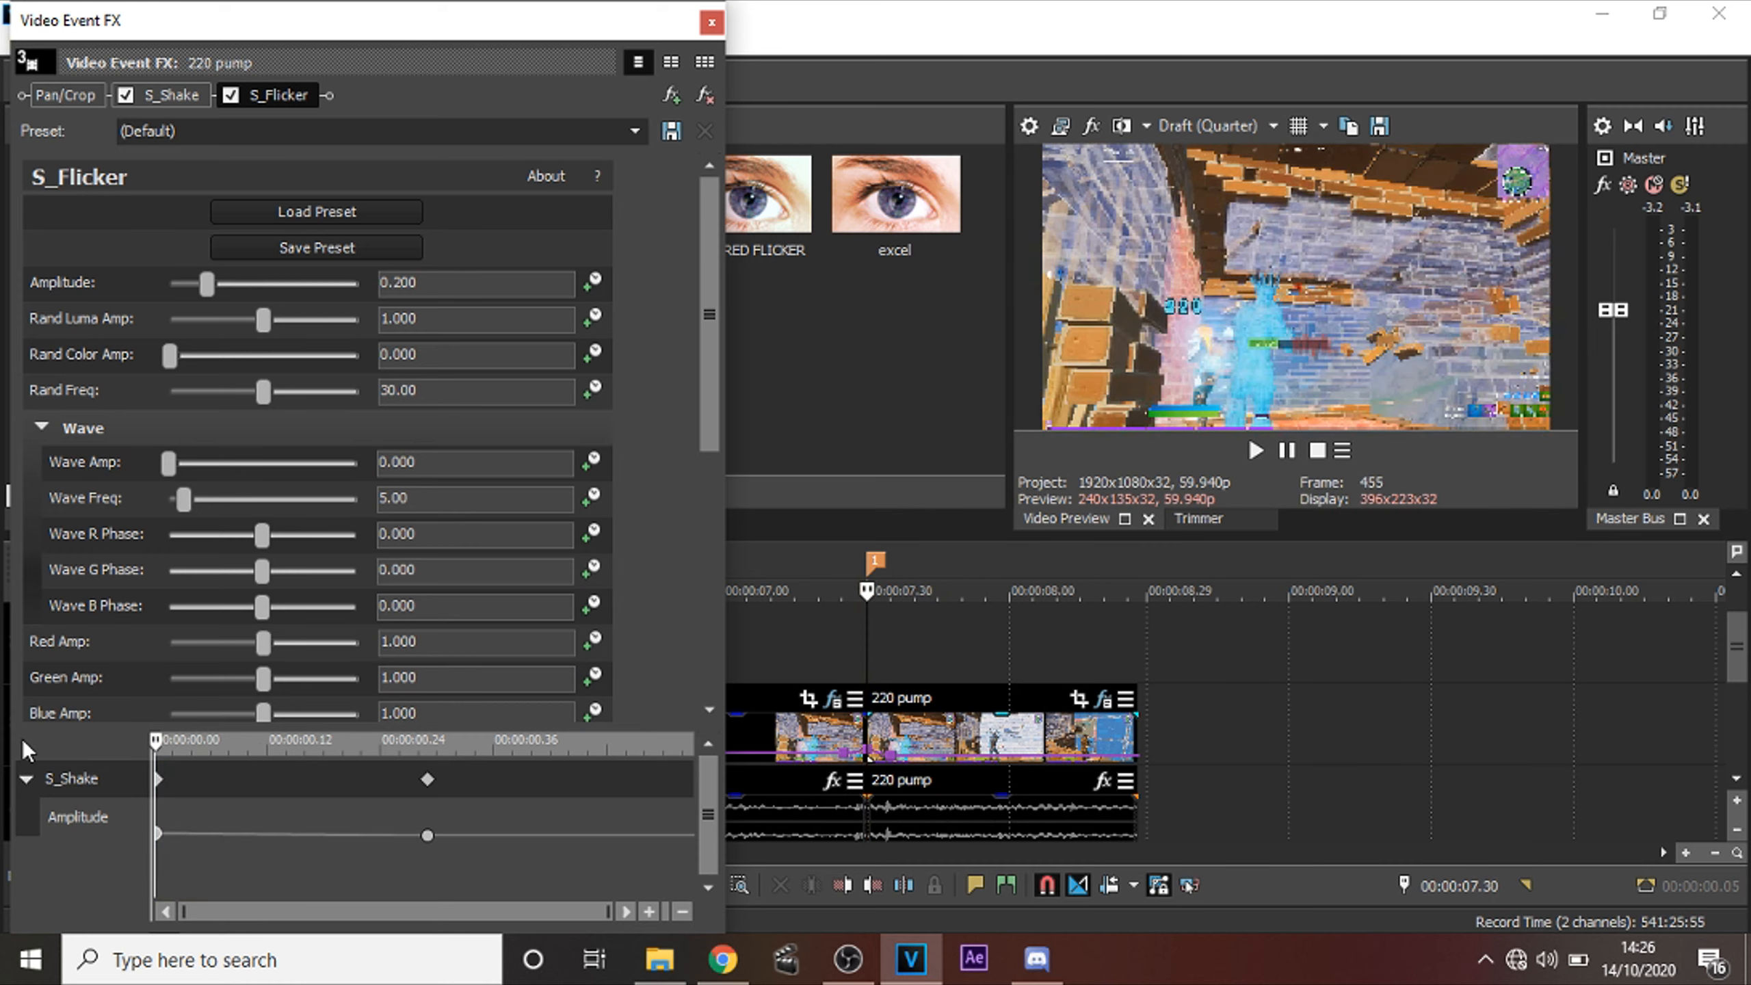
click(593, 282)
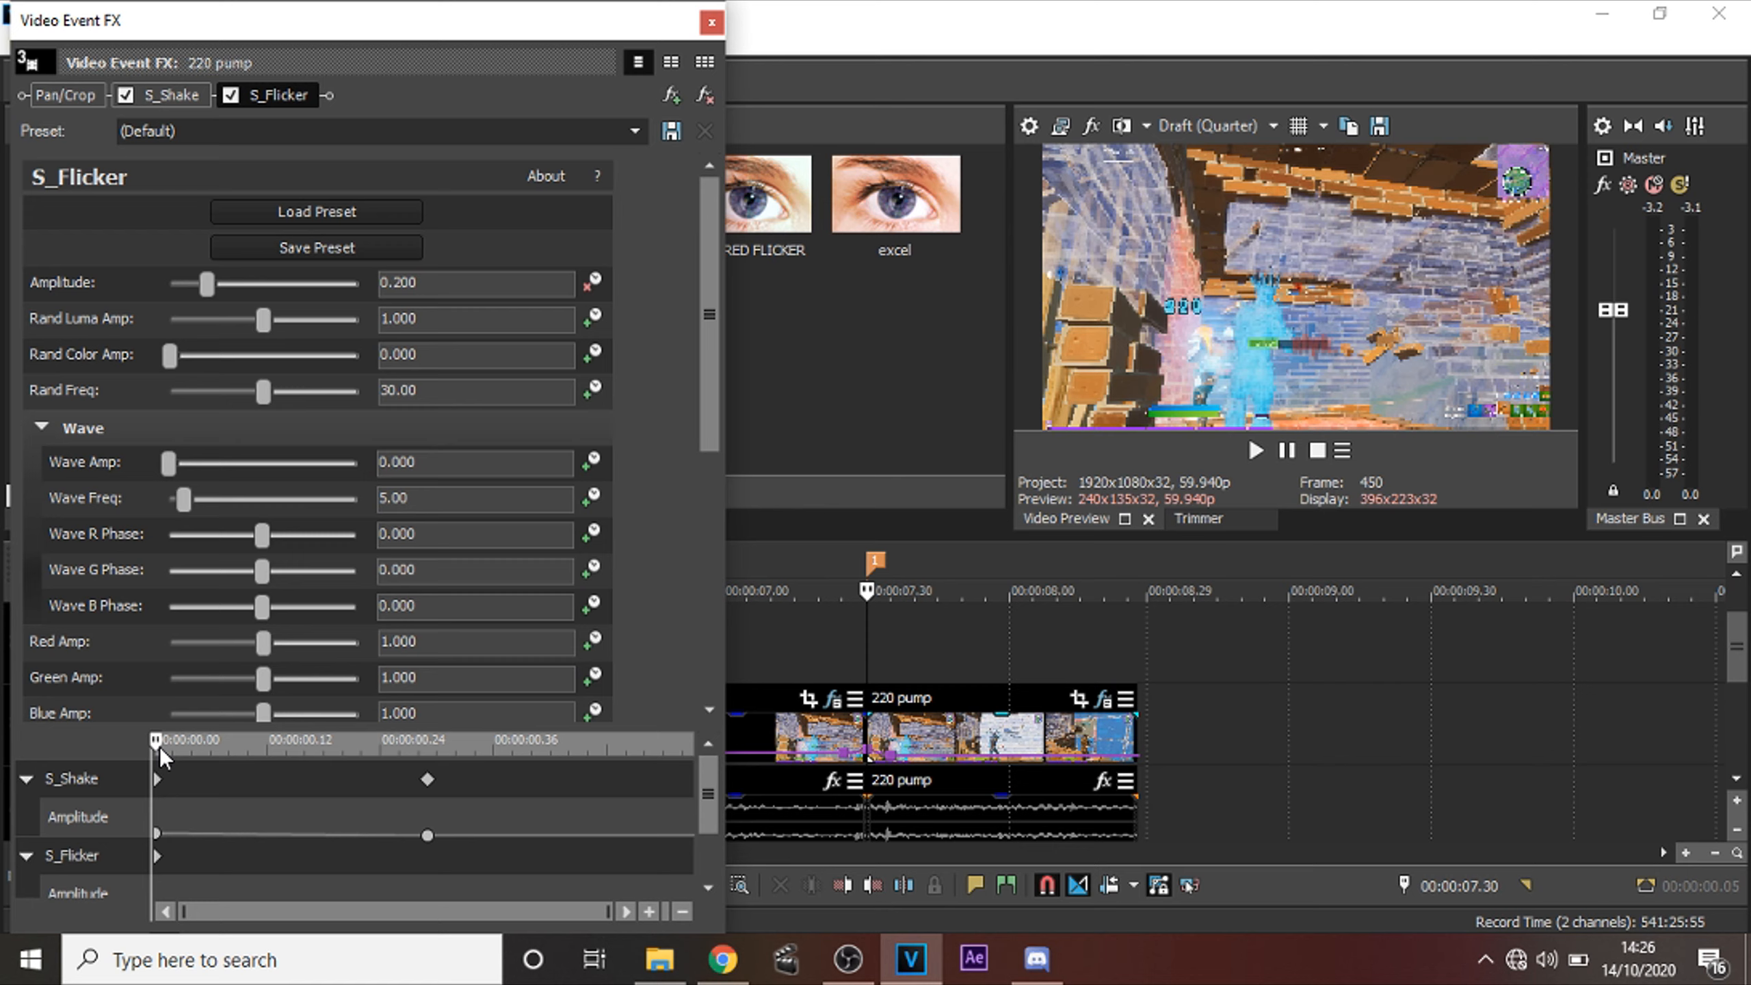
drag(159, 747, 428, 747)
click(437, 741)
drag(202, 282, 73, 285)
click(710, 23)
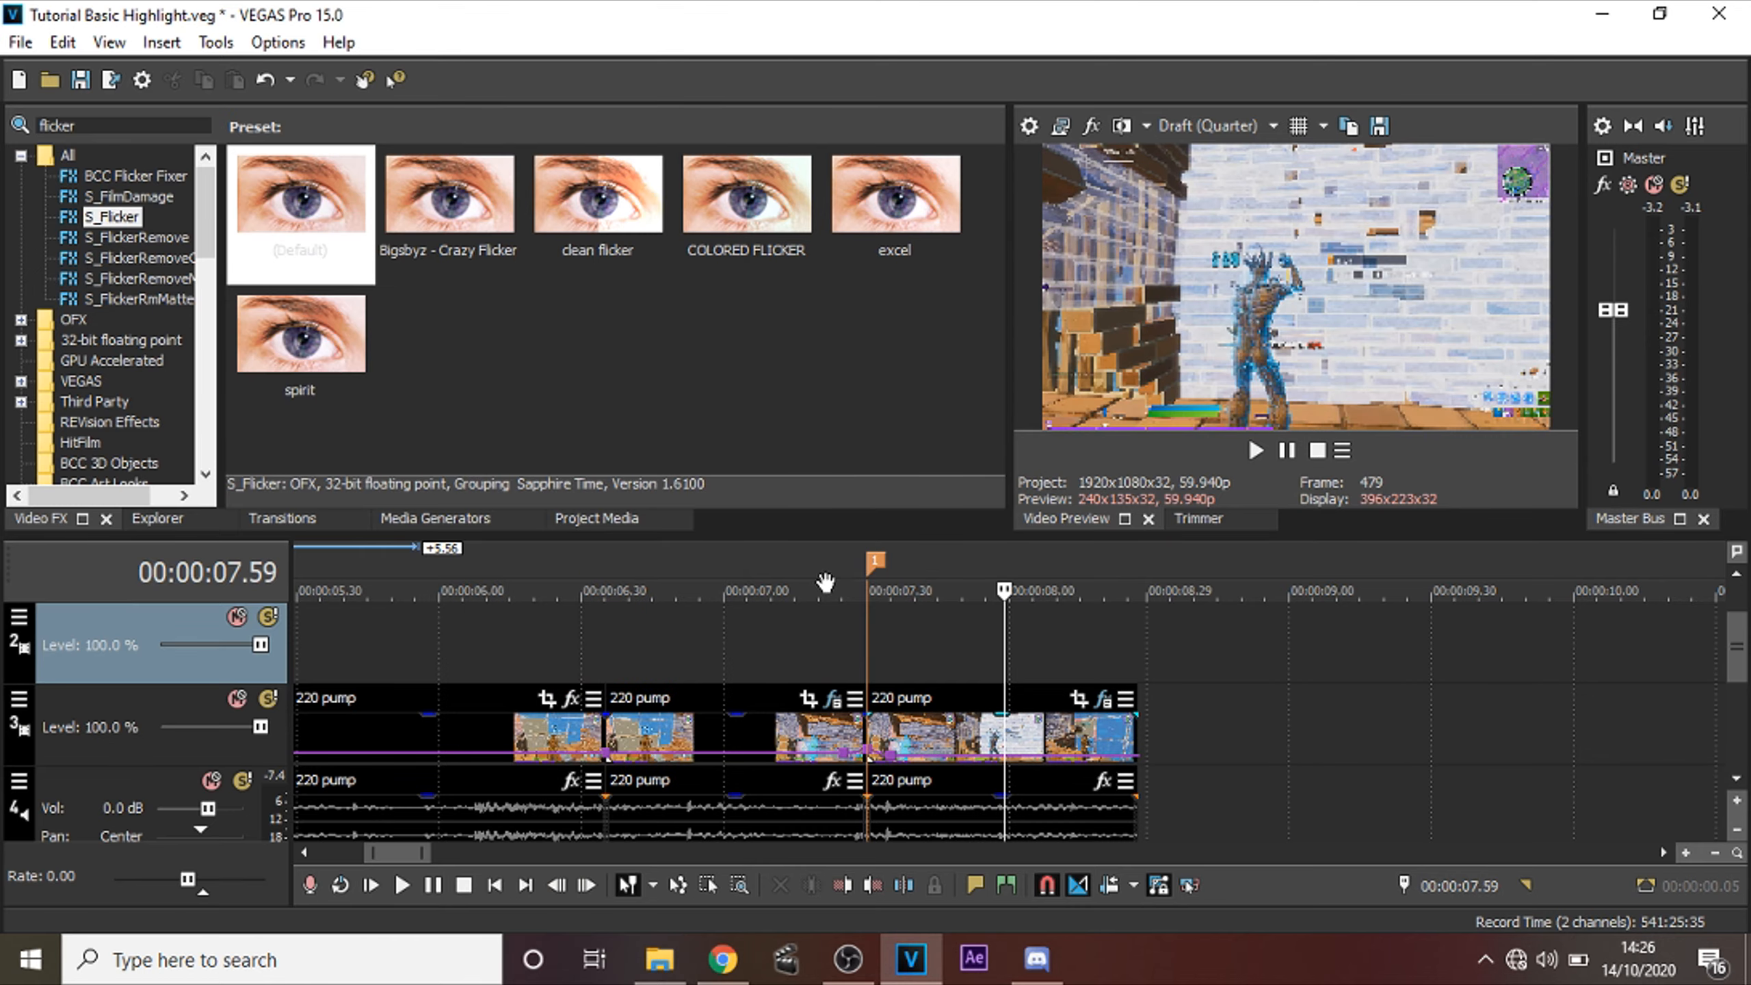
Step: Play back the section from 00:00:07.23 across the marker to check the flicker, and save the project
click(834, 626)
key(space)
key(space)
key(space)
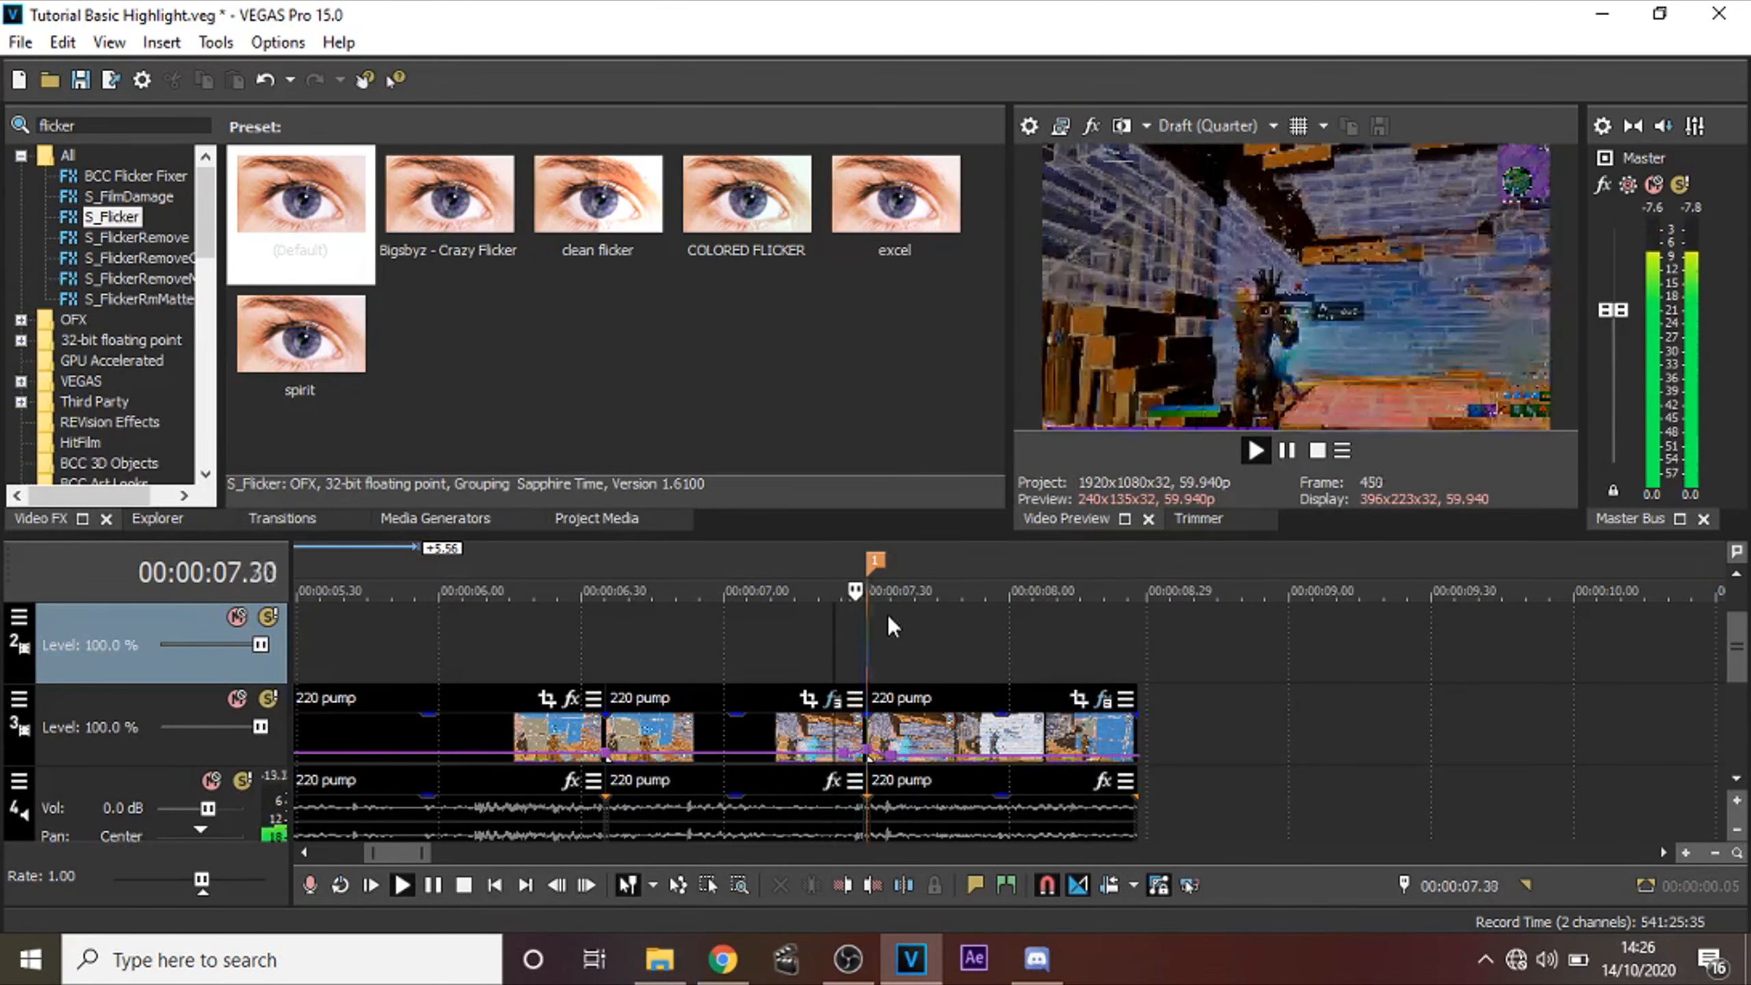
key(space)
key(space)
key(space)
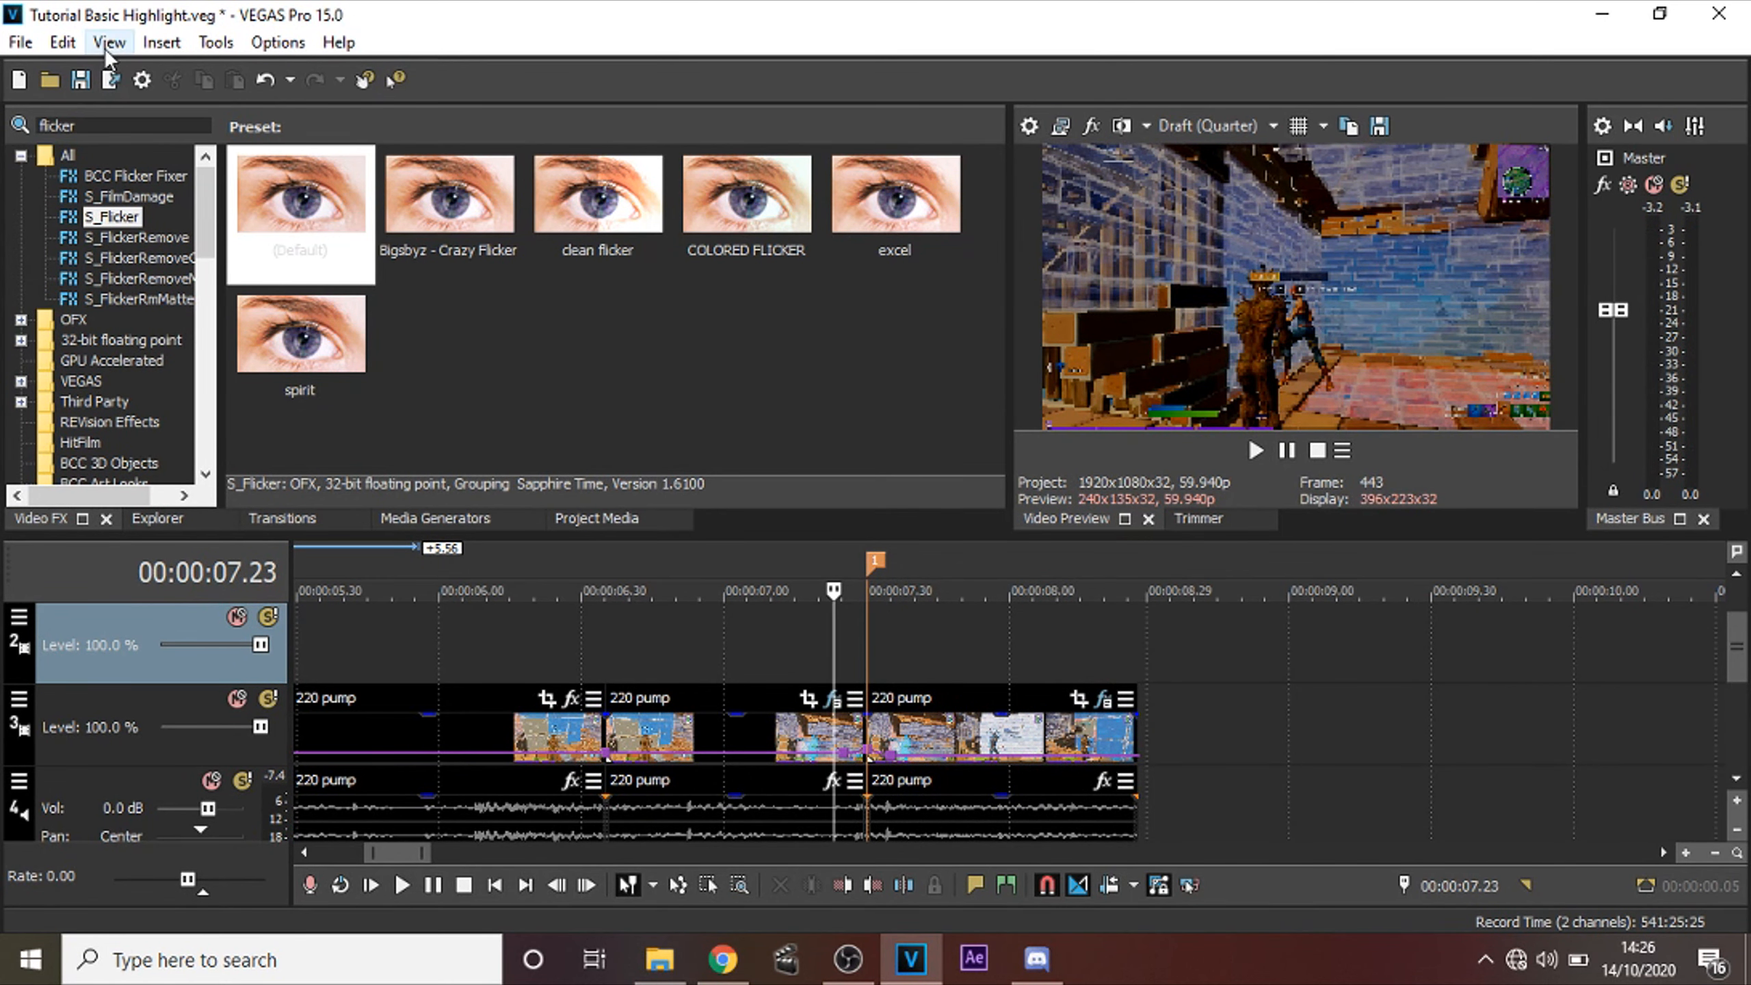
click(80, 79)
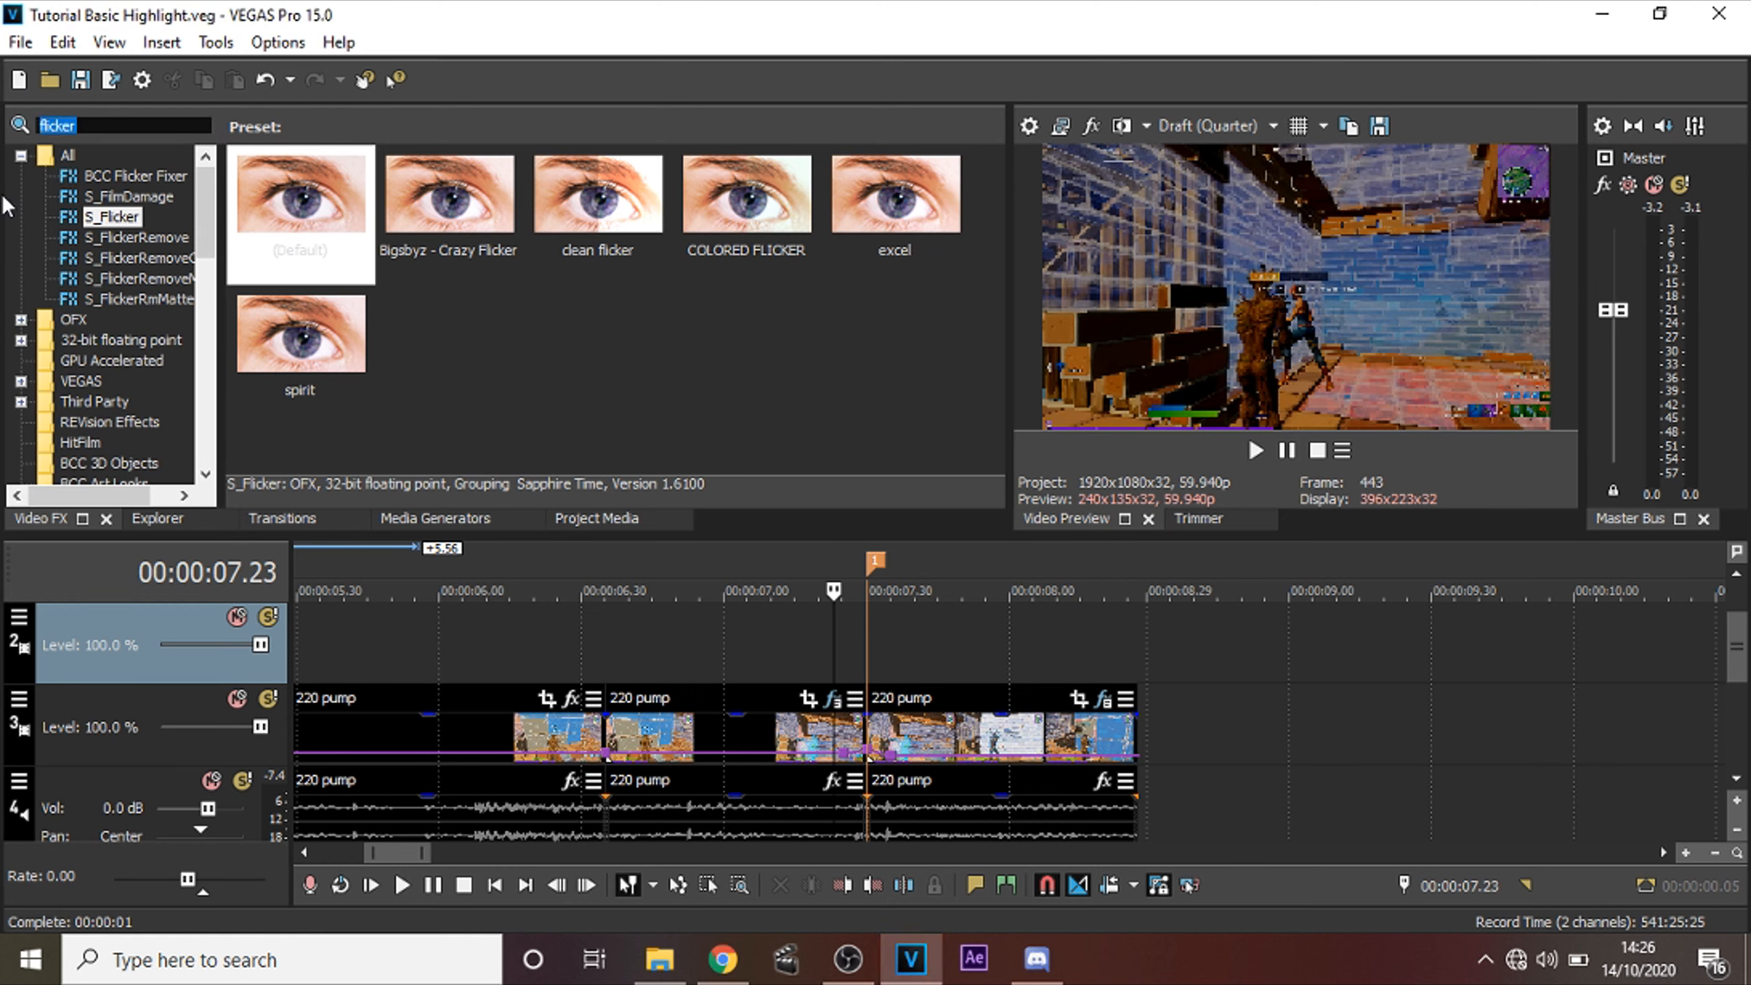
Step: Find the glow effects and apply S_Glow with the "use for tut" preset to the 220 pump clip after the marker
text(glow)
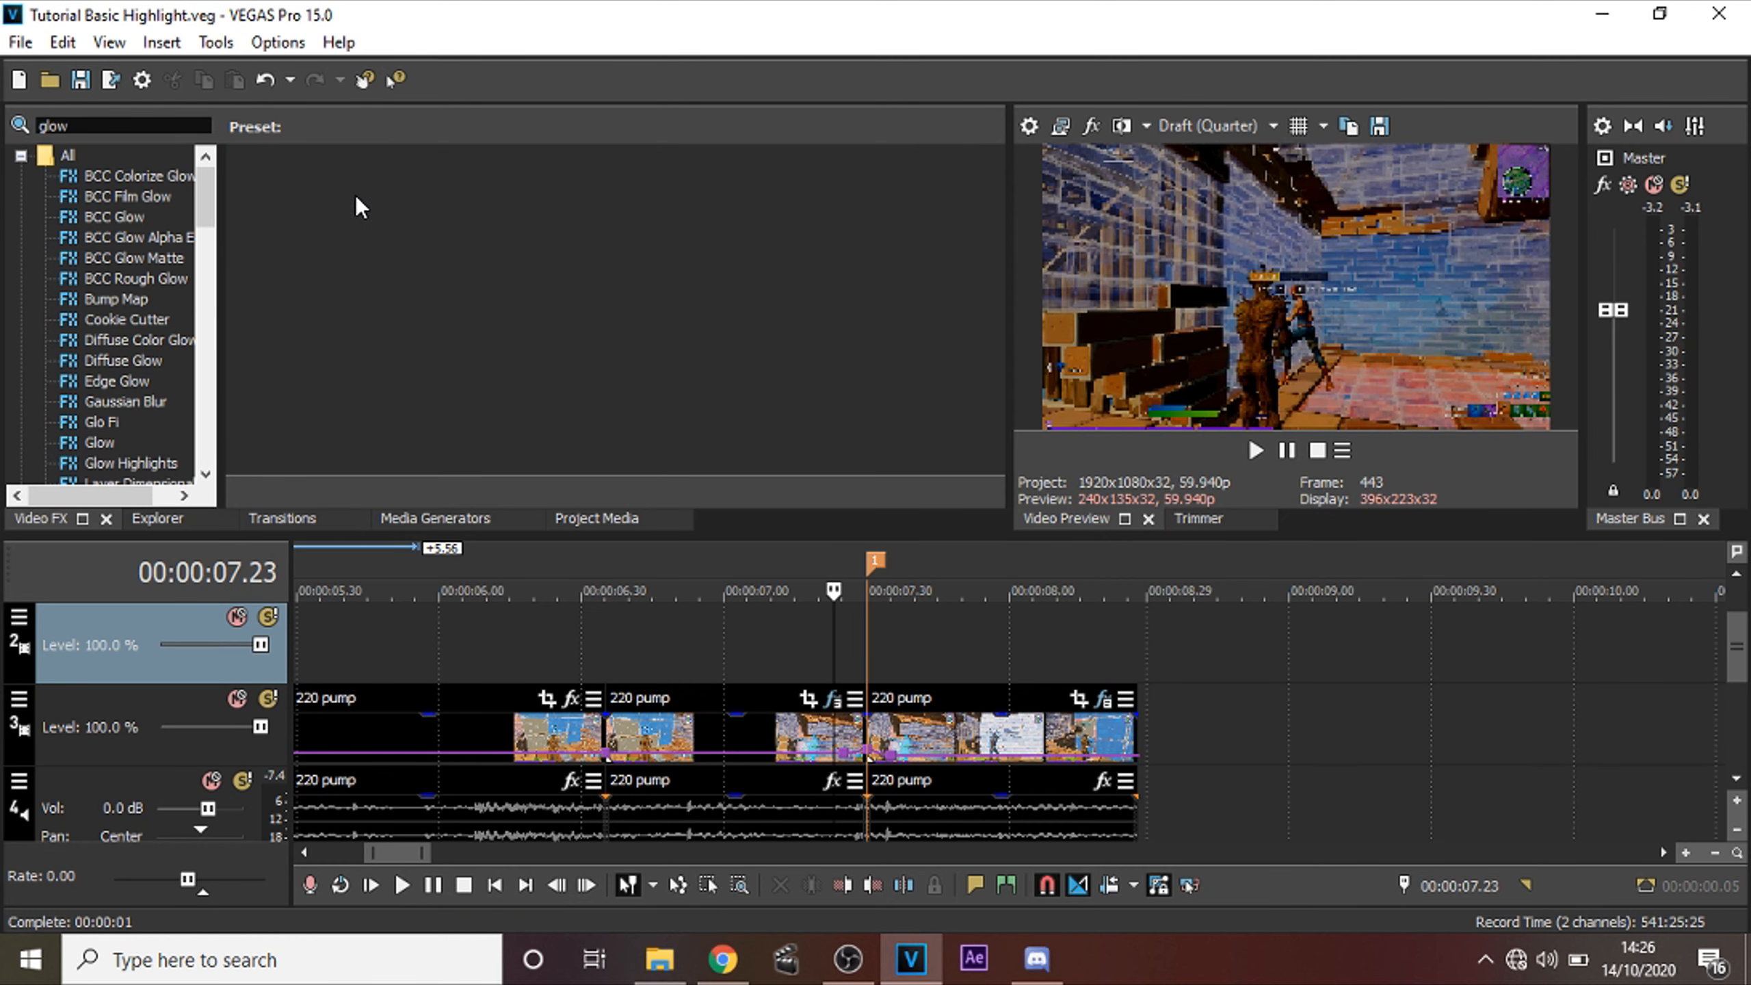
scroll(197, 271, down, 2)
click(117, 422)
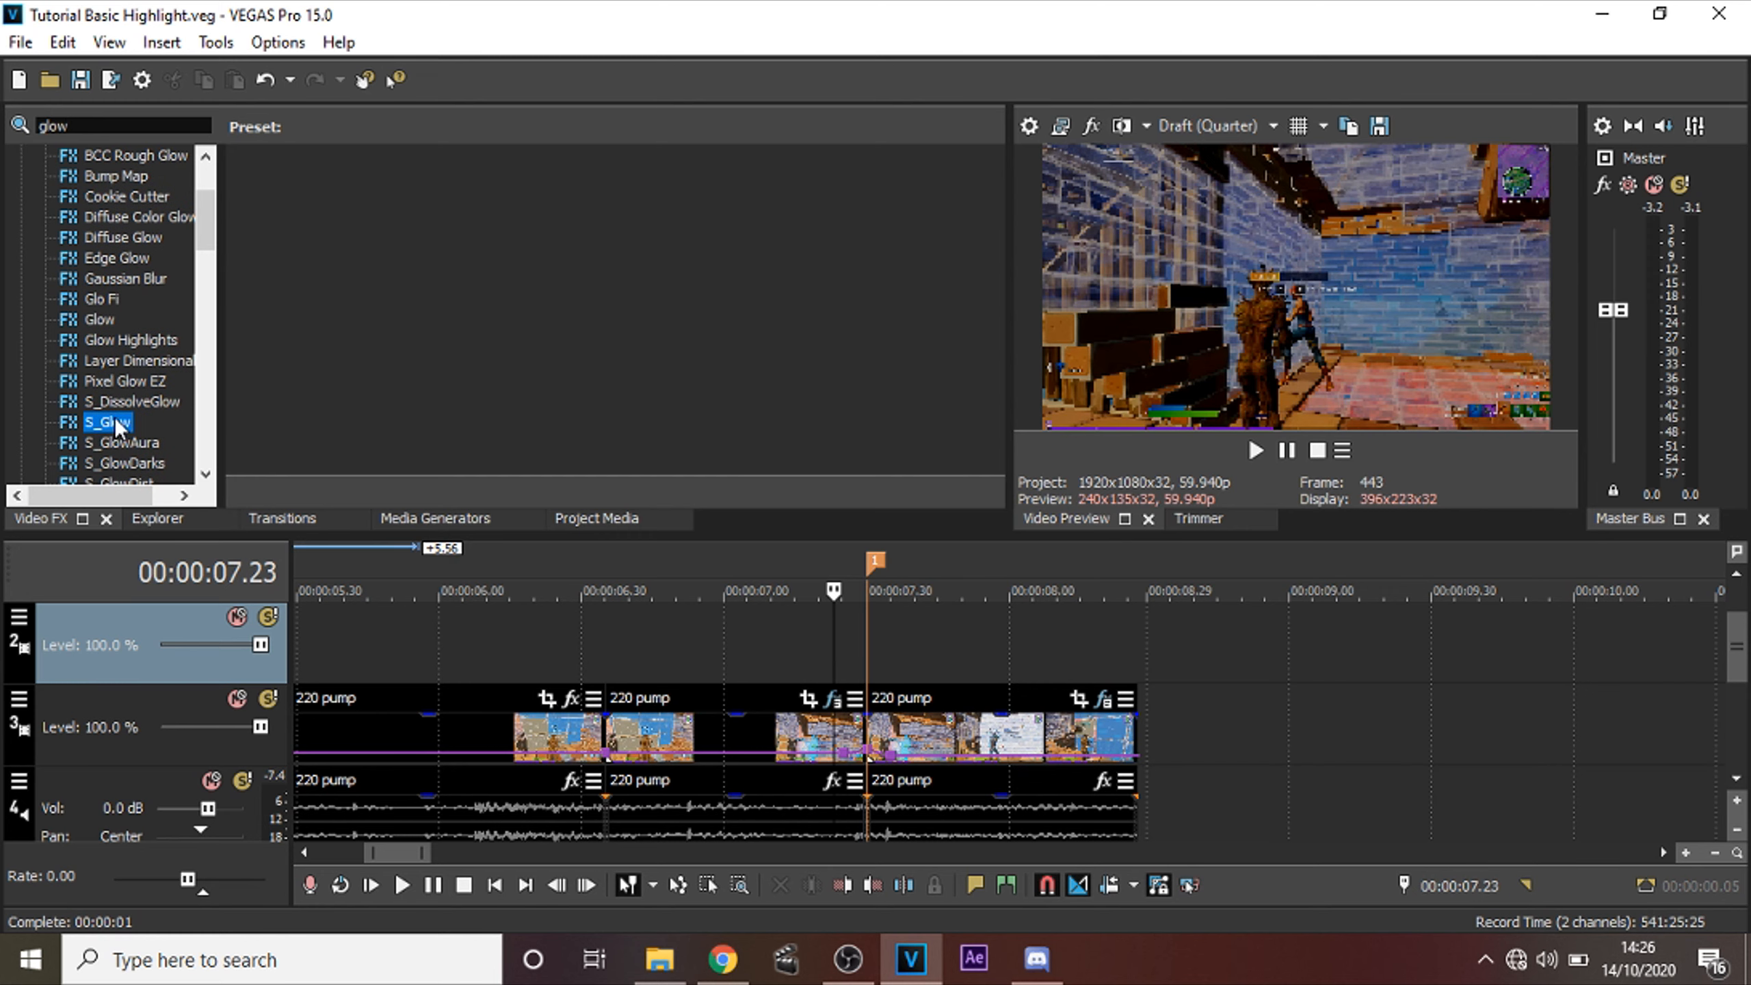
drag(597, 335, 982, 737)
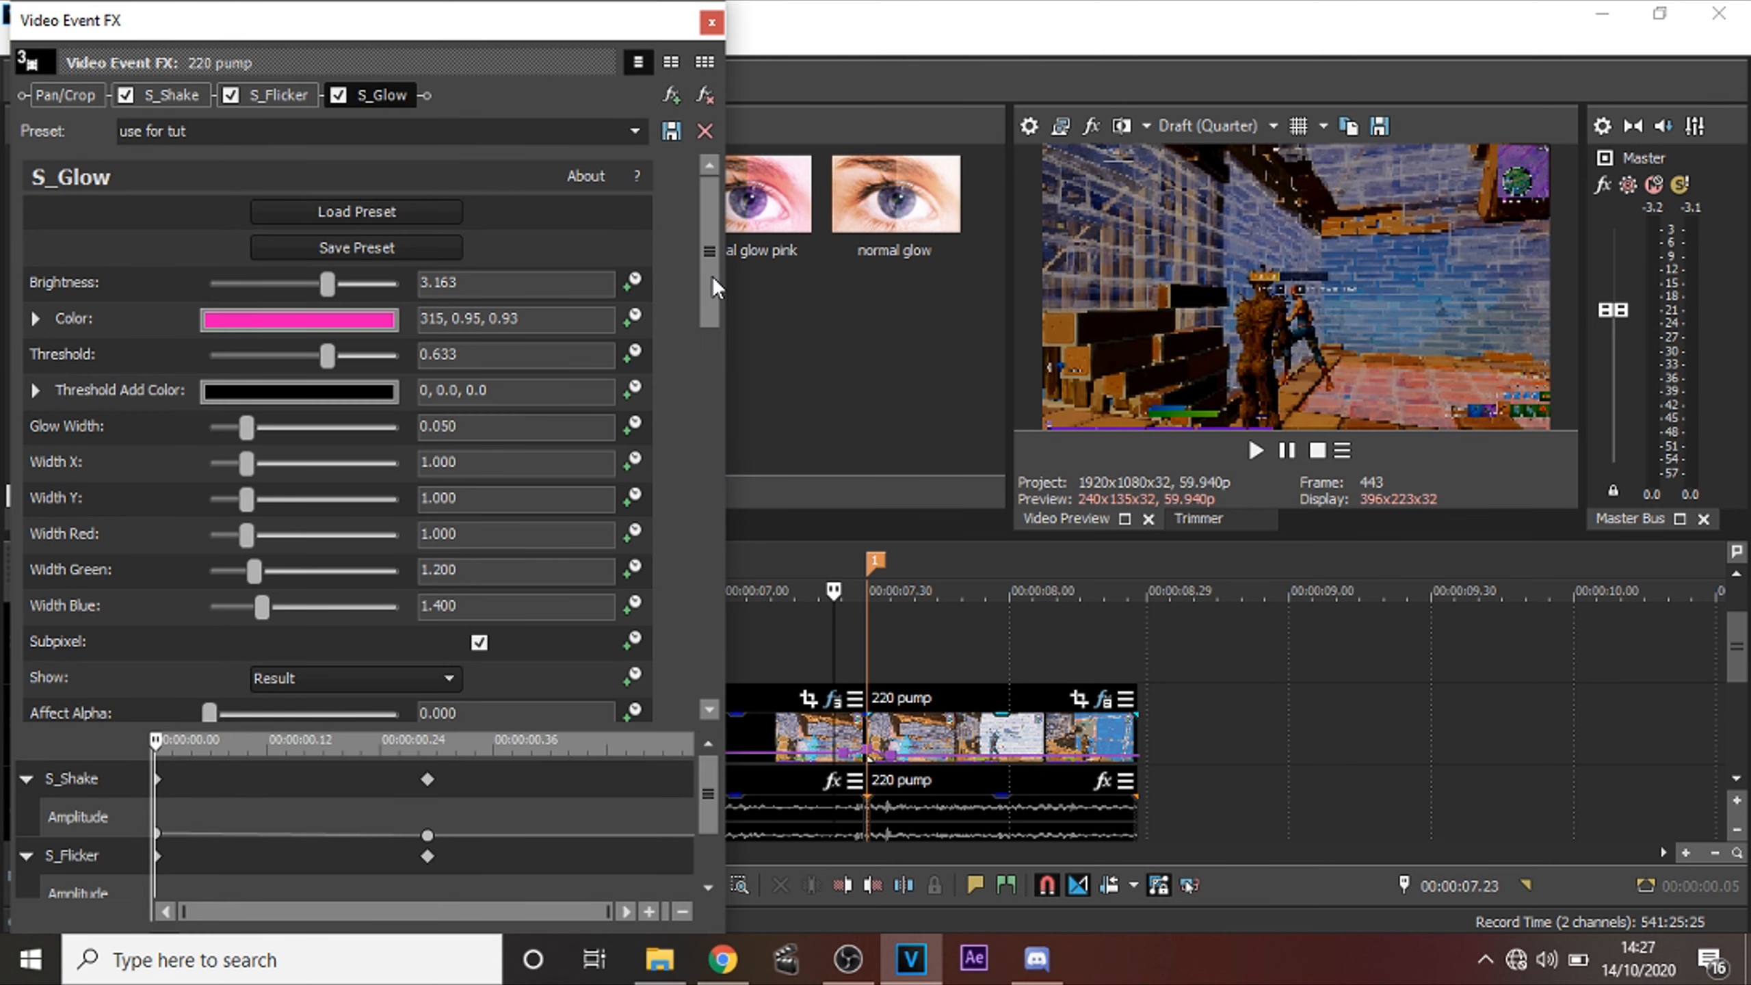
Step: Animate the S_Glow Brightness from the clip's start down to its minimum at 00:00:07.59, and close the effect settings
mouse_move(711, 276)
mouse_down()
mouse_move(694, 470)
mouse_move(711, 659)
mouse_move(687, 378)
mouse_move(699, 254)
mouse_up()
click(635, 283)
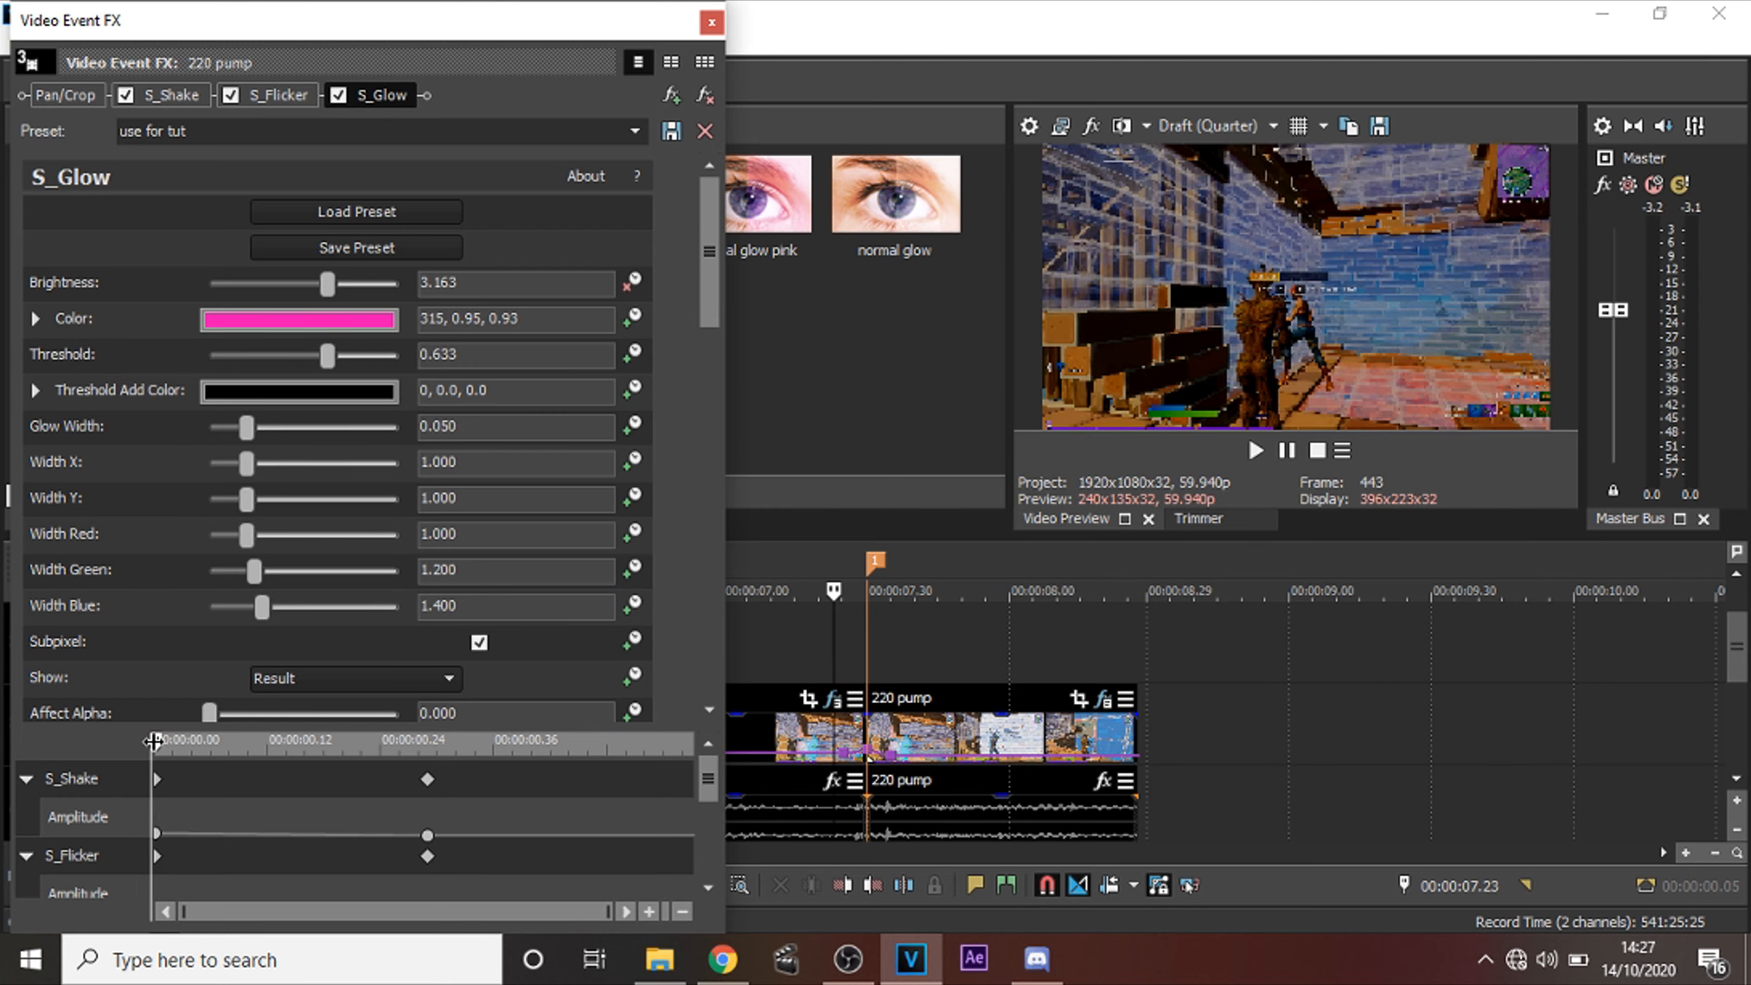
drag(156, 745, 427, 759)
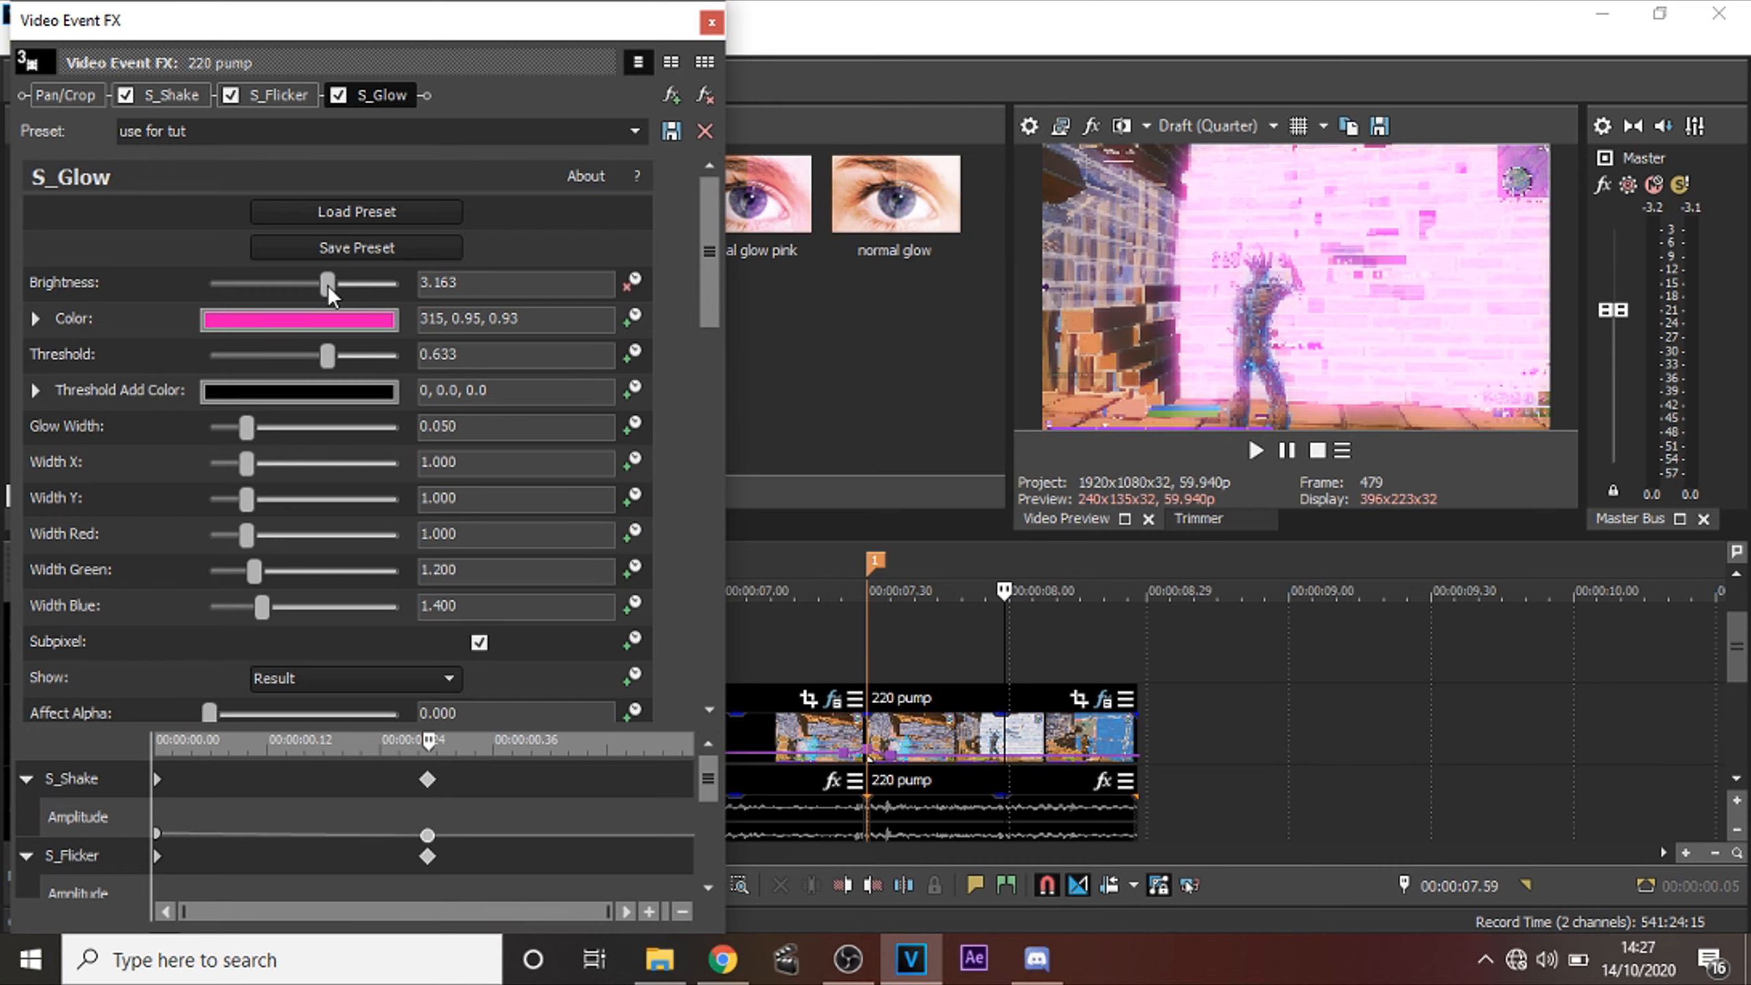
drag(329, 284, 4, 281)
click(711, 23)
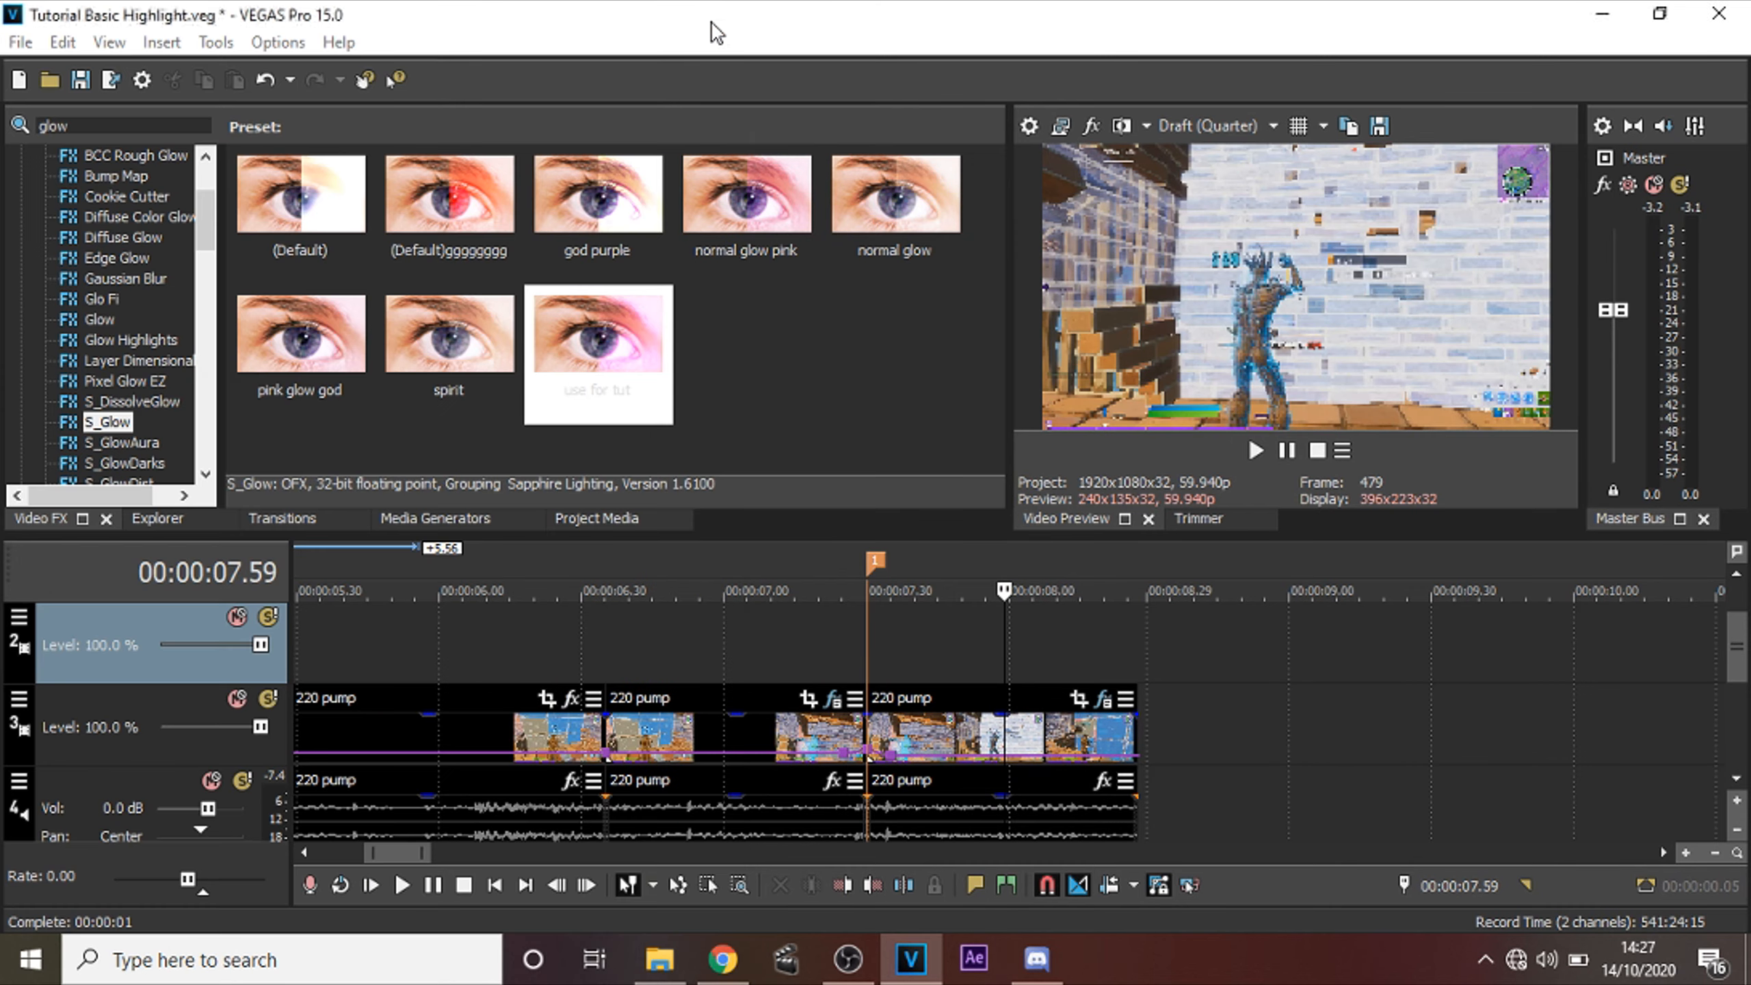
Step: Play back the section from 00:00:06.31 and again from 00:00:07.25 across the marker to check the glow
click(827, 641)
click(778, 641)
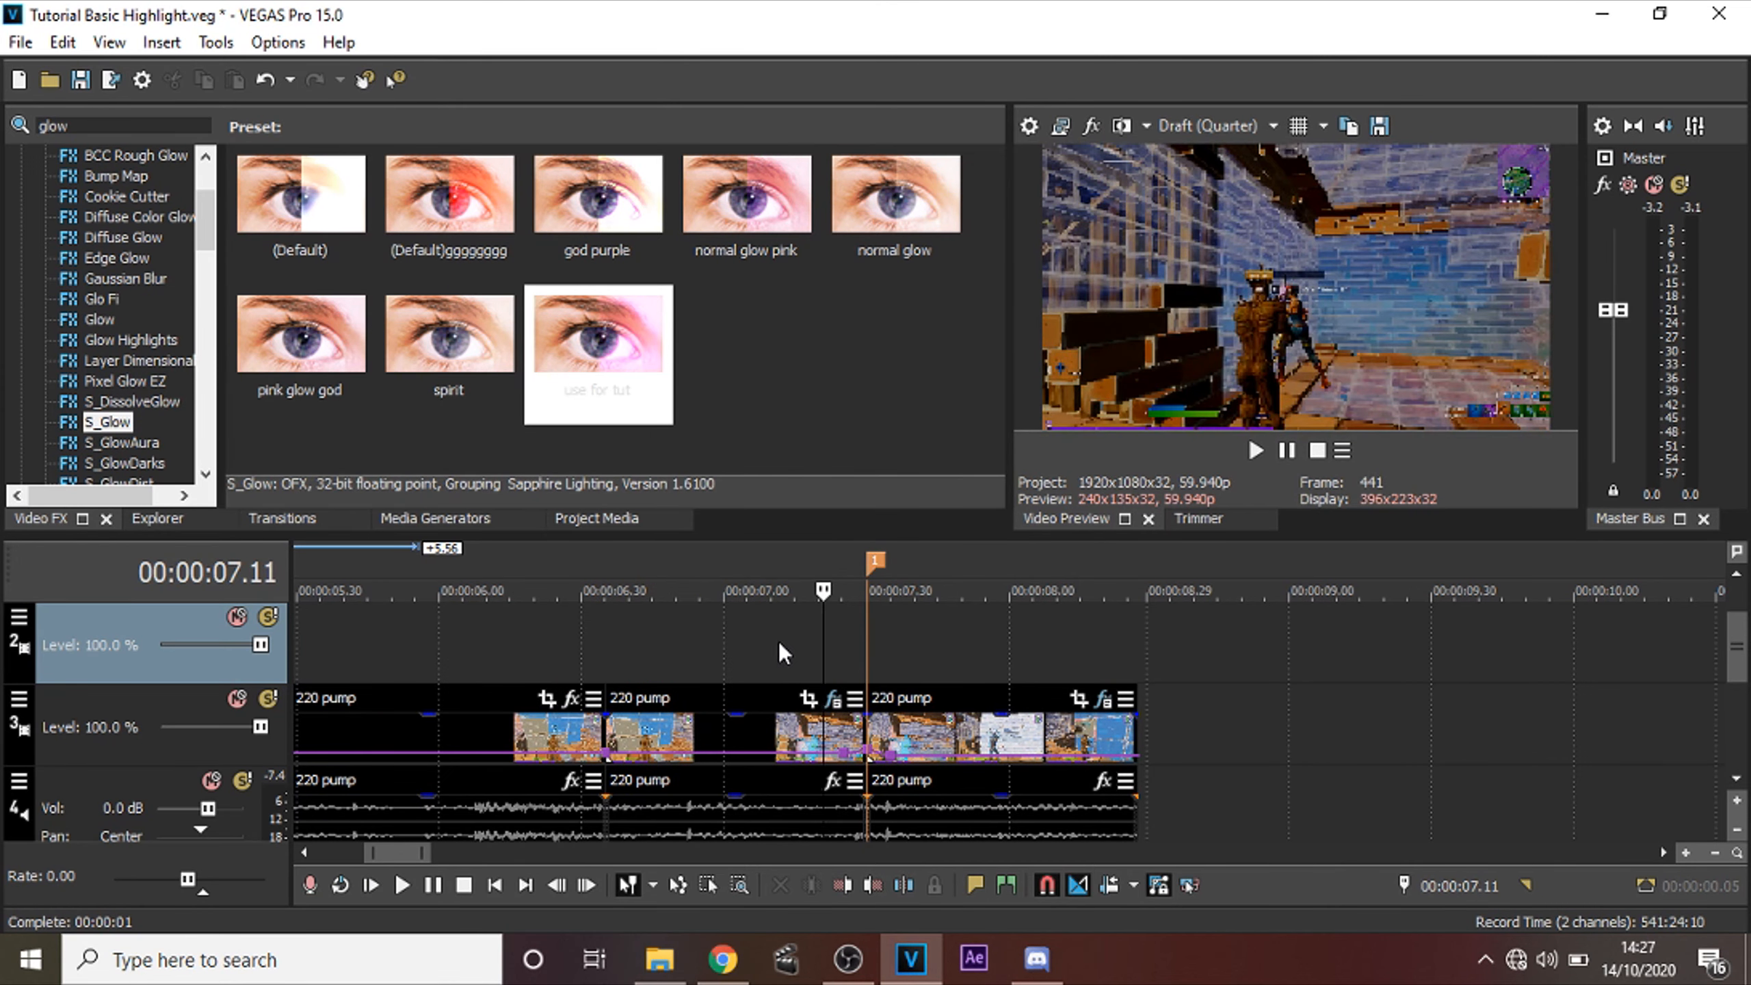
key(space)
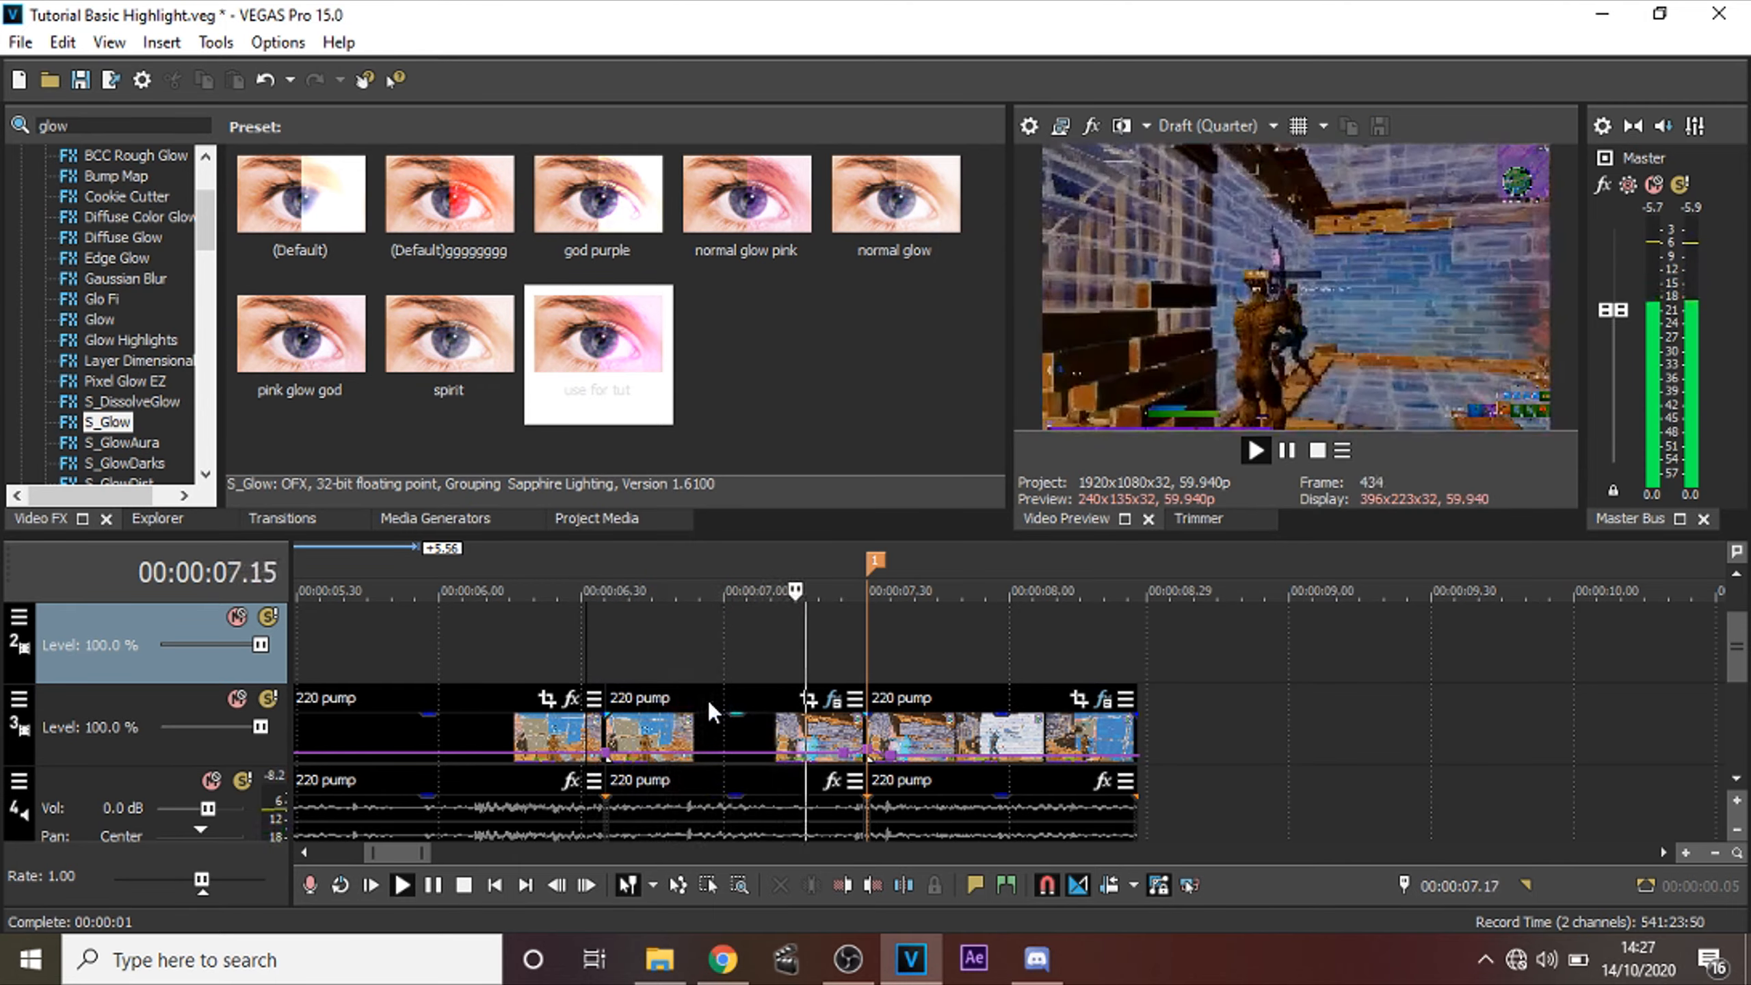
key(space)
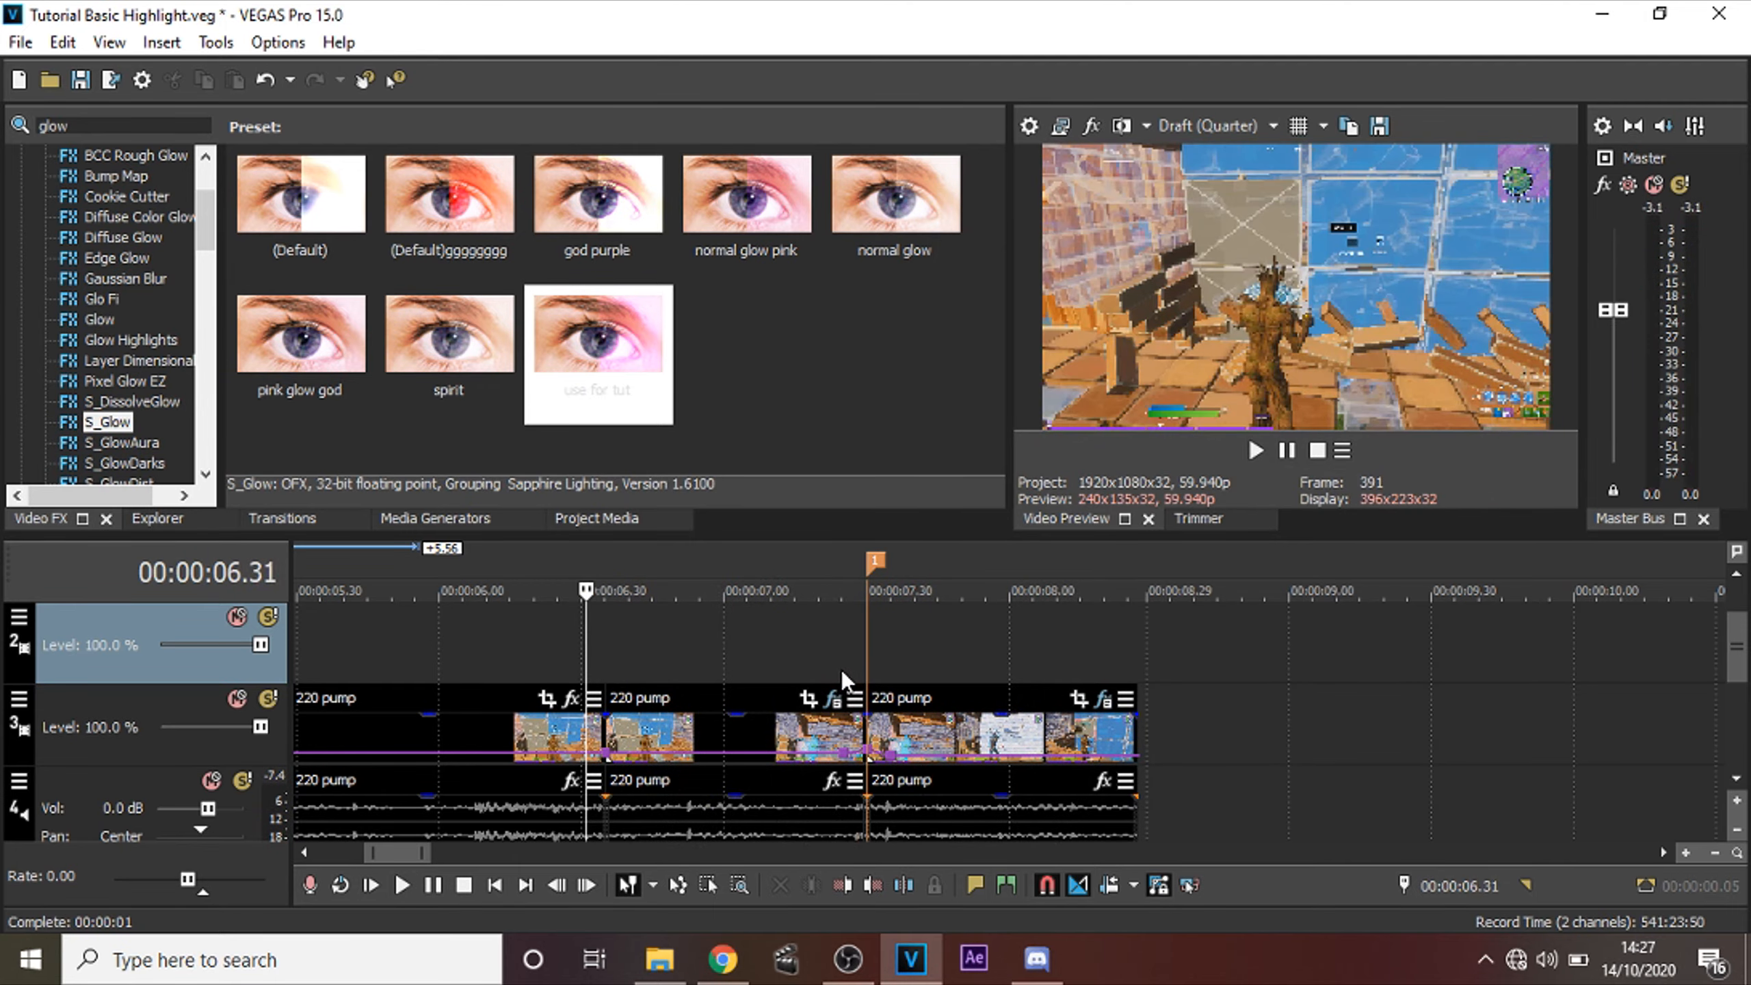
click(841, 670)
key(space)
key(space)
key(space)
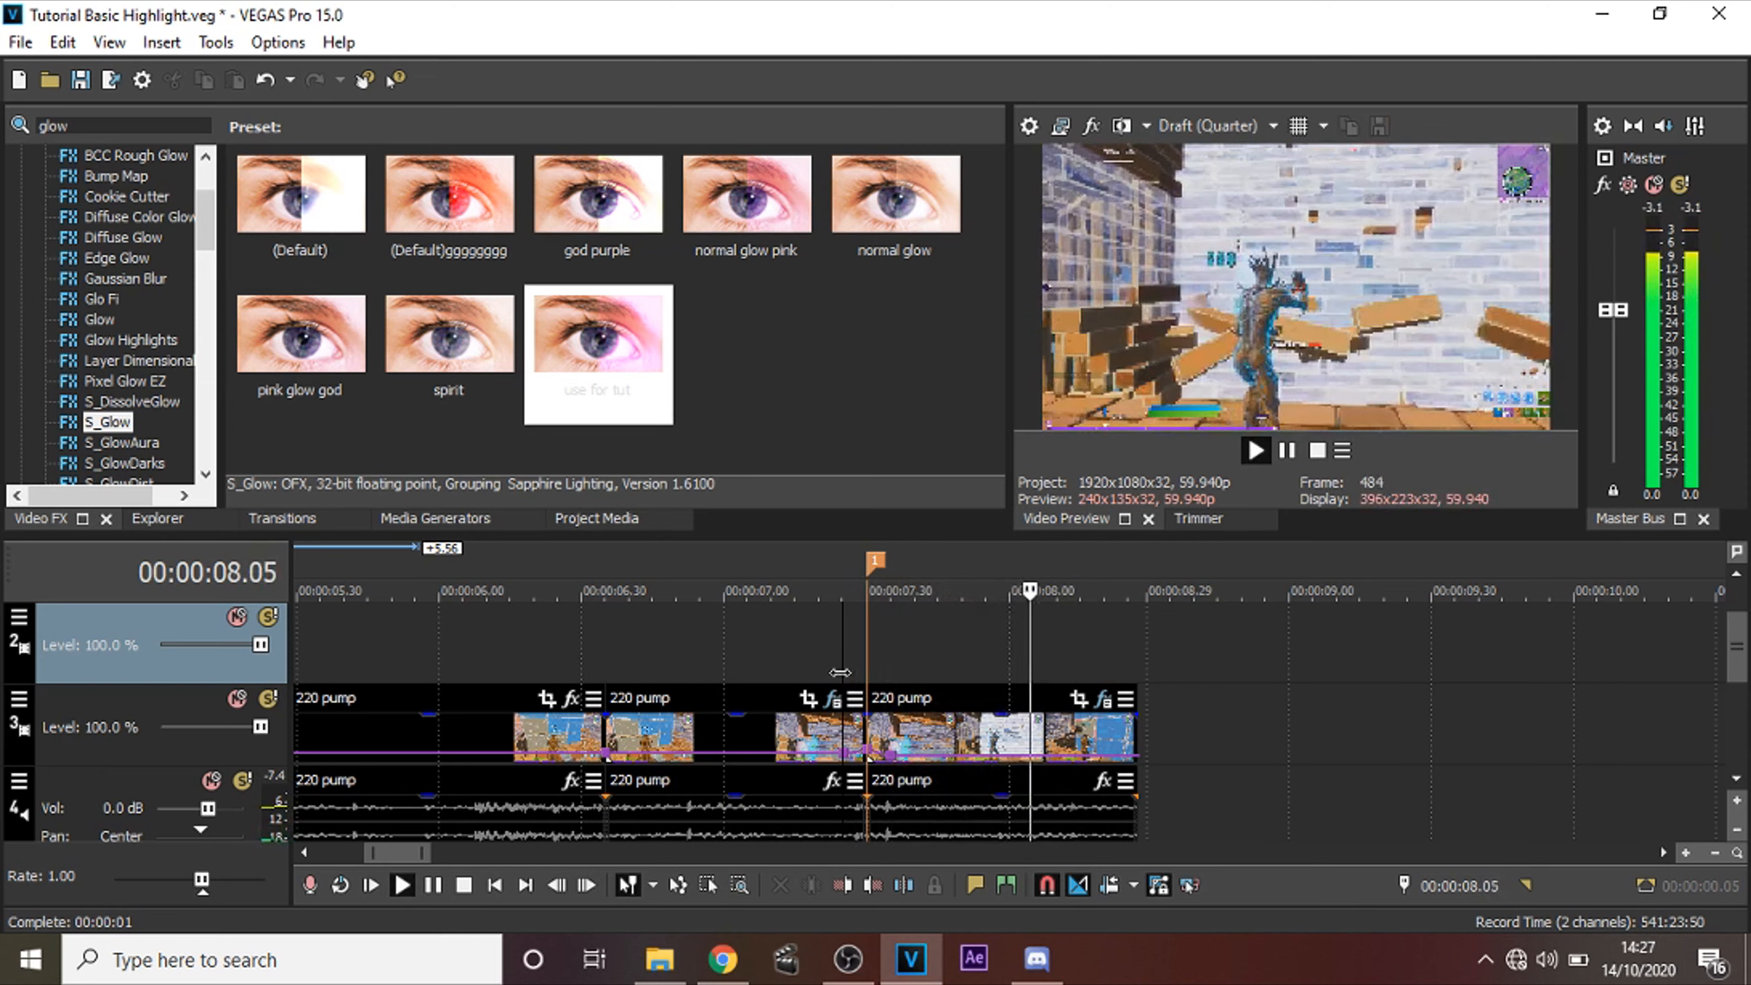
key(space)
Step: Insert a new audio track below the song track
click(1736, 778)
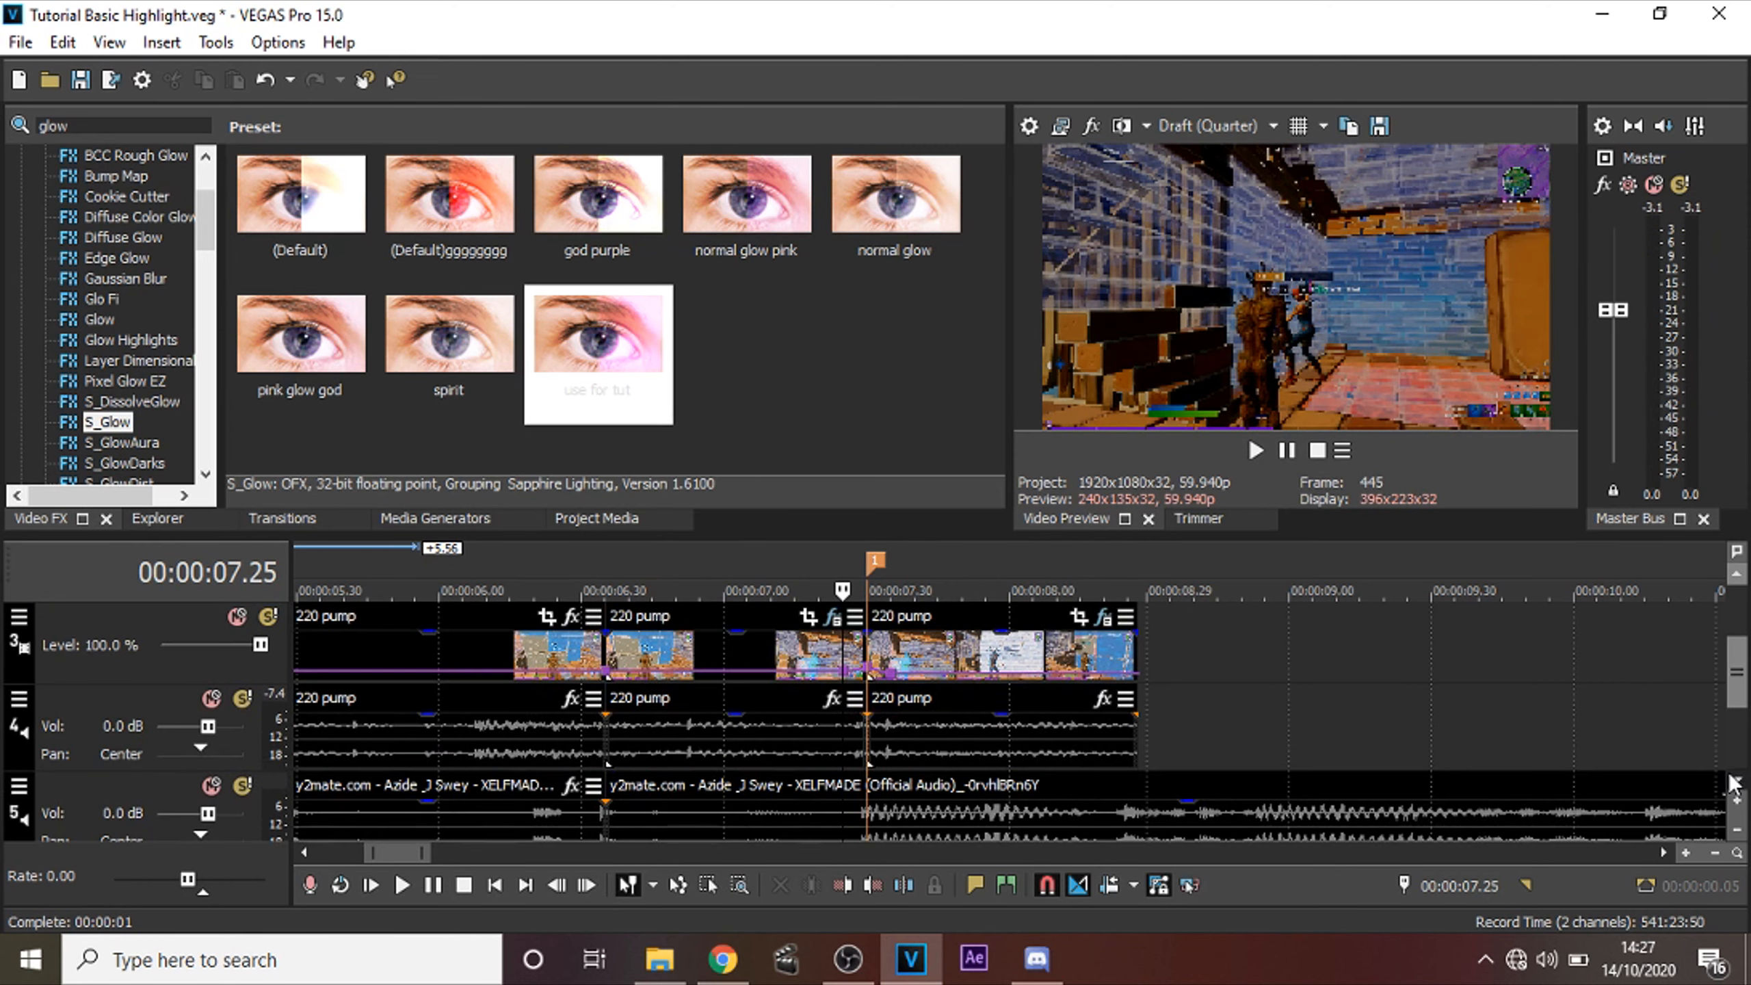
click(1737, 778)
click(1737, 778)
right_click(990, 764)
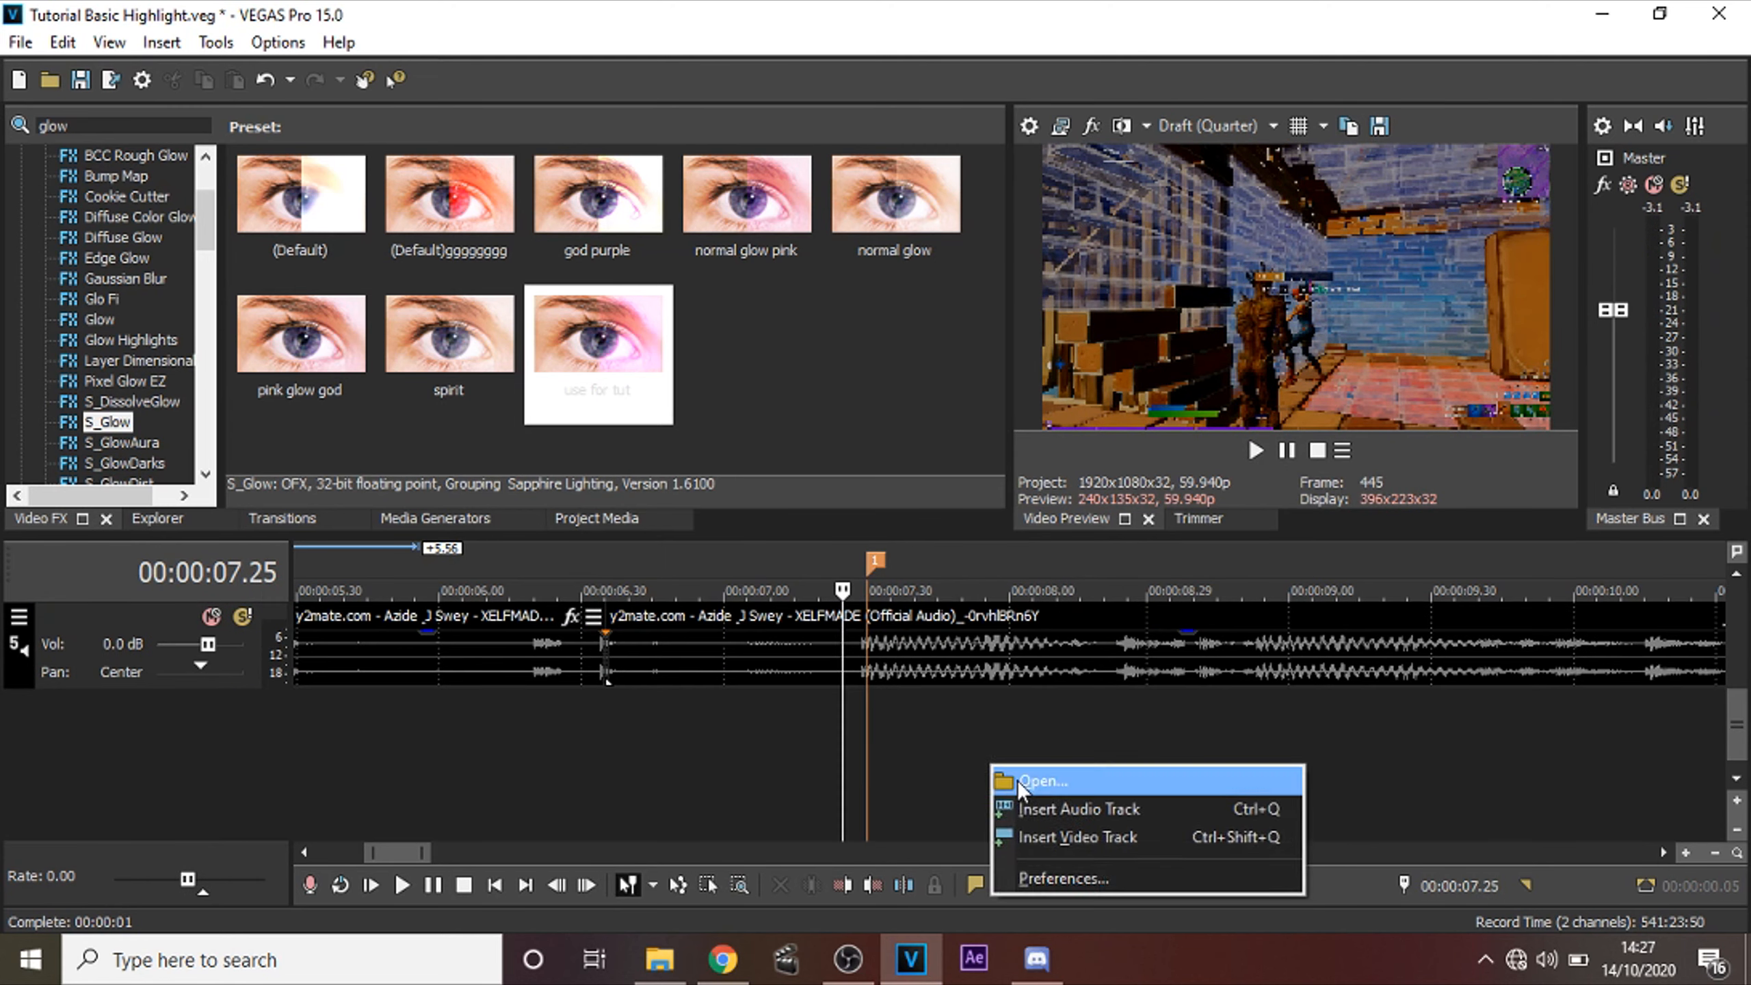
click(1056, 808)
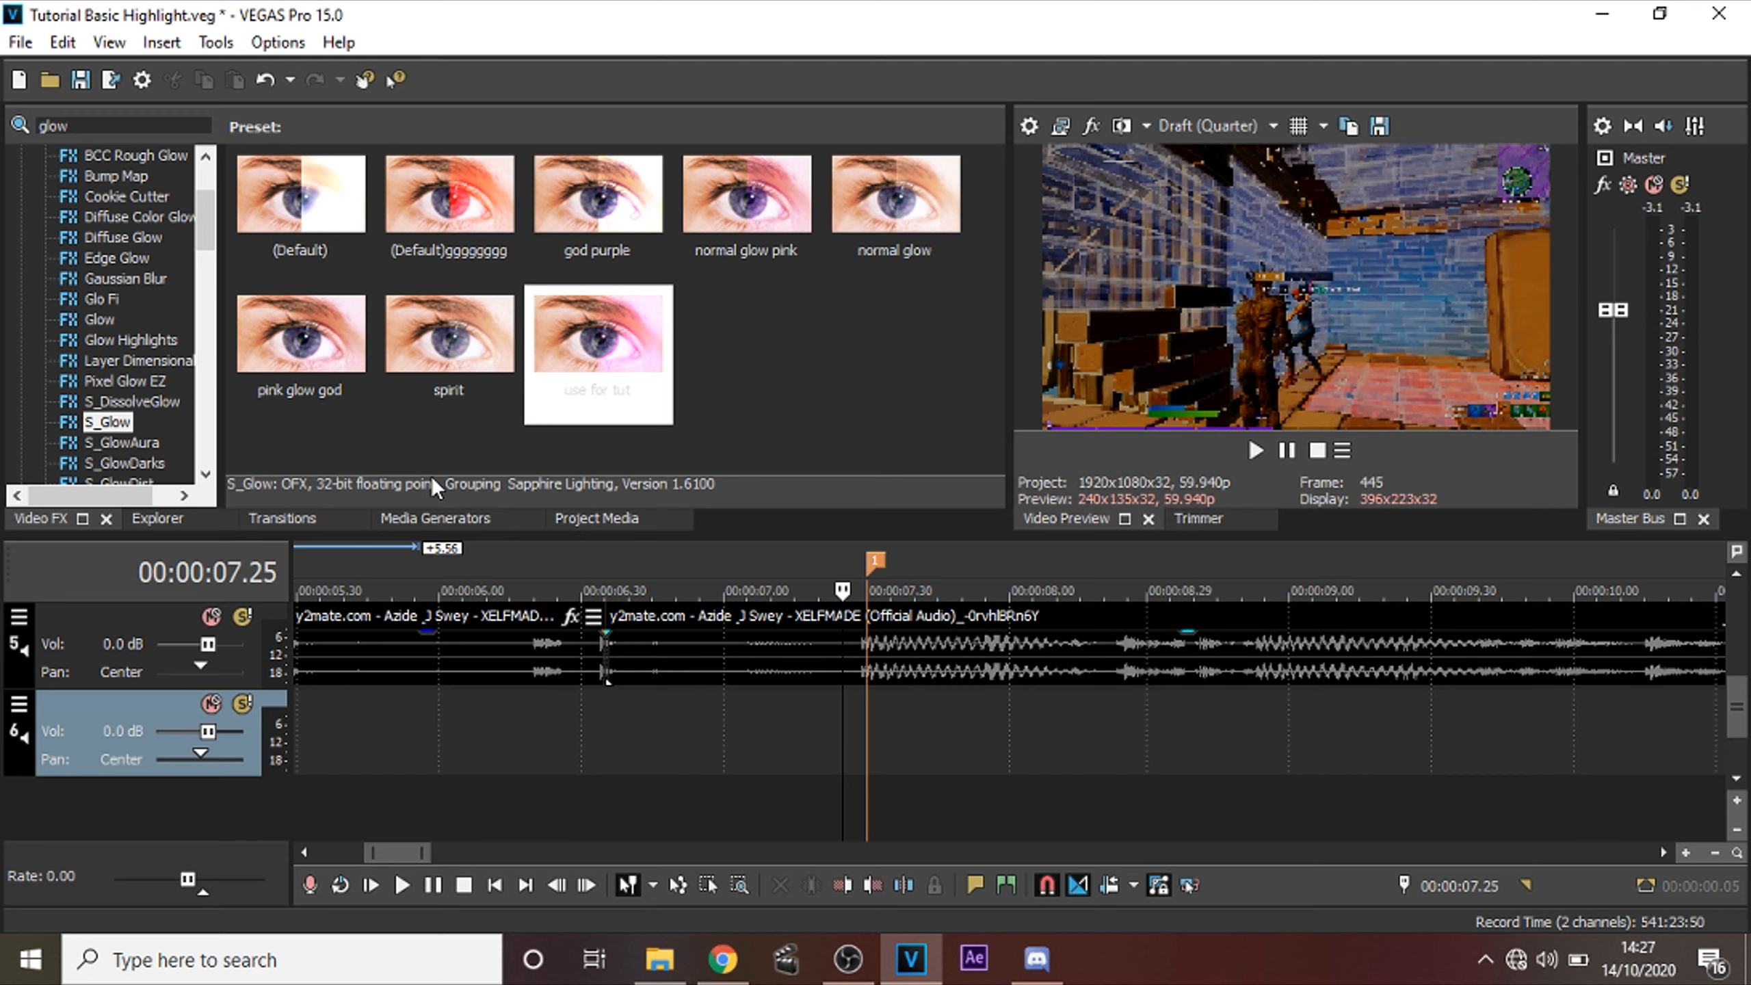
Step: Place Bass_Swoosh.mp3 on the new audio track and shift it so its loudest part lines up with marker 1
click(590, 519)
drag(801, 260, 899, 755)
scroll(899, 754, up, 2)
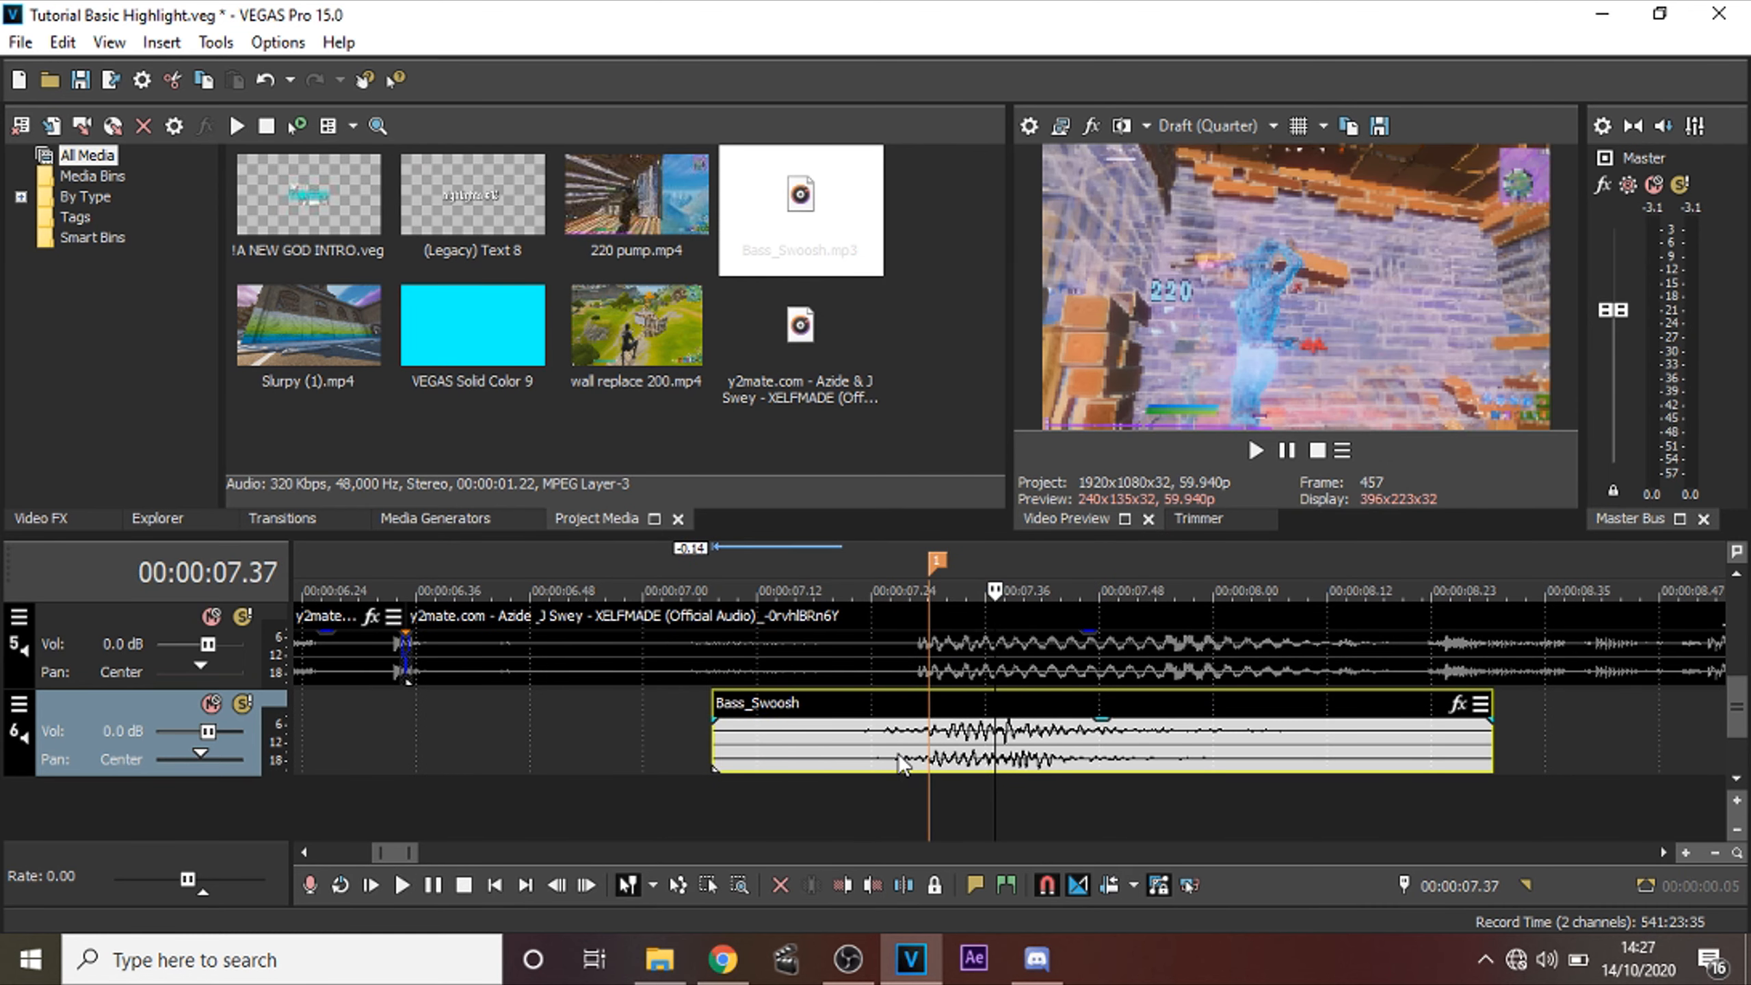
click(984, 744)
drag(1025, 758, 980, 772)
Step: Play back the section from 00:00:06.54 across marker 1 to hear the swoosh together with the song
scroll(979, 771, down, 3)
scroll(979, 772, down, 2)
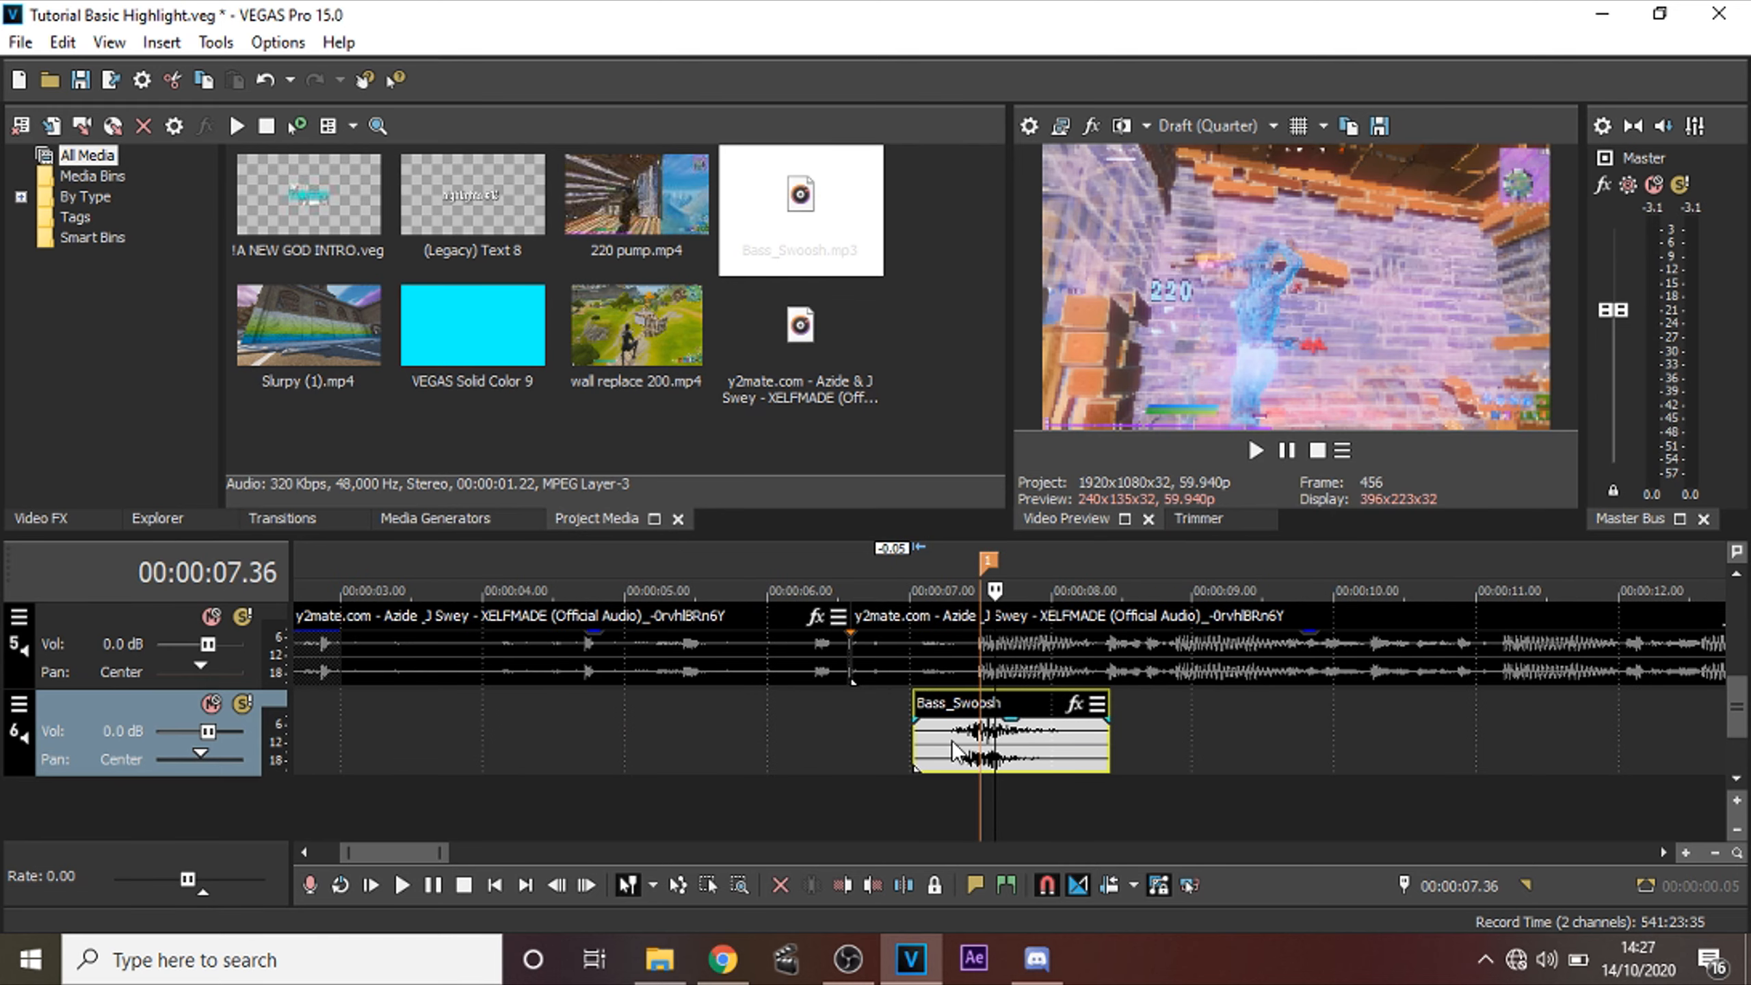
click(929, 747)
key(space)
key(space)
key(space)
Step: Mute the song track, play the swoosh on its own from 00:00:06.54, and unmute the song track
key(space)
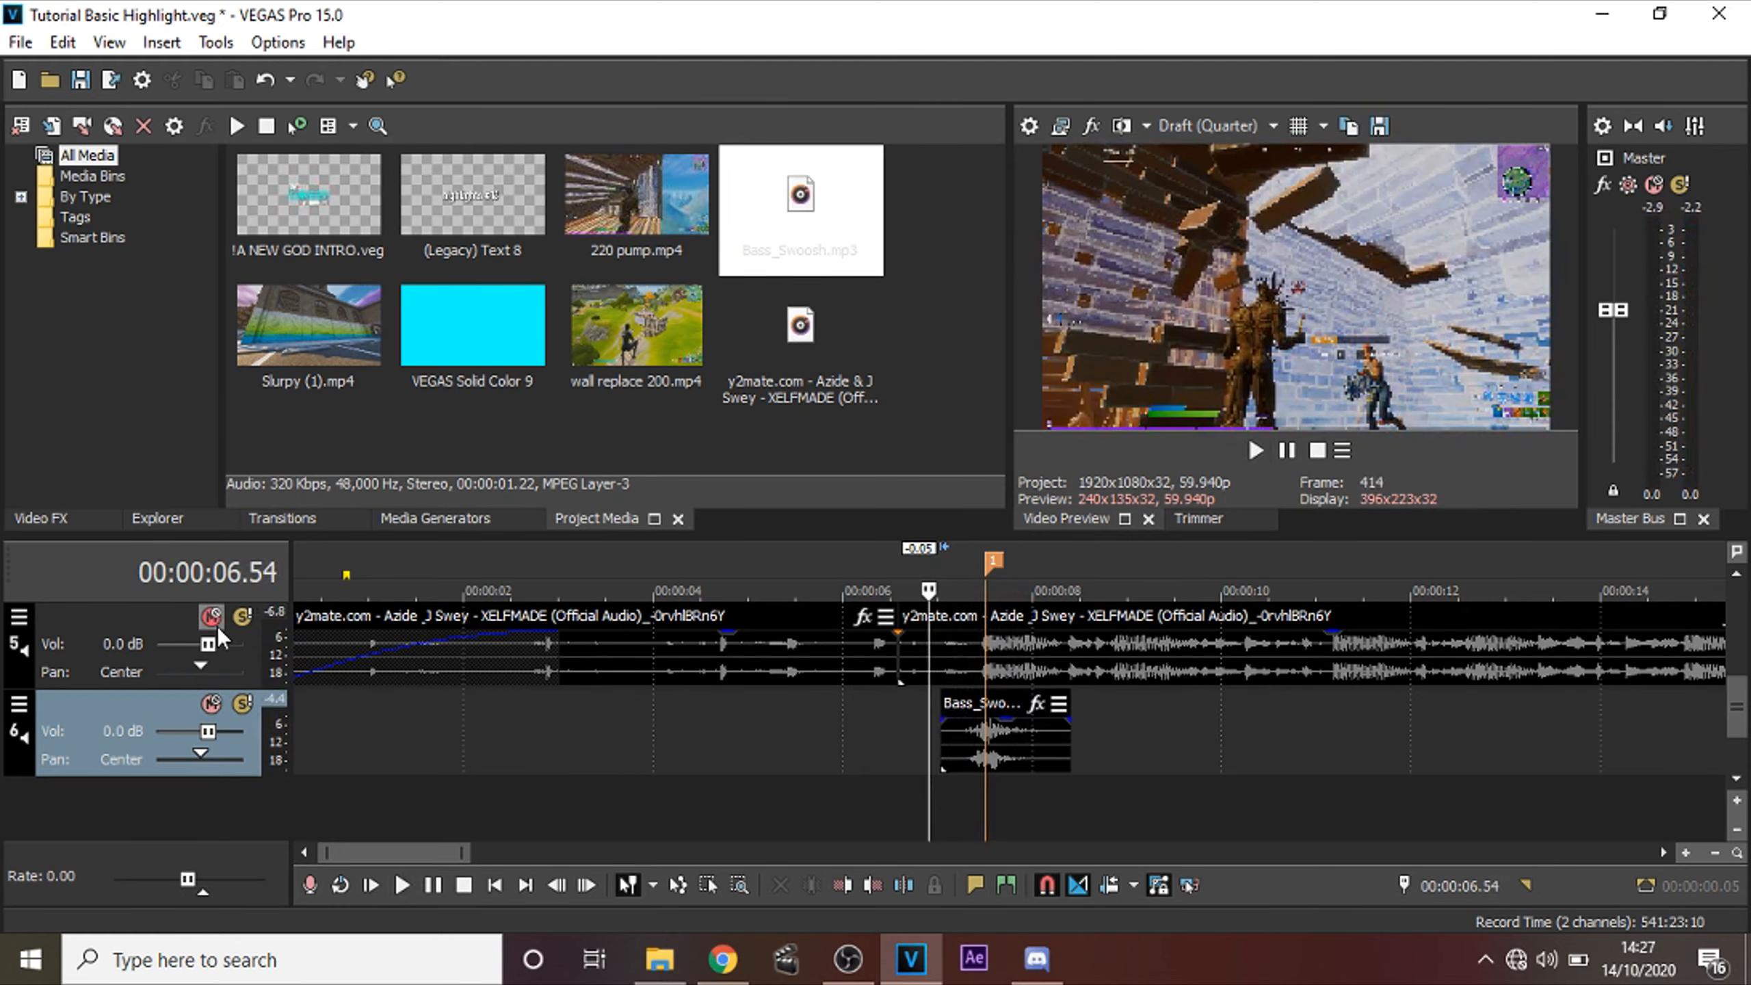
click(212, 617)
key(space)
key(space)
key(space)
key(space)
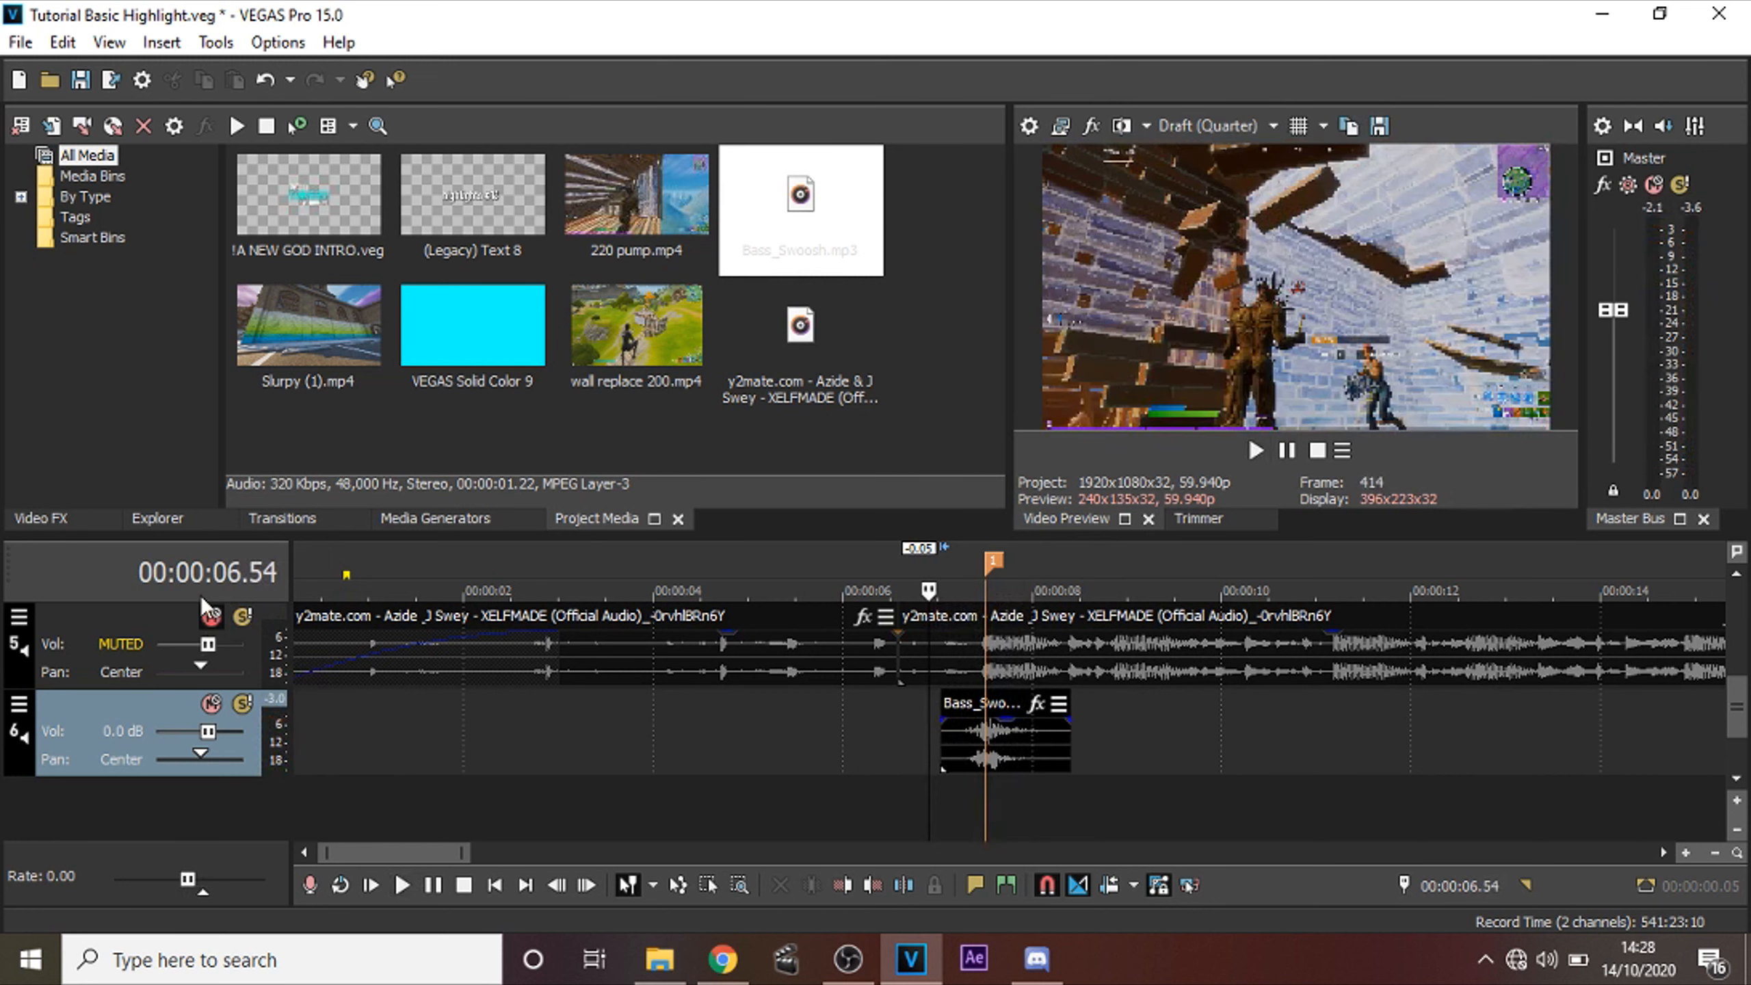
click(210, 618)
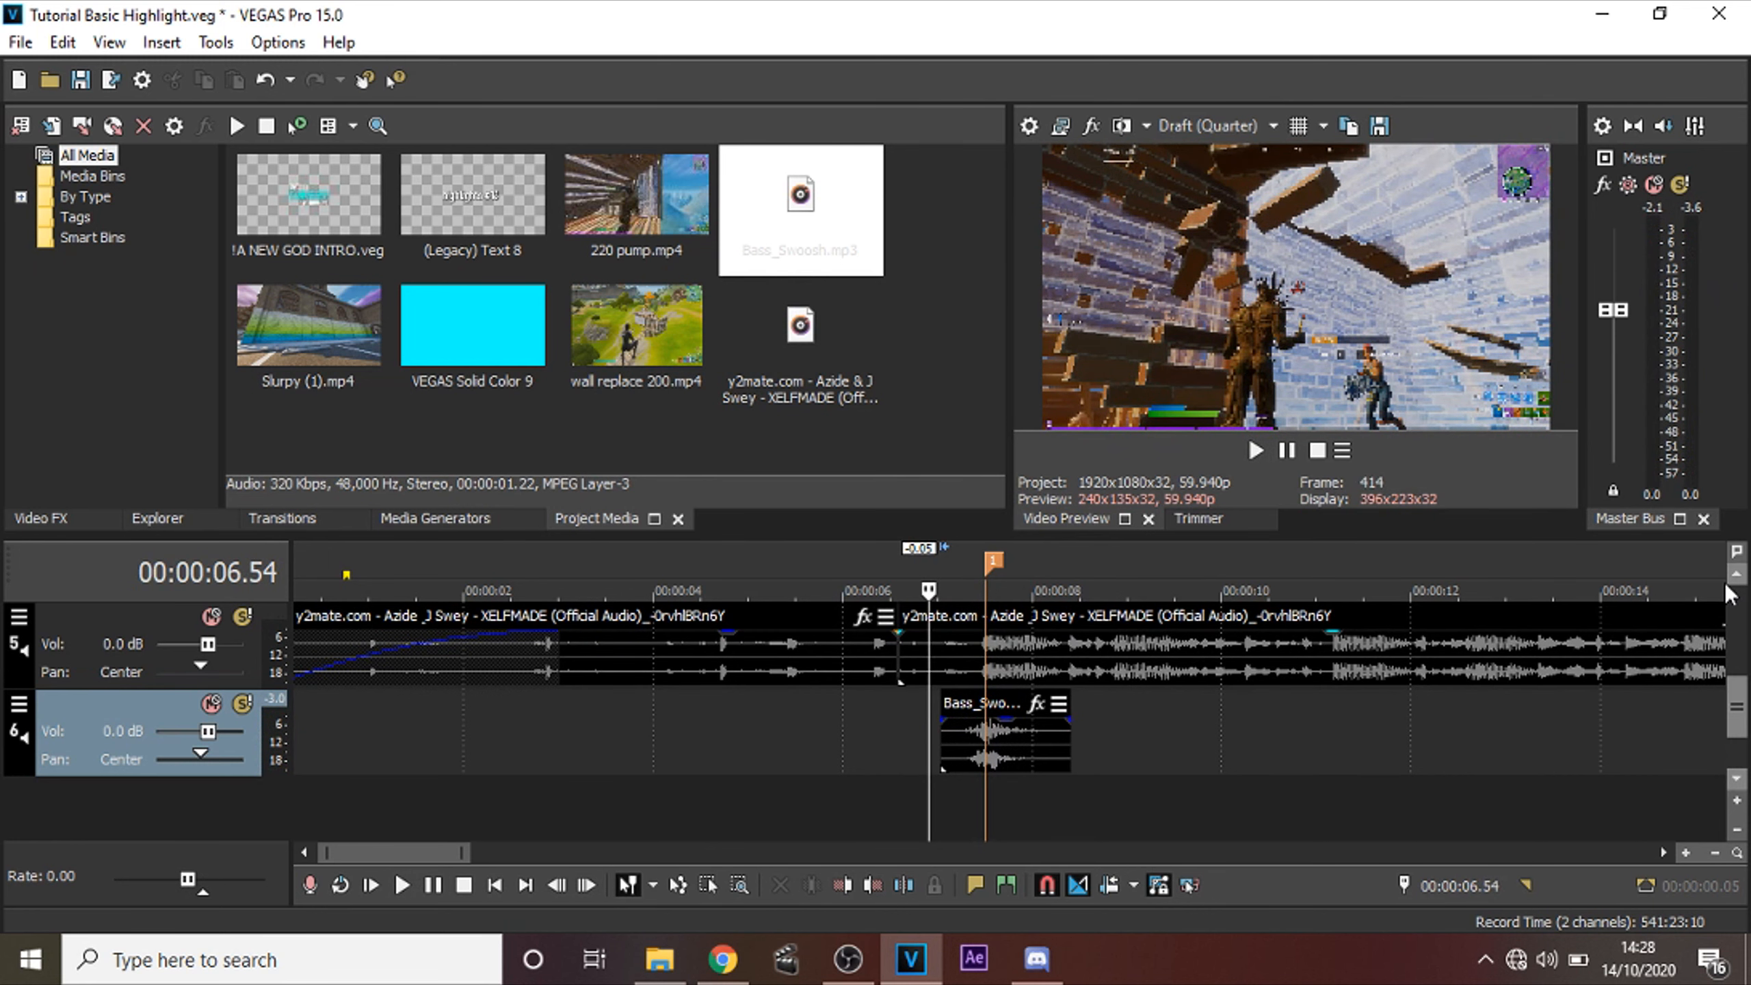
Step: Play back the edit from the end of the intro title through the last 220 pump clip, and save the project
scroll(1729, 593, up, 3)
click(899, 653)
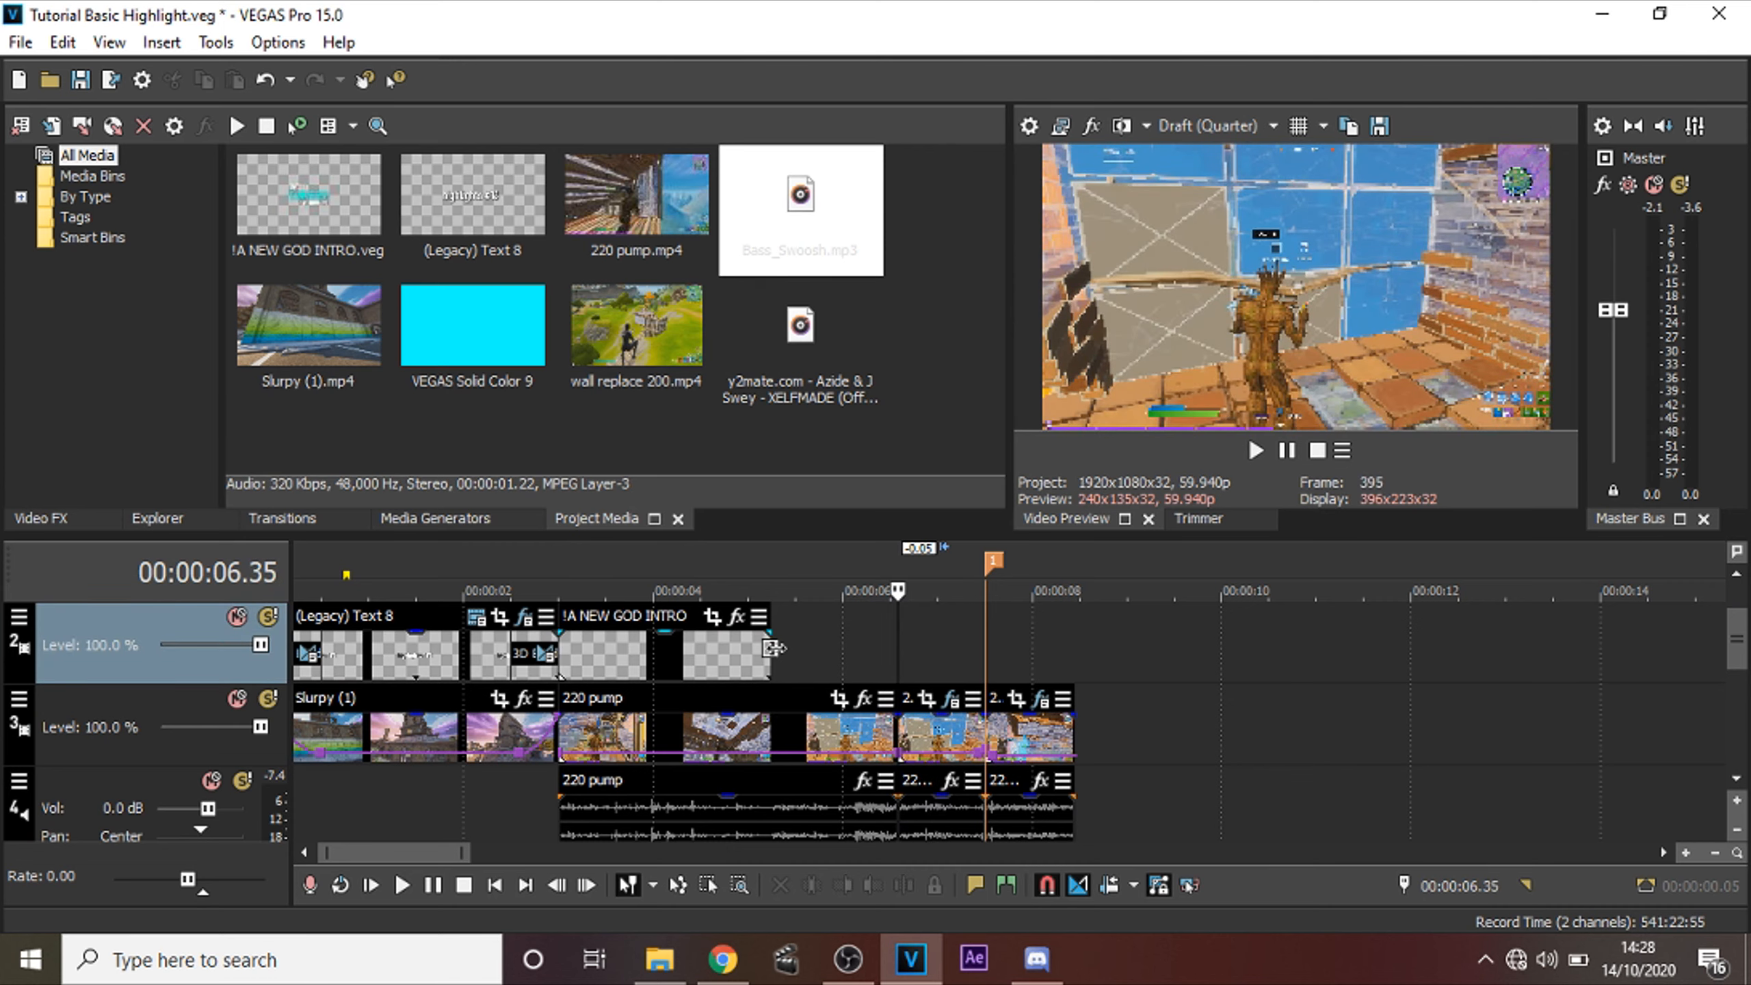
click(773, 647)
key(space)
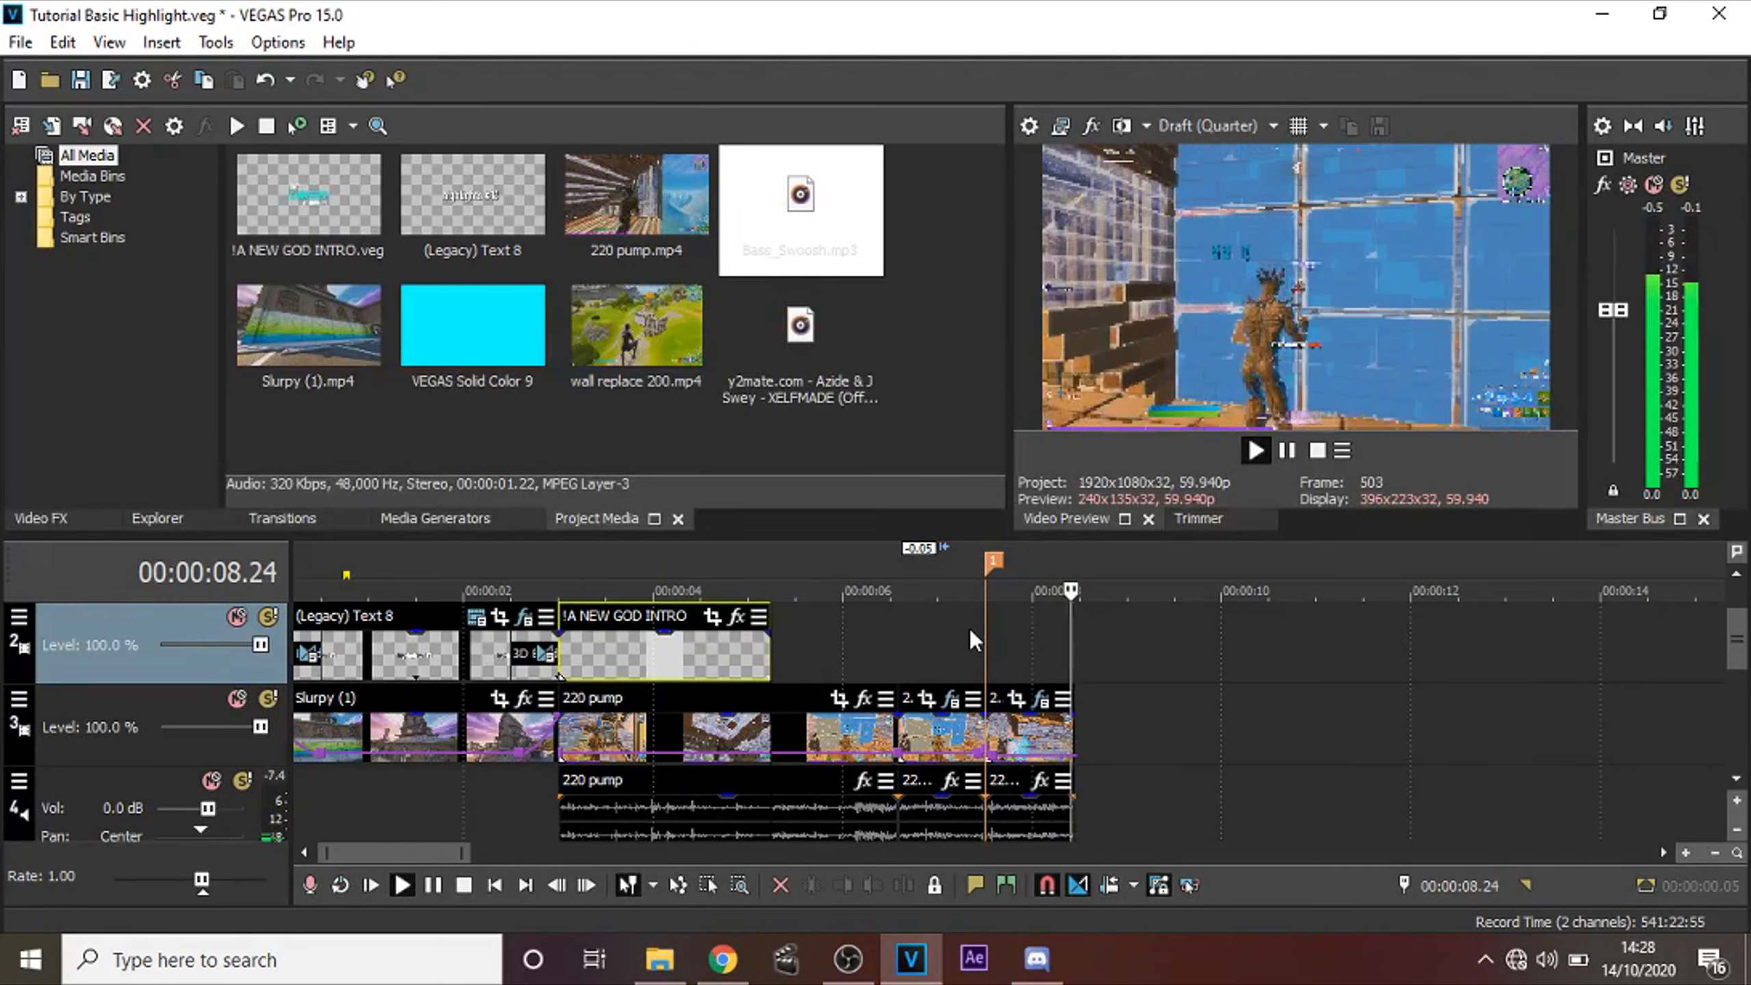
key(space)
click(985, 725)
key(space)
click(1239, 755)
click(80, 79)
Step: Add wall replace 200.mp4 to the gameplay video track after the 220 pump clips
drag(690, 339, 1272, 779)
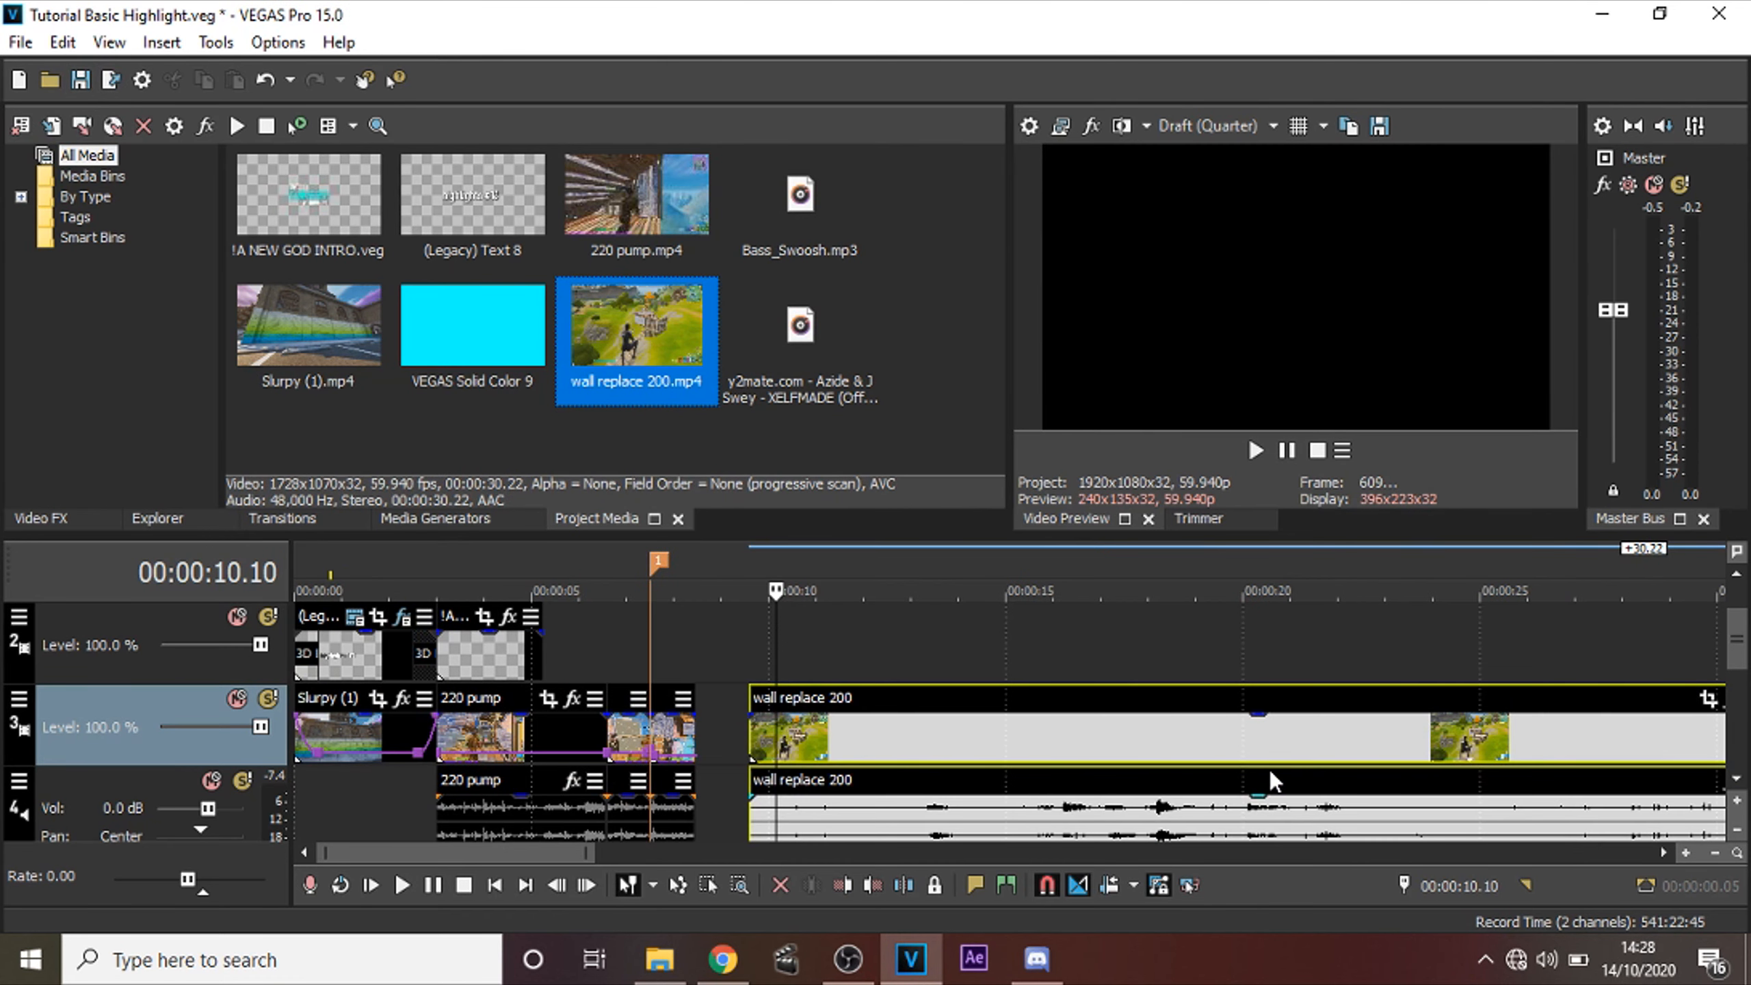
click(1088, 753)
scroll(1087, 752, down, 2)
Step: Split the wall replace 200 clip at 00:00:34.00, delete the part before it, and move the remainder closer to the 220 pump clips
click(1100, 752)
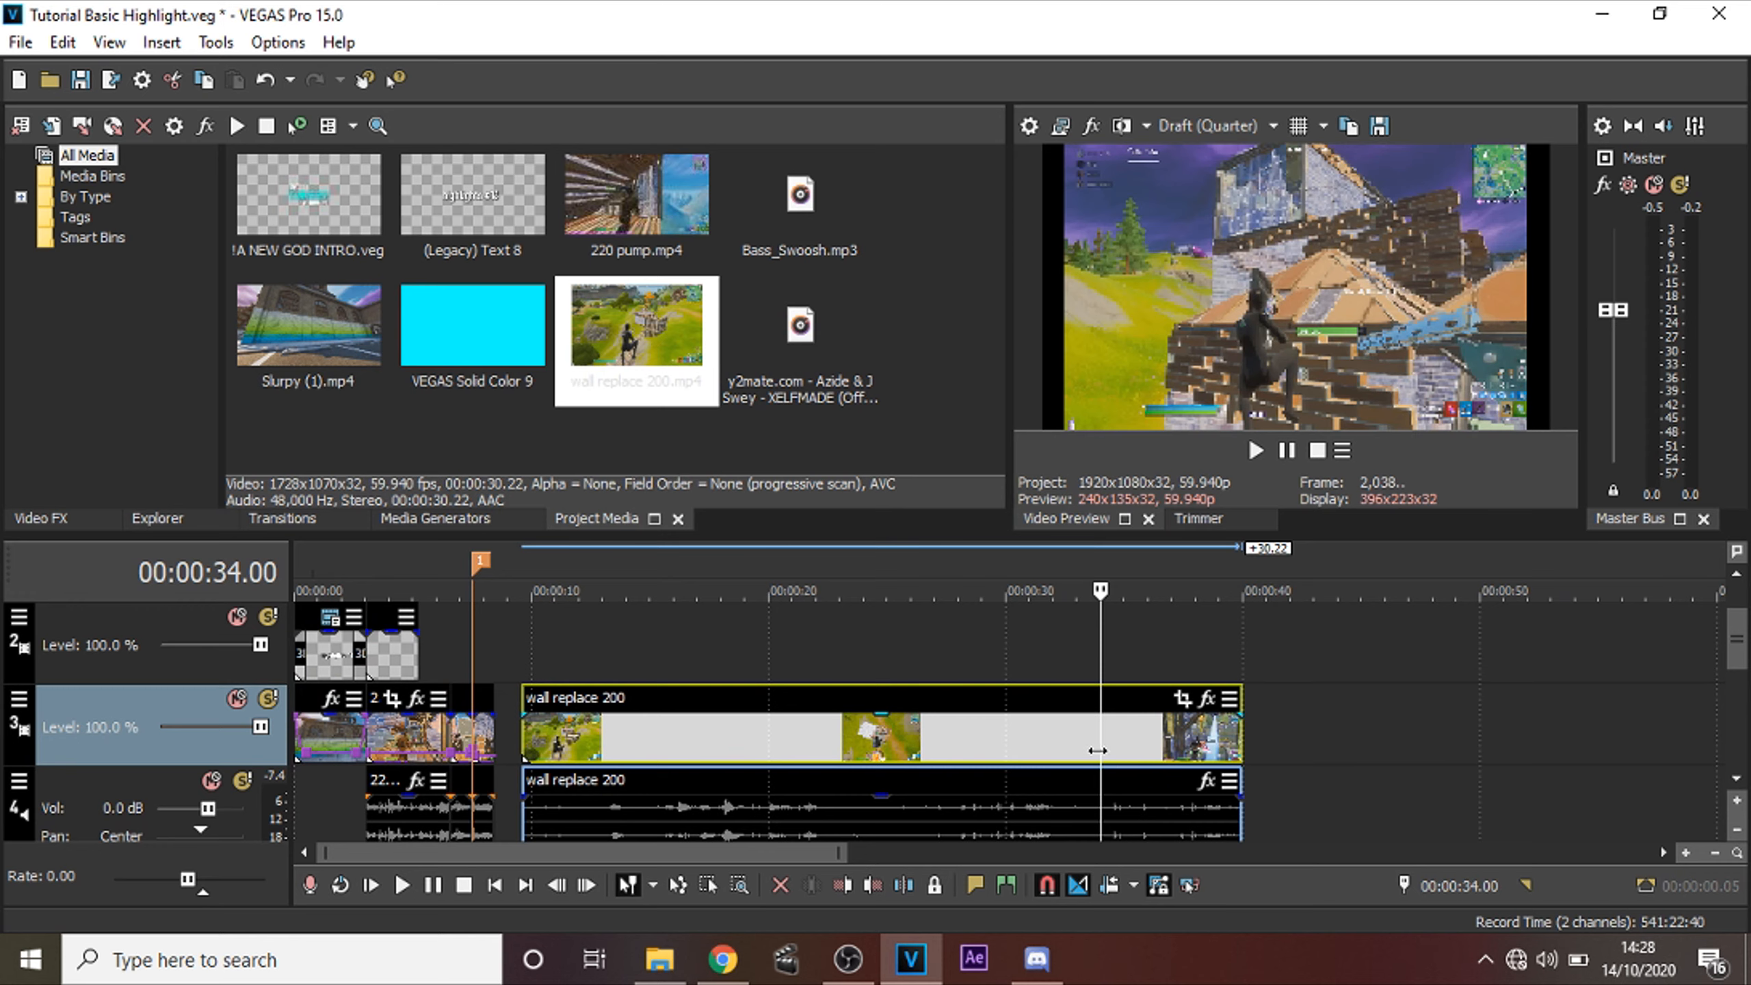
key(s)
click(1012, 747)
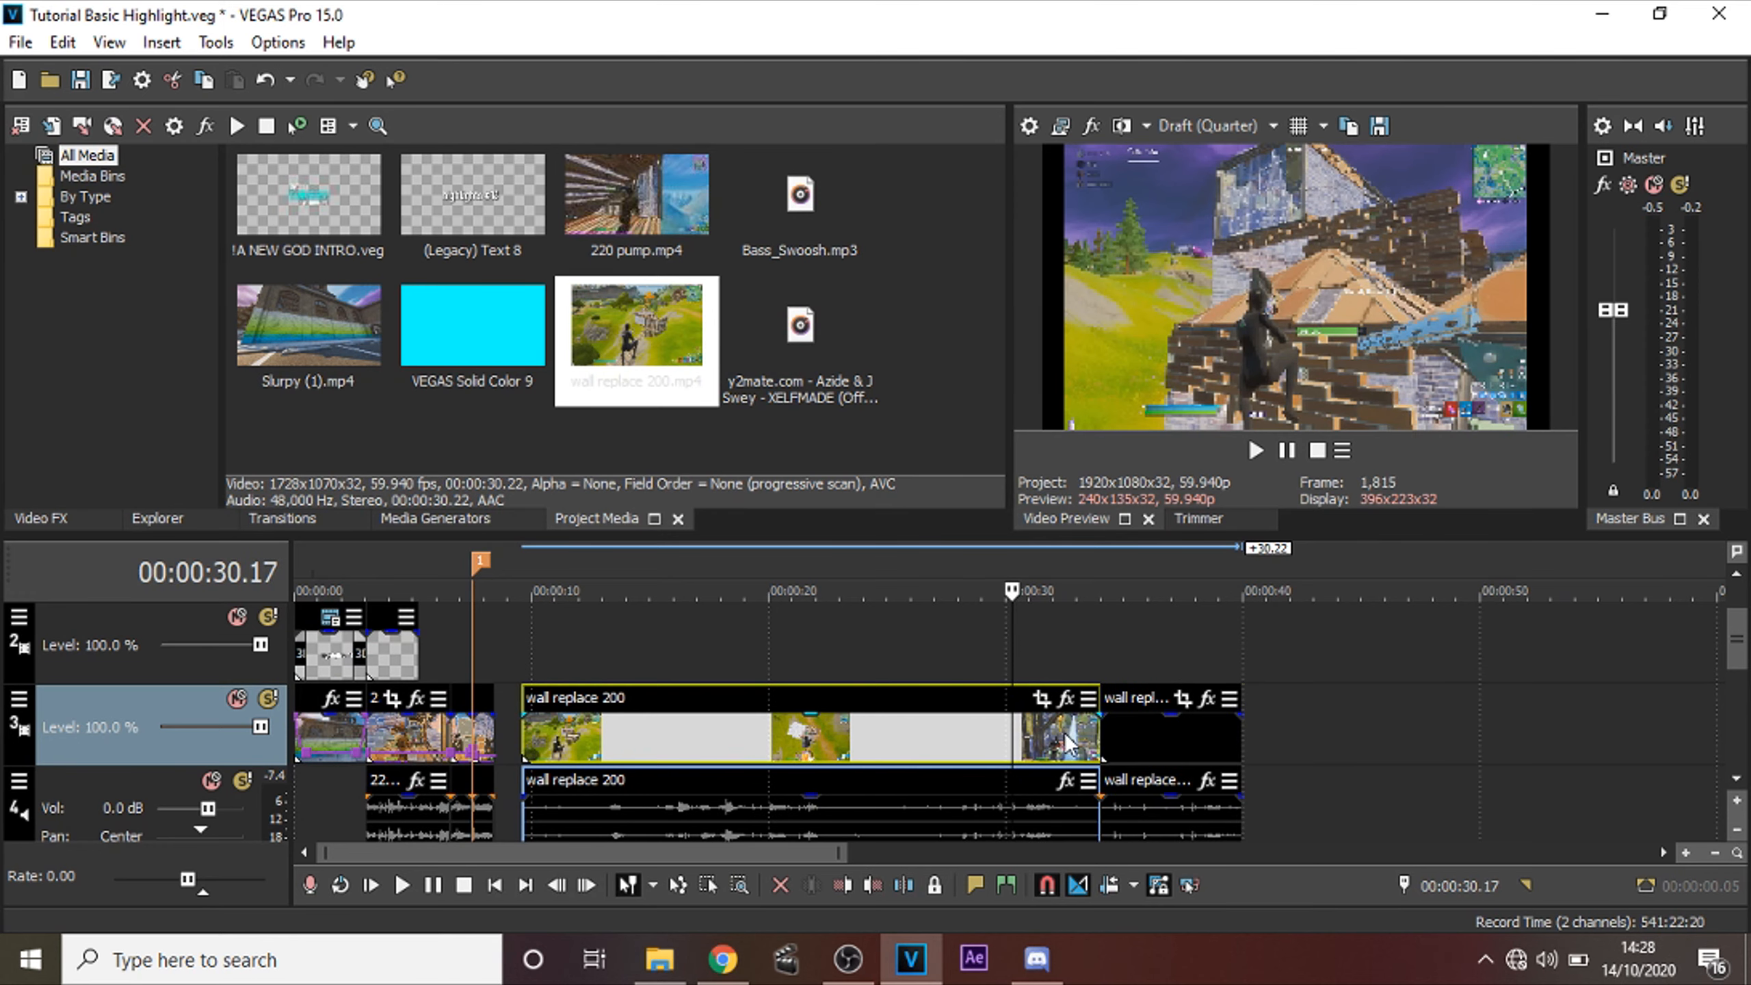
key(Delete)
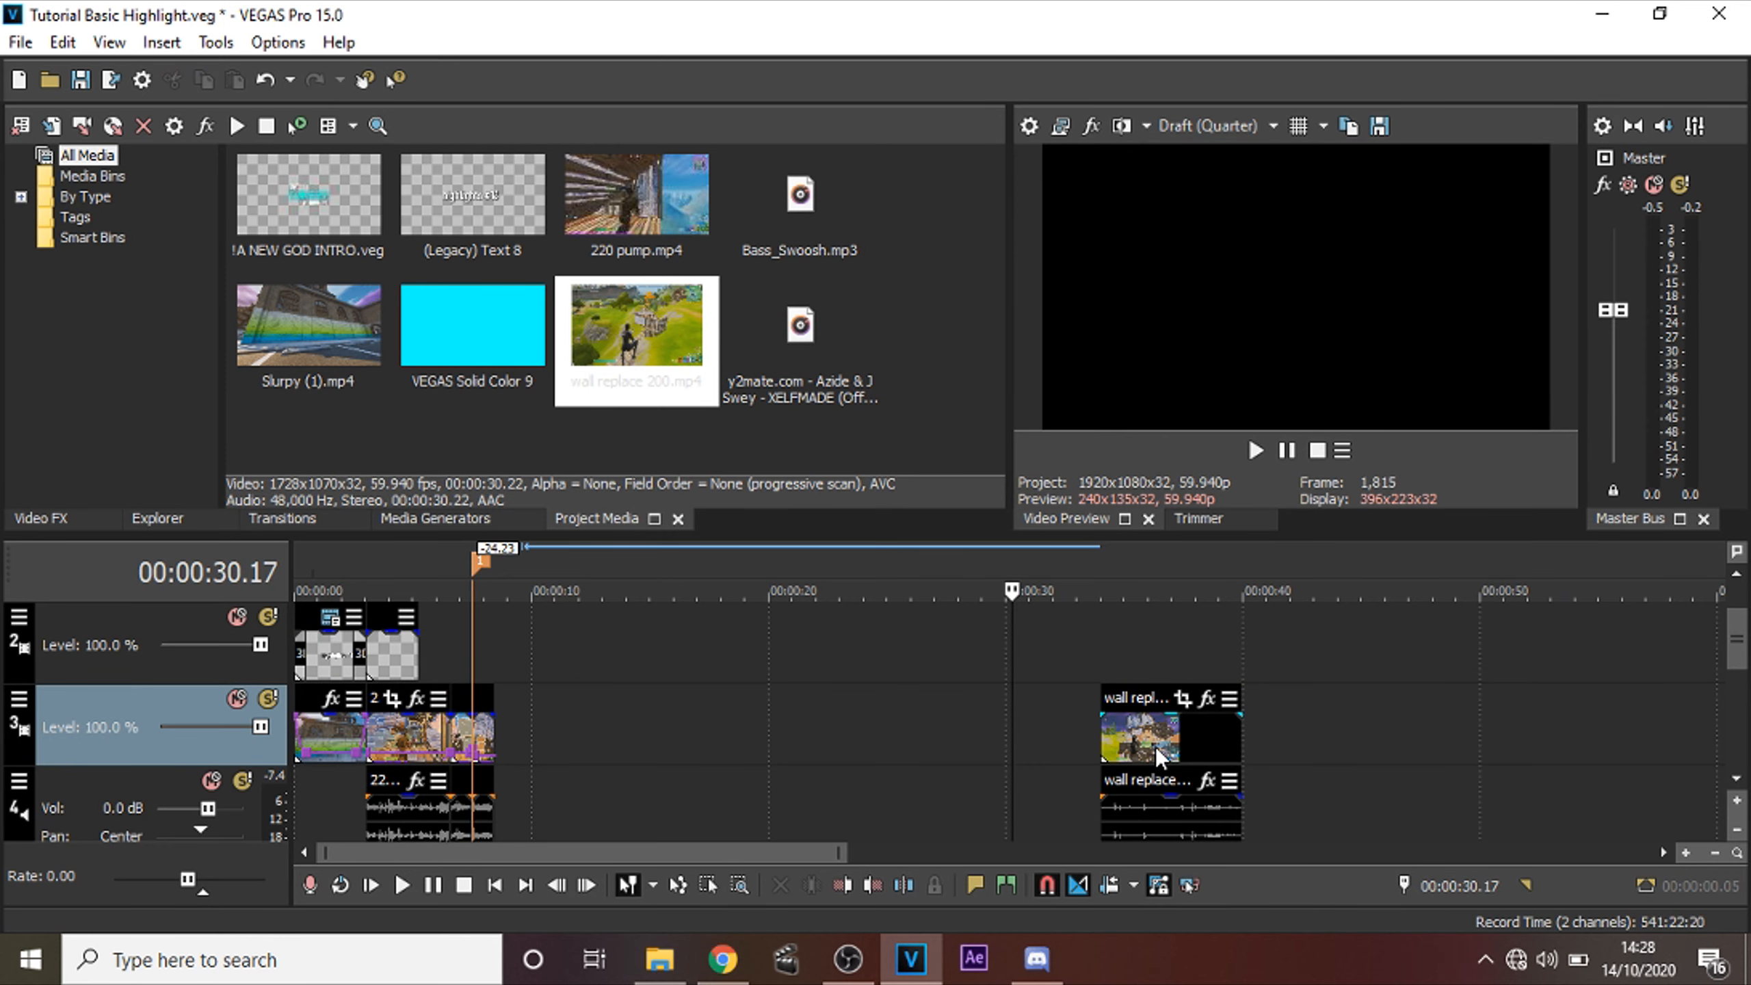
drag(1155, 747, 737, 760)
click(747, 752)
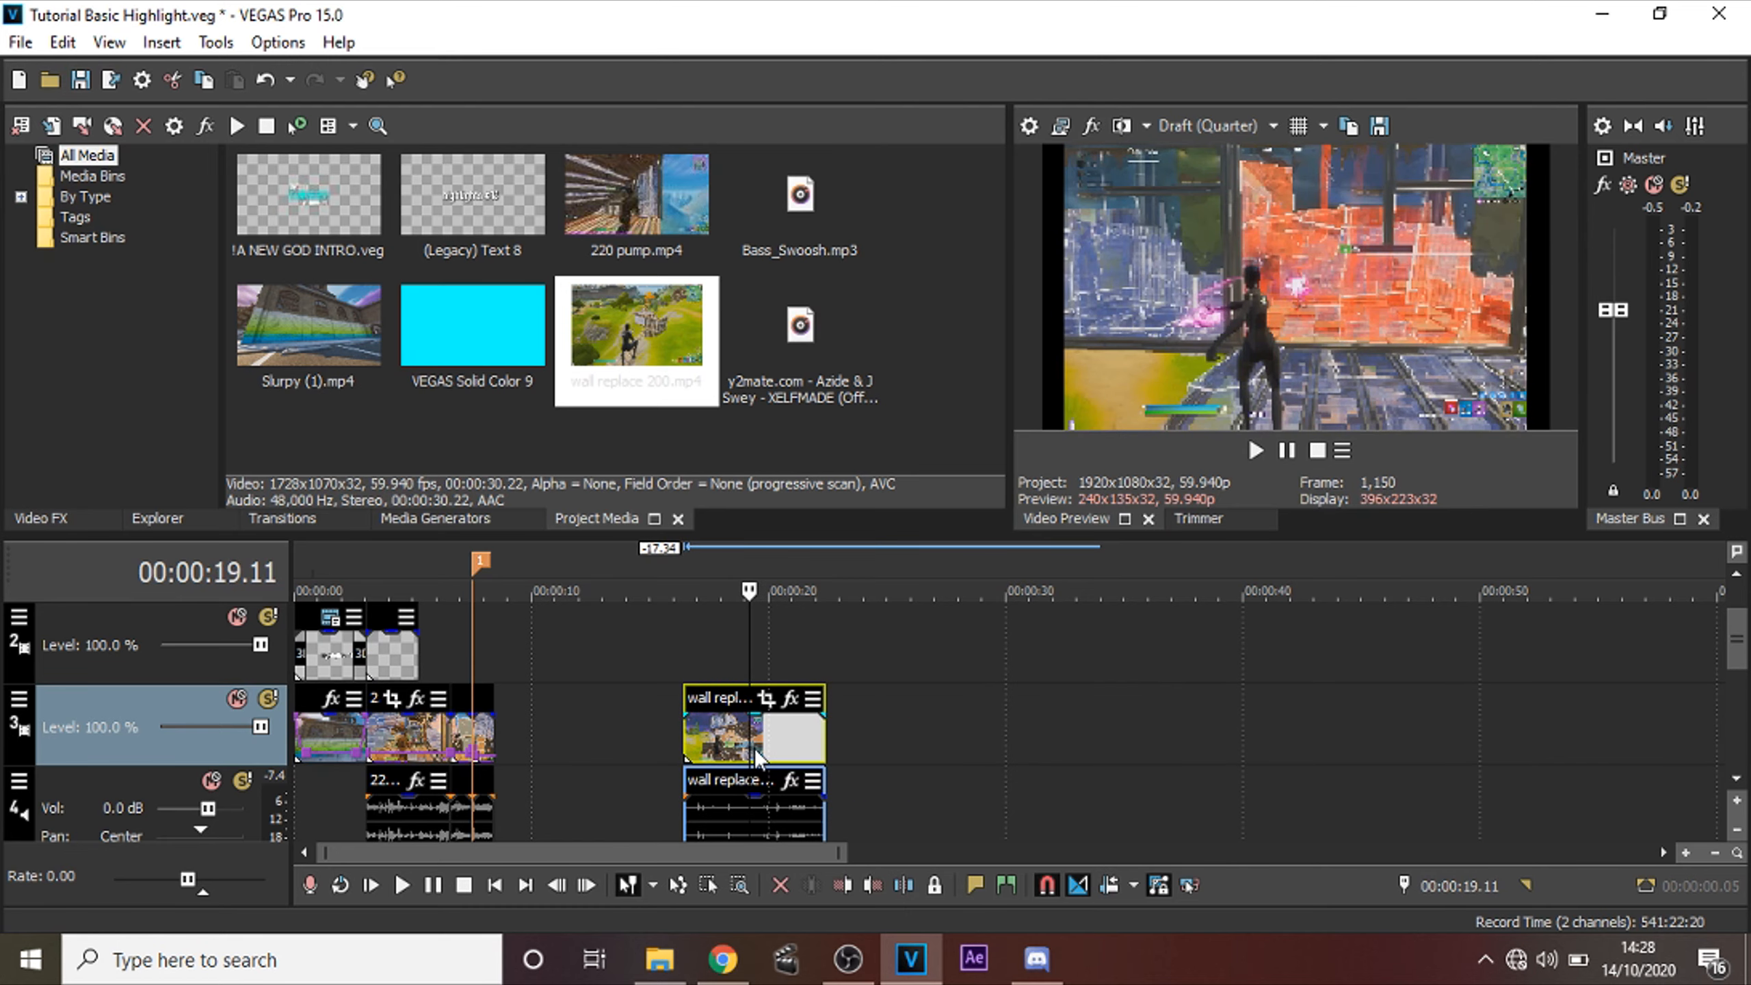
Step: Turn off Maintain Aspect Ratio for the wall replace 200 clip and move it to start at about 00:00:11
scroll(756, 746, up, 3)
scroll(938, 738, up, 2)
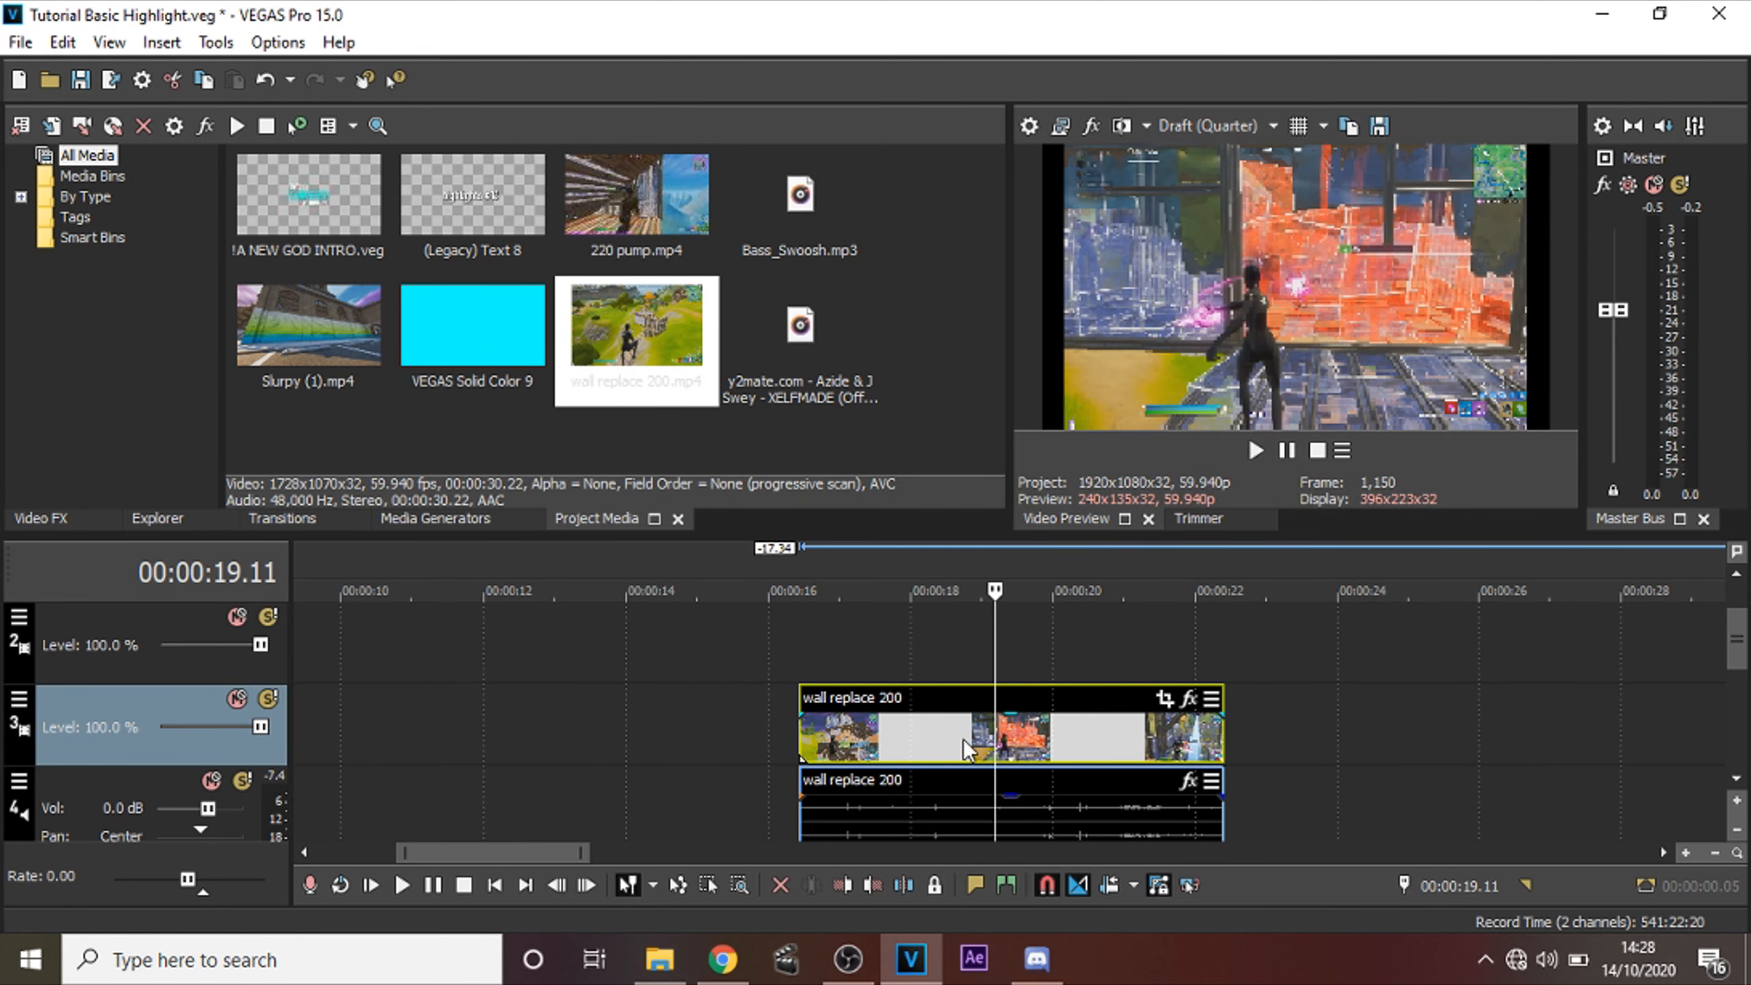
right_click(963, 740)
mouse_move(1067, 707)
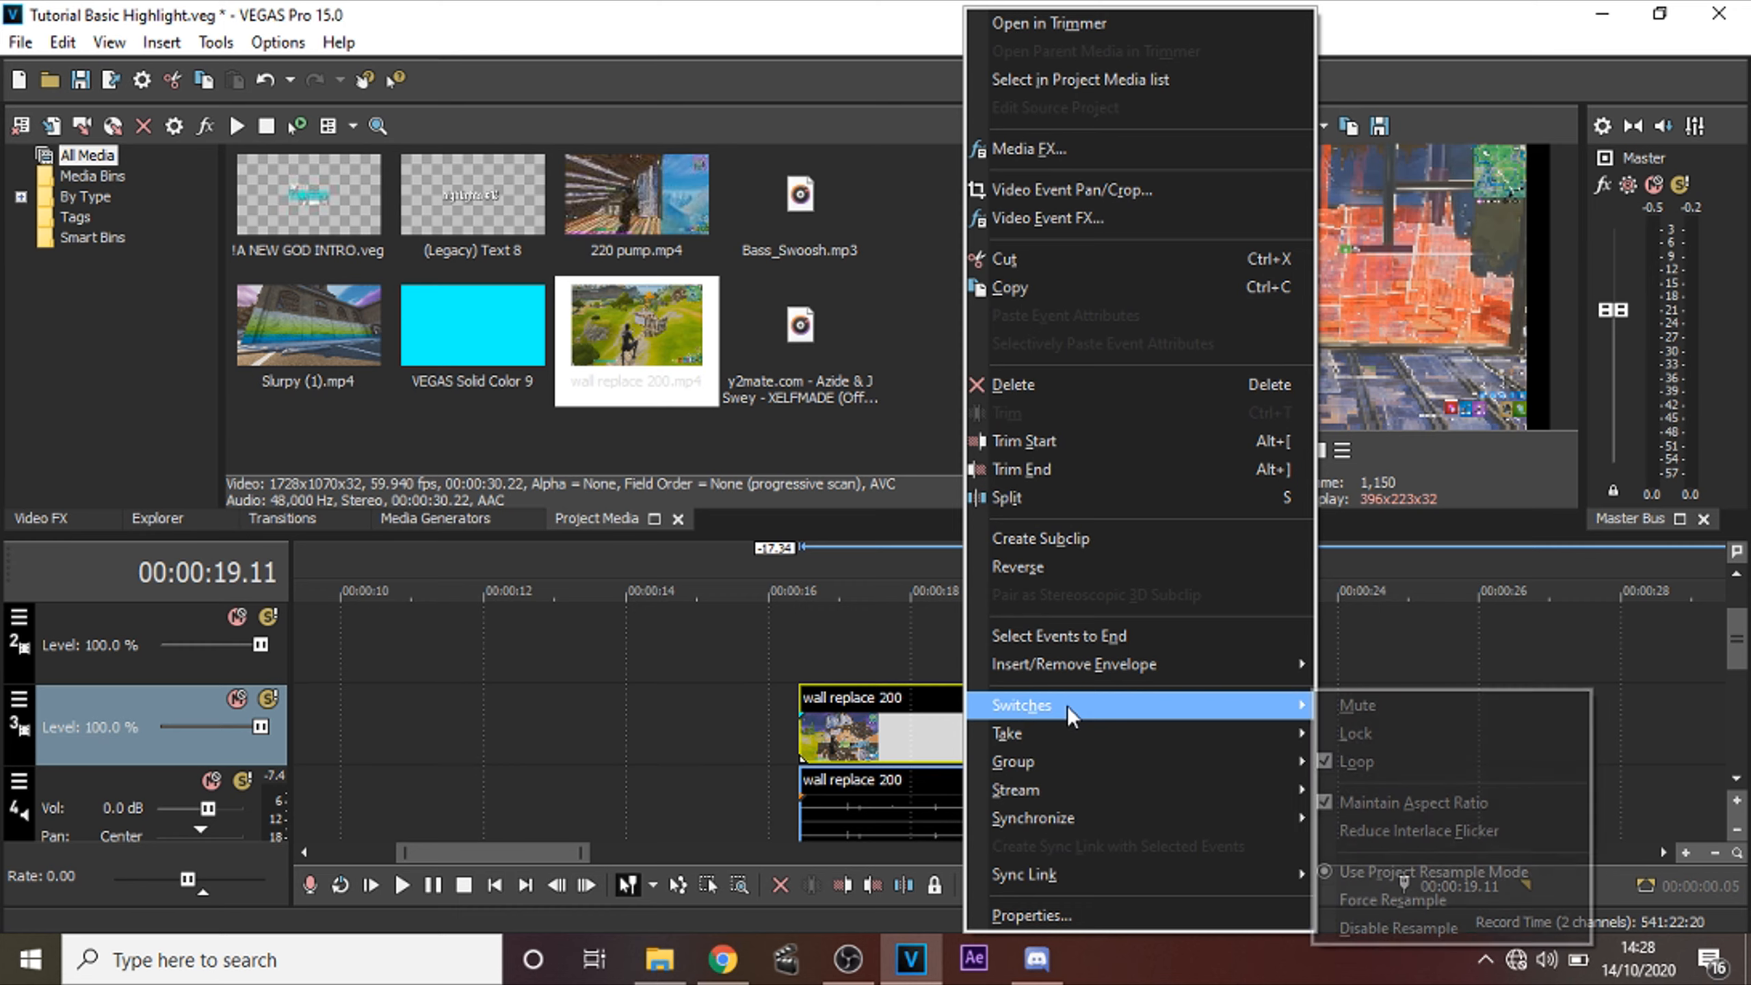
click(1332, 803)
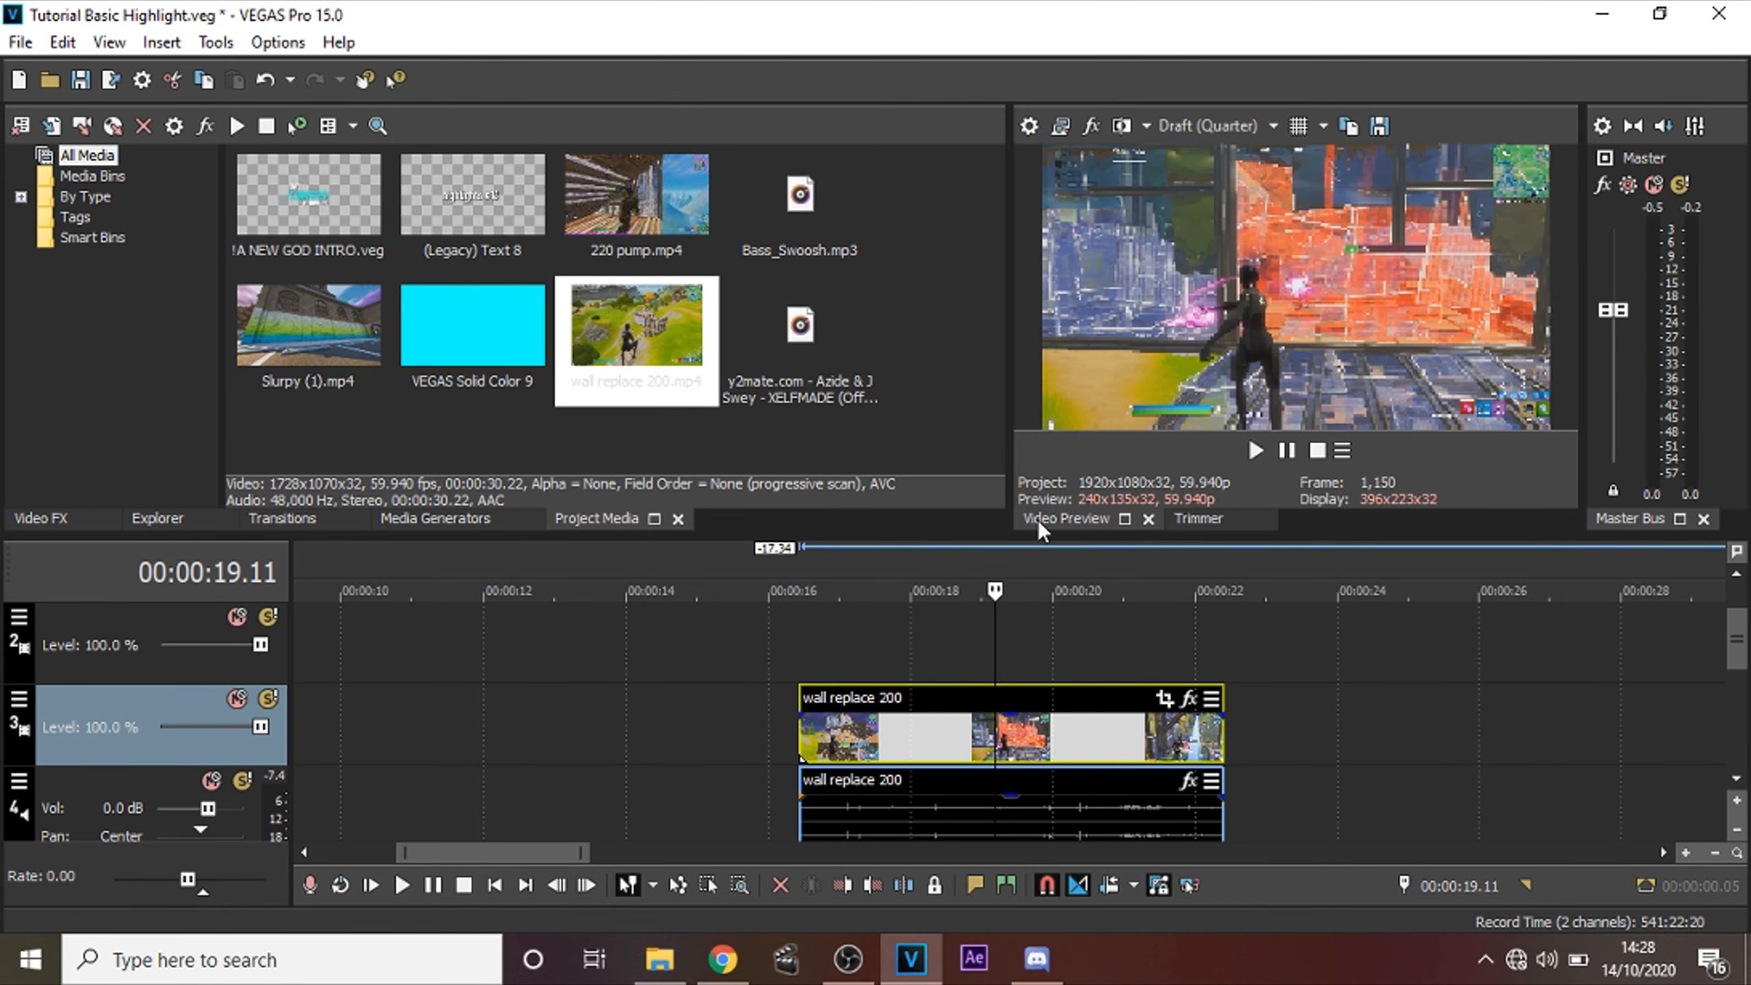
drag(980, 756, 250, 745)
drag(765, 747, 873, 745)
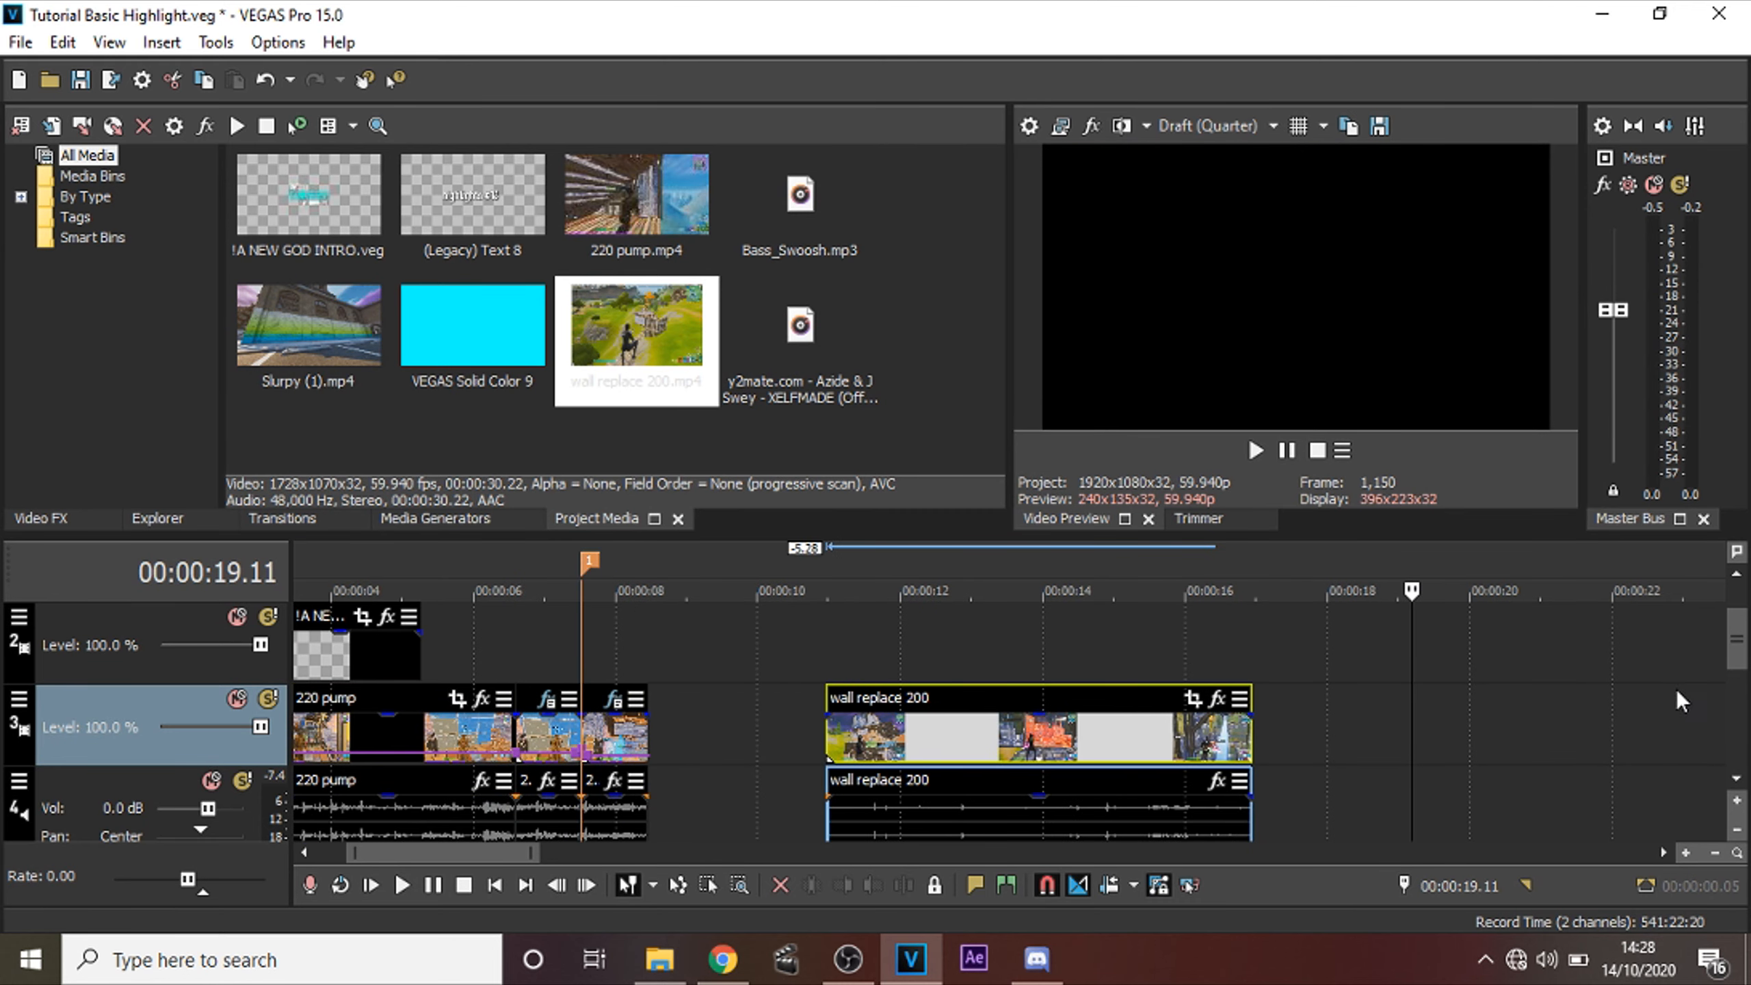
Step: Listen to the song after the first drop to find the next beat, and add a marker at 00:00:11.12
click(1741, 777)
click(1741, 777)
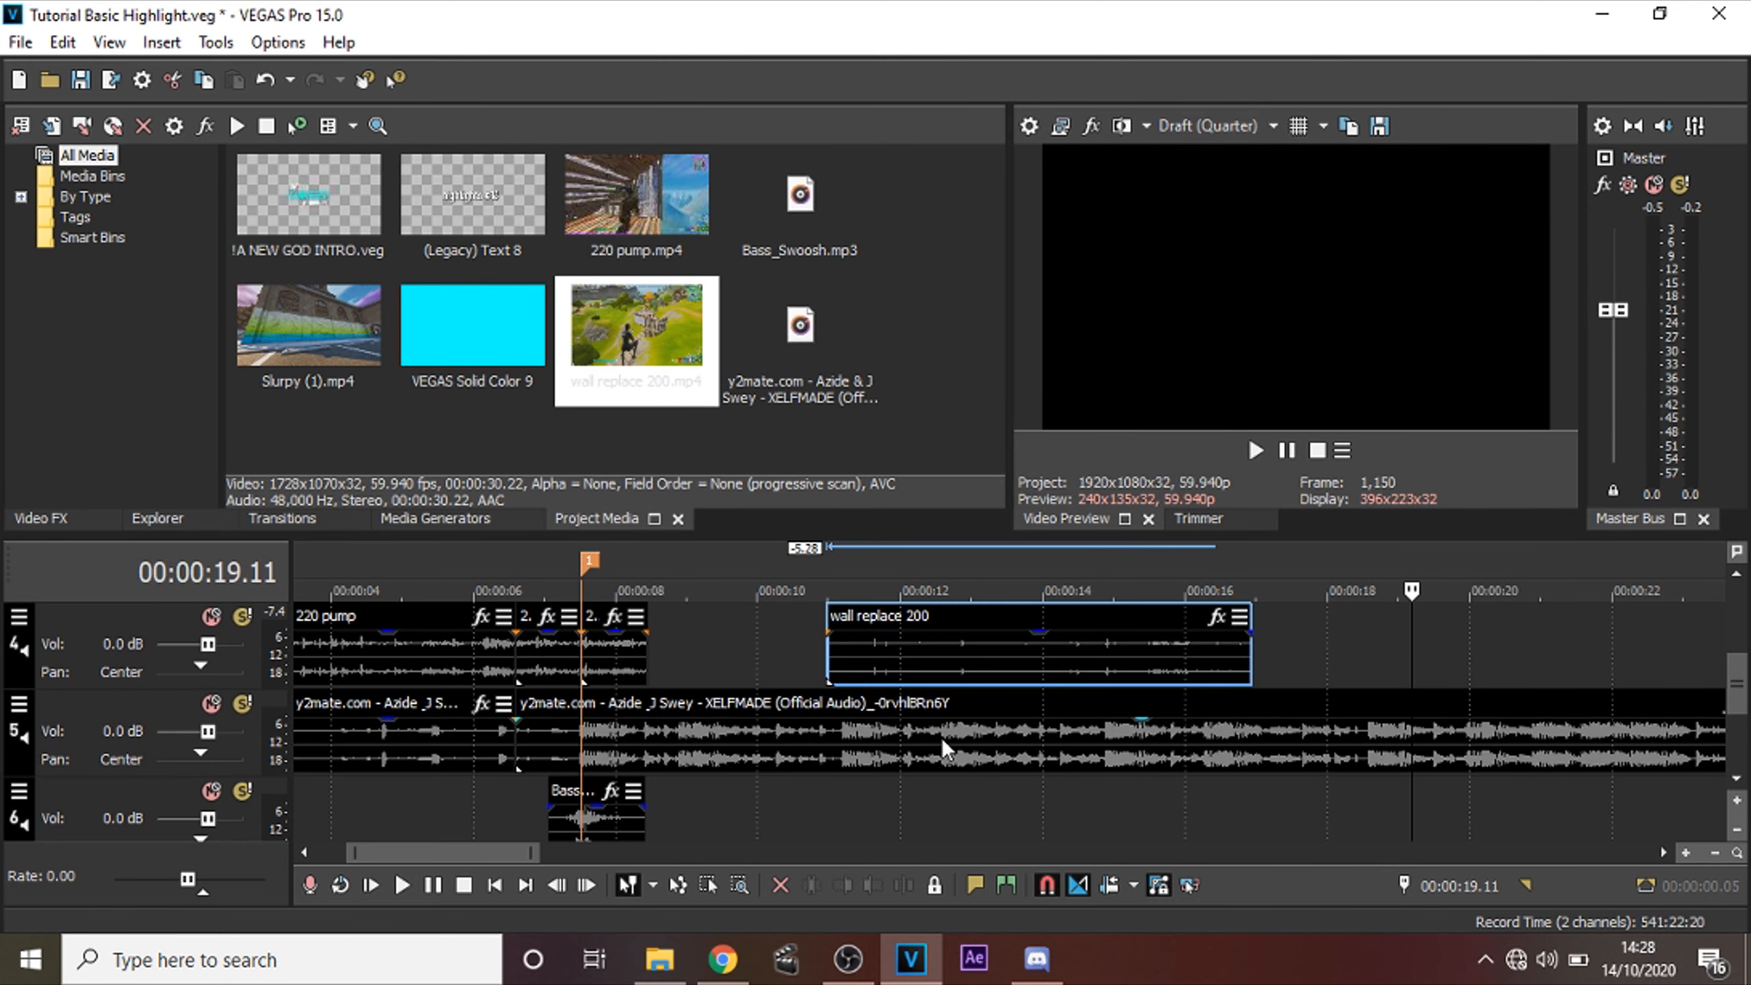
click(676, 761)
scroll(659, 746, up, 2)
key(space)
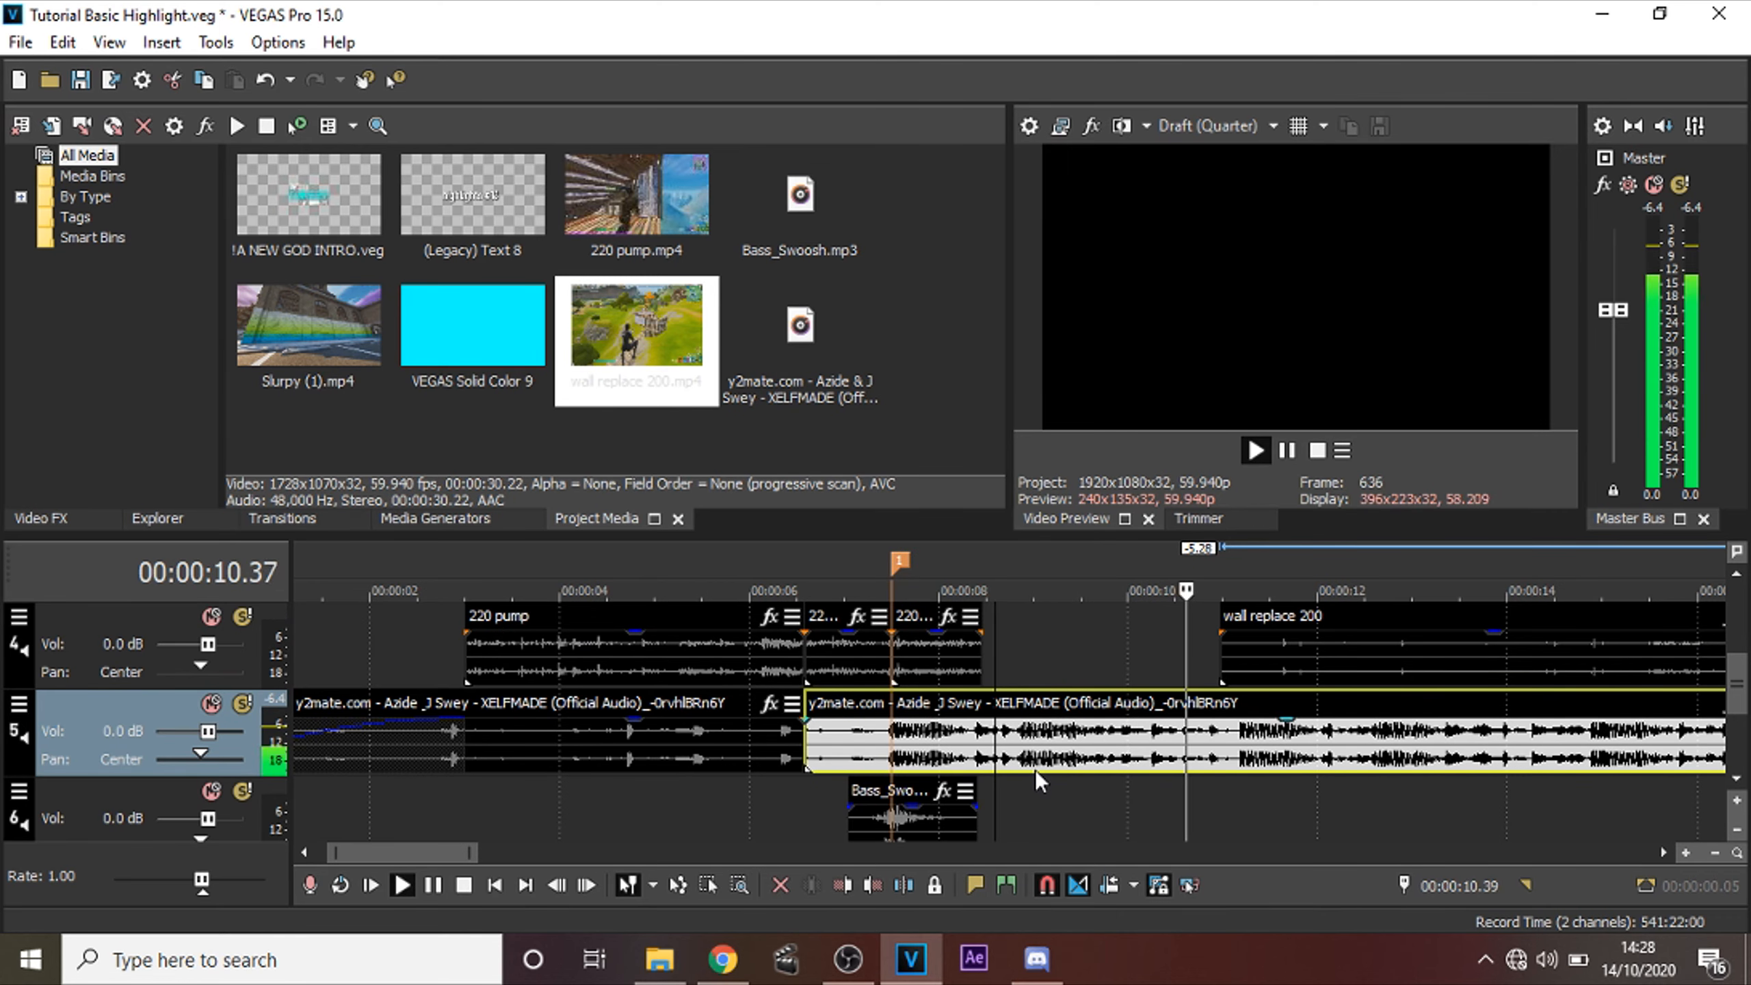
key(space)
click(1242, 740)
scroll(1242, 739, up, 2)
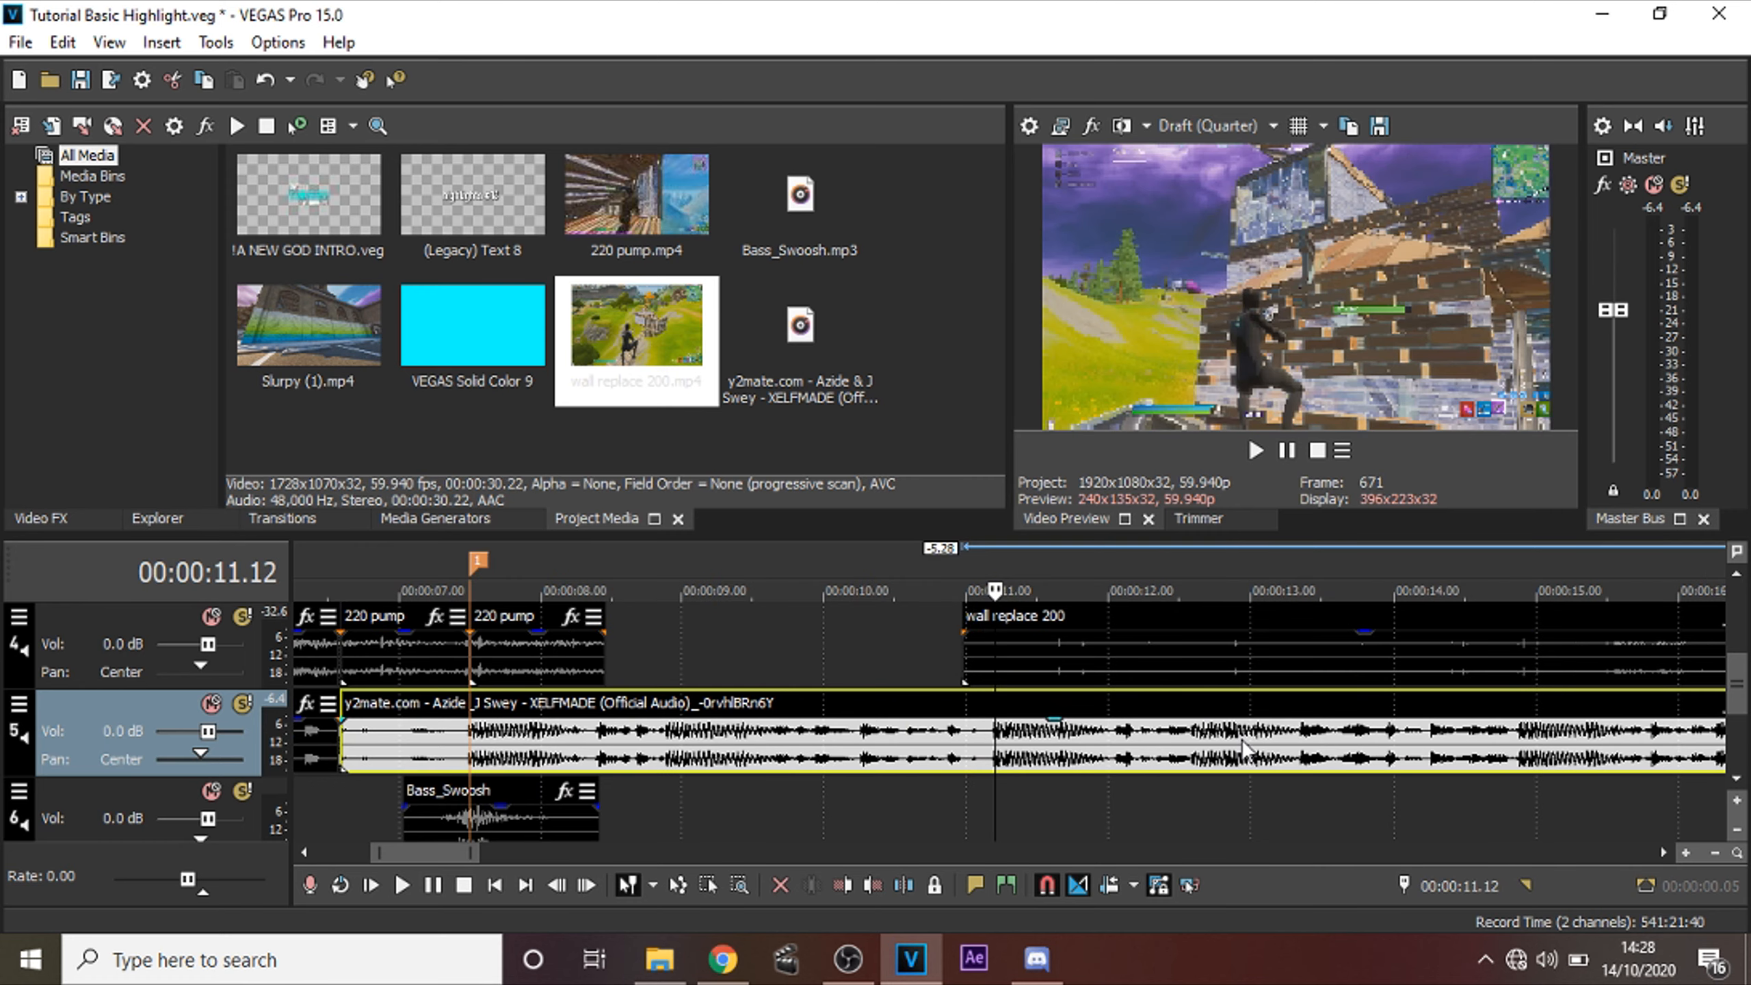
key(m)
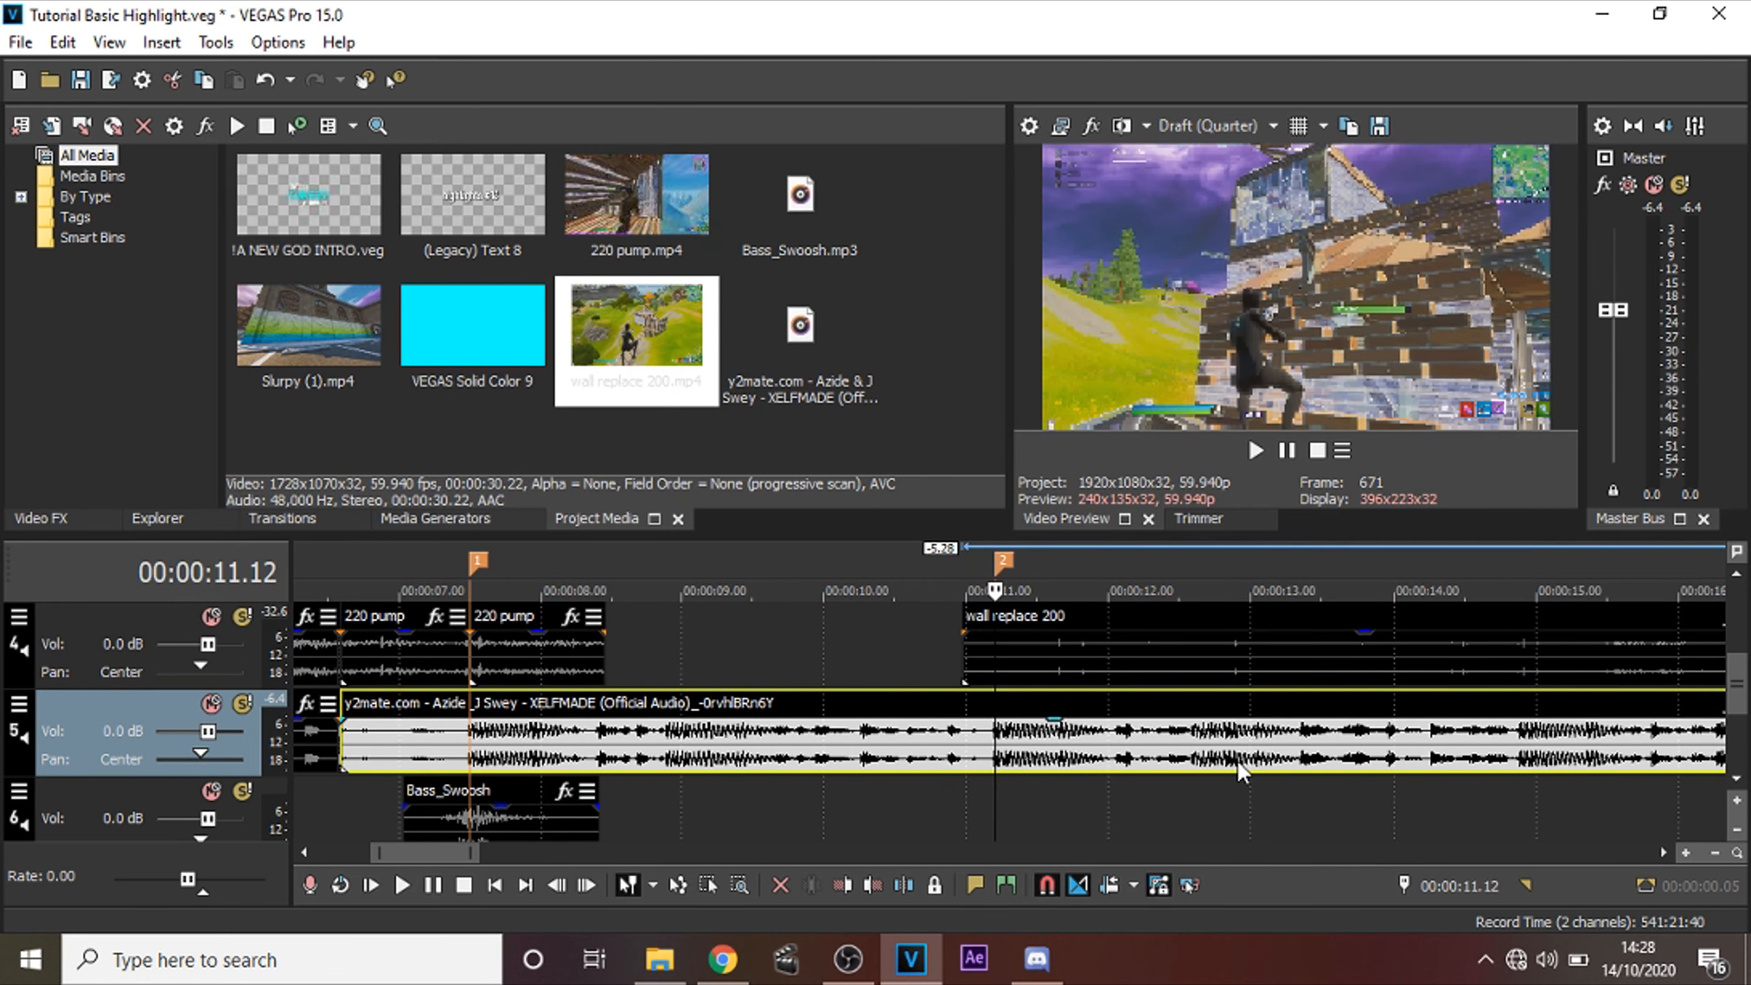
Step: Trim the start of the wall replace 200 clip to the shot at 00:00:15.33 and move the clip to start at marker 2
click(1740, 578)
scroll(1298, 757, down, 1)
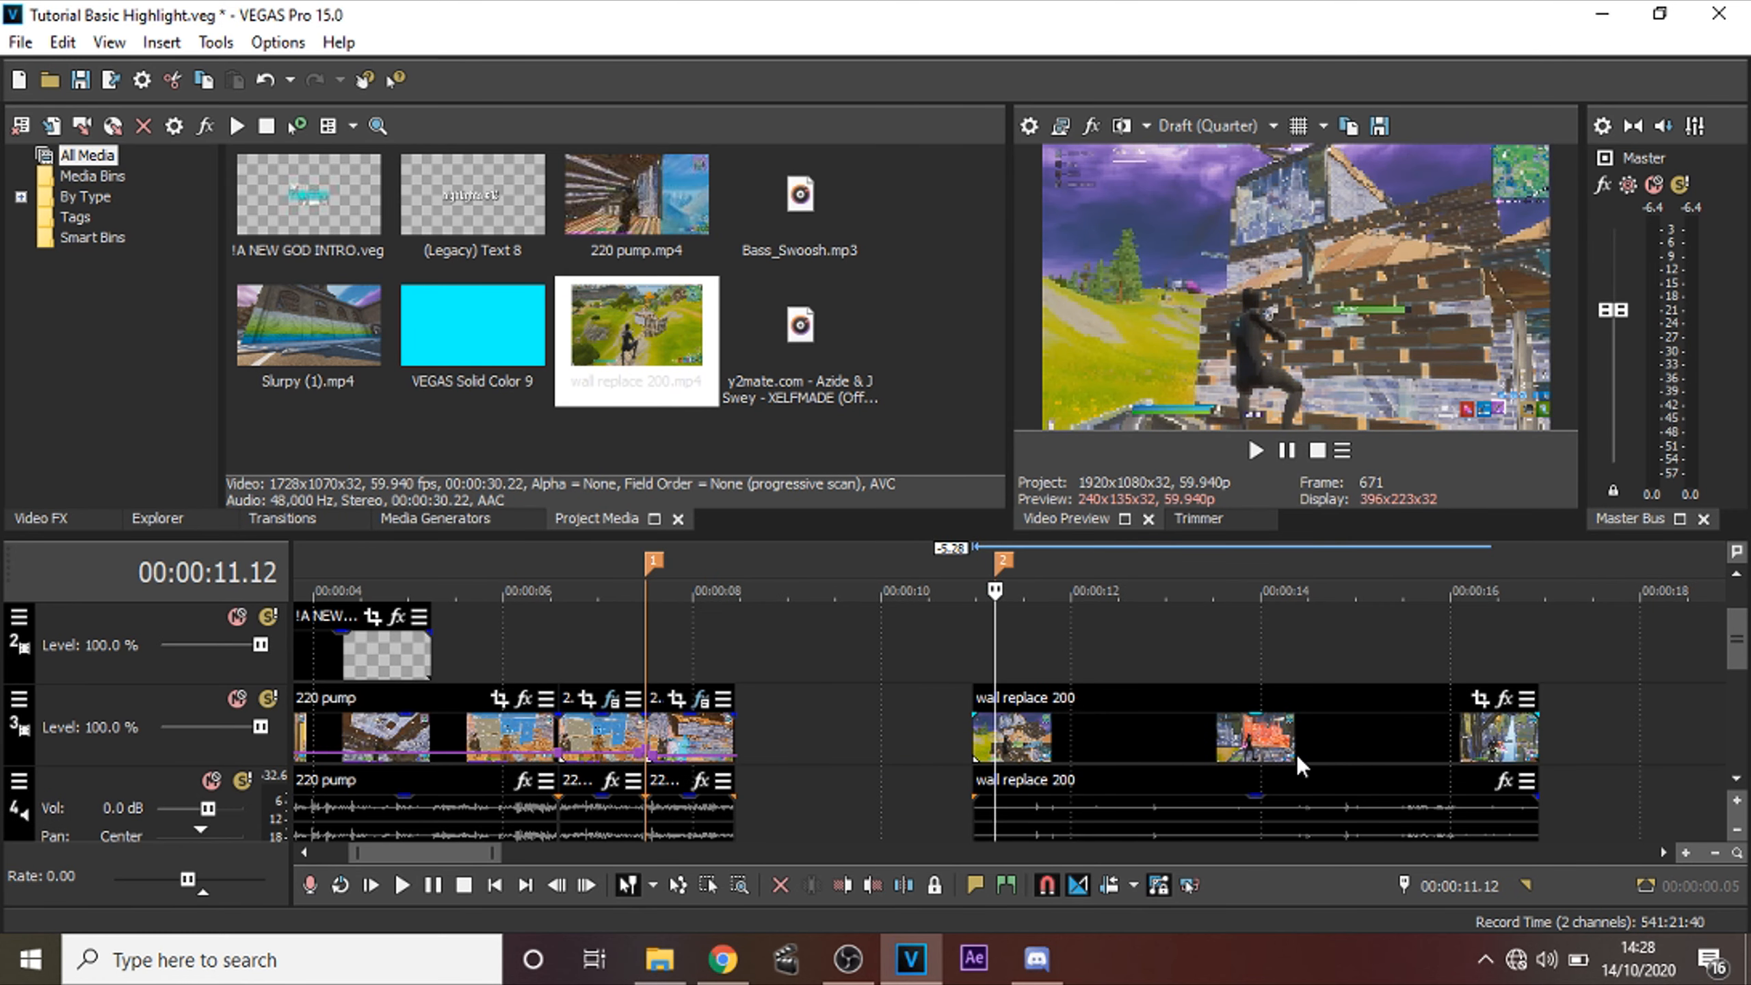
click(1296, 754)
scroll(1298, 749, up, 1)
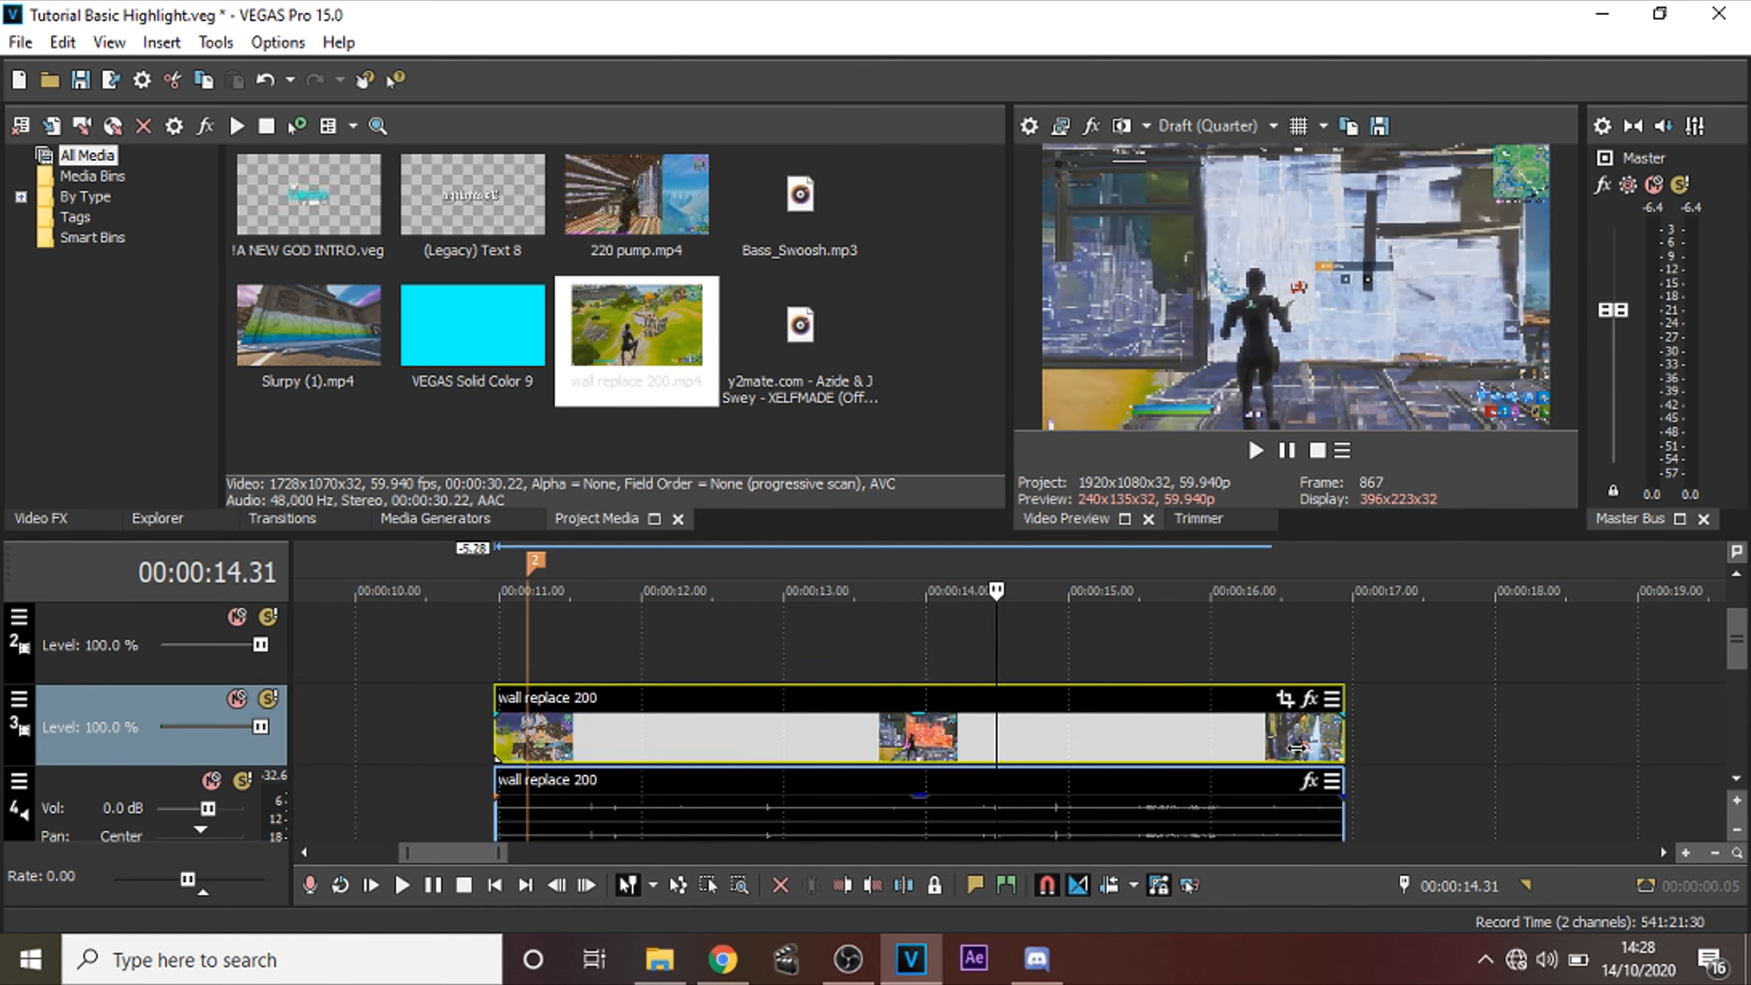
key(Return)
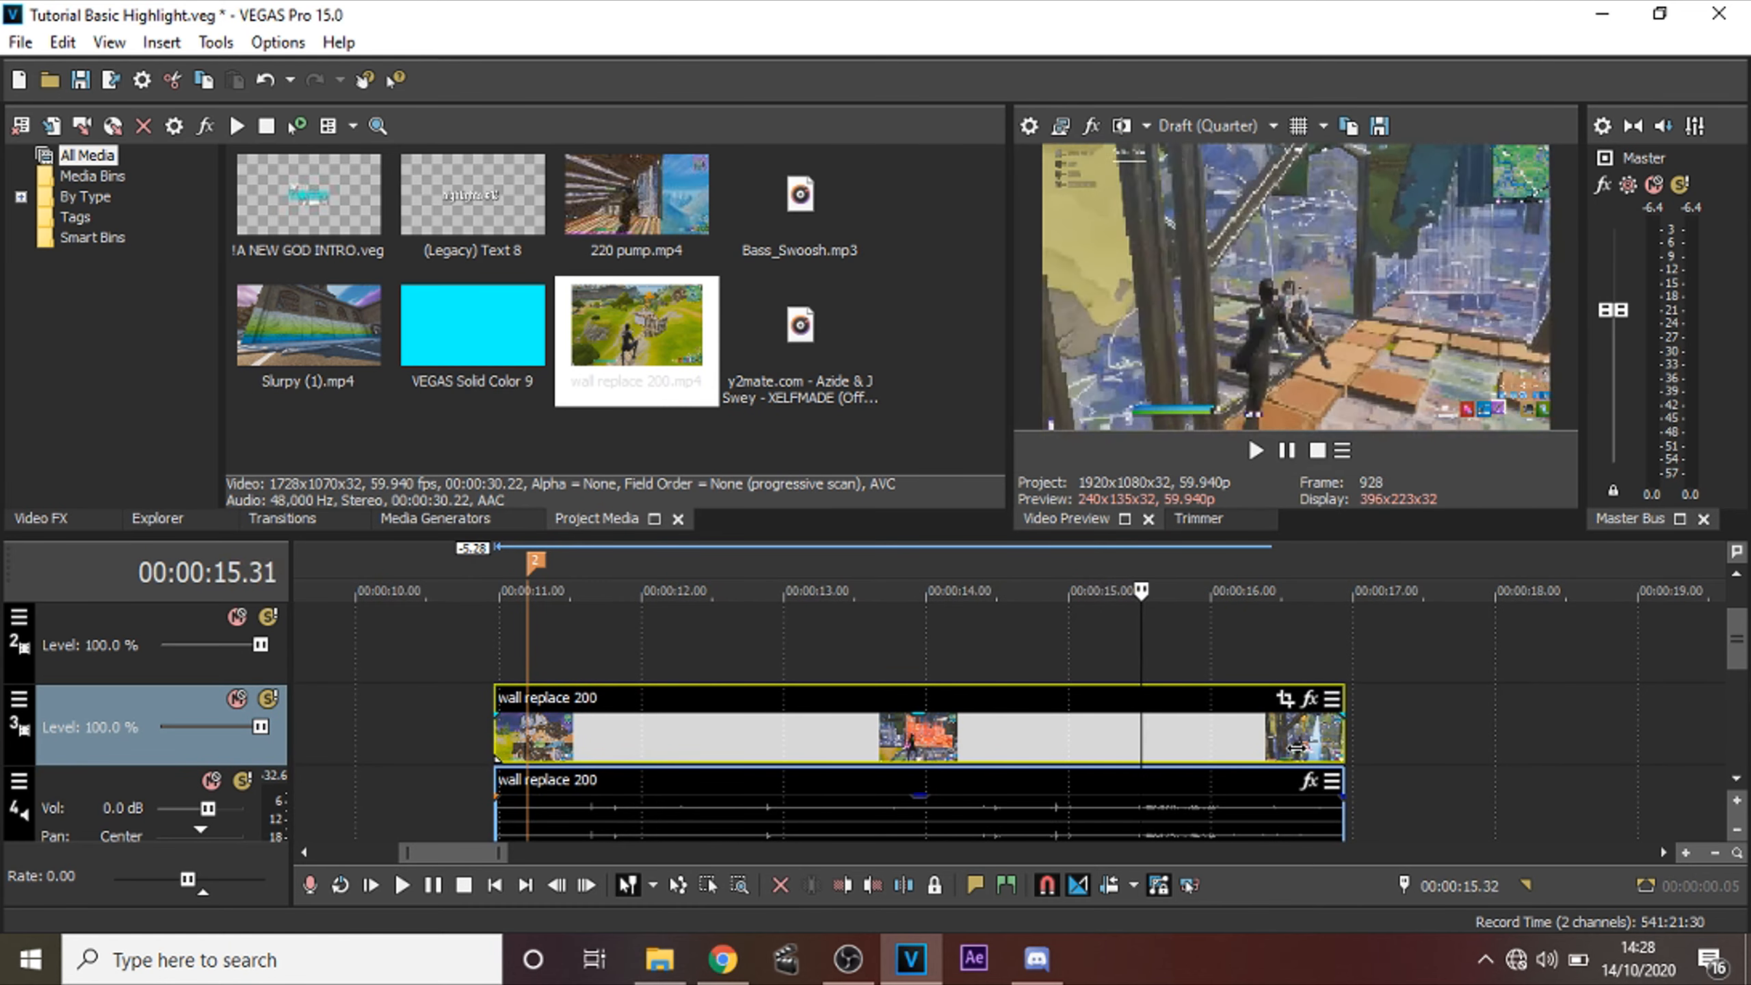
key(Left)
key(Left)
key(Right)
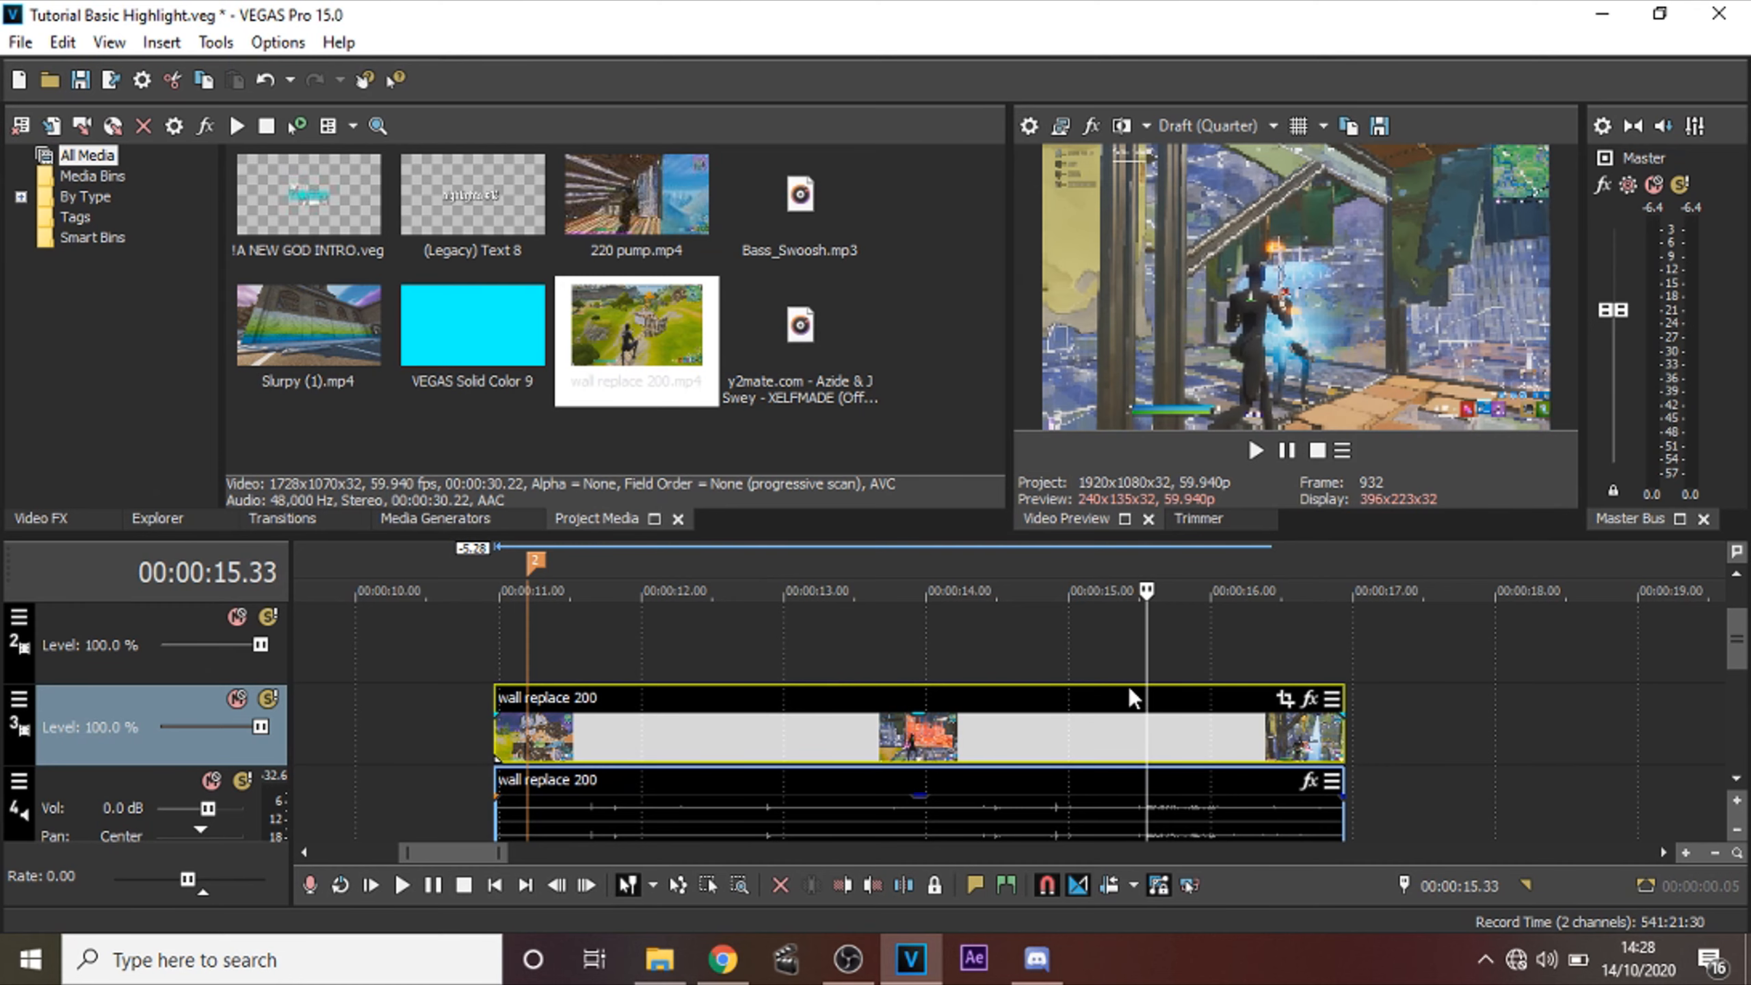
mouse_move(496, 745)
mouse_down()
mouse_move(1137, 745)
mouse_move(575, 748)
mouse_up()
drag(473, 850, 443, 850)
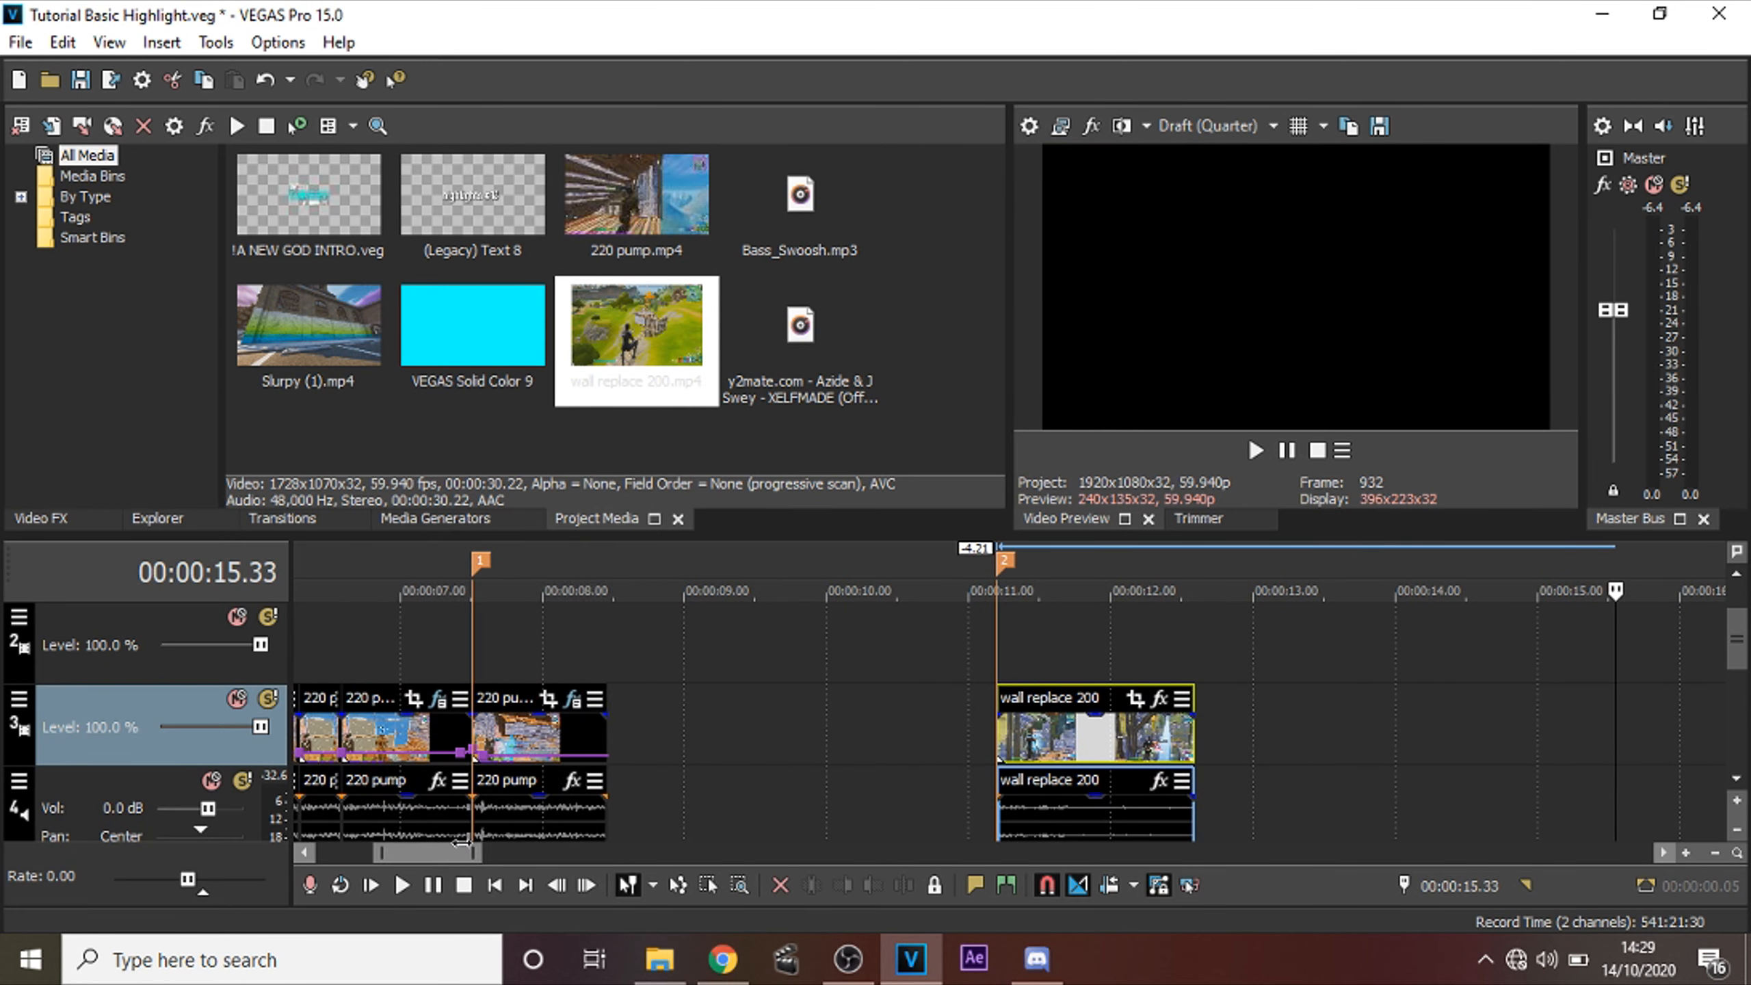
Step: Extend the start of the wall replace 200 clip back to the end of the last 220 pump clip and play it against the beat
drag(997, 741, 609, 751)
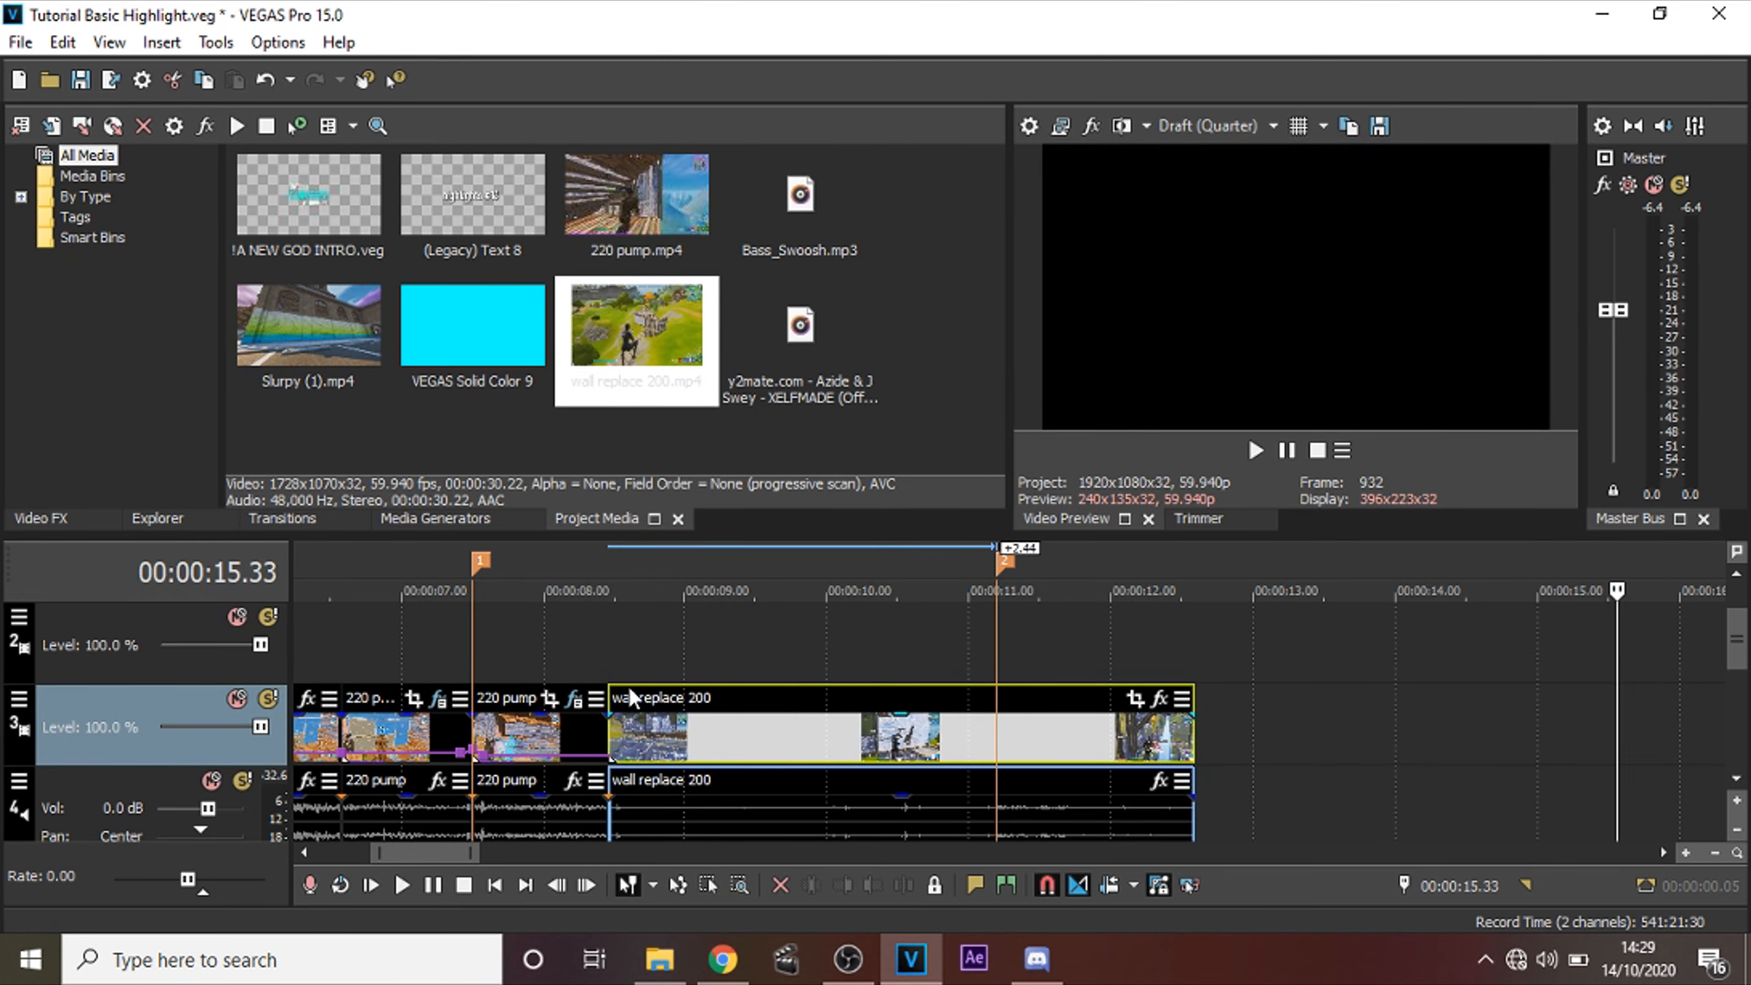
click(618, 662)
key(space)
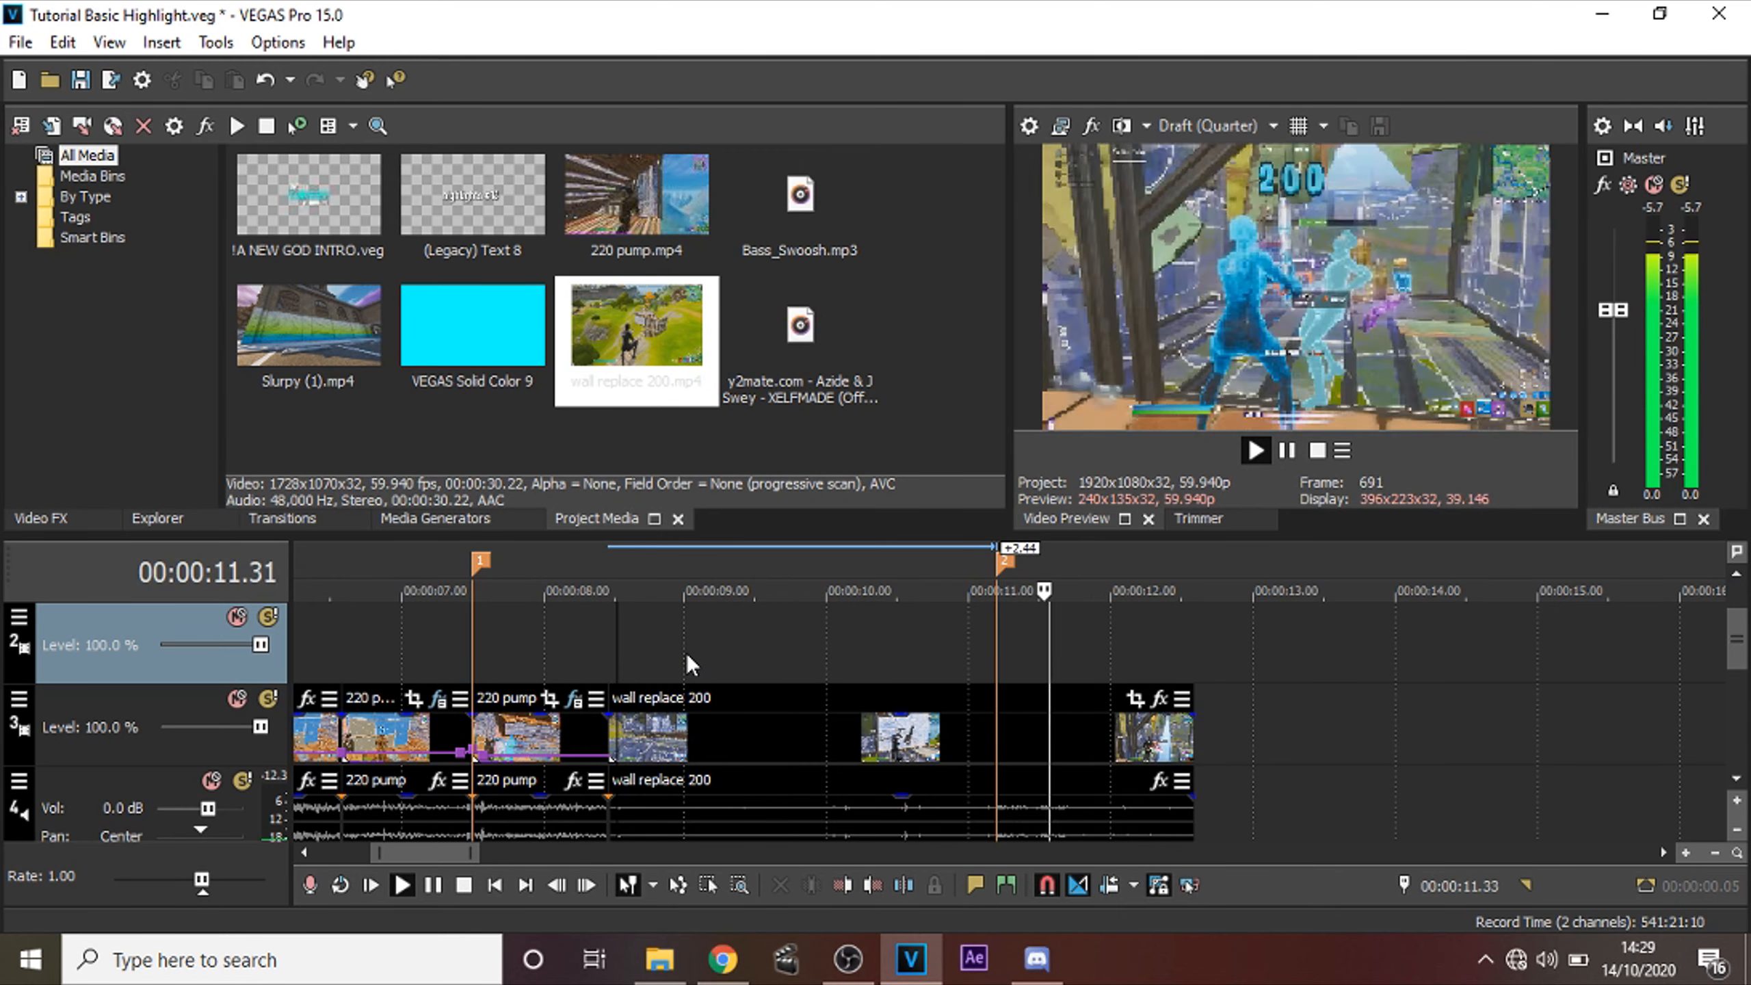
key(space)
Step: Overlap the last 220 pump clip and the wall replace 200 clip with a 12-frame crossfade
click(662, 737)
scroll(658, 721, up, 2)
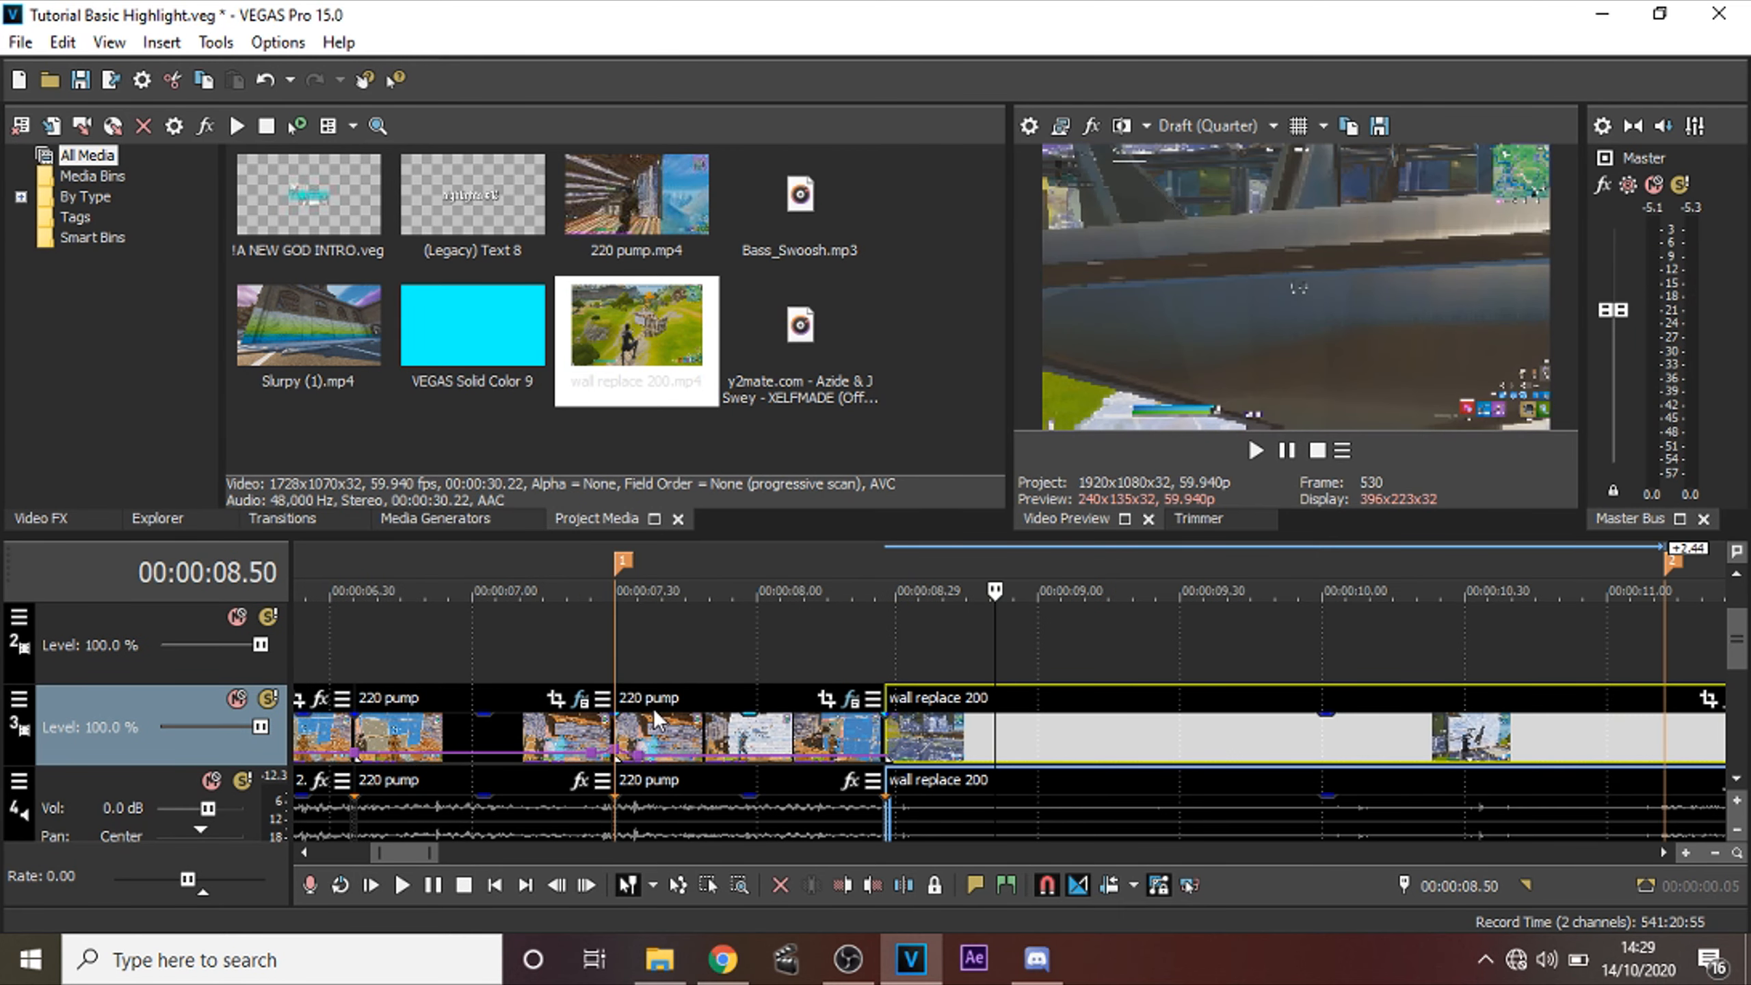
drag(879, 747, 847, 759)
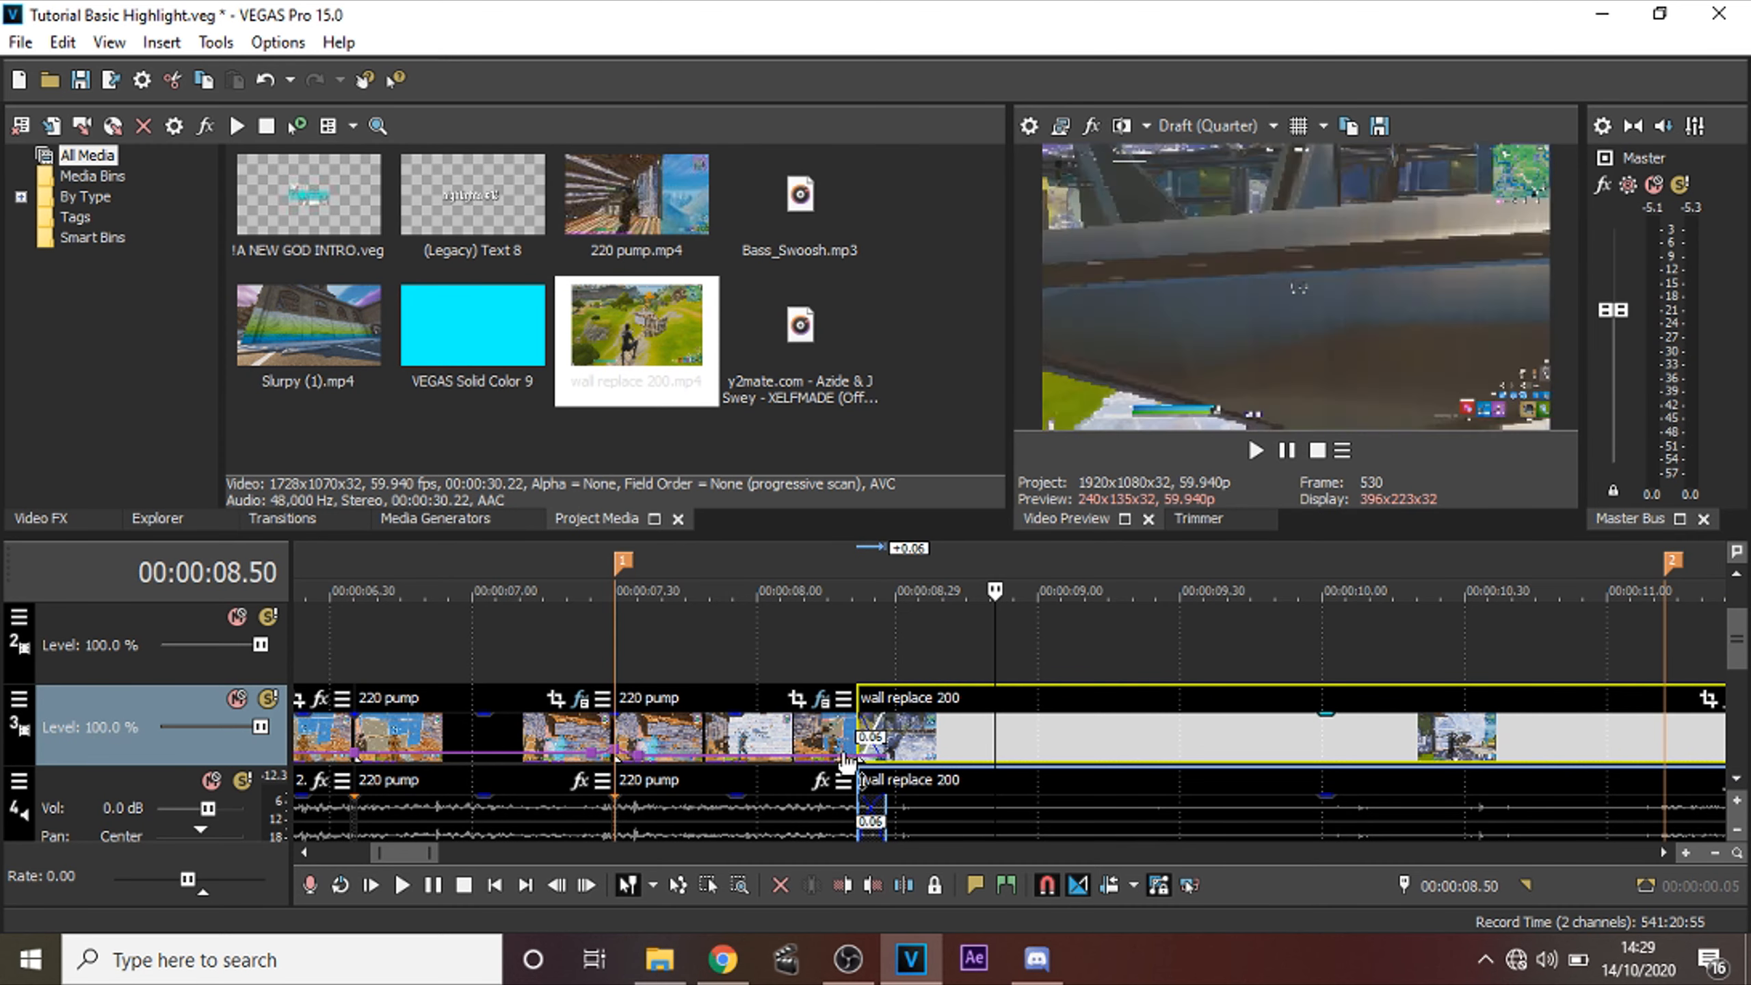
click(828, 742)
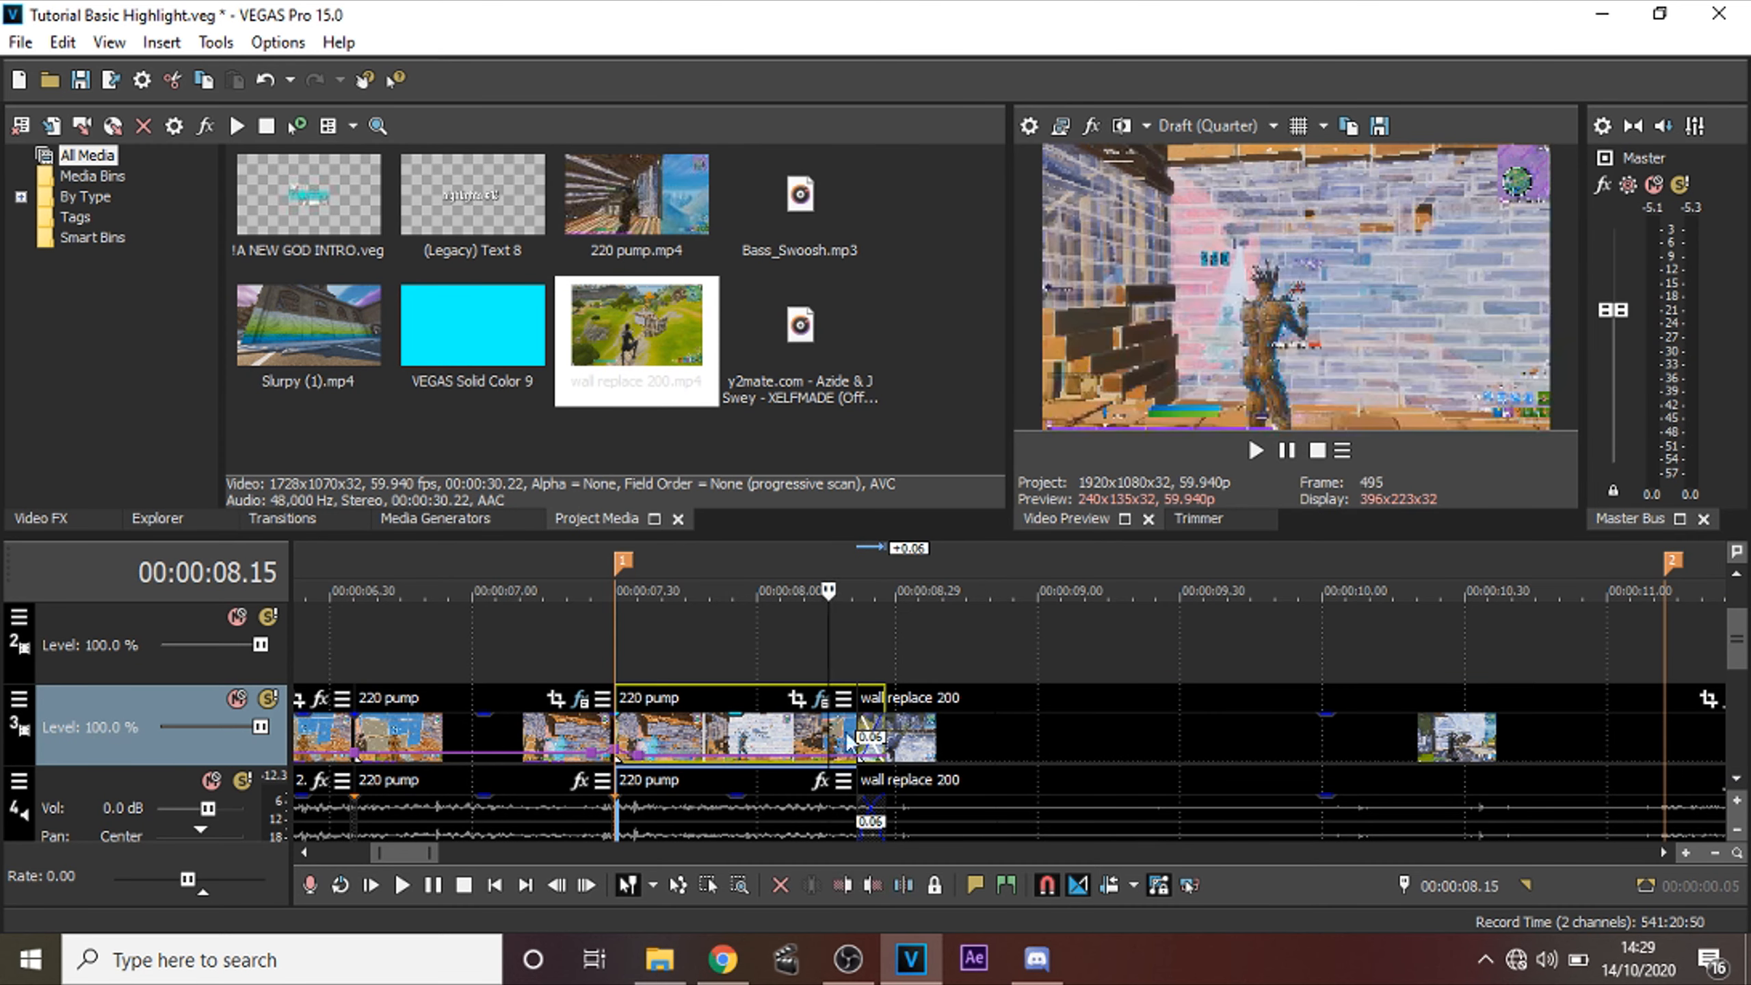
drag(886, 727, 900, 717)
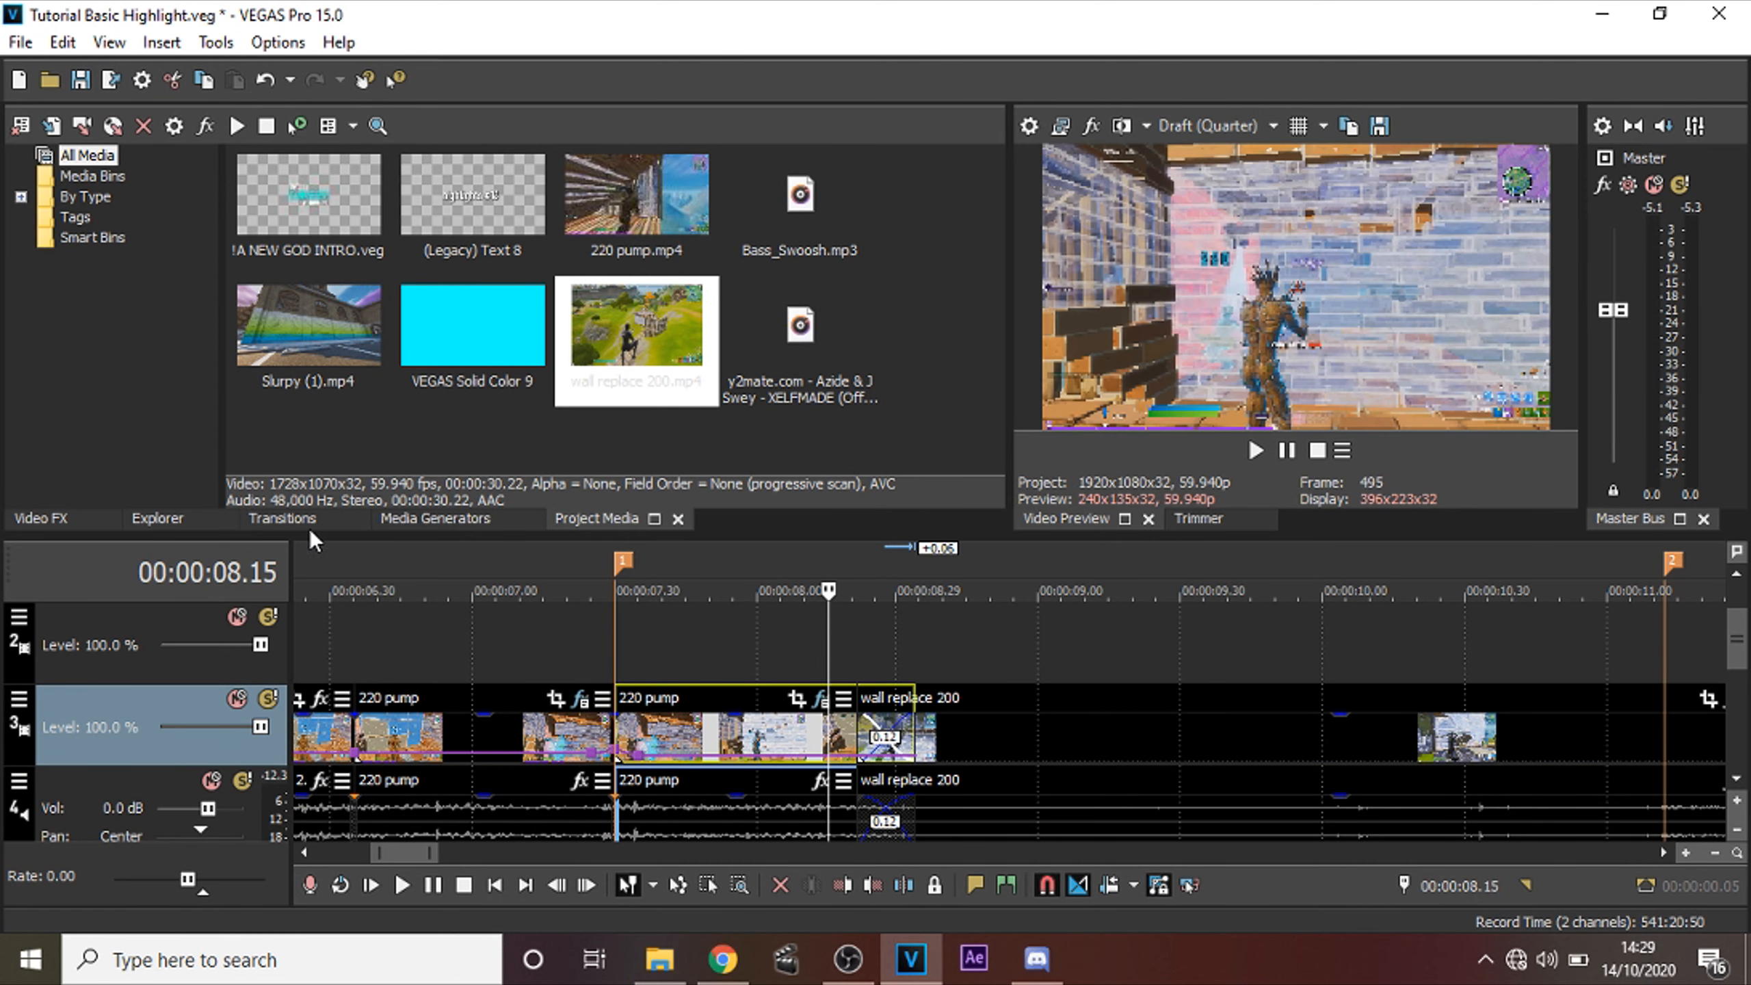
Step: Search the transitions for "swish" and apply the BCC Swish Pan "right" preset to the overlap between 220 pump and wall replace 200
click(303, 524)
click(97, 127)
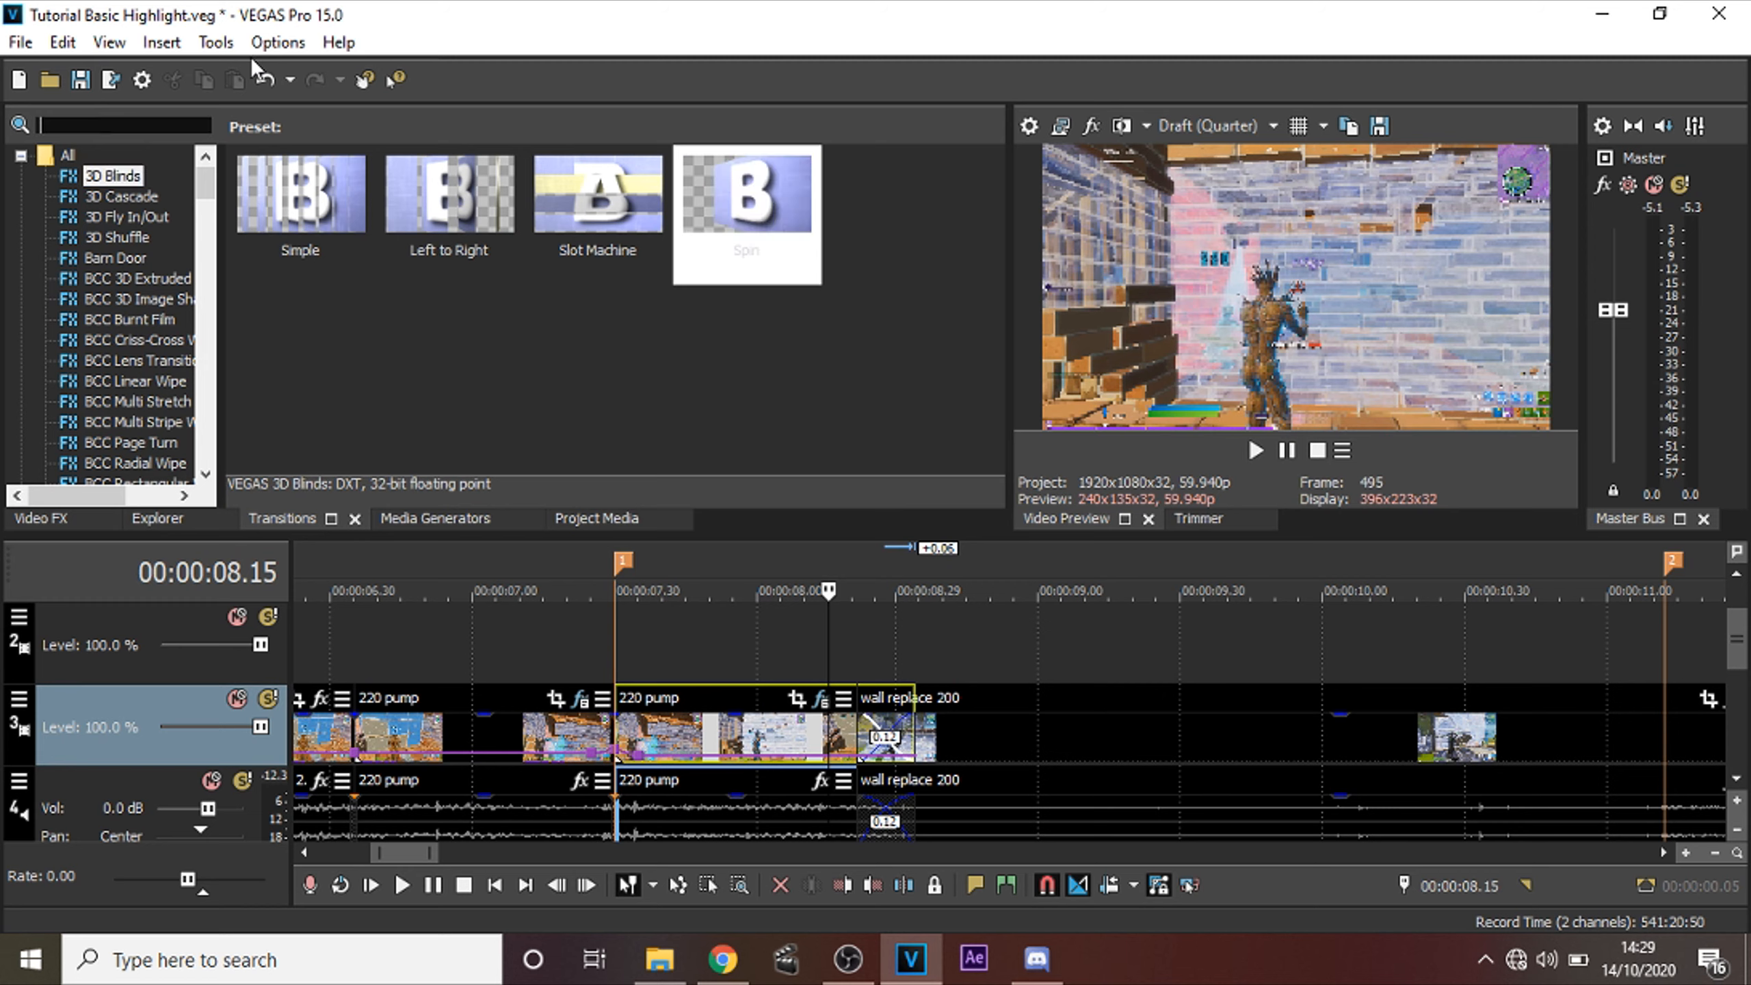
text(swish)
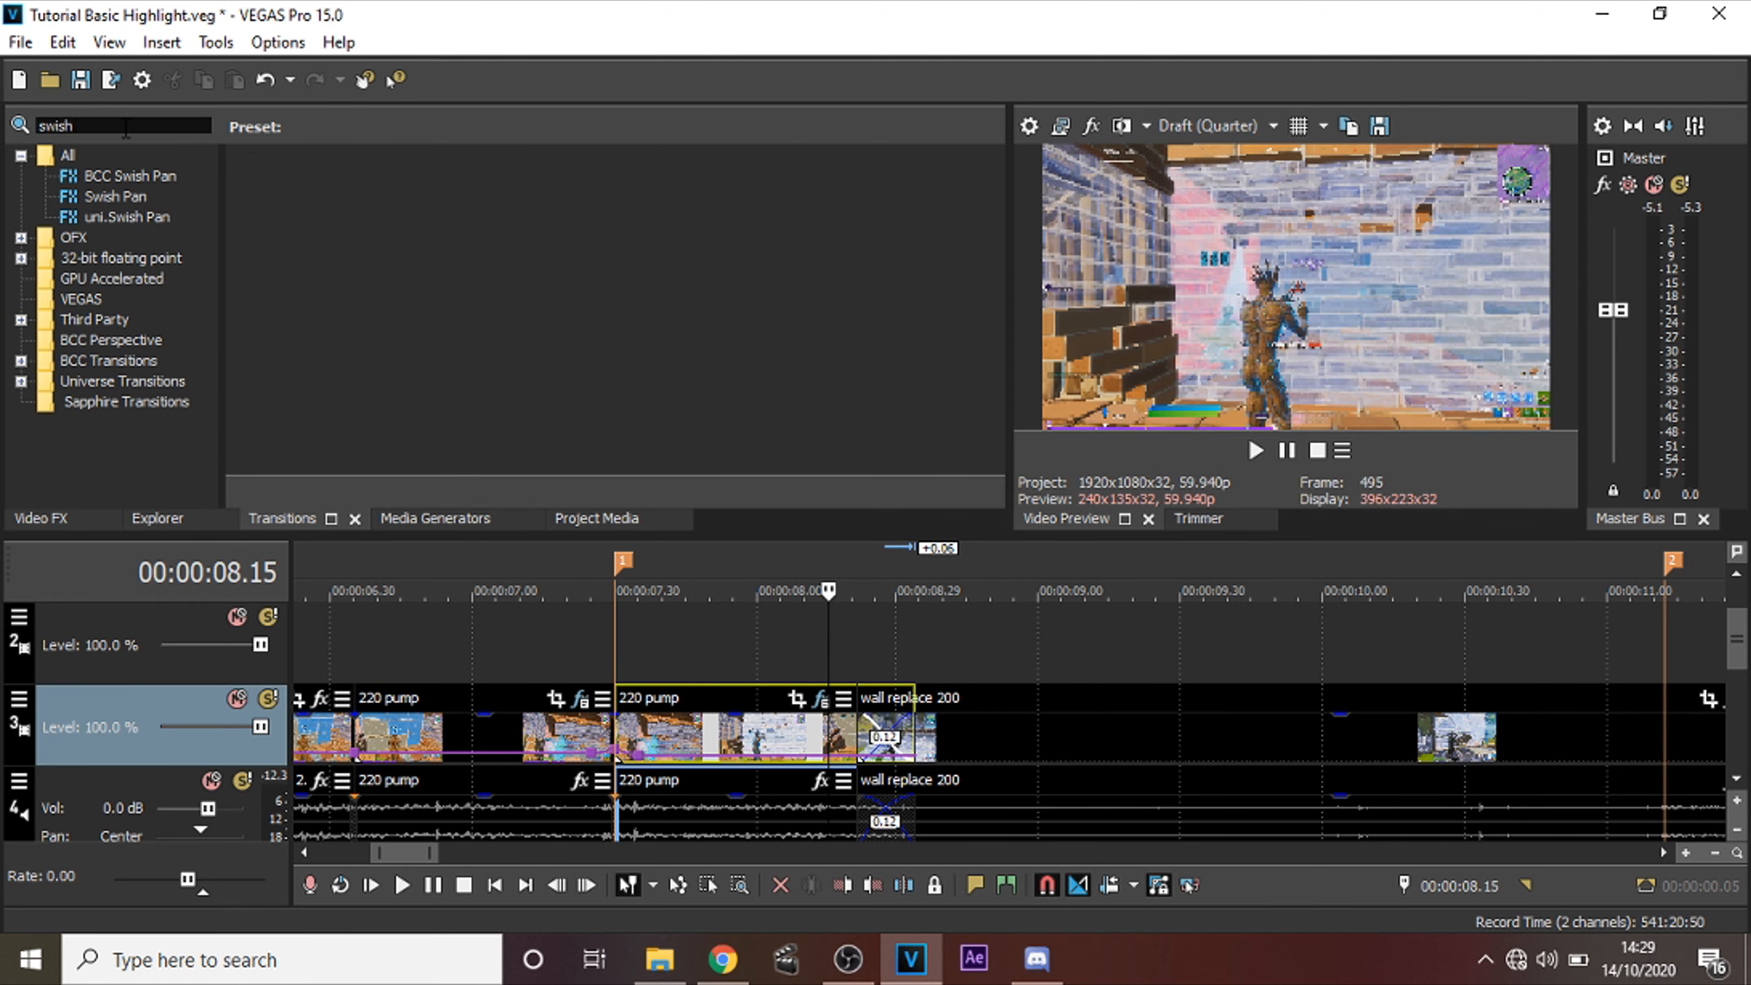
click(100, 194)
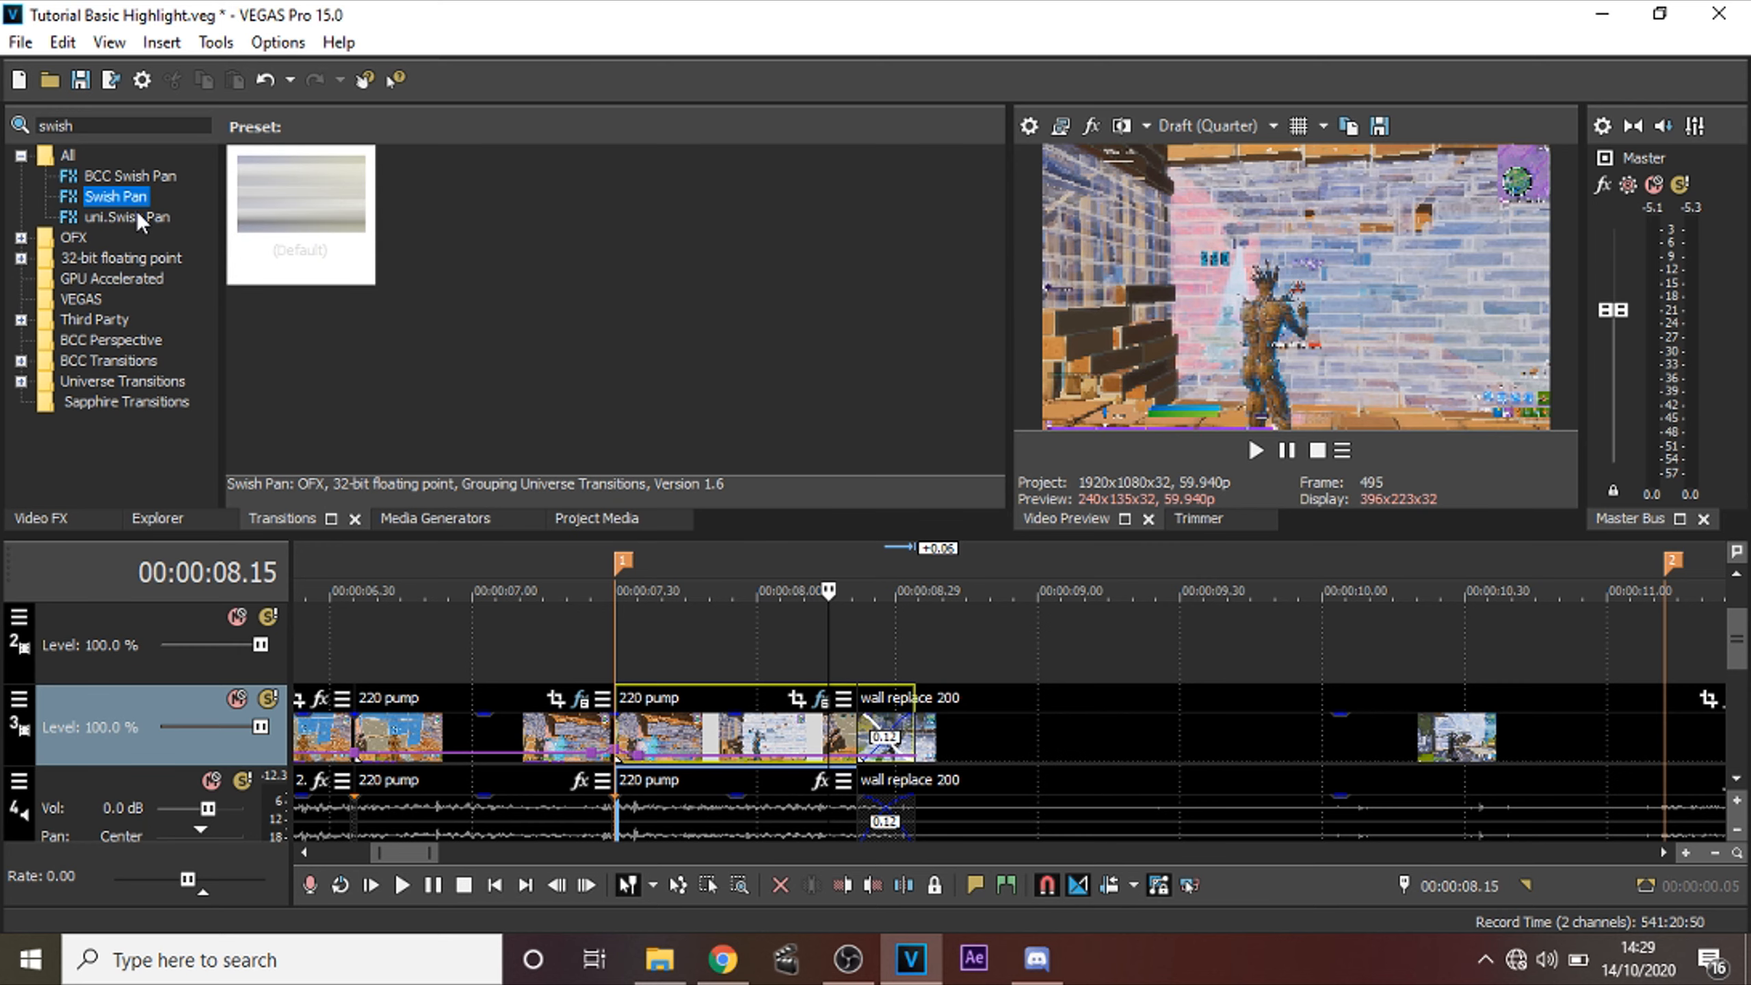
click(134, 178)
drag(736, 233, 891, 741)
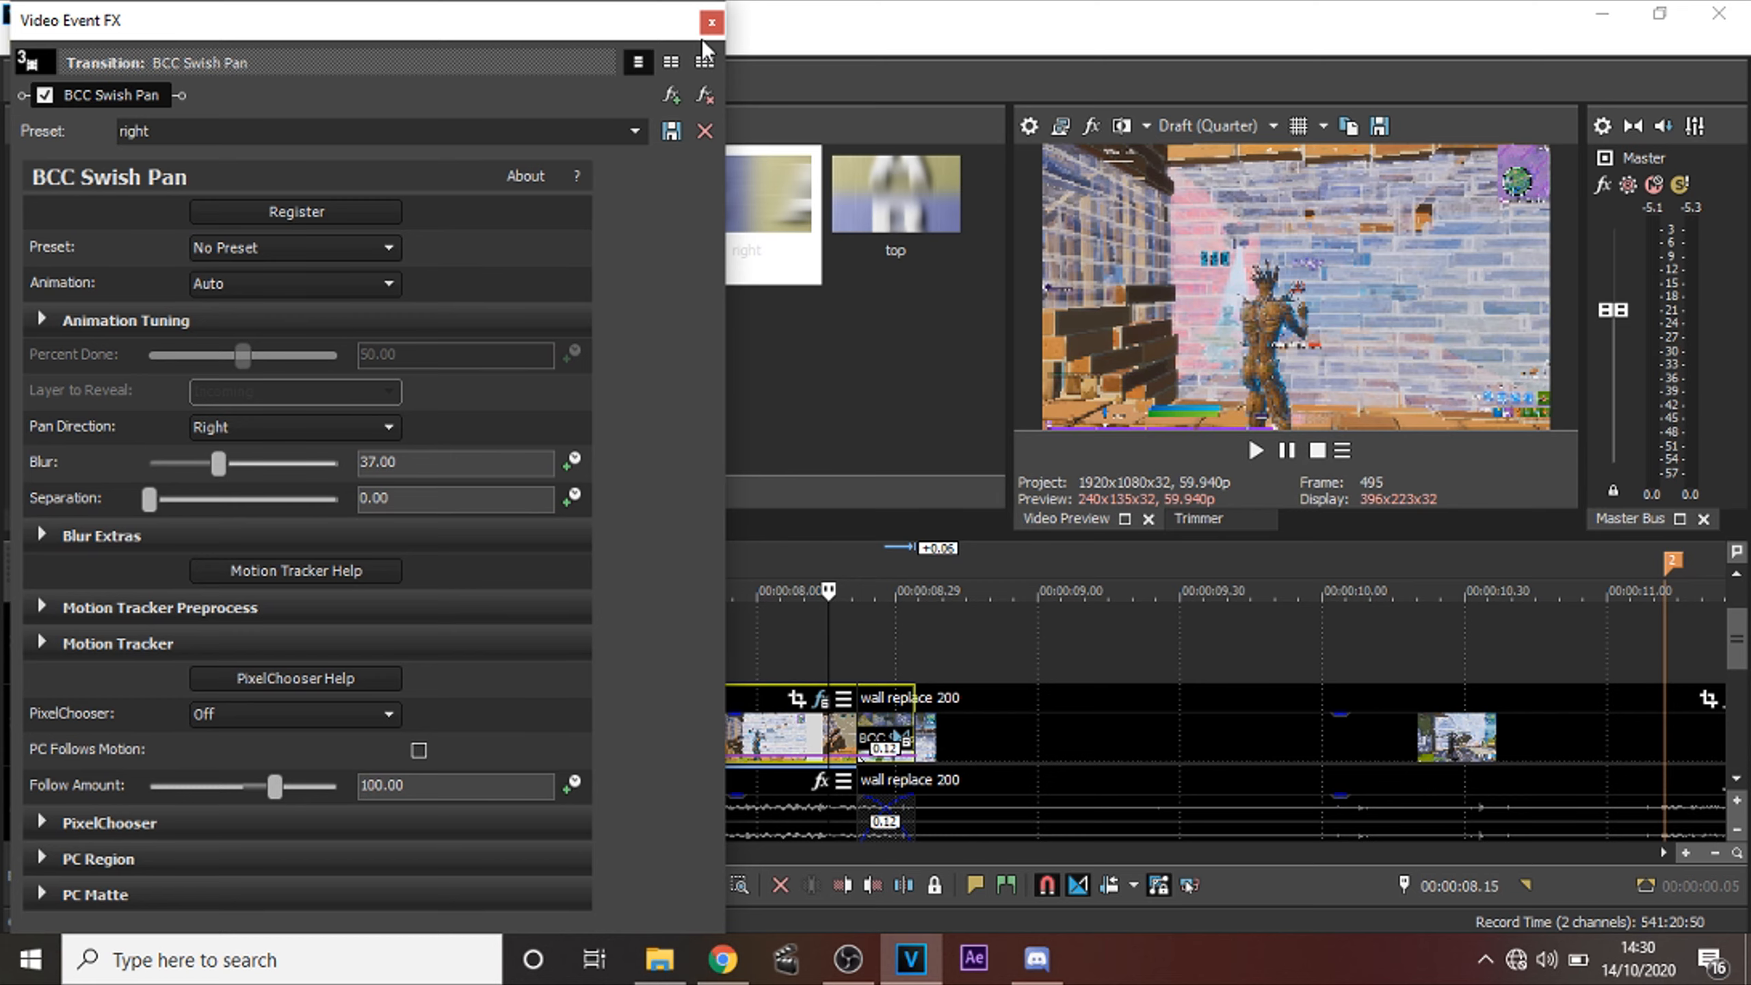
click(710, 22)
Step: Play back the swish pan transition between the 220 pump and wall replace 200 clips
drag(851, 647, 942, 643)
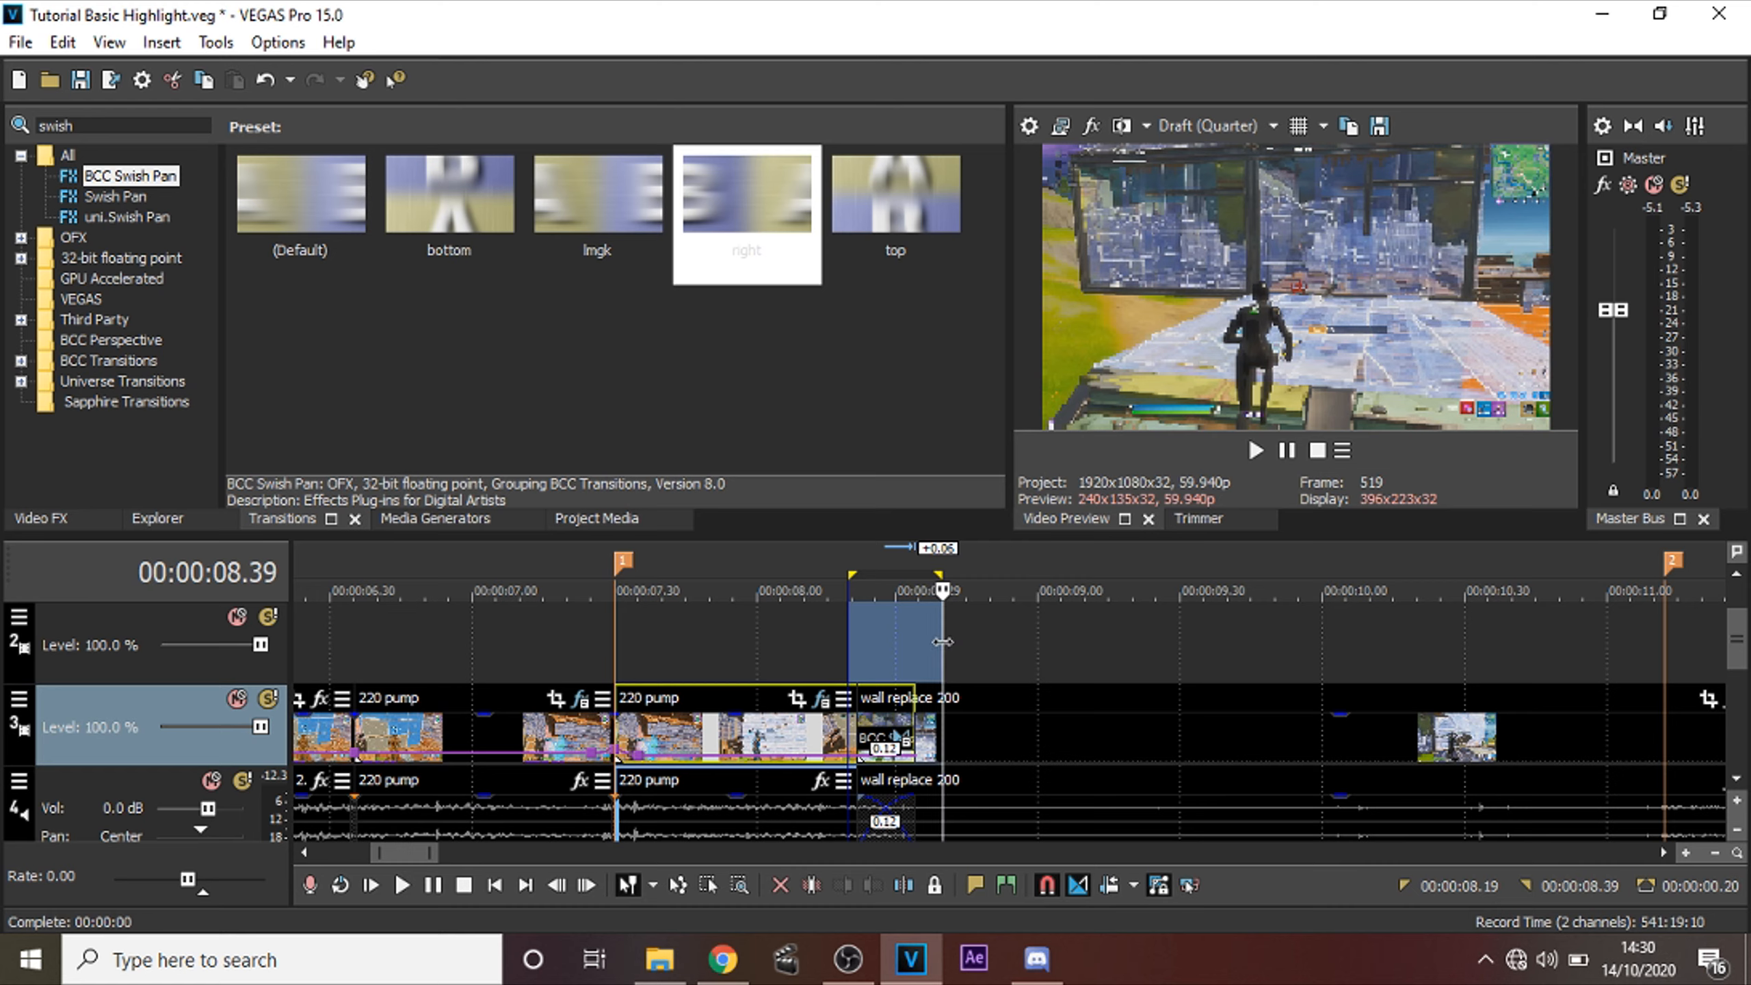
key(space)
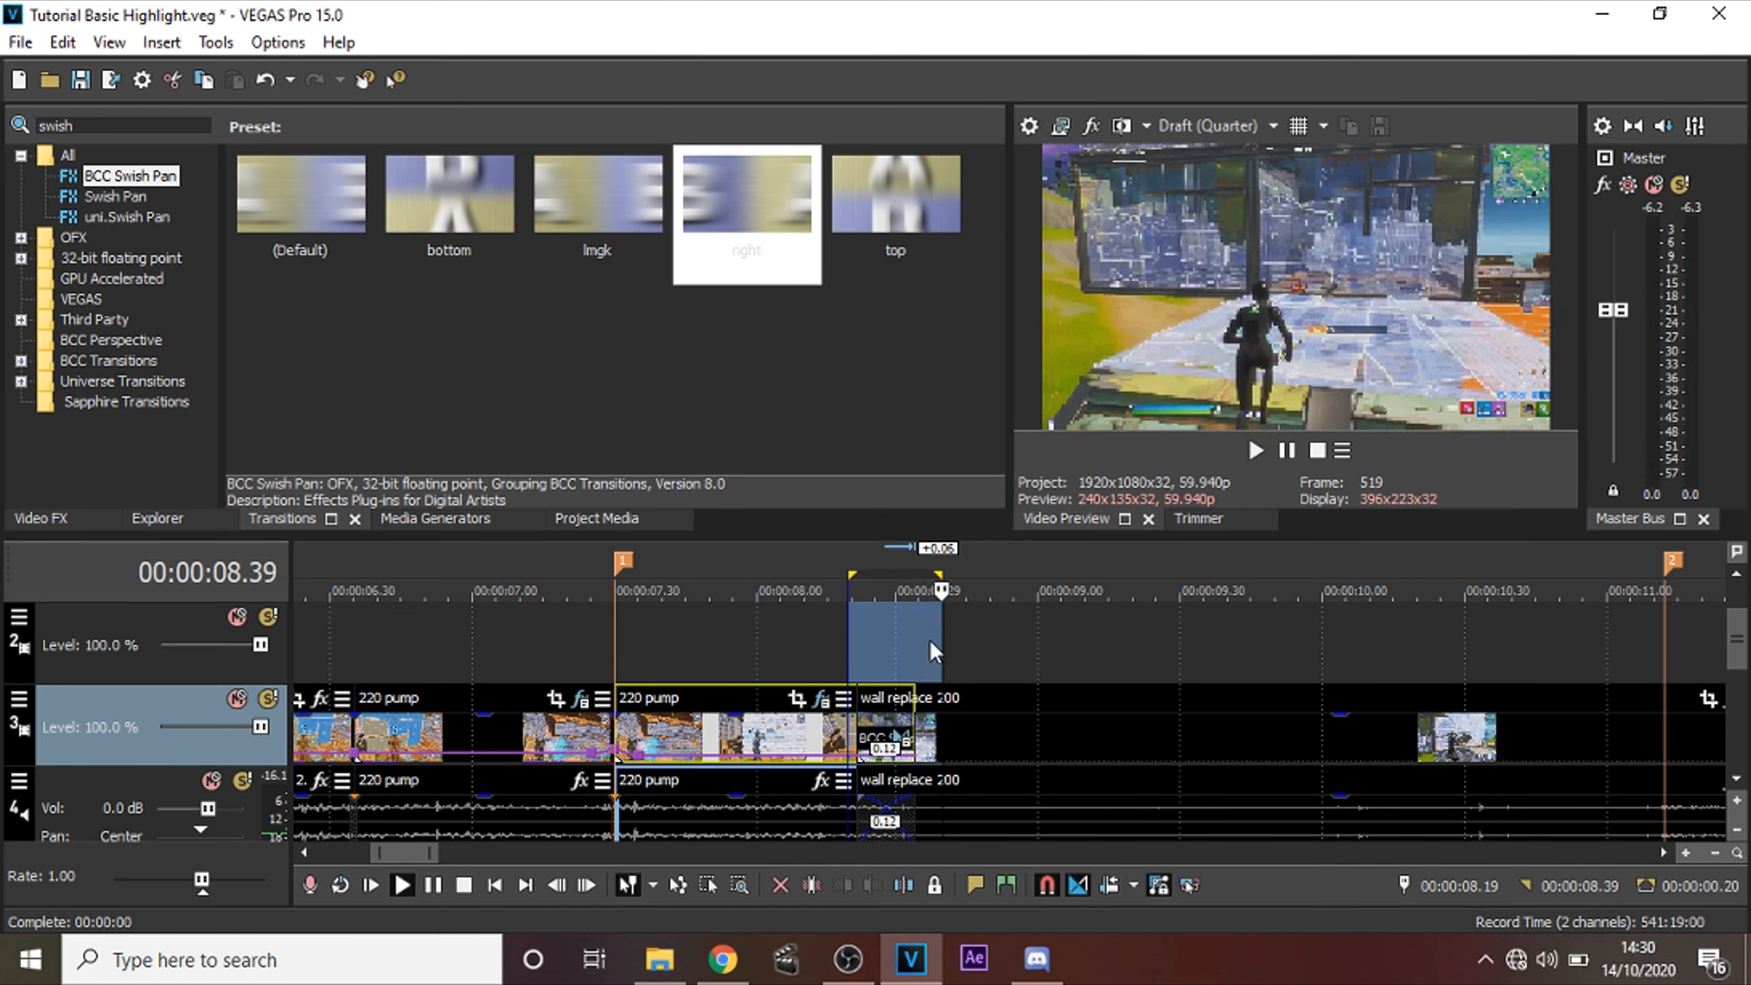
key(space)
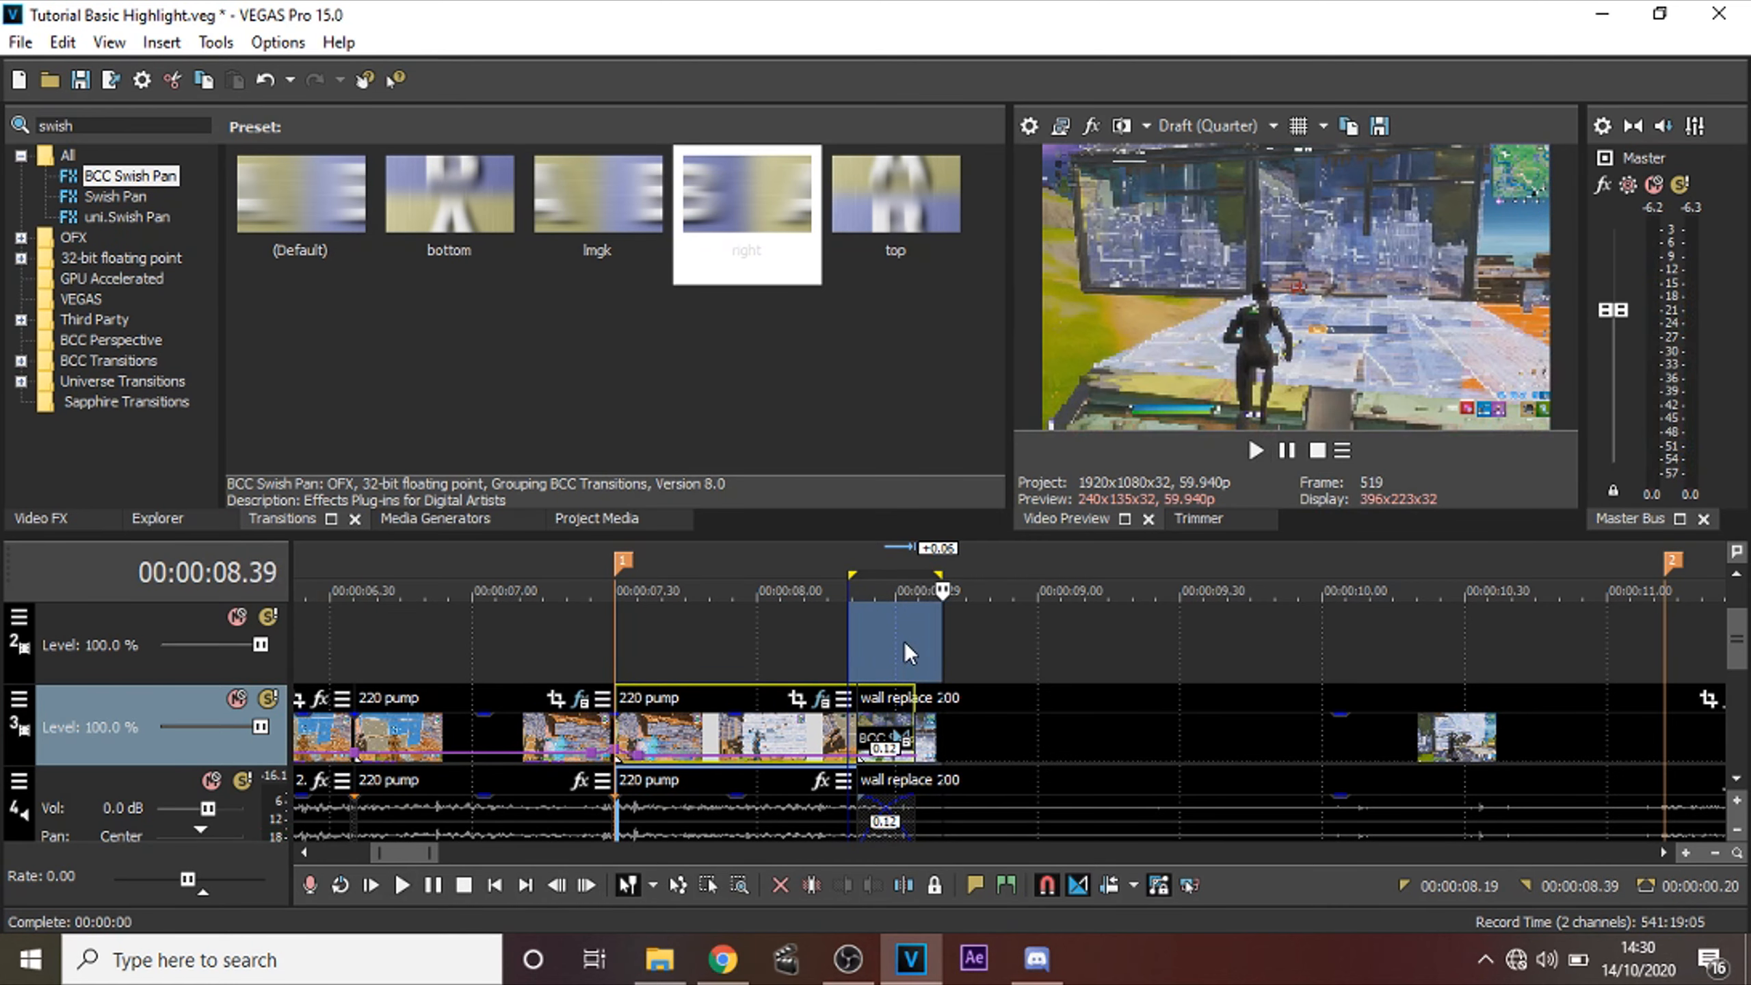
click(790, 649)
key(space)
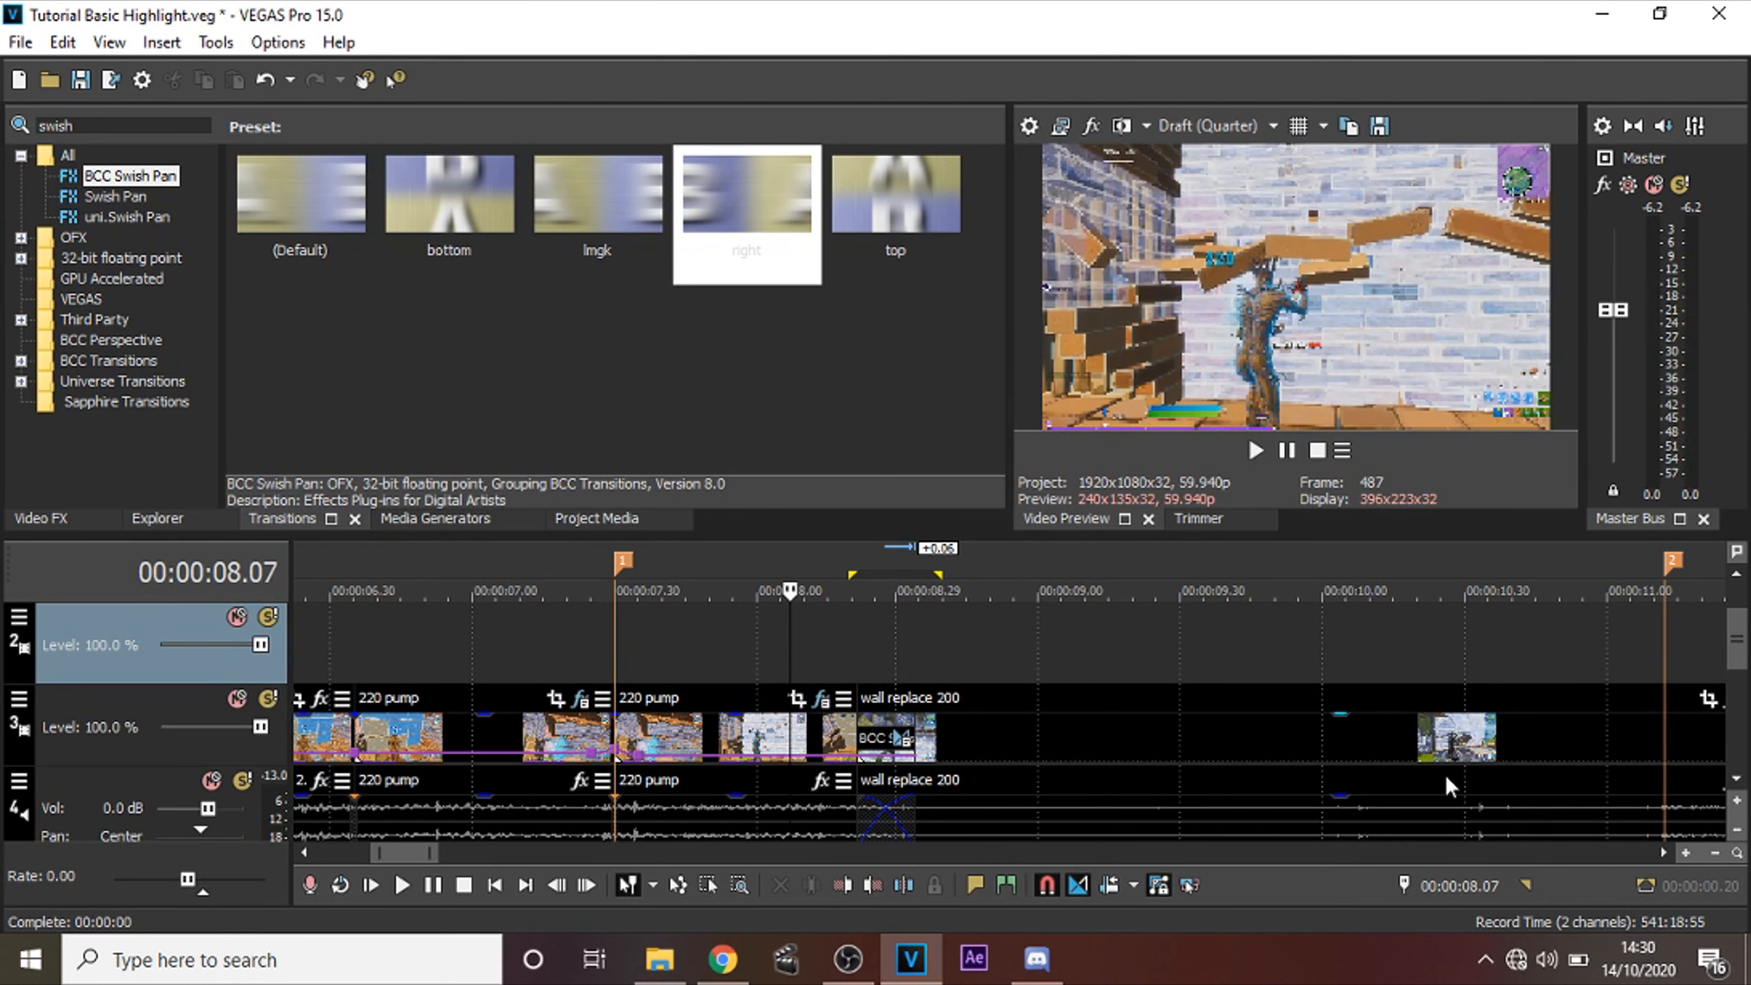
Step: Copy the last 220 pump clip, the one that starts at marker 1
scroll(1426, 783, down, 2)
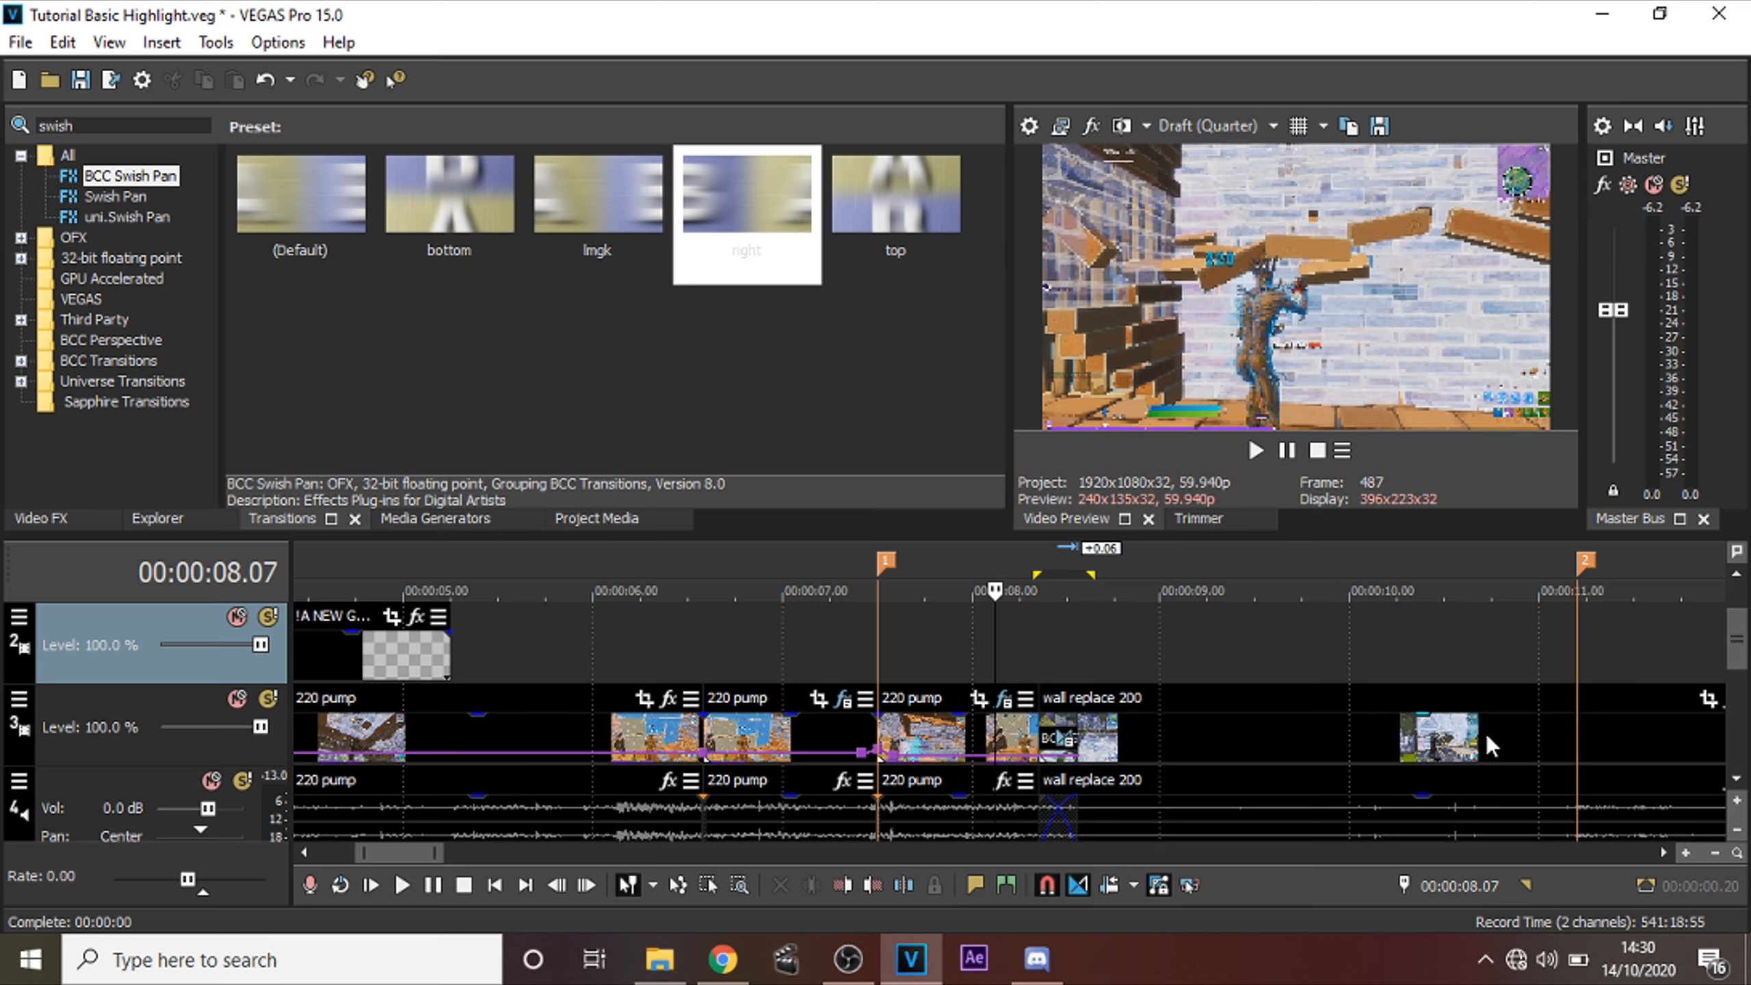
click(1582, 745)
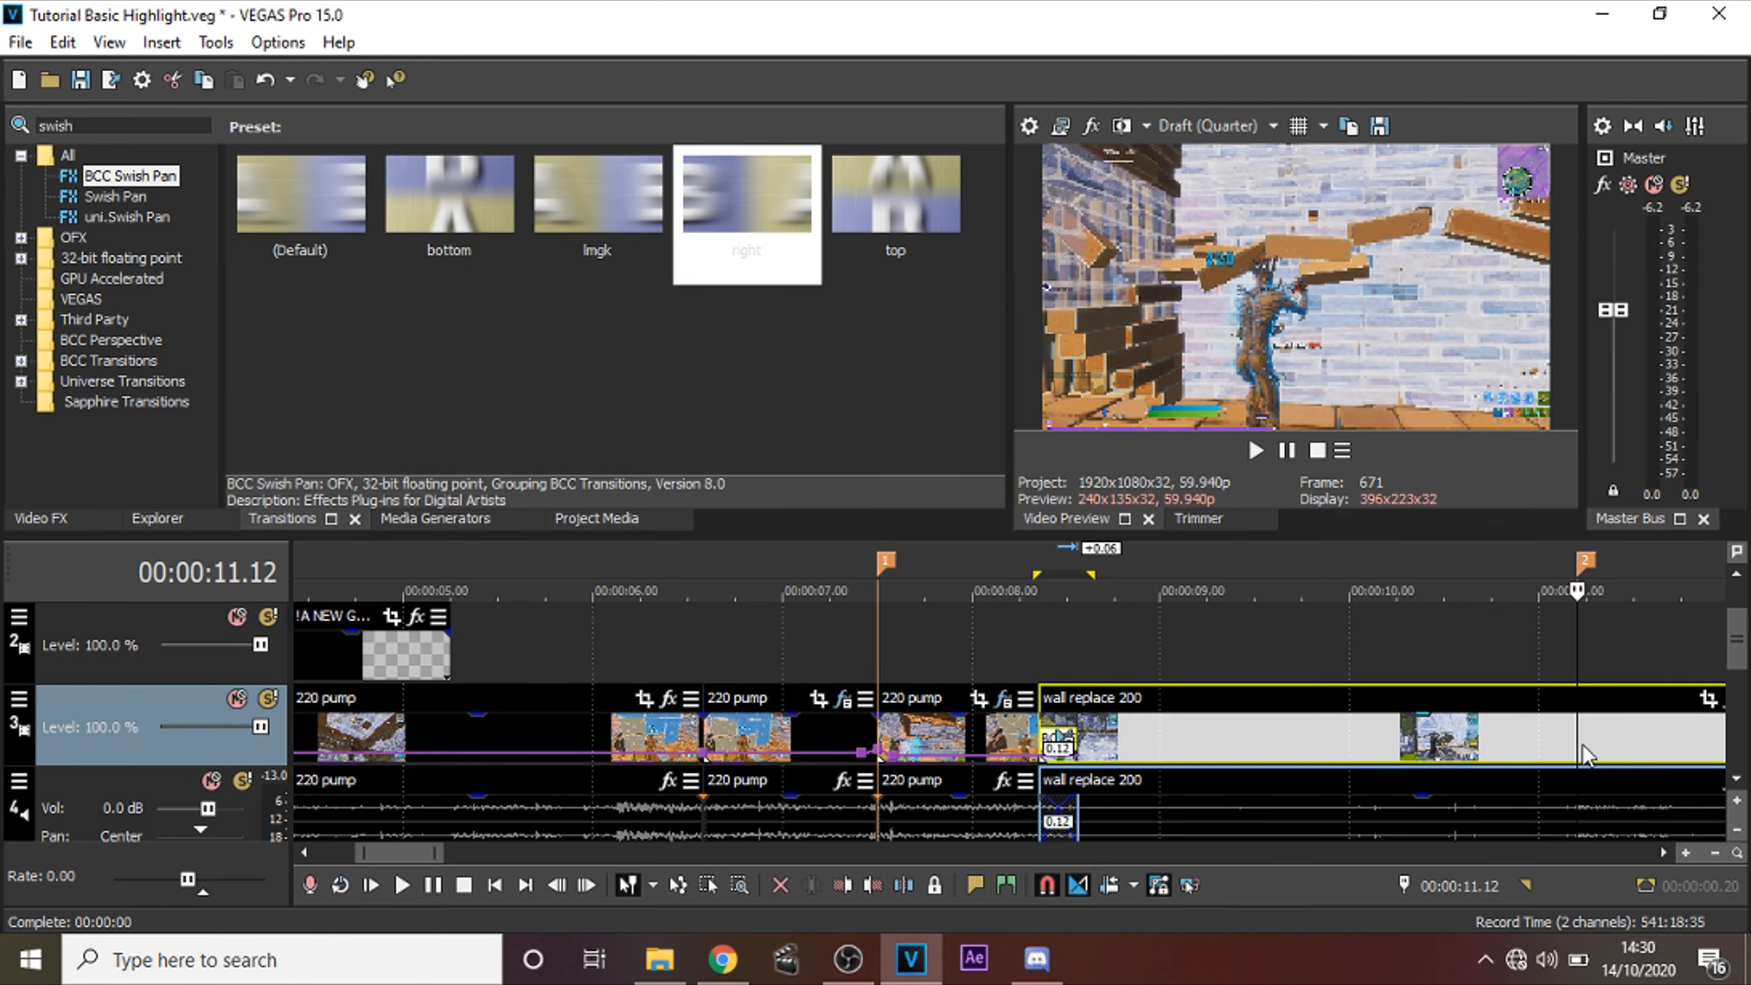
scroll(522, 740, down, 2)
click(523, 739)
right_click(522, 739)
click(489, 740)
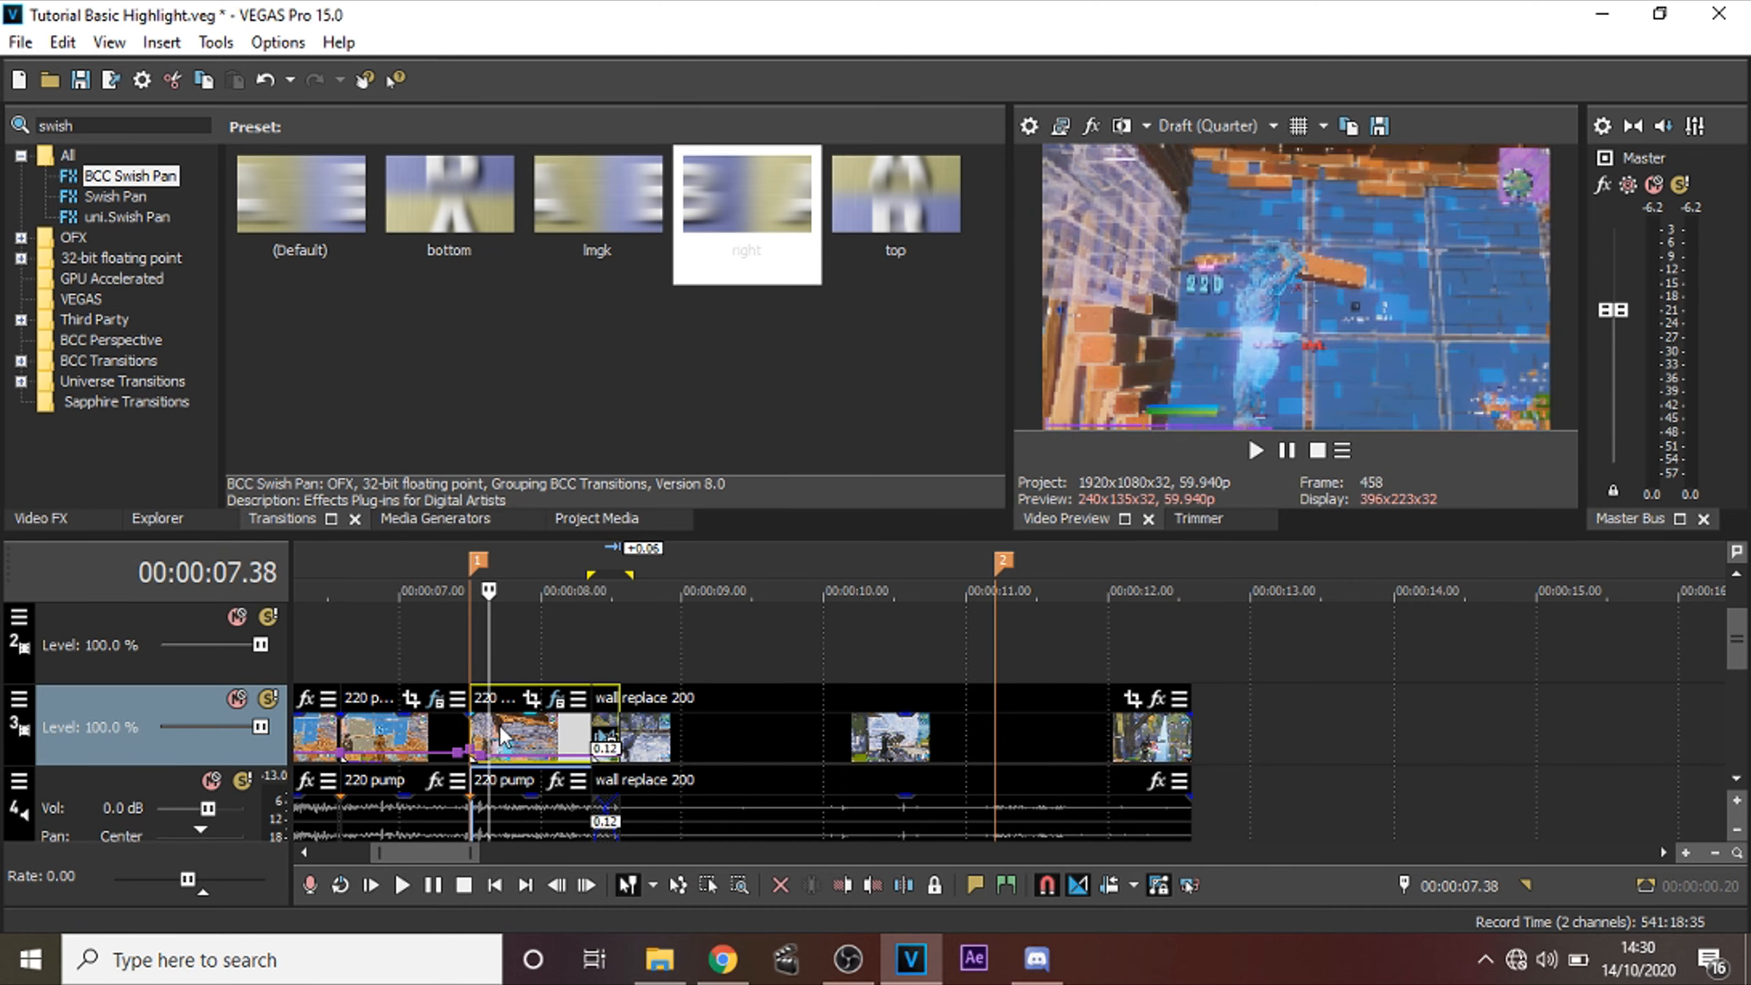
right_click(522, 737)
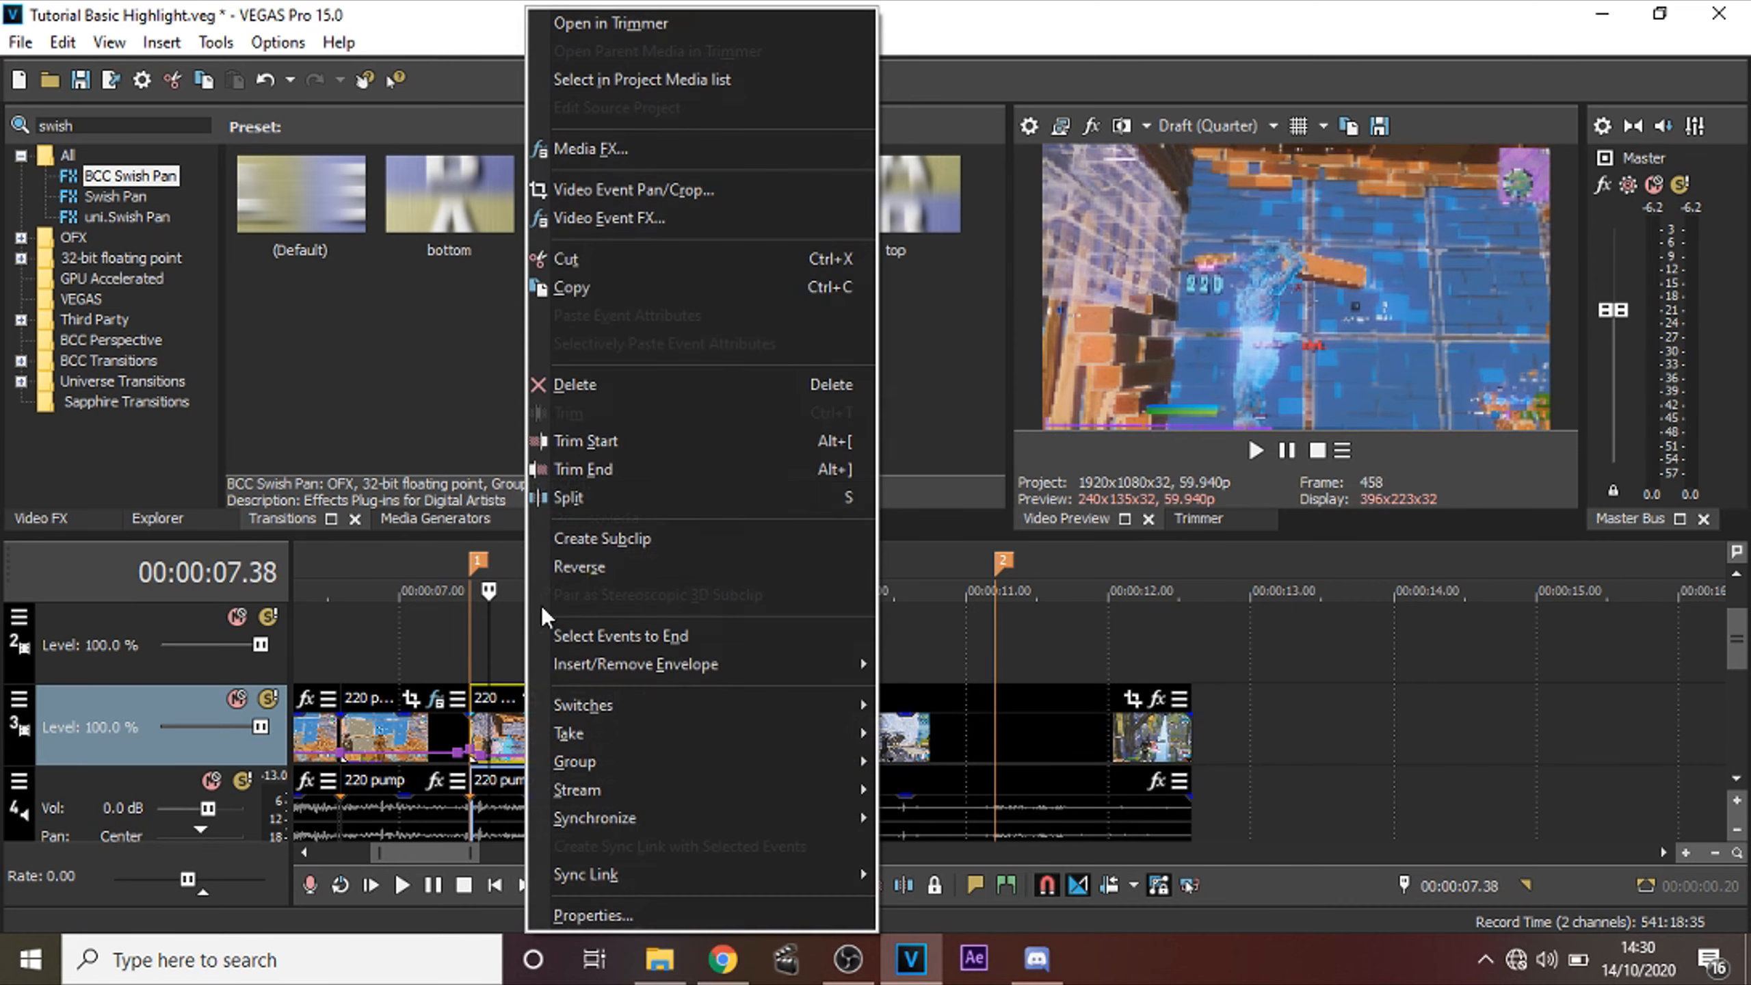
click(573, 287)
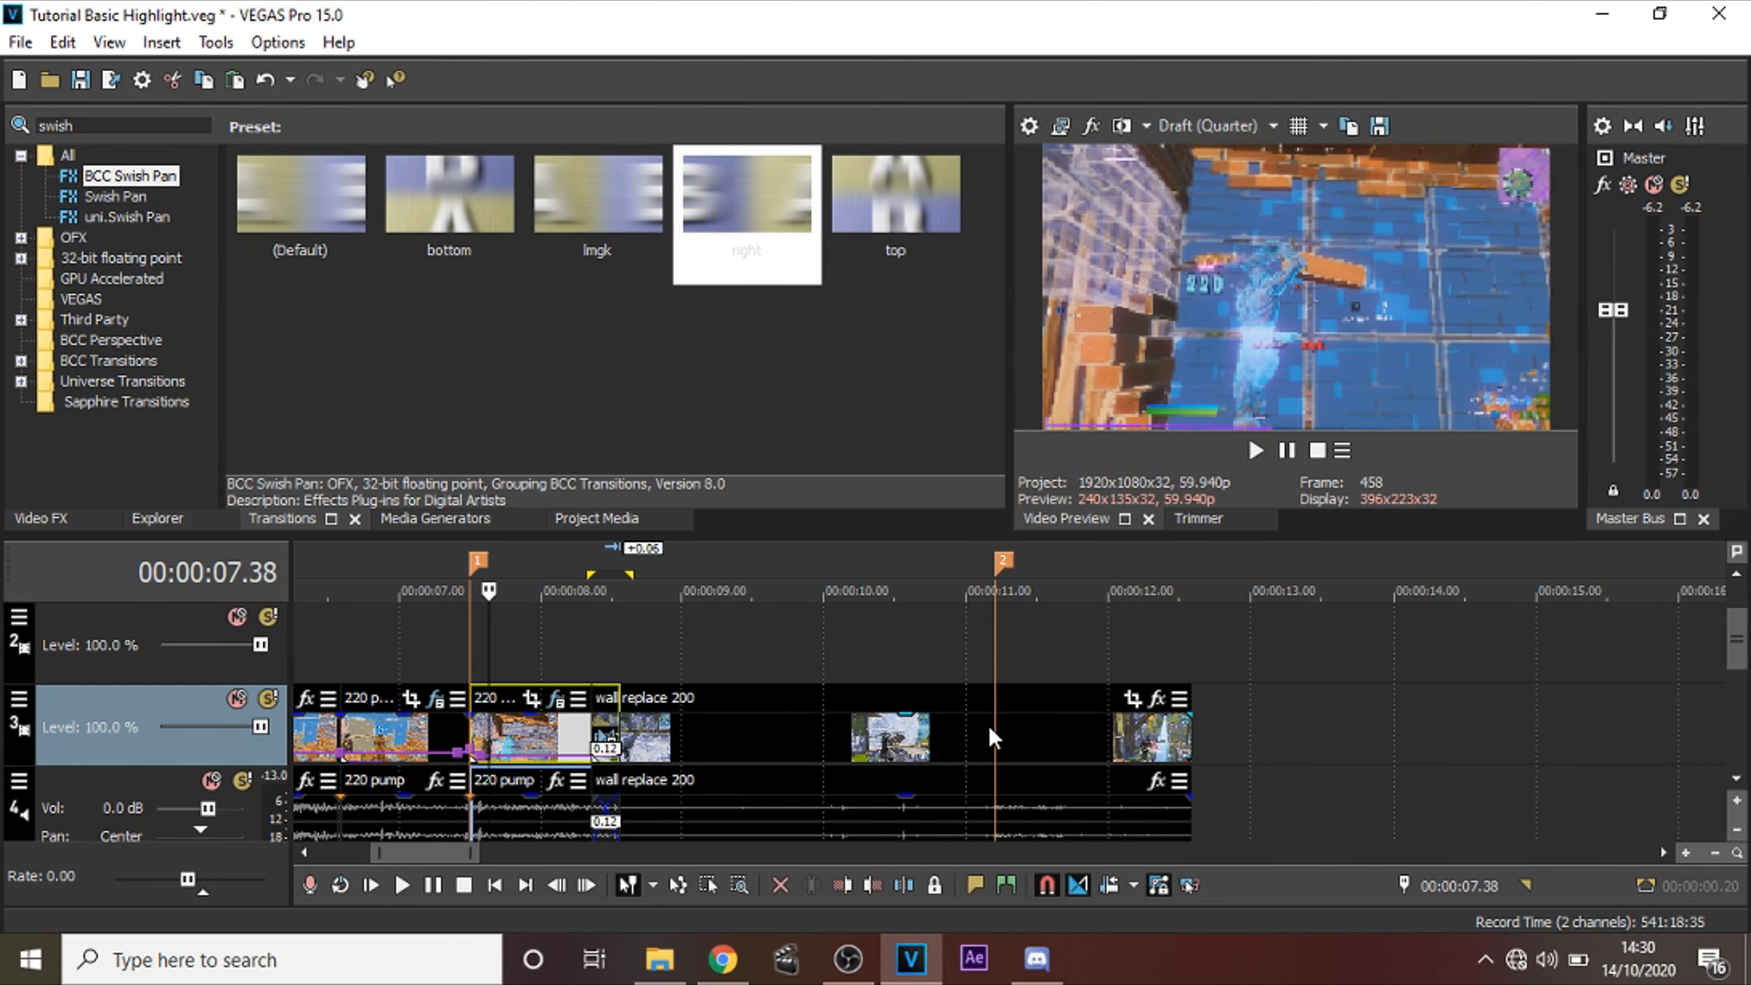
Step: Split the wall replace 200 clip at marker 2, at 00:00:11.12
click(999, 742)
scroll(993, 740, up, 3)
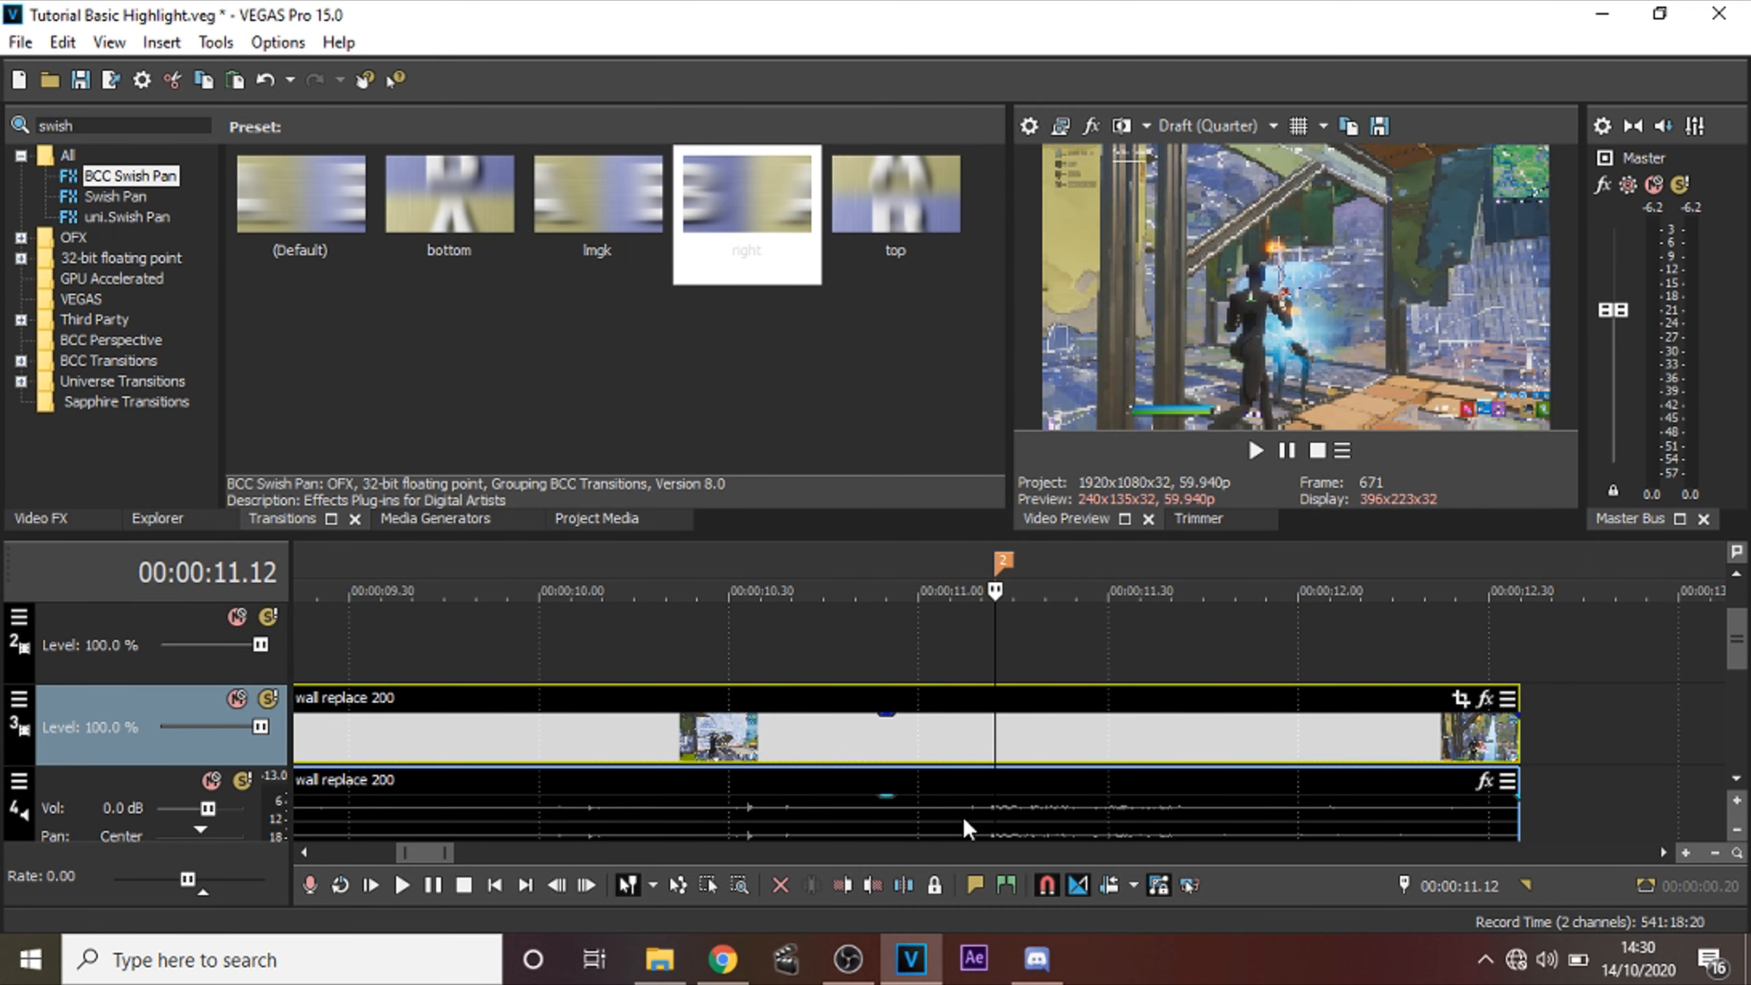
key(s)
Step: Selectively paste only the video event velocity envelopes onto the wall replace 200 part after marker 2
click(1055, 748)
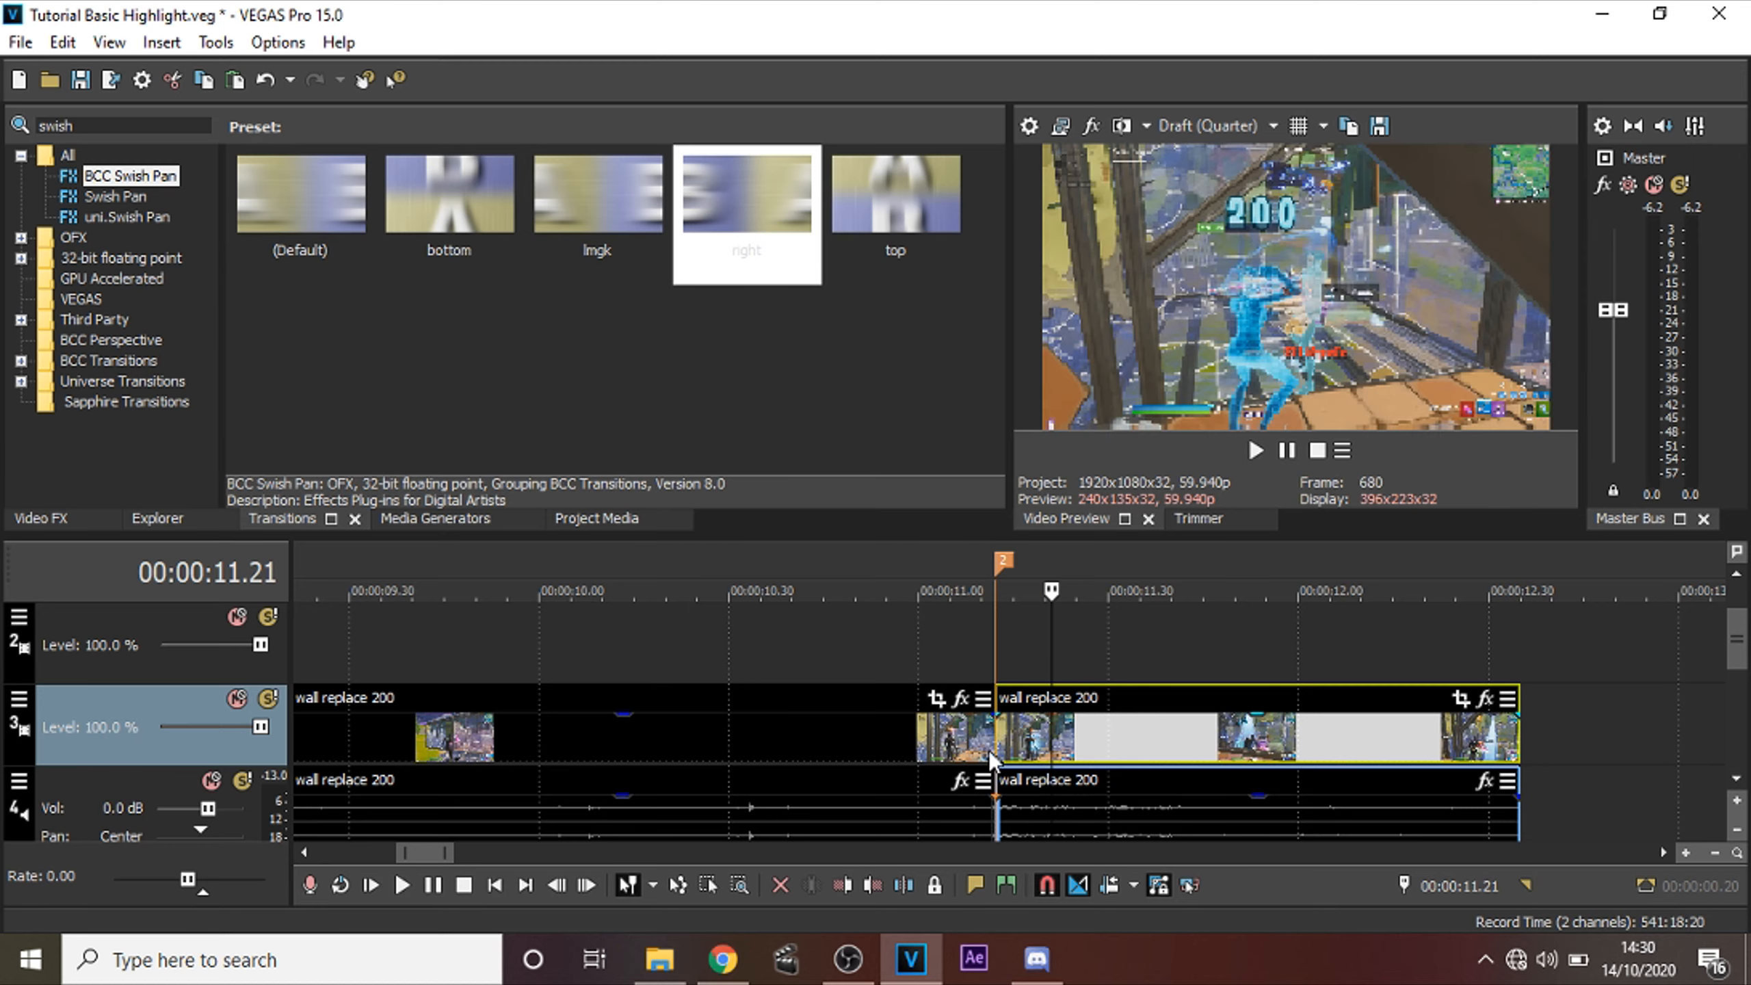
right_click(1070, 739)
click(1037, 740)
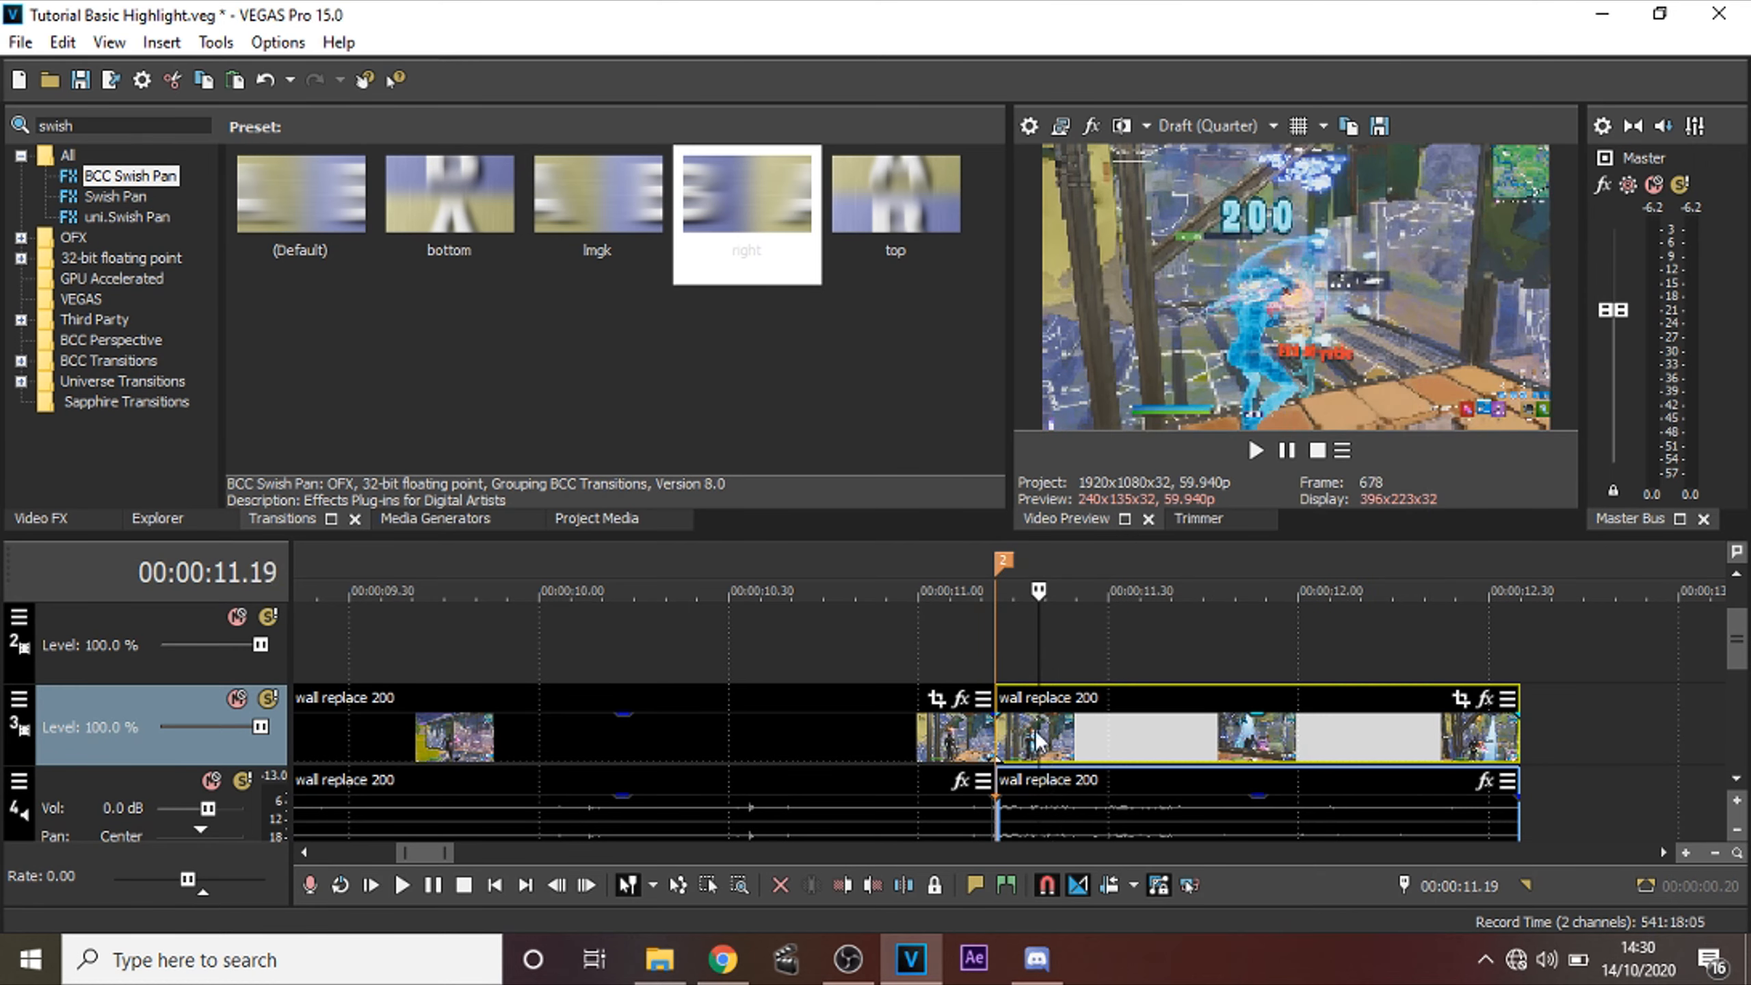
right_click(1097, 733)
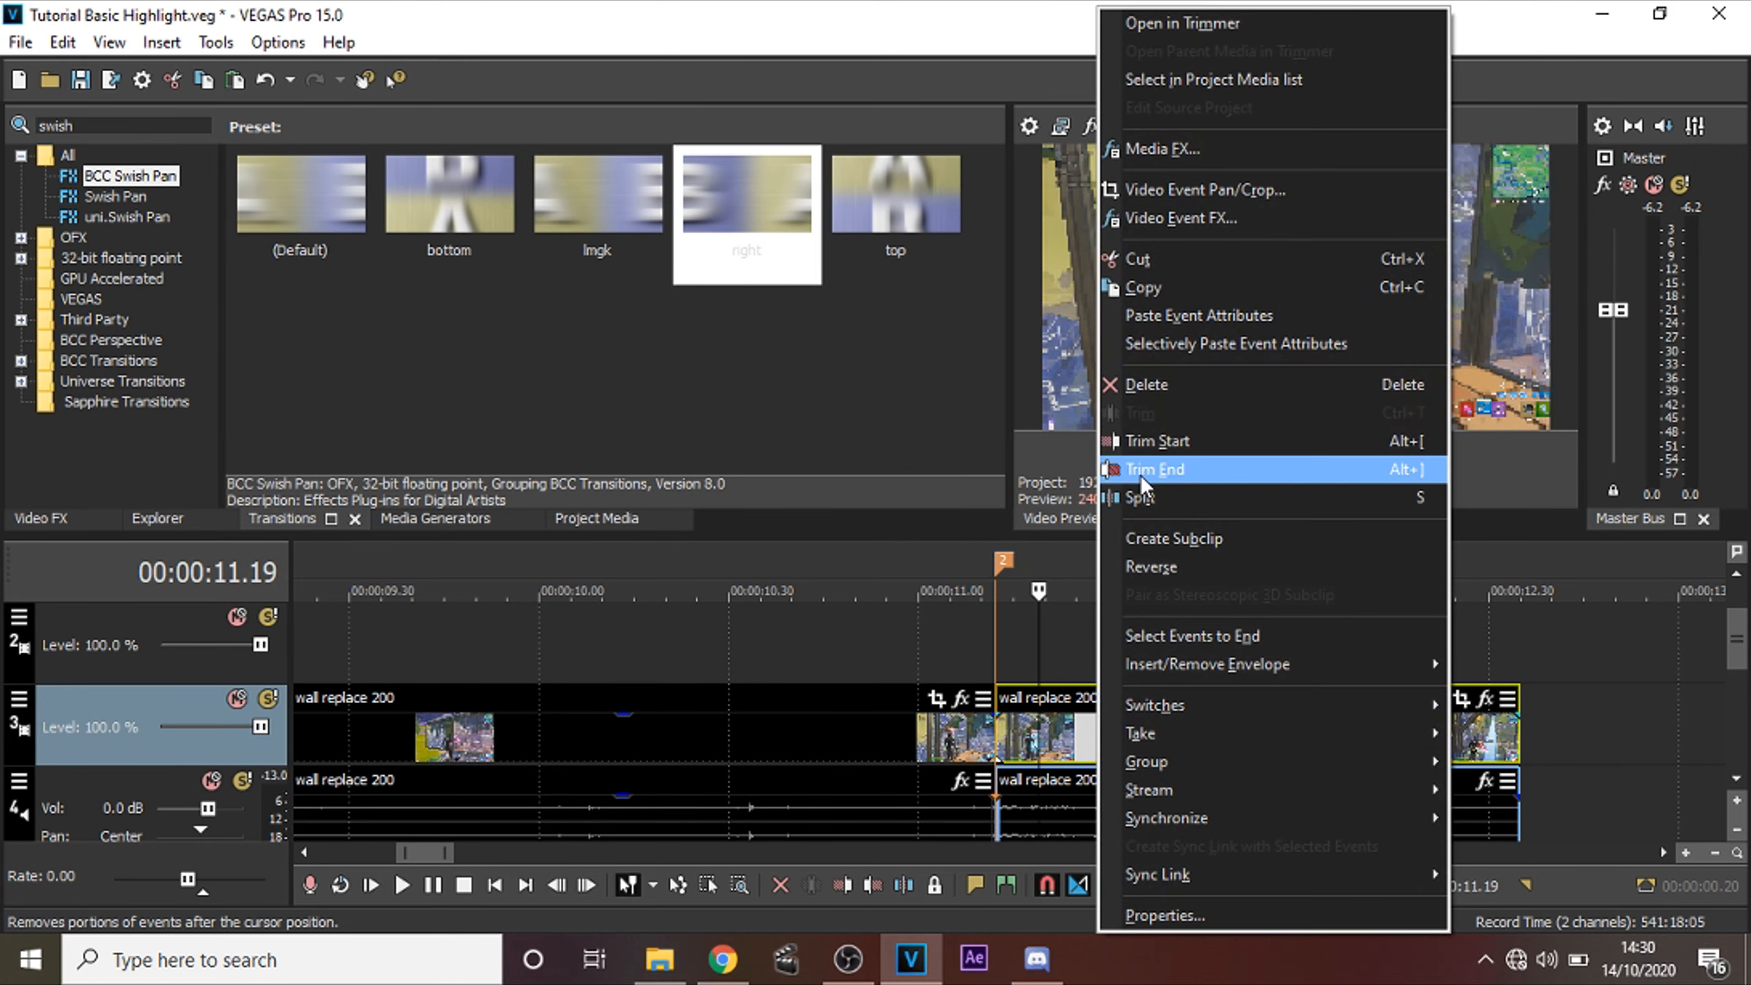
click(1223, 343)
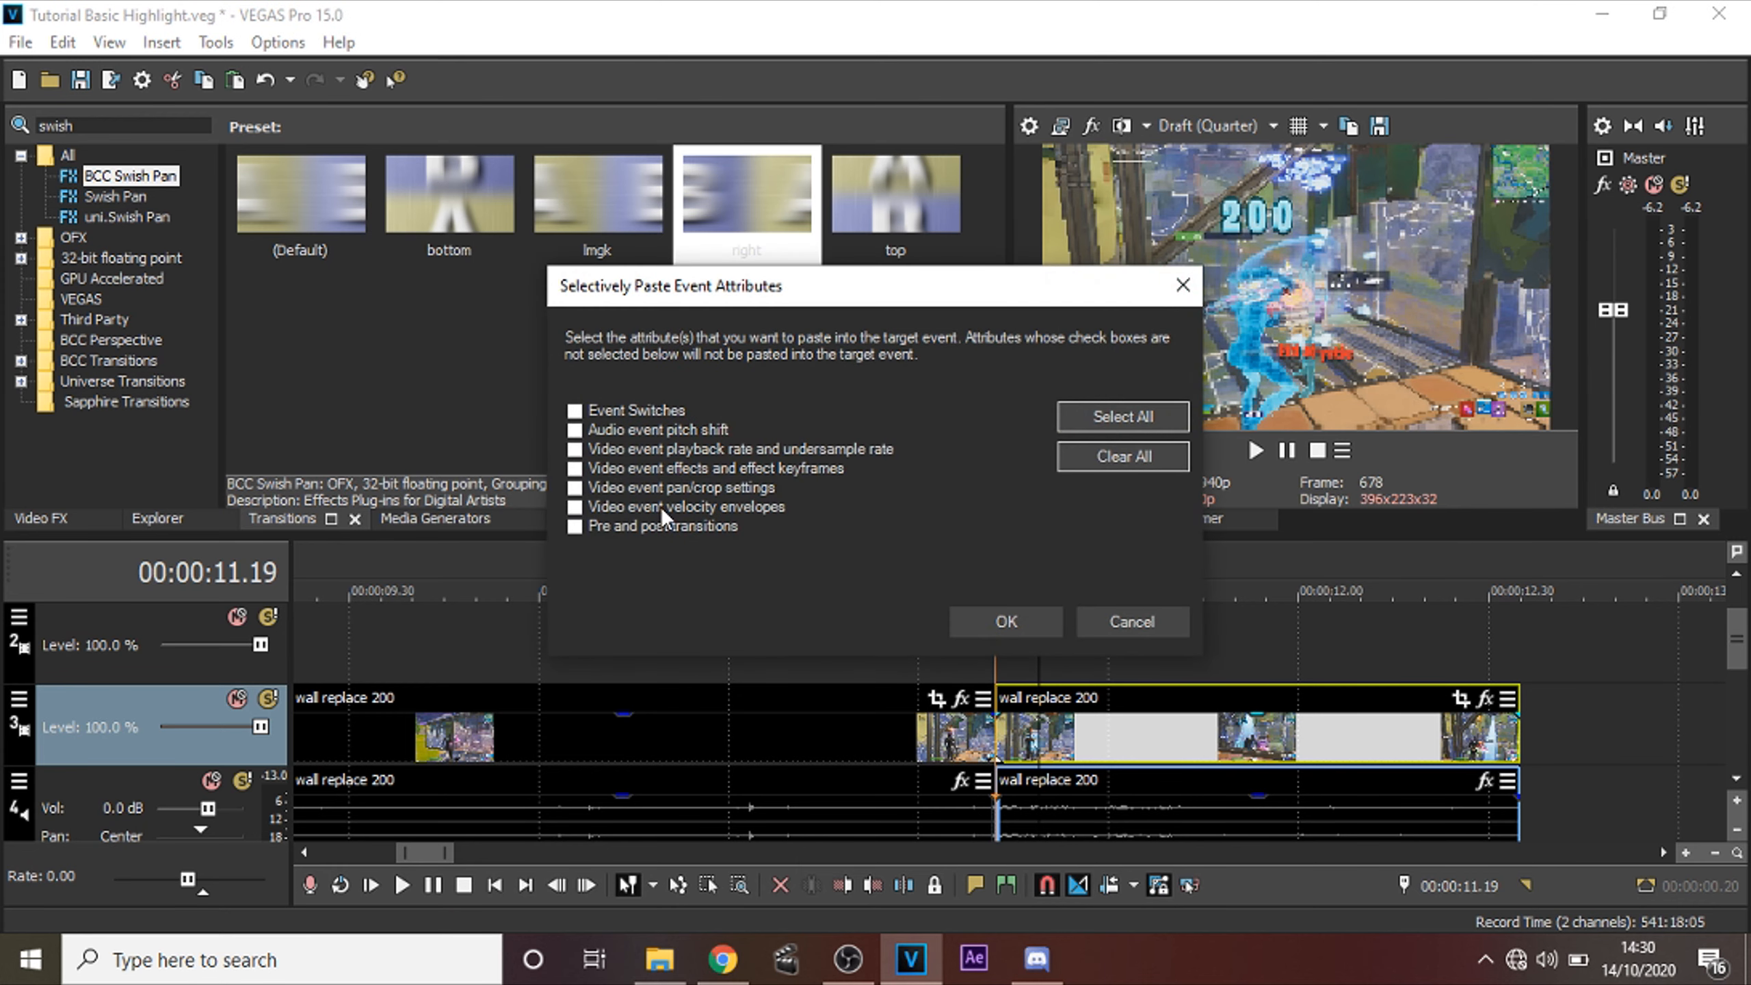
click(575, 508)
click(1005, 619)
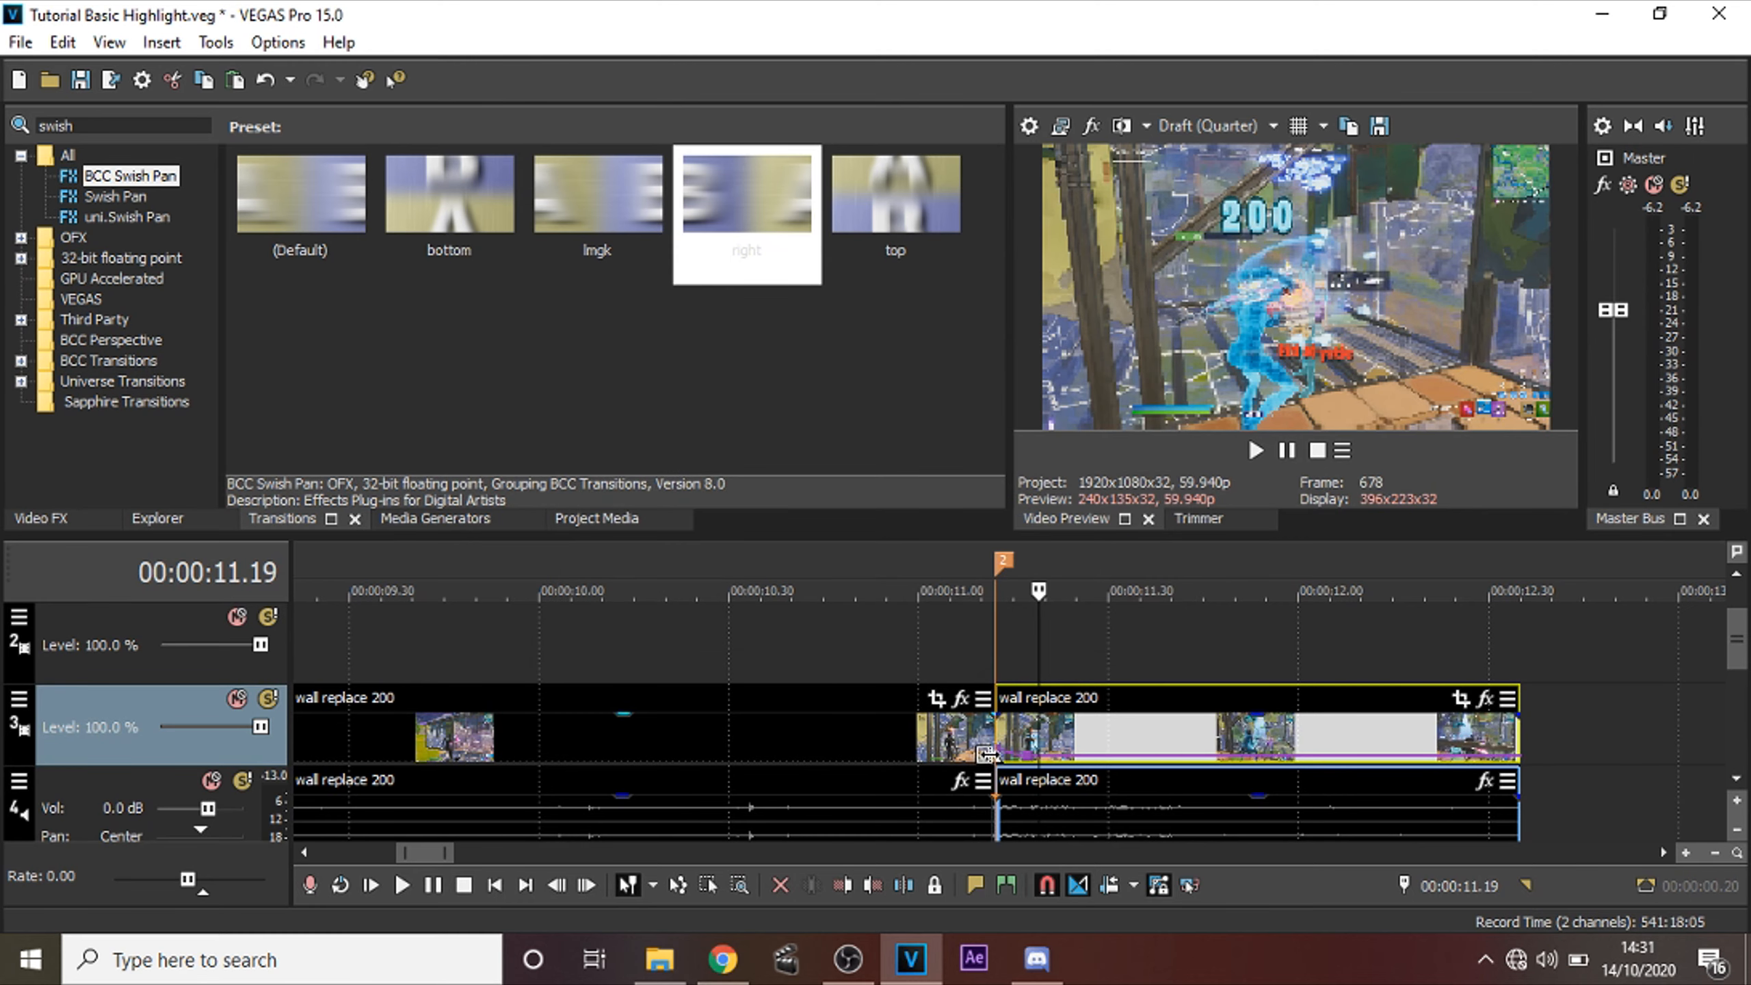
scroll(928, 723, down, 3)
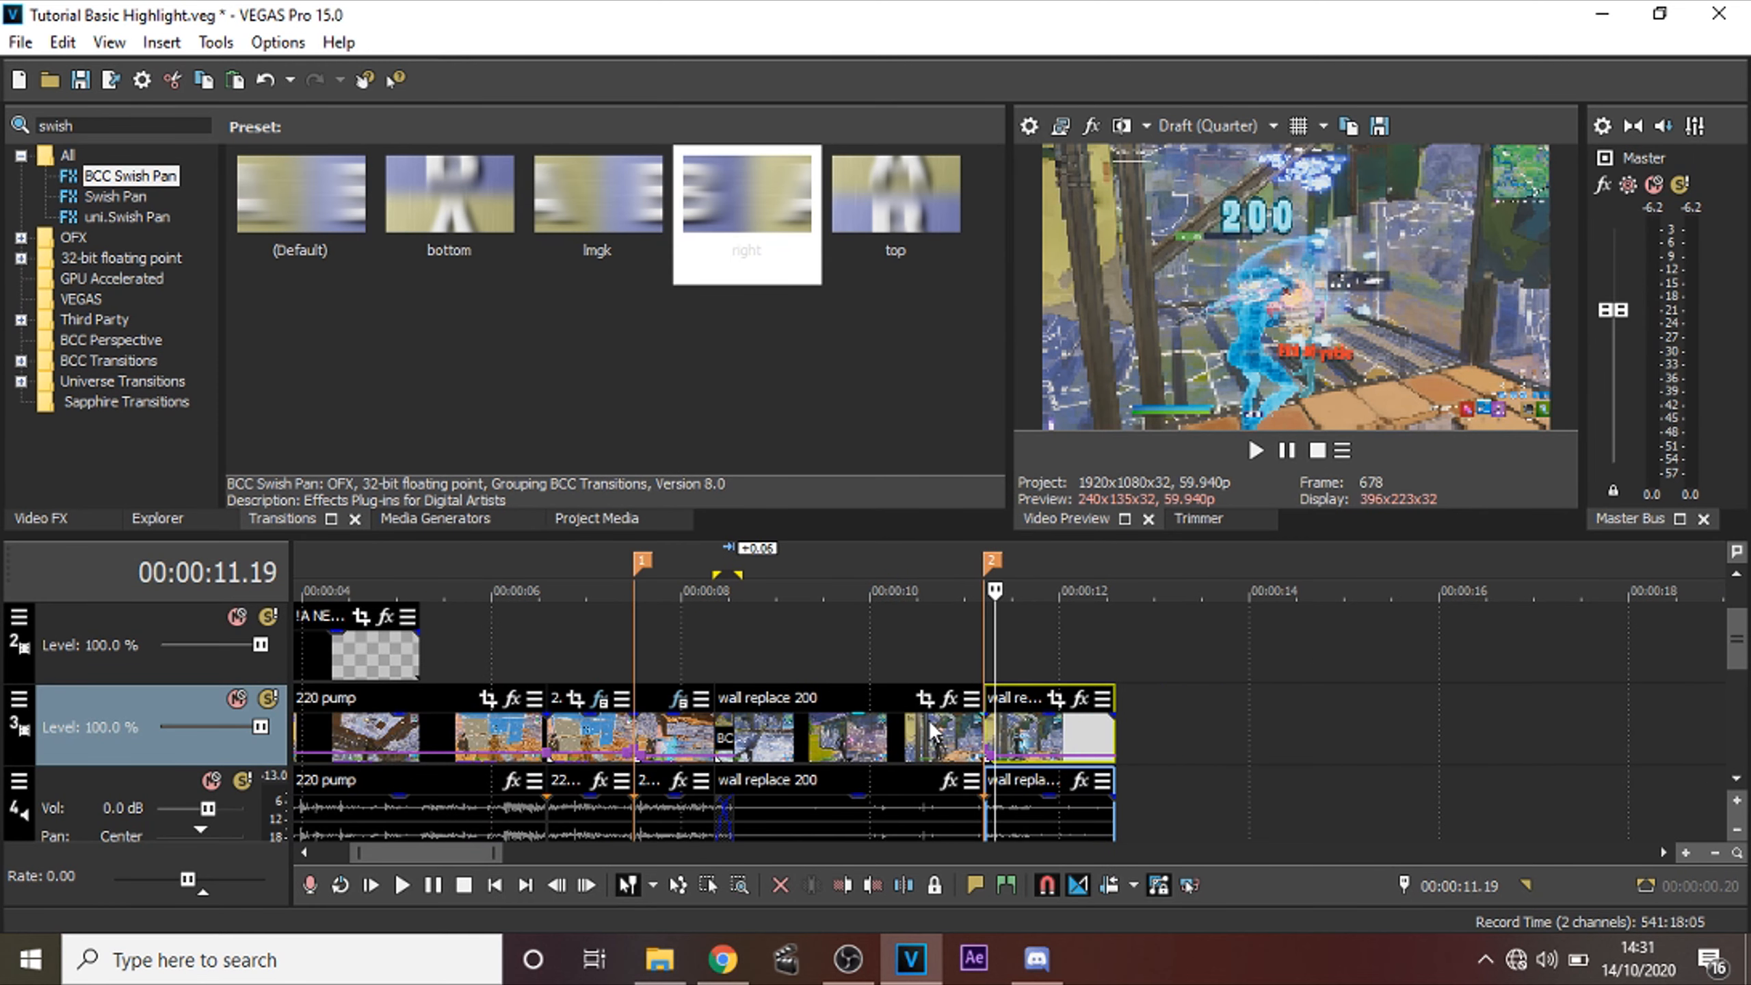
scroll(968, 750, up, 2)
scroll(968, 750, up, 2)
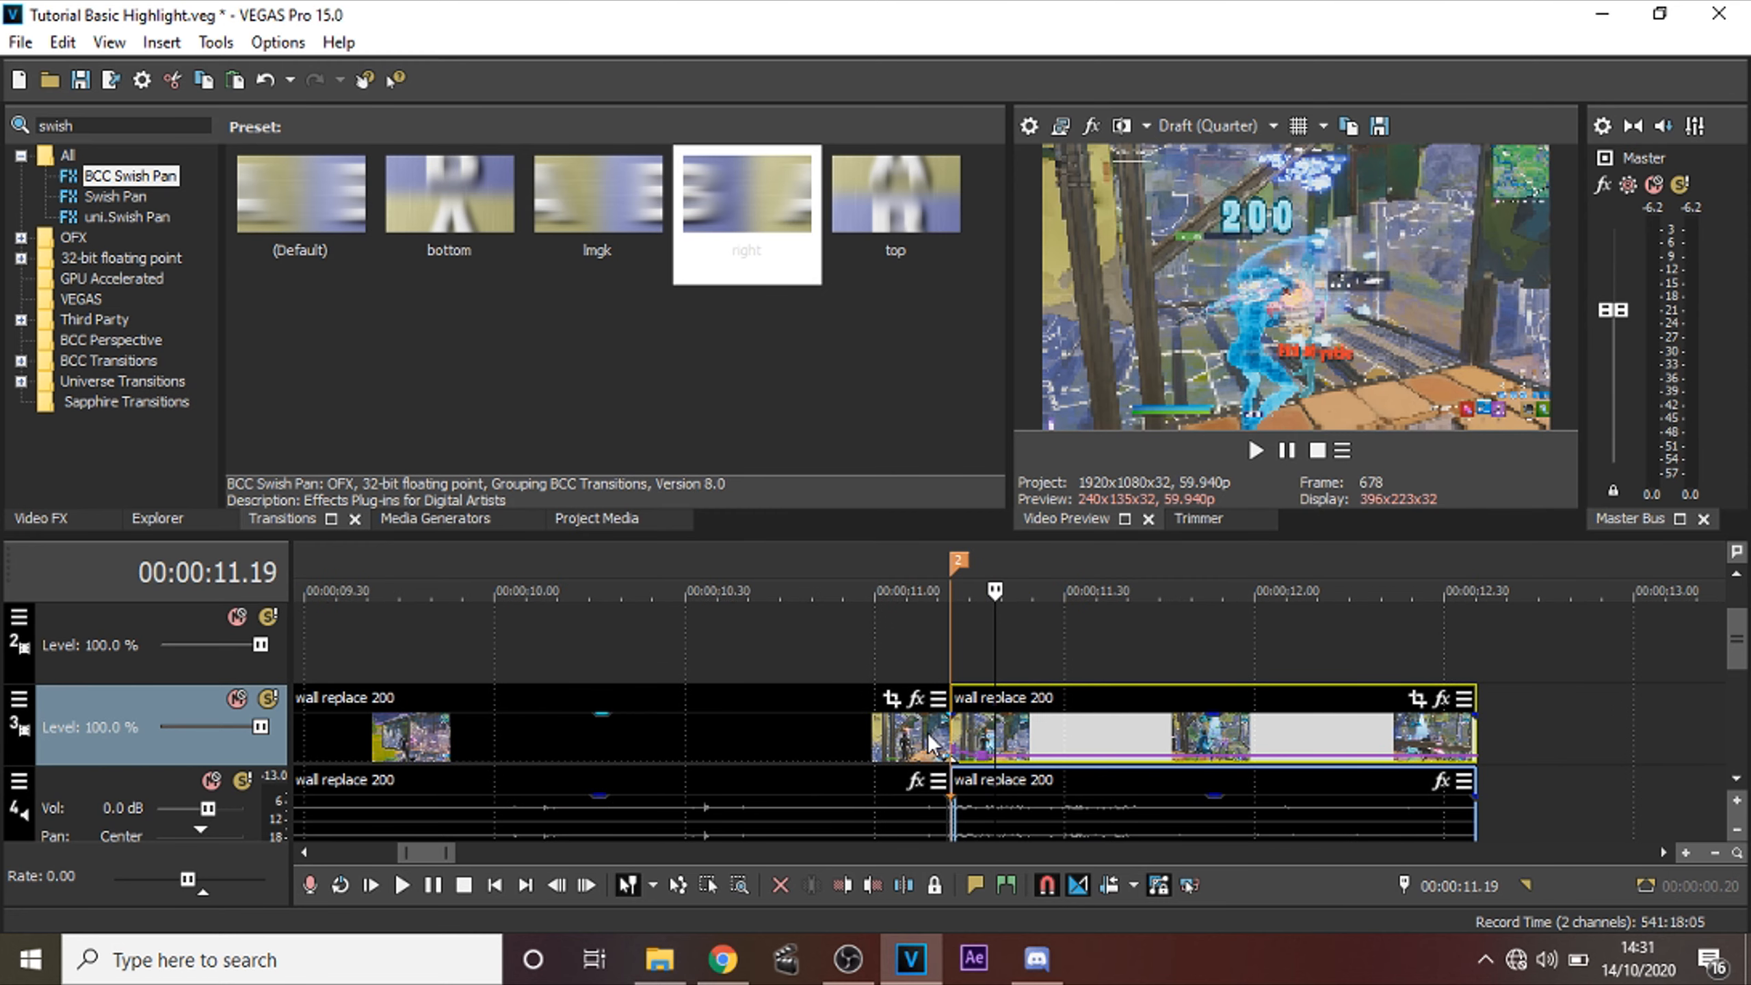
right_click(927, 733)
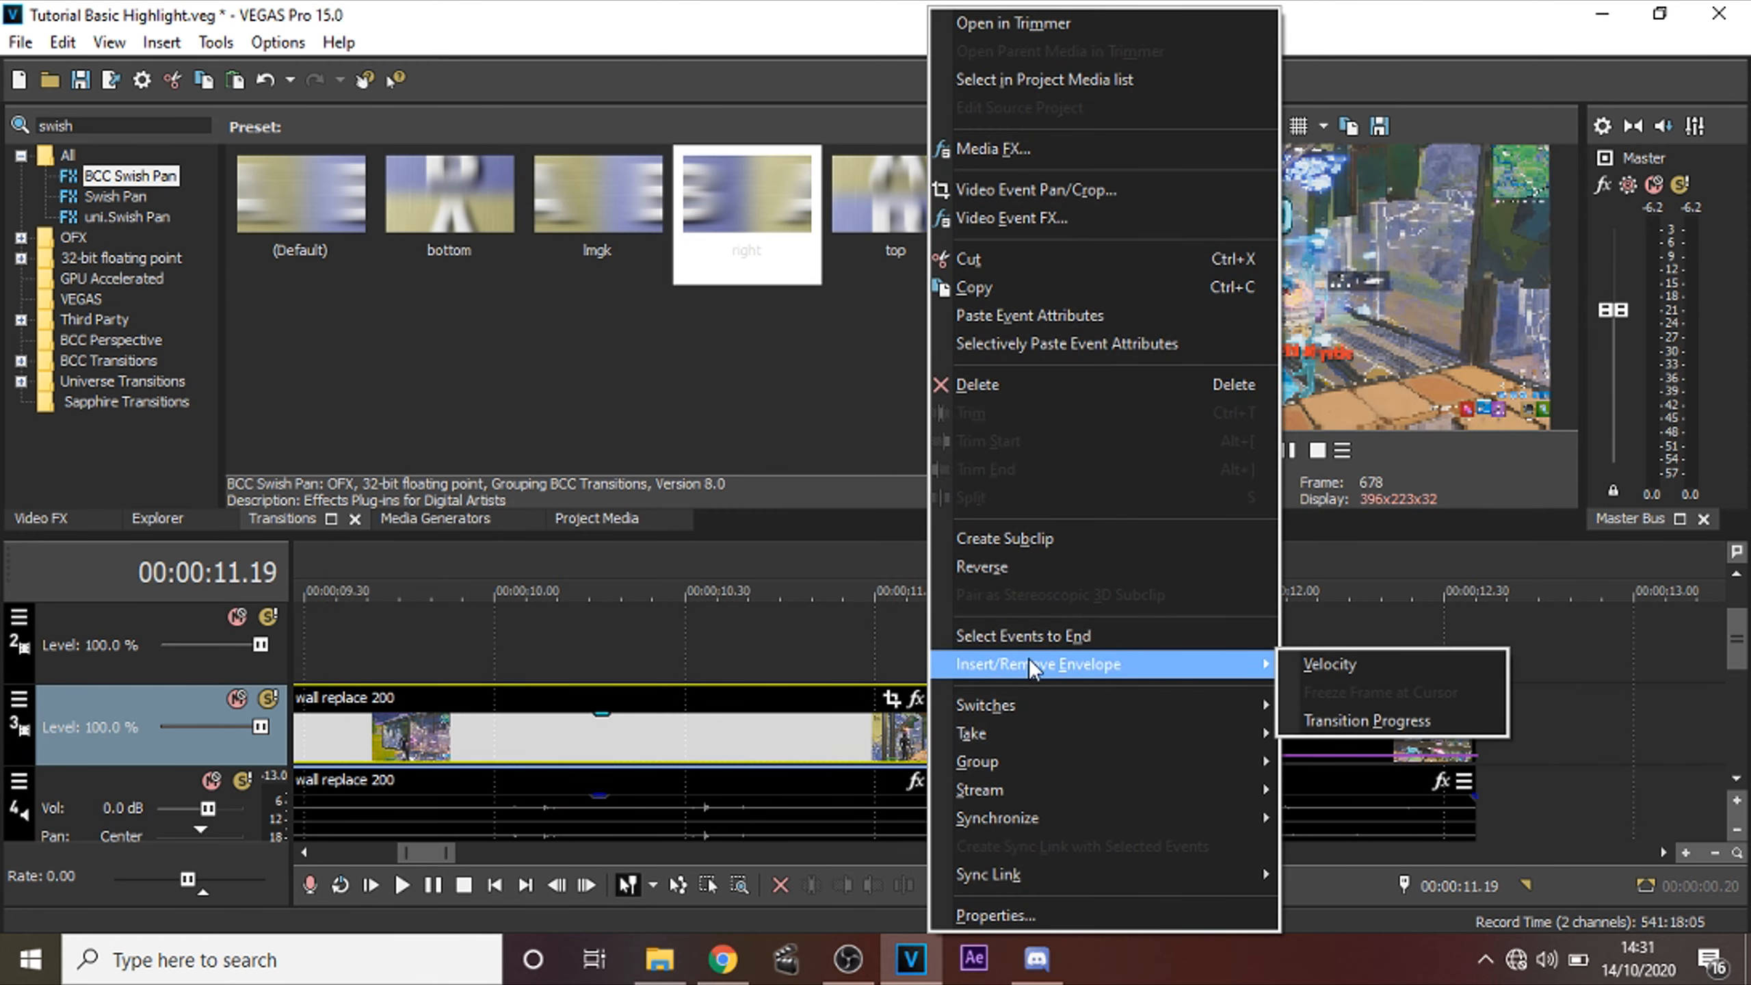
click(842, 731)
Step: Play back the wall replace 200 shot around marker 2 to check the pasted velocity against the beat
click(930, 746)
key(space)
key(space)
key(space)
click(854, 753)
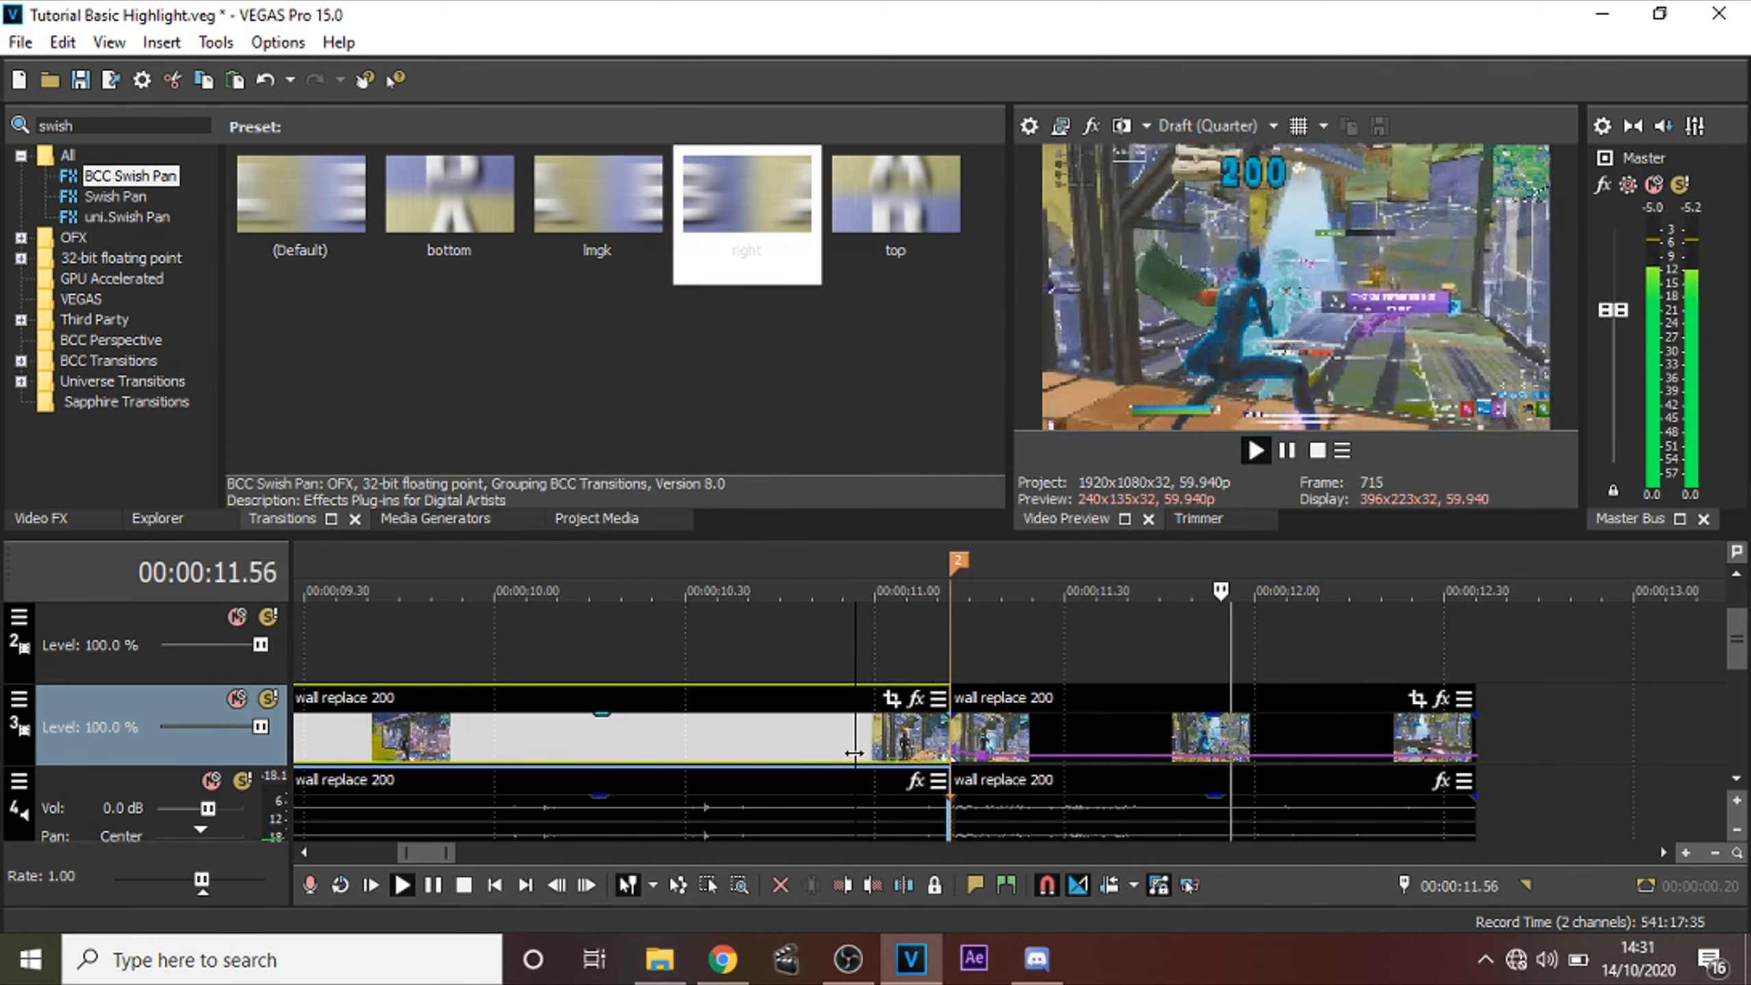
key(space)
key(space)
key(space)
key(space)
key(space)
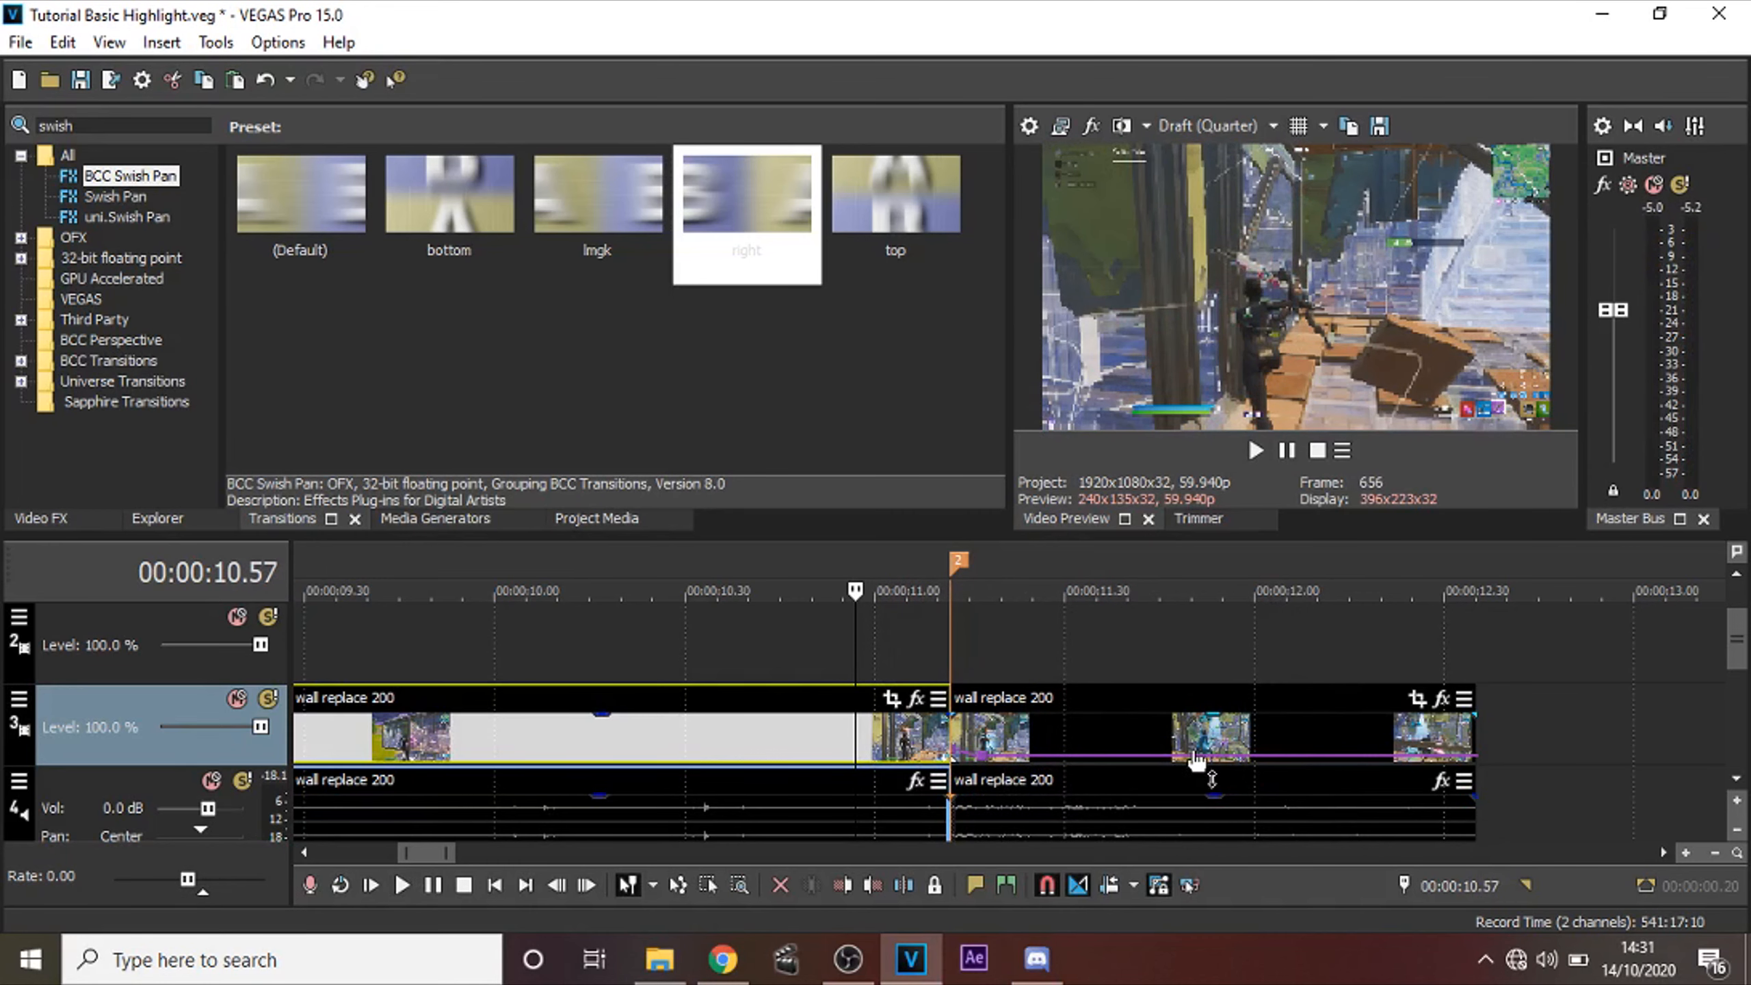
Step: Split the wall replace 200 part after marker 2 shortly past the 00:00:11.30 mark and delete the remainder
click(1212, 770)
key(s)
click(1270, 745)
key(Delete)
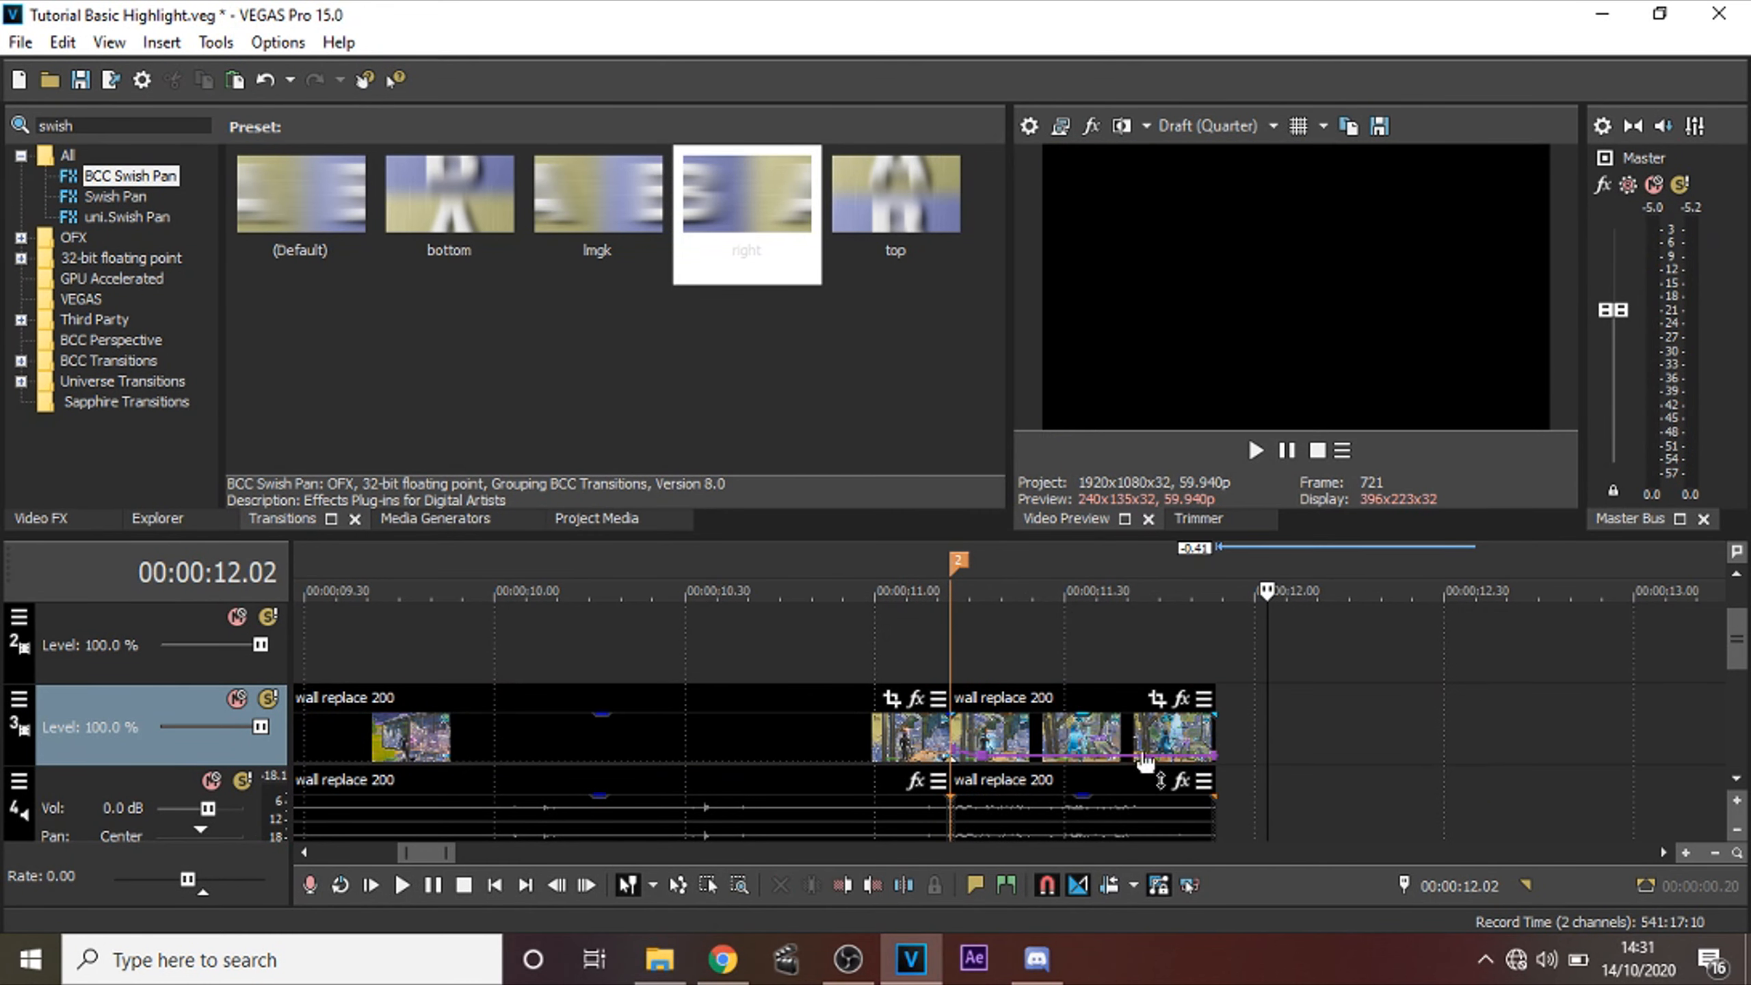
Step: Split the wall replace 200 clip before marker 2 at 00:00:10.24
scroll(1022, 769, down, 3)
click(695, 749)
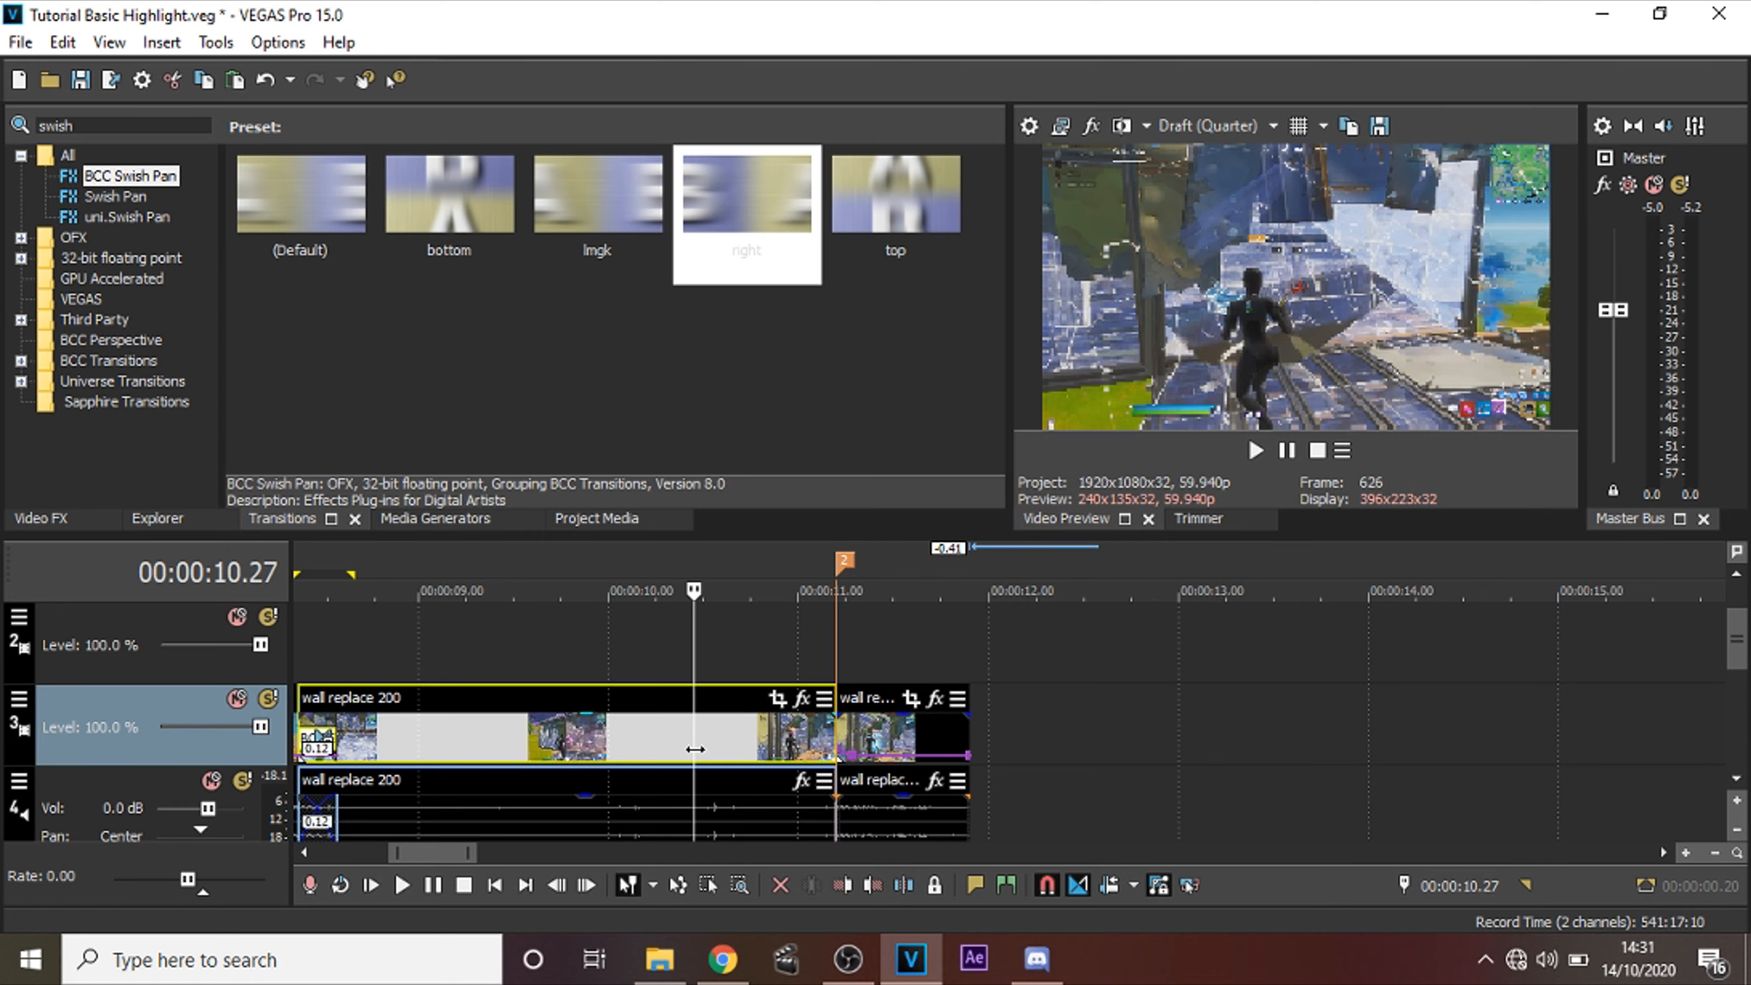
click(684, 748)
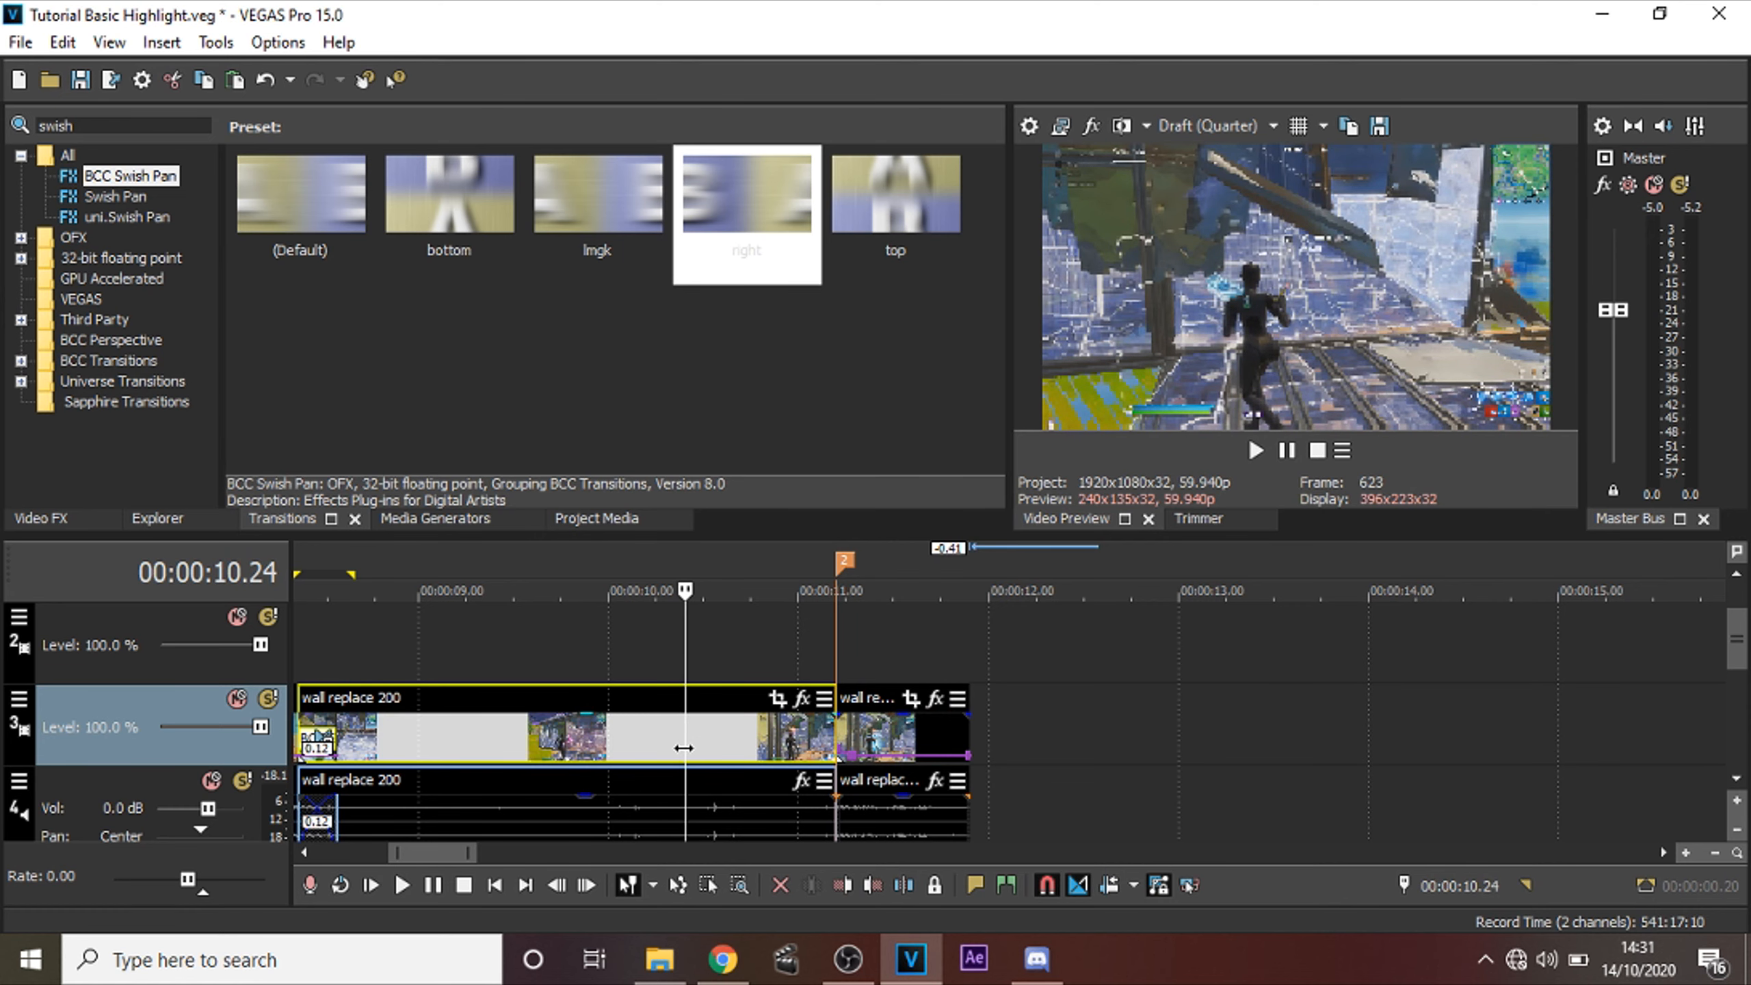
key(s)
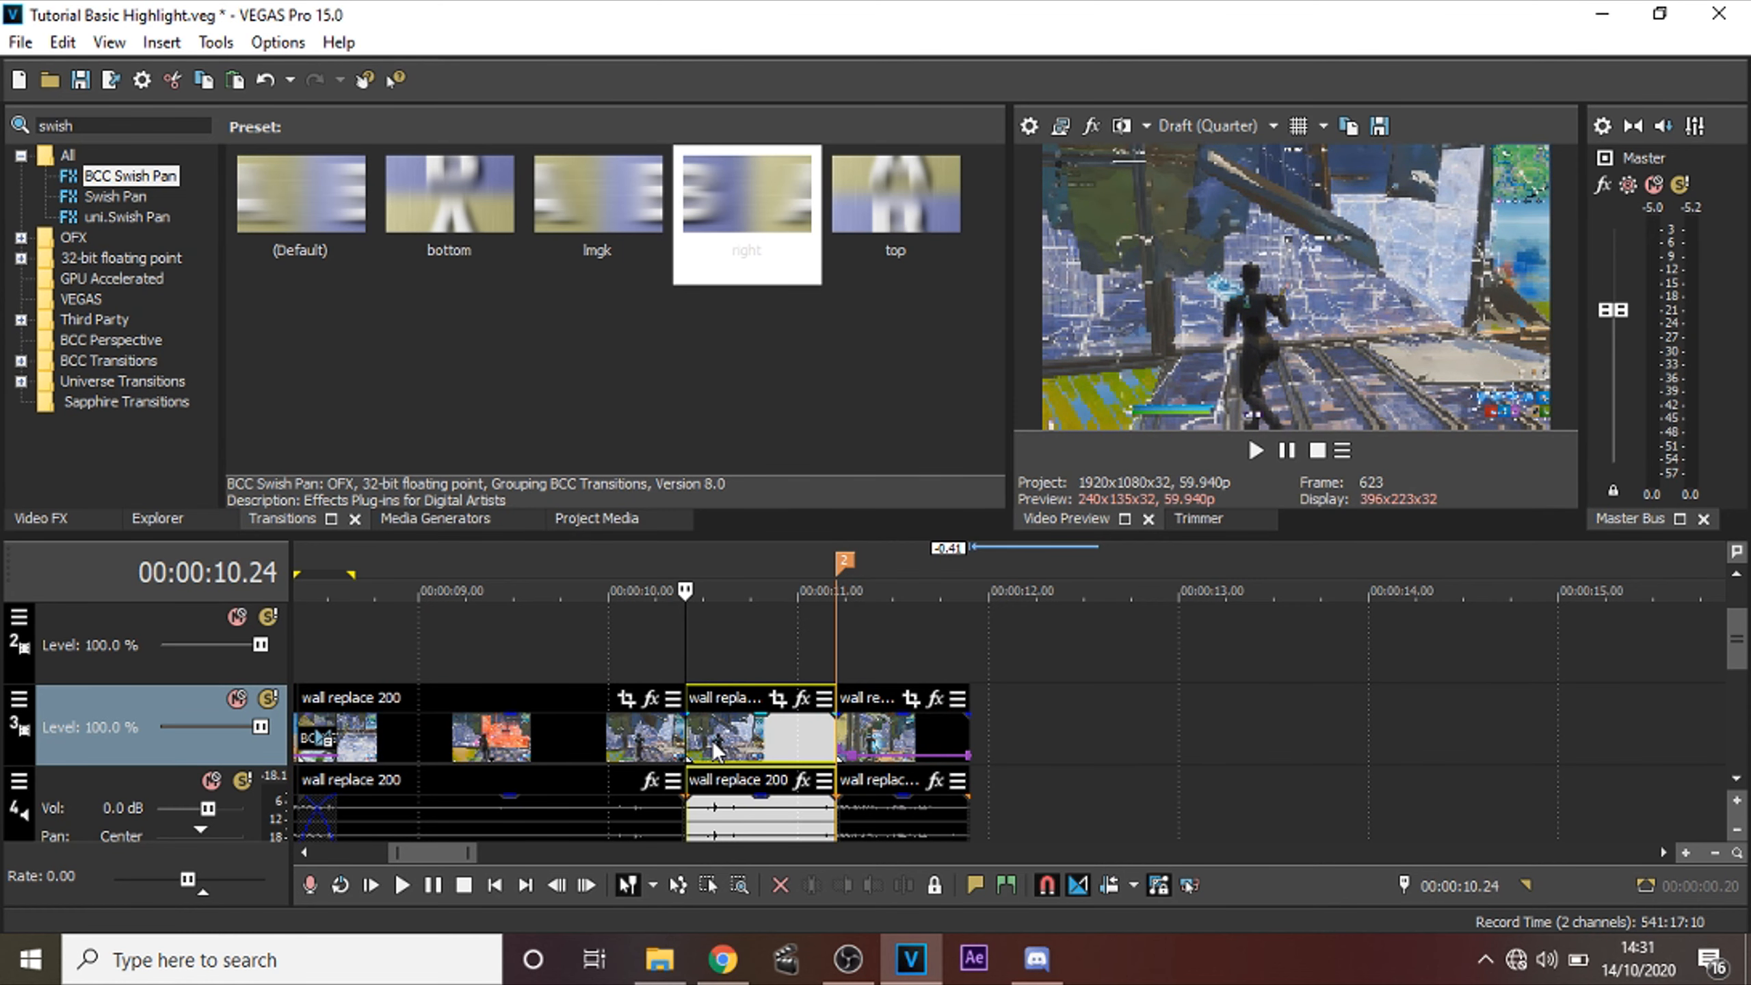
Step: Find the S_Flicker video effect and apply its (Default) preset to the short wall replace 200 part just before marker 2
click(735, 742)
click(49, 518)
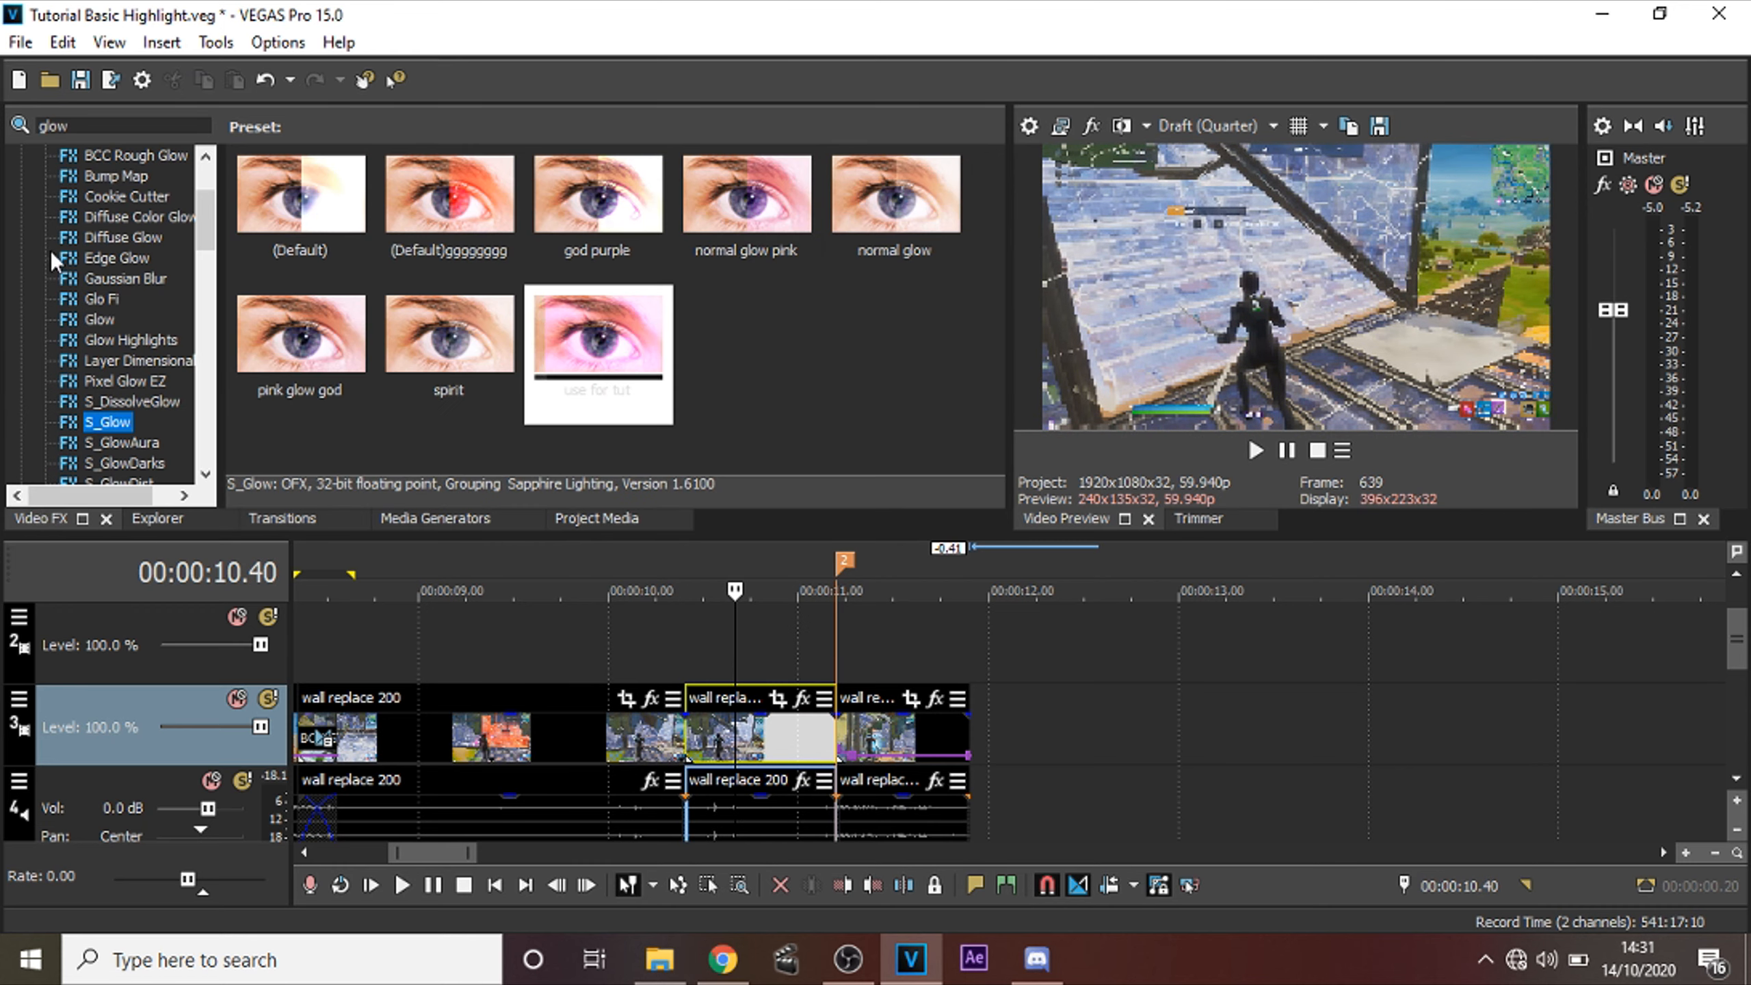
double_click(128, 129)
text(fl)
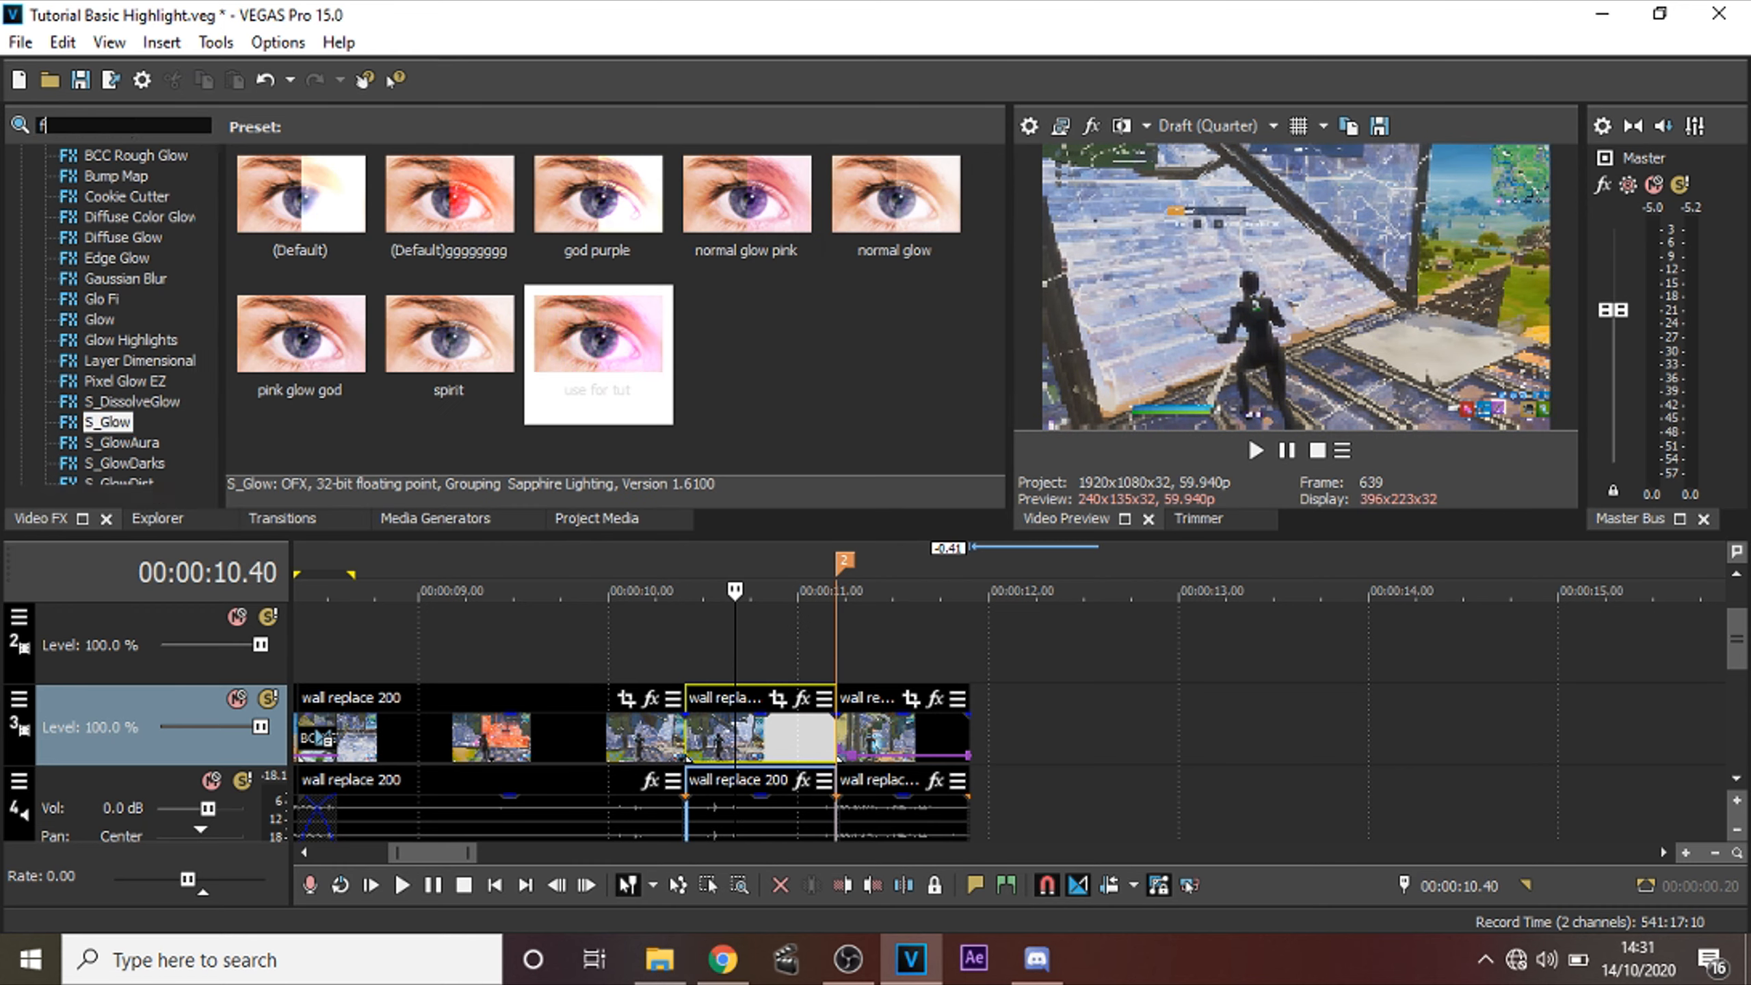
text(vker)
key(BackSpace)
key(BackSpace)
key(BackSpace)
key(BackSpace)
key(BackSpace)
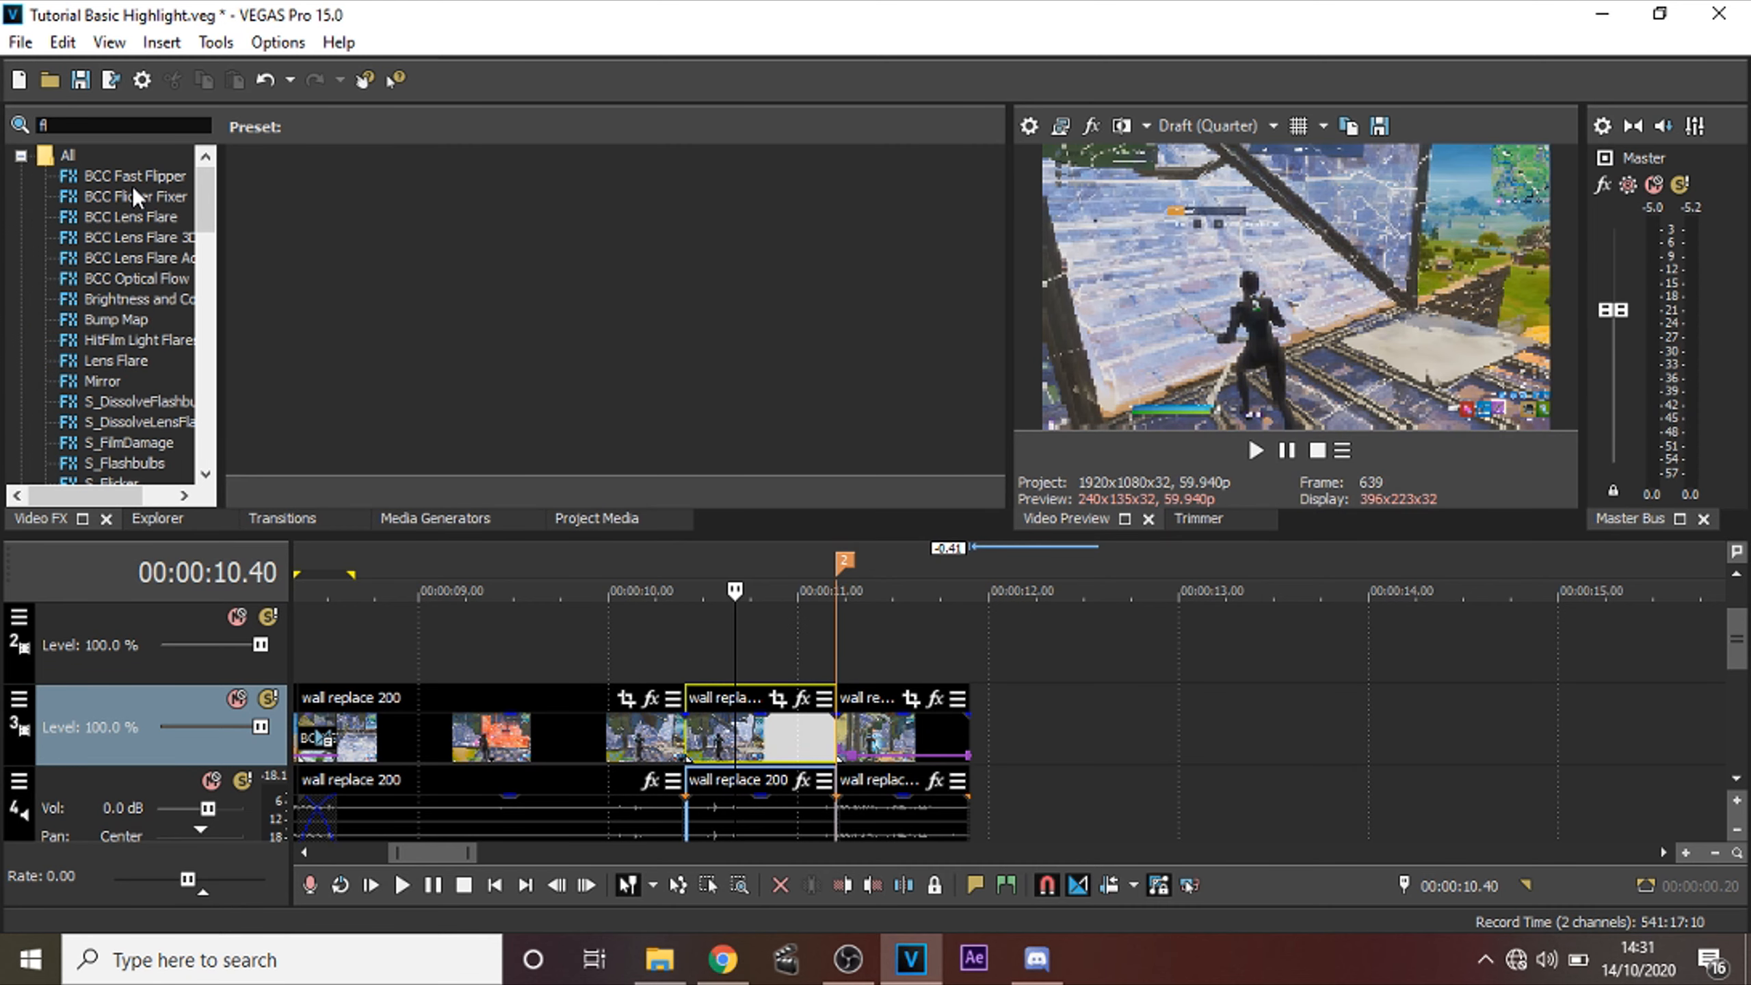
text(icker)
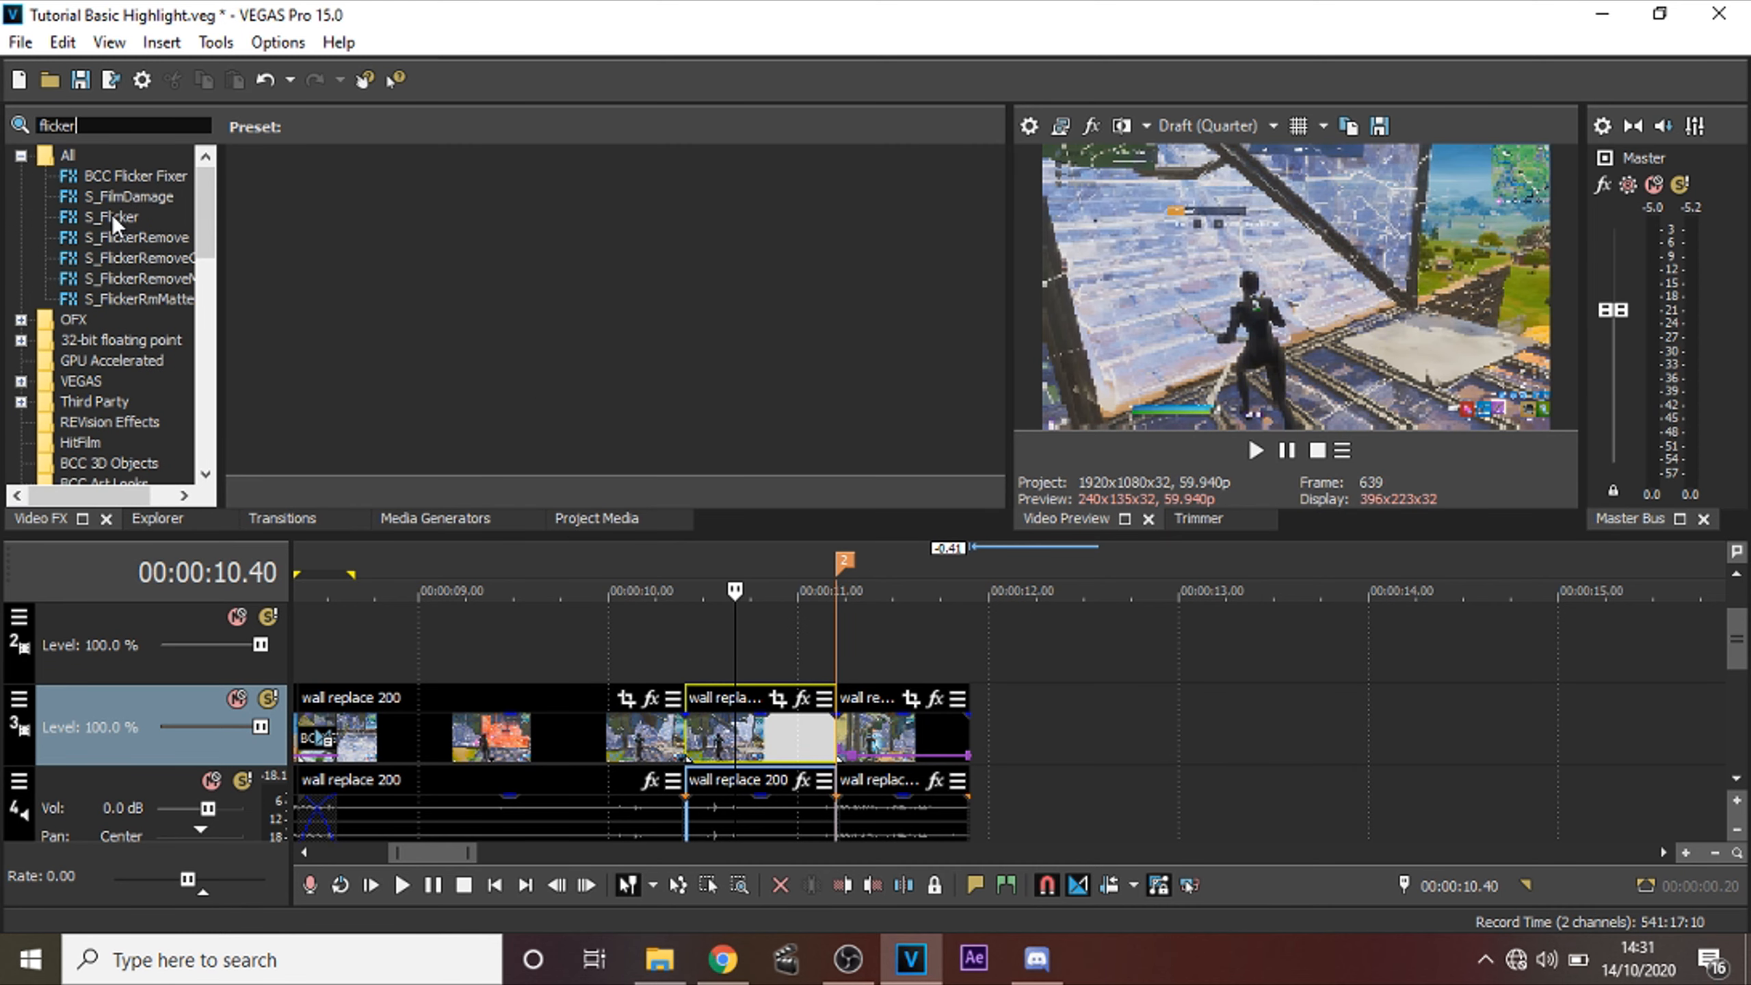
click(112, 217)
click(353, 196)
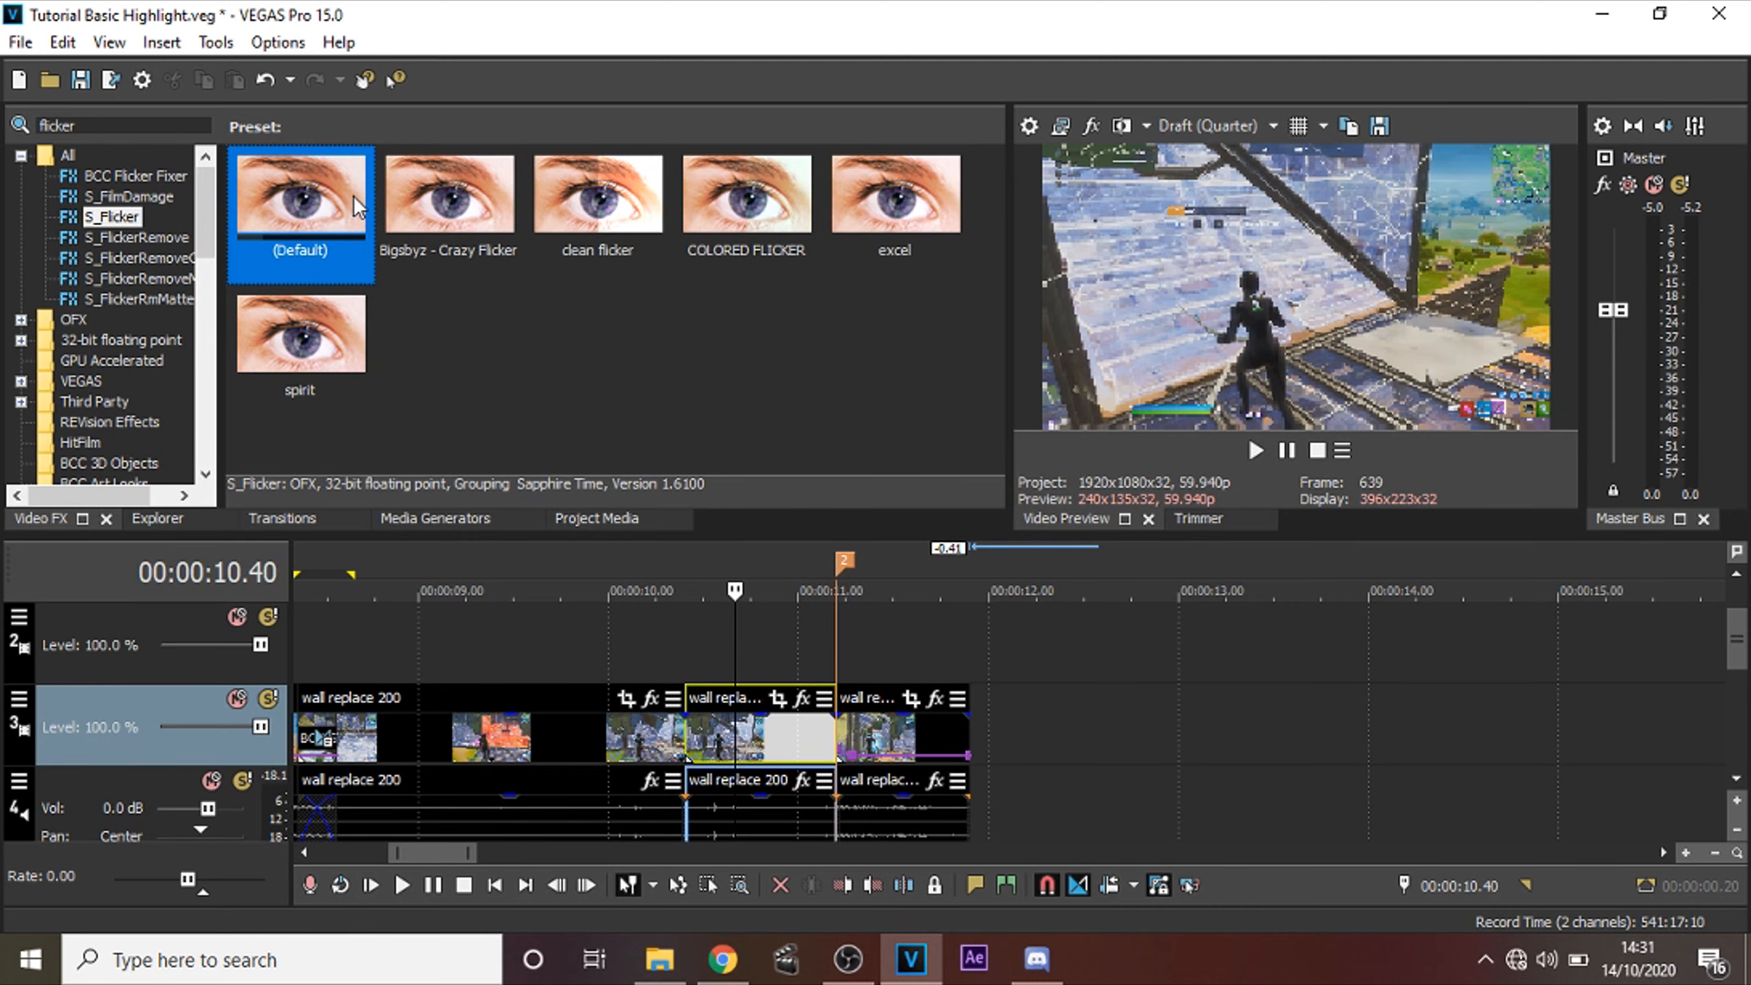
drag(353, 196, 740, 734)
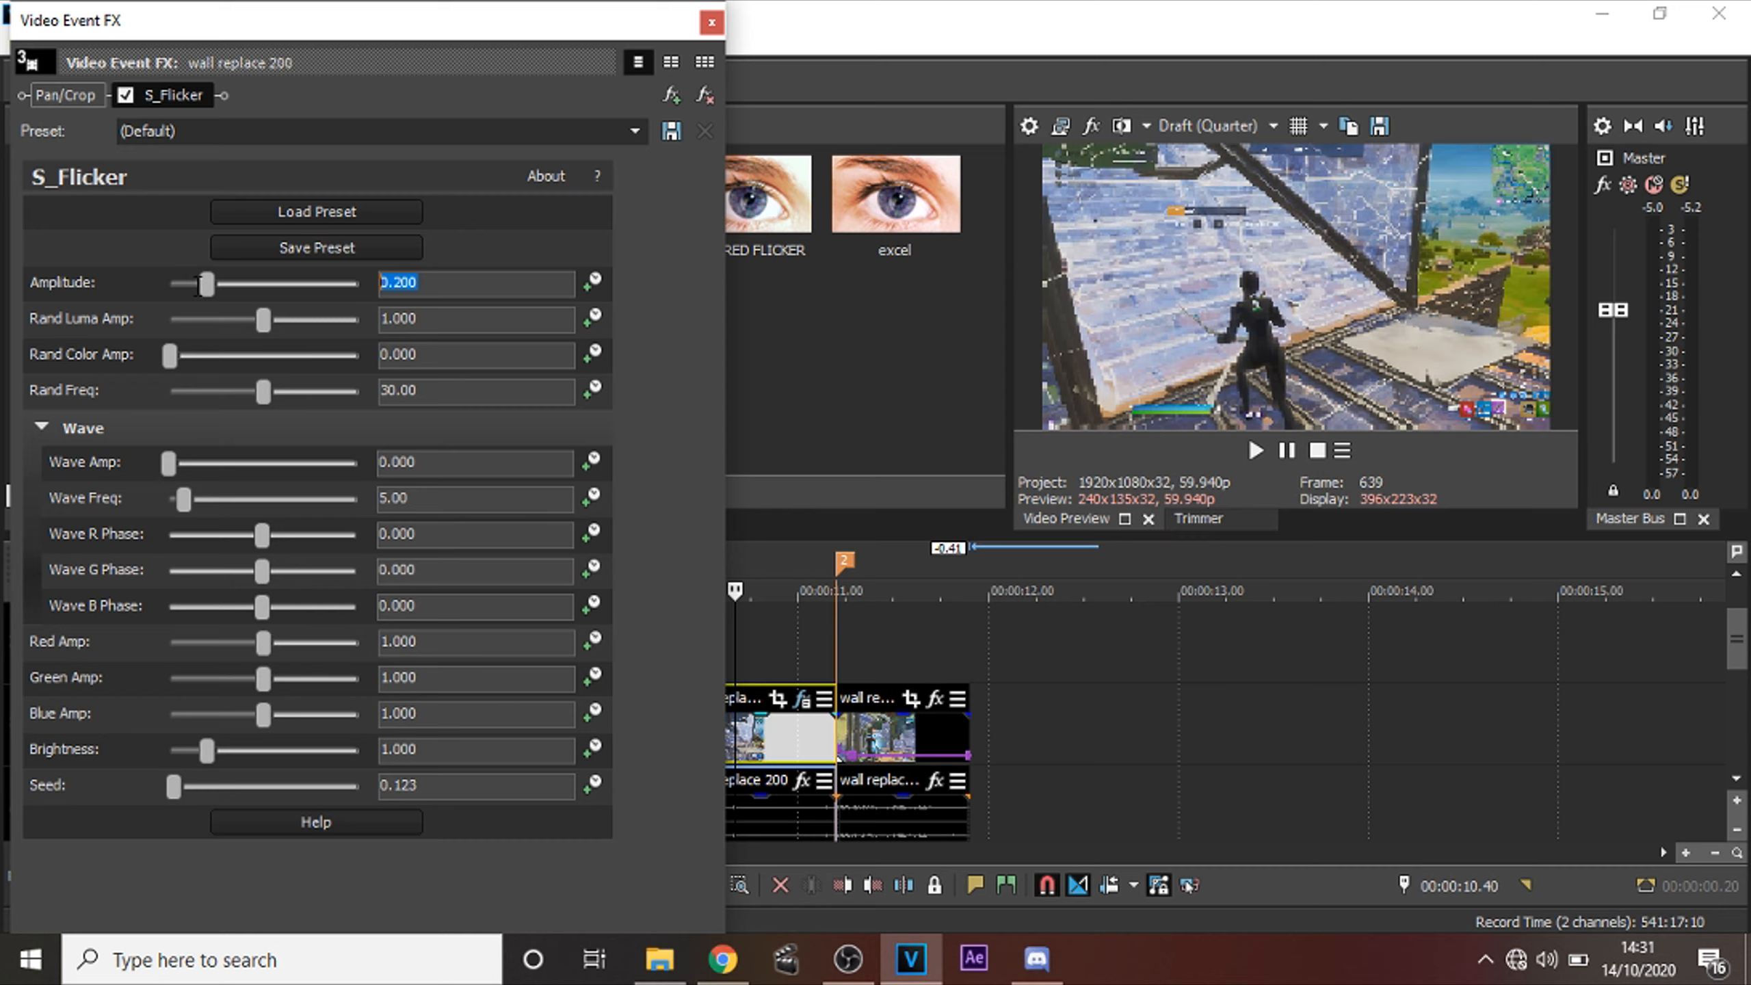
Step: Animate the S_Flicker amplitude from 0 at the start of the part to 0.5 at its end, and close the effect settings
text(0)
key(Return)
click(593, 285)
drag(333, 747, 696, 745)
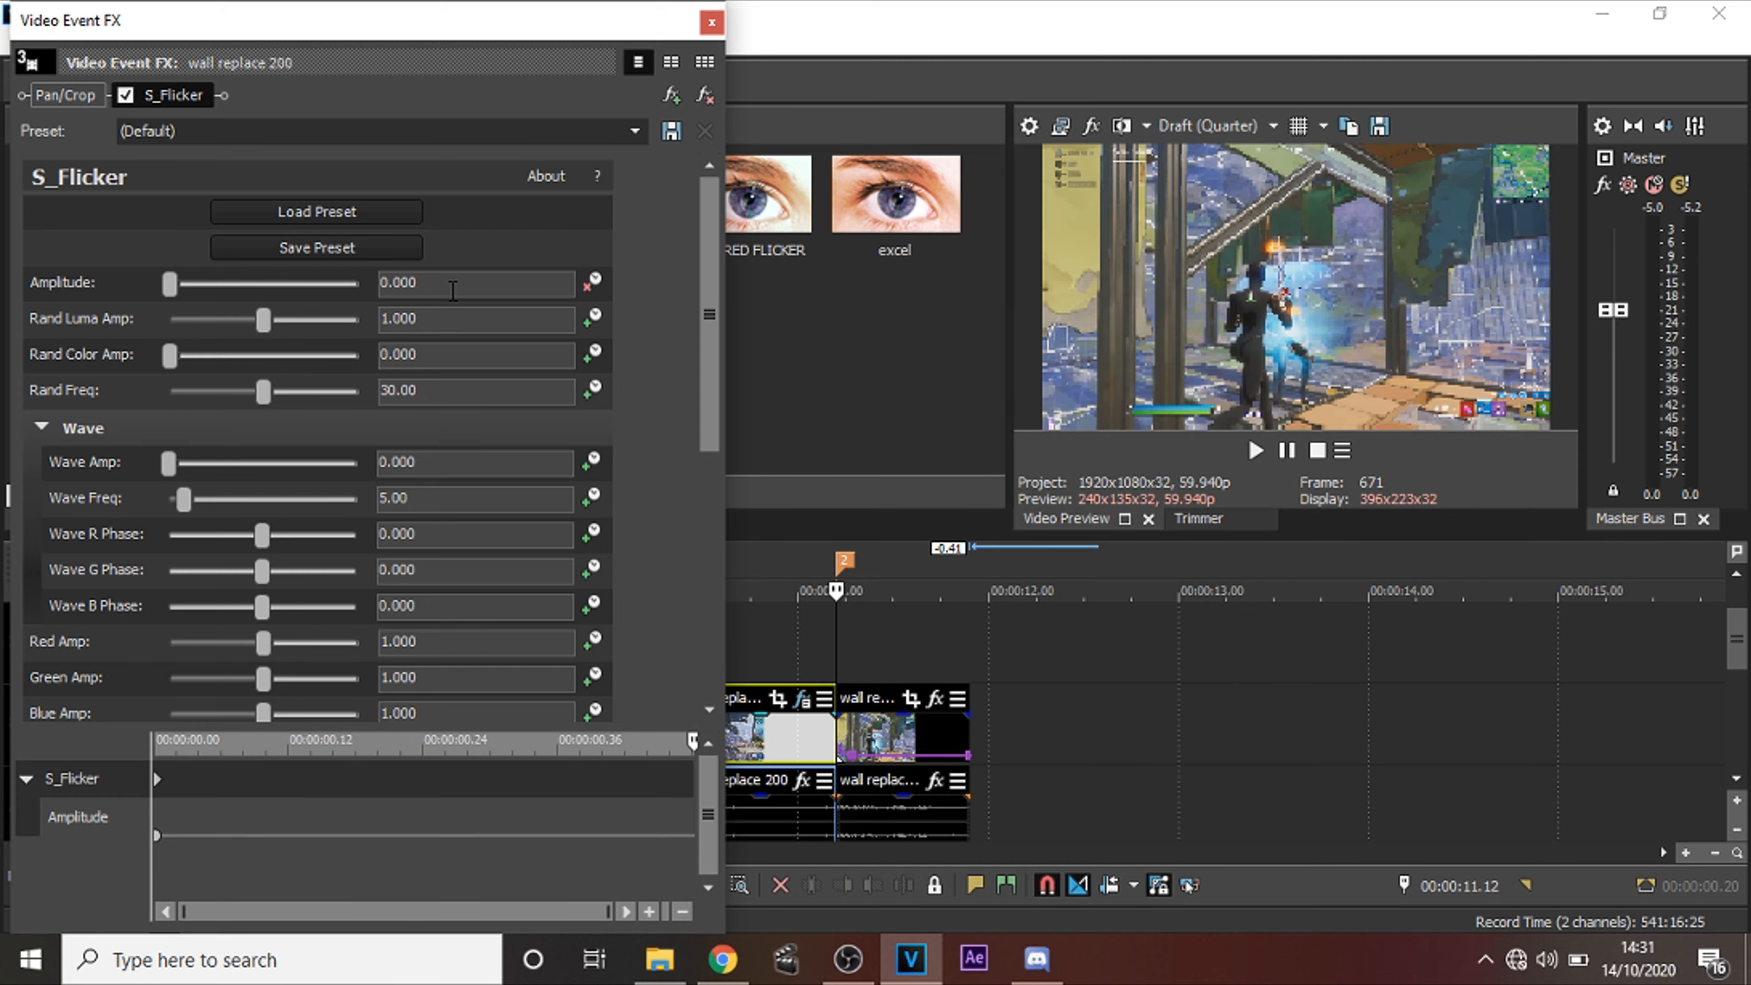
drag(452, 291, 378, 290)
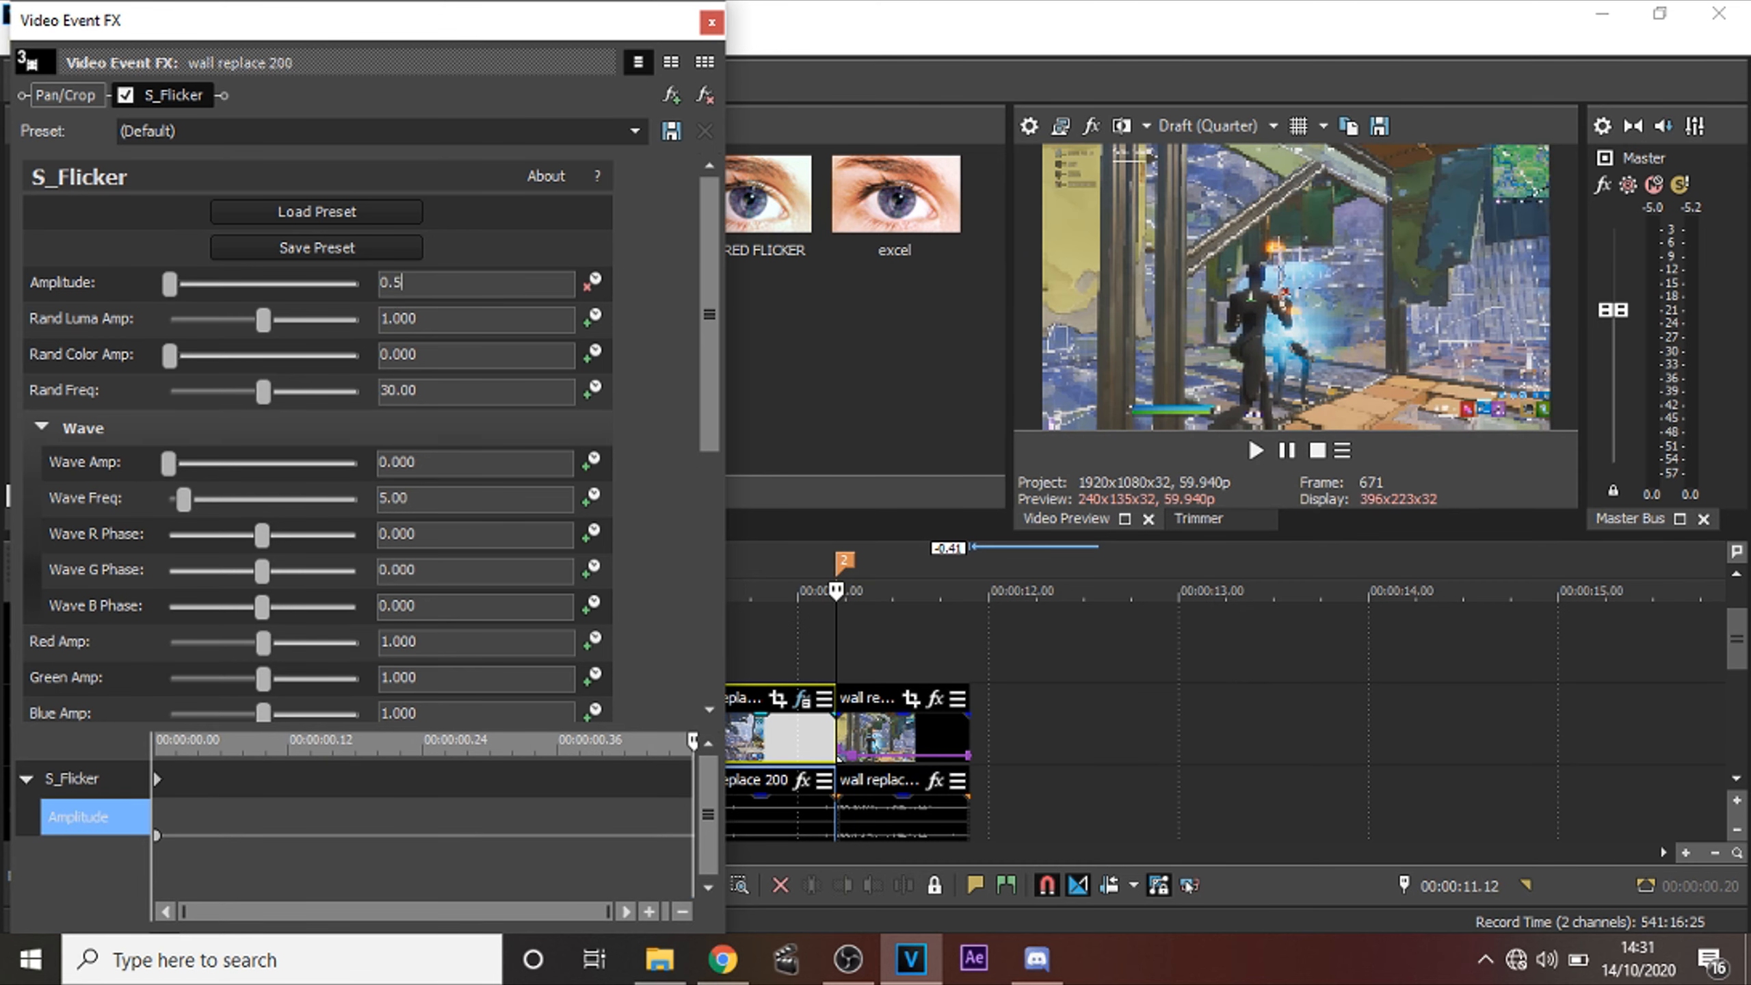
key(Return)
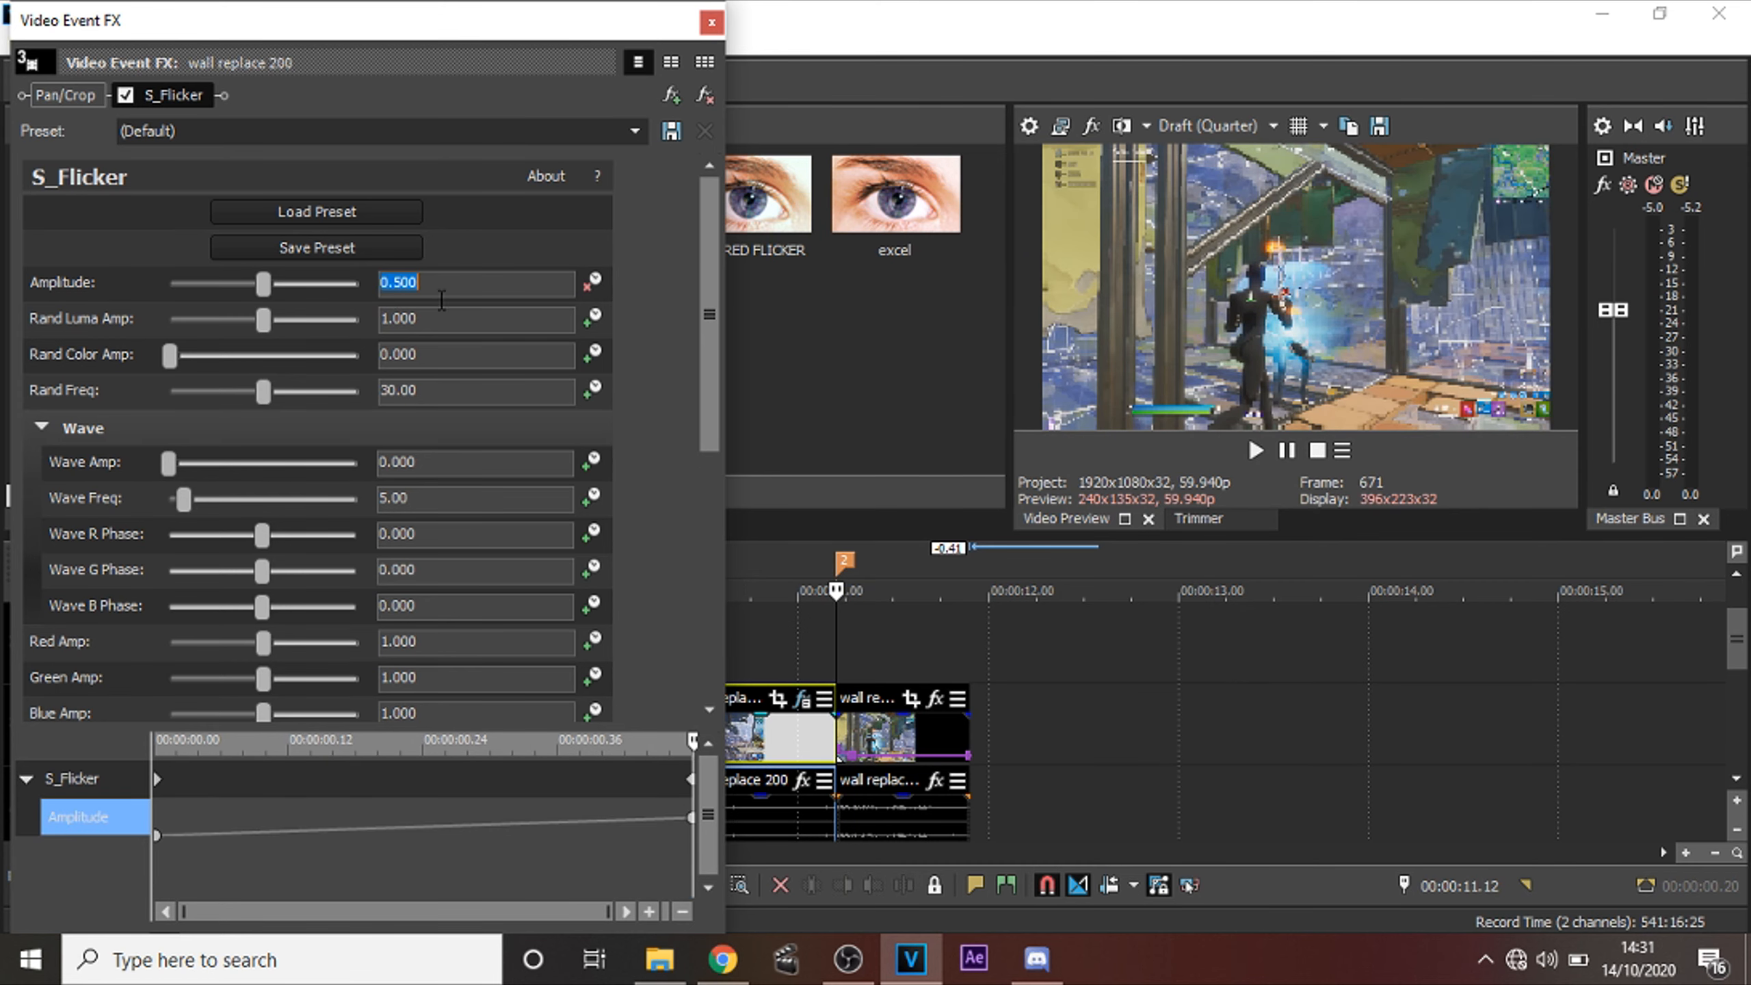
click(711, 25)
Step: Play back the part leading into marker 2 to check the flicker build-up against the beat
click(693, 645)
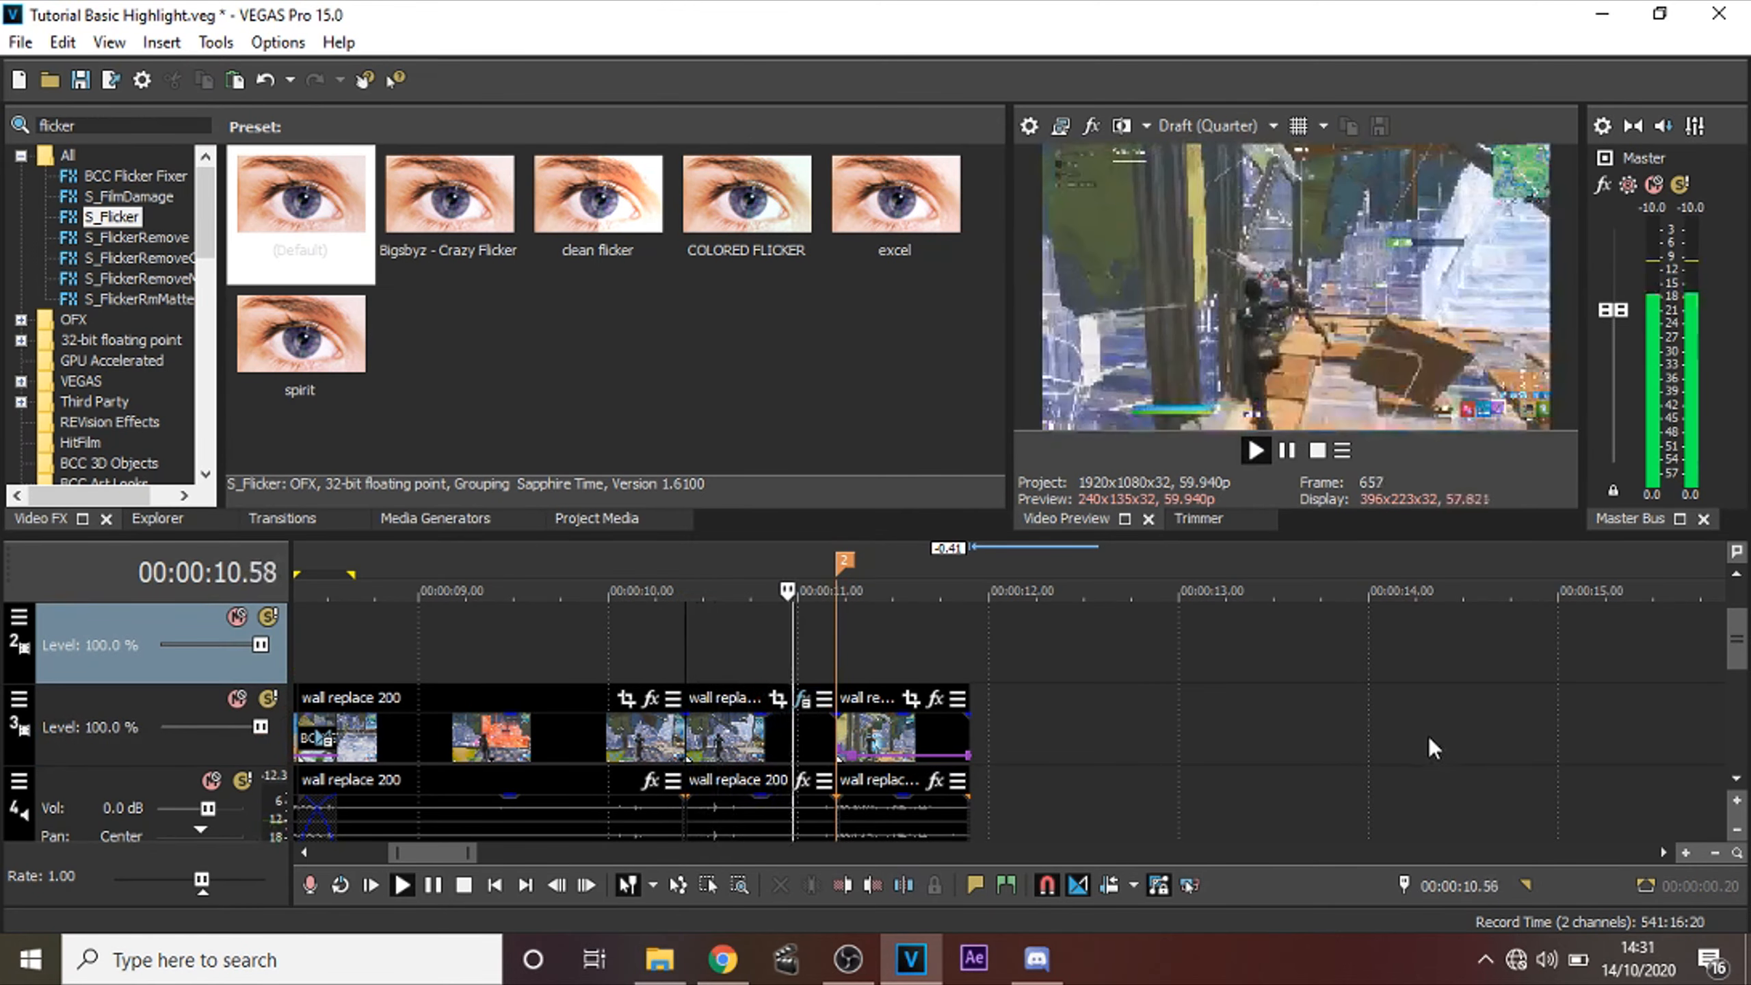
key(space)
key(space)
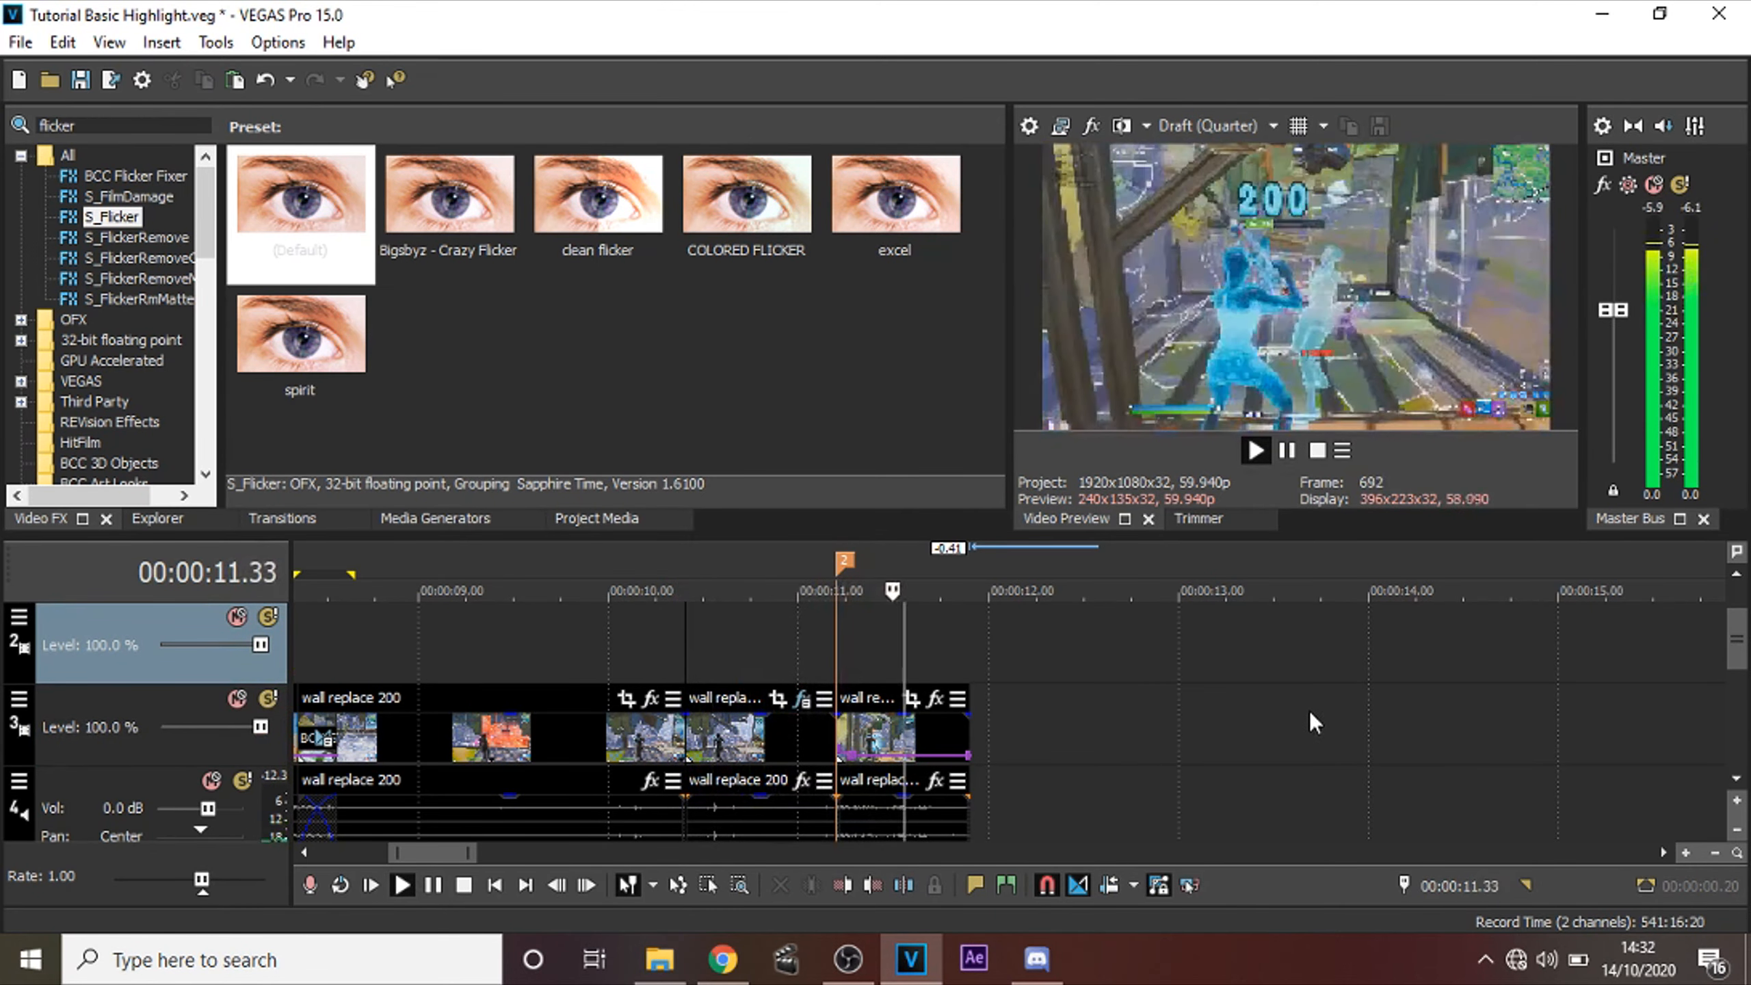
key(space)
key(space)
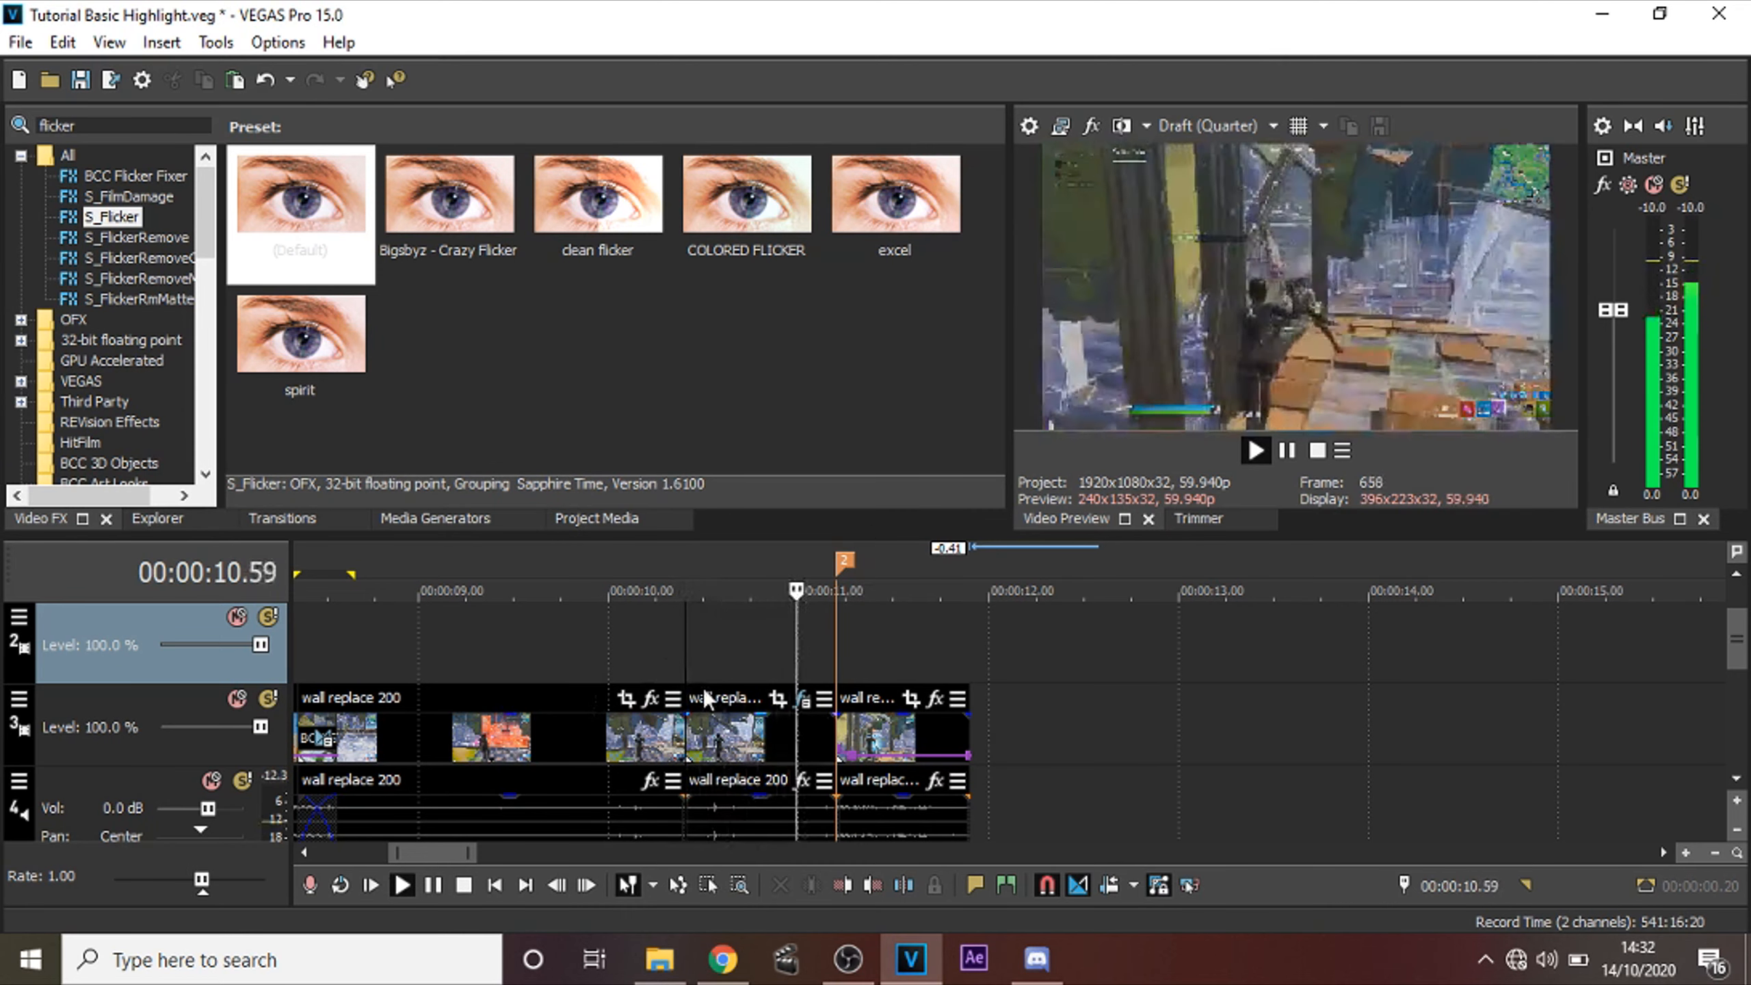
key(space)
Step: Apply the (Default) S_Flicker preset to the part after marker 2, animating amplitude from 0.2 at its start to 0 at 00:00:11.34
click(882, 745)
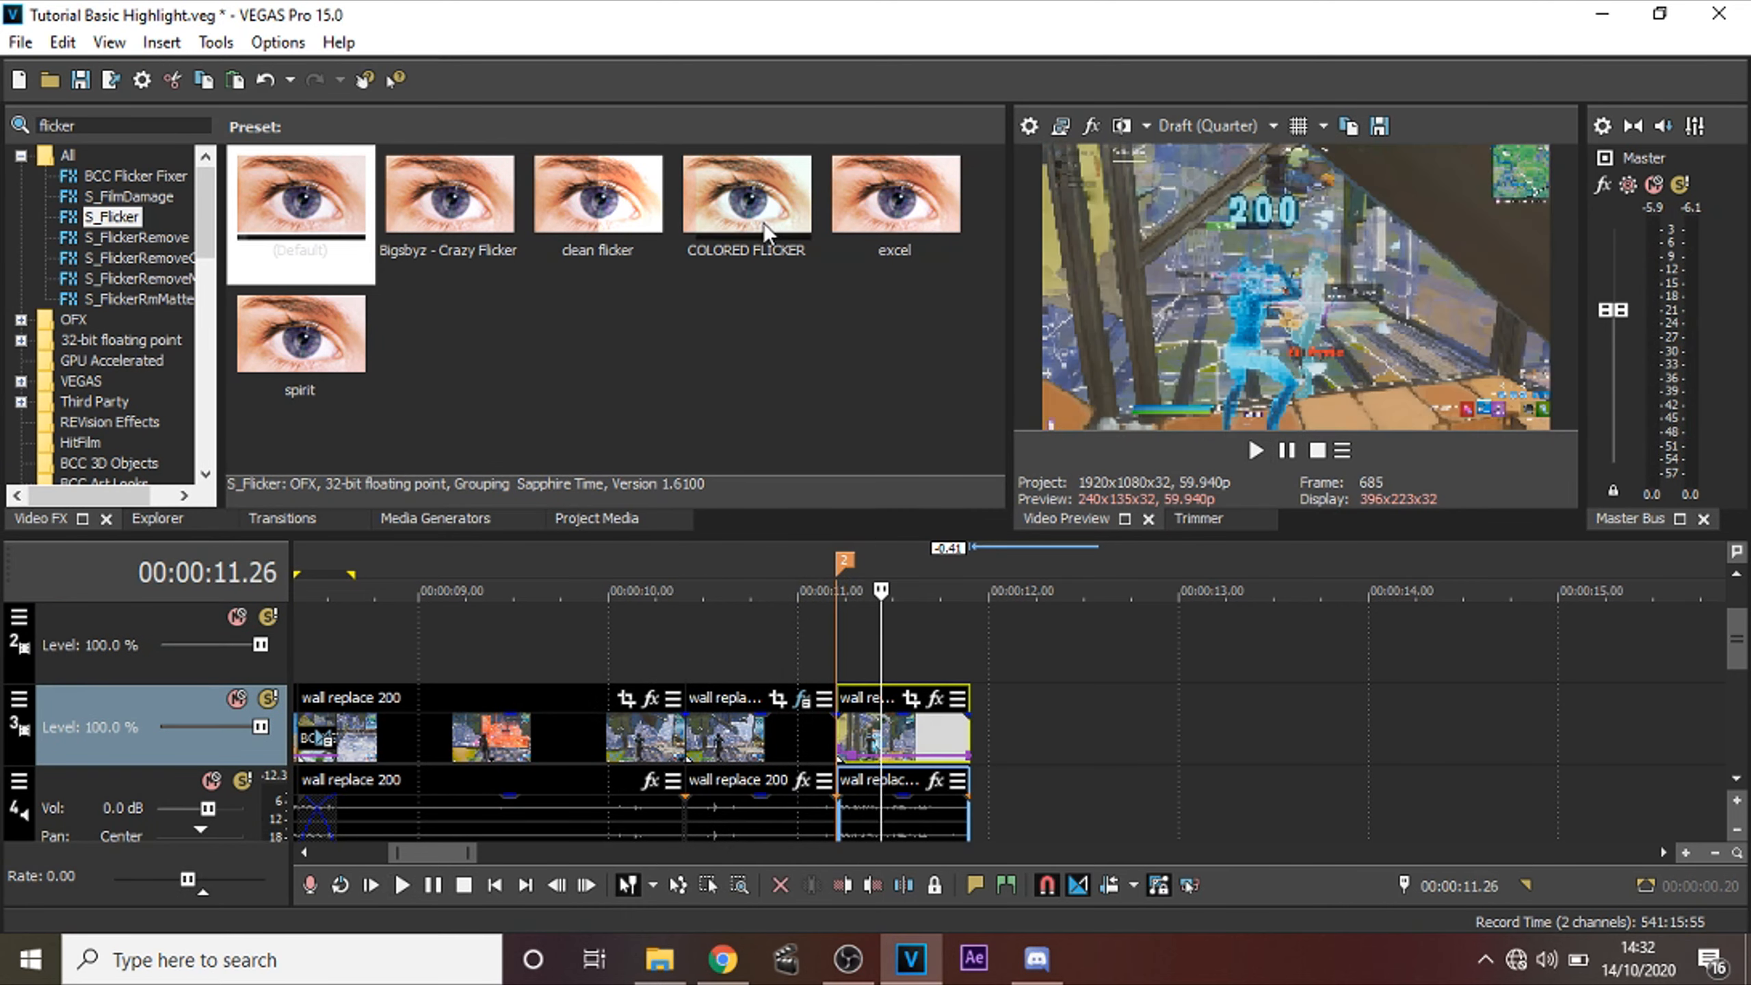
drag(313, 223, 900, 731)
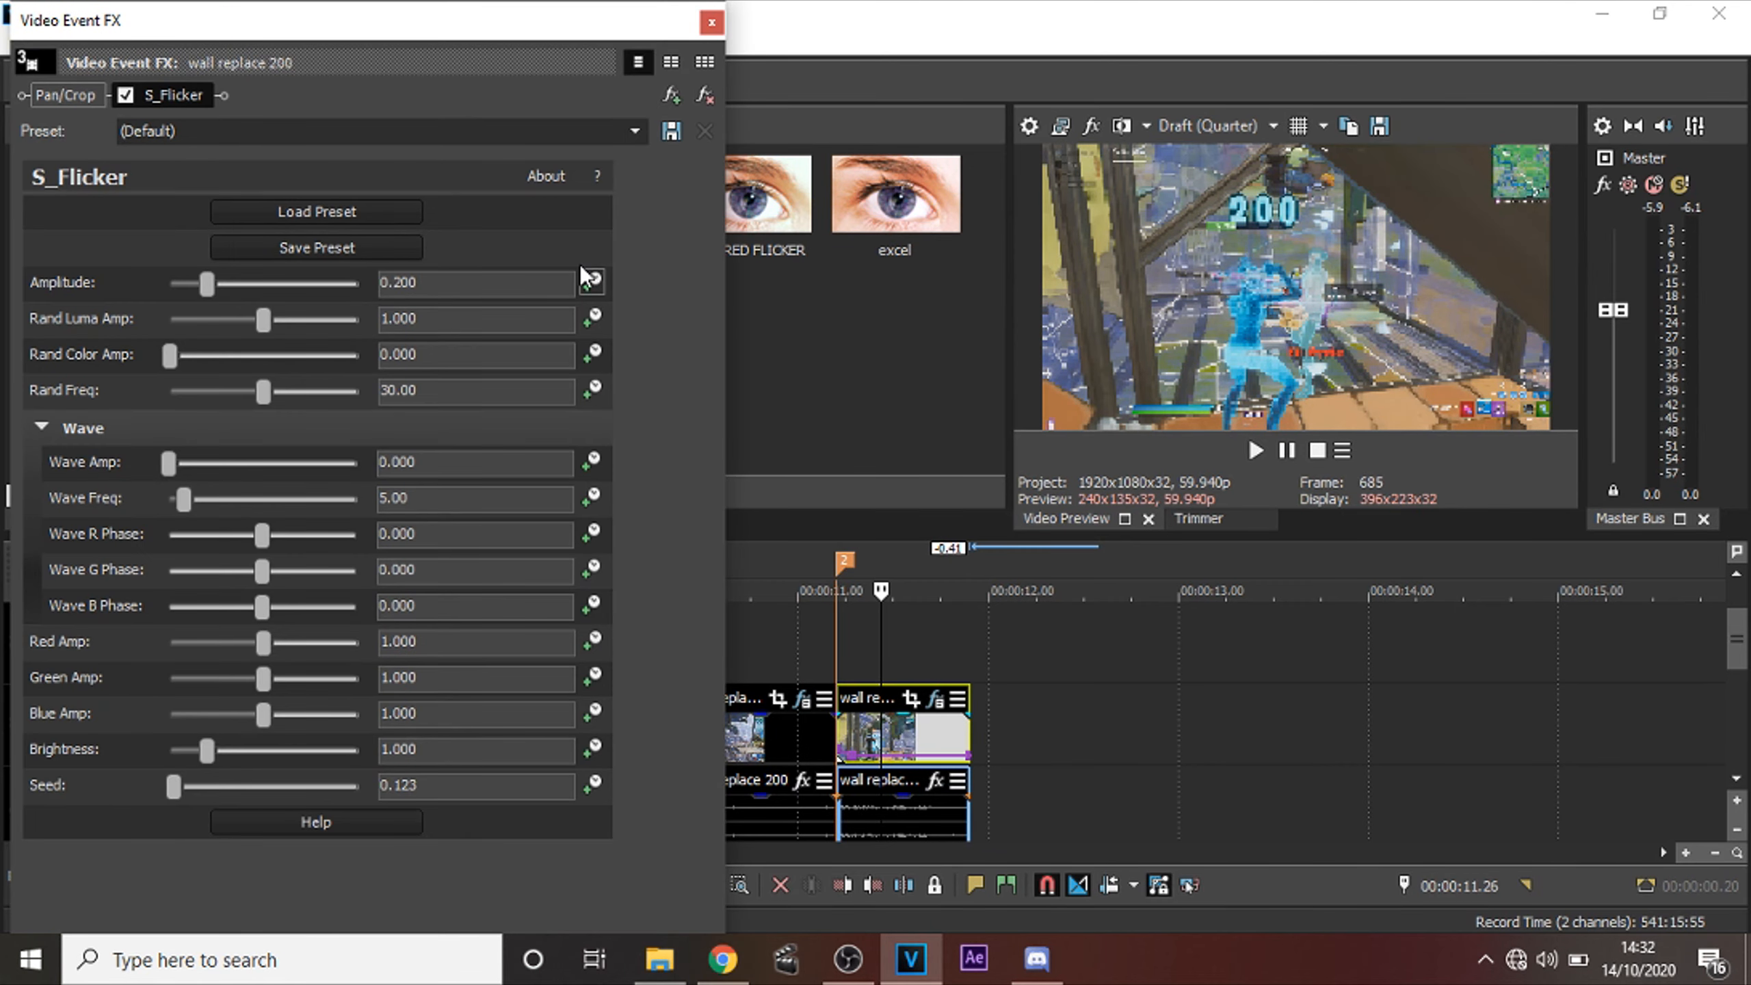
click(591, 280)
drag(335, 750, 437, 763)
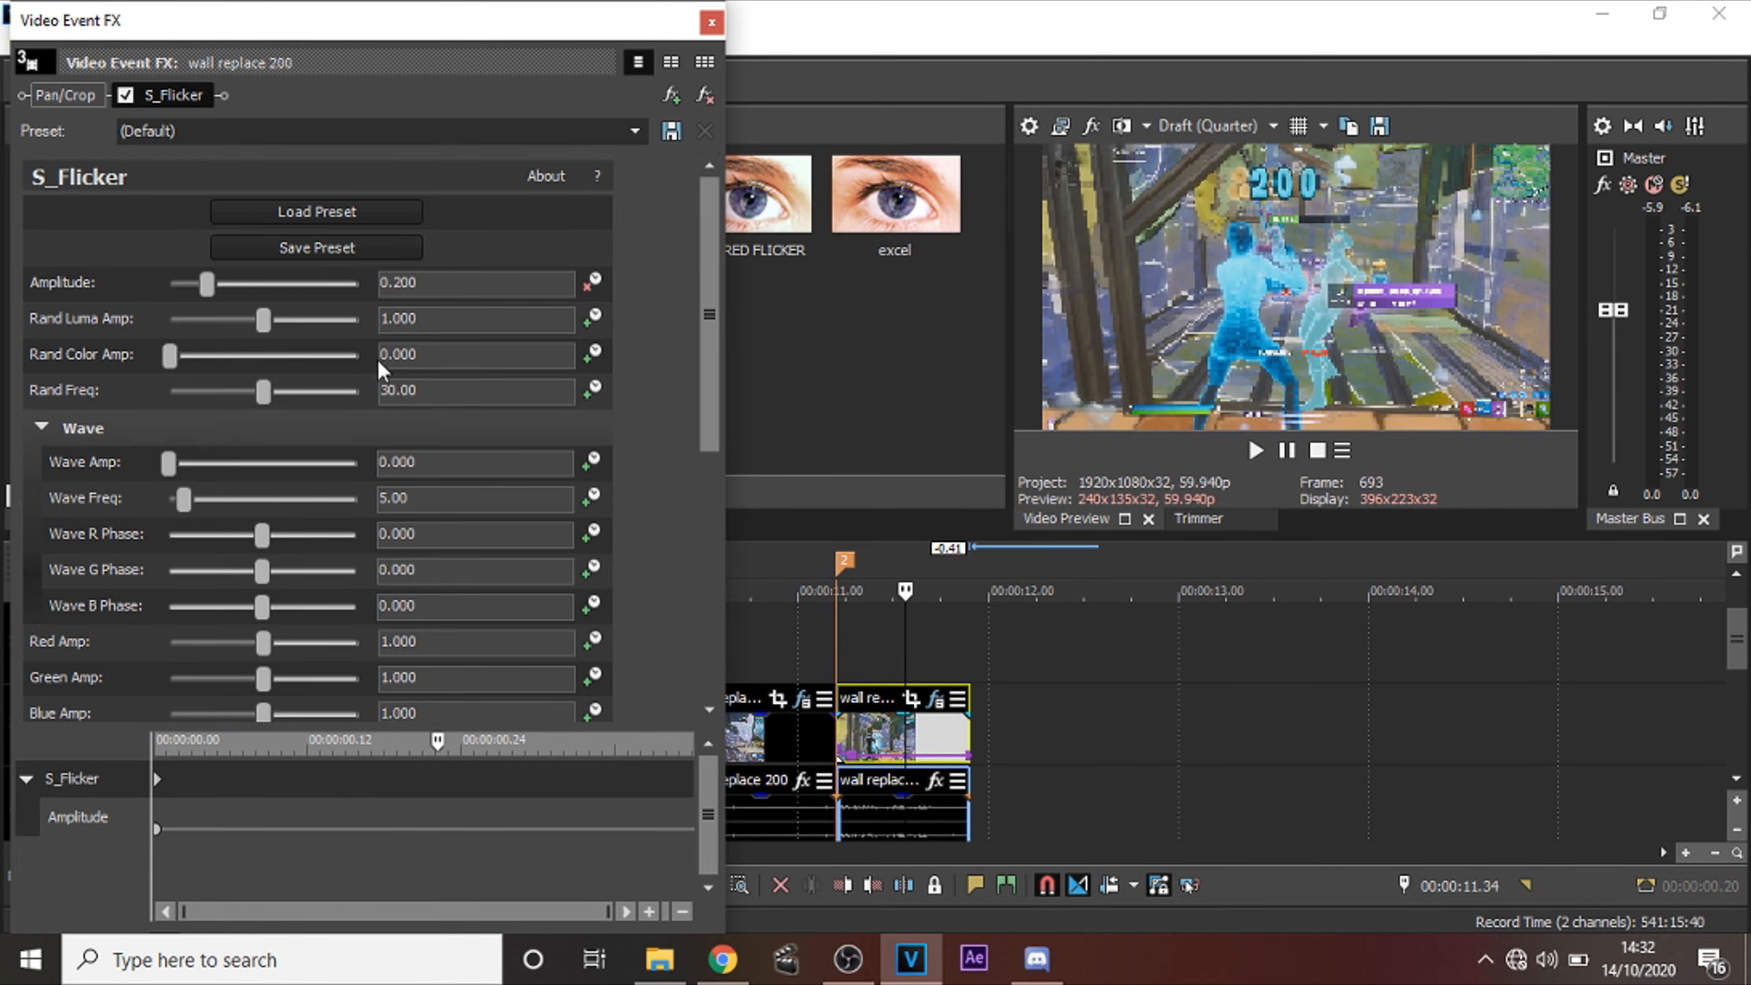
drag(211, 290, 162, 291)
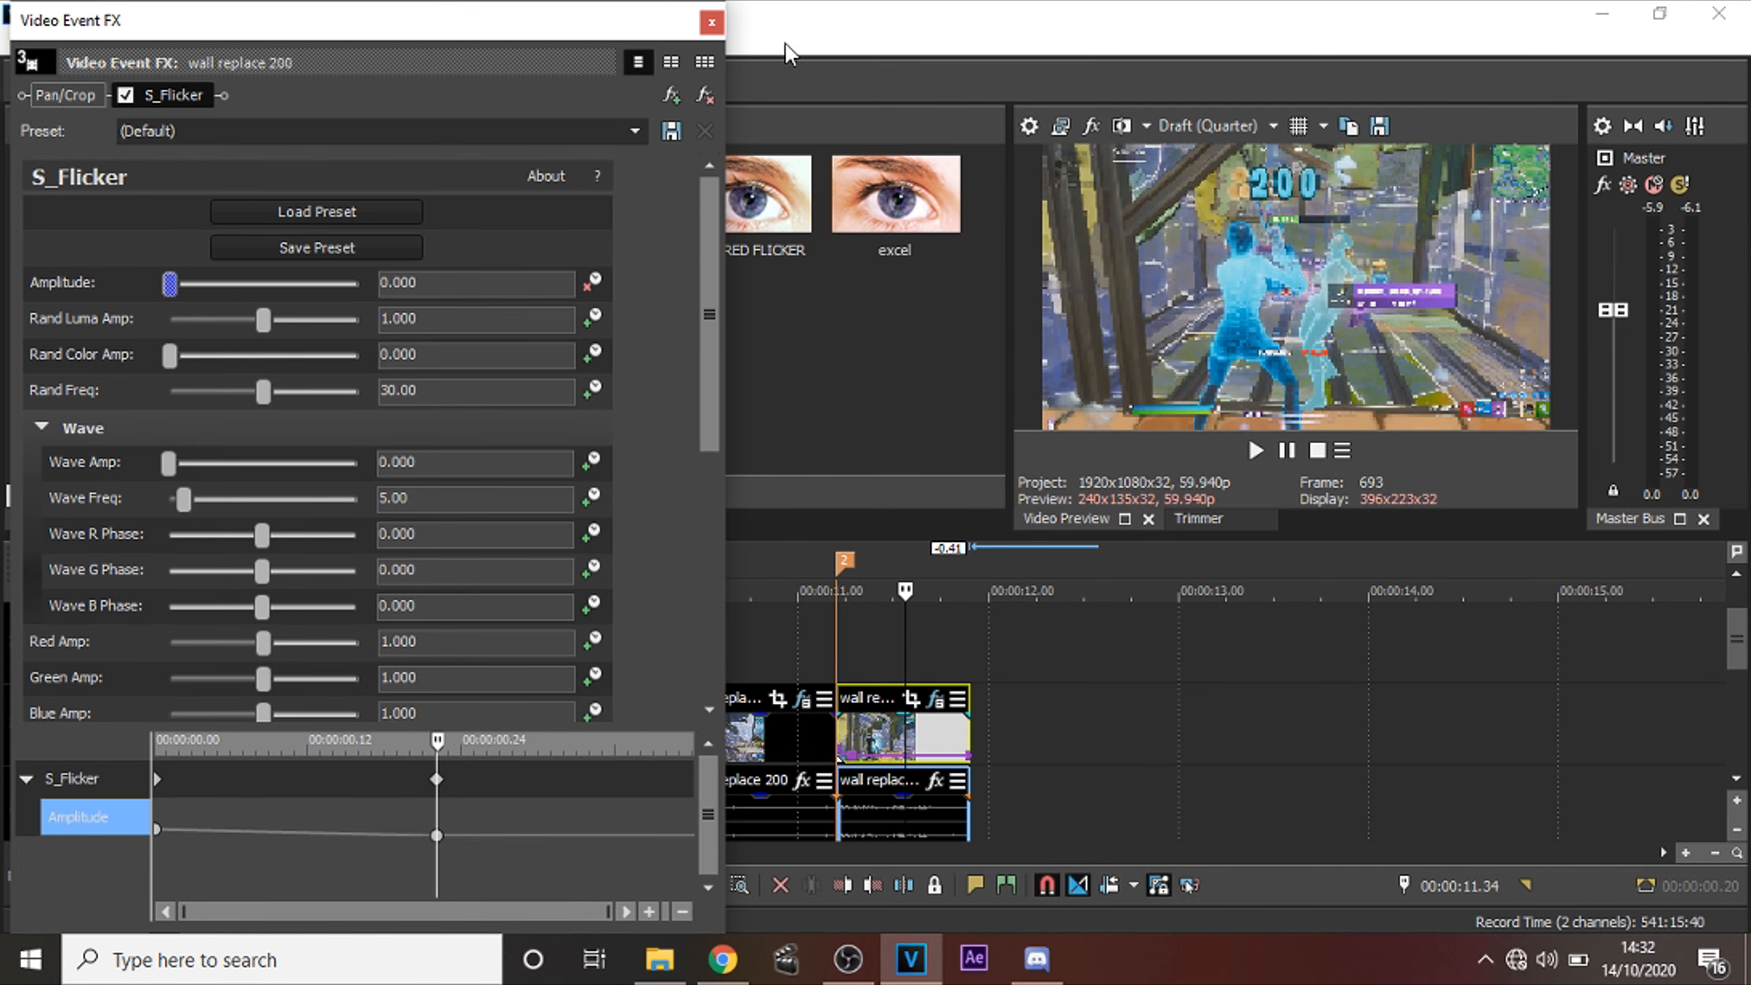
click(712, 29)
Step: Add the S_Shake highlight preset to the part after marker 2 and keyframe its amplitude down to the minimum at 00:00:11.34
drag(82, 126, 10, 122)
text(sh)
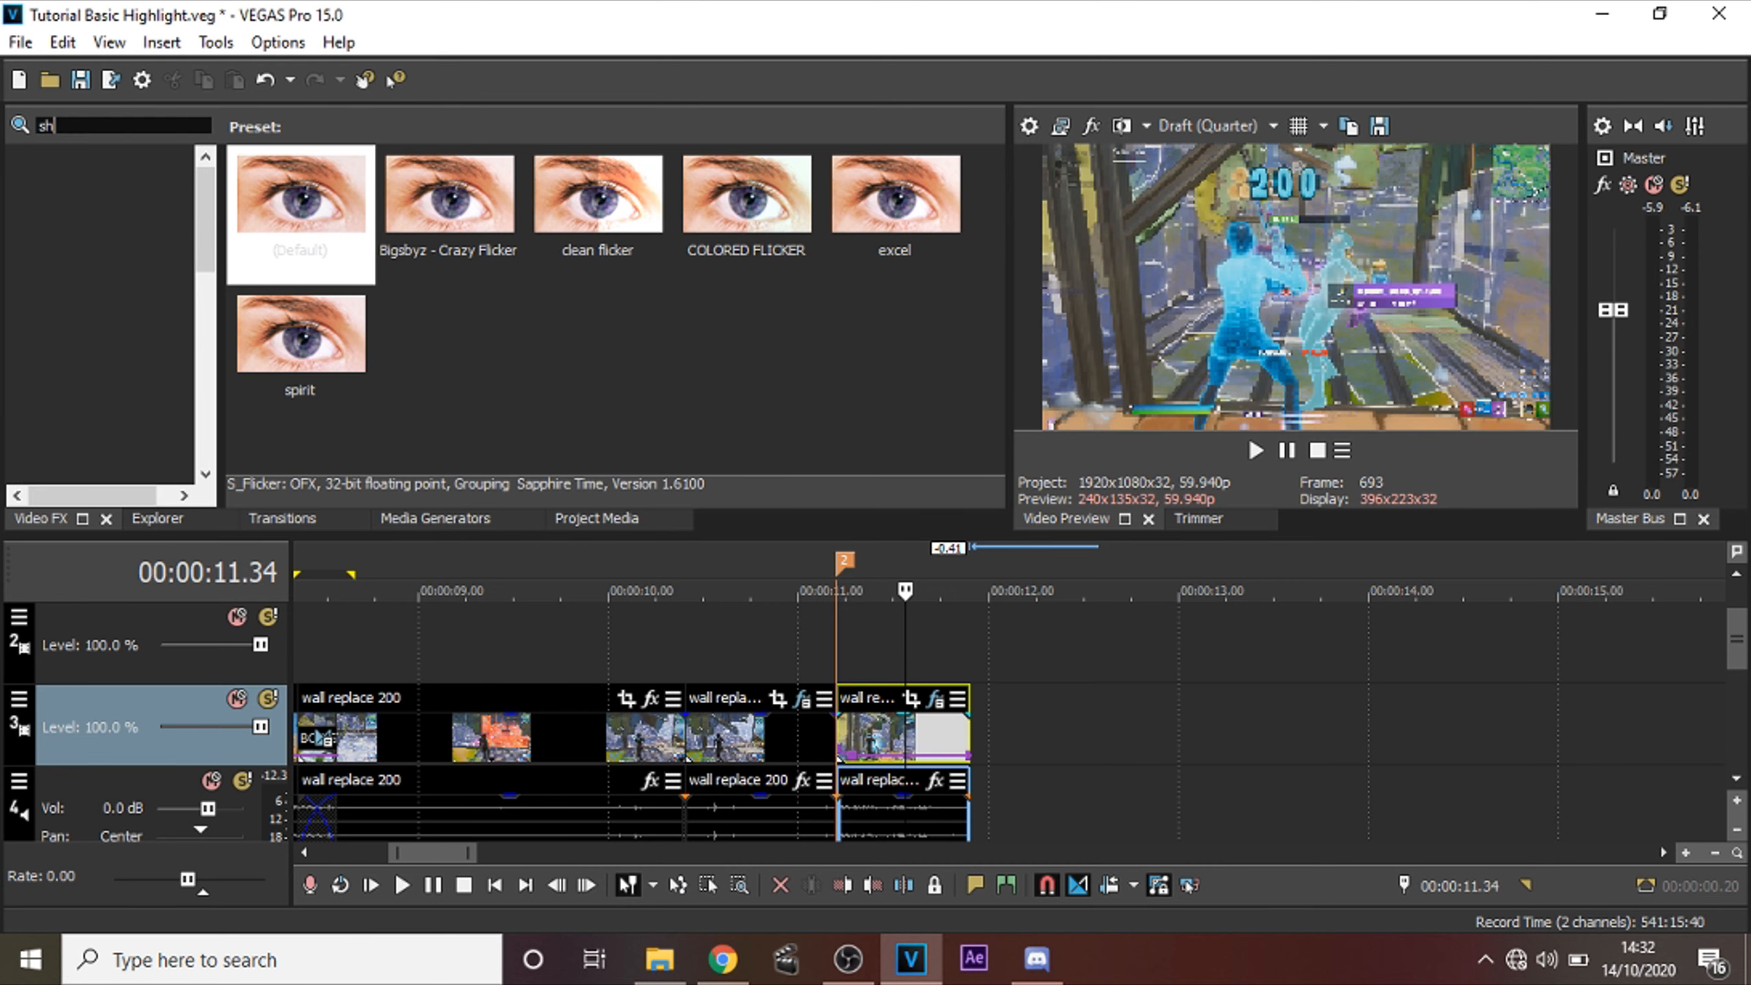
text(ake)
click(107, 218)
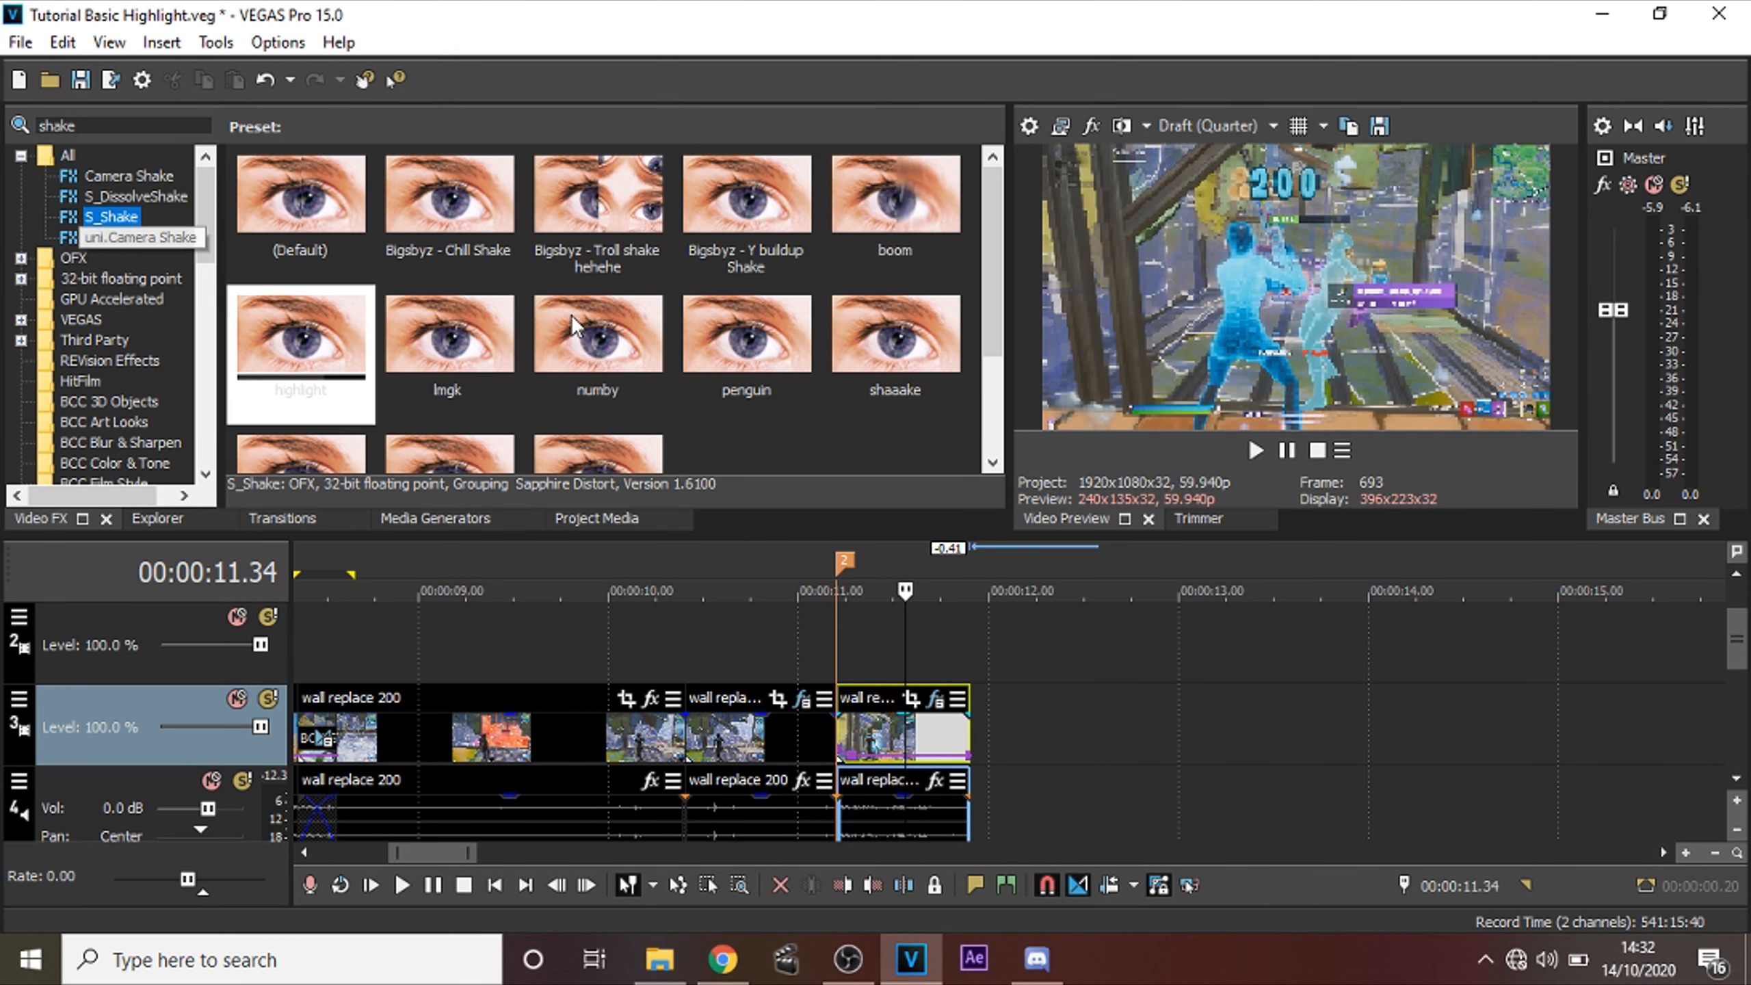
drag(300, 348, 882, 741)
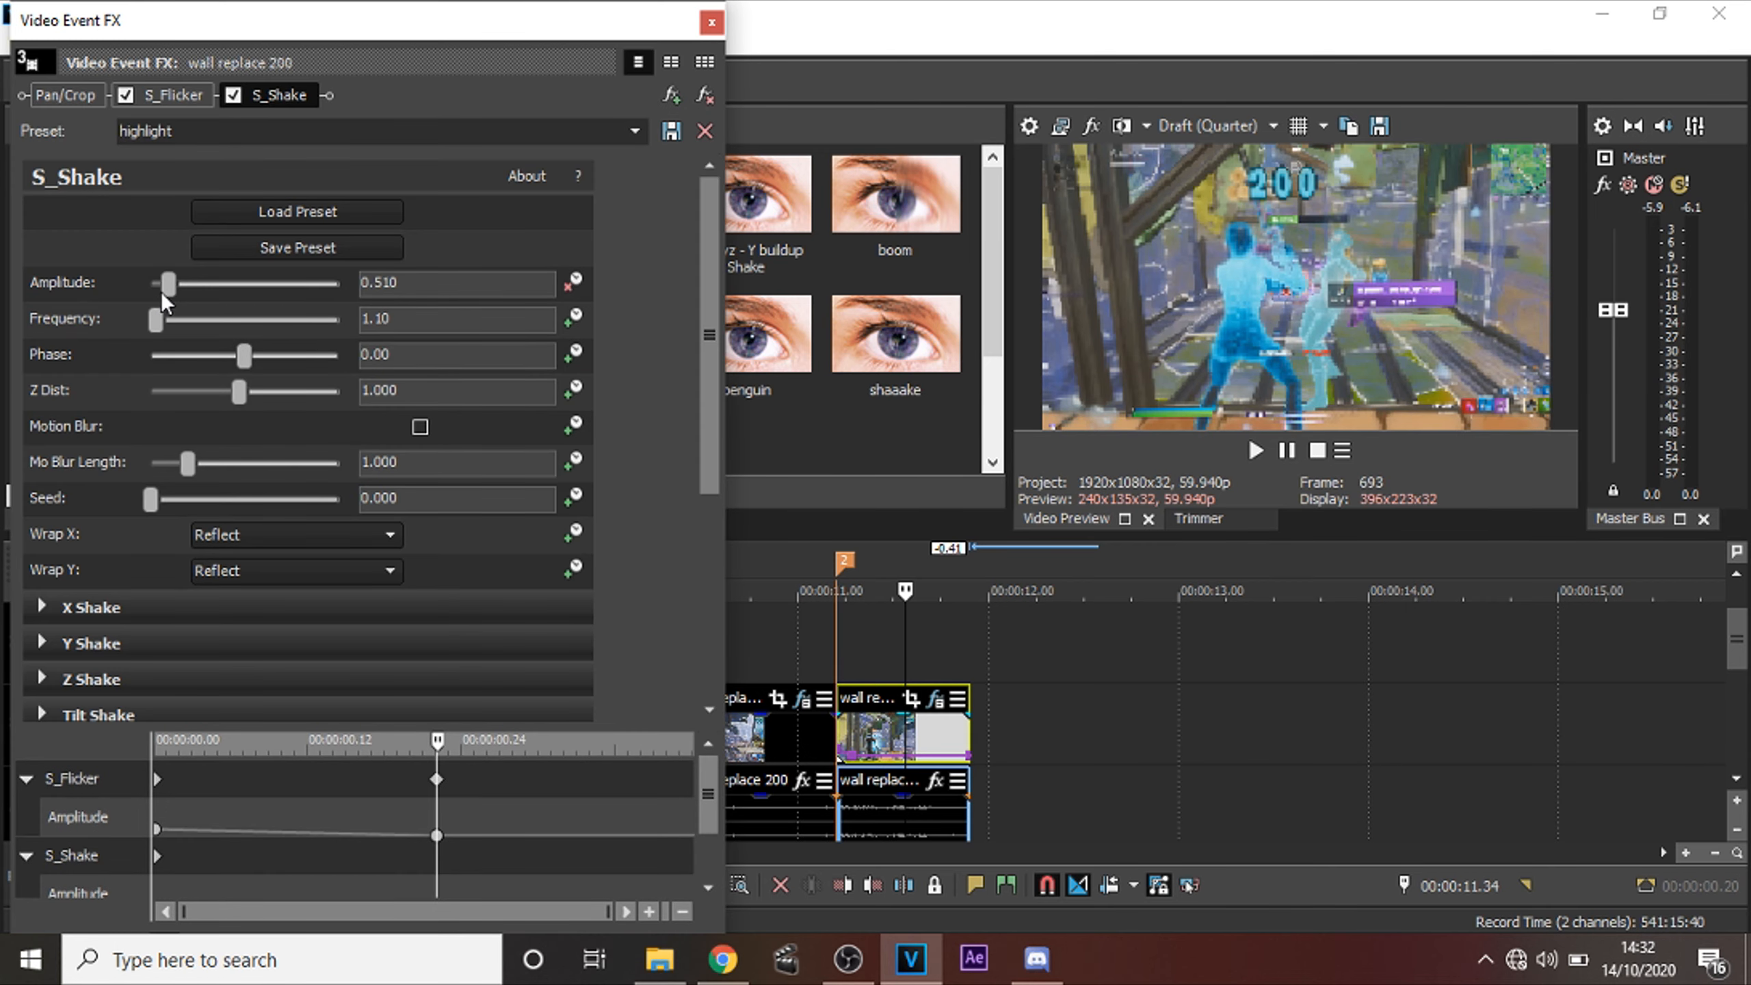
drag(161, 289, 8, 193)
click(711, 22)
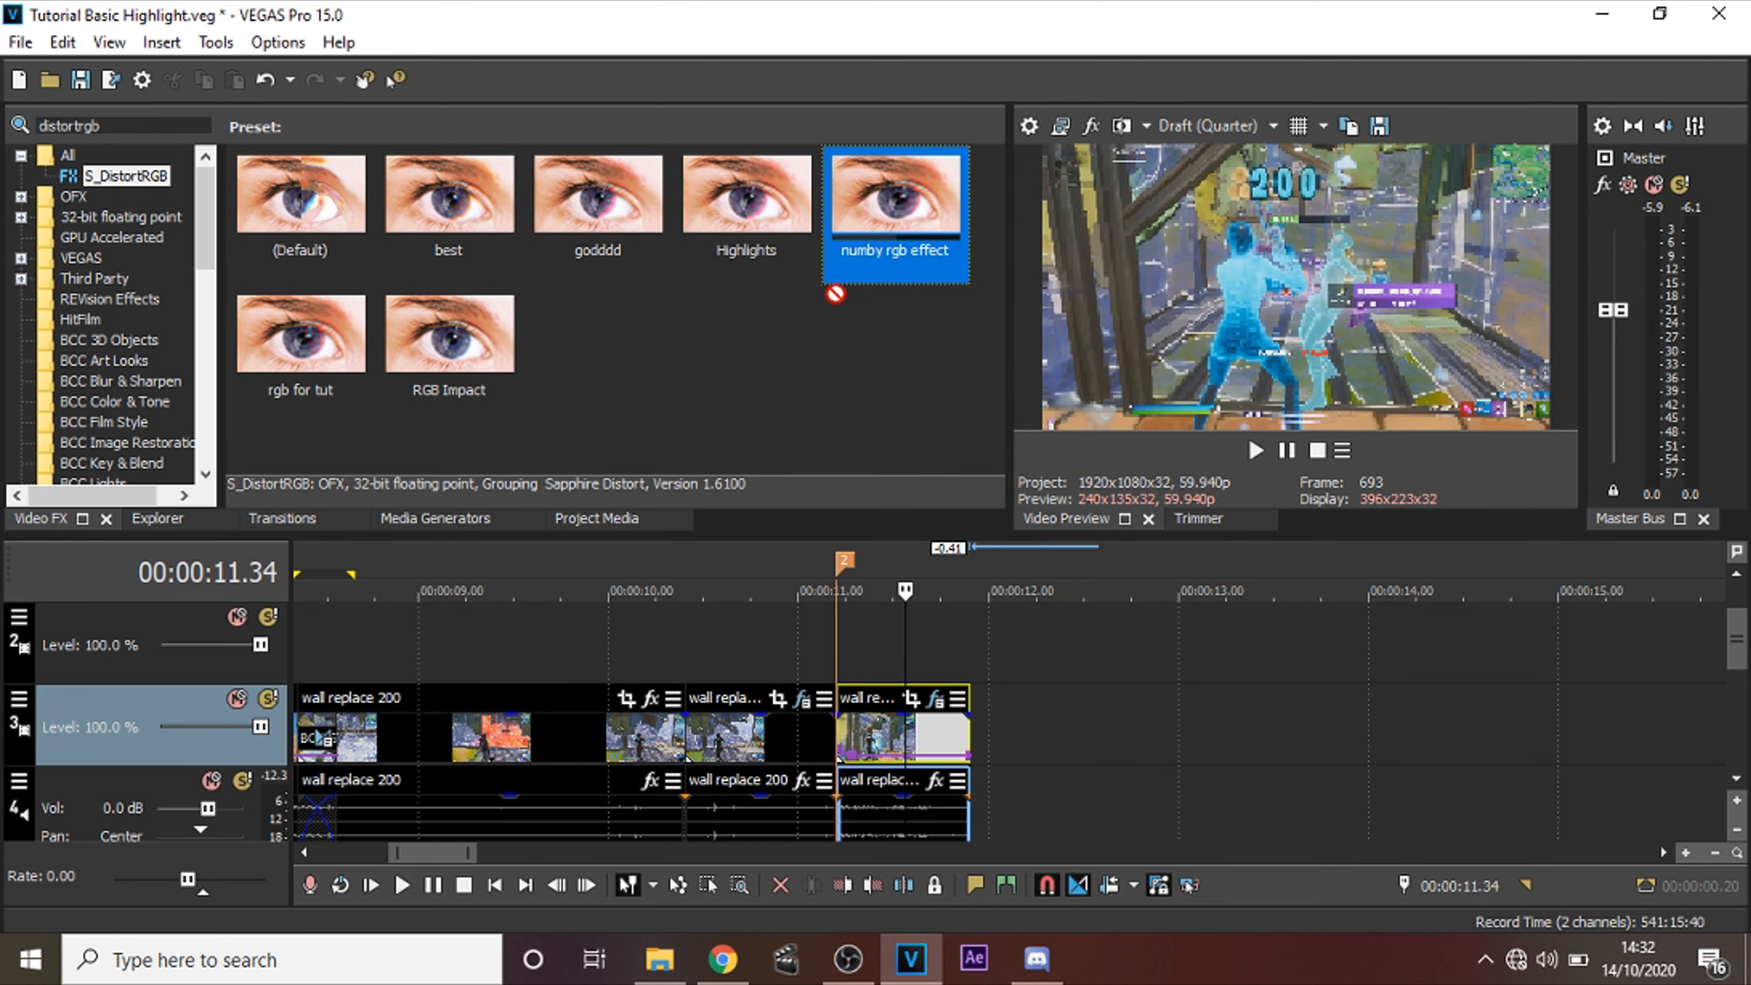
Step: Add the S_DistortRGB Highlights preset to the part after marker 2 and keyframe its amount to 0 at 00:00:11.34
drag(747, 208, 872, 741)
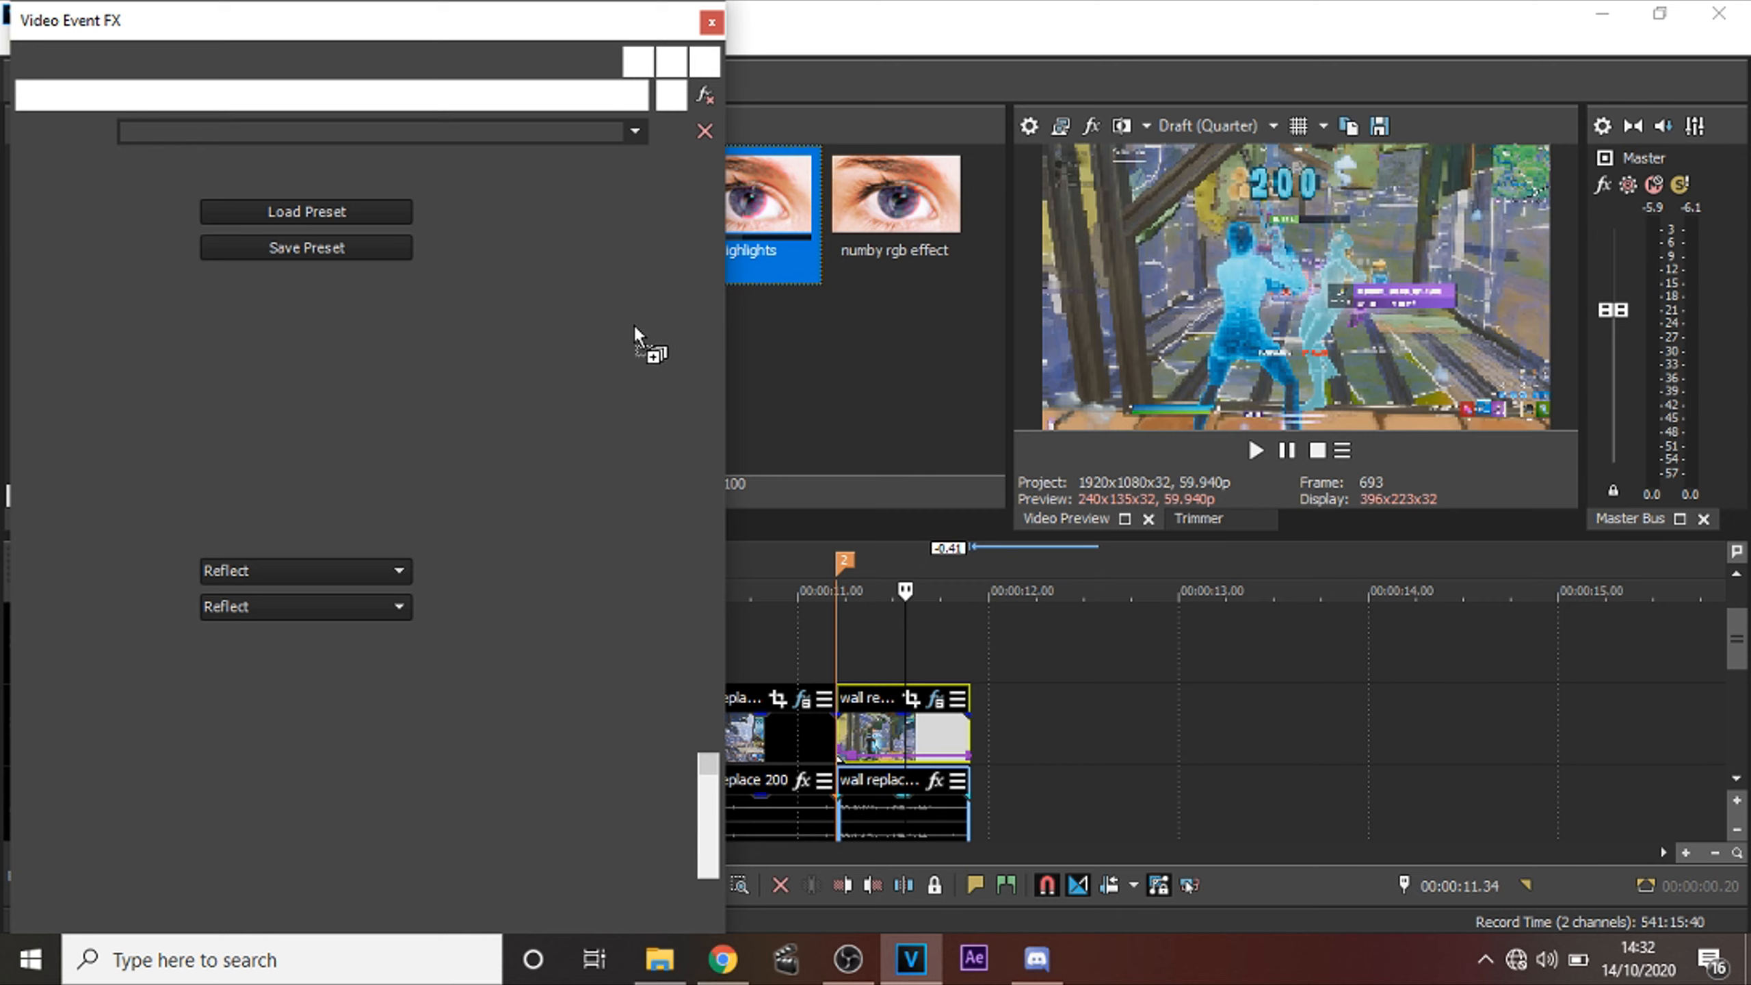
click(580, 290)
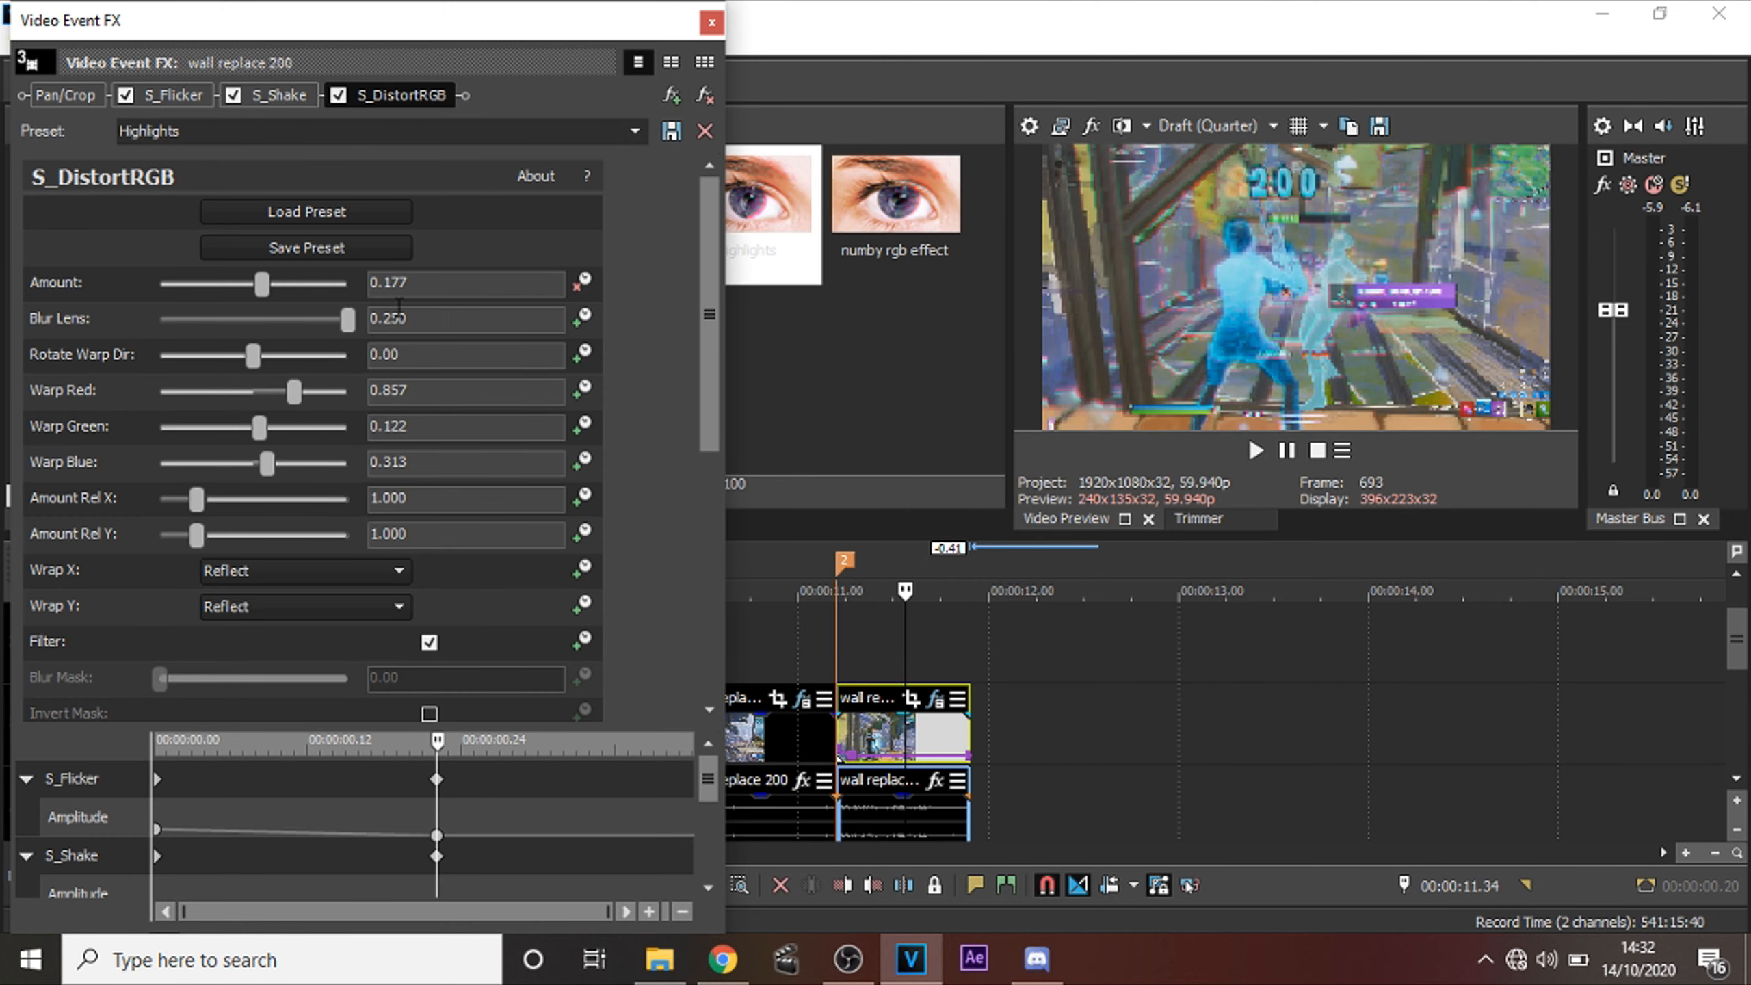
text(0)
key(Return)
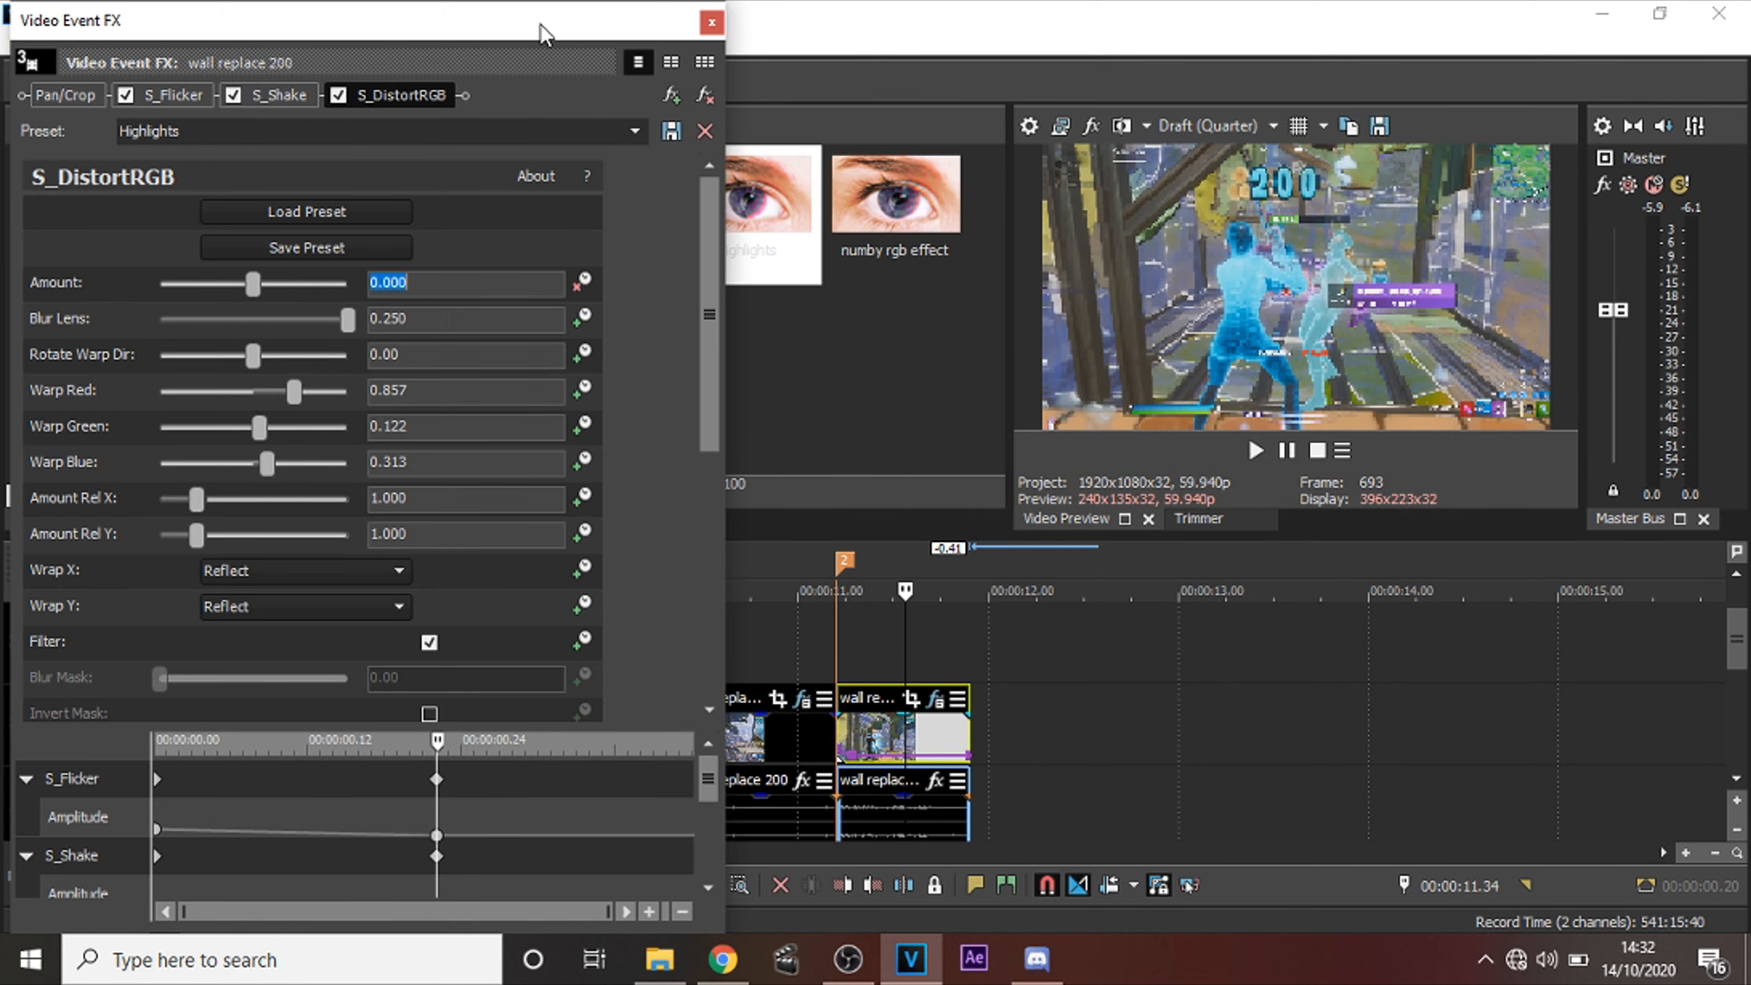
click(711, 23)
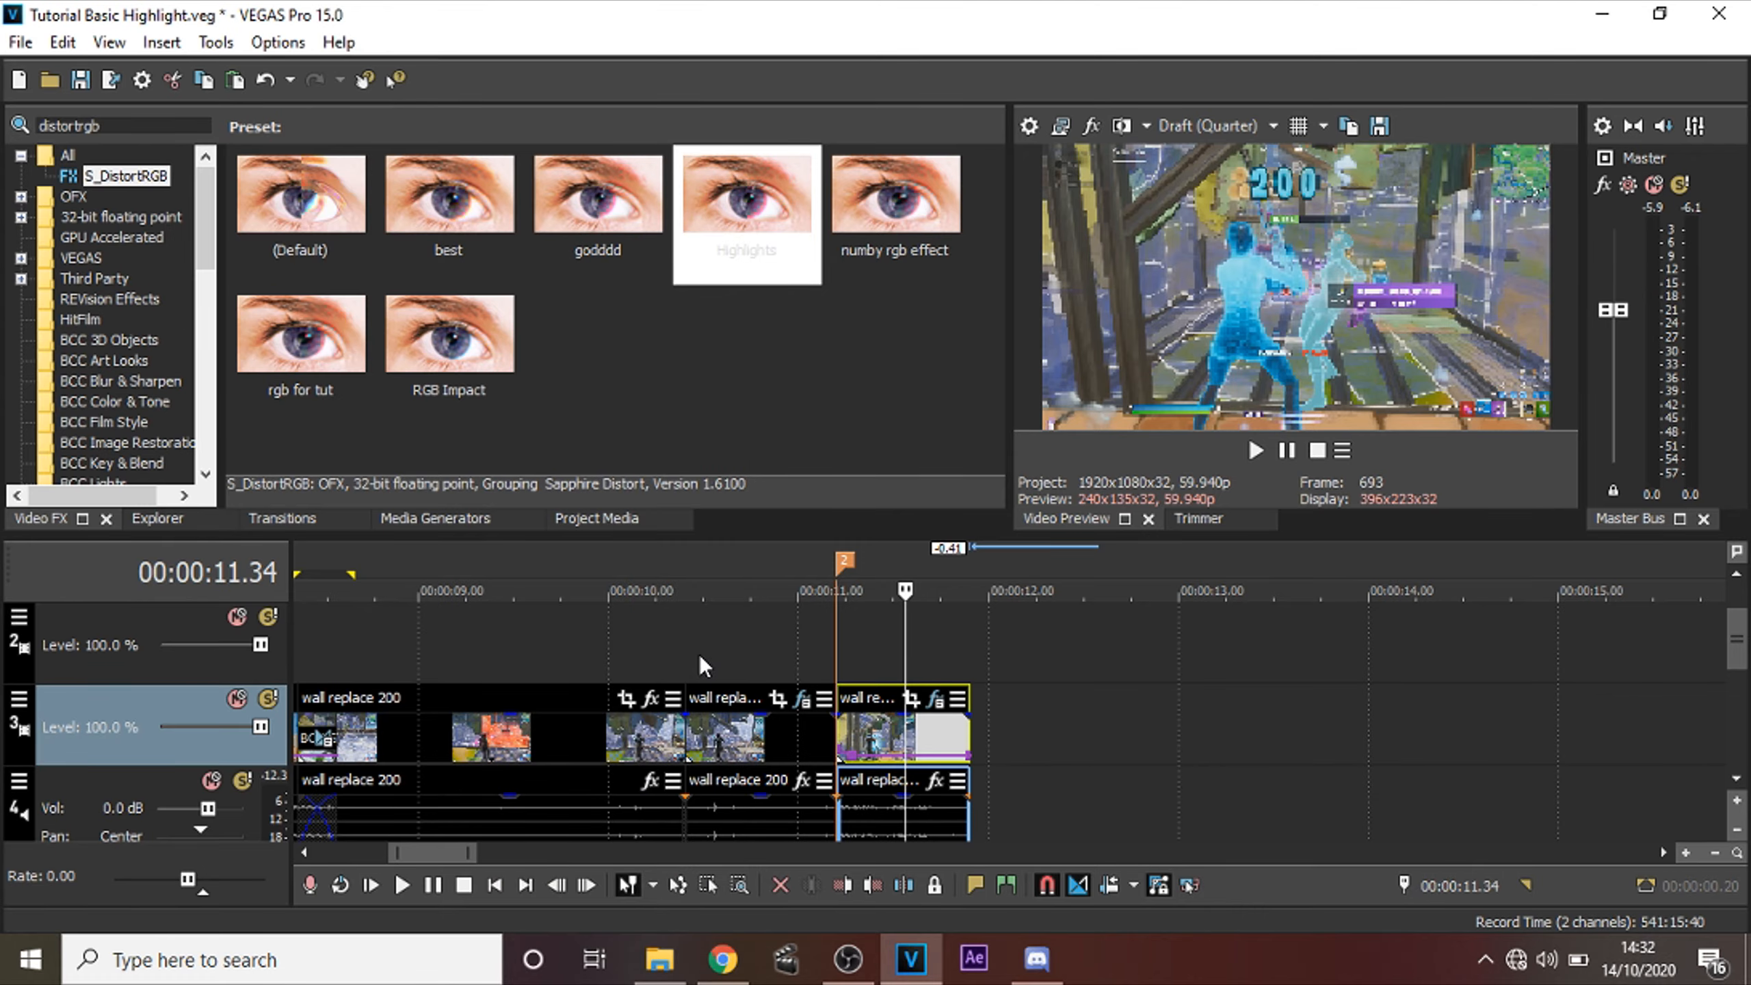
Step: Play back the range covering the two wall replace 200 parts around marker 2 to review the combined effects
drag(686, 661, 978, 657)
key(space)
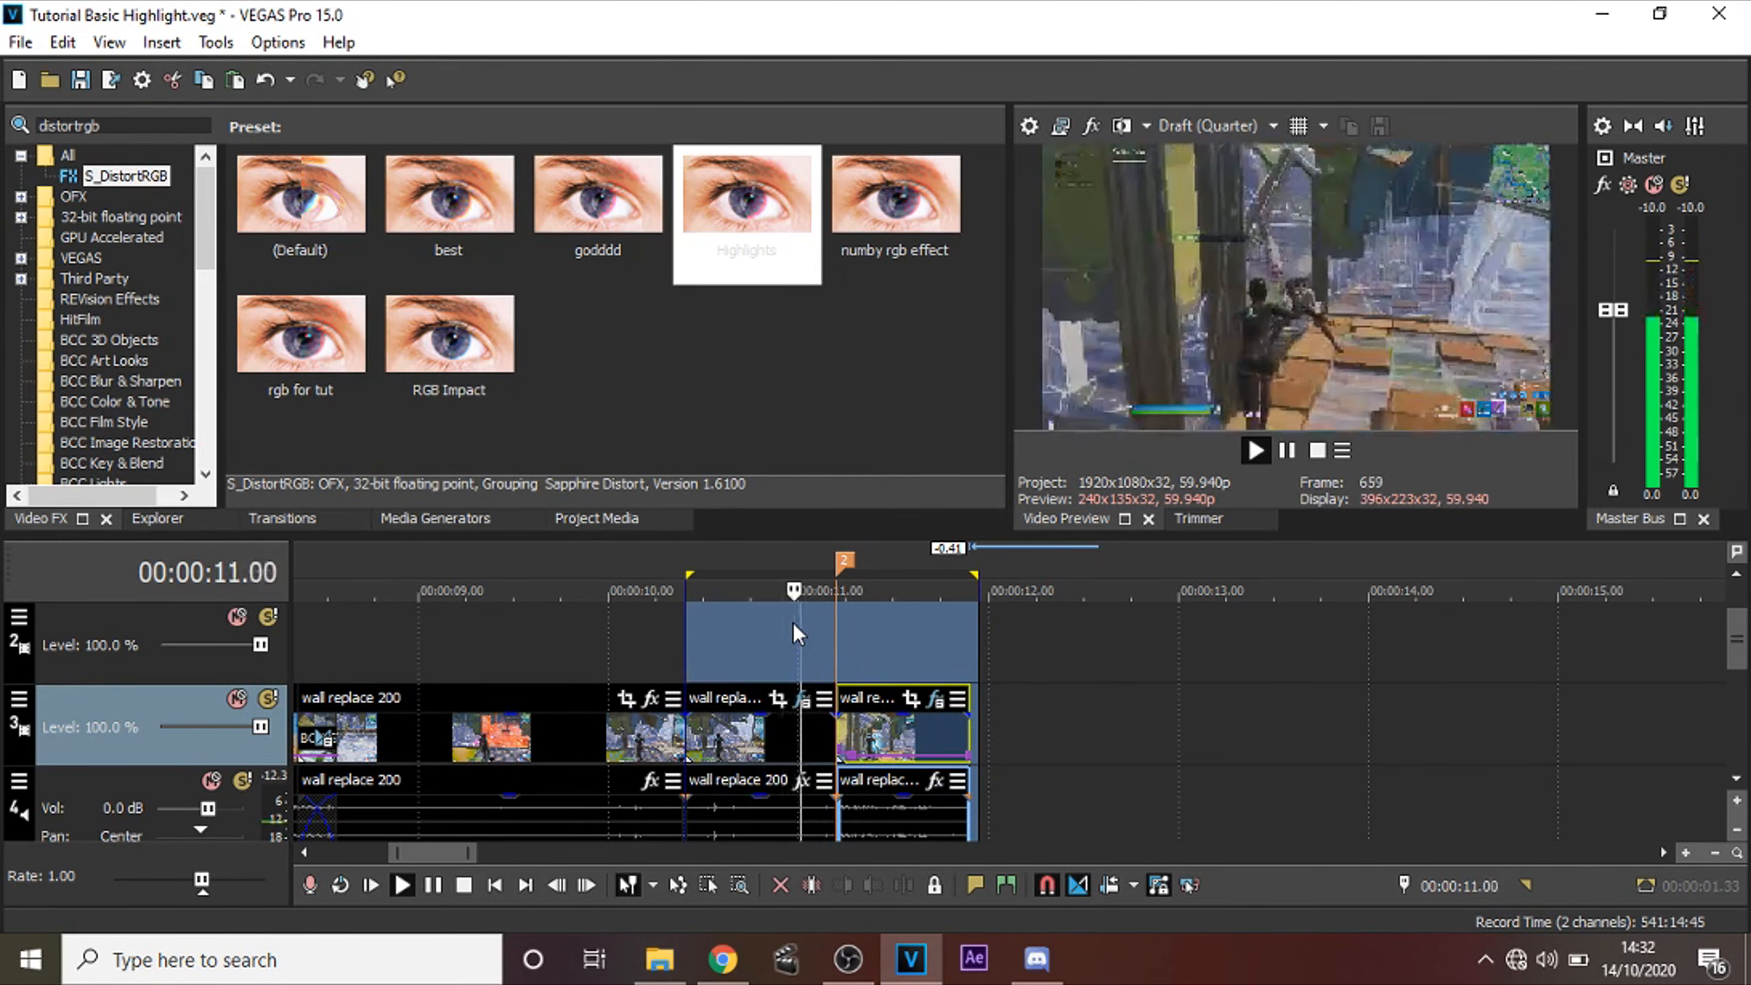
key(space)
click(1050, 672)
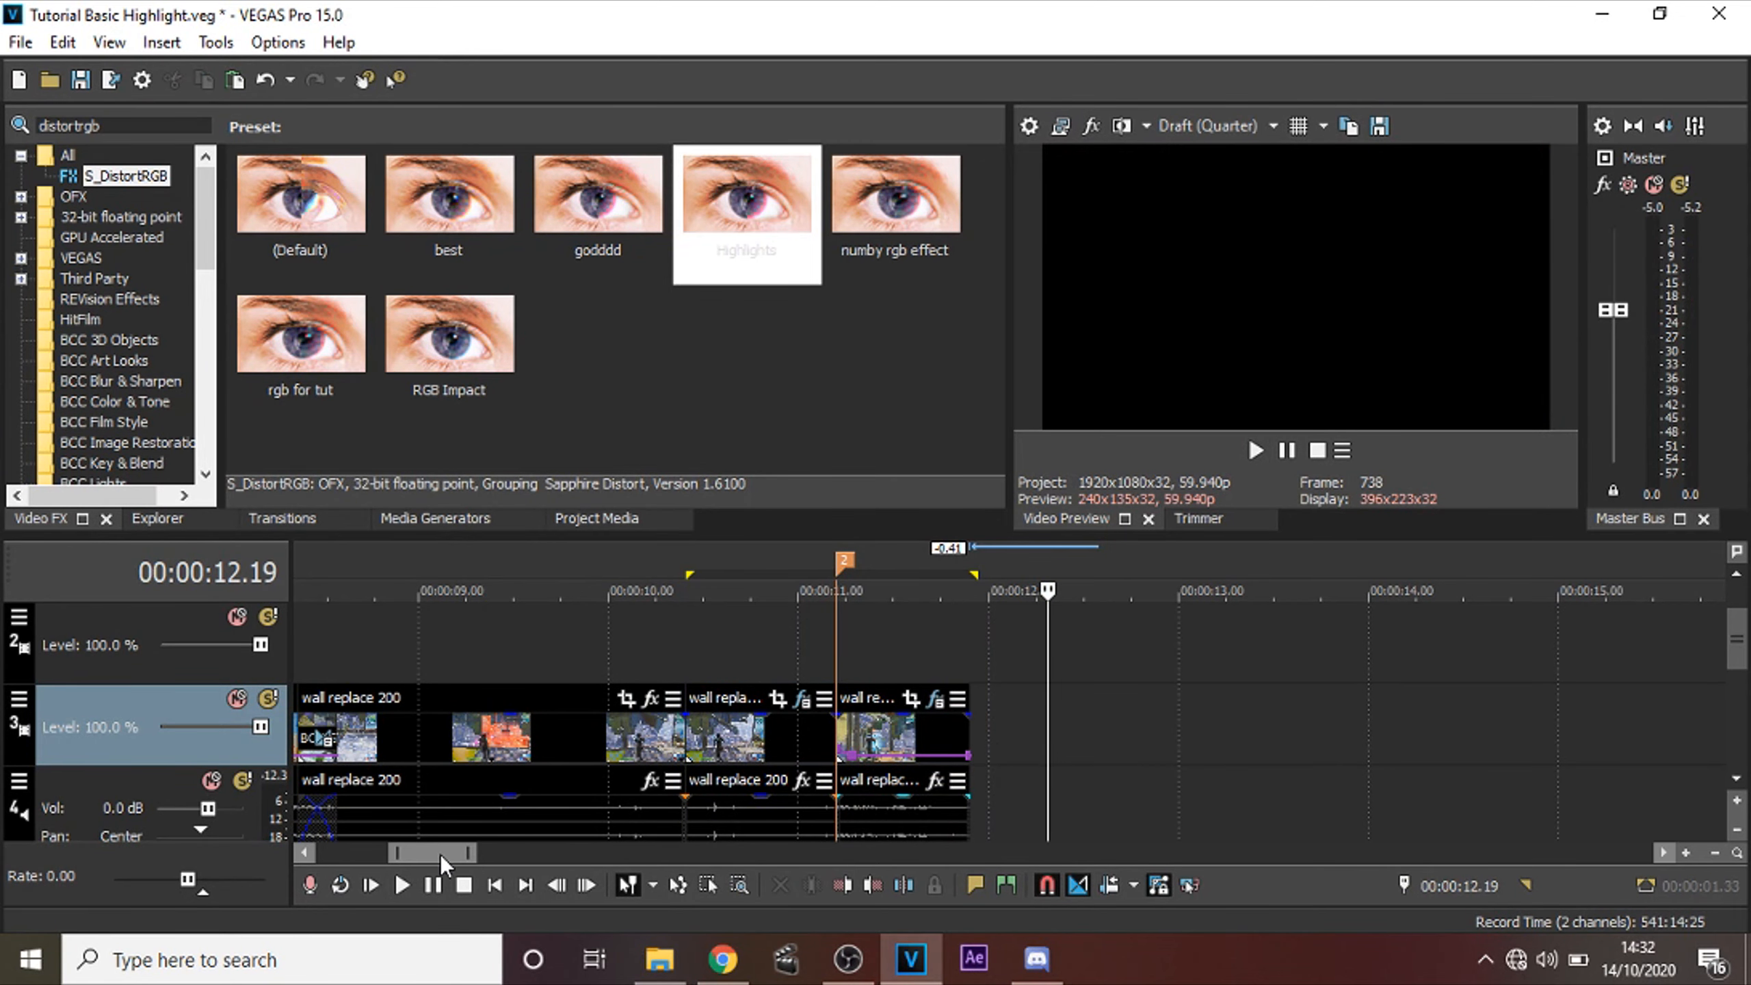
Step: Split the XELFMADE song at 00:00:07.25, just before the beat at marker 1
drag(441, 854, 417, 857)
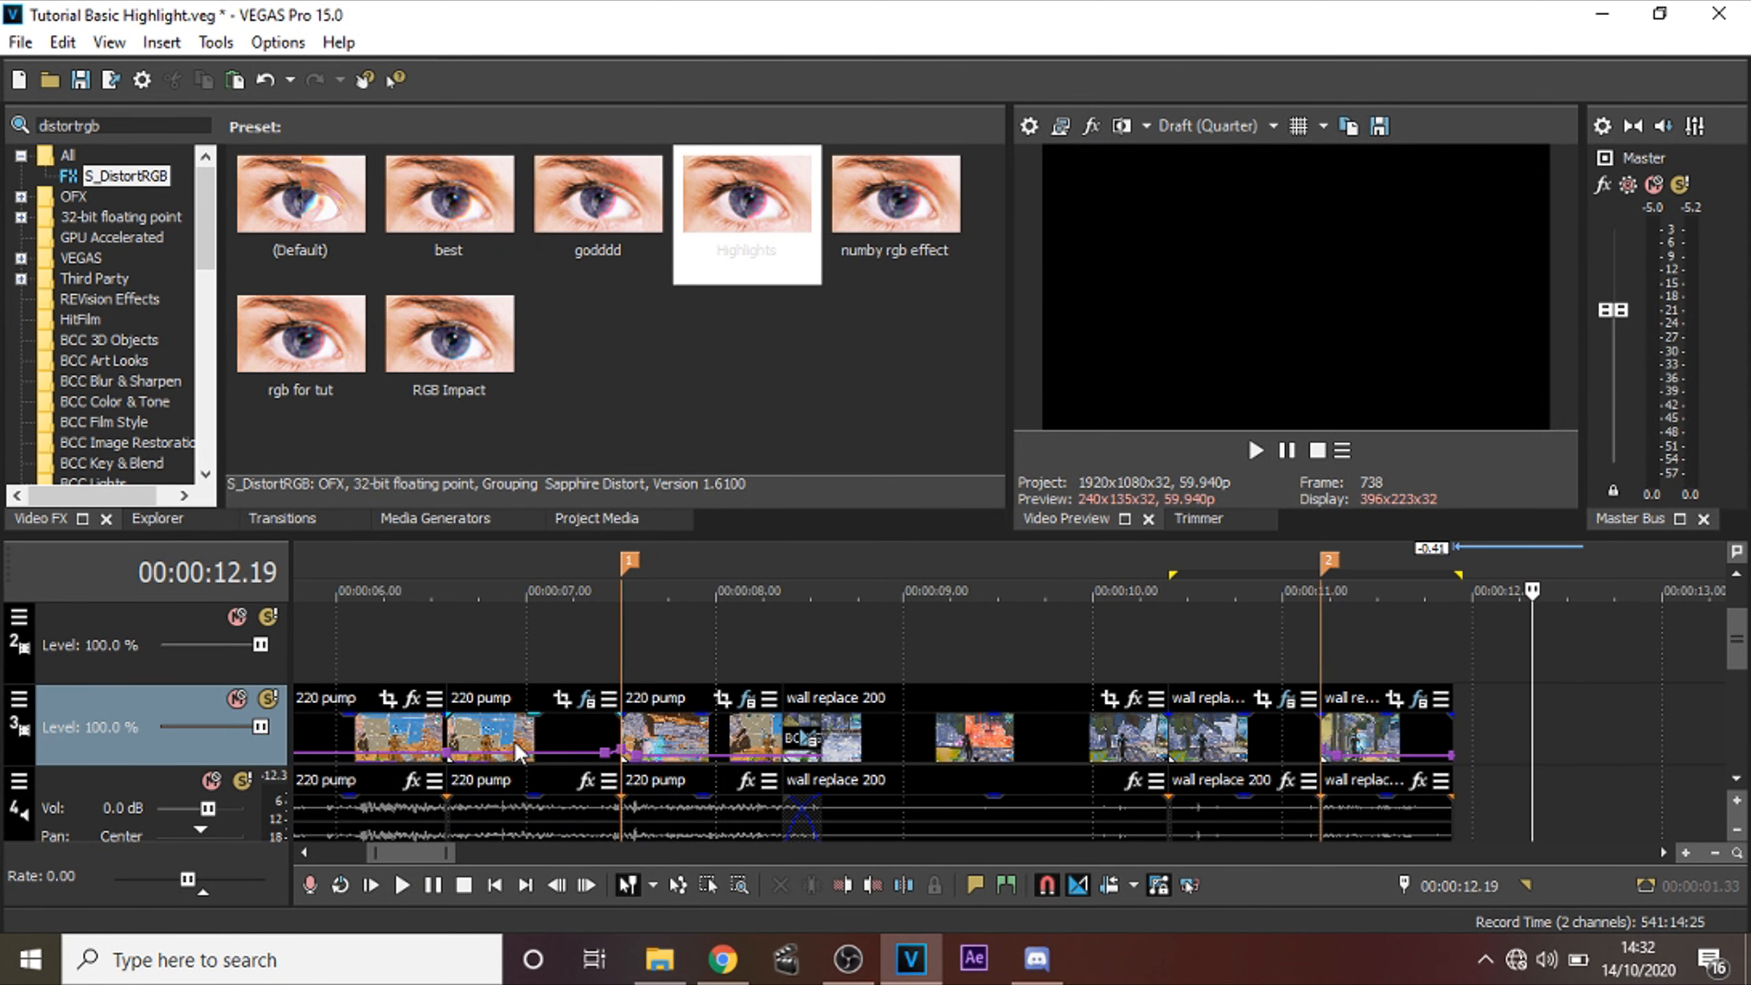
click(532, 731)
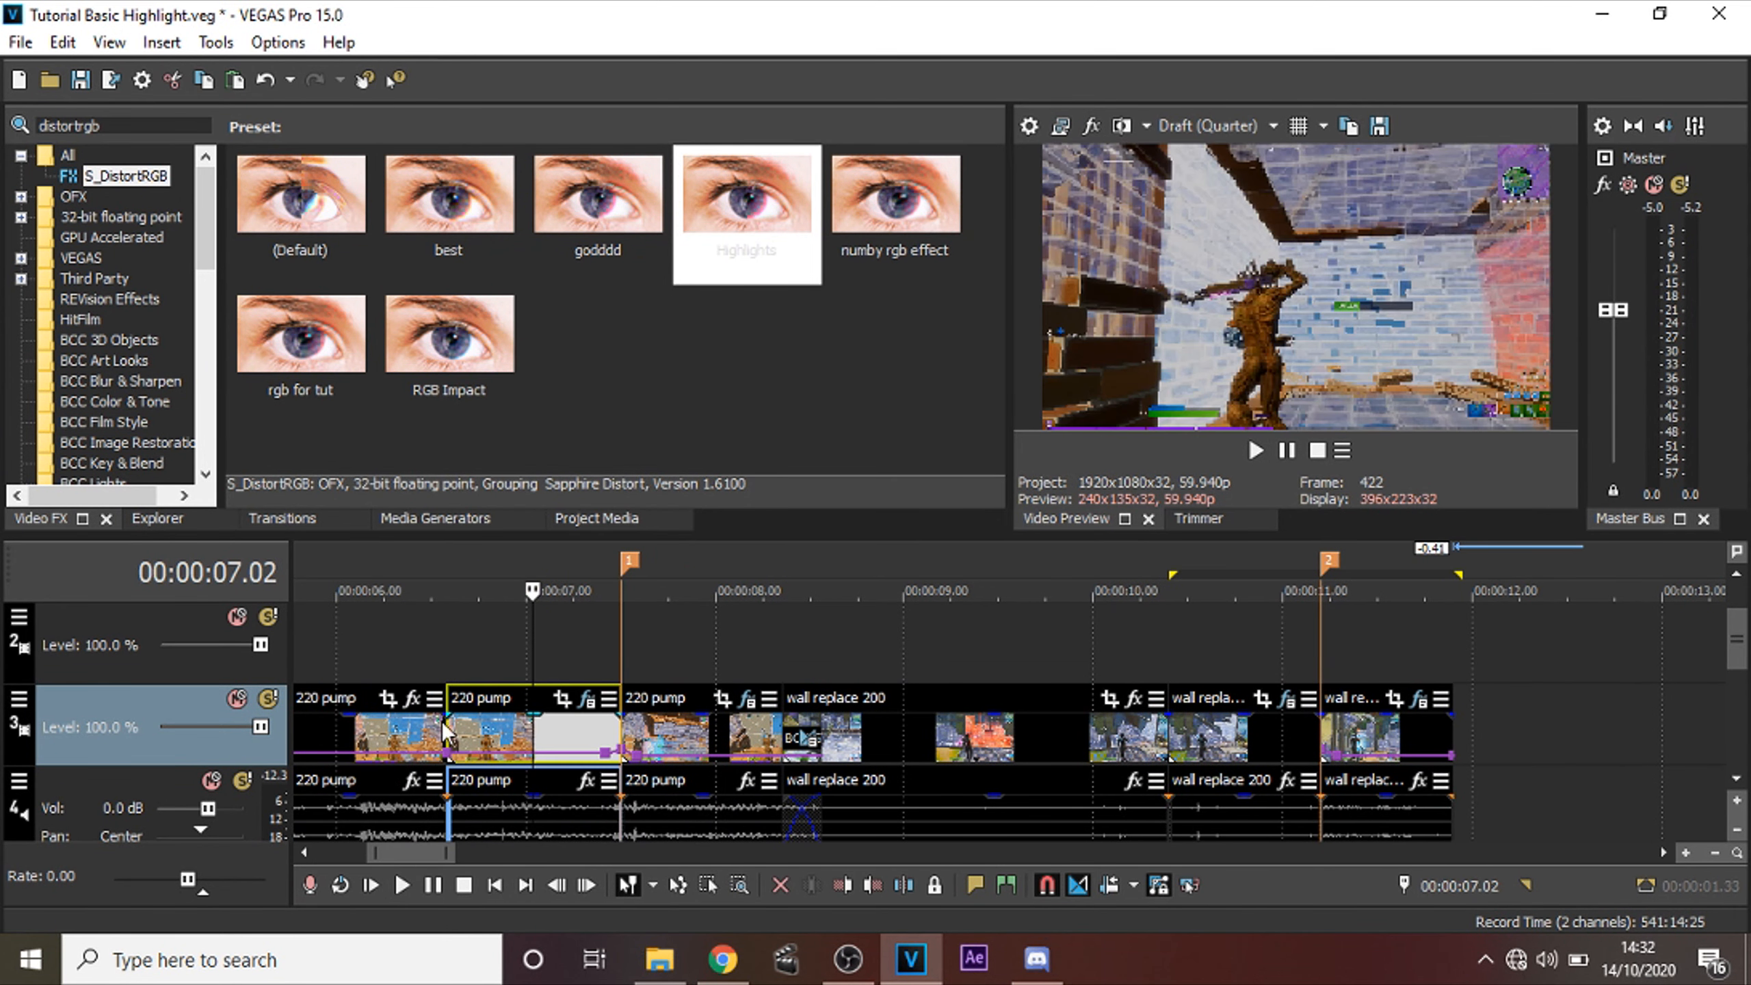
click(1737, 778)
click(1738, 778)
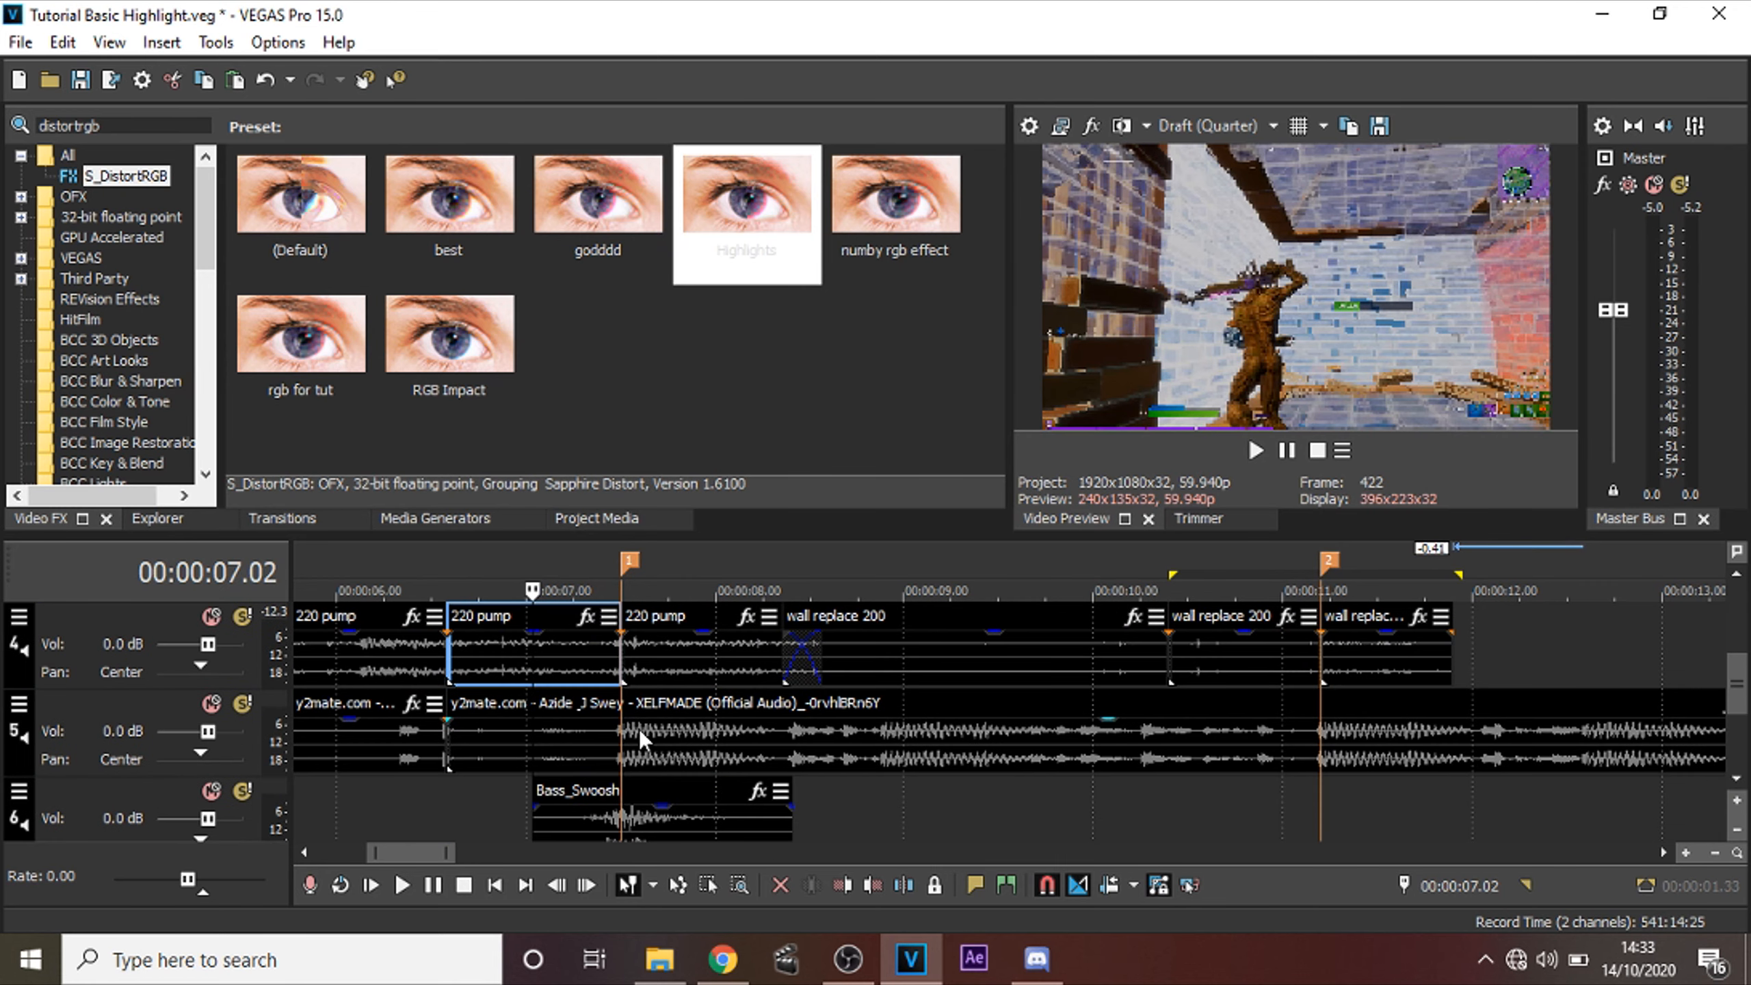
click(615, 745)
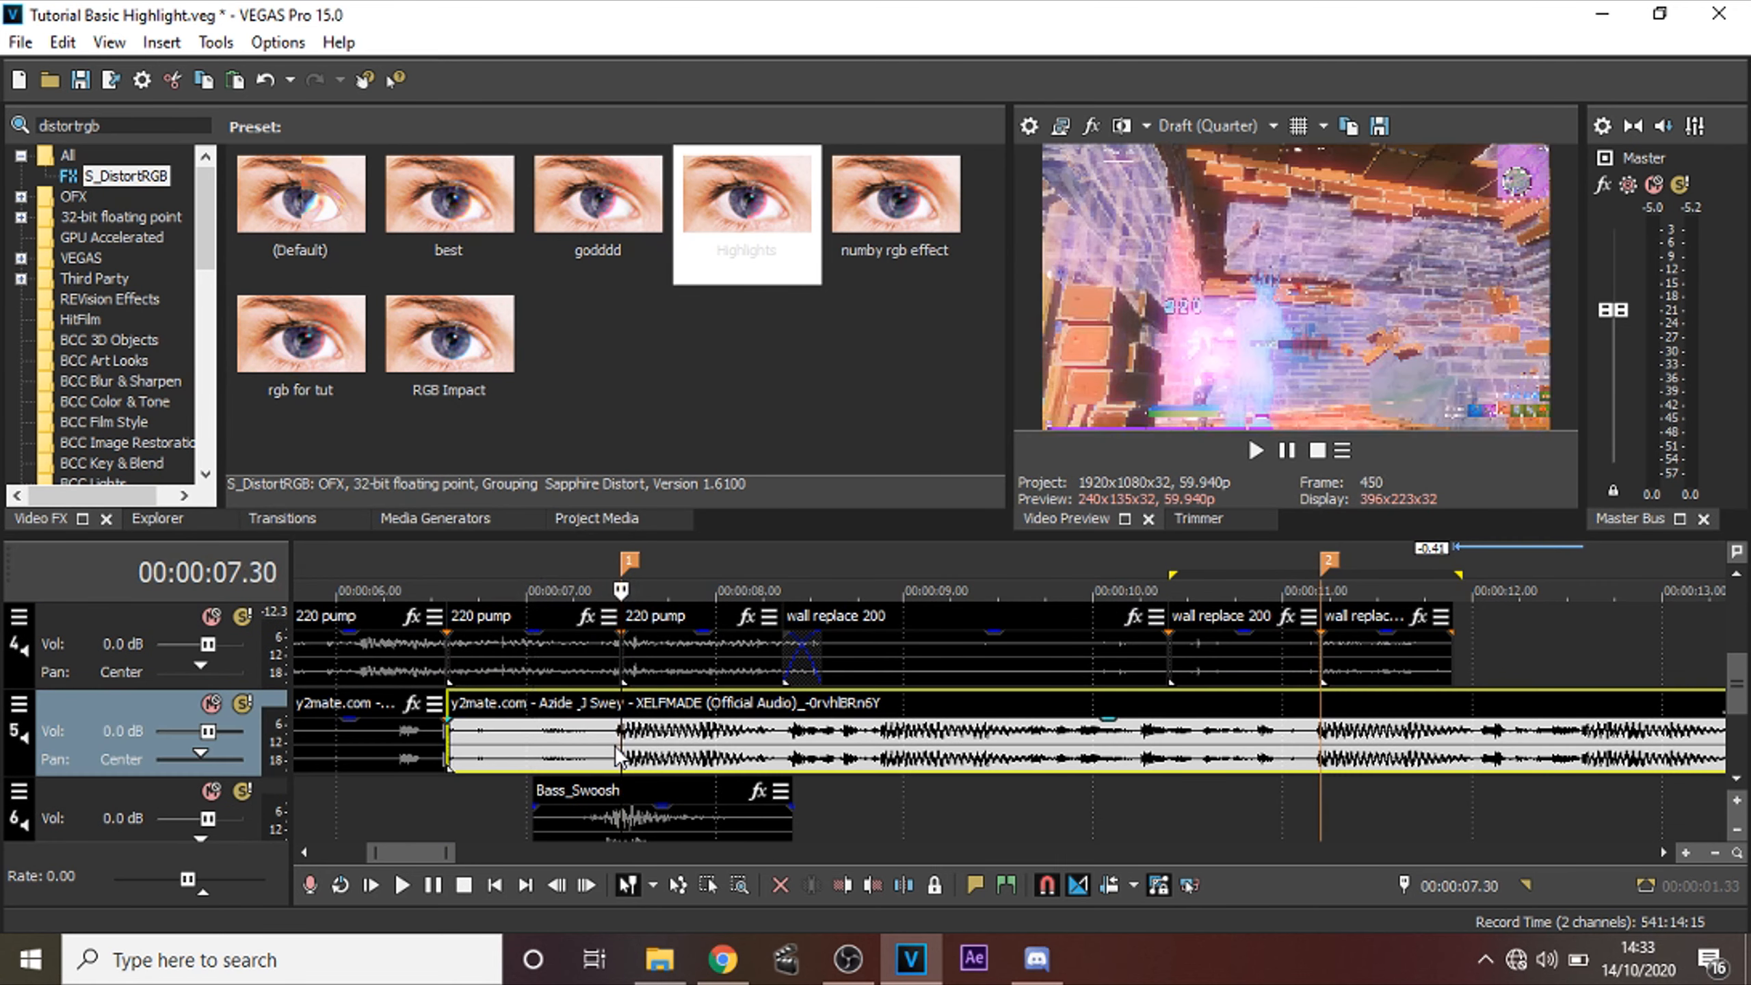
key(Left)
key(Left)
key(Left)
key(Left)
key(Left)
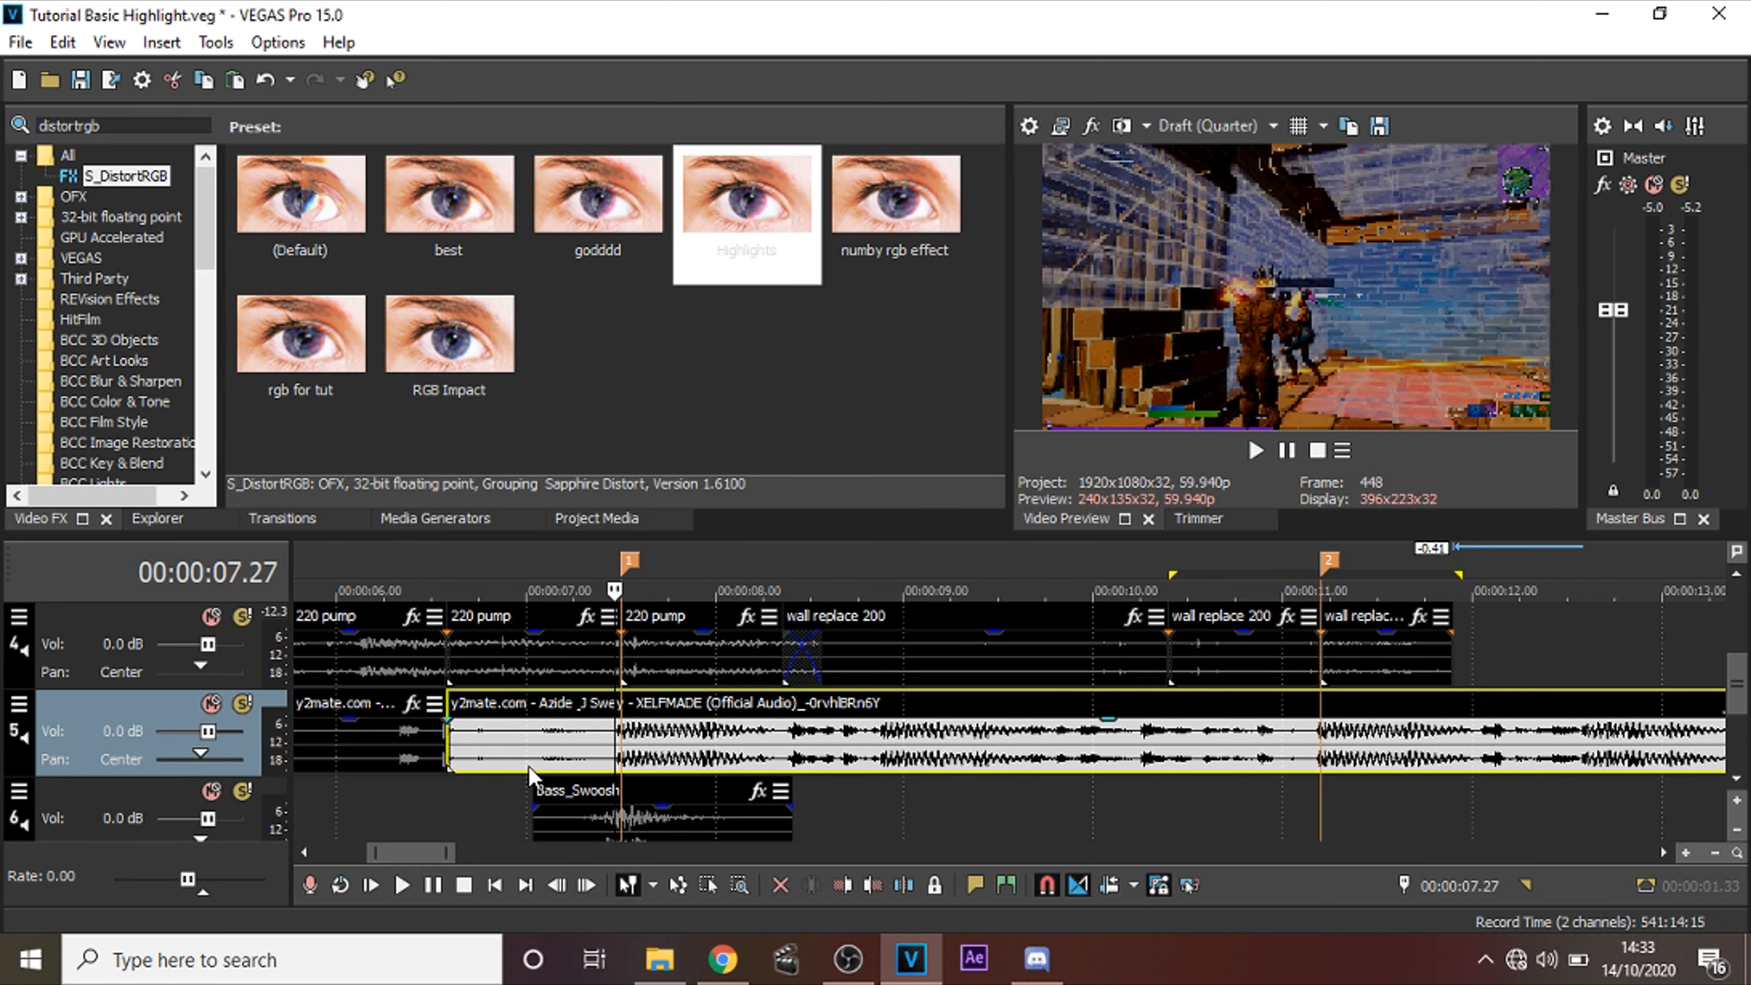
key(s)
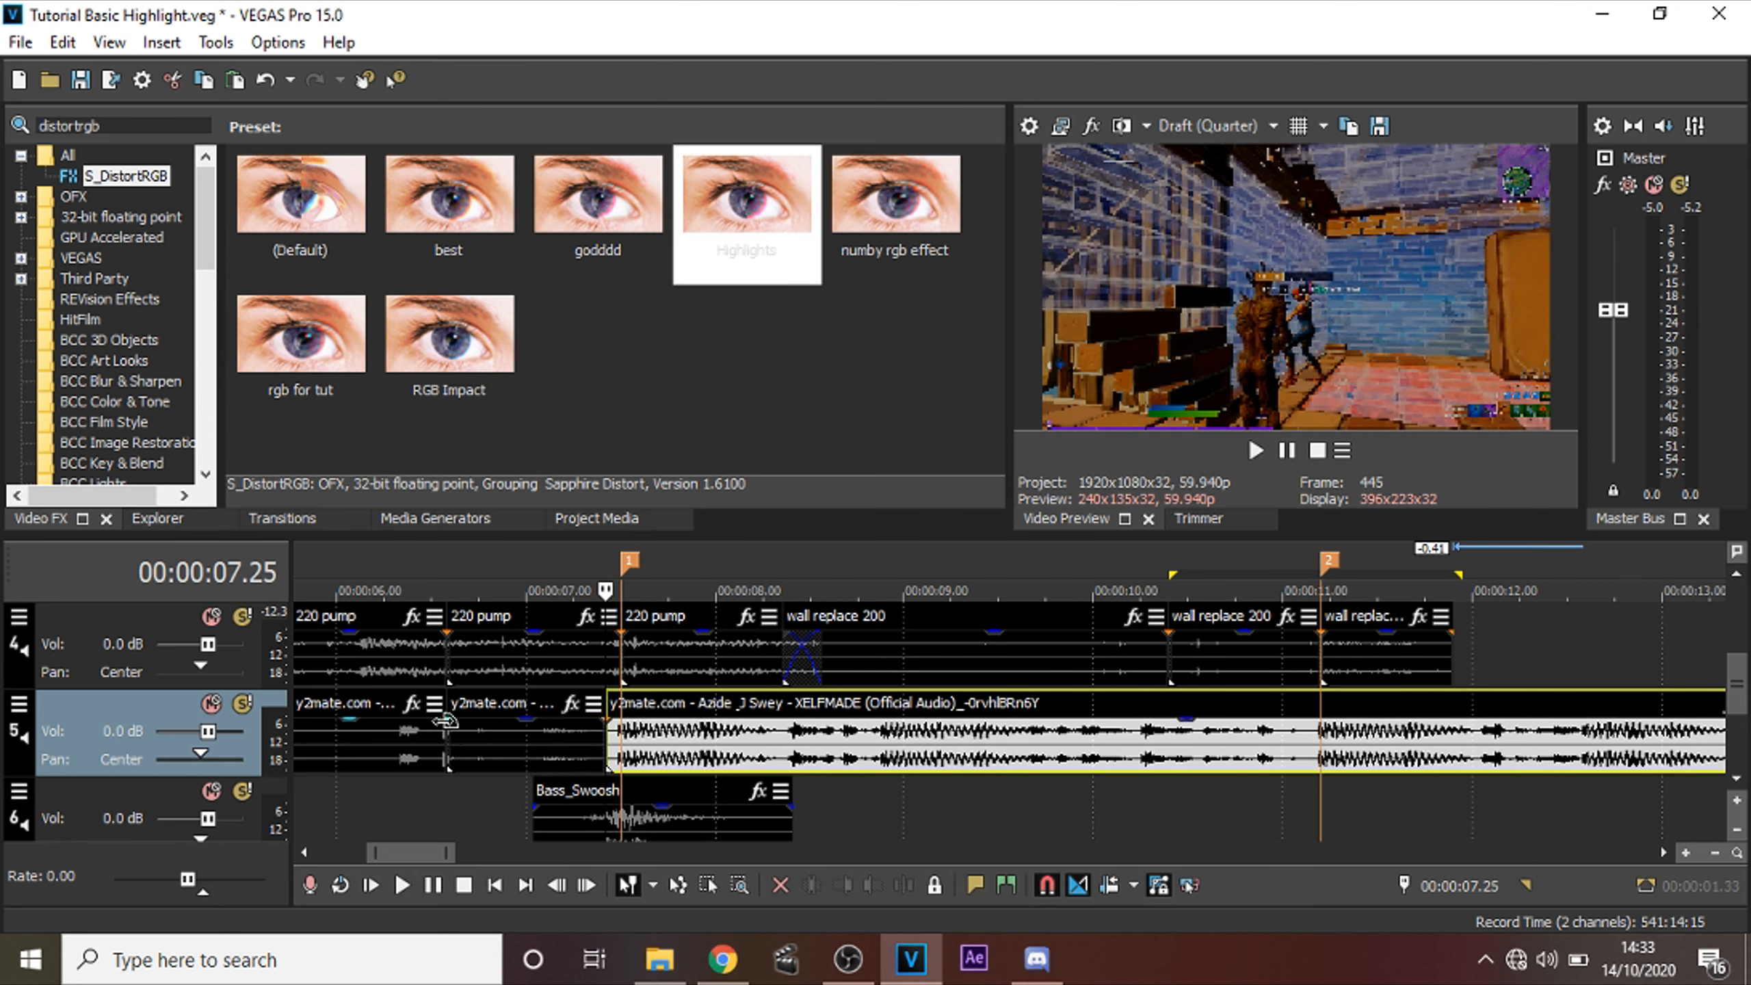
Step: Add a low-pass Resonant Filter to the short song part before marker 1, with its frequency at about 1,086 Hz
click(523, 747)
click(570, 706)
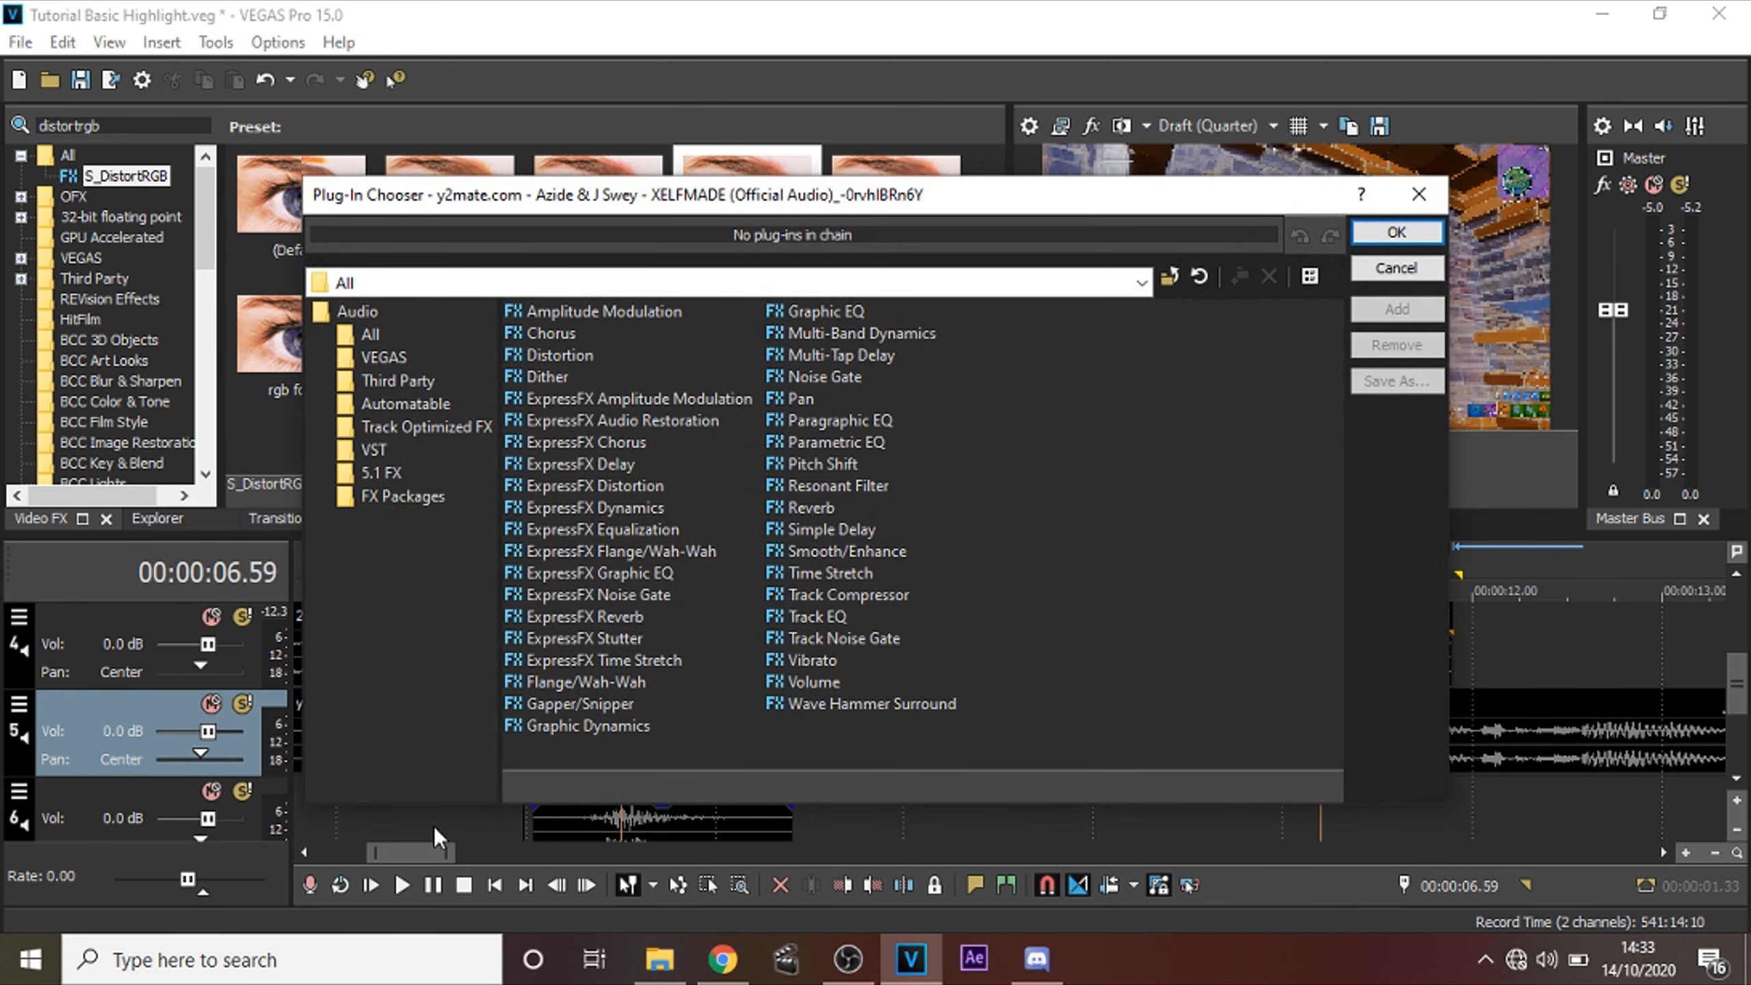
click(848, 486)
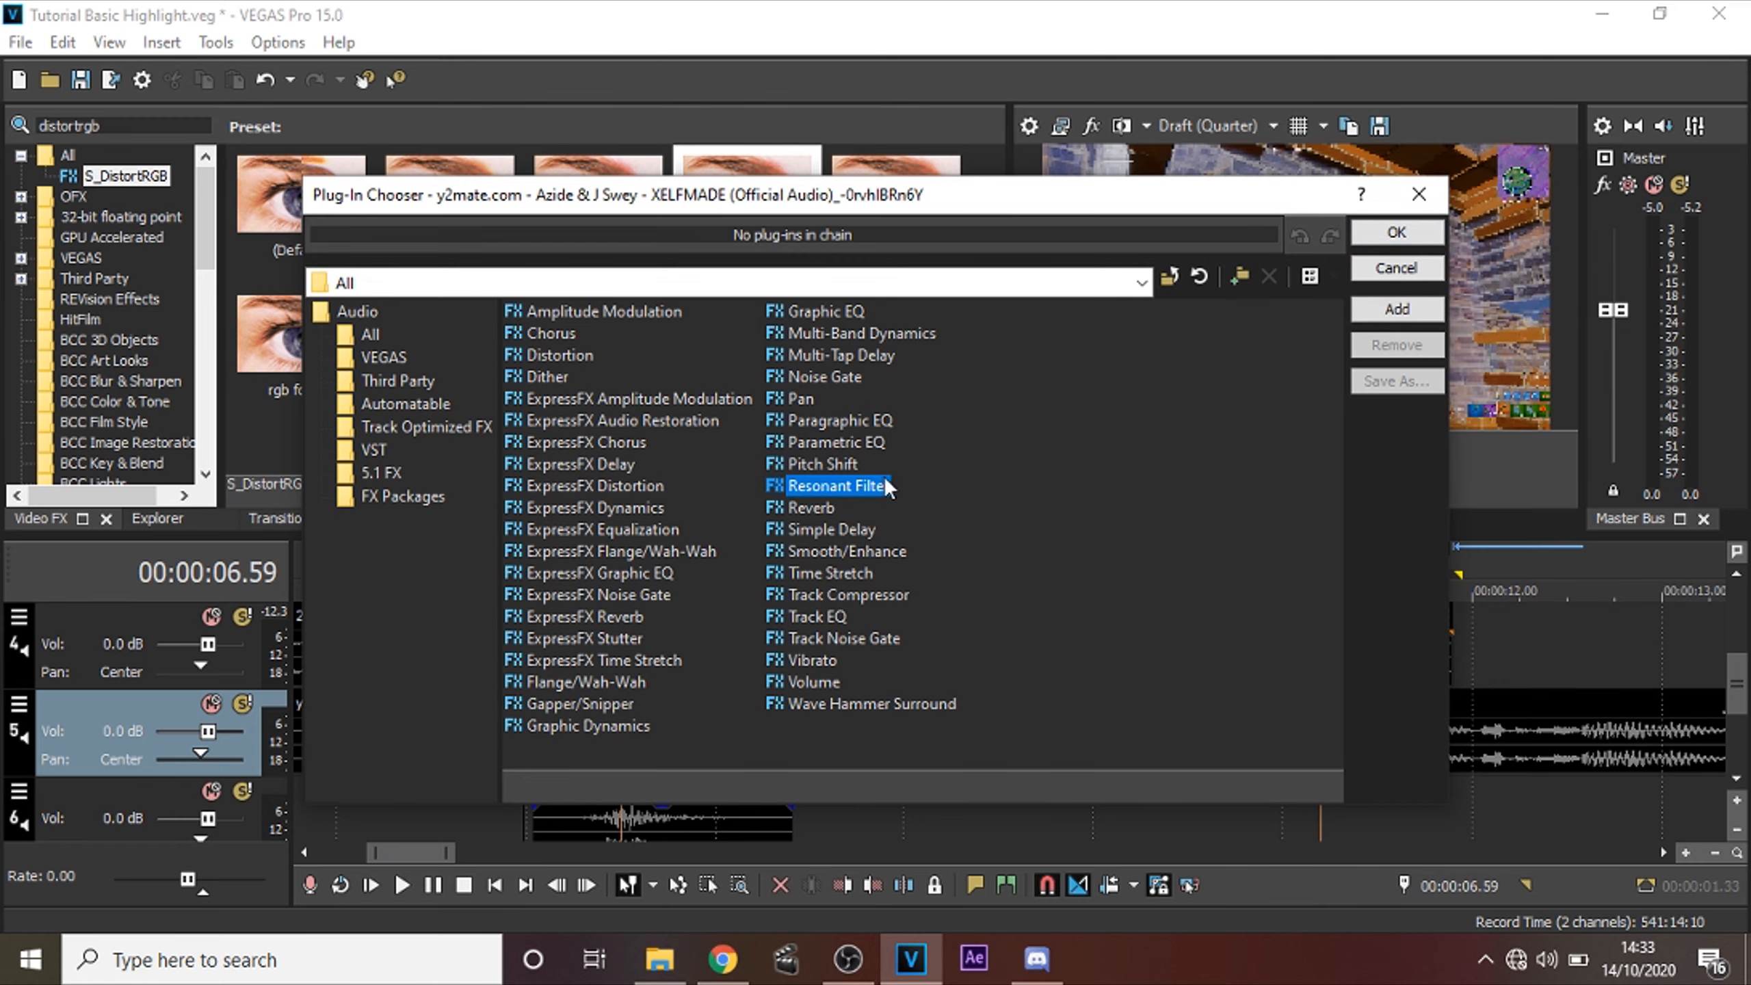
click(1363, 319)
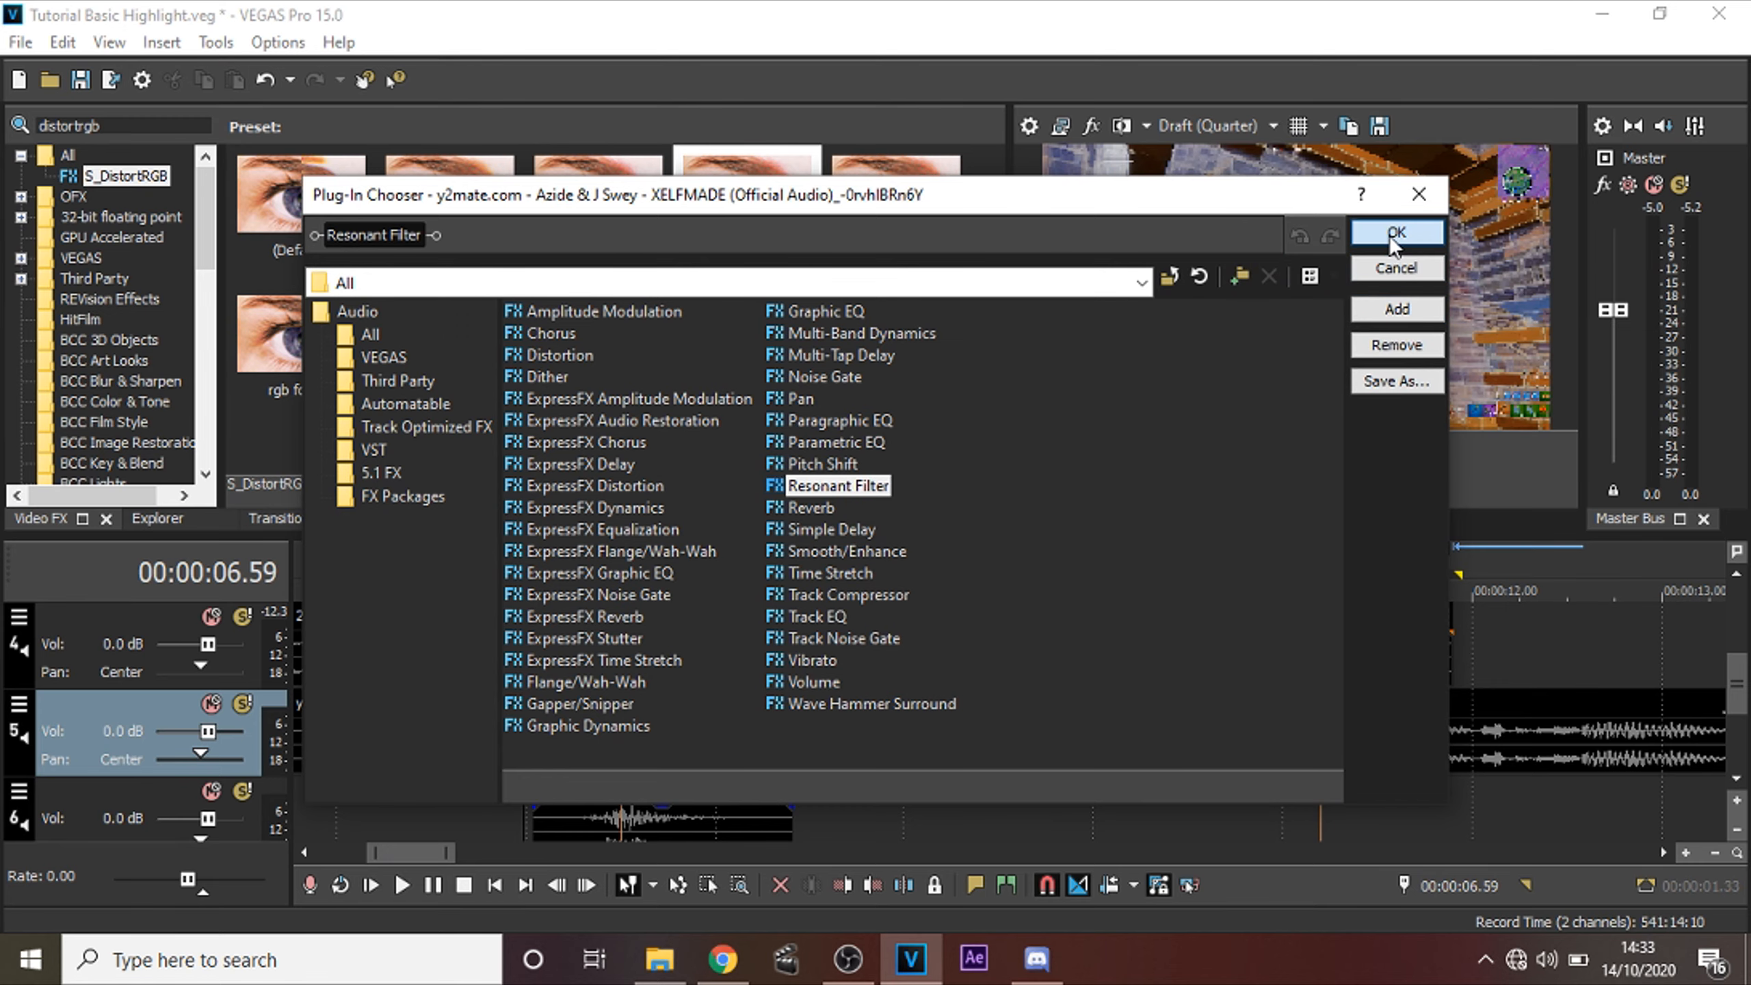
click(1390, 235)
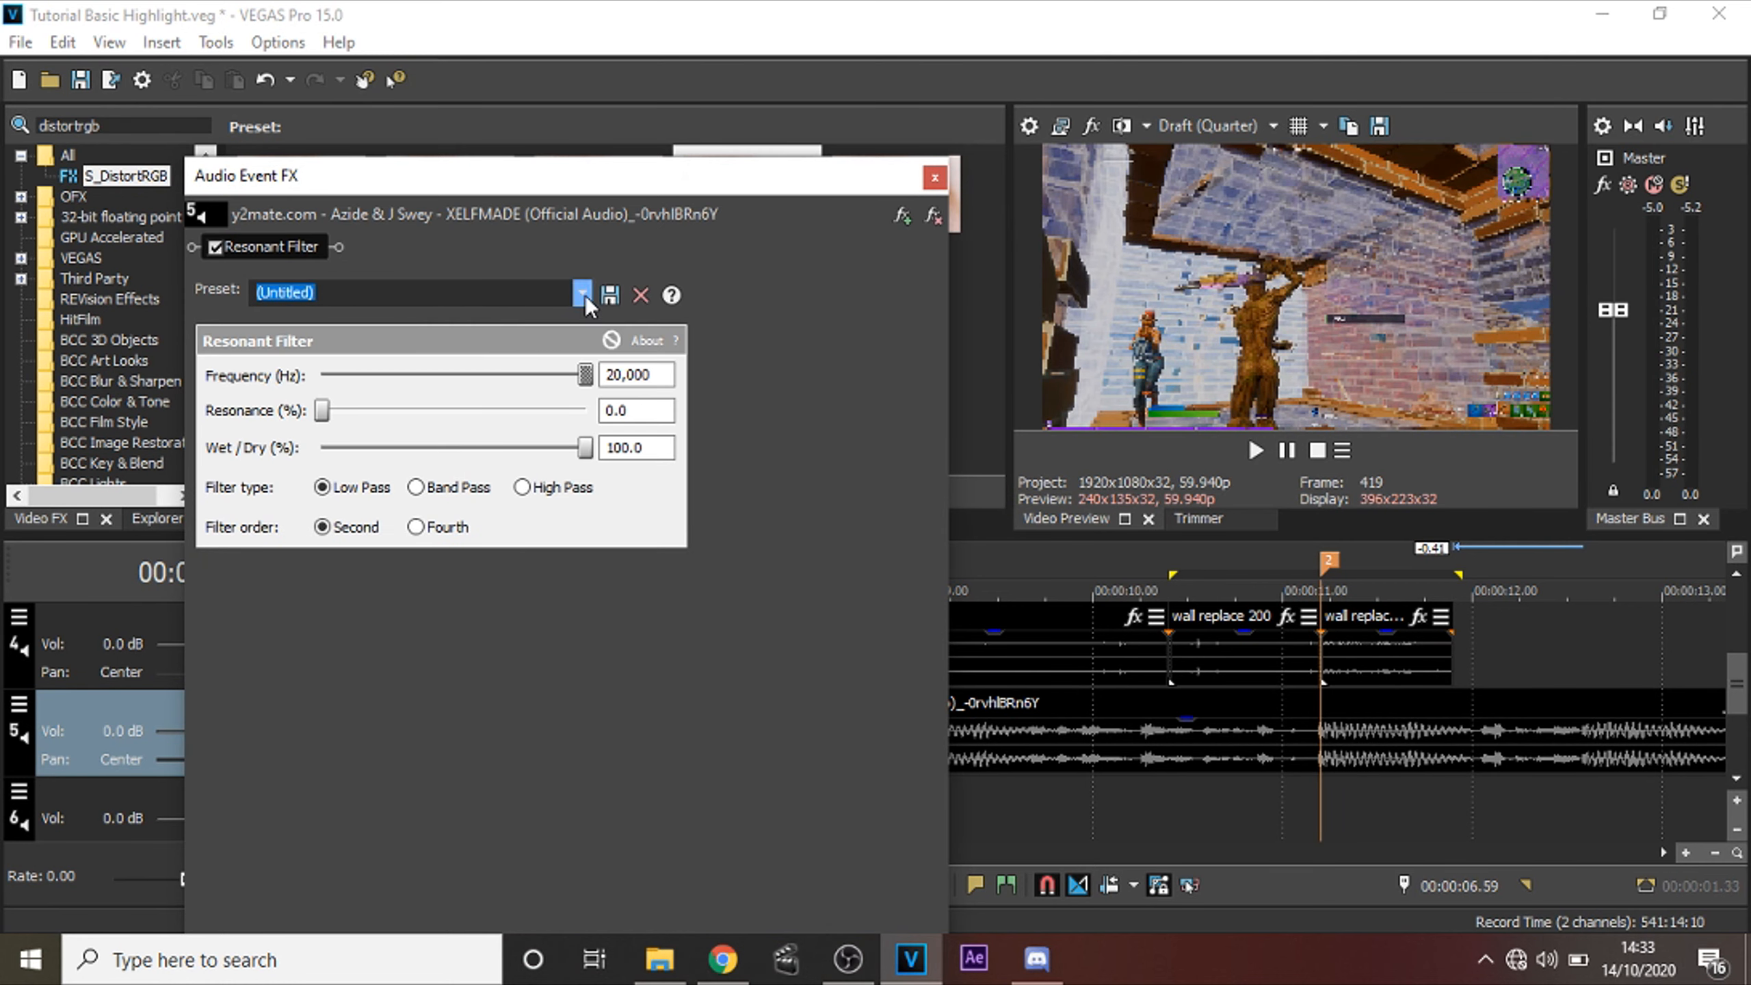
drag(586, 376, 336, 381)
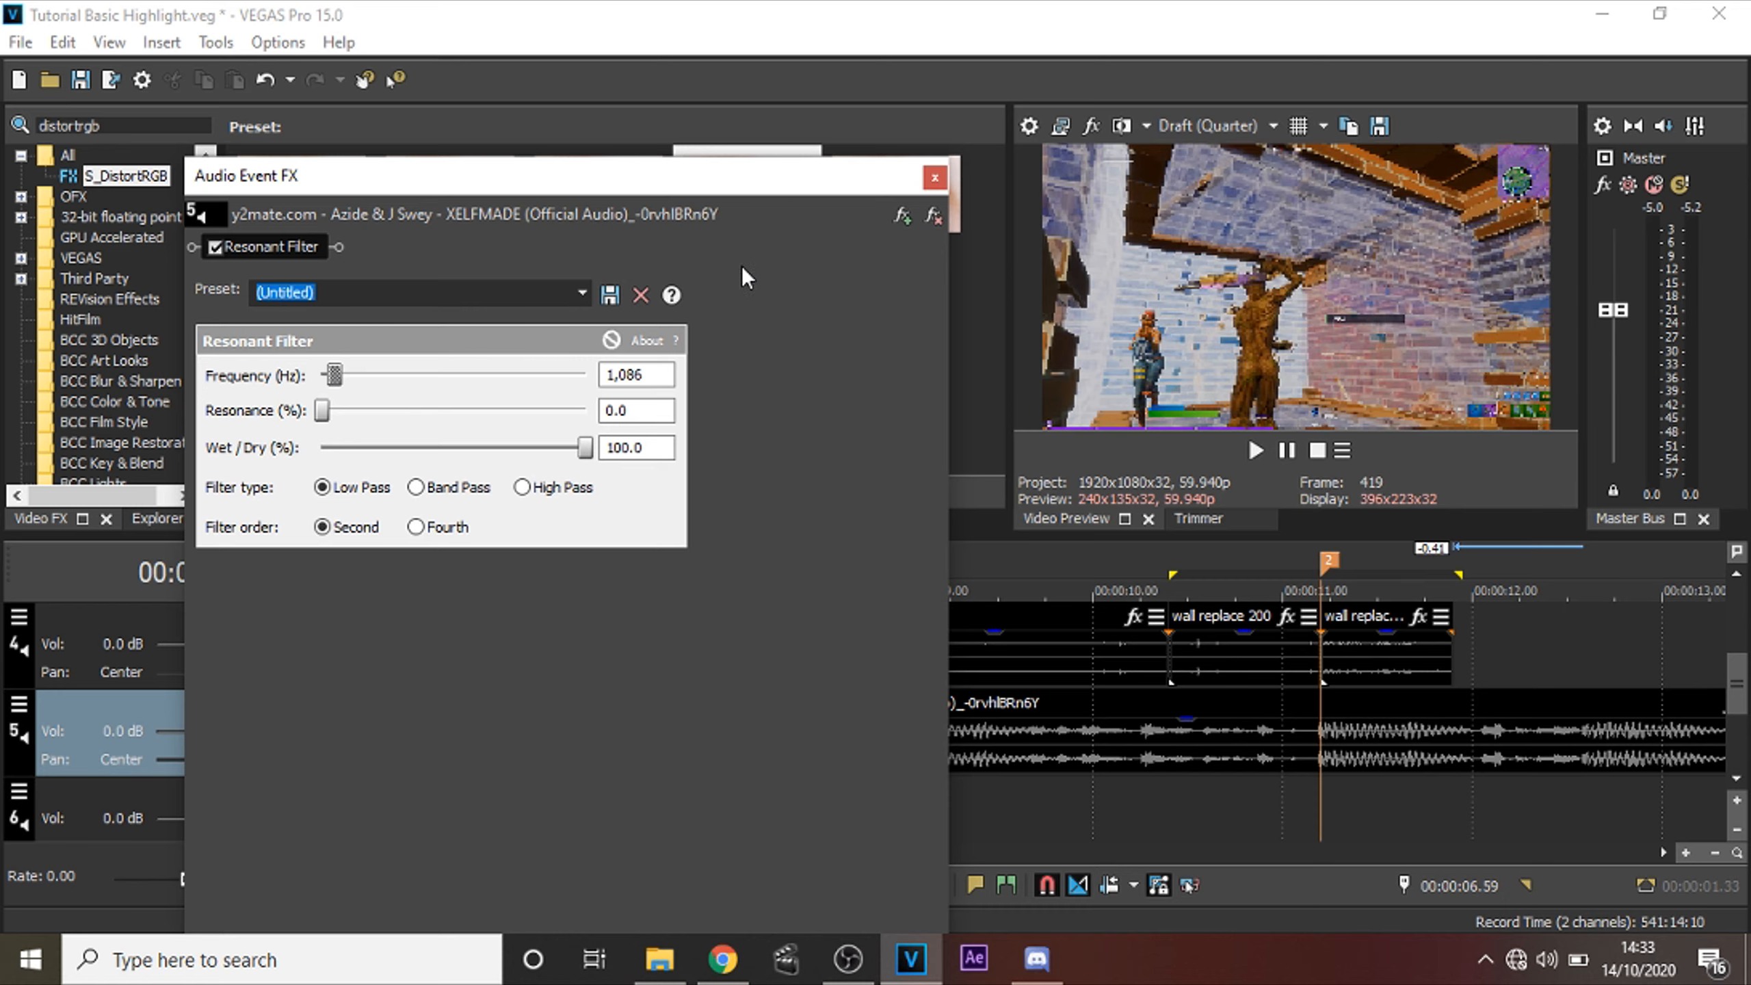
click(935, 178)
Step: Play back the section around marker 1 to check the filtered song part and the bass swoosh
click(465, 794)
key(space)
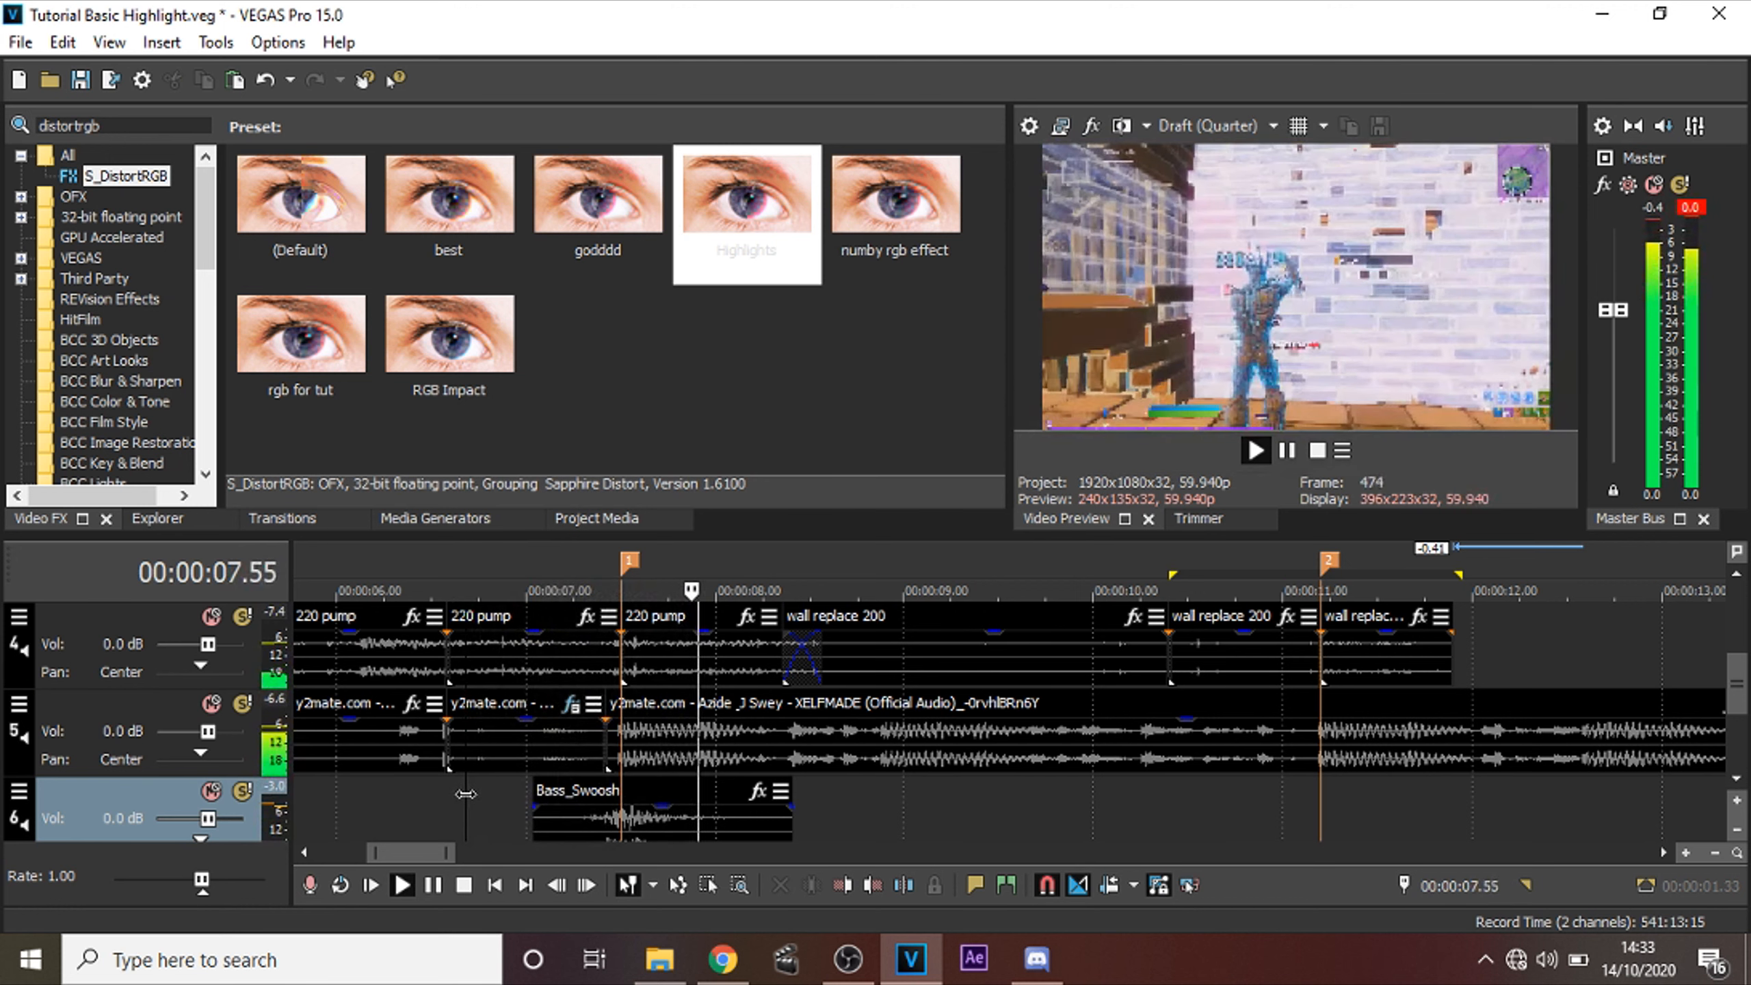
key(space)
click(421, 800)
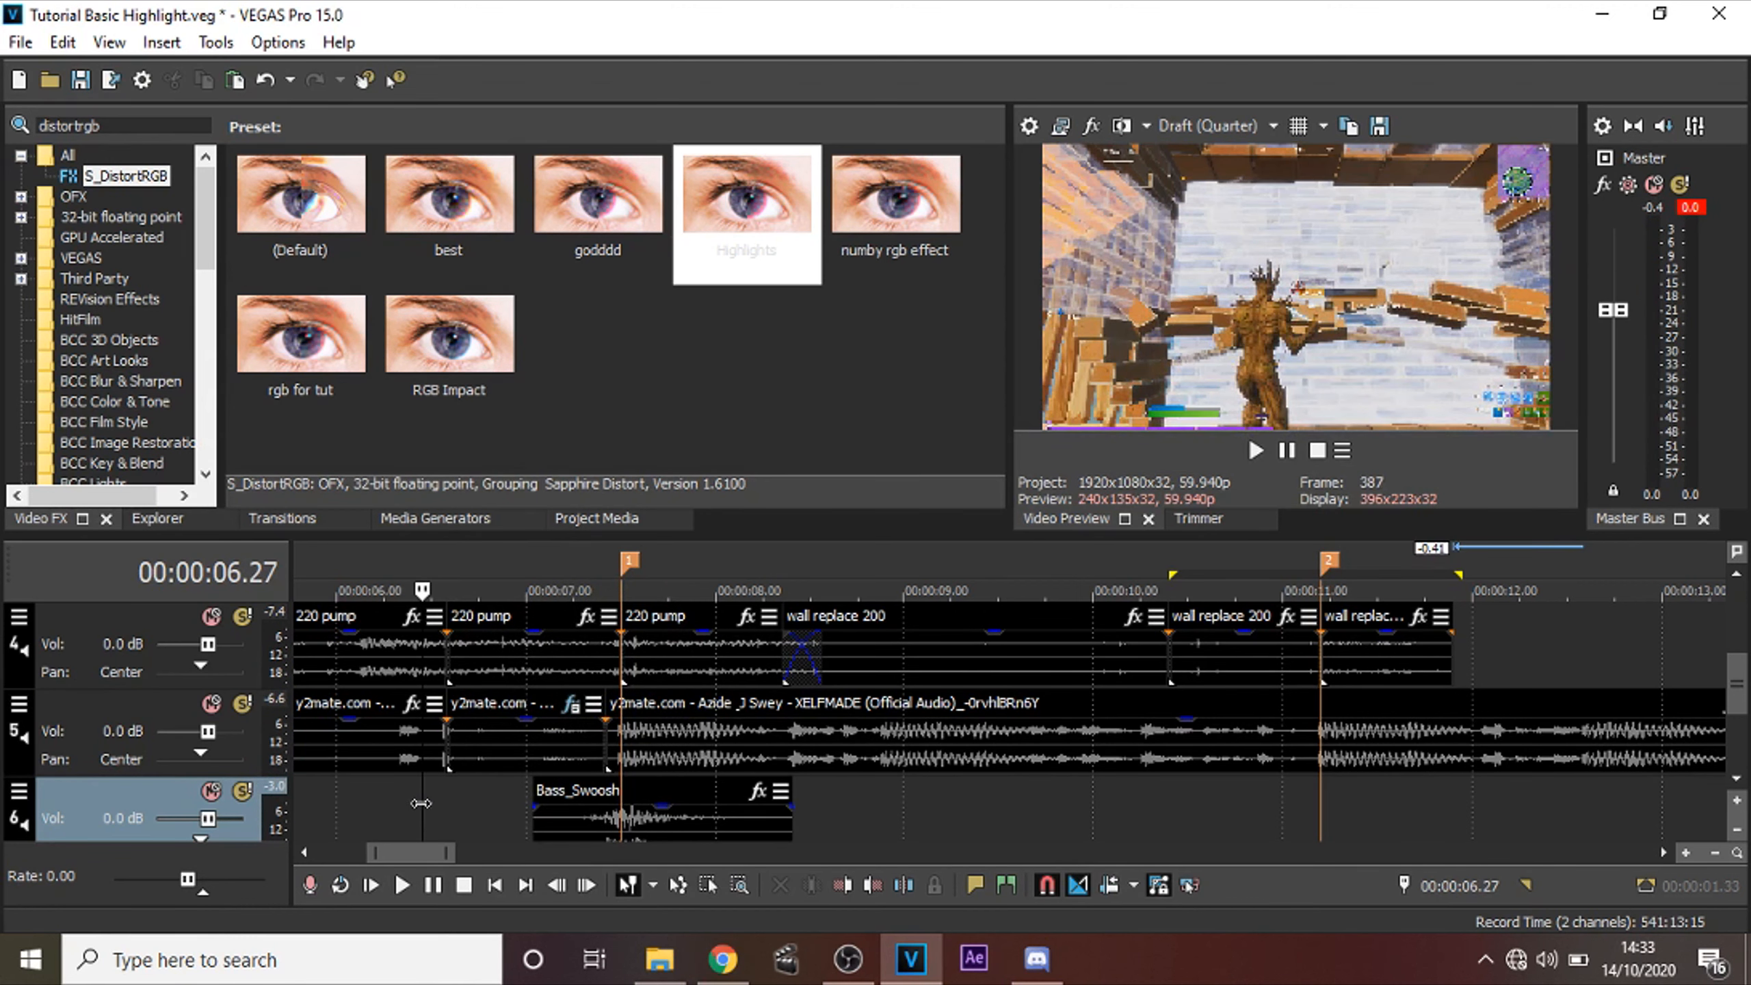
key(space)
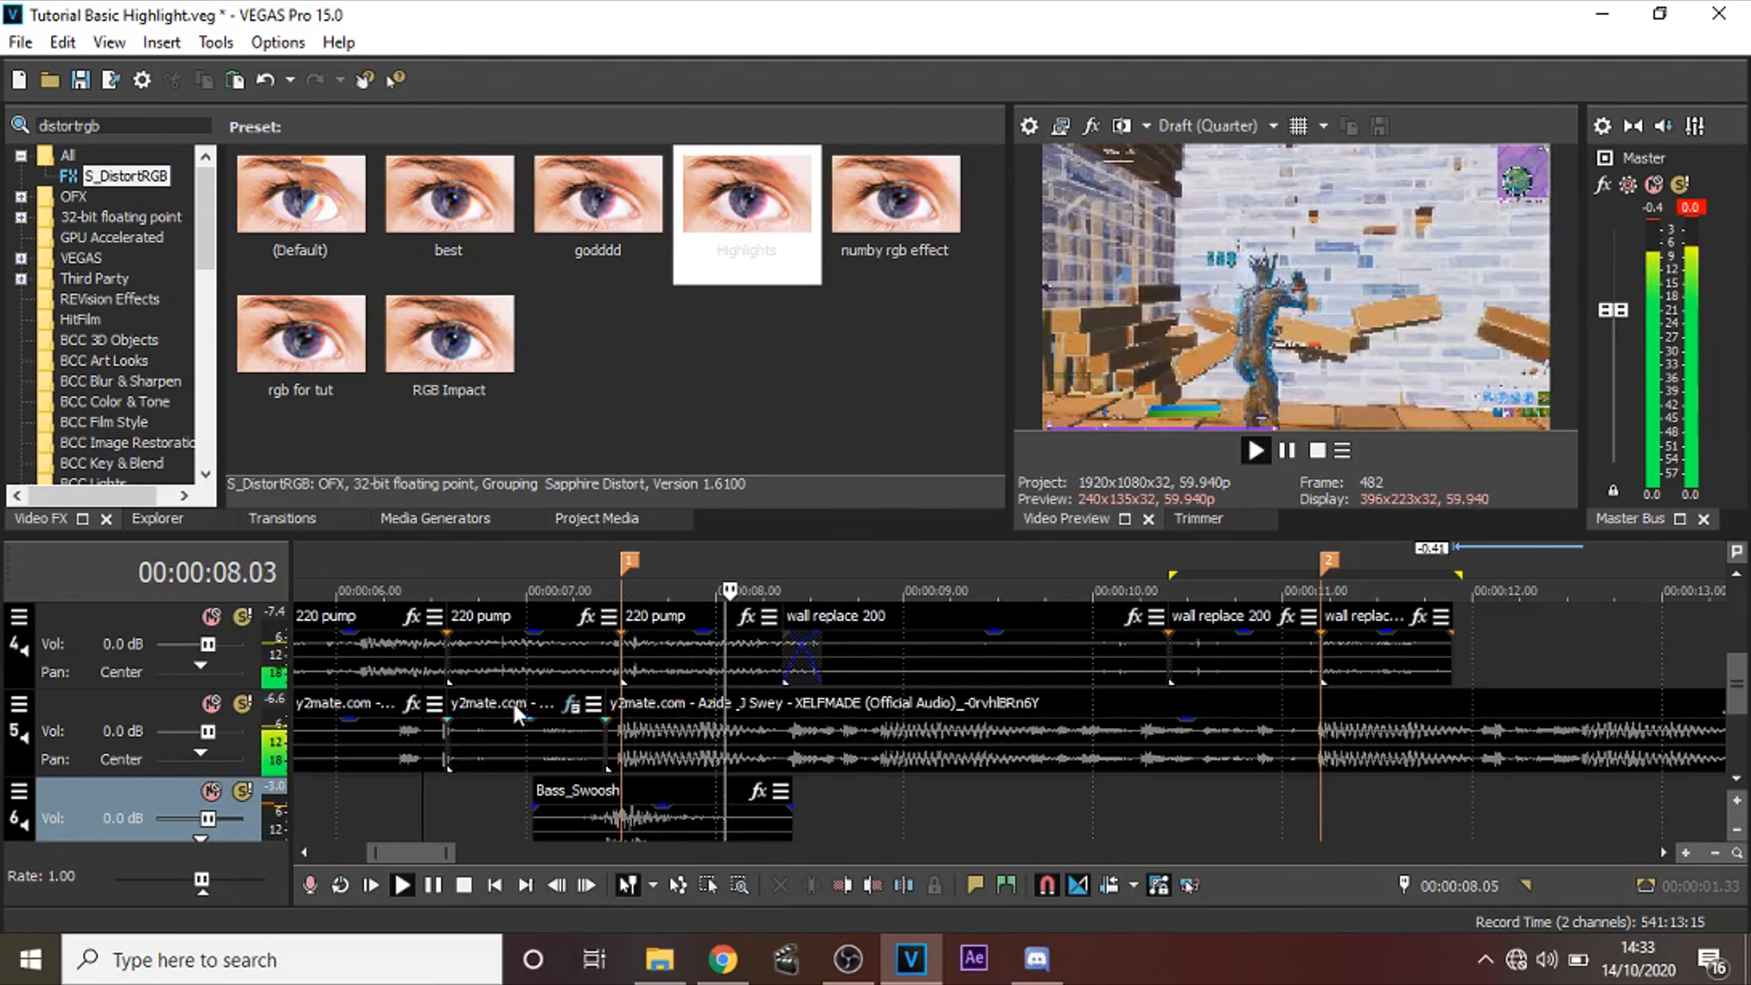
key(space)
key(space)
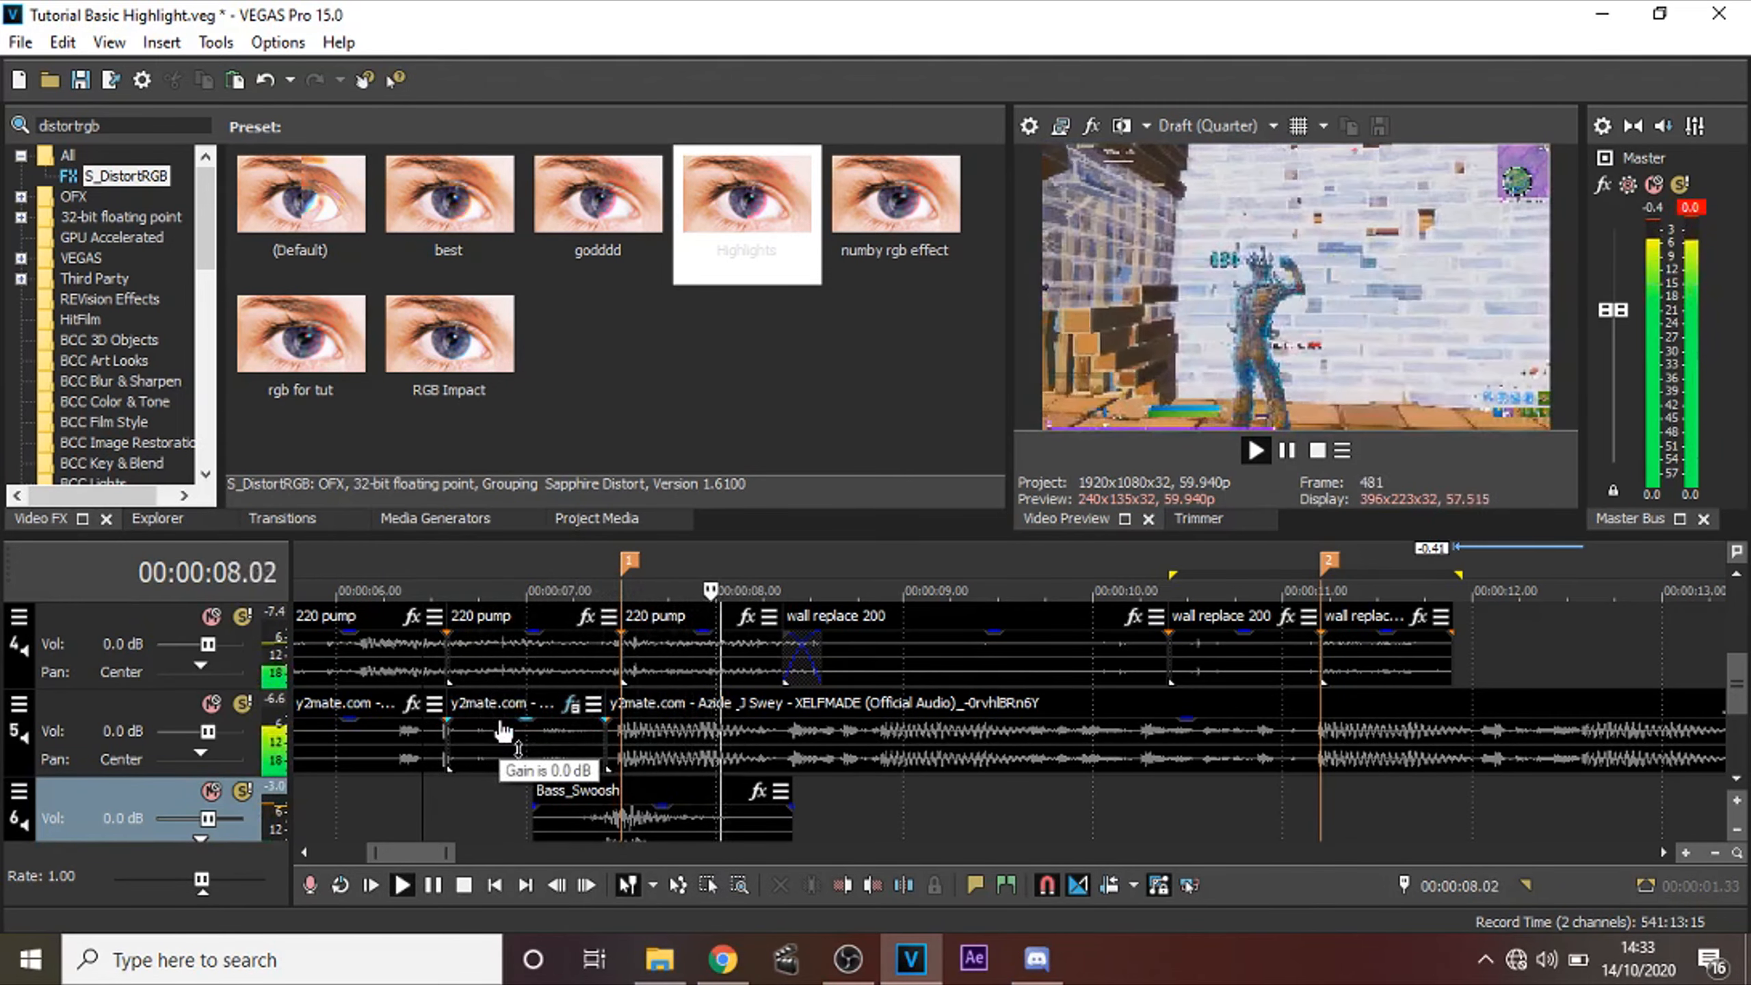
Step: Lower the volume of the Bass_Swoosh track to -2.4 dB
key(space)
key(space)
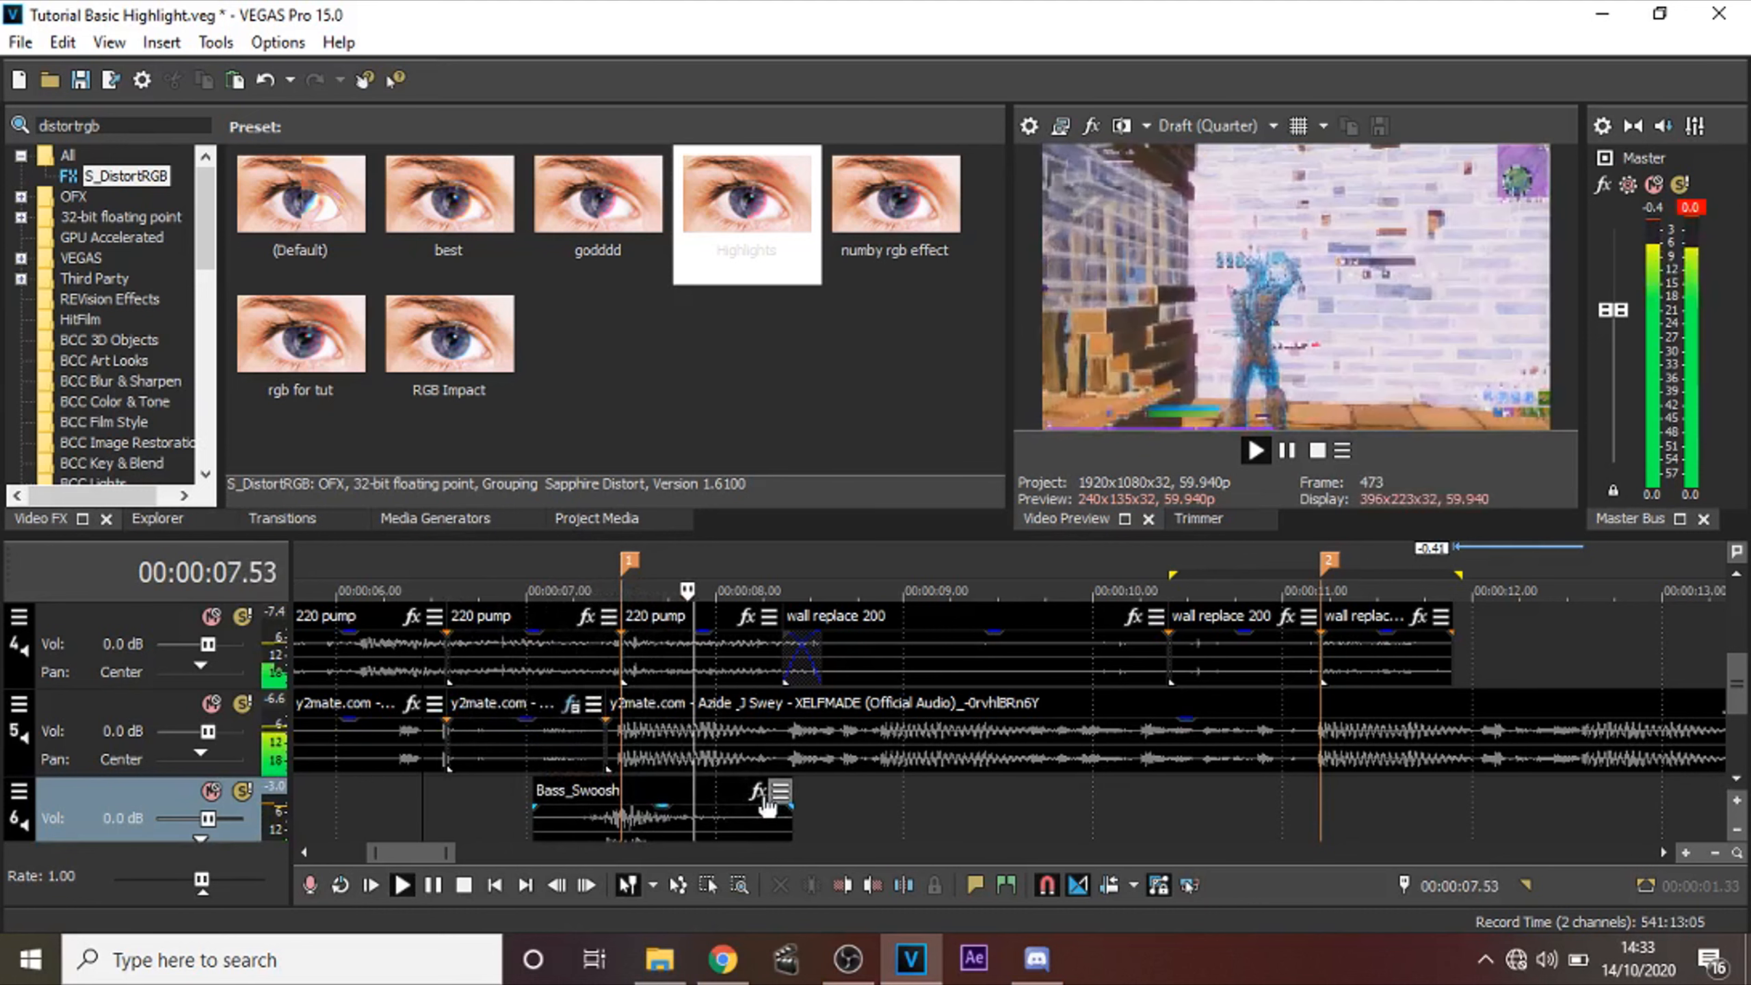
key(space)
drag(214, 819, 202, 824)
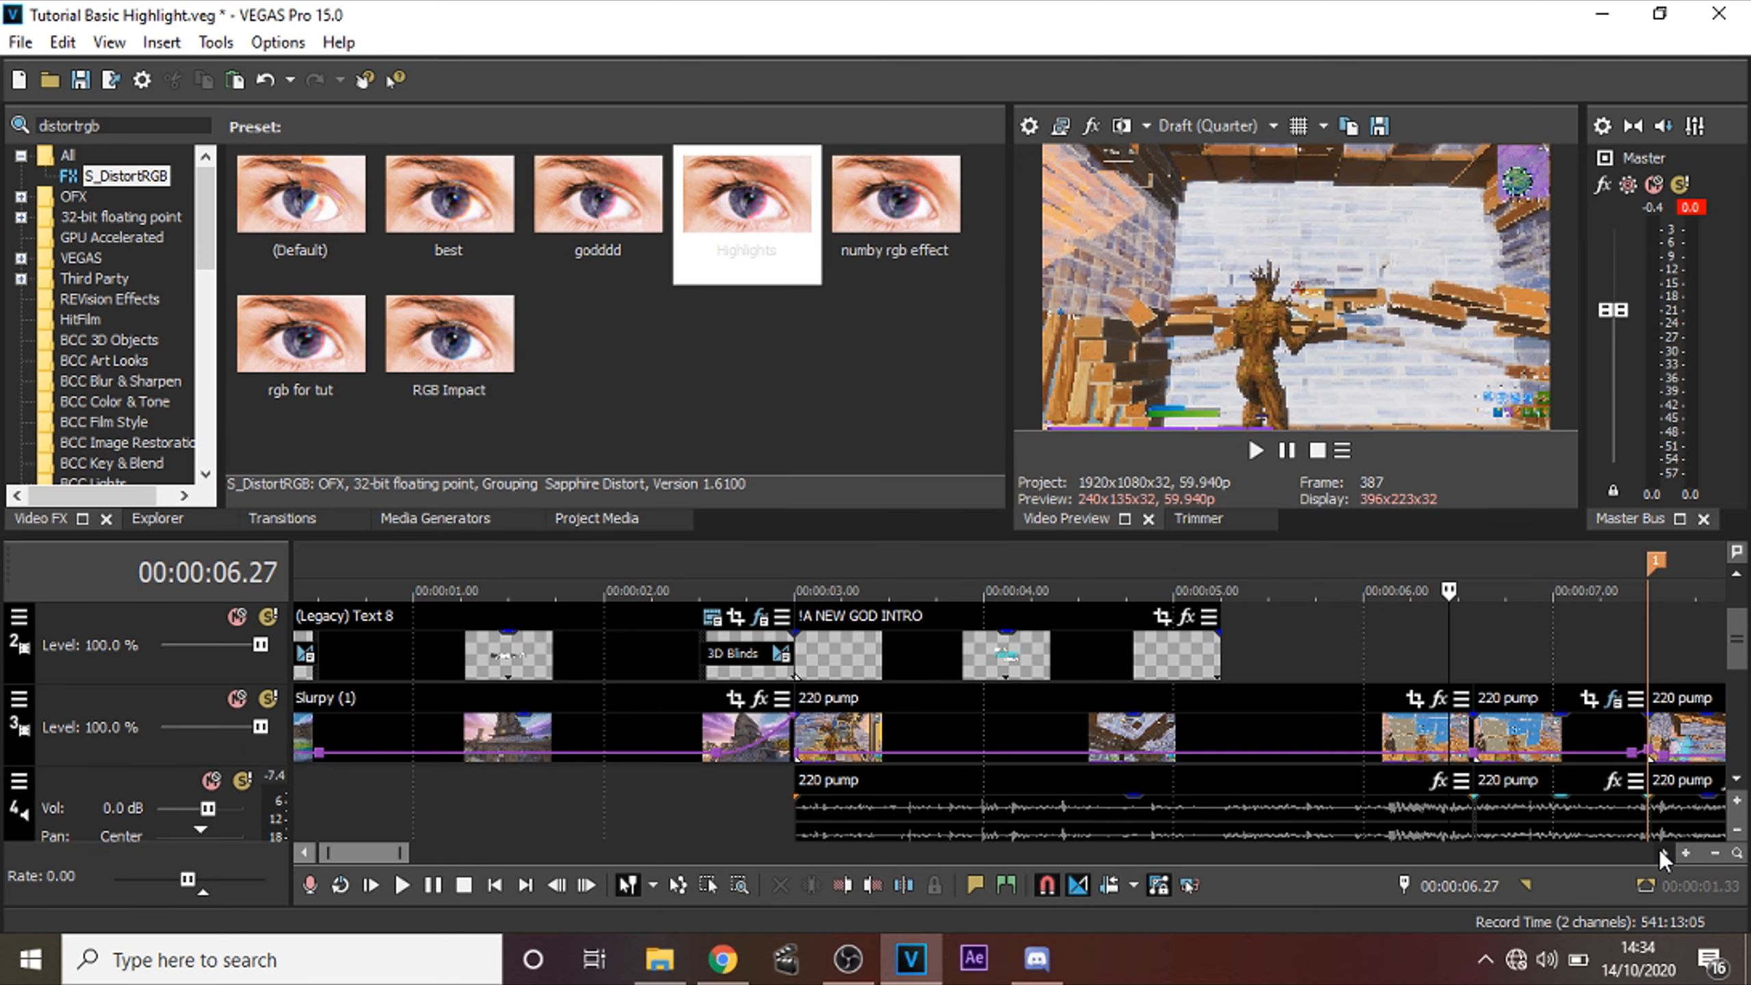
Step: Duplicate the Bass_Swoosh sound on its track and align the copy's peak with marker 2
click(1661, 852)
click(1662, 852)
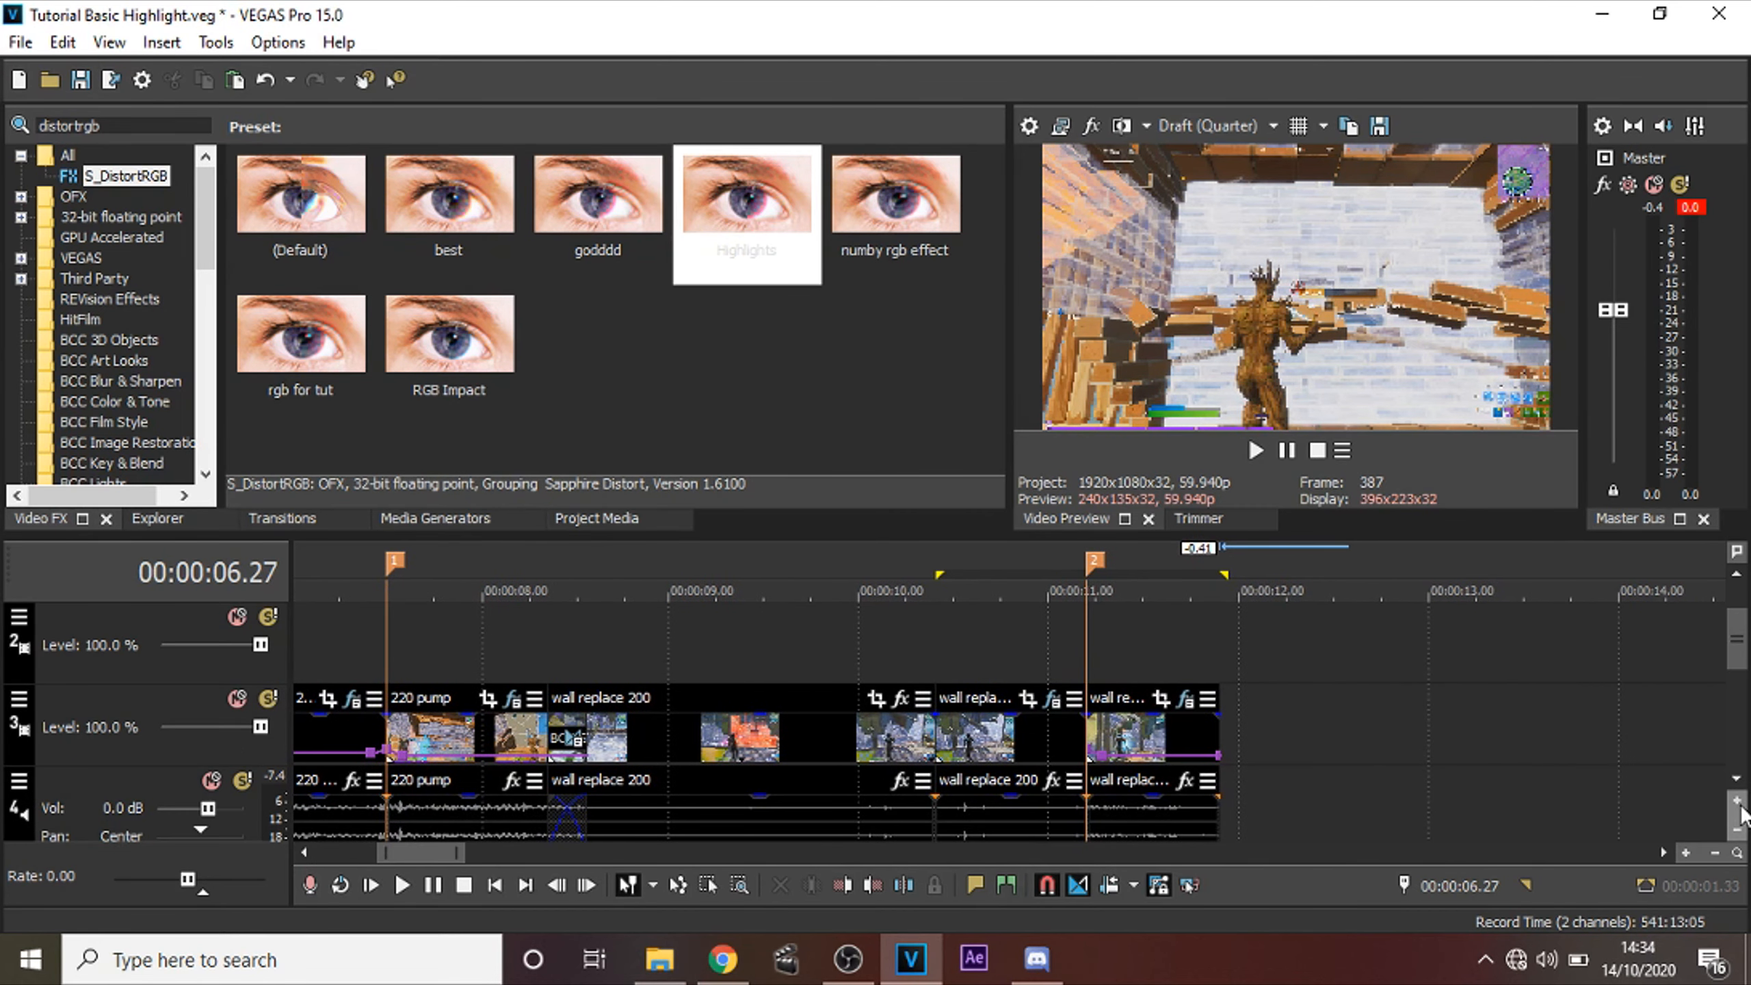
click(1737, 778)
click(1737, 777)
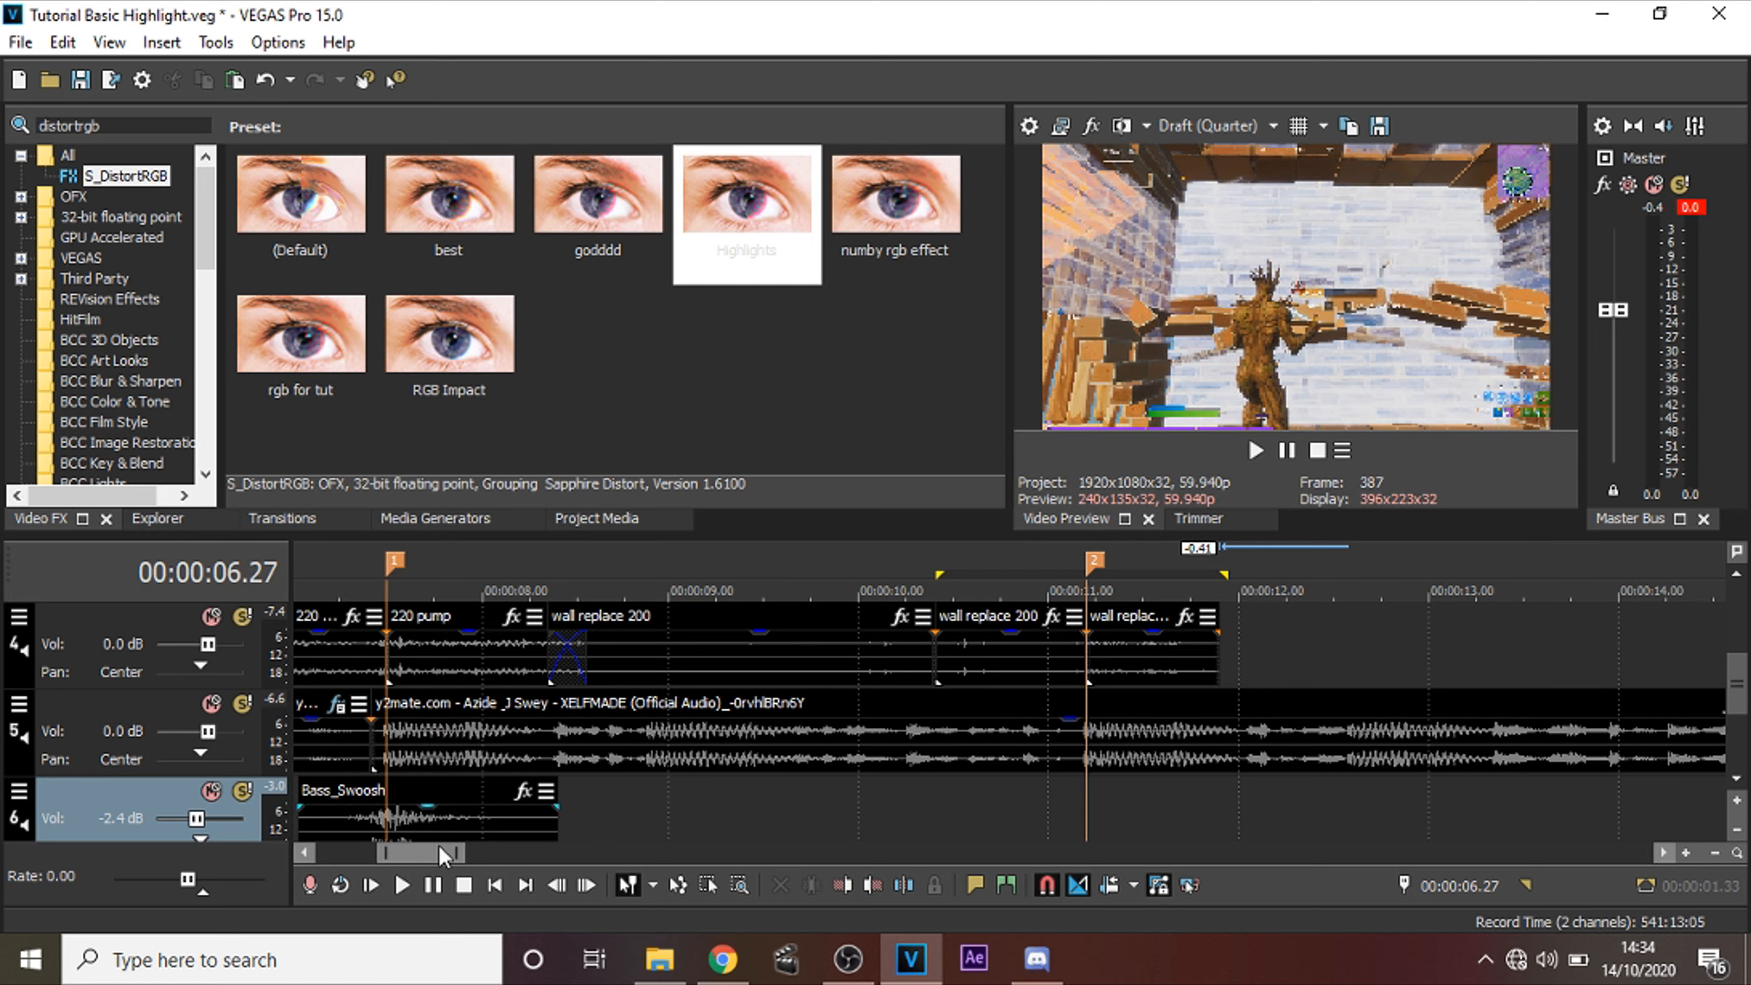
click(461, 820)
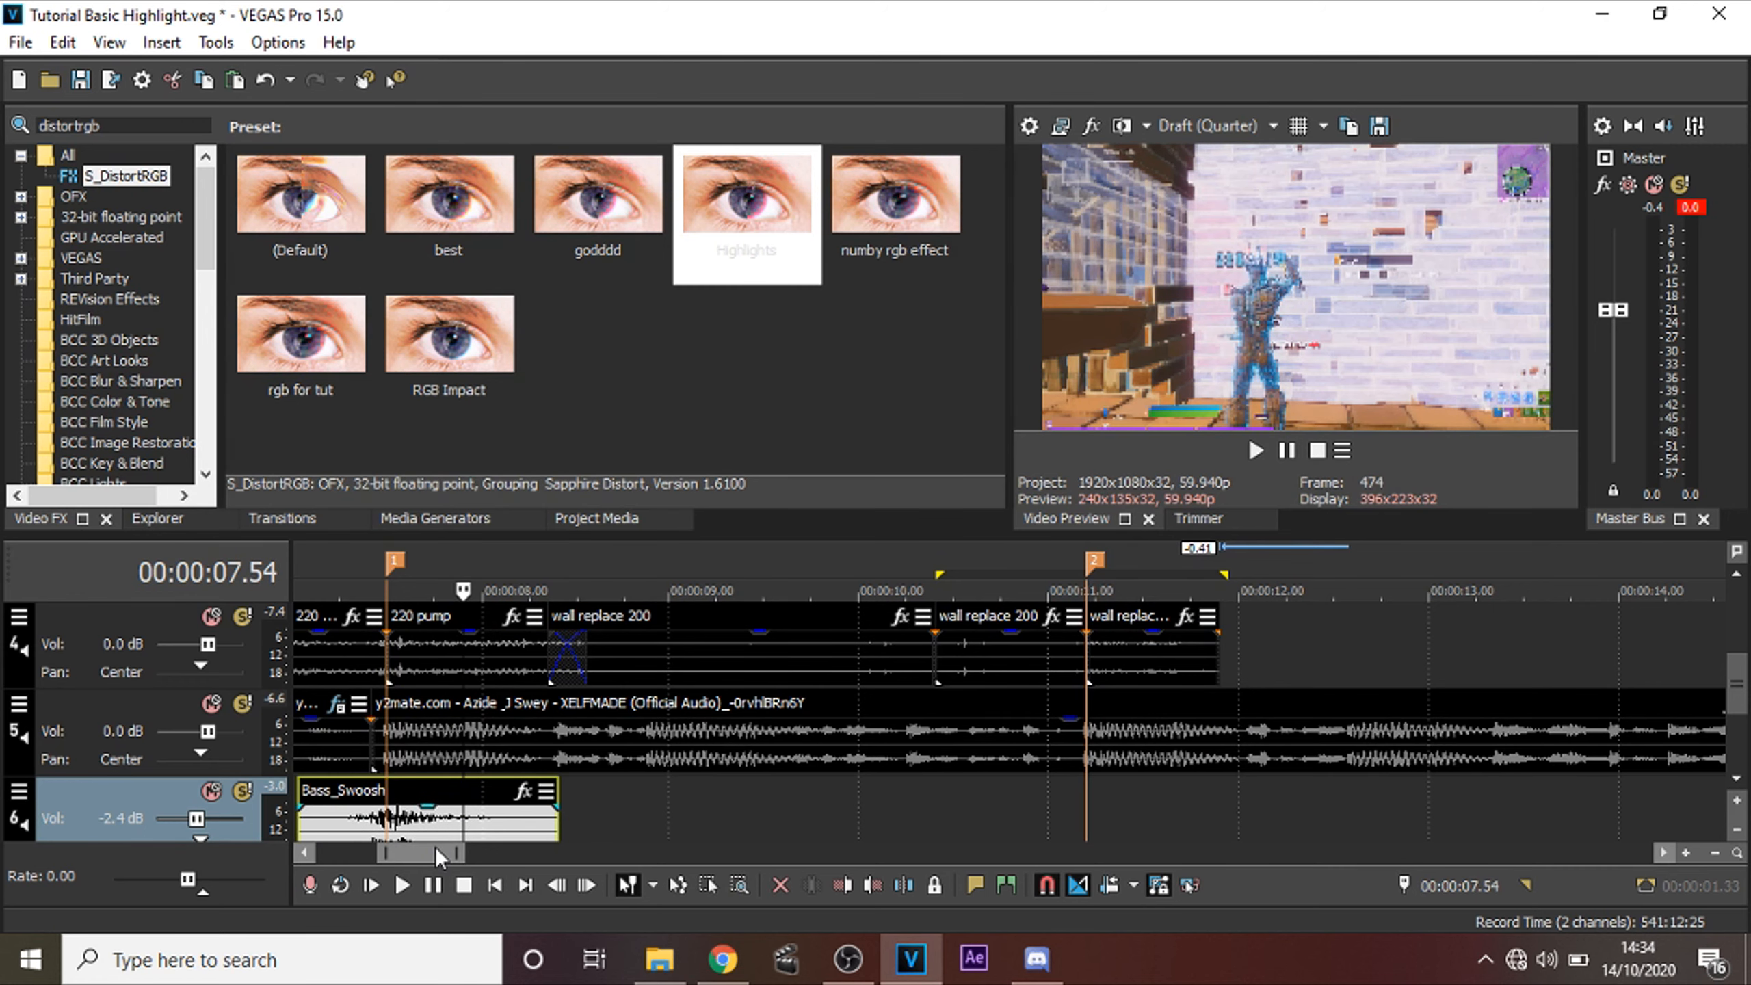
click(984, 809)
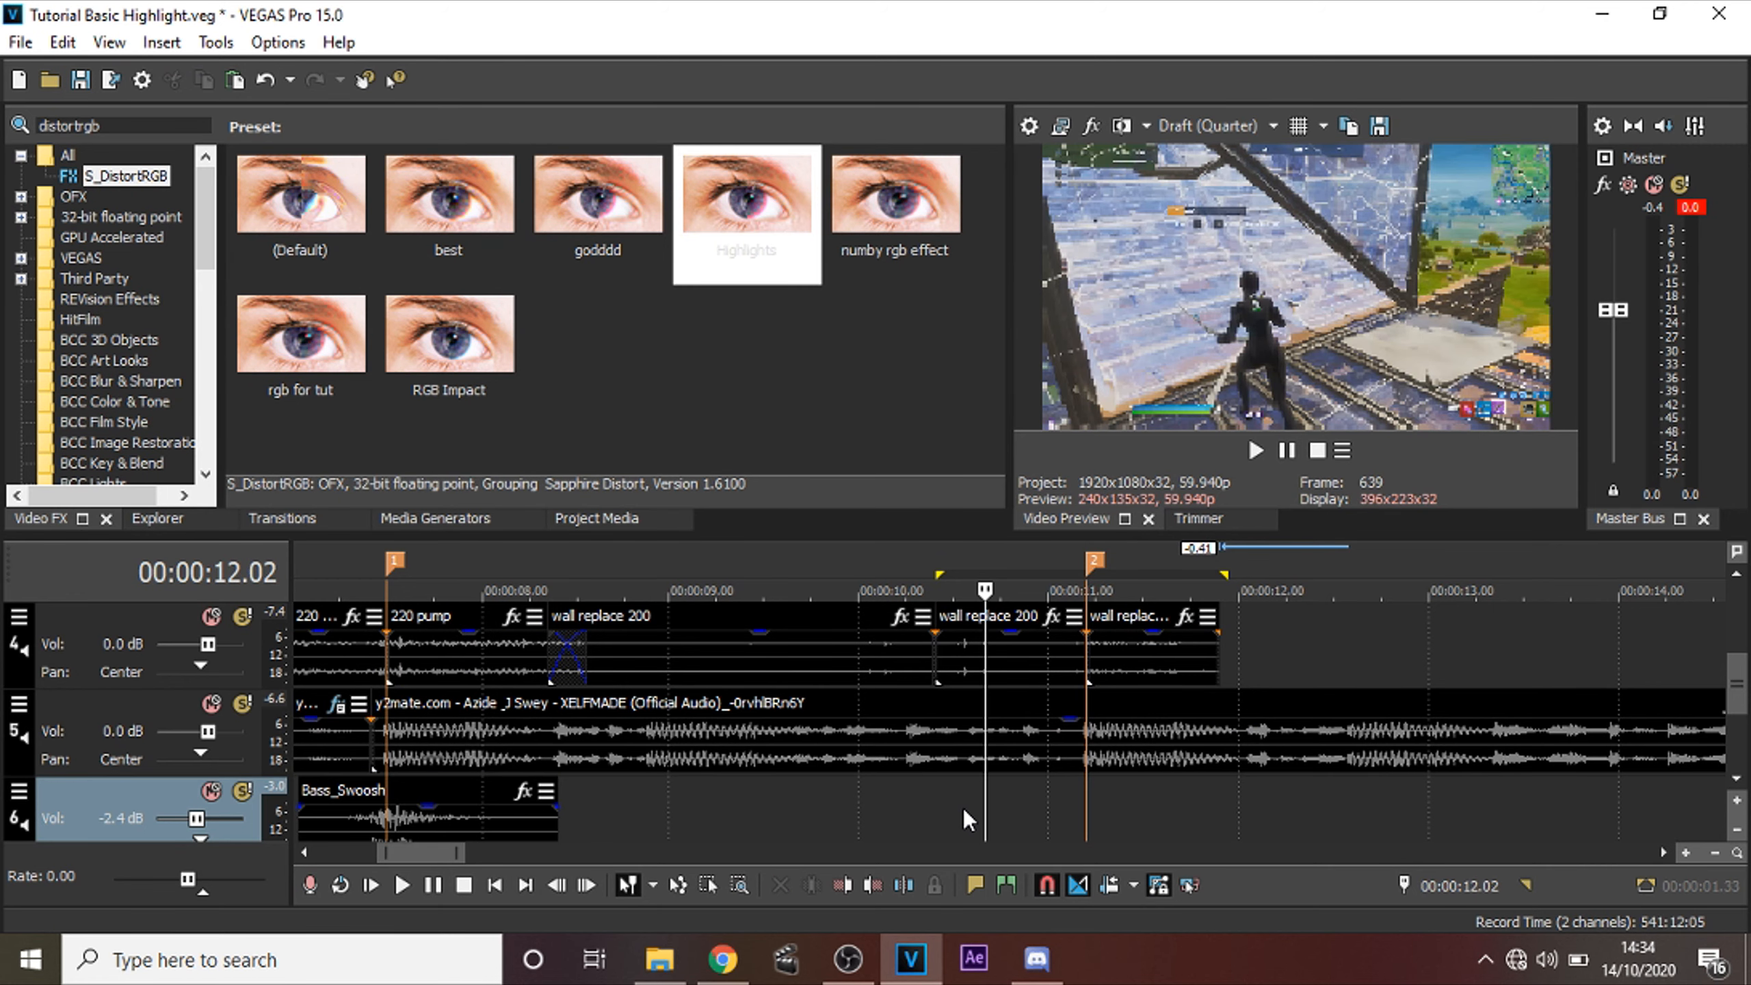
key(ctrl+v)
drag(1113, 826, 1138, 830)
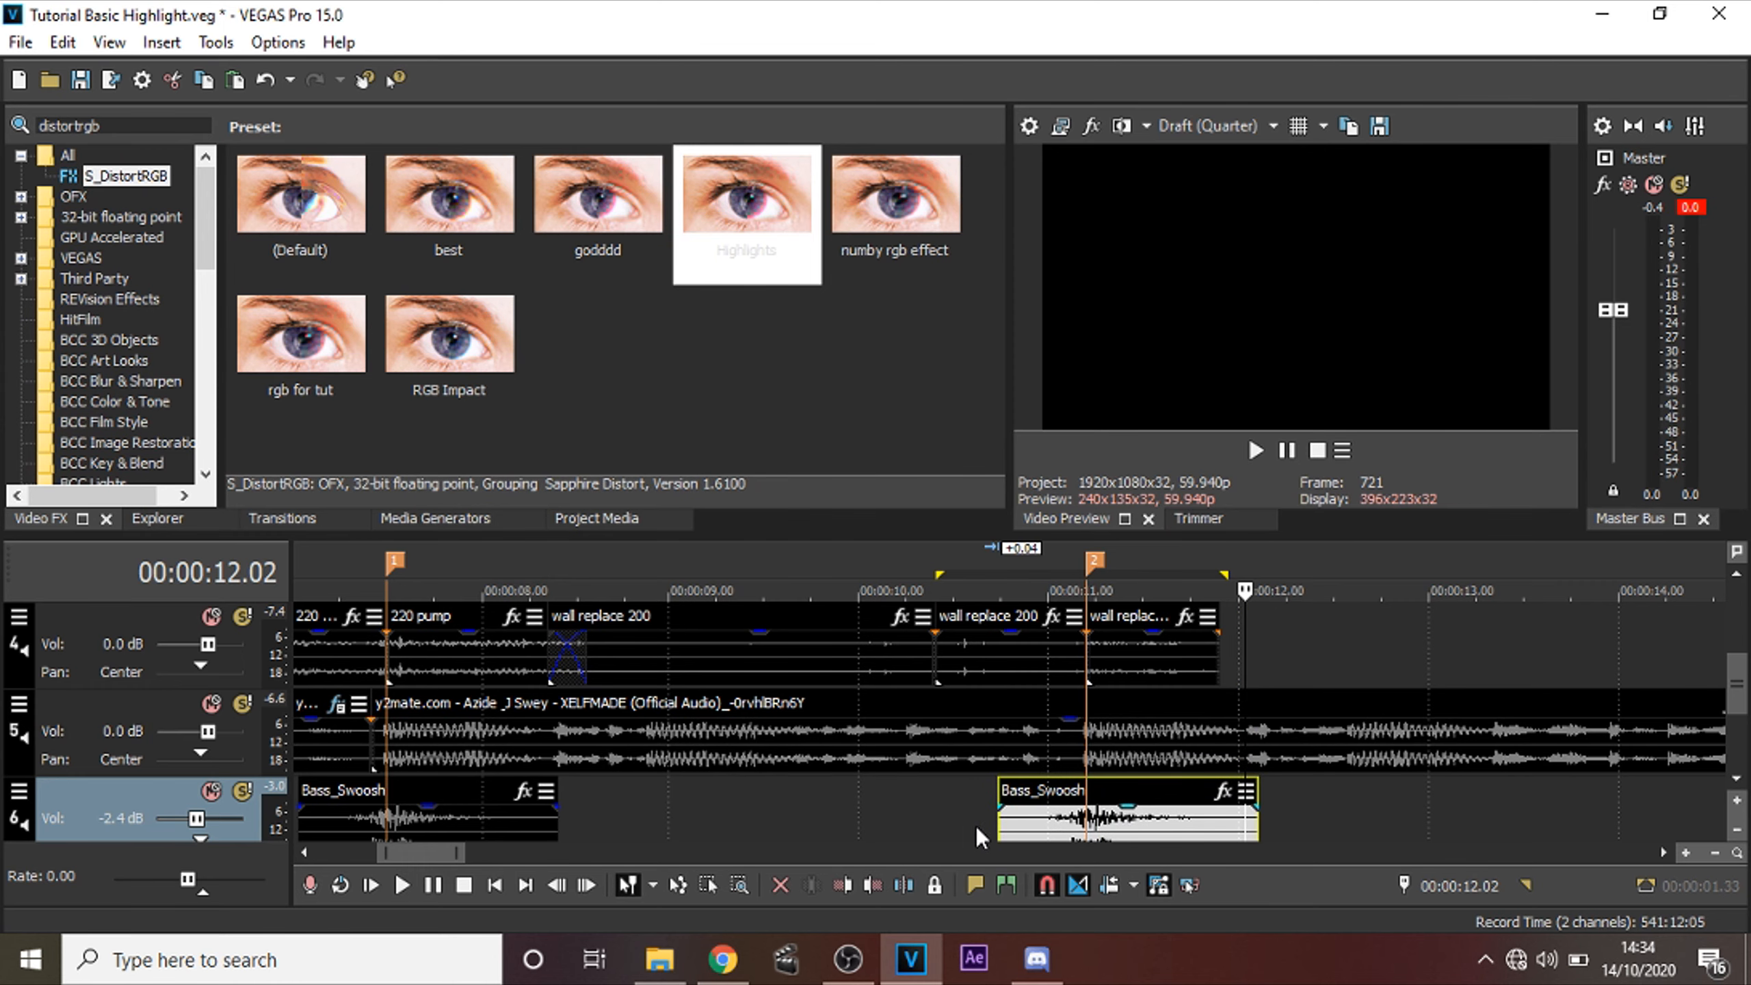
Step: Play back the edit from the beginning of the 220 pump clip past marker 2, replaying the ending to check the swoosh sounds
scroll(974, 830, down, 6)
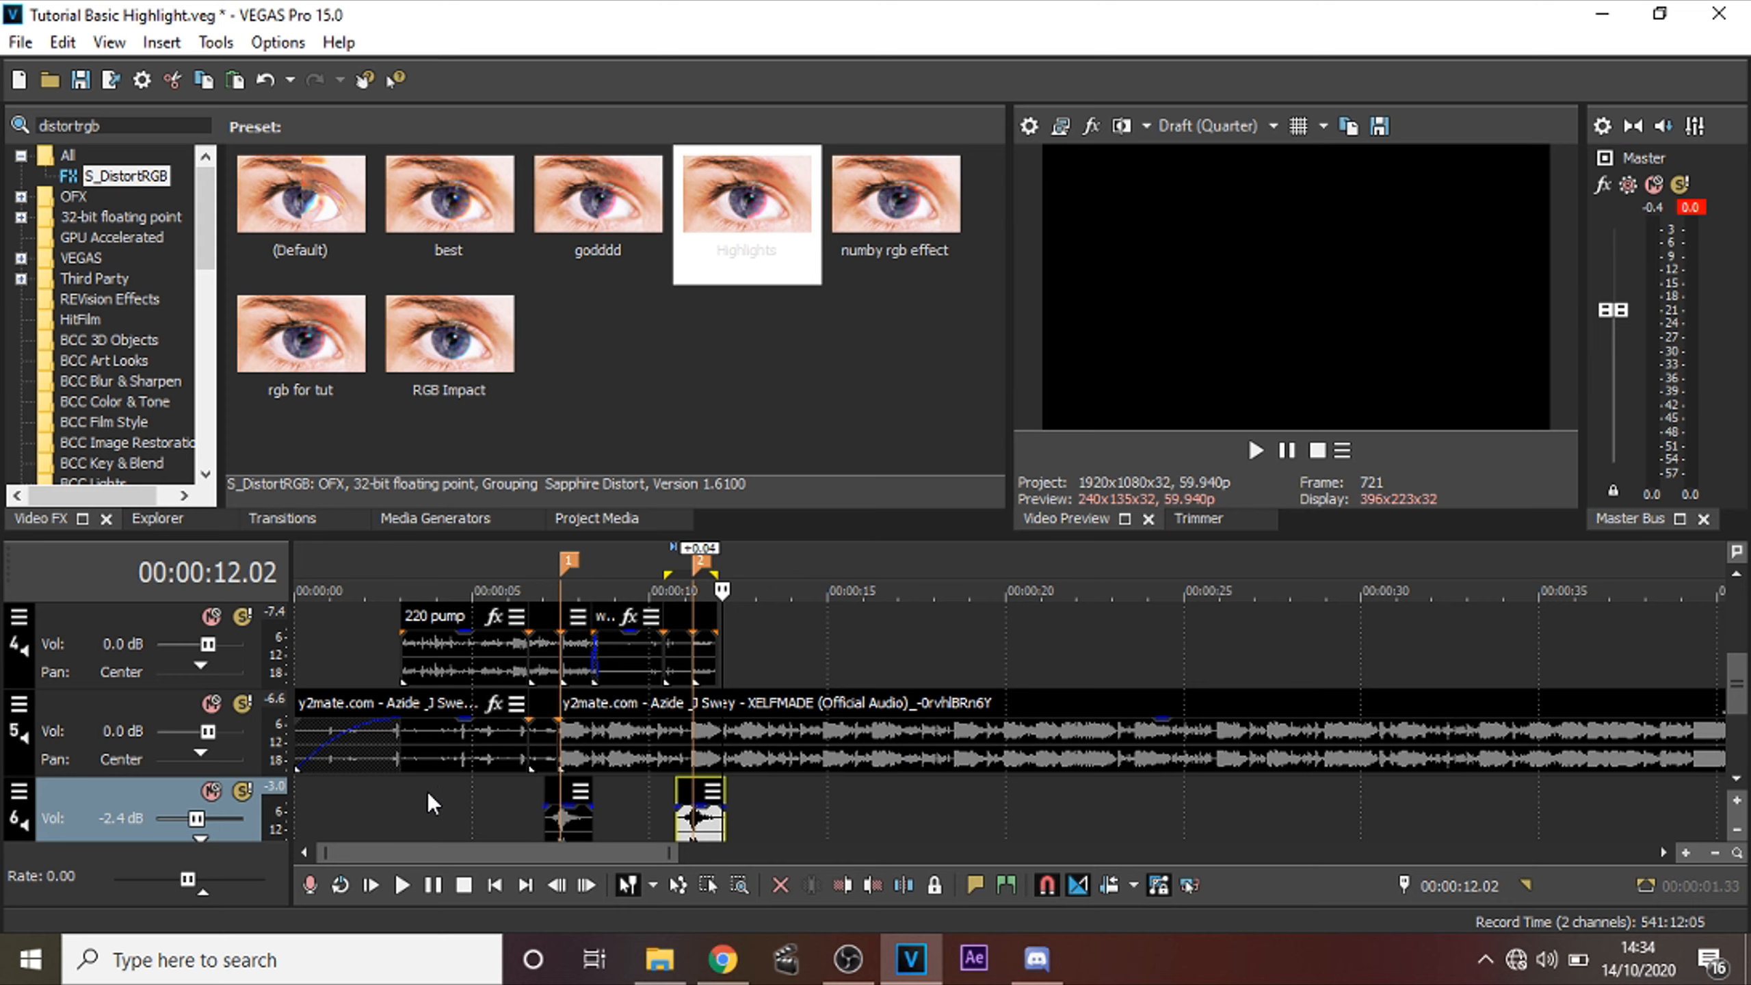
click(411, 799)
key(space)
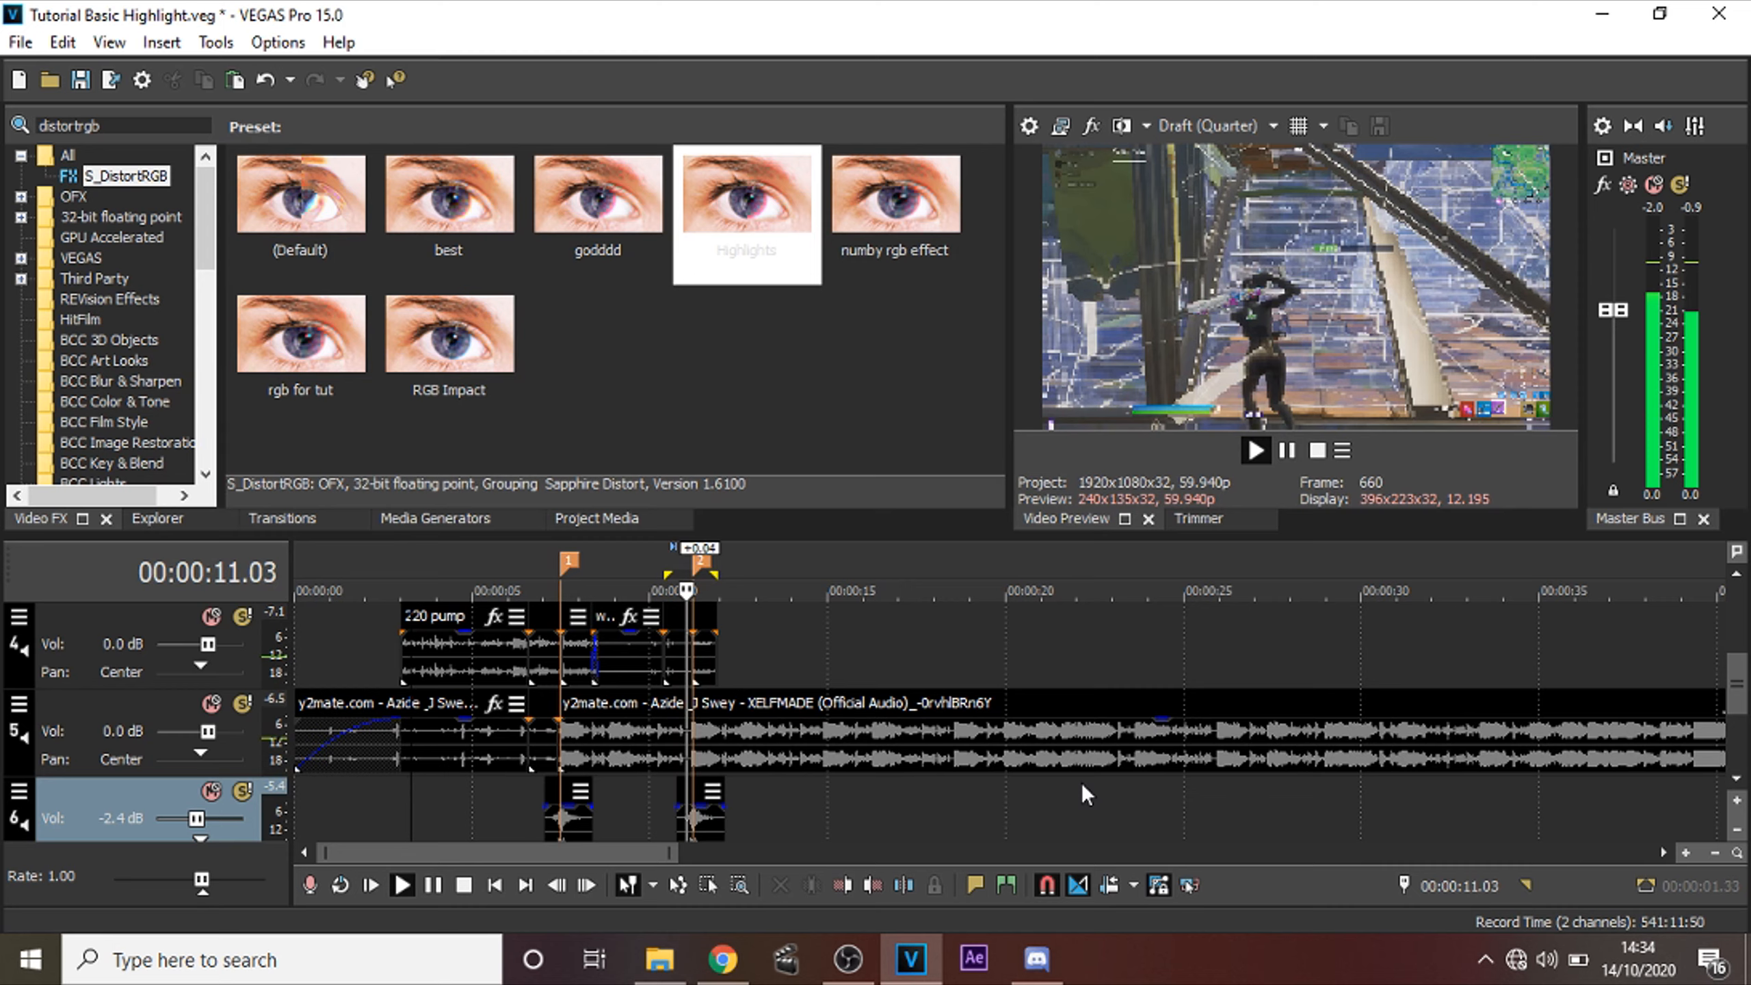
key(space)
click(653, 669)
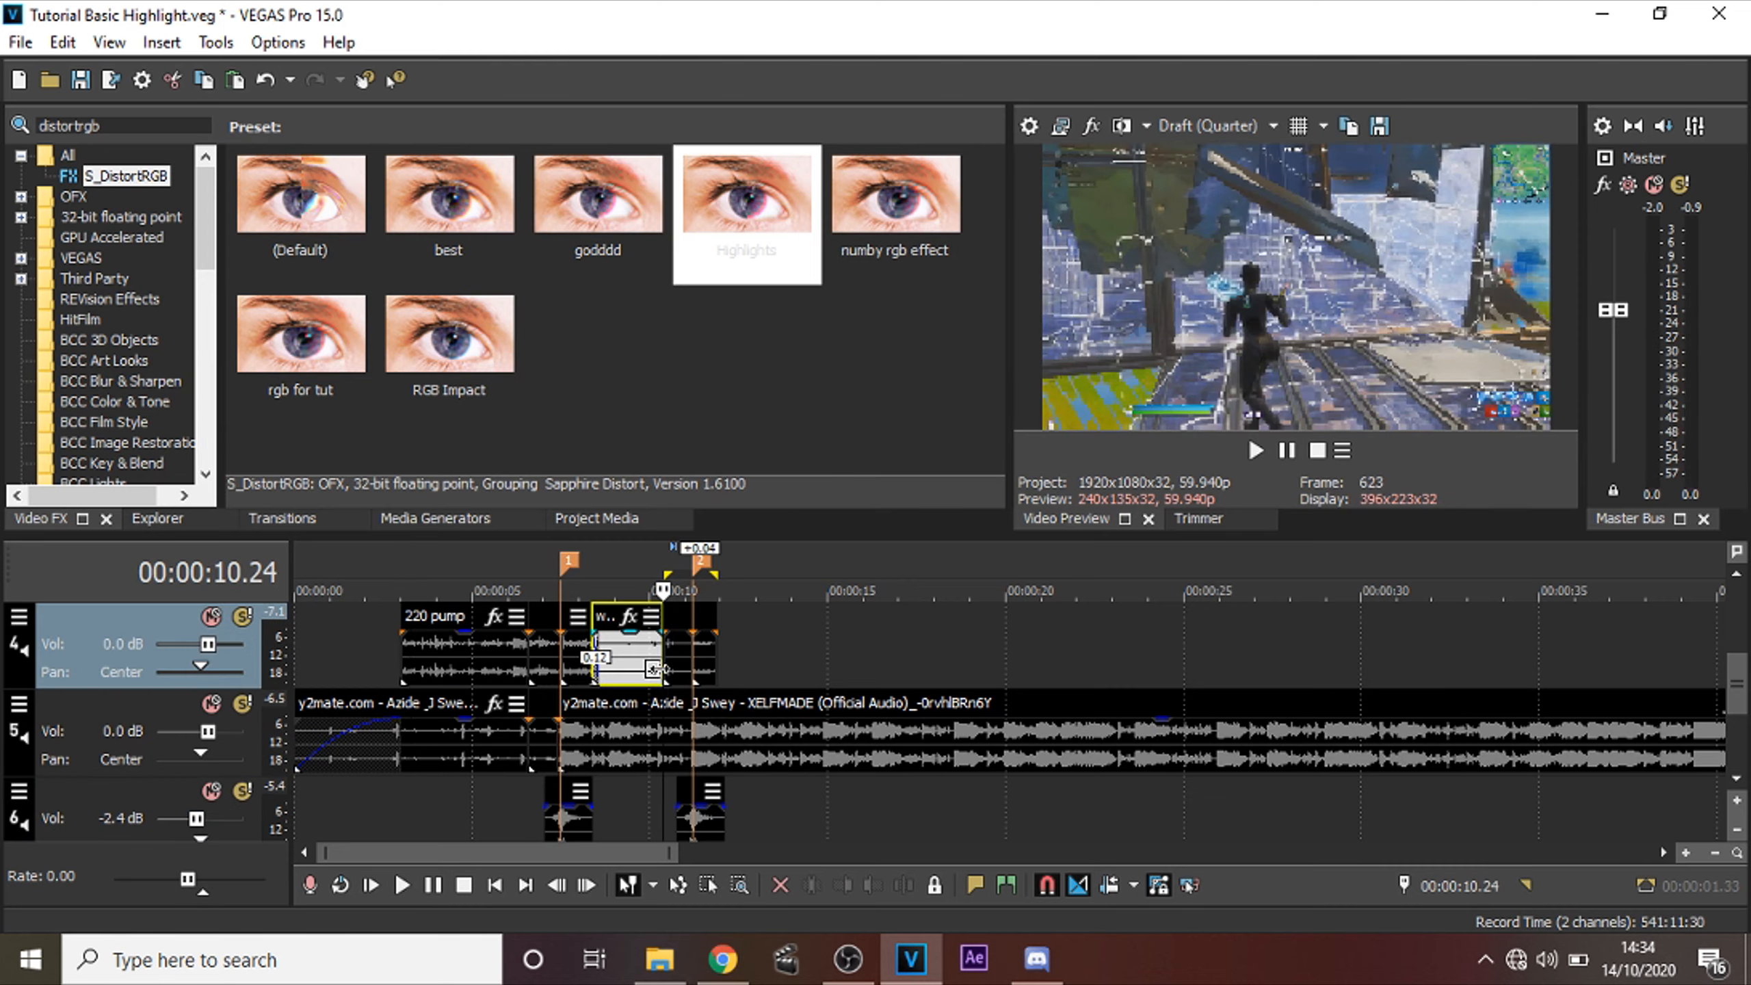
key(space)
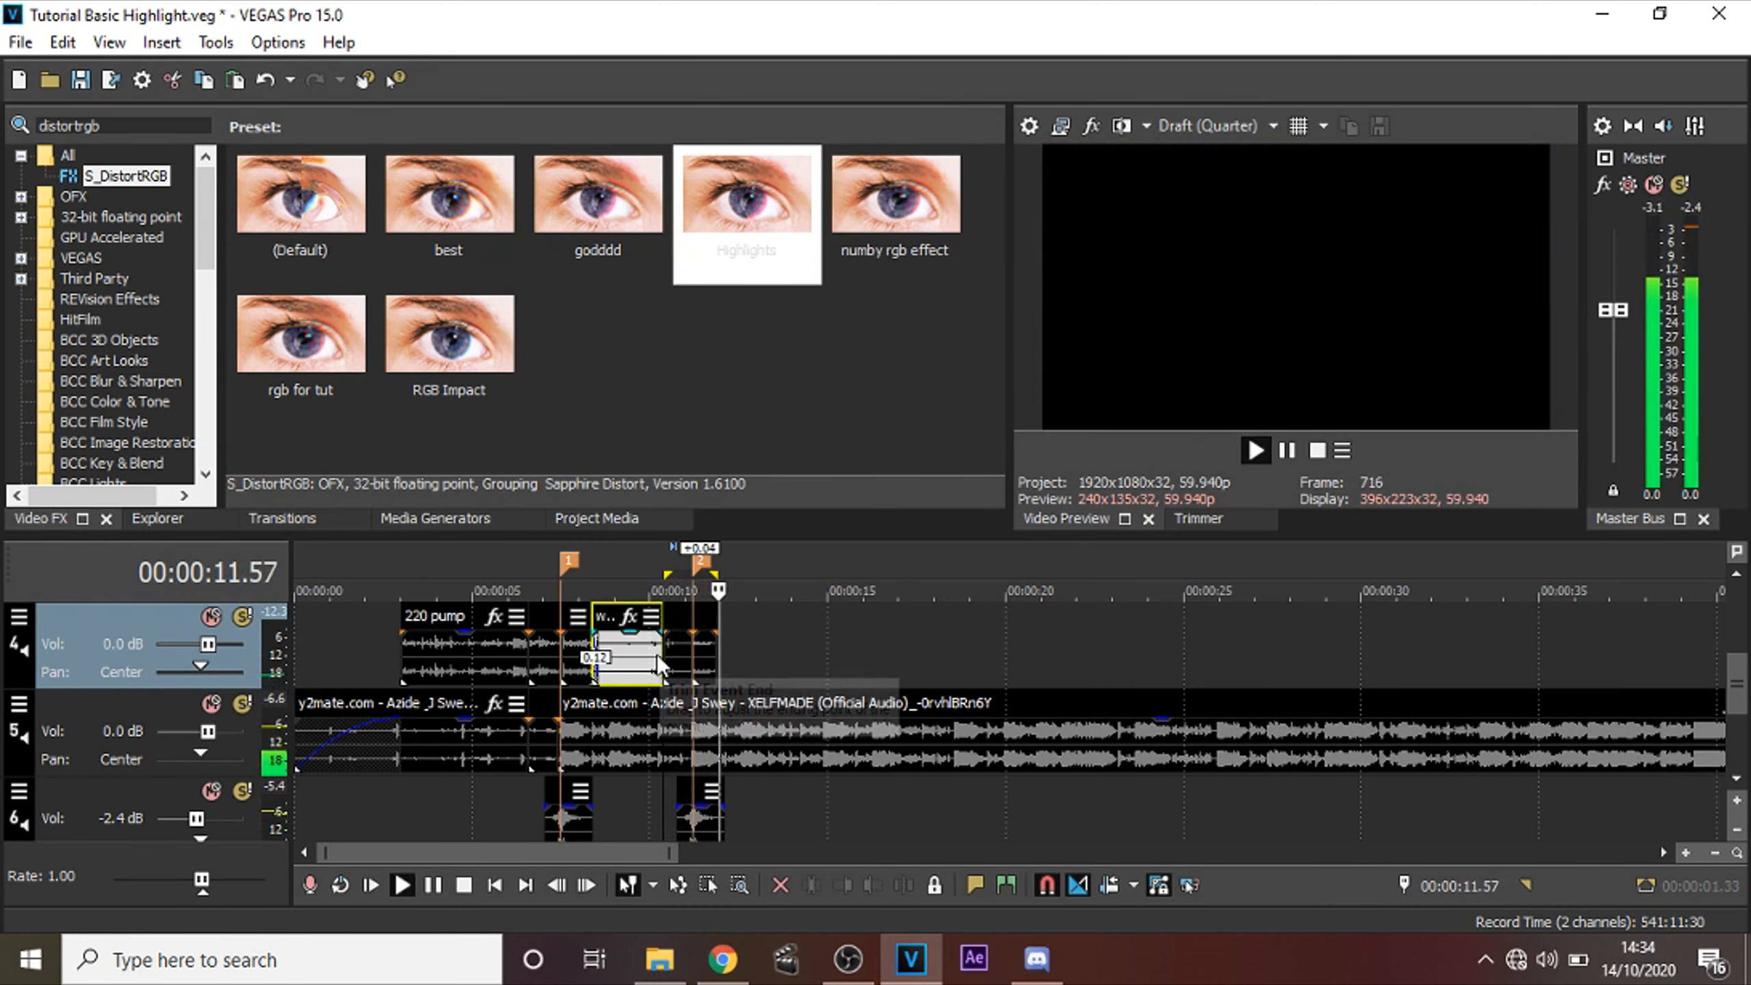
key(space)
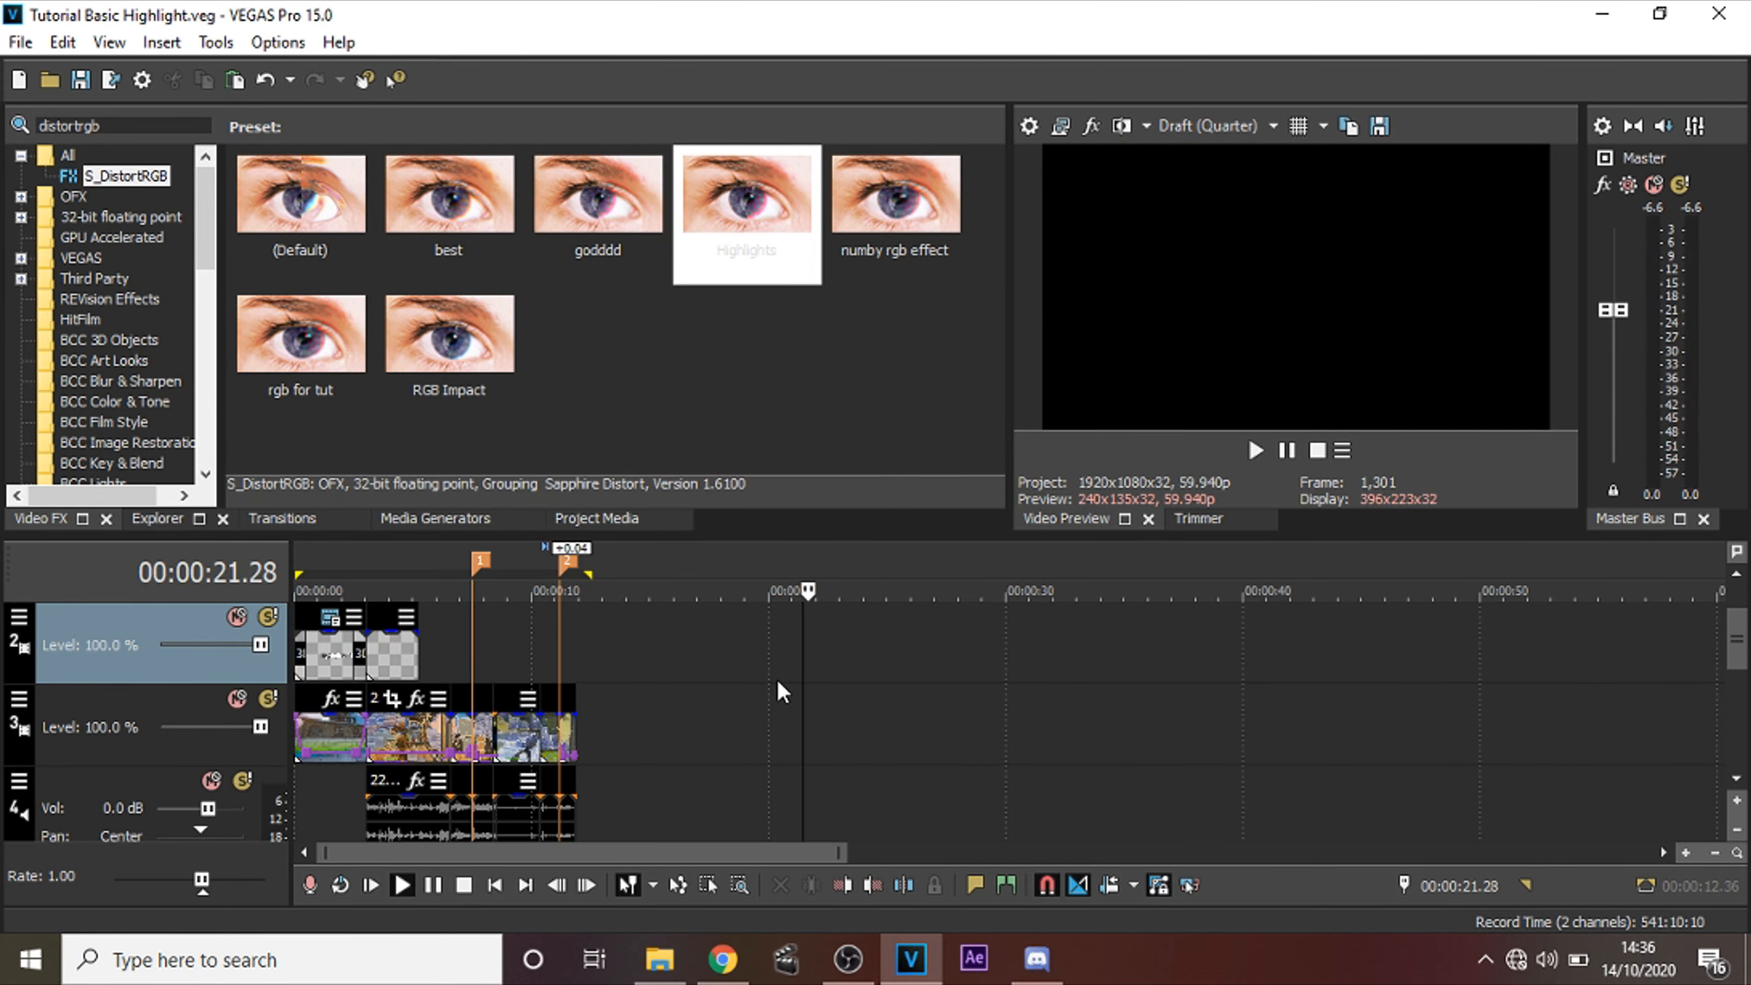
key(space)
Step: Apply the best 60 template to the project properties, with a frame size of 2,560 × 1,440
scroll(763, 671, up, 3)
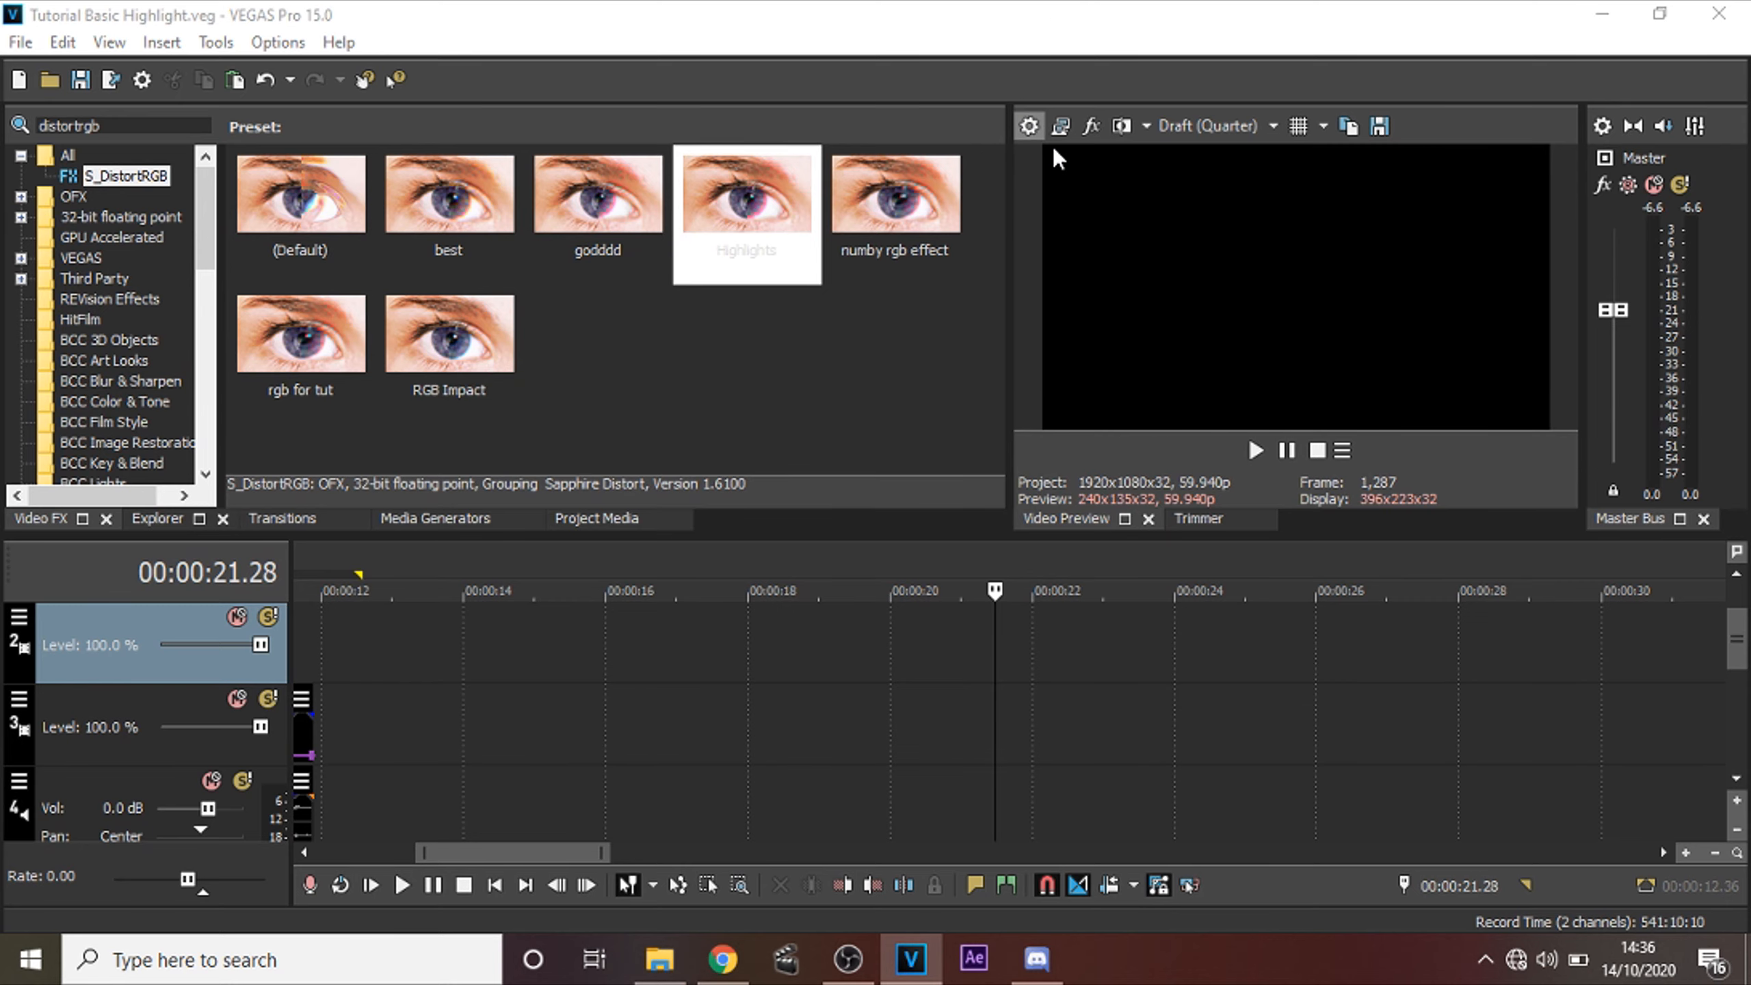
click(1029, 126)
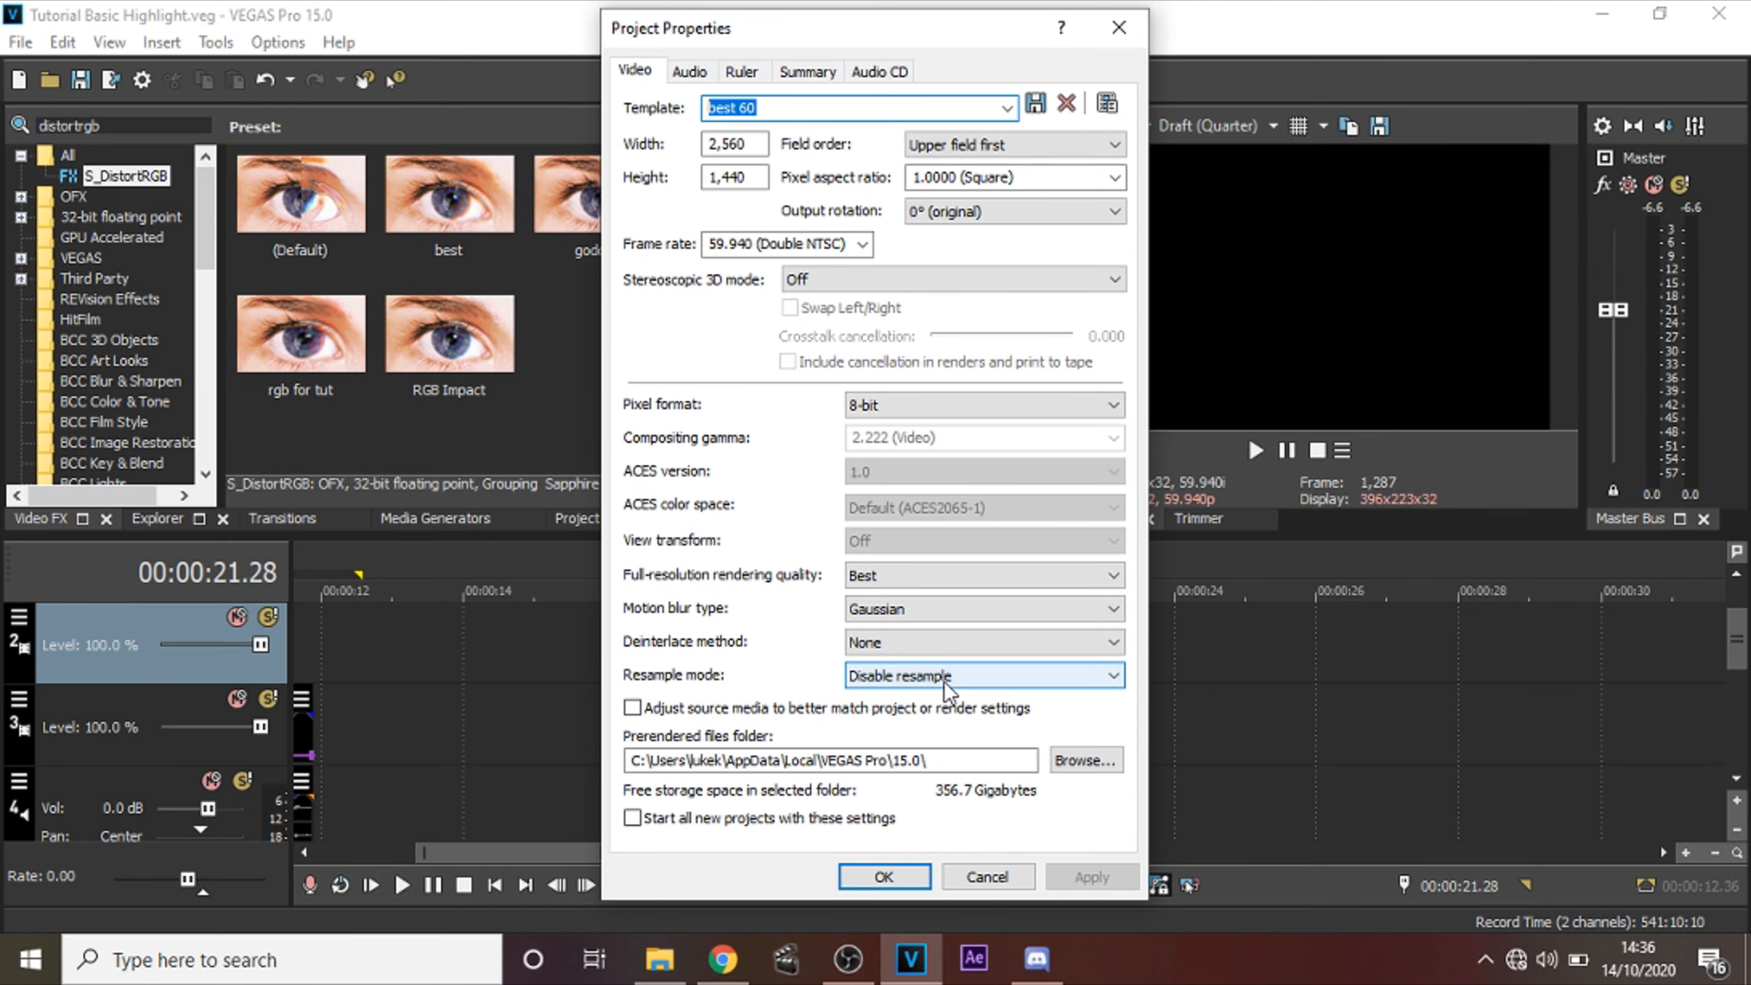
click(884, 877)
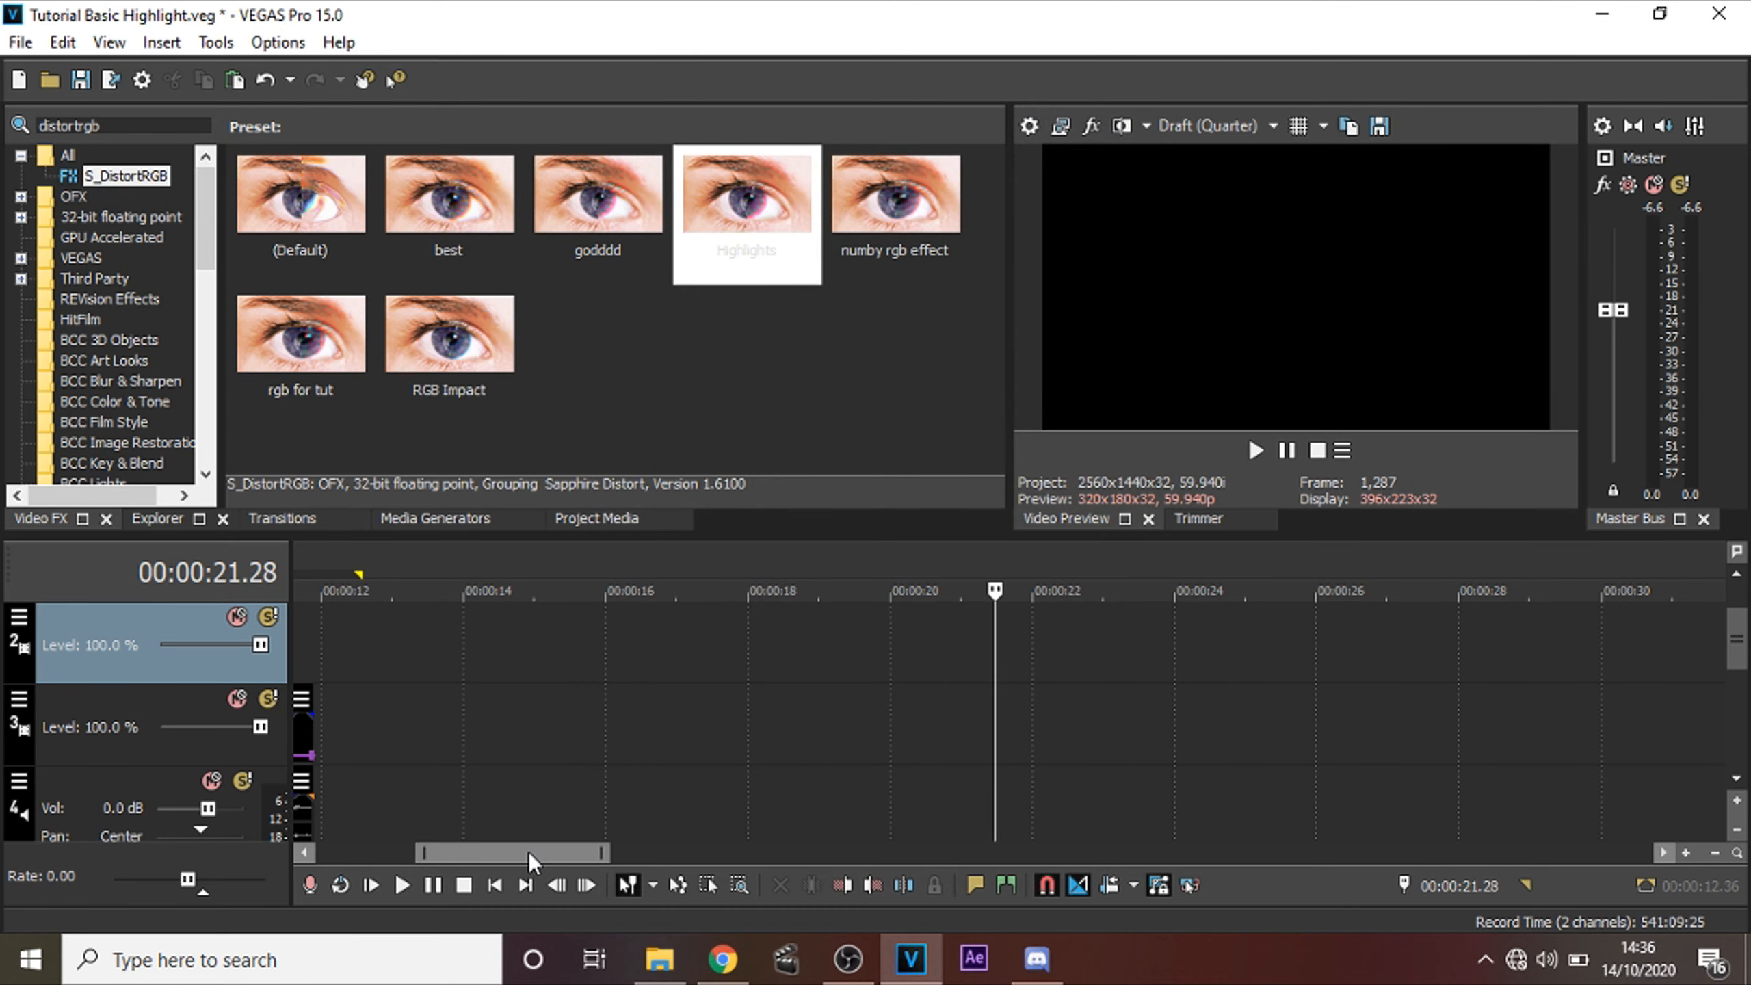
Step: Set the time selection from 00:00:00.00 to 00:00:12.06 so that it spans the whole edit
drag(528, 851, 427, 852)
click(1733, 576)
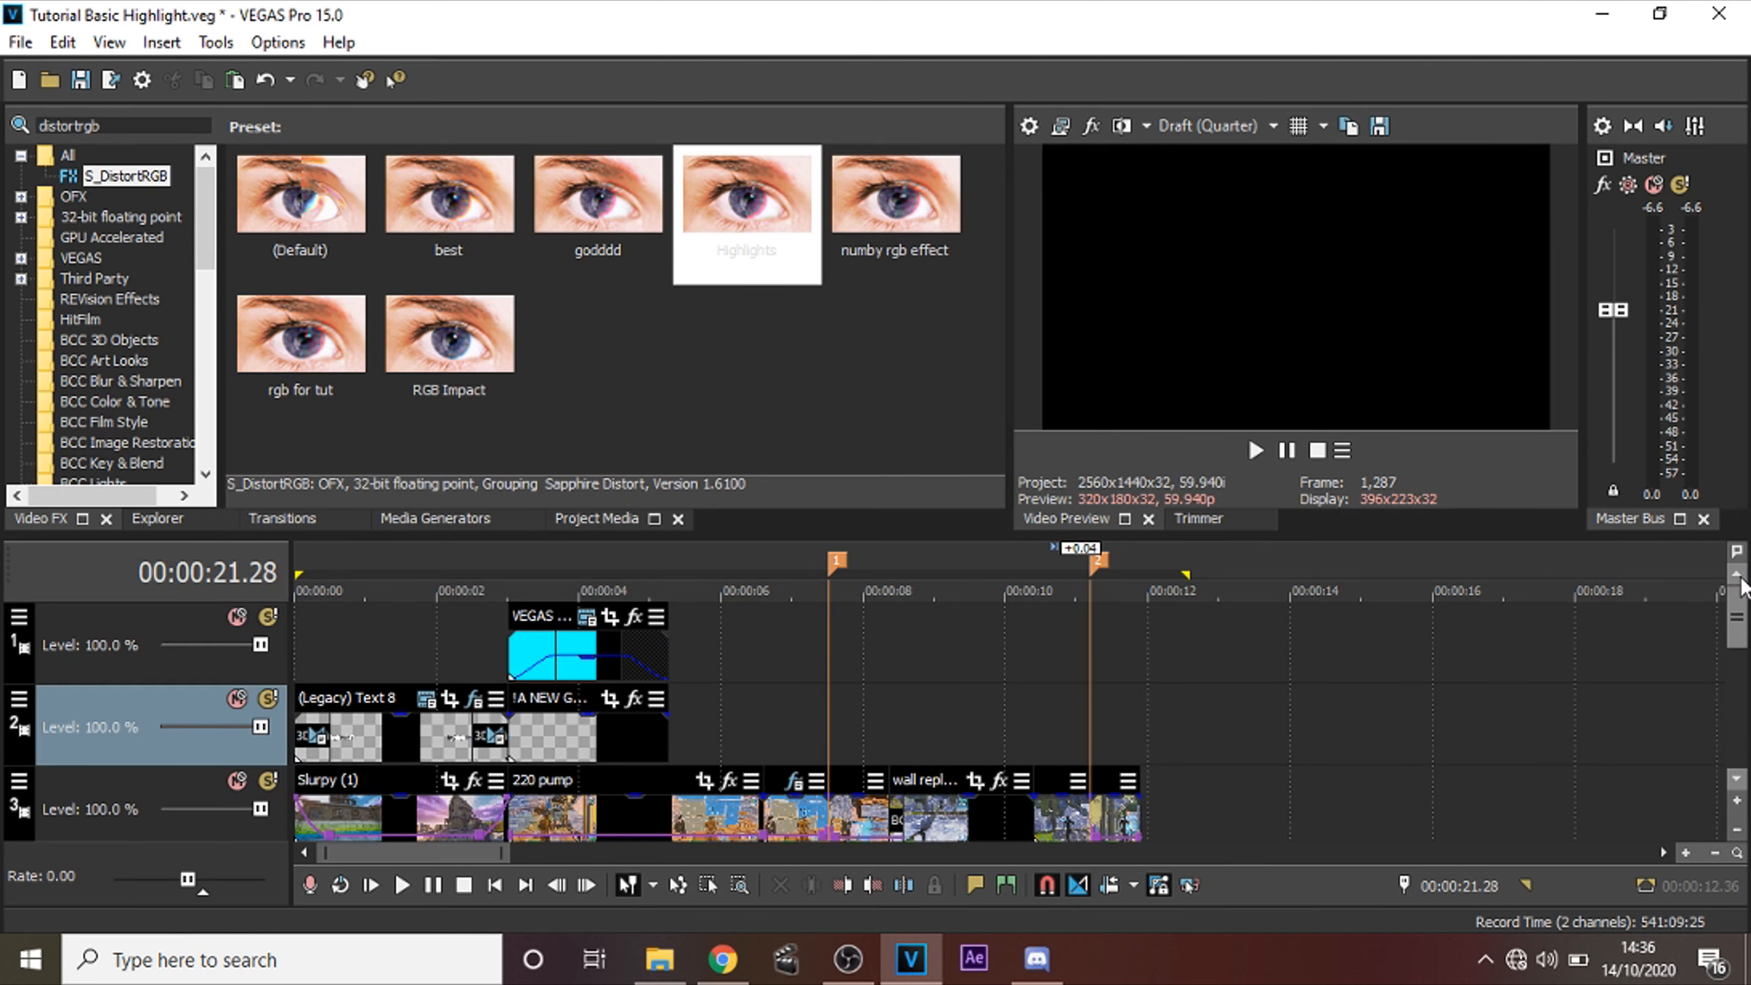
click(1154, 639)
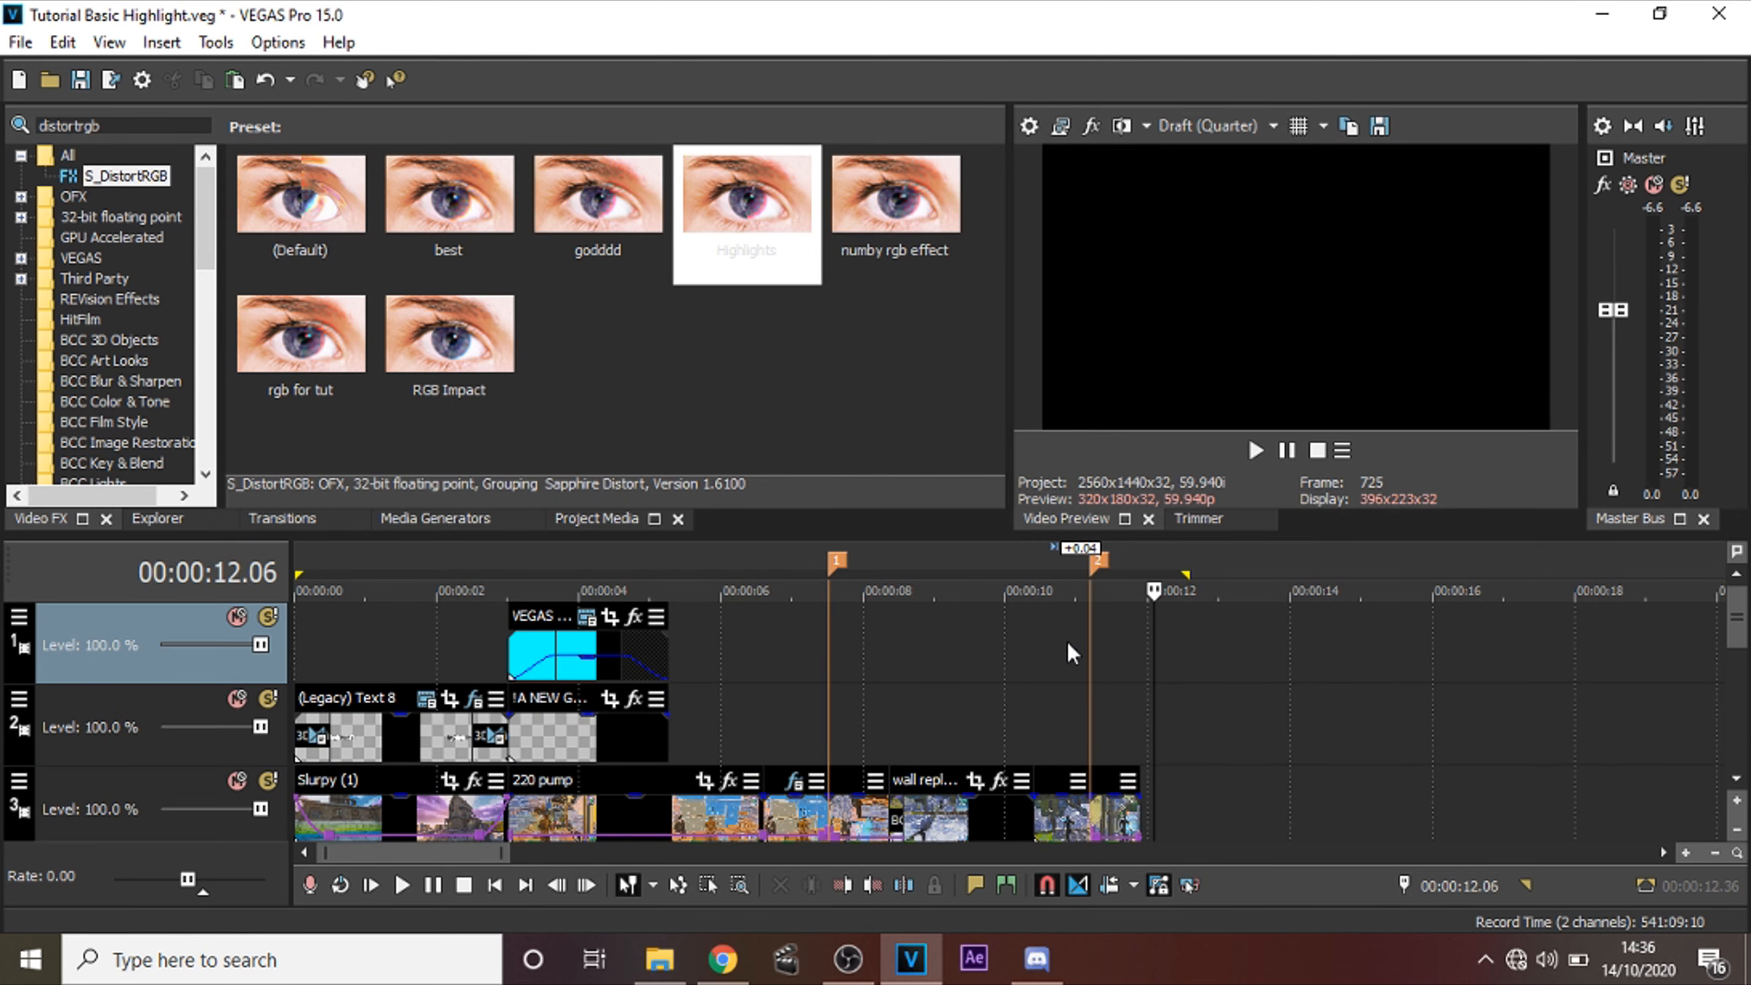
click(1169, 637)
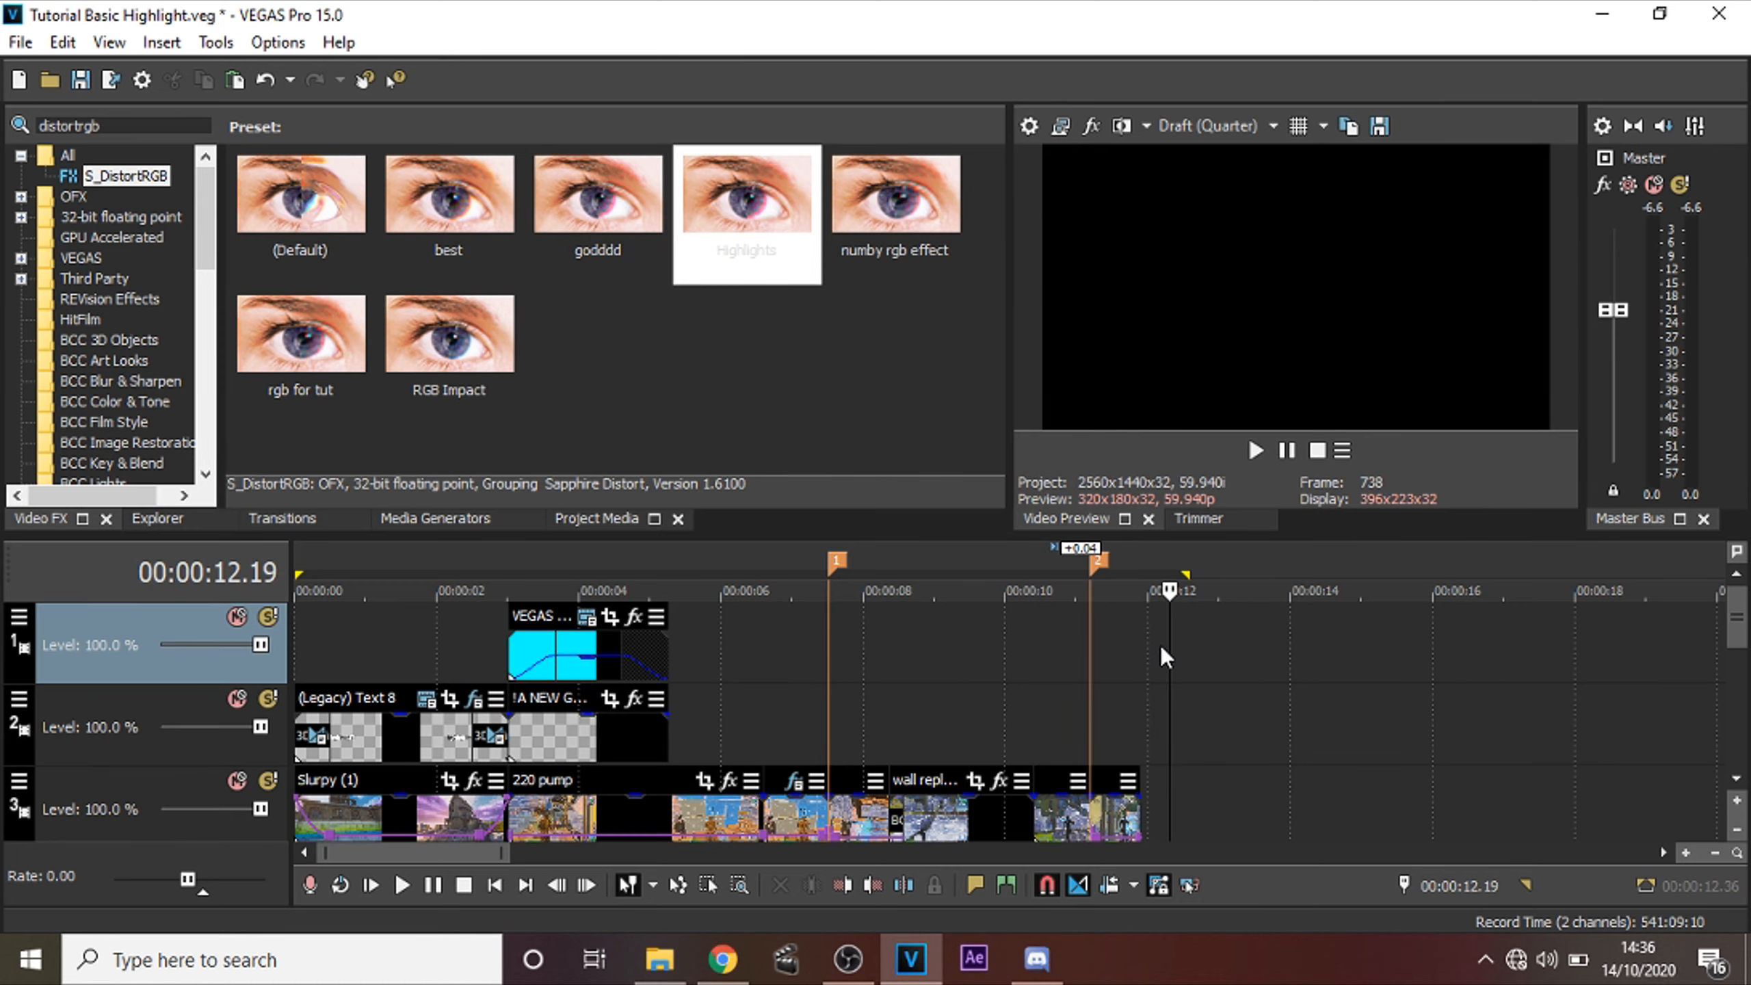
drag(1160, 646, 889, 641)
drag(220, 641, 146, 683)
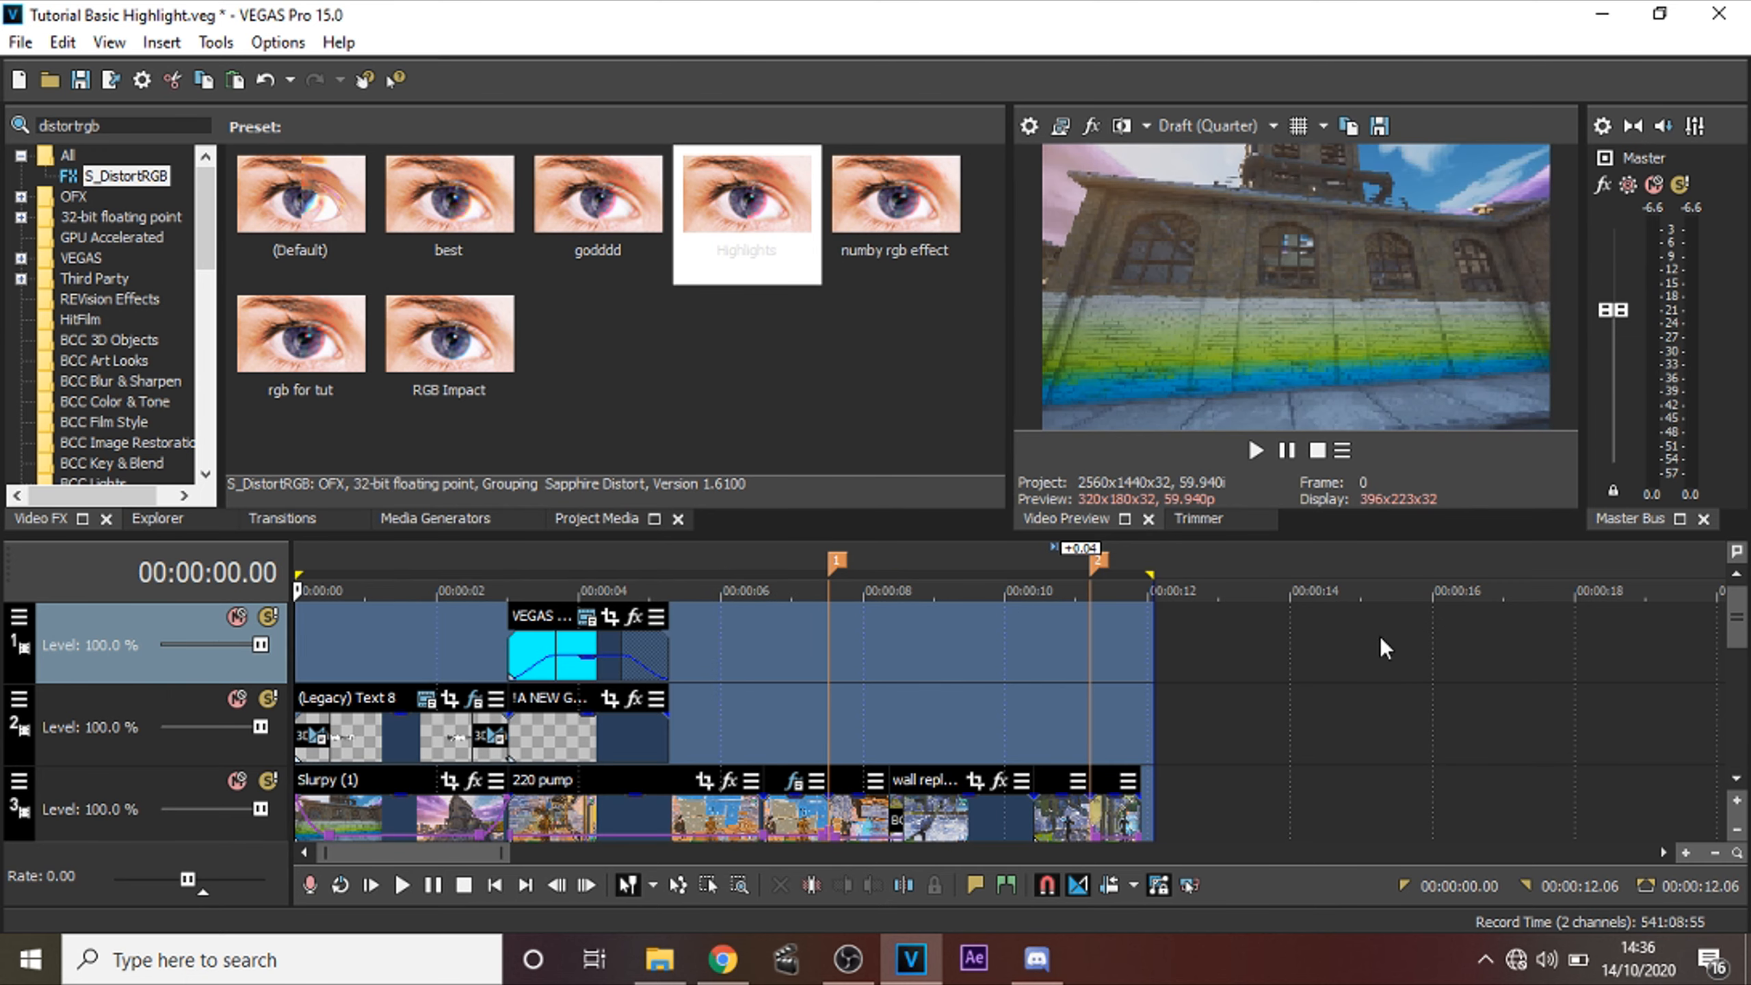
mouse_move(1744, 643)
mouse_down()
mouse_move(1749, 757)
mouse_move(1749, 649)
mouse_up()
Step: Open the custom settings of the MAGIX AVC/AAC MP4 render template best fort 60 and save the template under the same name
click(20, 42)
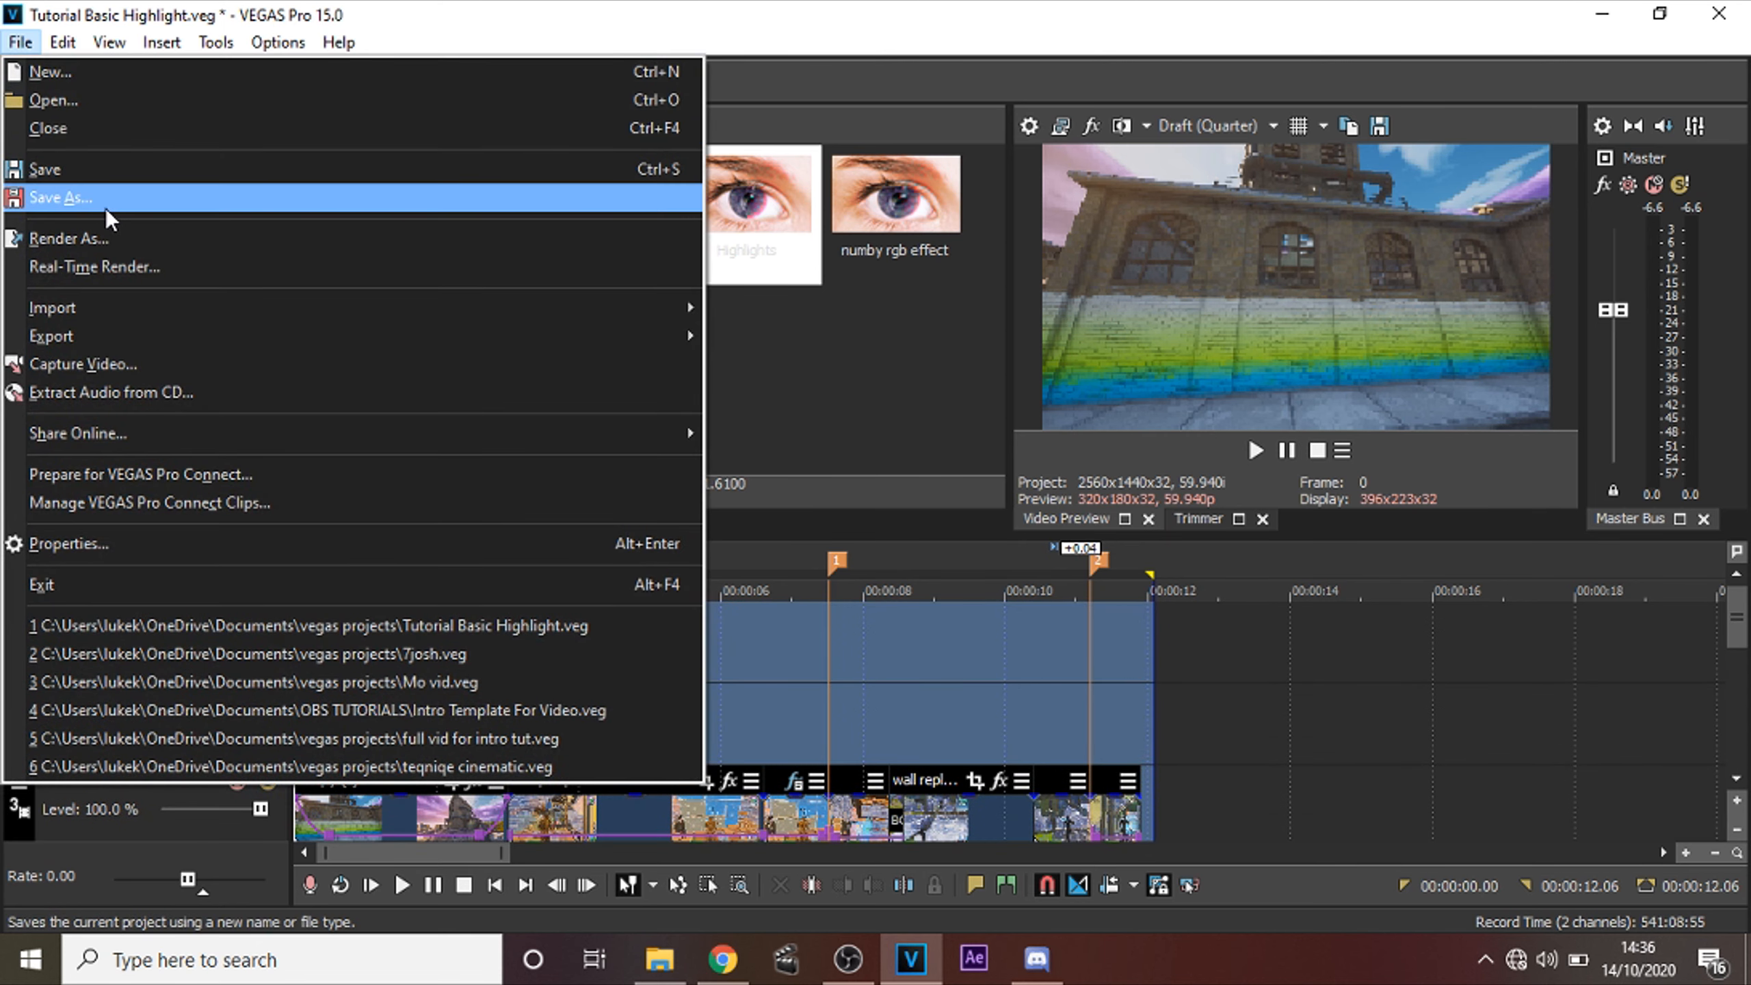
click(126, 241)
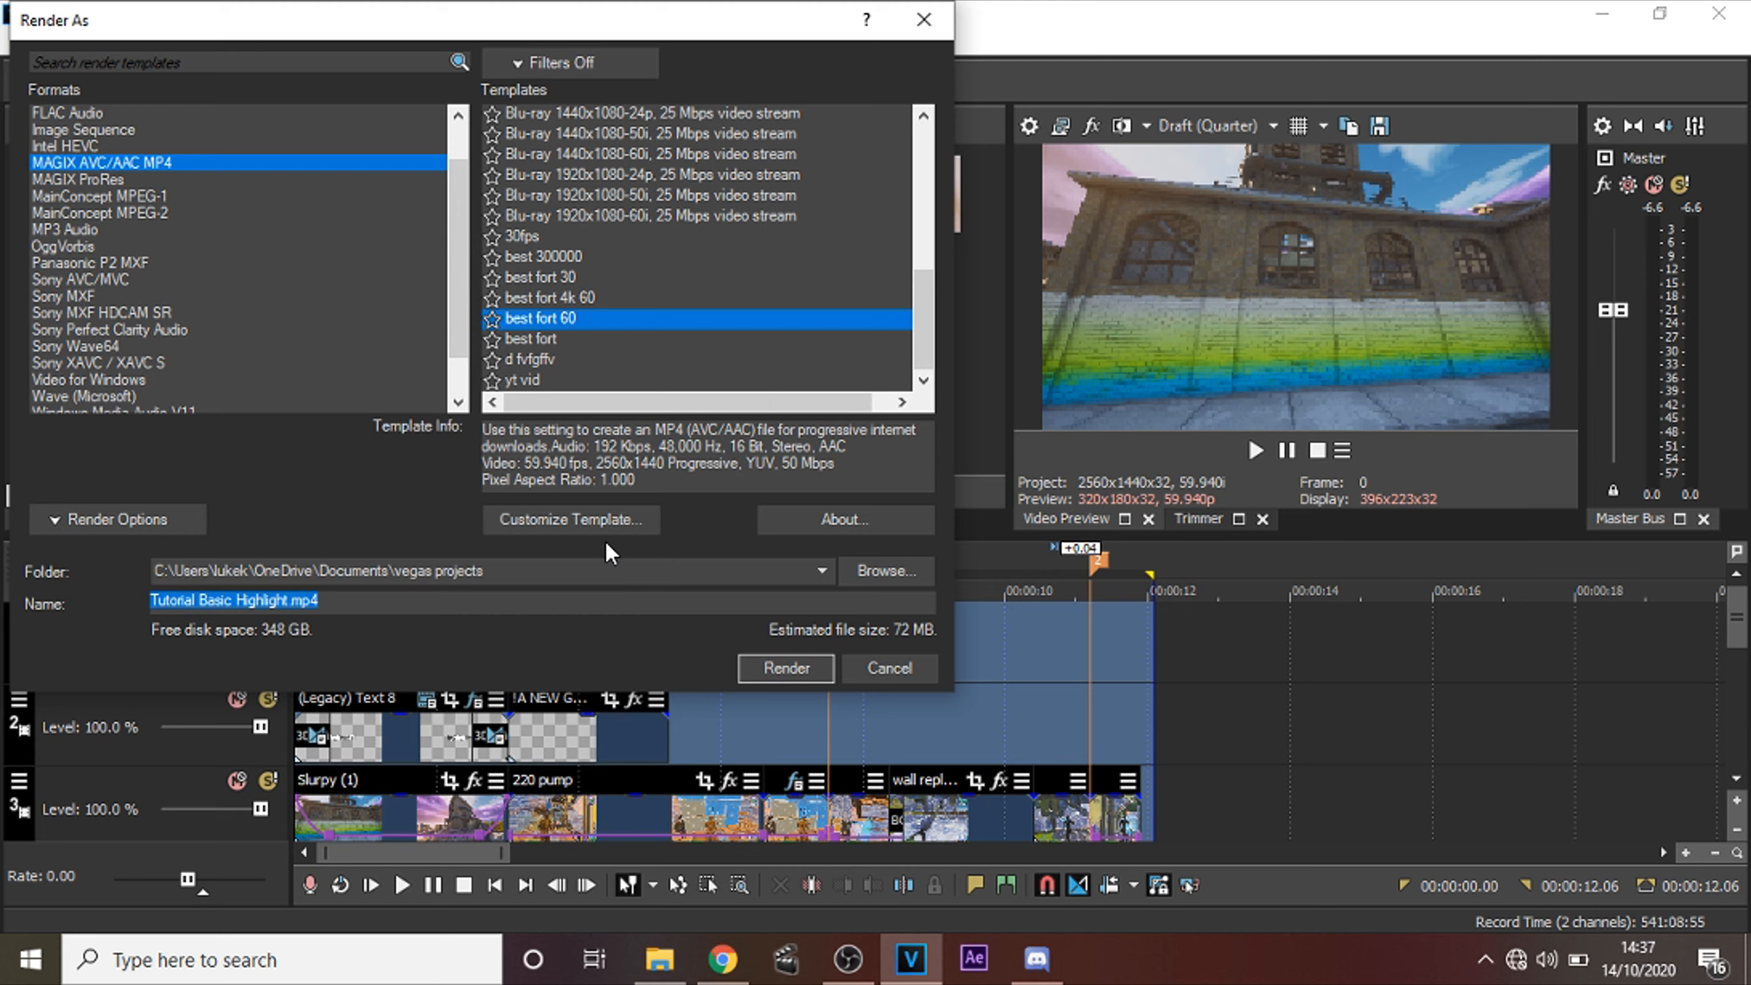
click(594, 518)
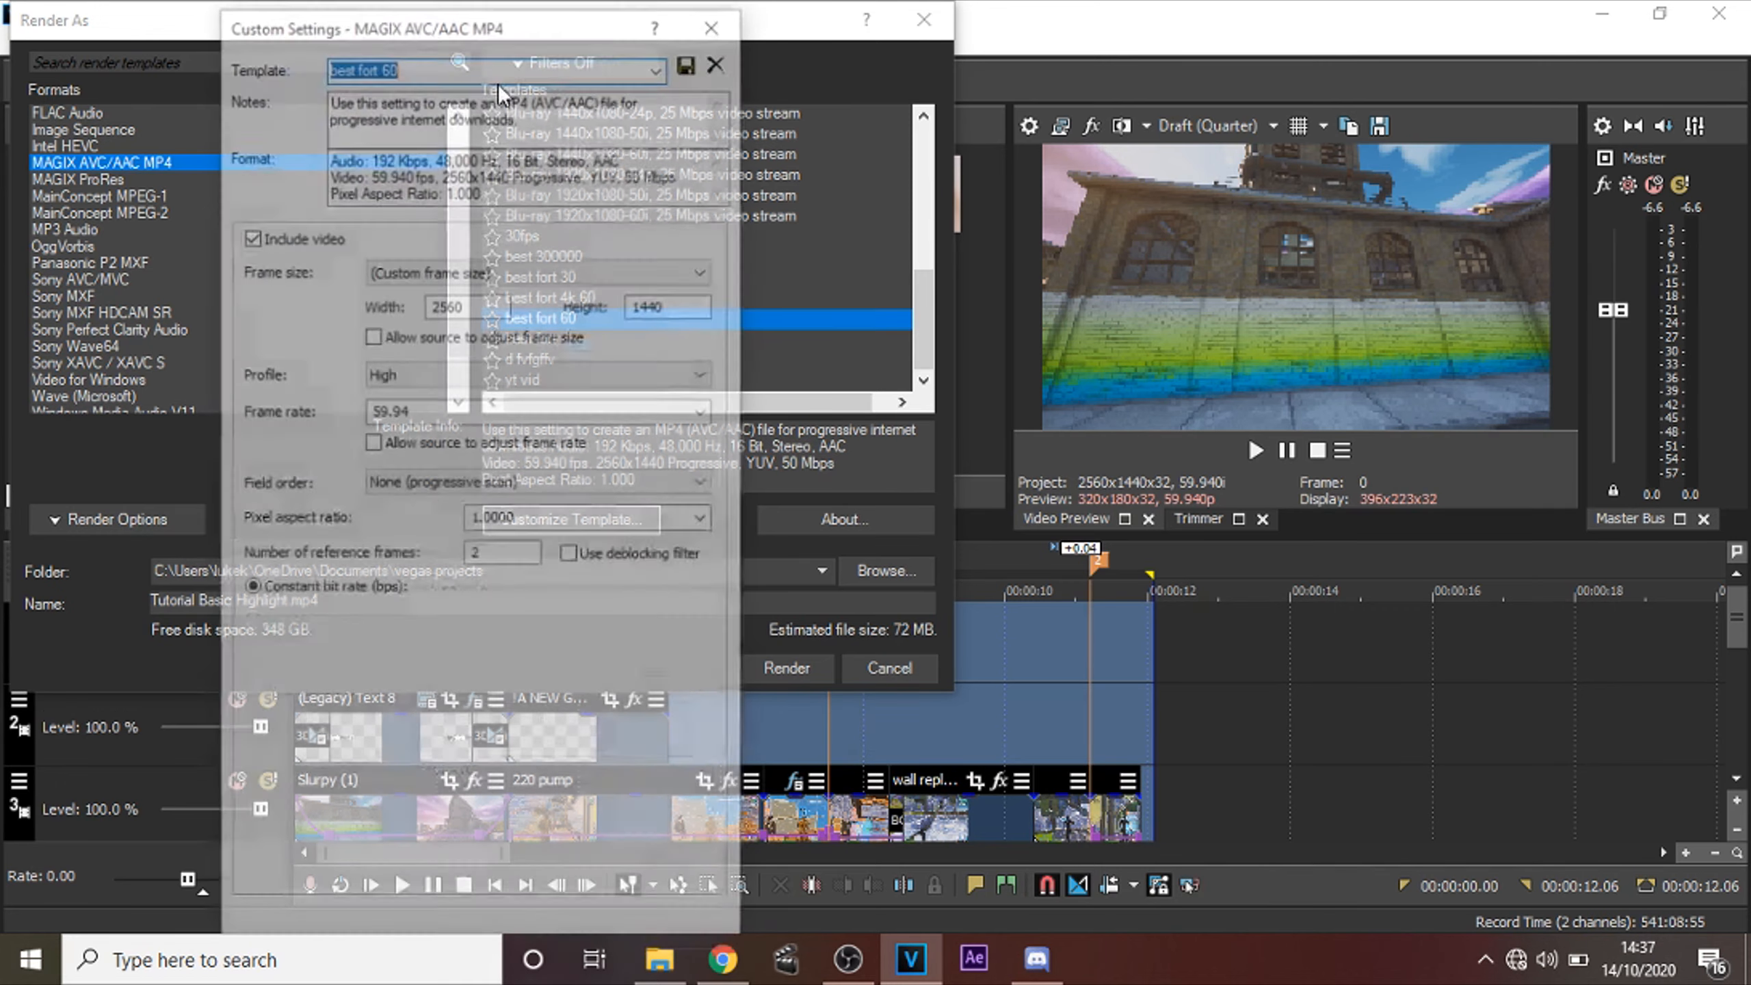
drag(434, 28, 554, 35)
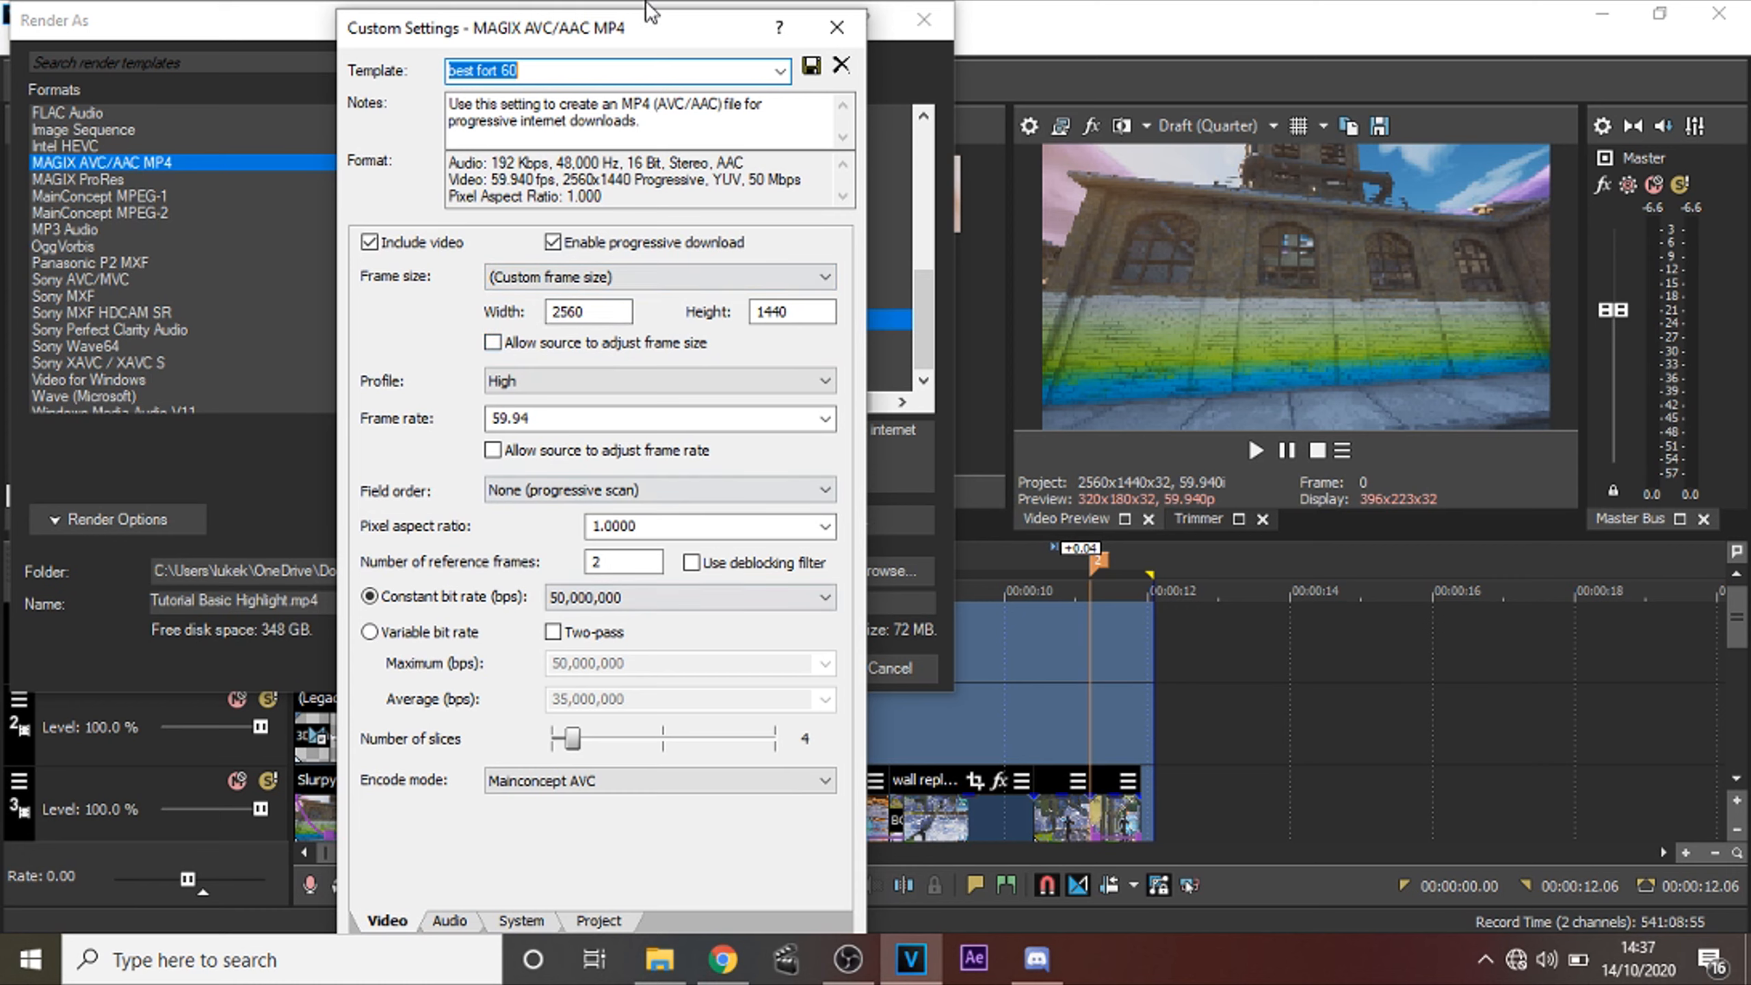
click(619, 74)
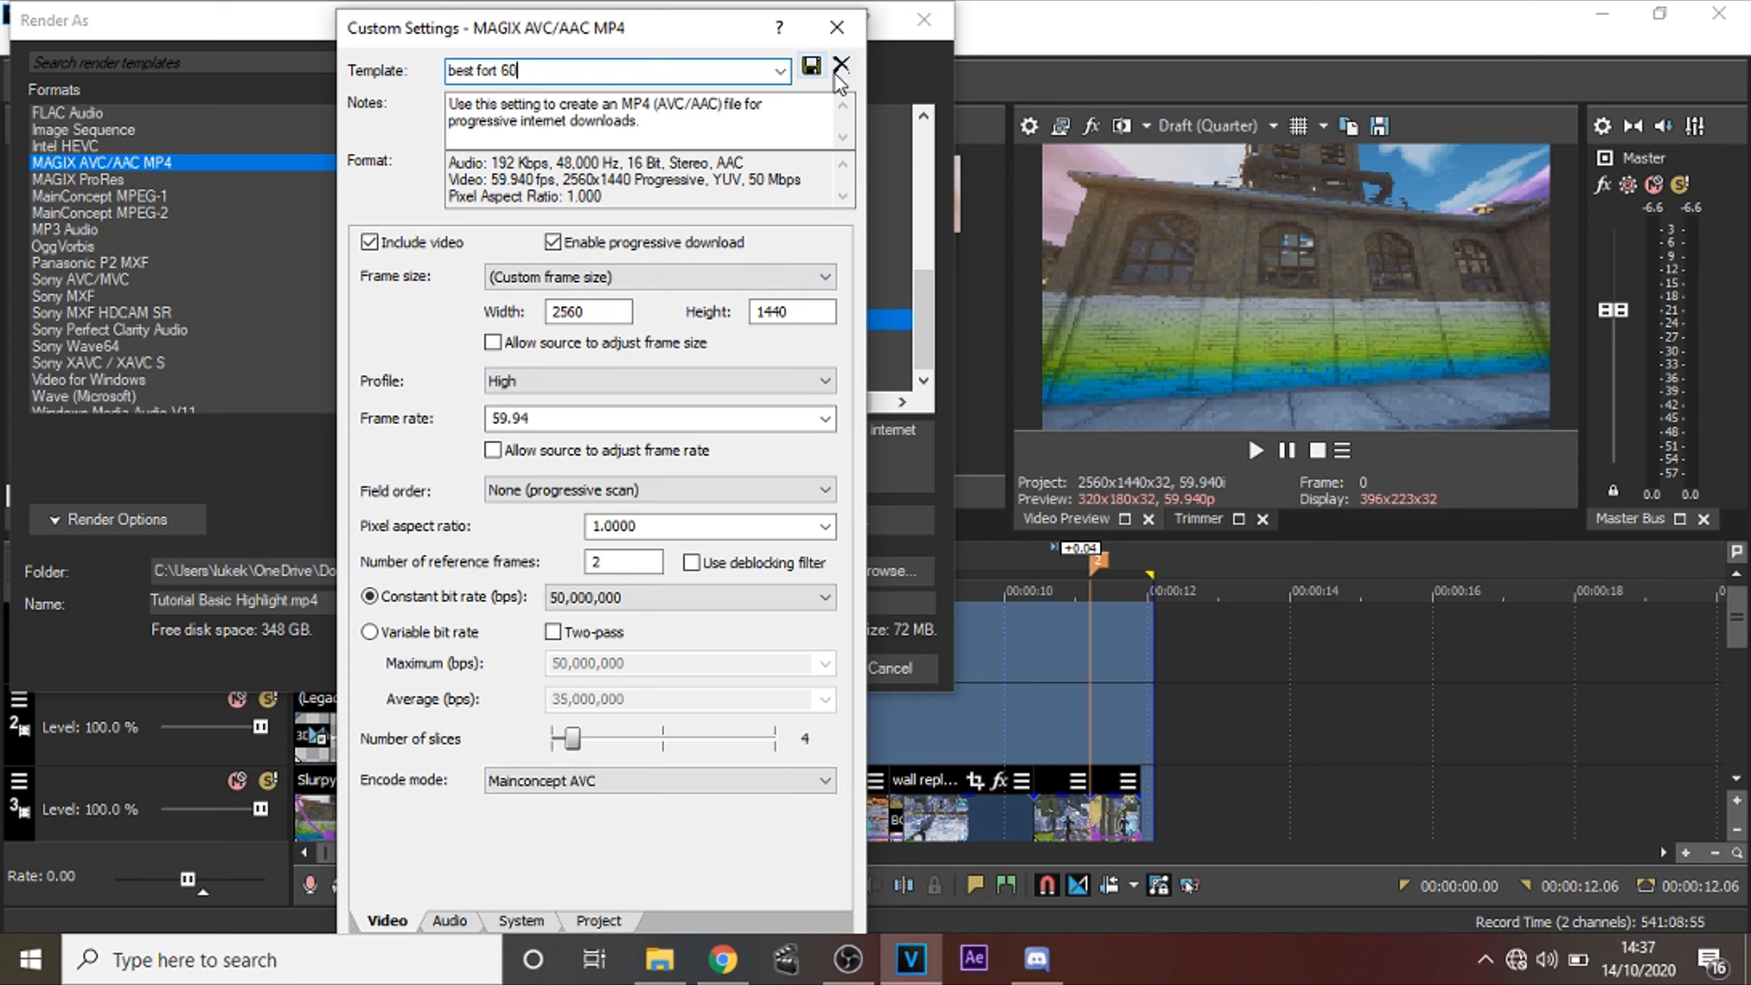
click(811, 67)
key(Return)
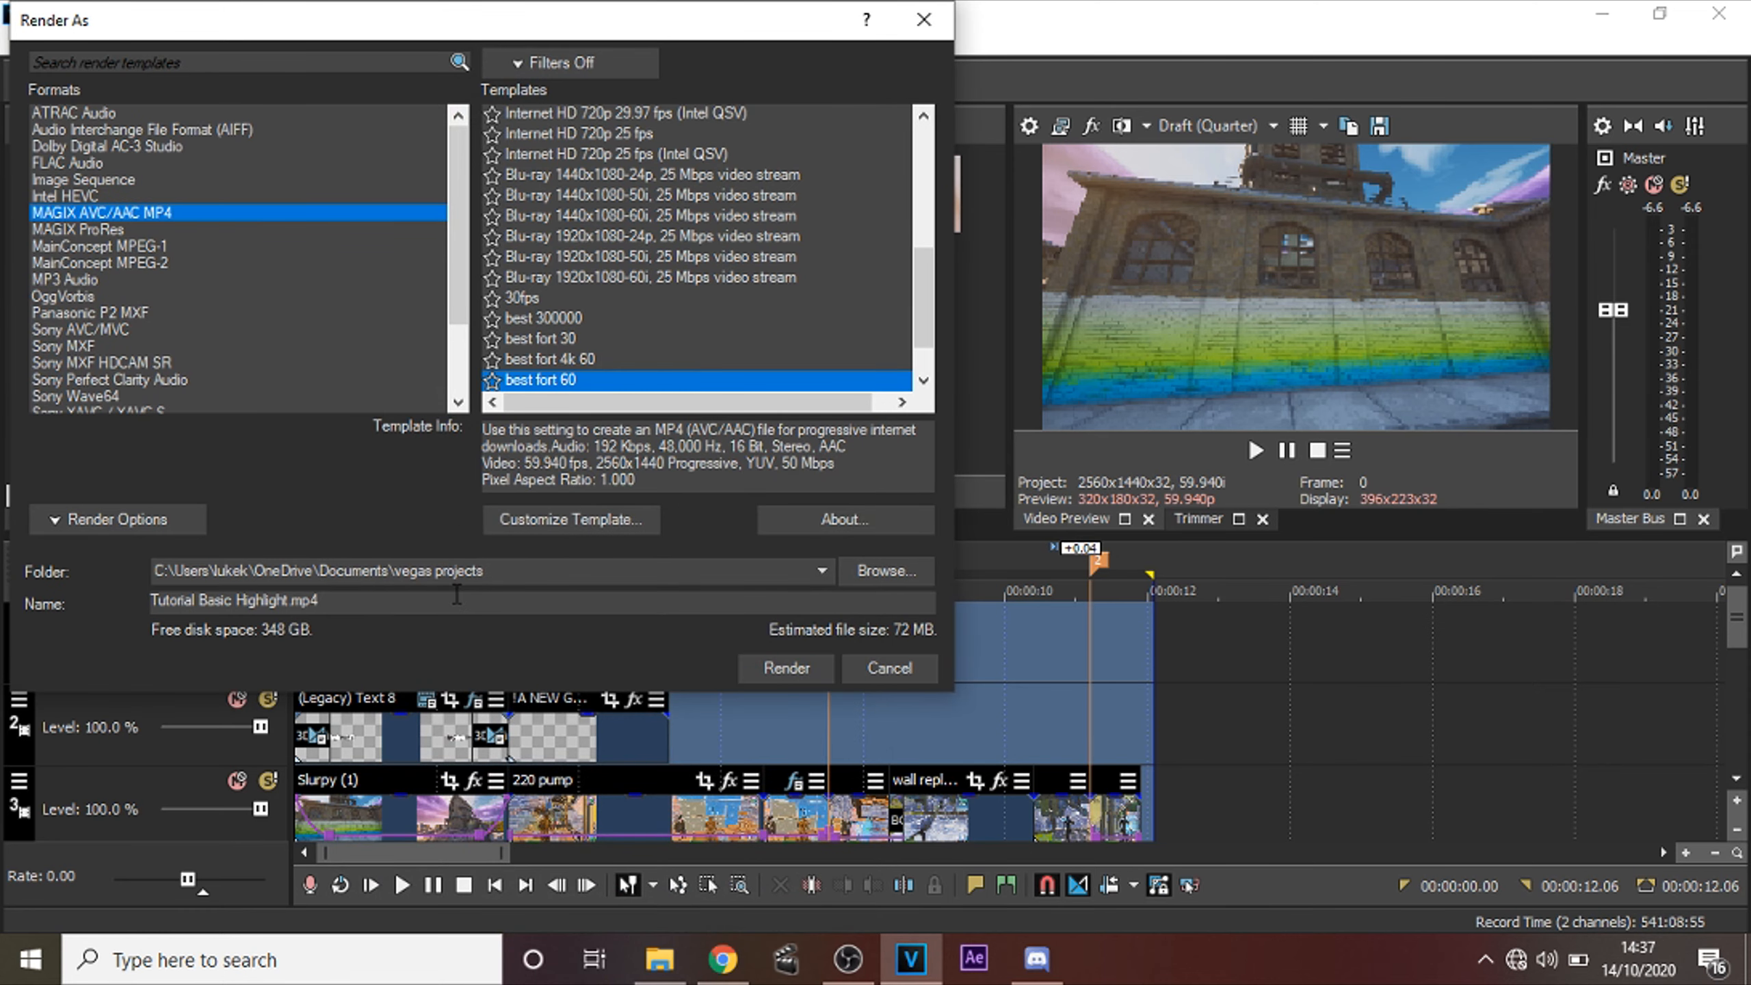
scroll(629, 260, down, 1)
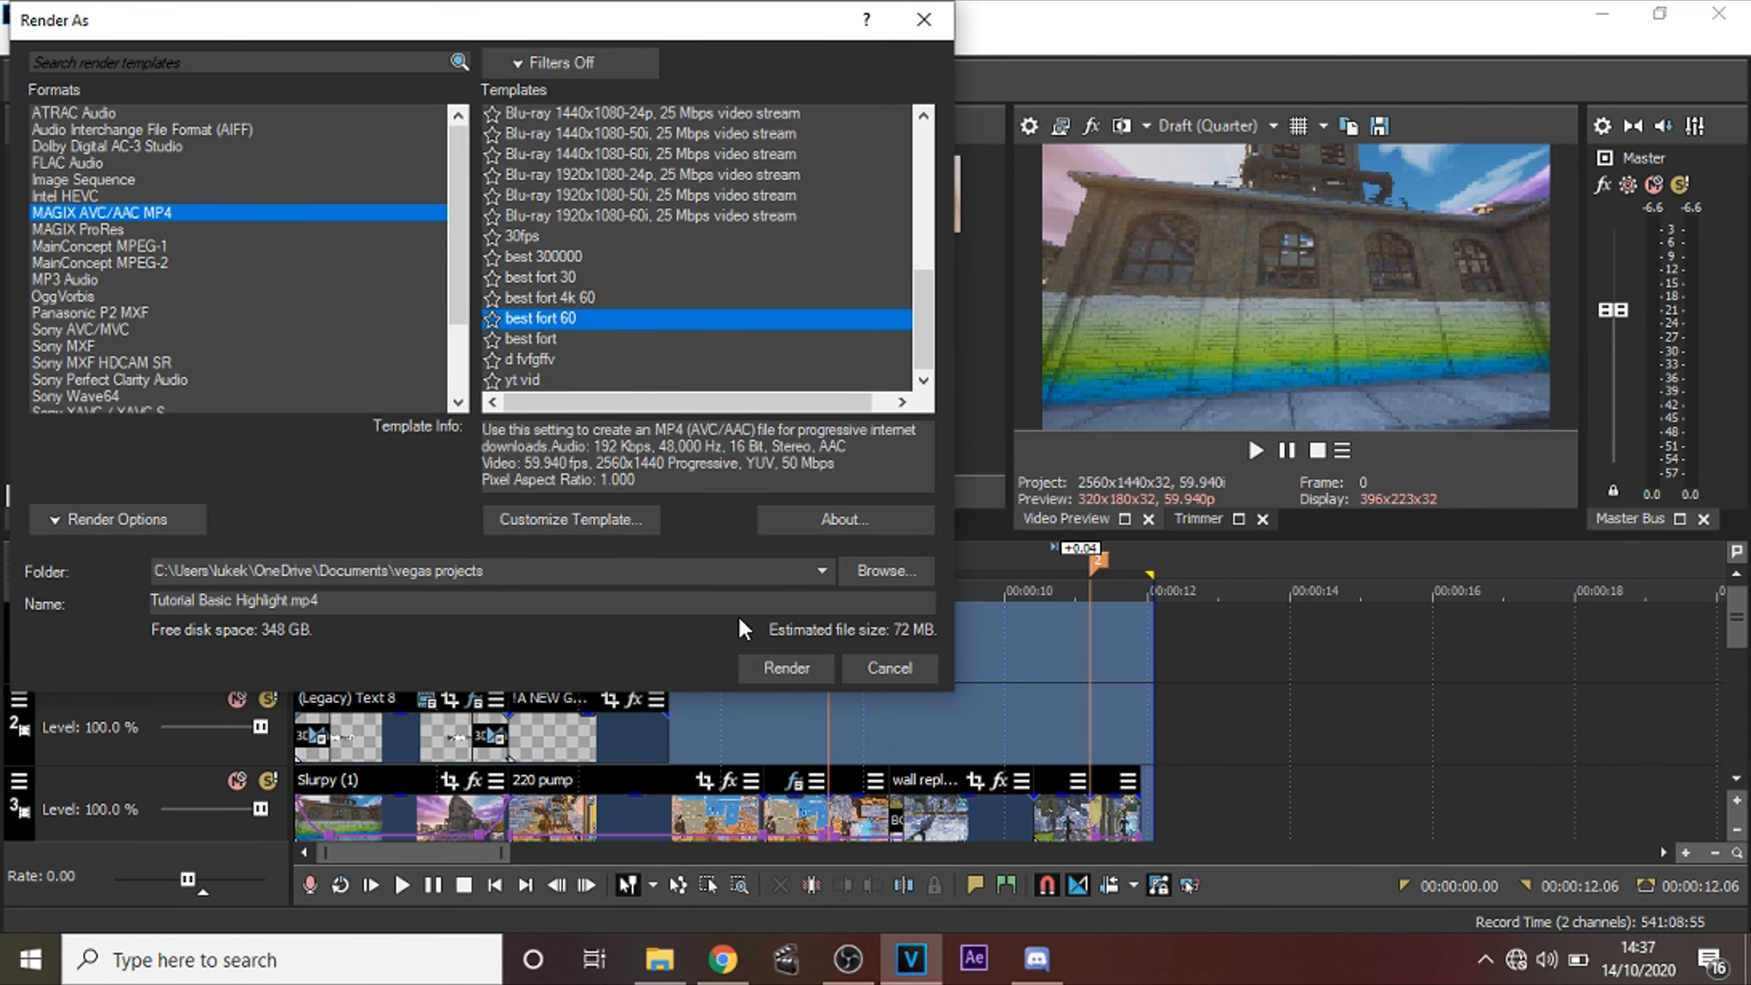